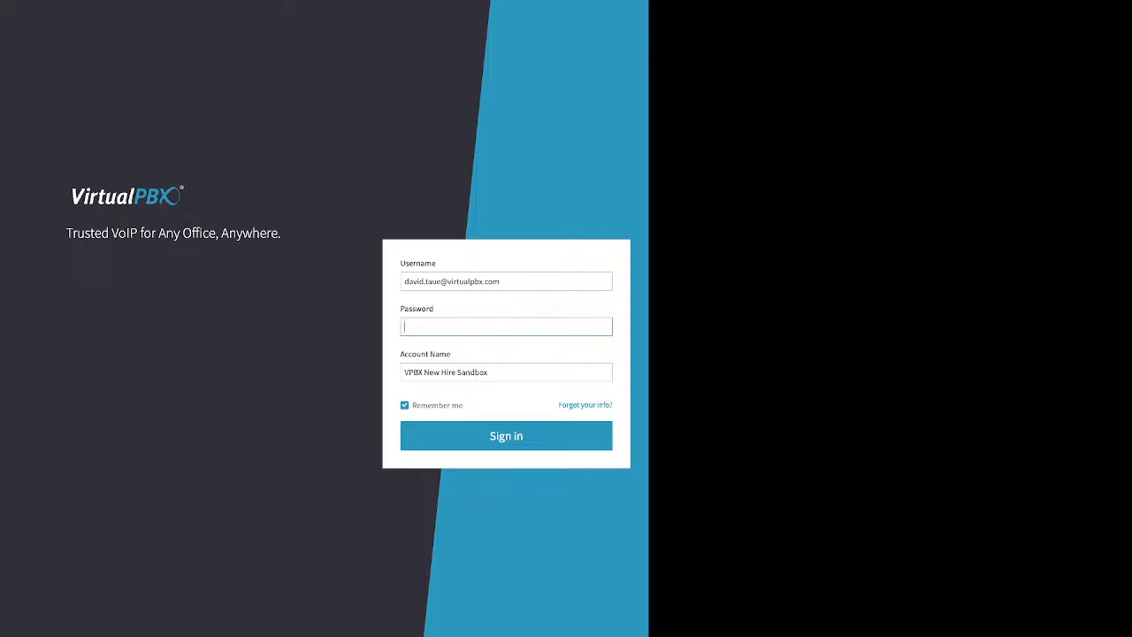
Step: Check the account name field on the sign-in form and open the password recovery form
{"action": "triple_click", "coordinate": [426, 354]}
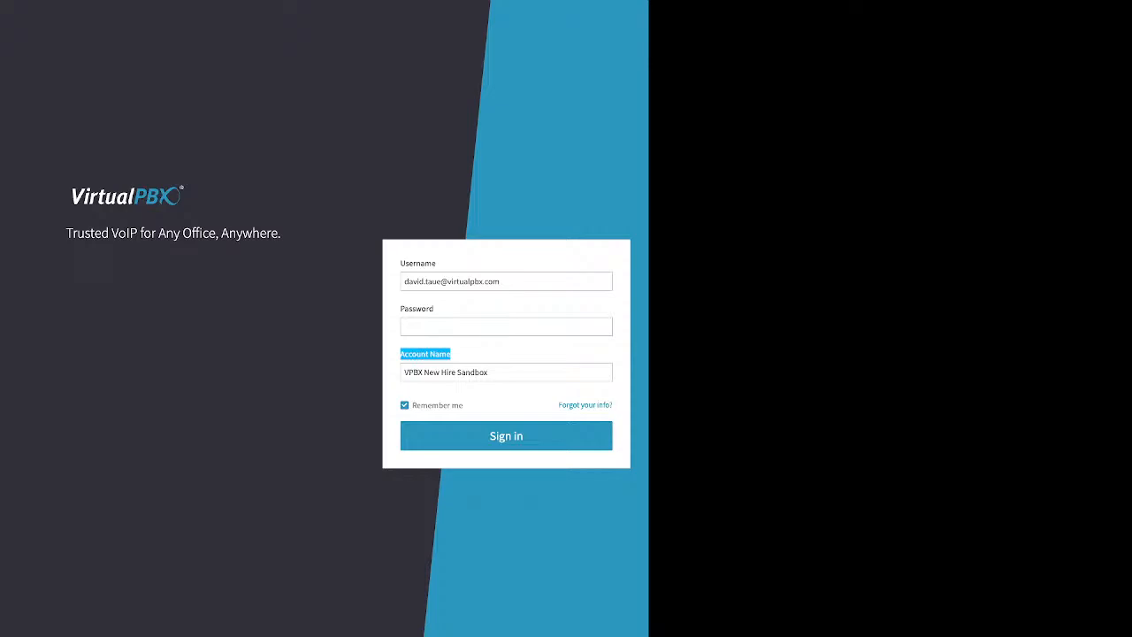
{"action": "left_click", "coordinate": [426, 354]}
{"action": "triple_click", "coordinate": [585, 405]}
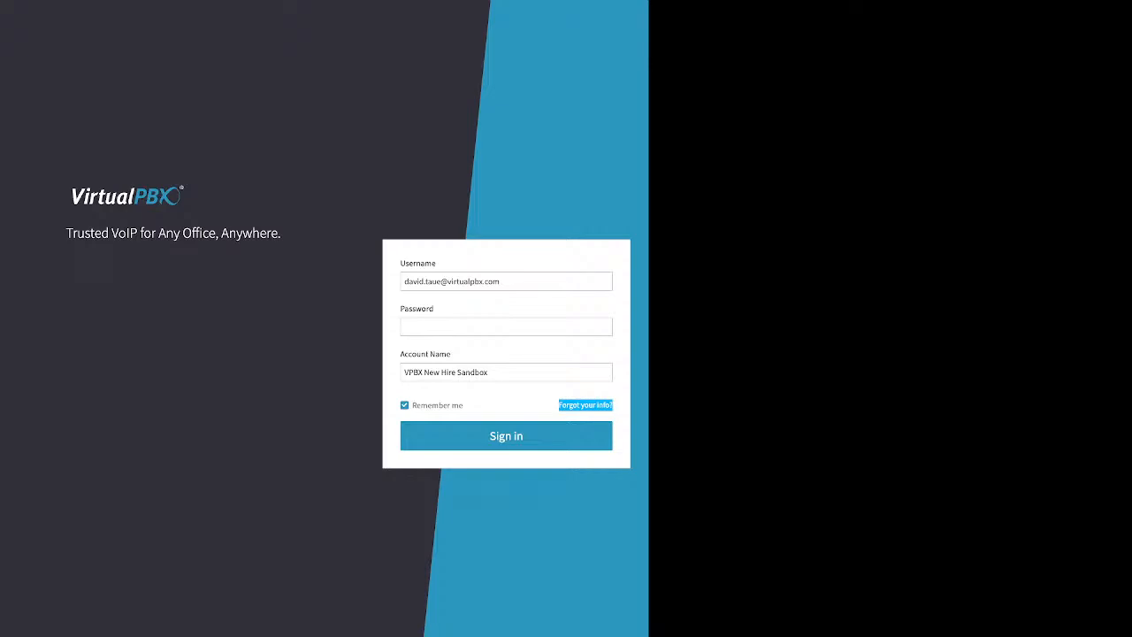
{"action": "left_click", "coordinate": [585, 405]}
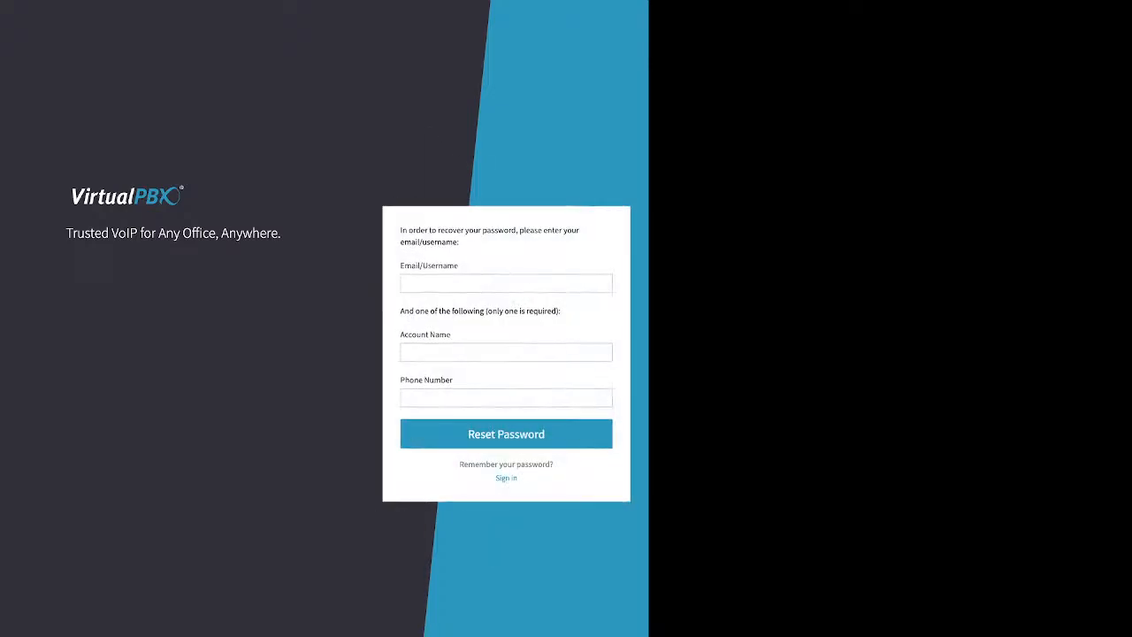
Step: Review the email/username, account name and phone number fields of the password recovery form and return to the sign-in form
{"action": "left_click_drag", "start_coordinate": [458, 266], "coordinate": [400, 265]}
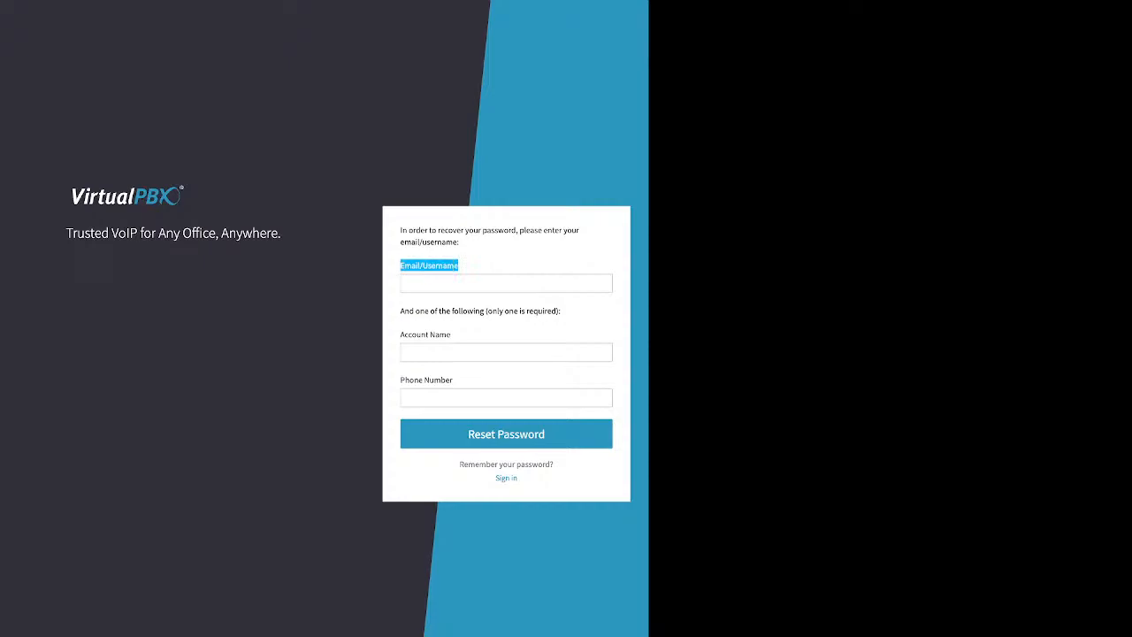
{"action": "left_click", "coordinate": [404, 266]}
{"action": "left_click_drag", "start_coordinate": [400, 311], "coordinate": [561, 310]}
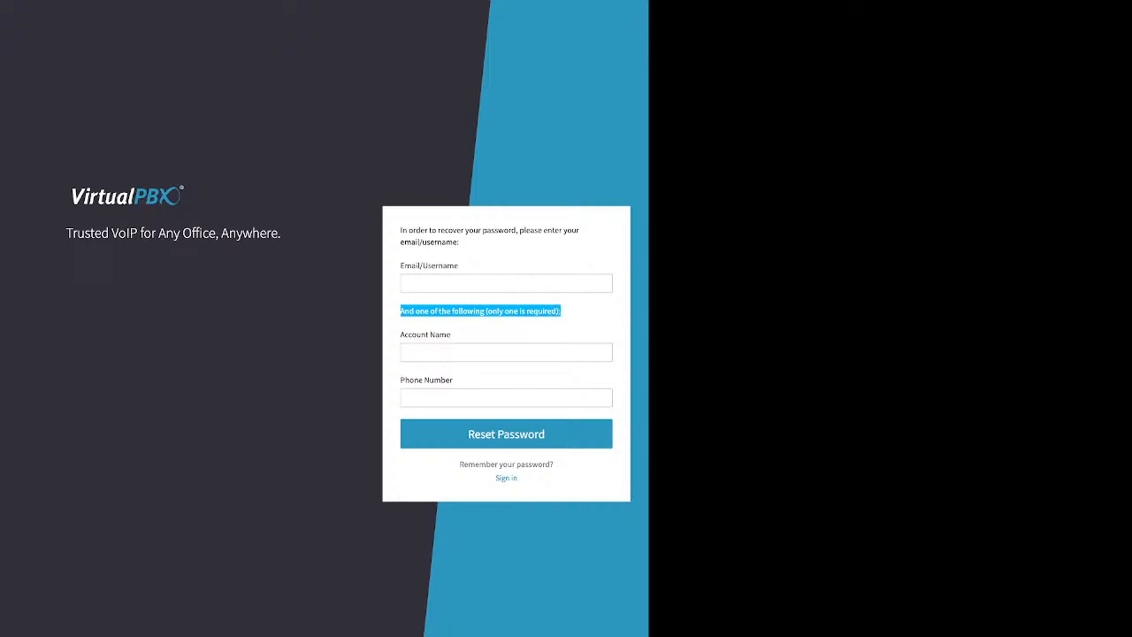
{"action": "left_click", "coordinate": [416, 334]}
{"action": "left_click_drag", "start_coordinate": [400, 335], "coordinate": [451, 335]}
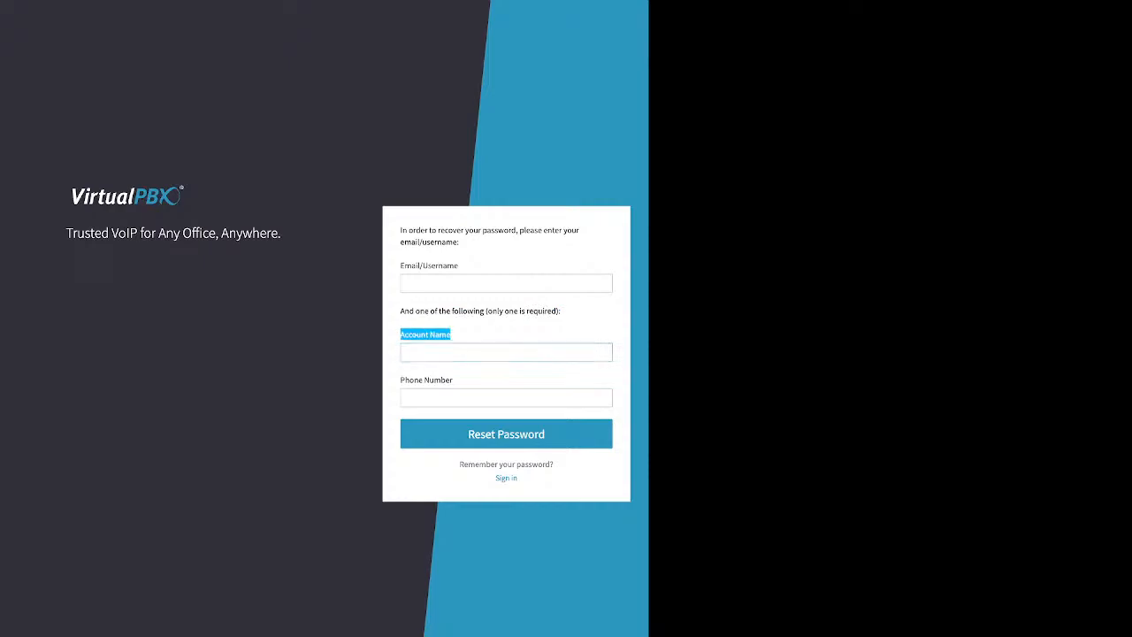
{"action": "left_click_drag", "start_coordinate": [453, 379], "coordinate": [400, 380]}
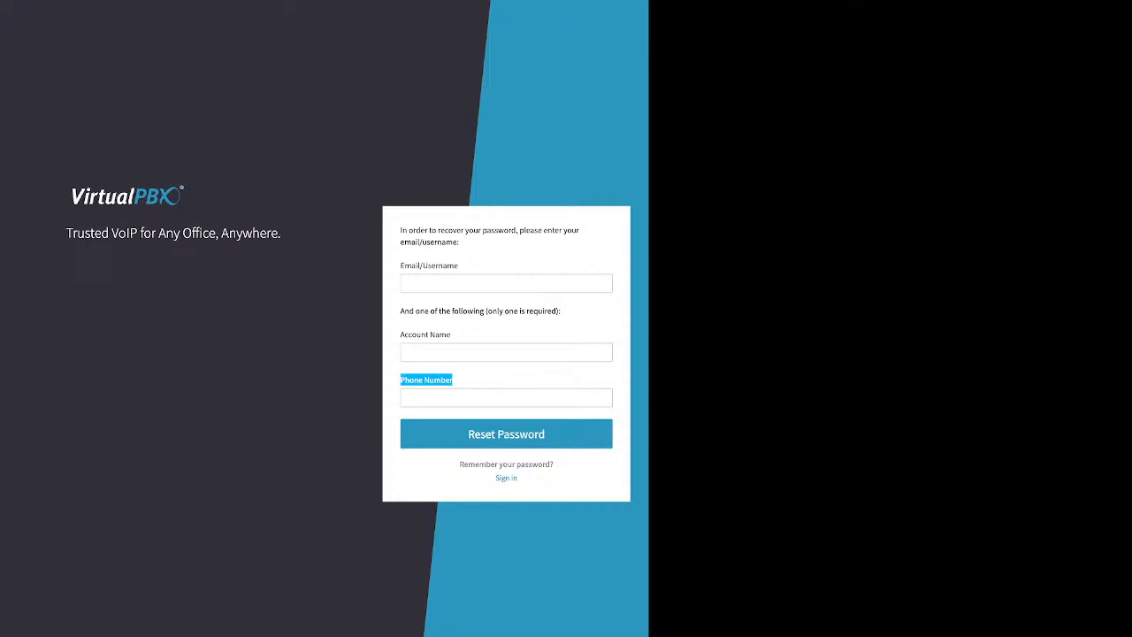
{"action": "left_click", "coordinate": [405, 283]}
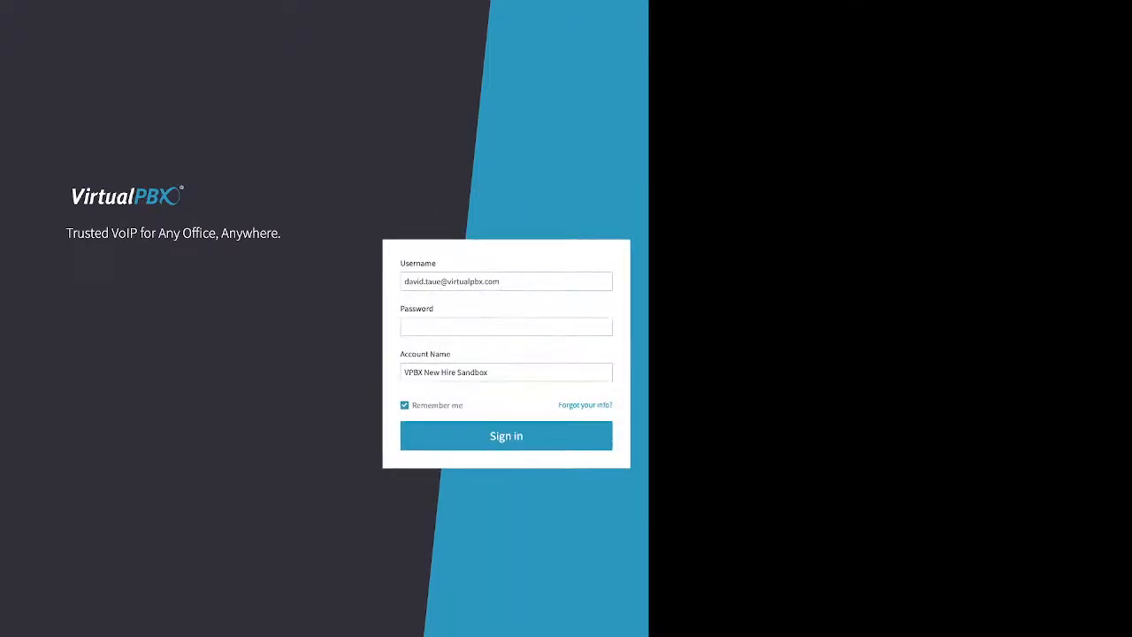
Step: Enter the account password and sign in to the VPBX New Hire Sandbox account
{"action": "left_click", "coordinate": [506, 326]}
{"action": "type", "text": "••••••"}
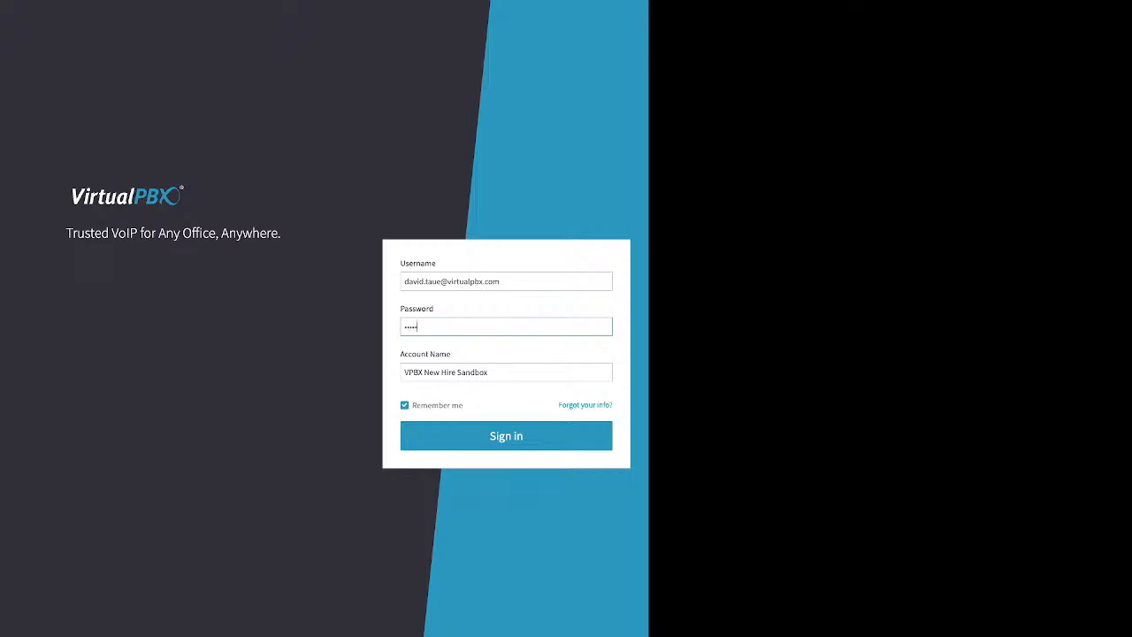
{"action": "type", "text": "••"}
{"action": "left_click_drag", "start_coordinate": [412, 406], "coordinate": [463, 406]}
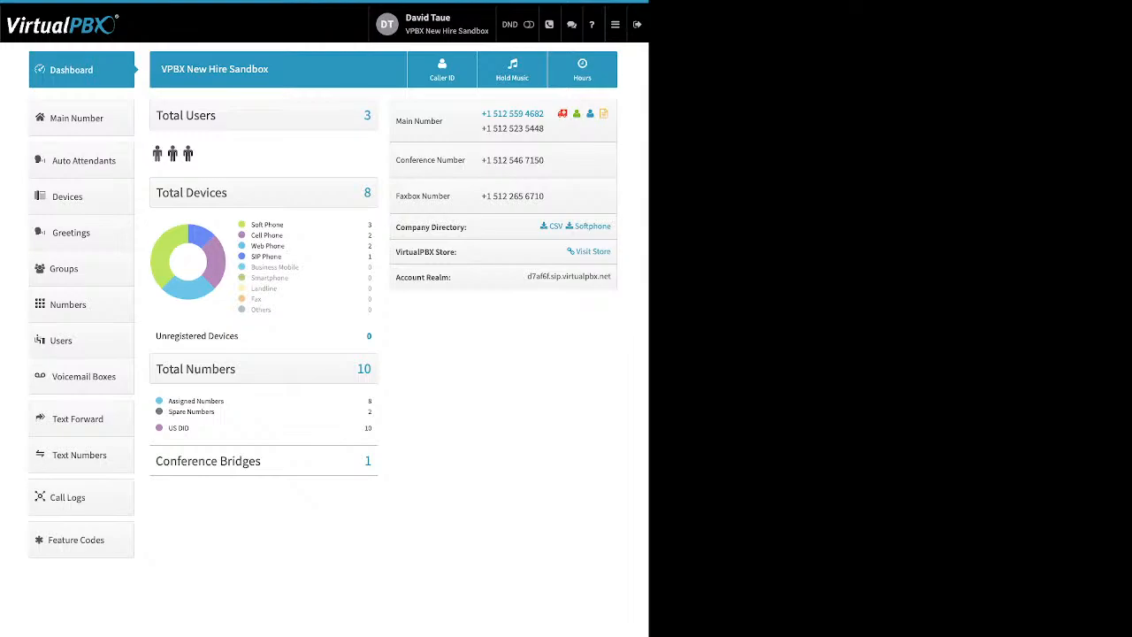
Step: Open the signed-in user's settings and inspect the Password and Timezone & Language options without changing them
{"action": "left_click", "coordinate": [434, 24]}
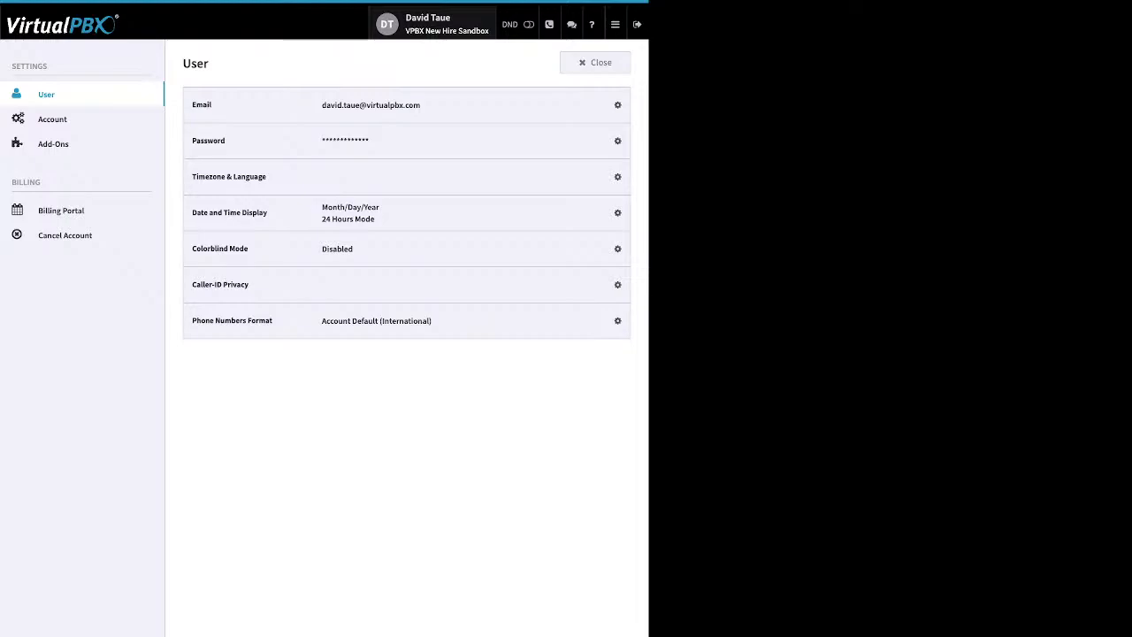
{"action": "left_click", "coordinate": [611, 140]}
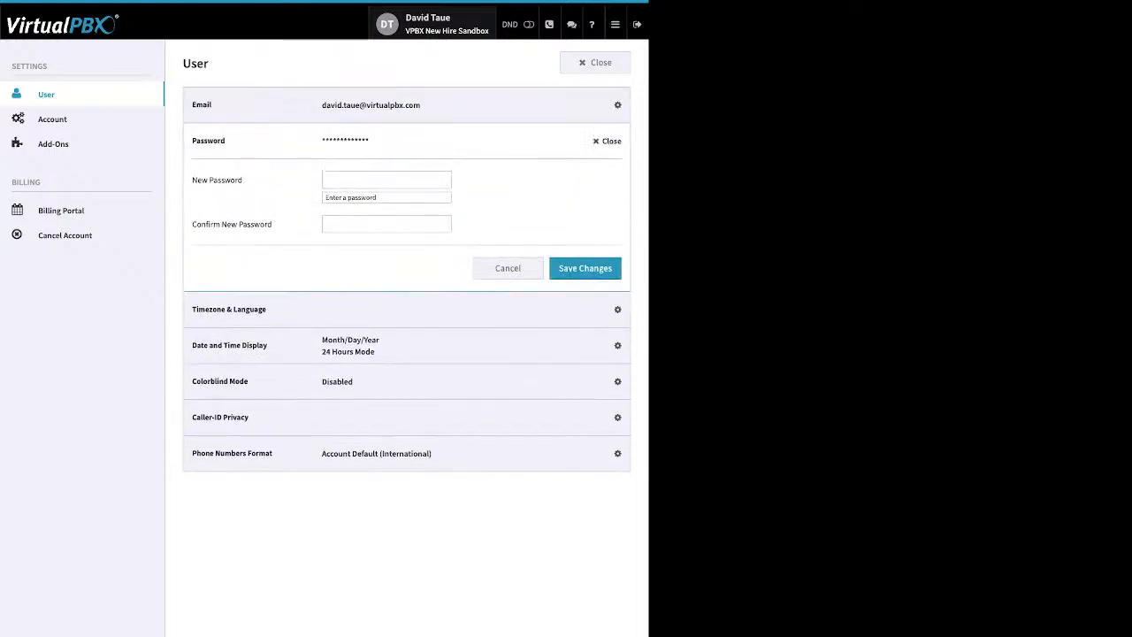
{"action": "left_click", "coordinate": [610, 140]}
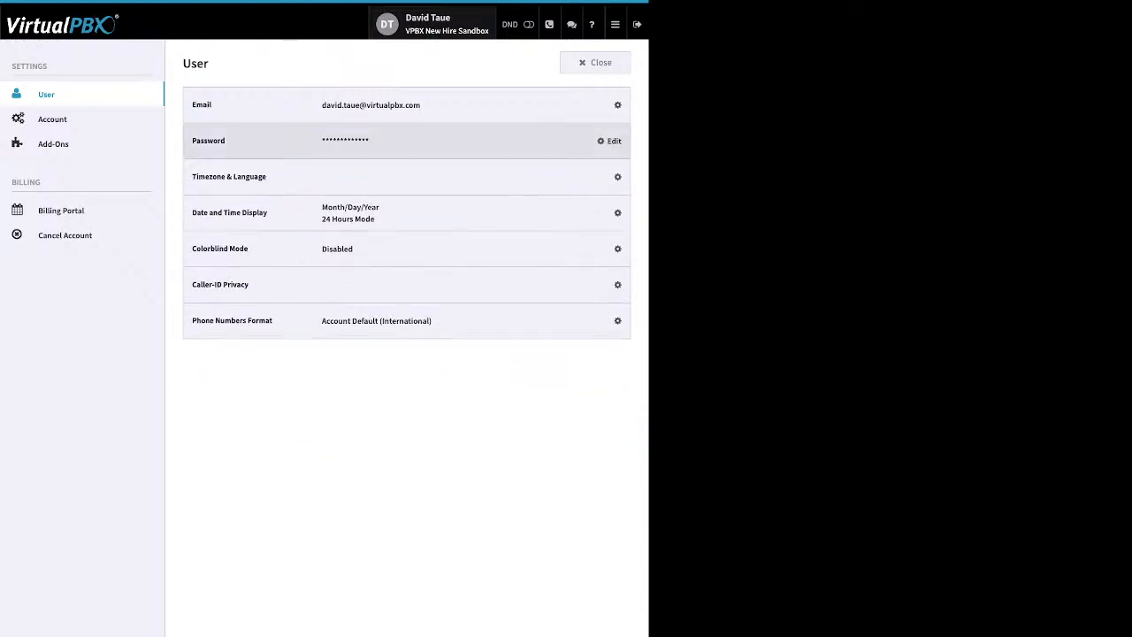
{"action": "left_click", "coordinate": [611, 177]}
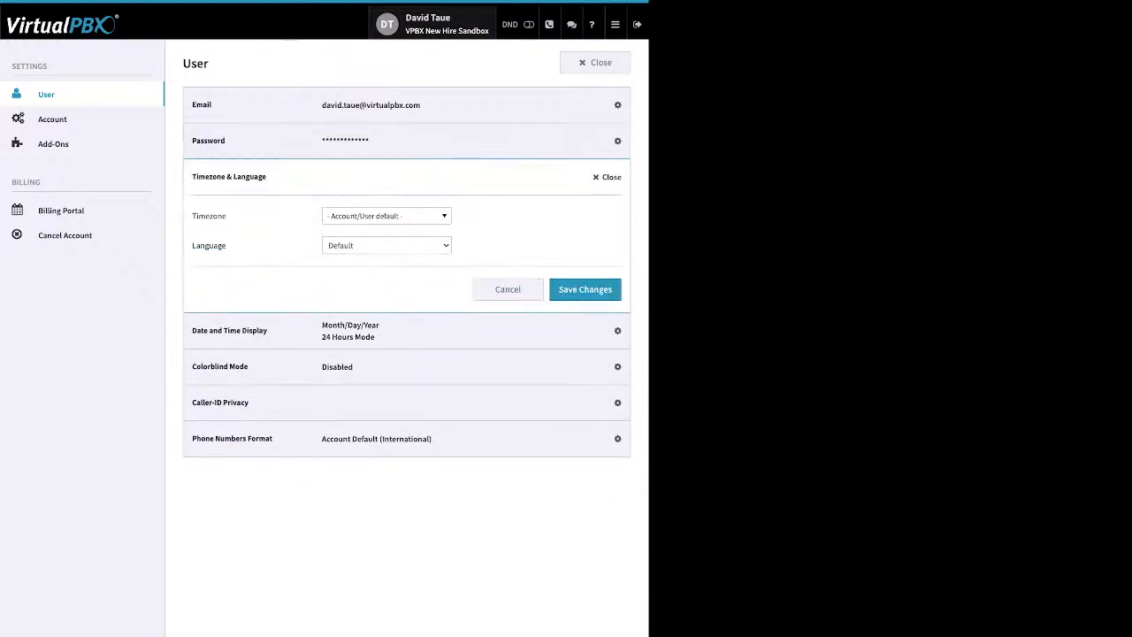
{"action": "left_click", "coordinate": [610, 177]}
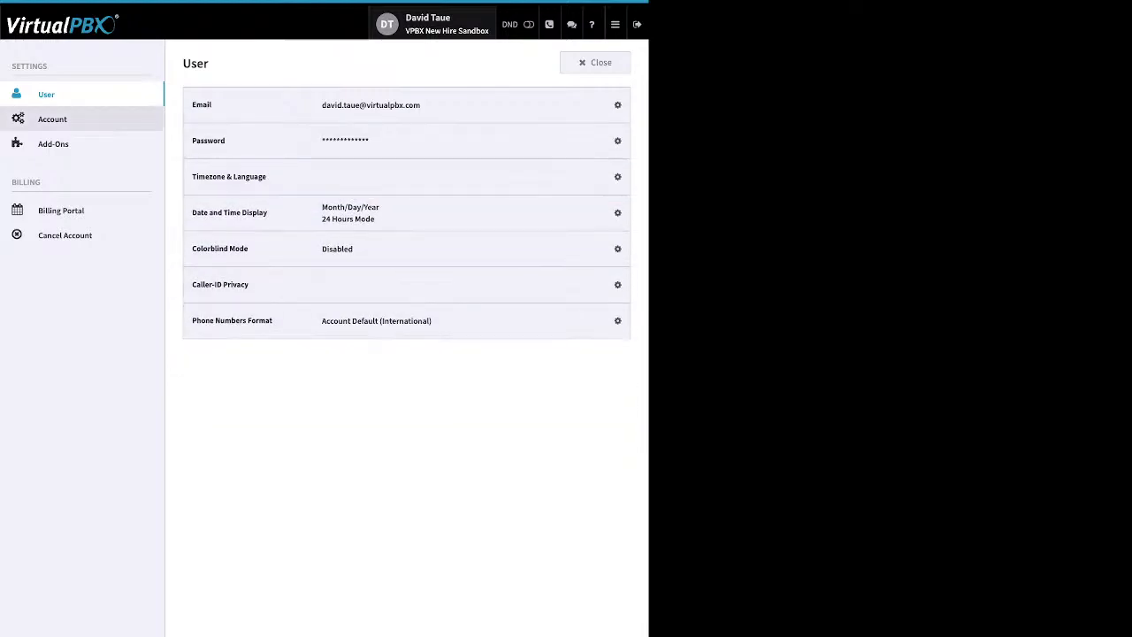
Step: Review the account's Timezone & Language settings, the Add-Ons page and the Billing Portal page, and return to the dashboard
{"action": "left_click", "coordinate": [52, 119]}
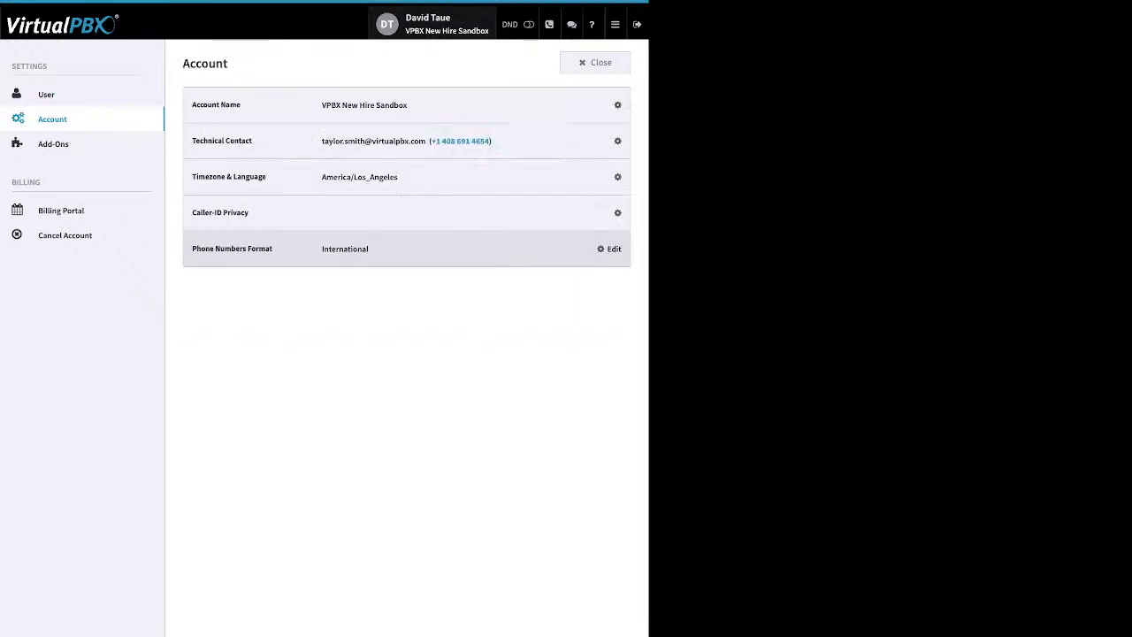
{"action": "left_click", "coordinate": [610, 177]}
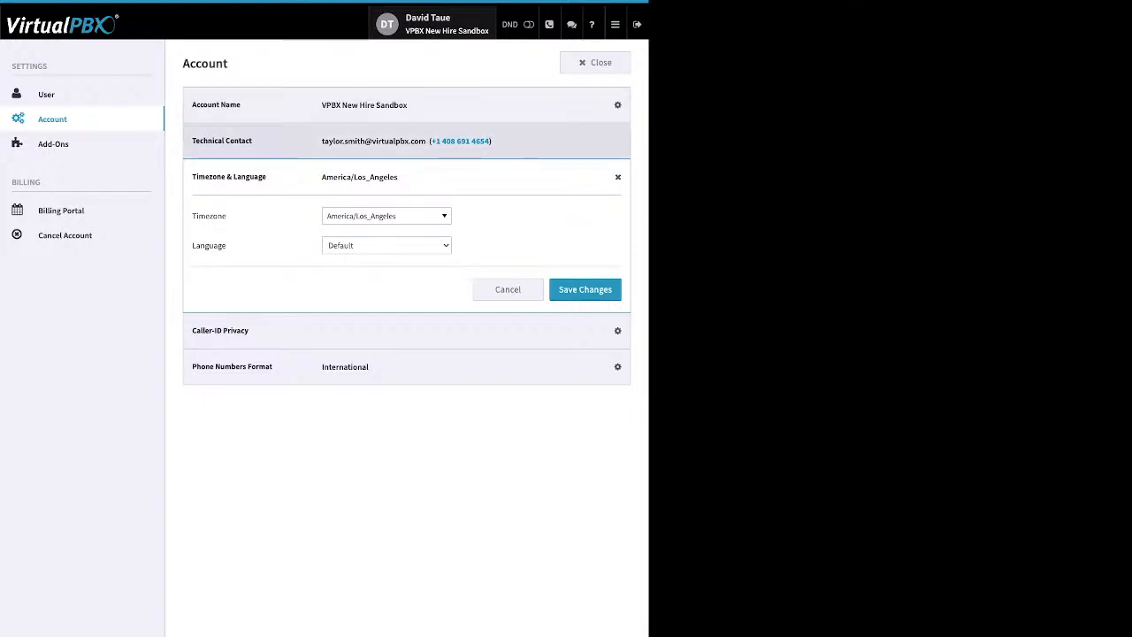
{"action": "left_click", "coordinate": [53, 143]}
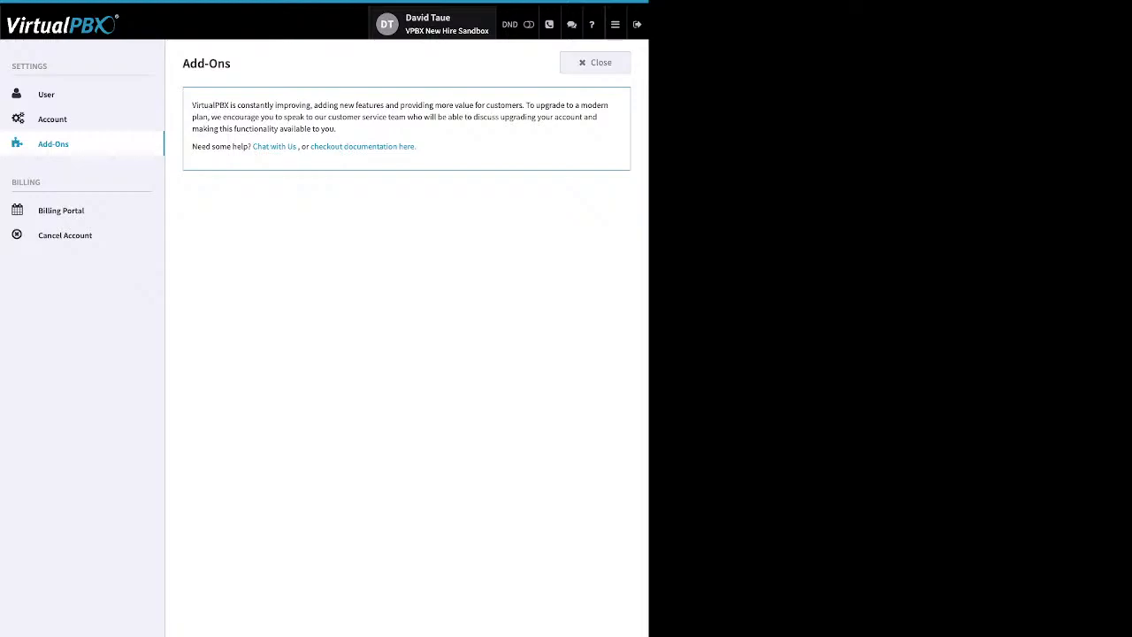
{"action": "left_click", "coordinate": [61, 210]}
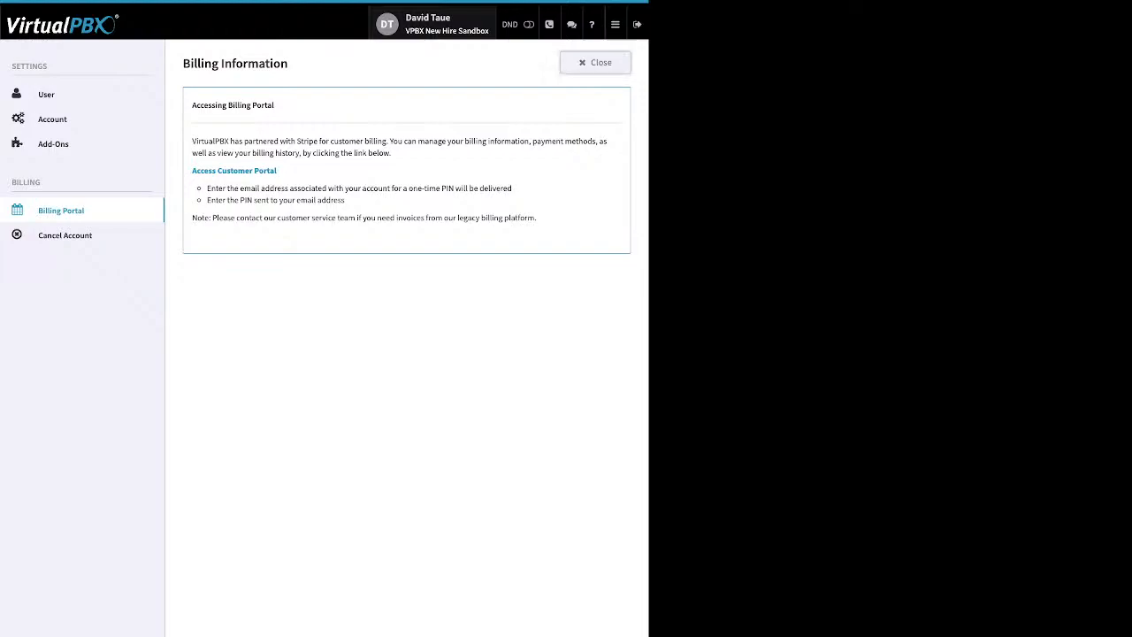
{"action": "left_click", "coordinate": [596, 62]}
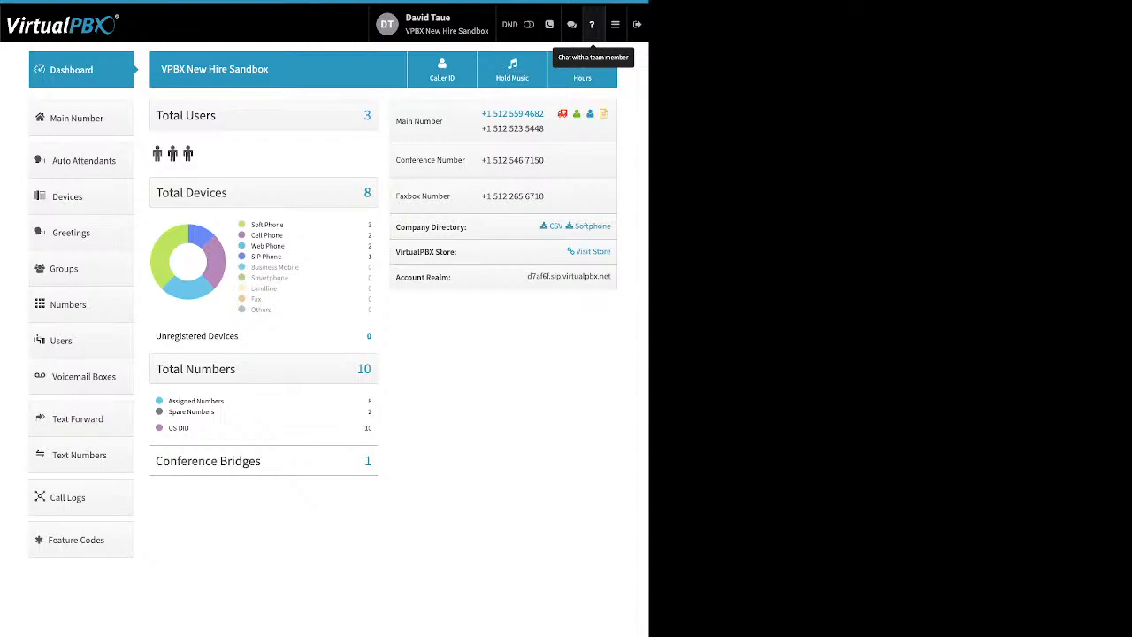
Step: Look through the list of available apps, including Reports
{"action": "left_click", "coordinate": [615, 23]}
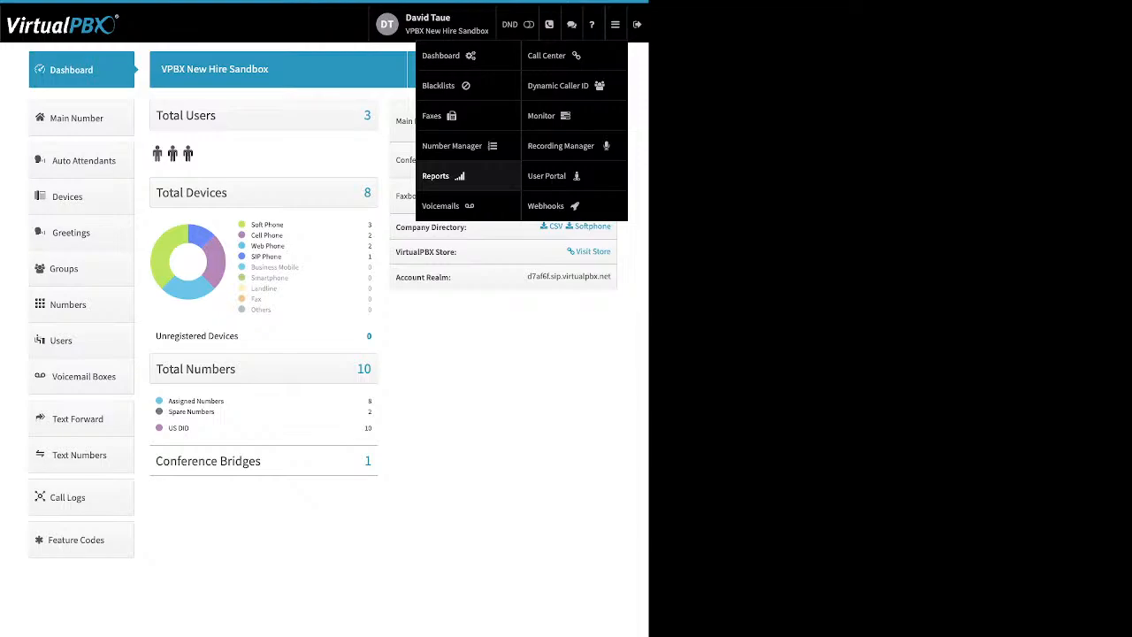
{"action": "left_click", "coordinate": [443, 176]}
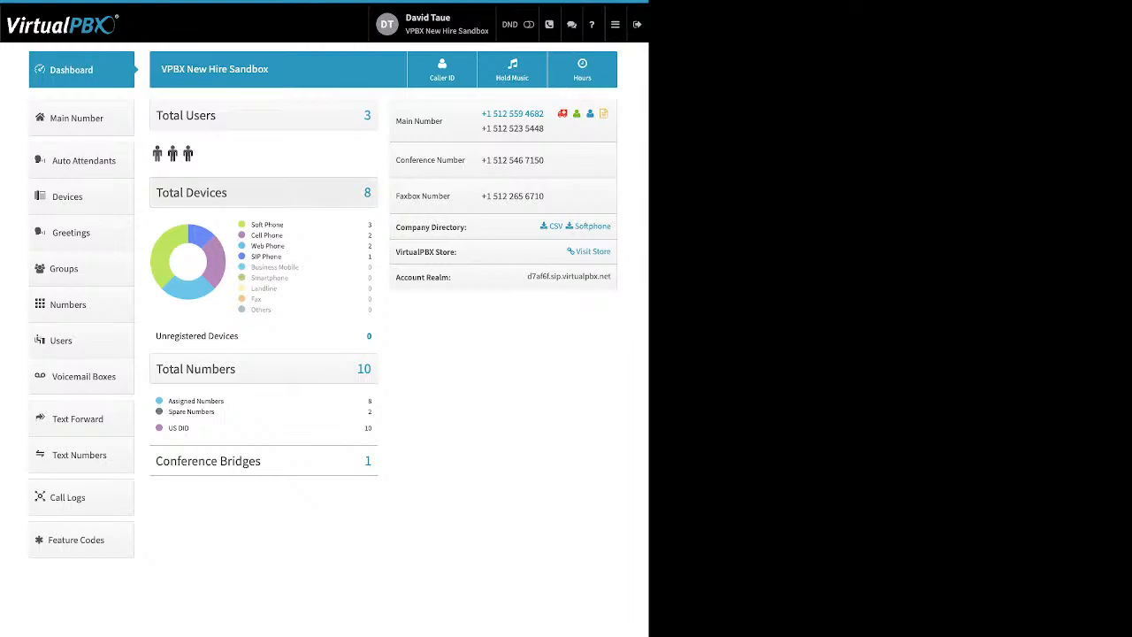
Step: Examine the dashboard's device types, unregistered devices, assigned and spare numbers, US DID numbers and conference bridges
{"action": "left_click_drag", "start_coordinate": [285, 225], "coordinate": [252, 225]}
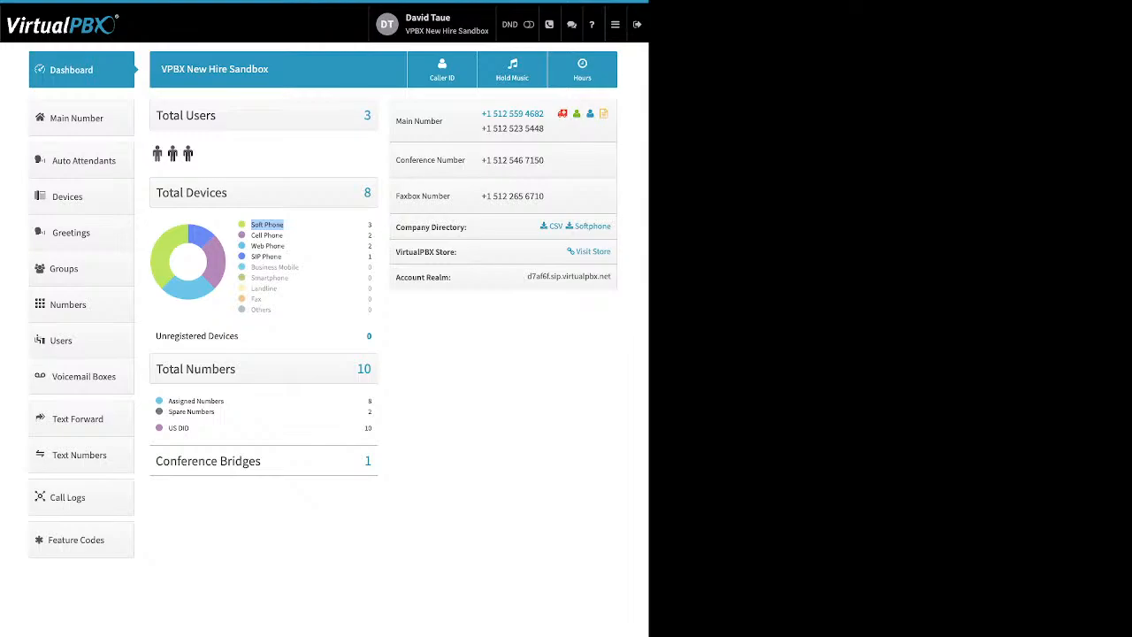
{"action": "left_click_drag", "start_coordinate": [283, 236], "coordinate": [251, 235]}
{"action": "triple_click", "coordinate": [267, 246]}
{"action": "left_click_drag", "start_coordinate": [282, 257], "coordinate": [250, 256]}
{"action": "left_click_drag", "start_coordinate": [239, 336], "coordinate": [166, 336]}
{"action": "left_click_drag", "start_coordinate": [215, 412], "coordinate": [168, 400]}
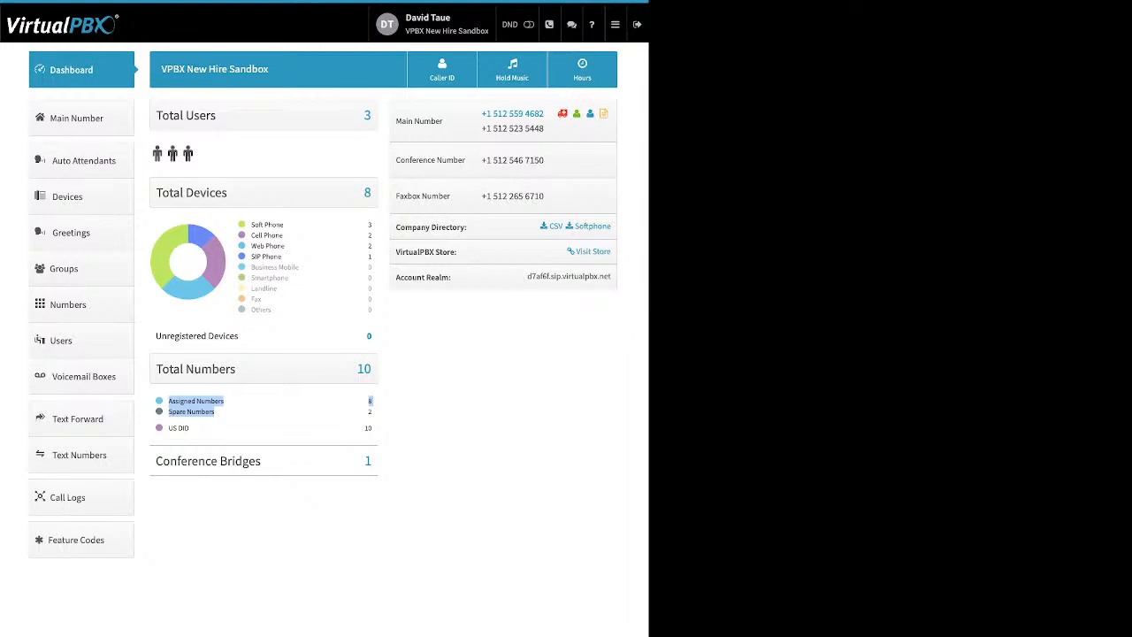
{"action": "left_click_drag", "start_coordinate": [191, 428], "coordinate": [168, 428]}
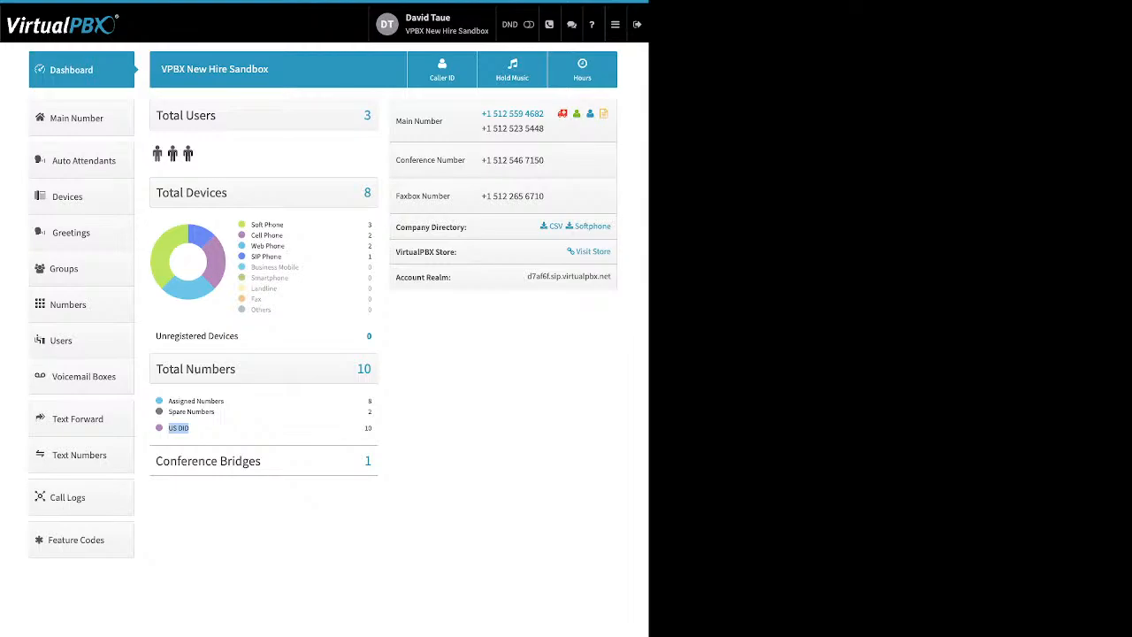
{"action": "left_click_drag", "start_coordinate": [261, 461], "coordinate": [170, 461]}
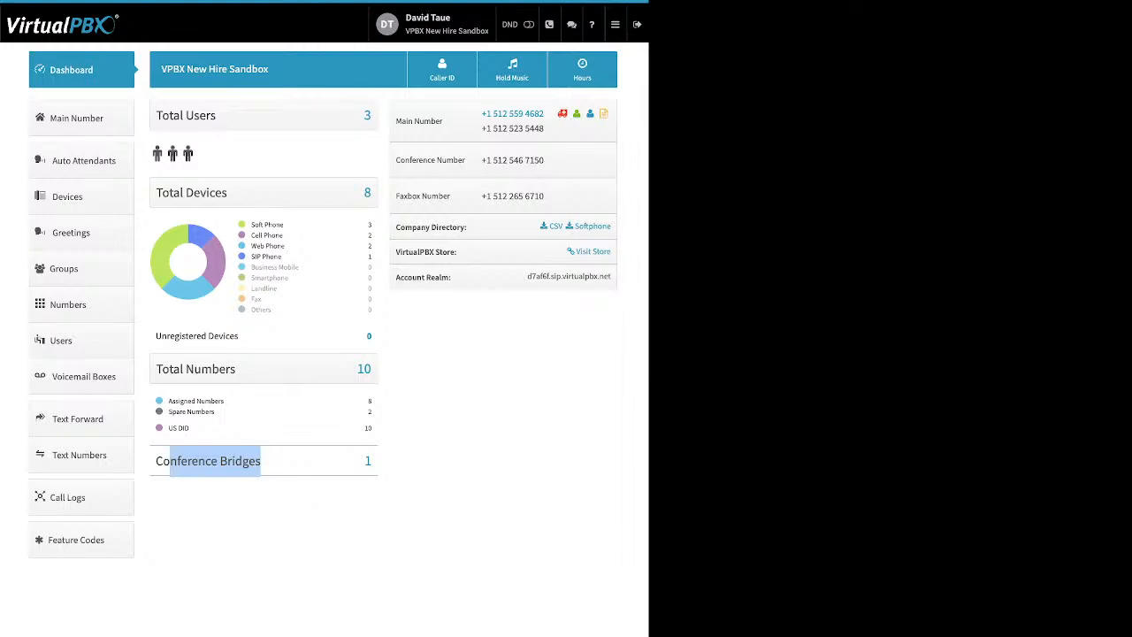
Step: Examine the dashboard's company directory downloads, VirtualPBX Store entry and account realm
{"action": "left_click_drag", "start_coordinate": [612, 226], "coordinate": [541, 226]}
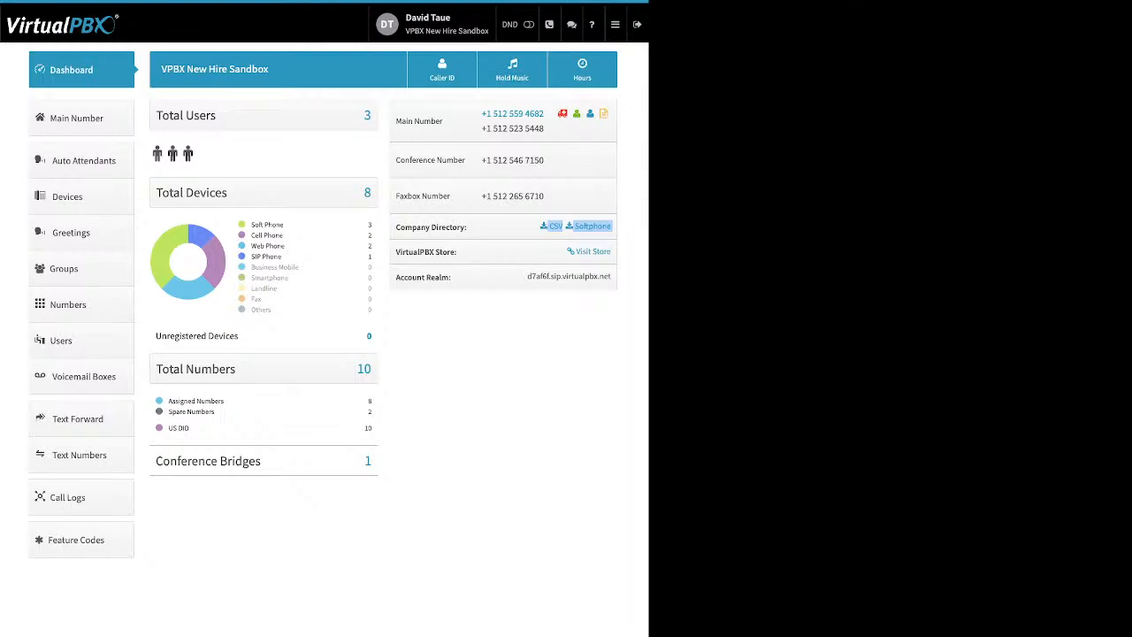
{"action": "left_click_drag", "start_coordinate": [458, 252], "coordinate": [395, 252]}
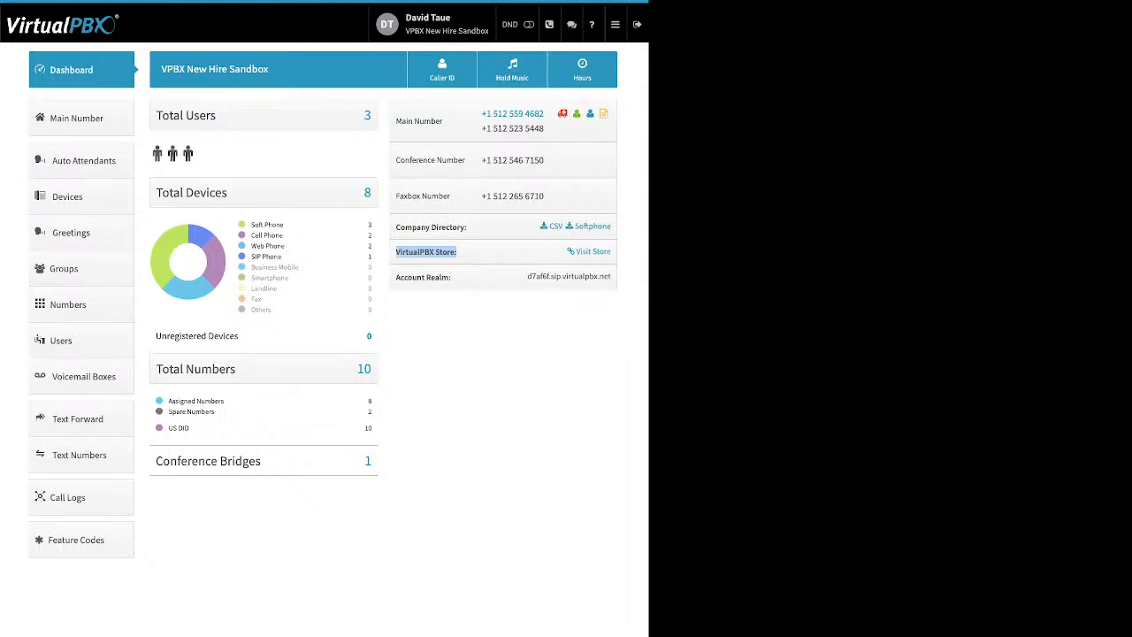
{"action": "left_click_drag", "start_coordinate": [396, 277], "coordinate": [451, 277]}
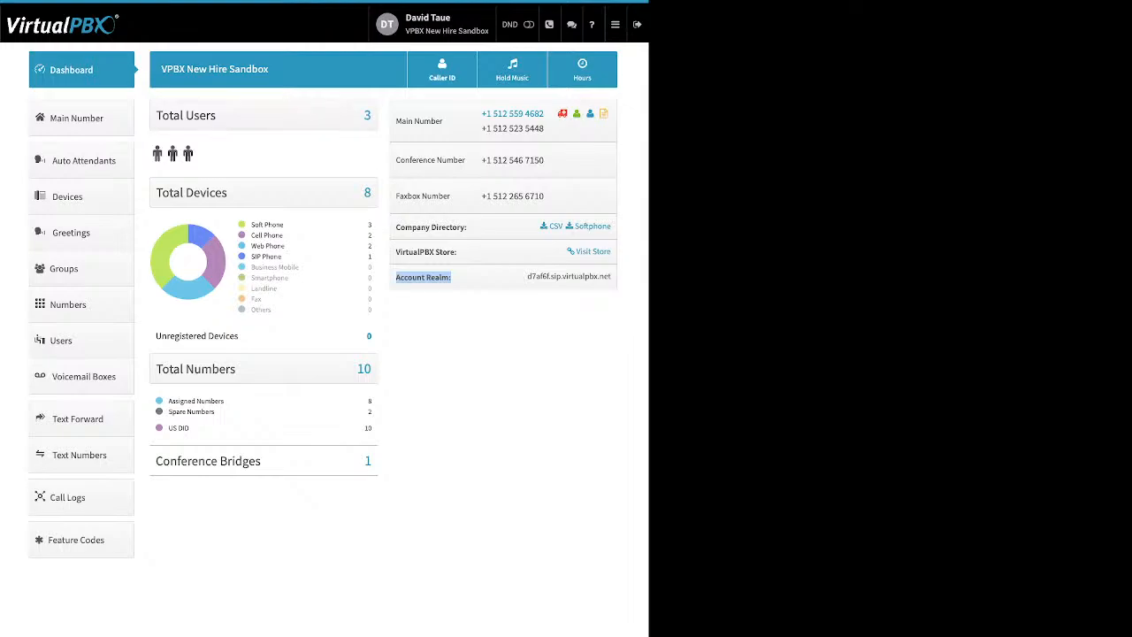
Step: Open the Company Caller ID settings, review the caller ID name and emergency (E911) fields, and close them without changes
{"action": "left_click", "coordinate": [443, 69]}
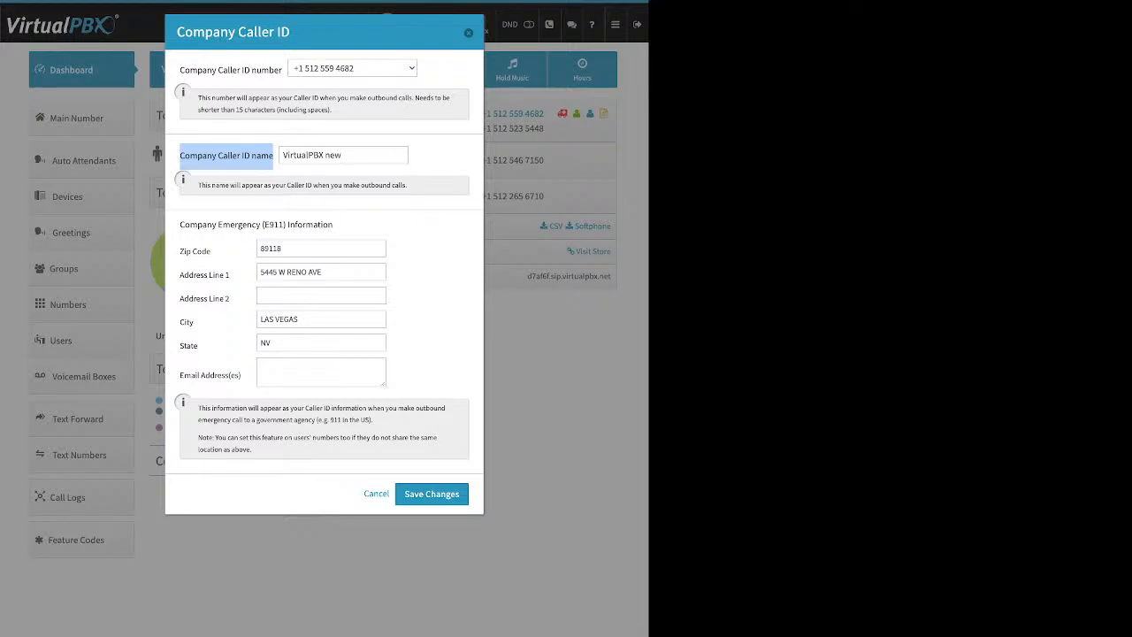
{"action": "left_click_drag", "start_coordinate": [180, 225], "coordinate": [334, 224]}
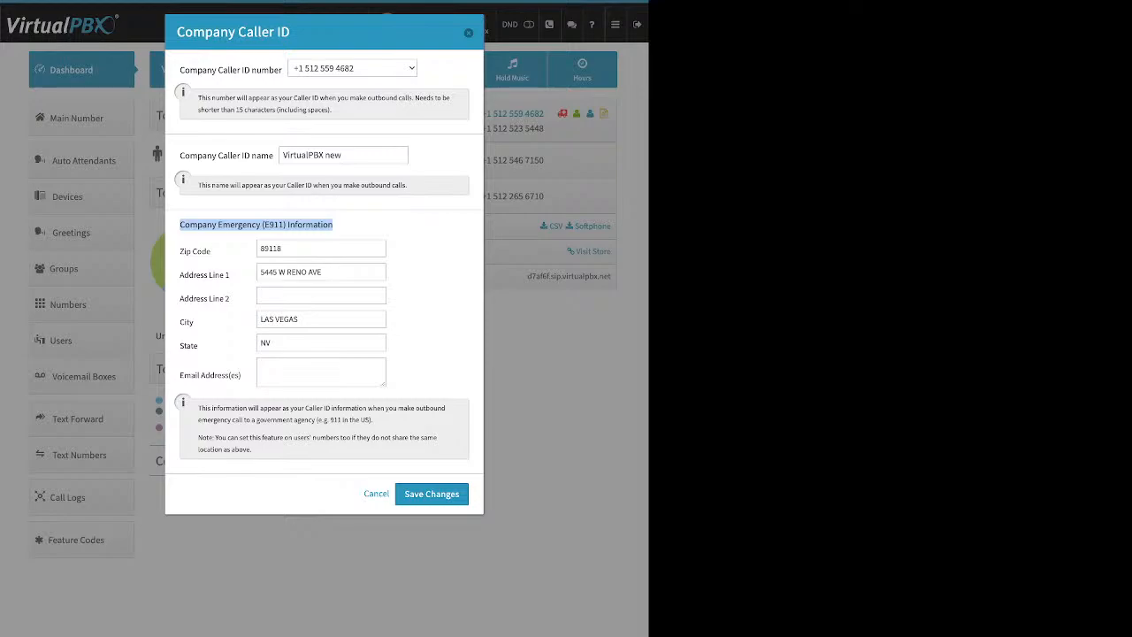
{"action": "left_click_drag", "start_coordinate": [179, 252], "coordinate": [209, 251]}
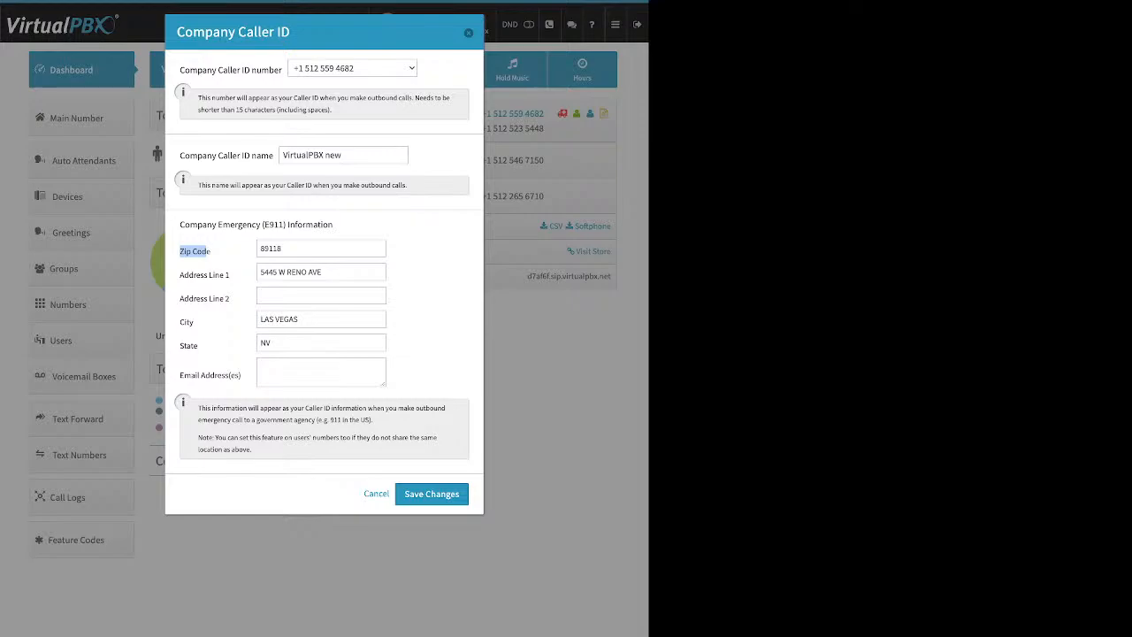
{"action": "left_click_drag", "start_coordinate": [199, 346], "coordinate": [179, 346]}
{"action": "left_click_drag", "start_coordinate": [180, 155], "coordinate": [273, 155]}
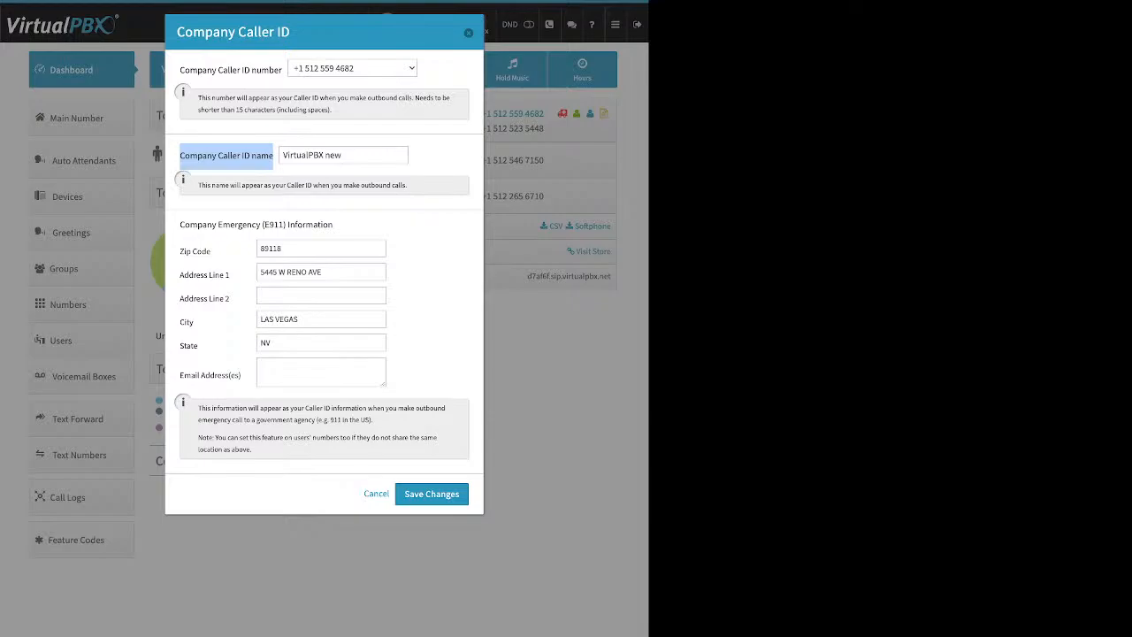
{"action": "left_click", "coordinate": [469, 32]}
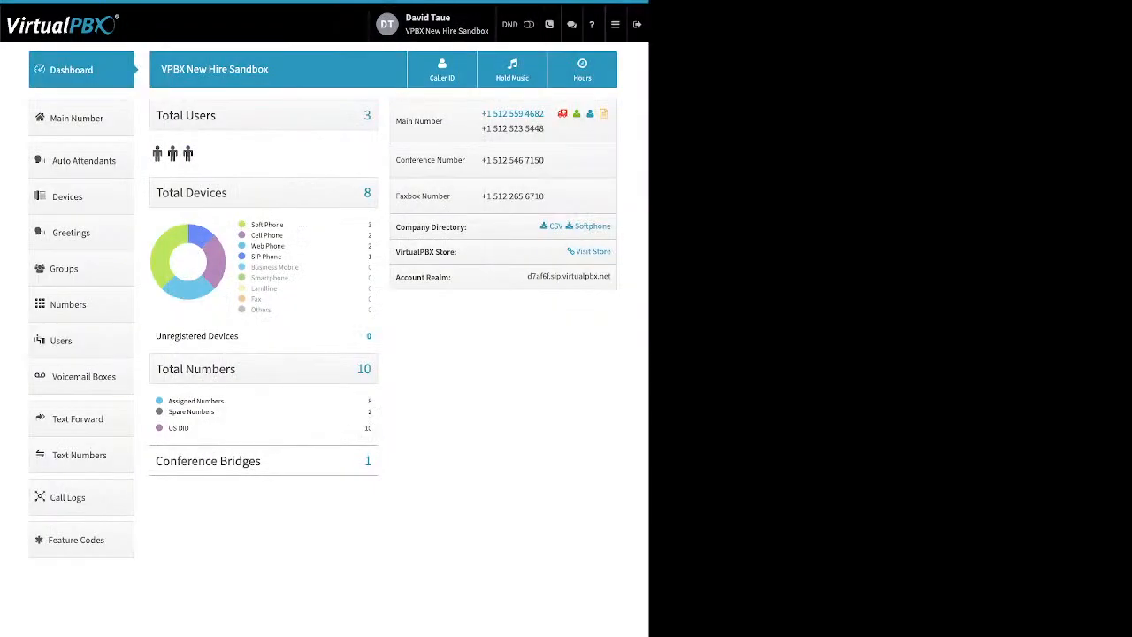
Step: Open the account's Music-On-Hold settings, review the music upload option, and close them without changes
{"action": "left_click", "coordinate": [512, 69]}
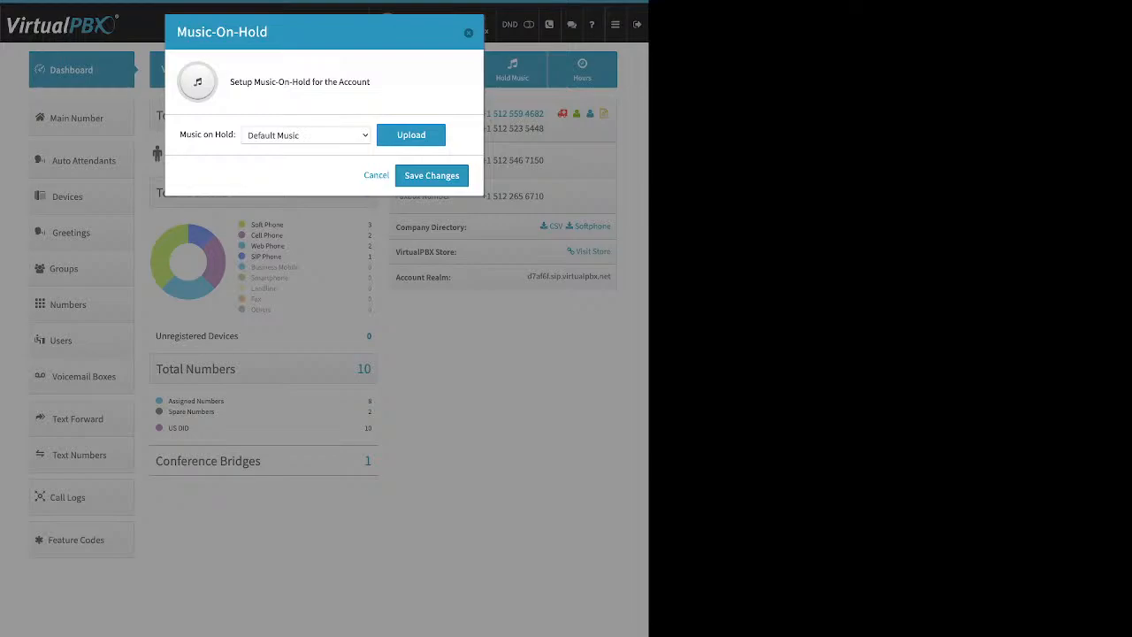
{"action": "left_click", "coordinate": [410, 134]}
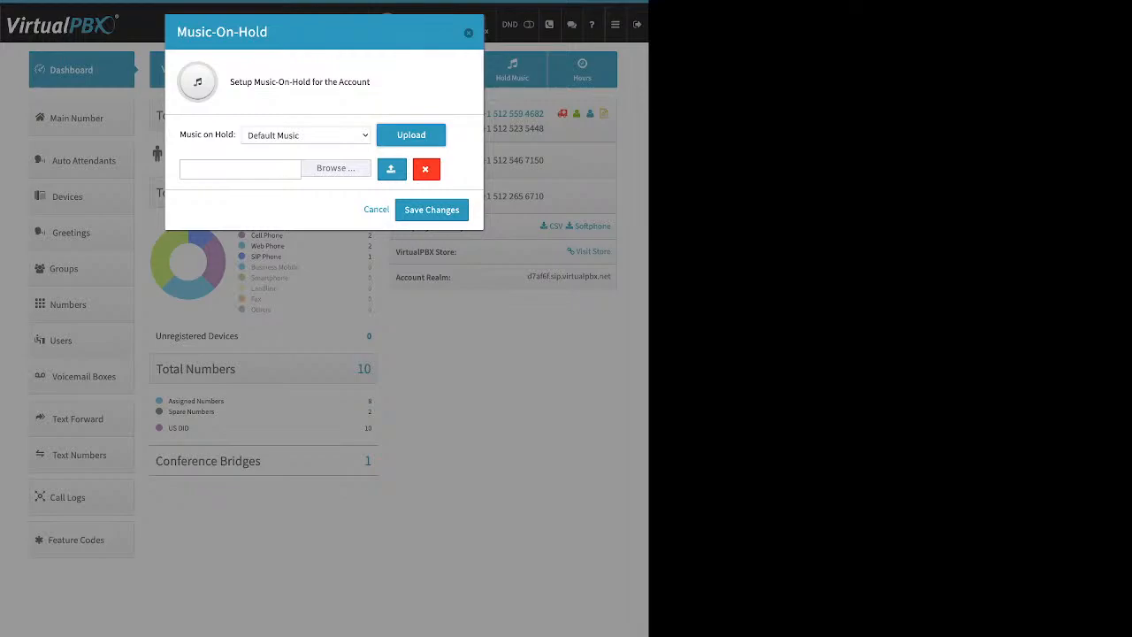
{"action": "left_click", "coordinate": [469, 33]}
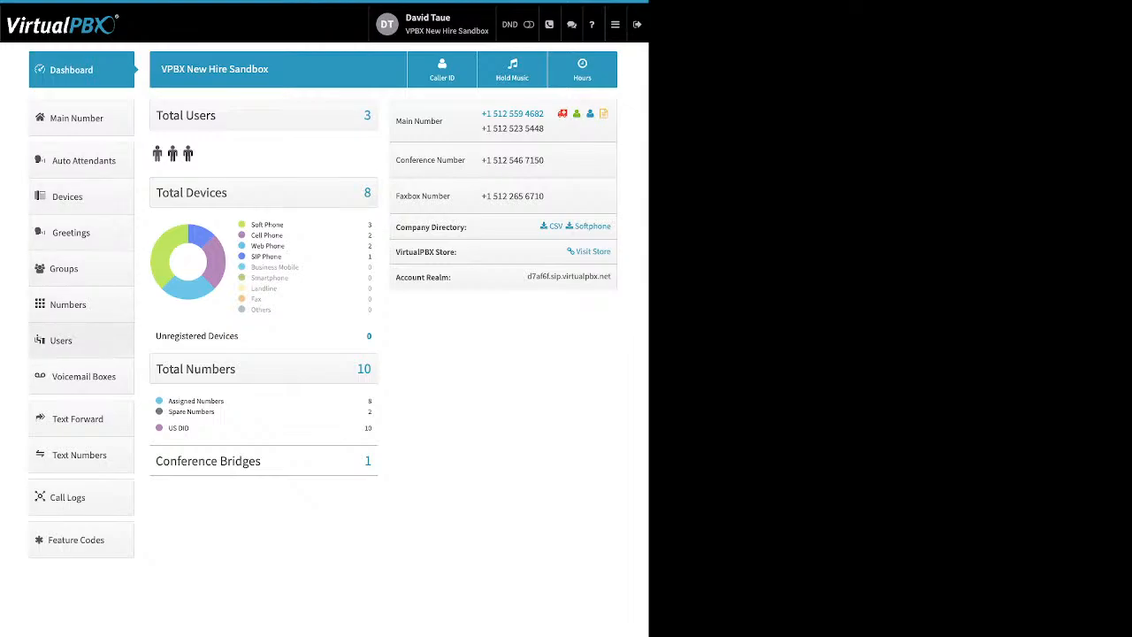
Step: Open the Users list, start adding a user, and review the name, login email and main extension fields
{"action": "left_click", "coordinate": [61, 341]}
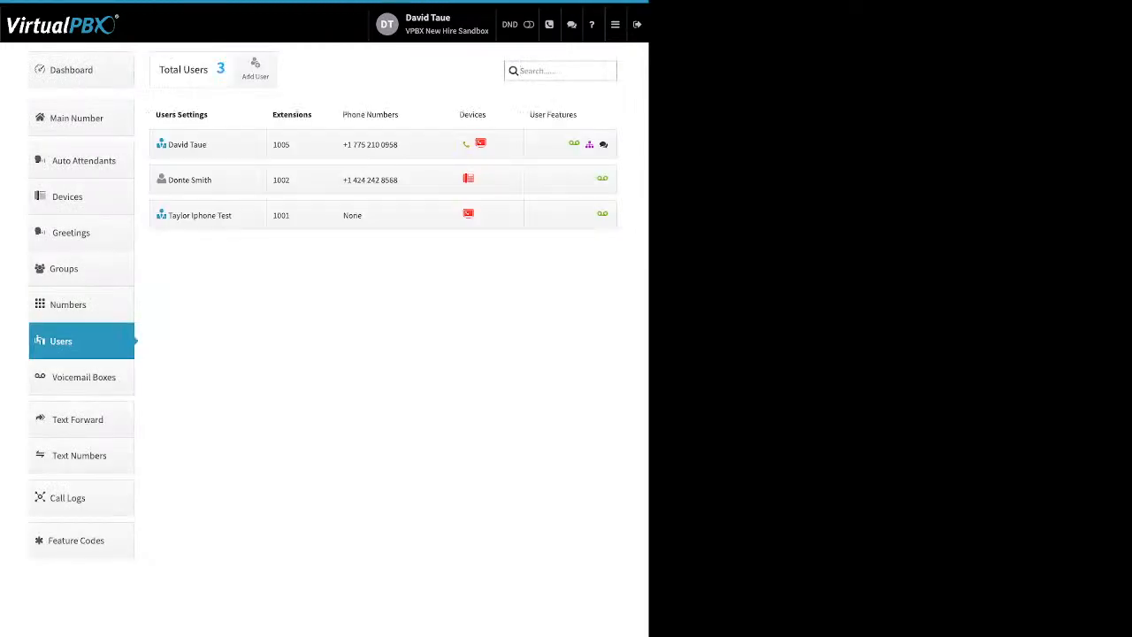
{"action": "left_click", "coordinate": [613, 75]}
{"action": "left_click", "coordinate": [256, 69]}
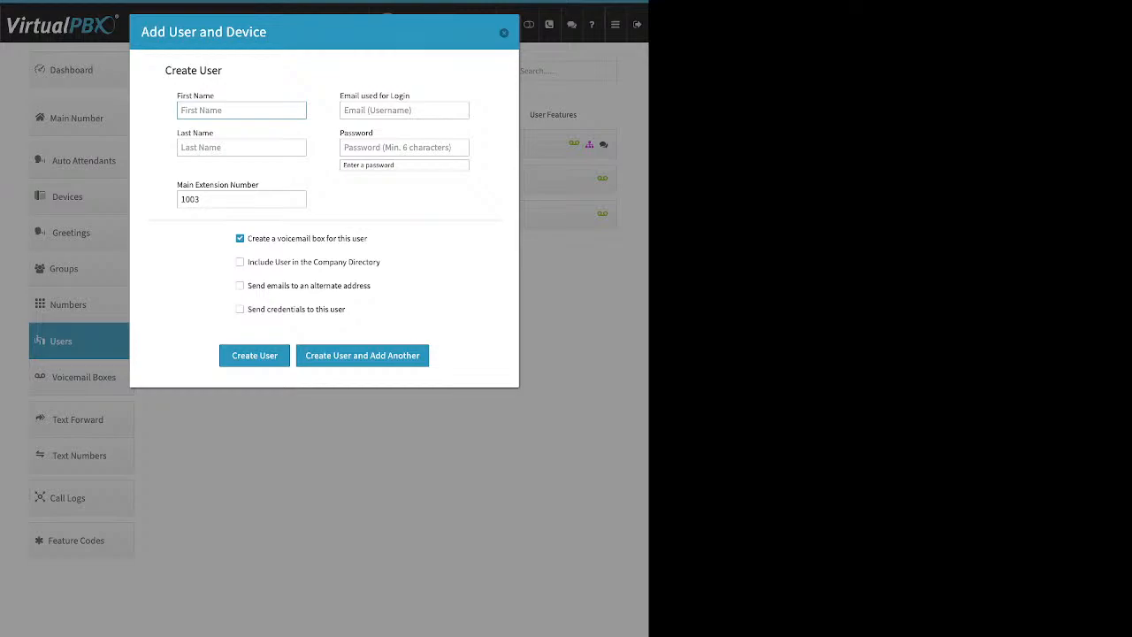
{"action": "double_click", "coordinate": [203, 95]}
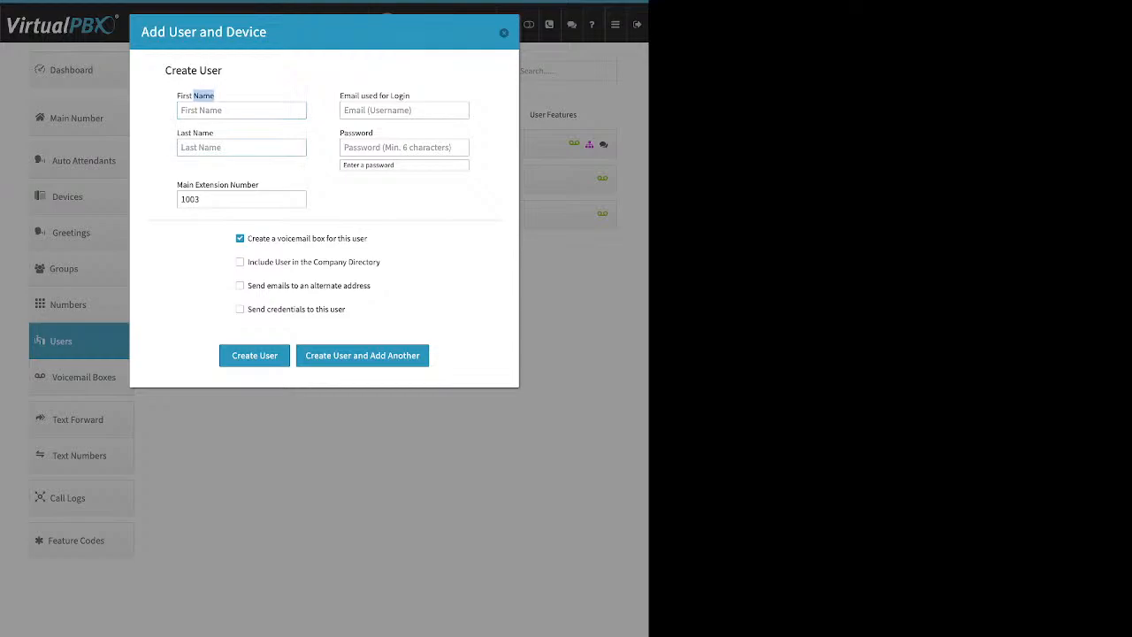
{"action": "left_click", "coordinate": [212, 132]}
{"action": "left_click_drag", "start_coordinate": [212, 133], "coordinate": [177, 132]}
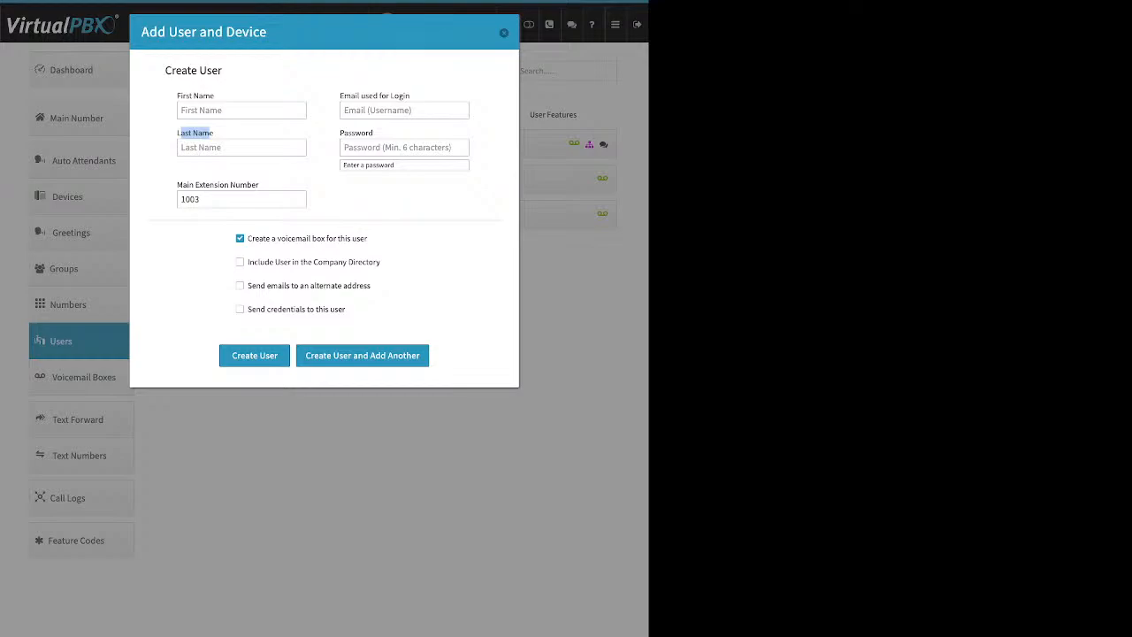
{"action": "left_click", "coordinate": [407, 96]}
{"action": "left_click_drag", "start_coordinate": [409, 96], "coordinate": [344, 96]}
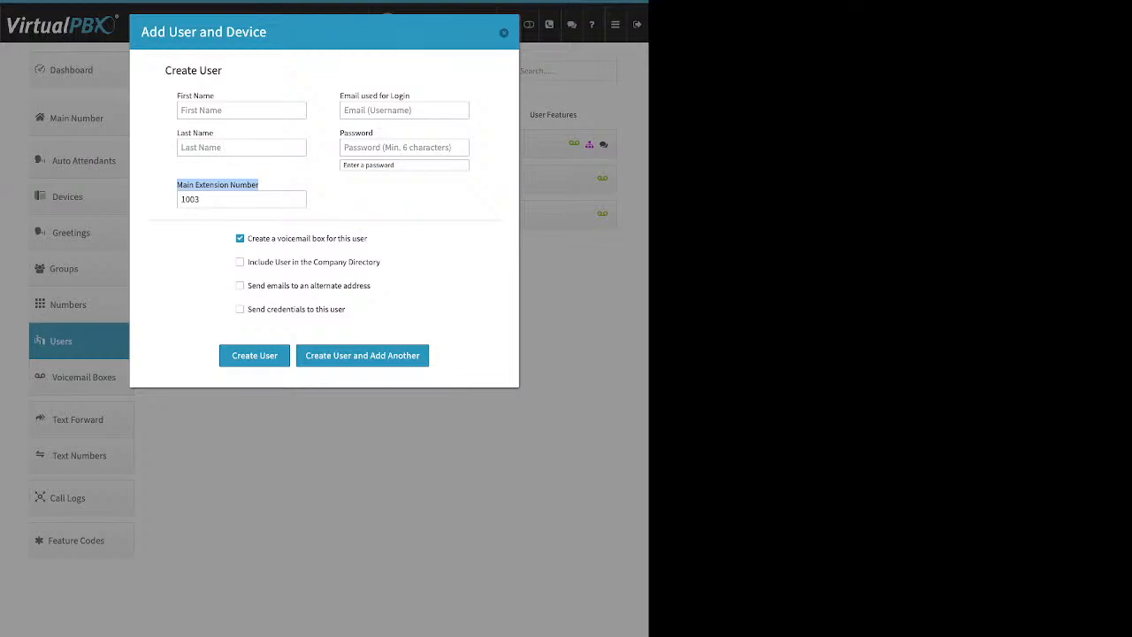
Step: Set the new user's main extension number to 5100
{"action": "left_click", "coordinate": [240, 199]}
{"action": "key", "text": "shift+Left"}
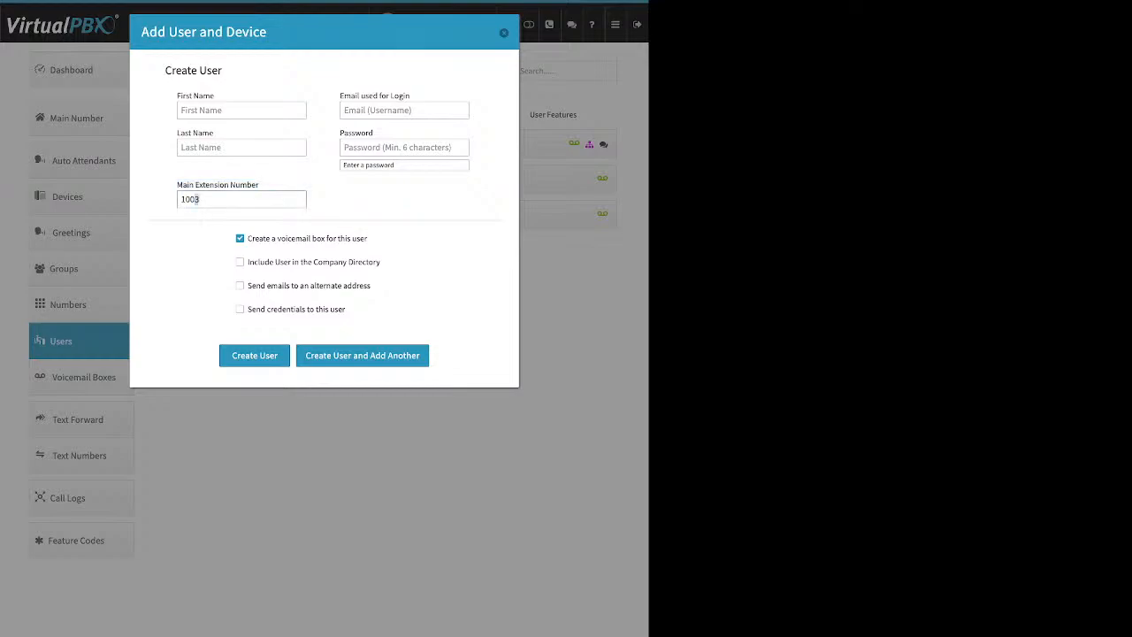
{"action": "key", "text": "BackSpace"}
{"action": "key", "text": "BackSpace"}
{"action": "key", "text": "BackSpace"}
{"action": "key", "text": "BackSpace"}
{"action": "type", "text": "5100"}
Step: Review the new user form's voicemail box and company directory options and its login email field
{"action": "left_click_drag", "start_coordinate": [368, 239], "coordinate": [248, 239]}
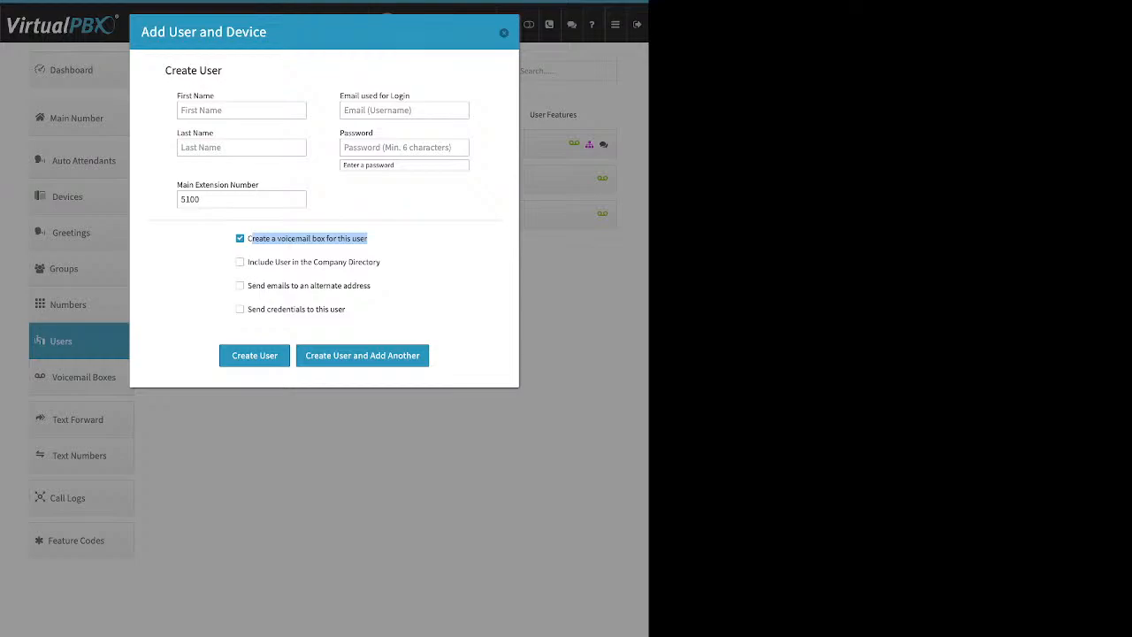
{"action": "left_click", "coordinate": [379, 242]}
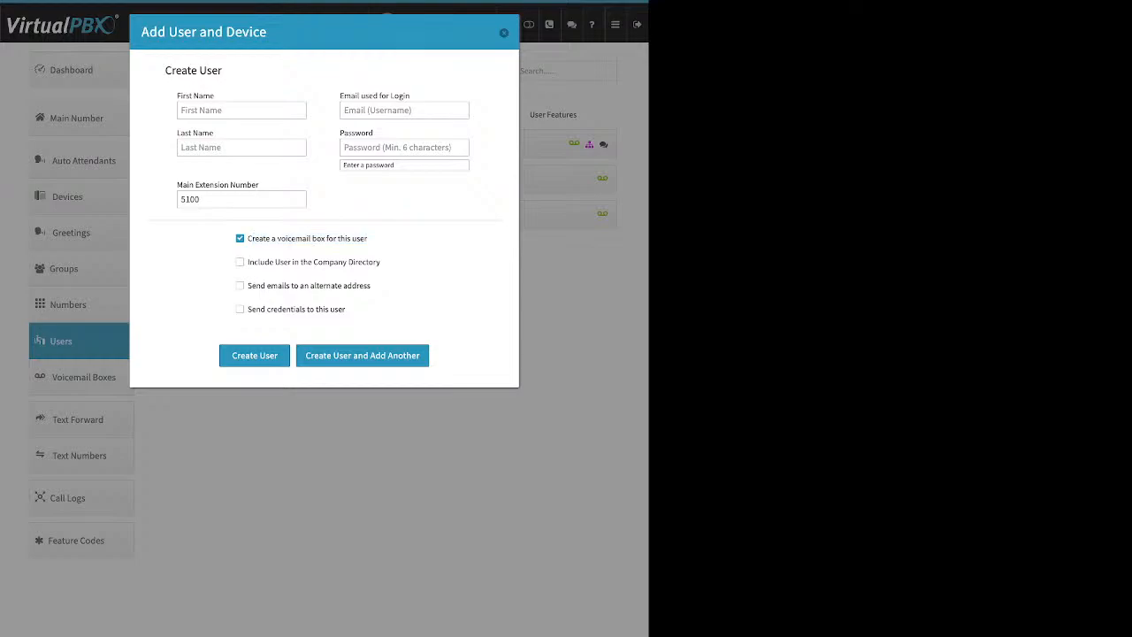
{"action": "left_click_drag", "start_coordinate": [381, 262], "coordinate": [248, 262]}
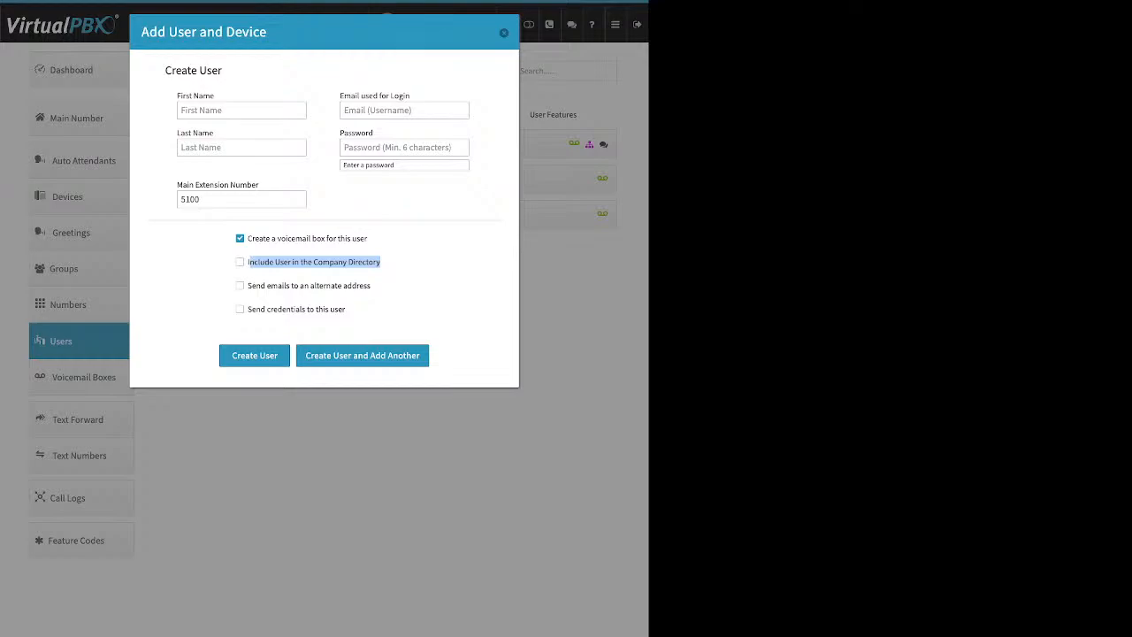
{"action": "left_click", "coordinate": [395, 269]}
{"action": "left_click_drag", "start_coordinate": [340, 95], "coordinate": [411, 96]}
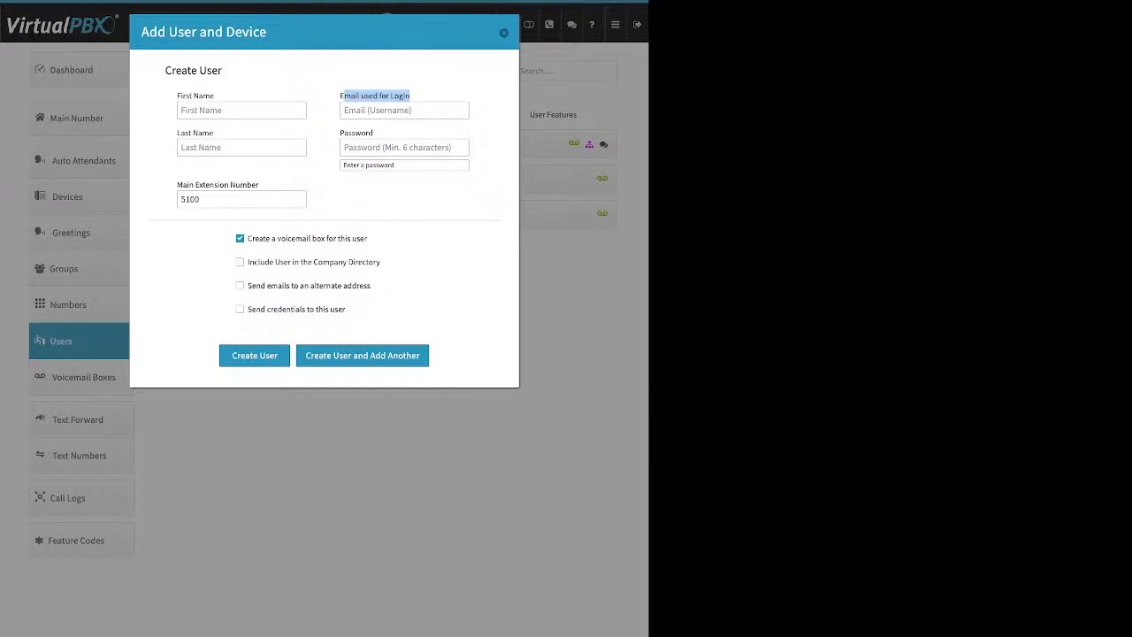
Step: Examine the new user's alternate email and send-credentials options, leaving both off, and close the form without creating the user
{"action": "left_click", "coordinate": [239, 285]}
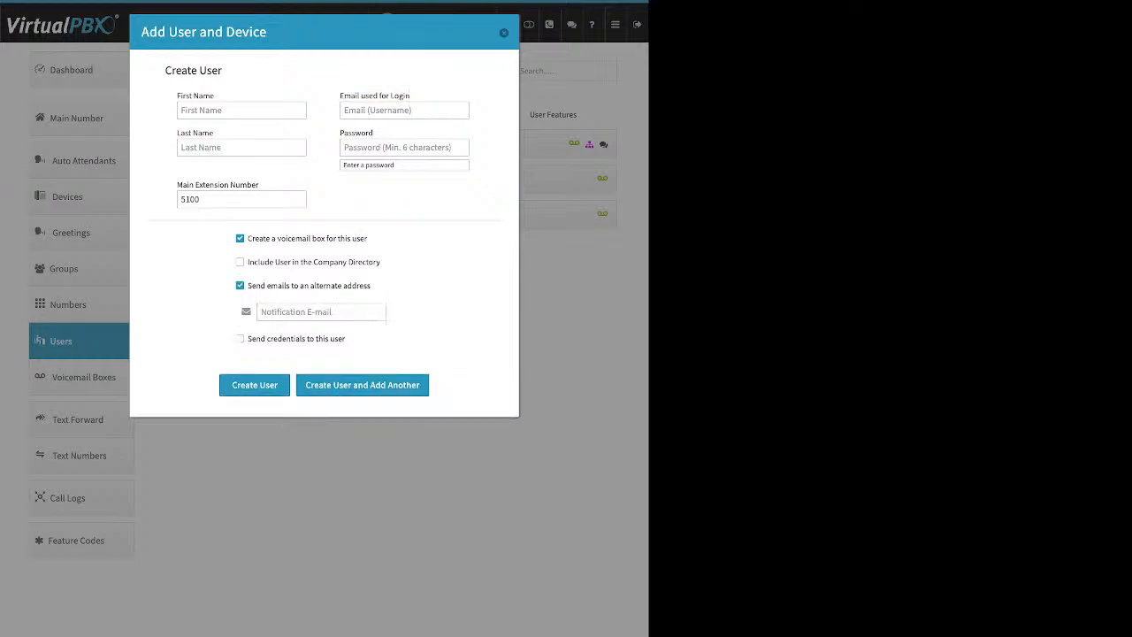
{"action": "left_click_drag", "start_coordinate": [371, 285], "coordinate": [248, 285]}
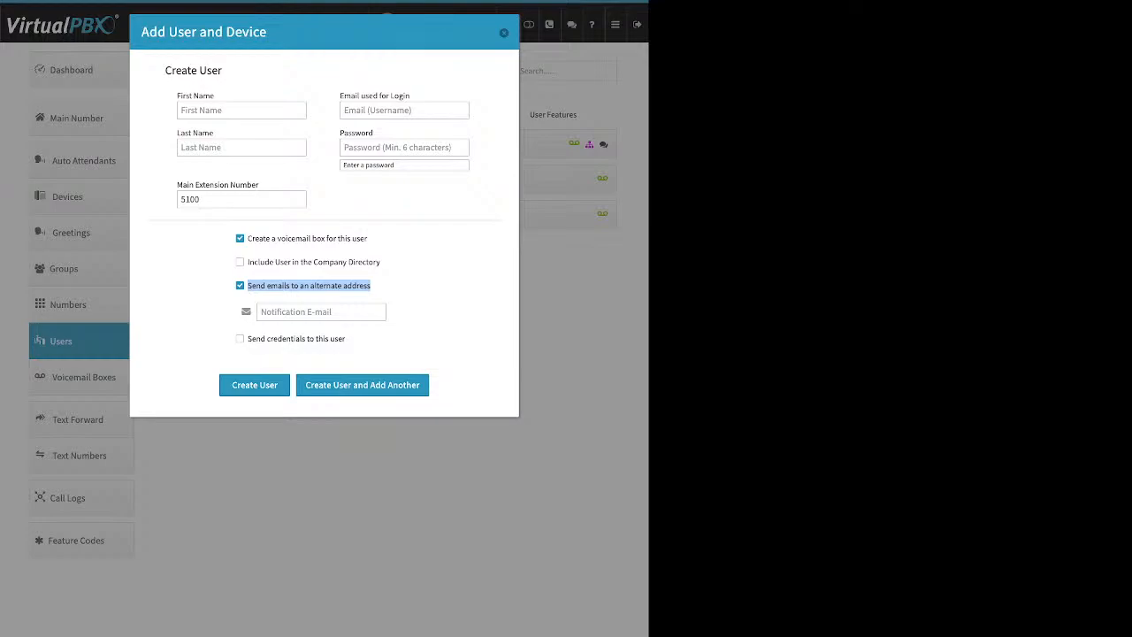
{"action": "left_click", "coordinate": [240, 286]}
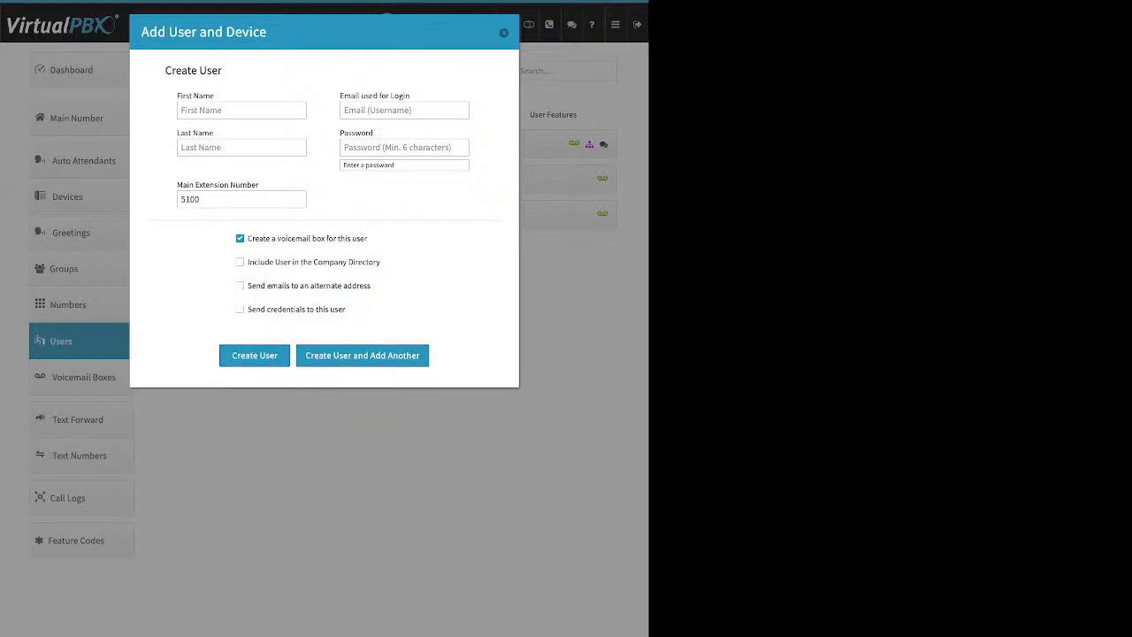
{"action": "left_click_drag", "start_coordinate": [345, 309], "coordinate": [247, 309]}
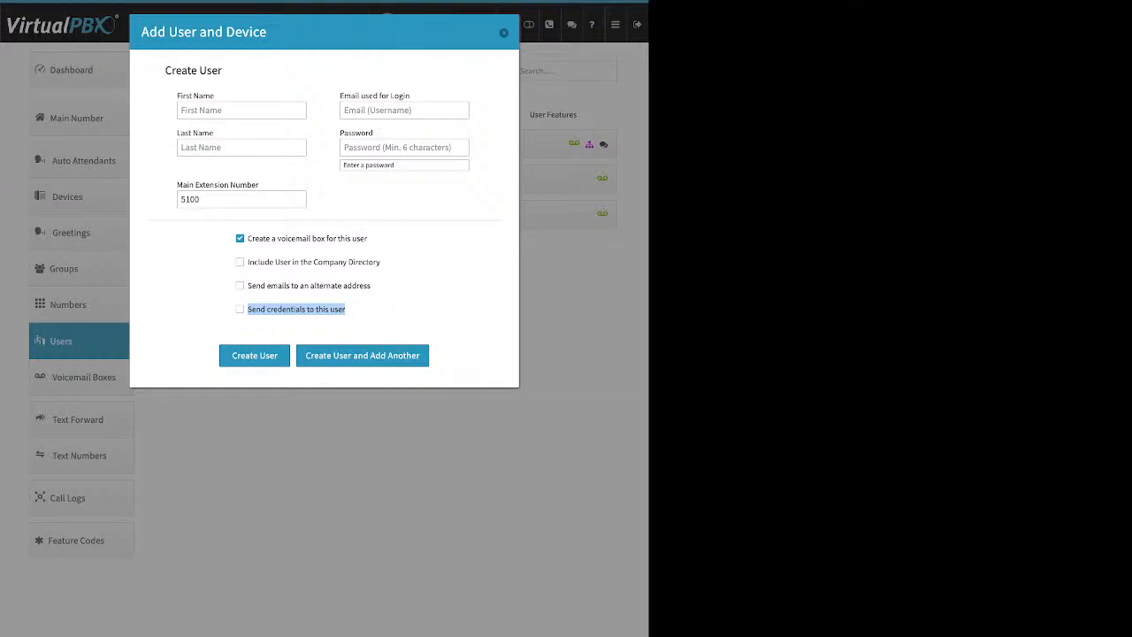
{"action": "key", "text": "Escape"}
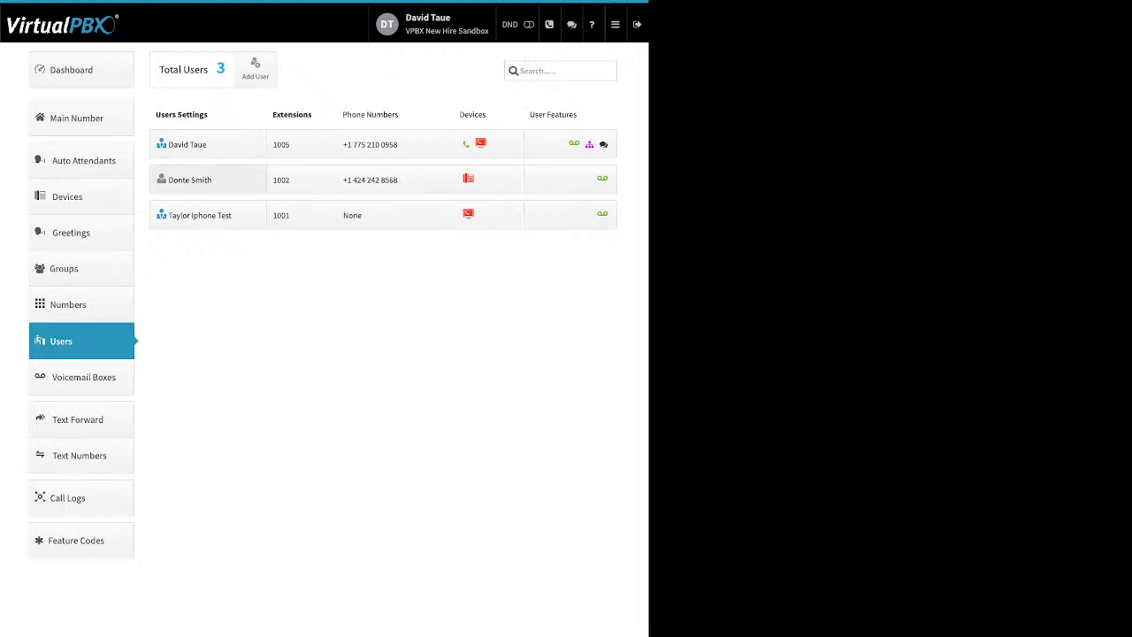
Step: Open the settings of the user with extension 1002, review the email, password and reset options under Change Credentials, and cancel
{"action": "left_click", "coordinate": [189, 179]}
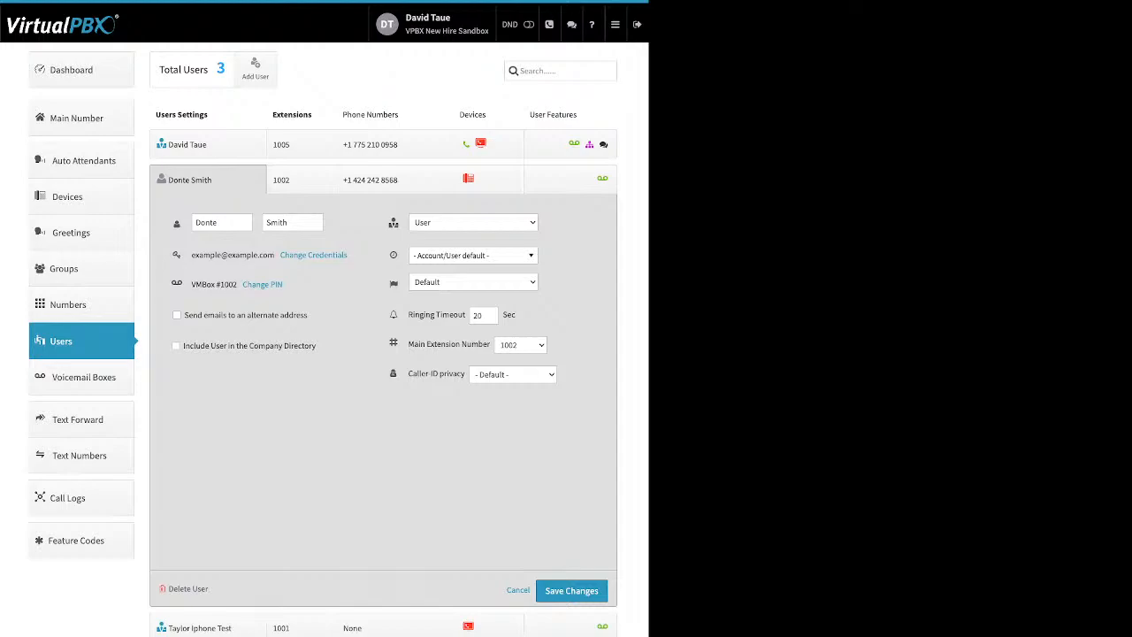
{"action": "left_click_drag", "start_coordinate": [348, 255], "coordinate": [280, 255]}
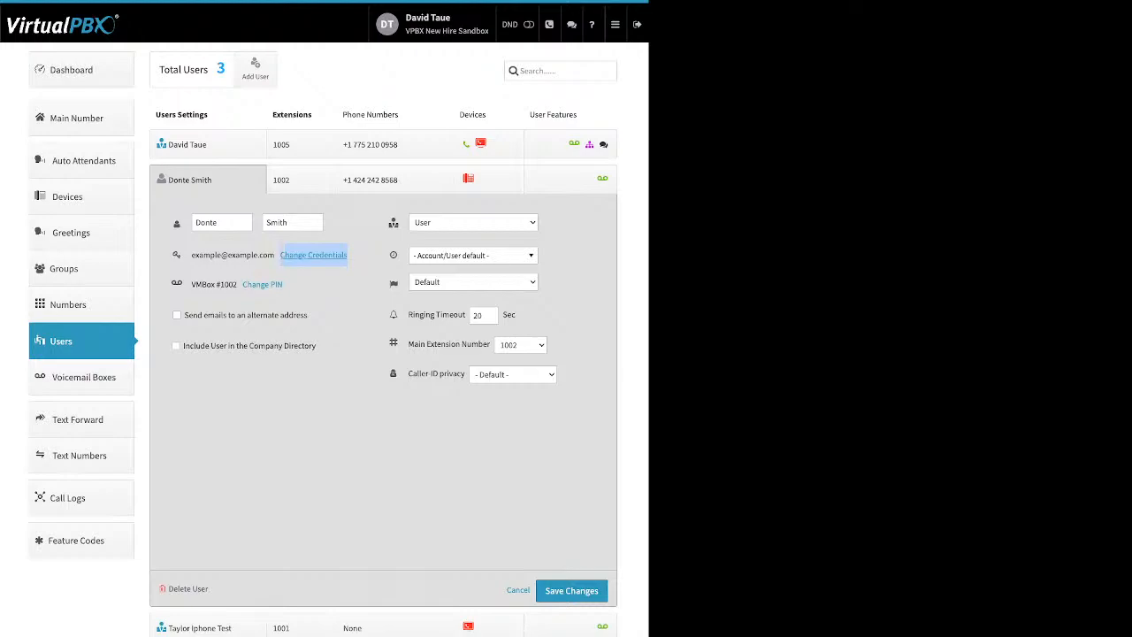
{"action": "left_click", "coordinate": [313, 255]}
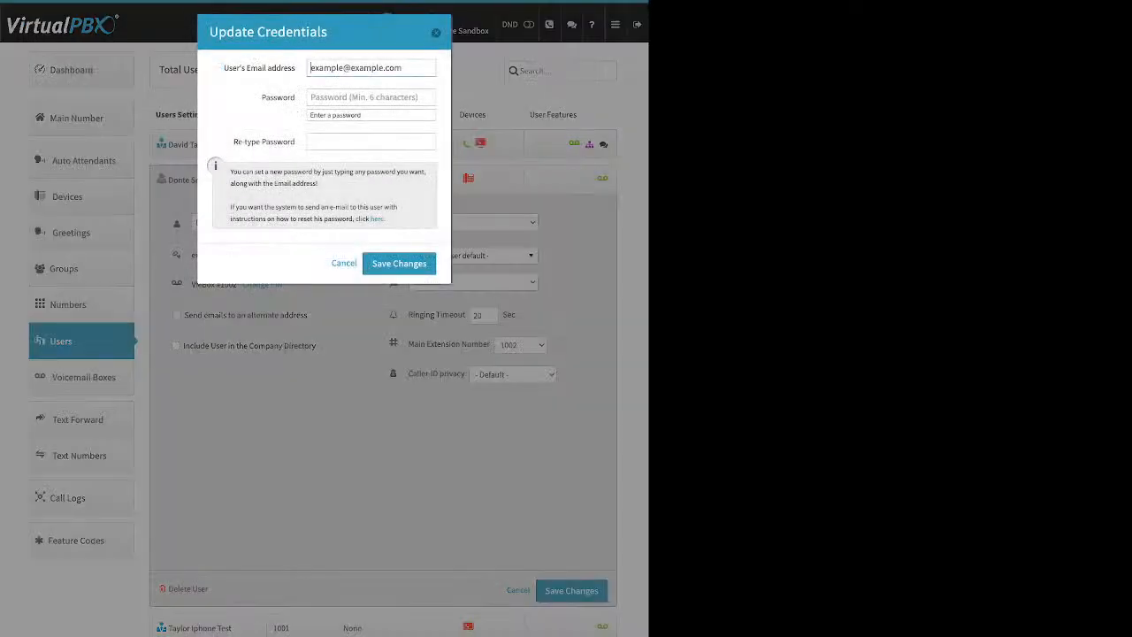
{"action": "triple_click", "coordinate": [259, 68]}
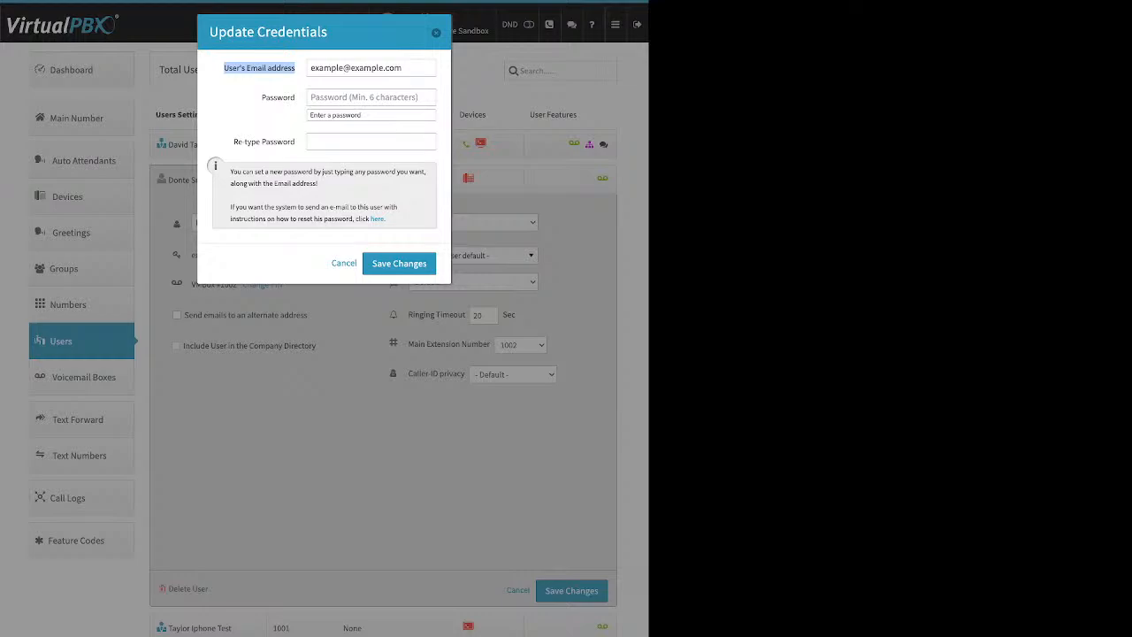
{"action": "left_click_drag", "start_coordinate": [262, 98], "coordinate": [295, 97]}
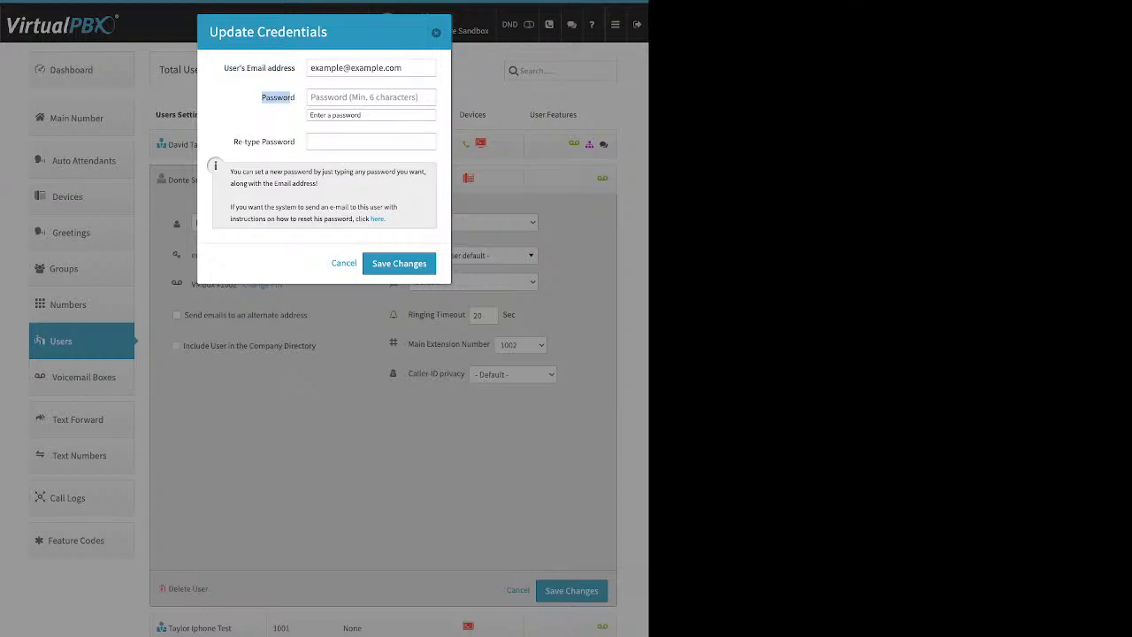
{"action": "left_click_drag", "start_coordinate": [387, 219], "coordinate": [370, 218]}
{"action": "left_click", "coordinate": [344, 263]}
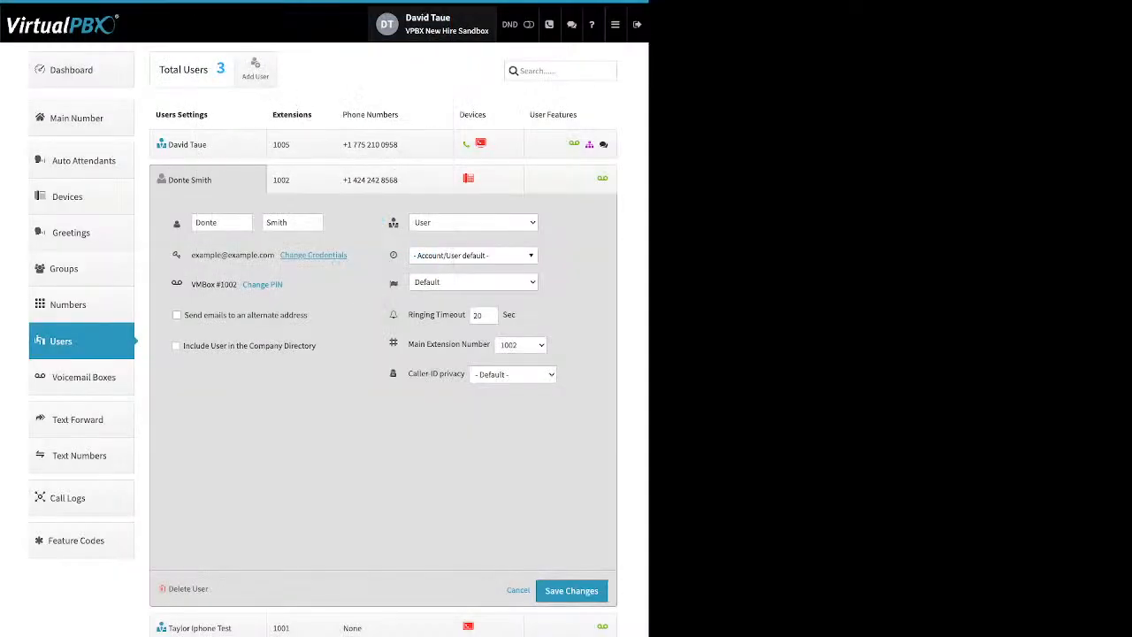
Step: Review the Change PIN option for the user's voicemail box and close it without entering a PIN
{"action": "left_click_drag", "start_coordinate": [283, 284], "coordinate": [243, 284]}
{"action": "left_click", "coordinate": [250, 284]}
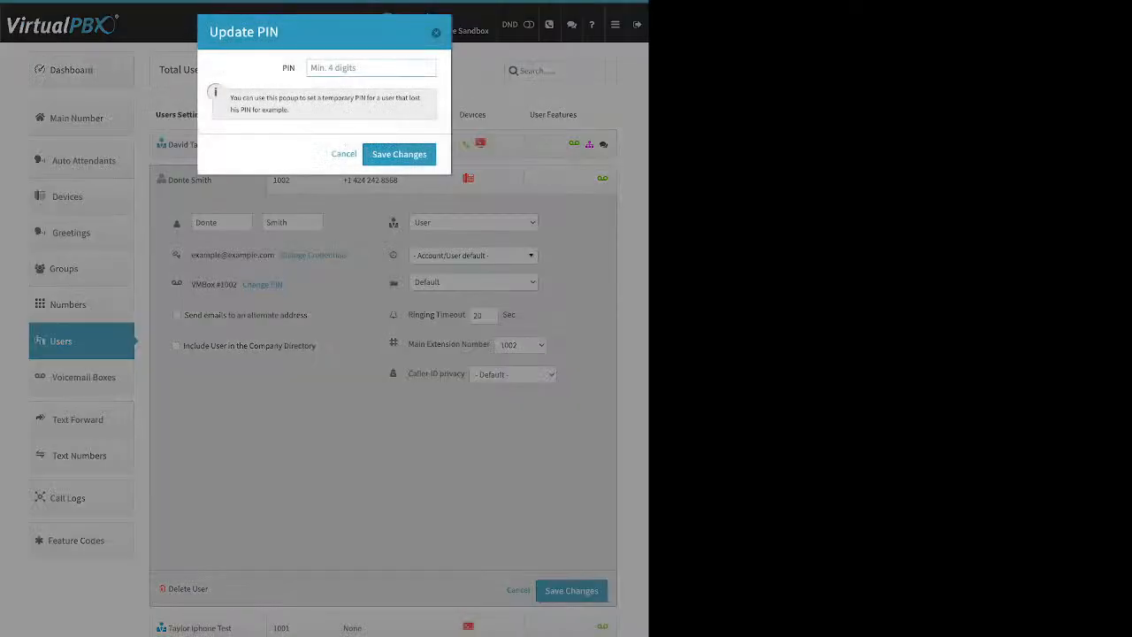
{"action": "key", "text": "Escape"}
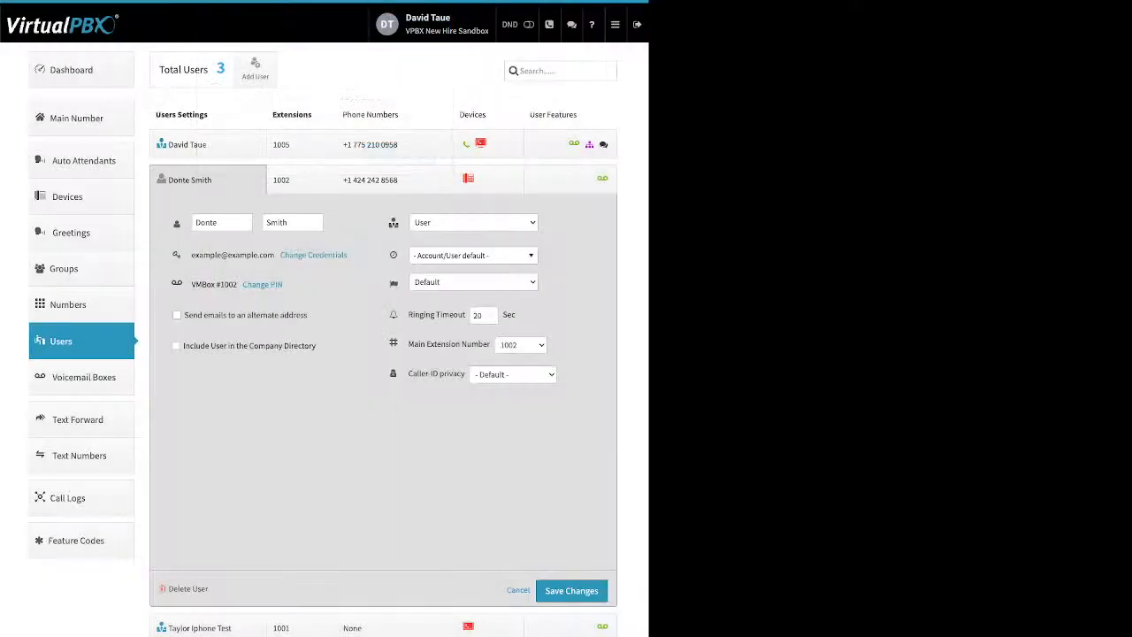
Step: Review the alternate email address option and enable including the user in the company directory
{"action": "left_click_drag", "start_coordinate": [309, 315], "coordinate": [204, 315]}
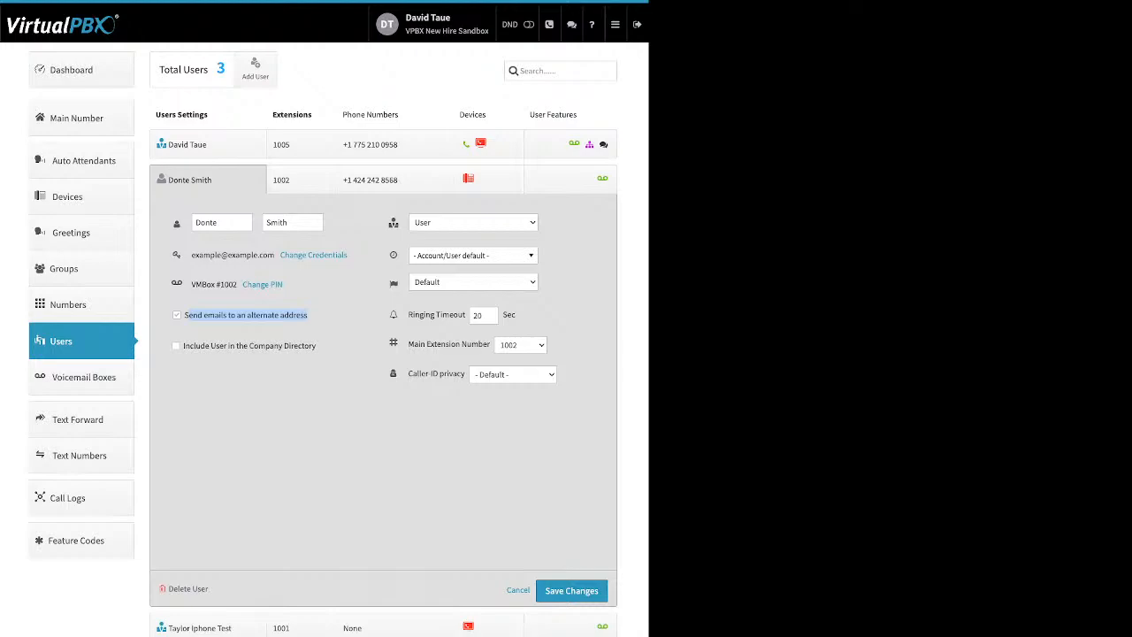
{"action": "left_click", "coordinate": [175, 345]}
{"action": "left_click_drag", "start_coordinate": [316, 345], "coordinate": [183, 345]}
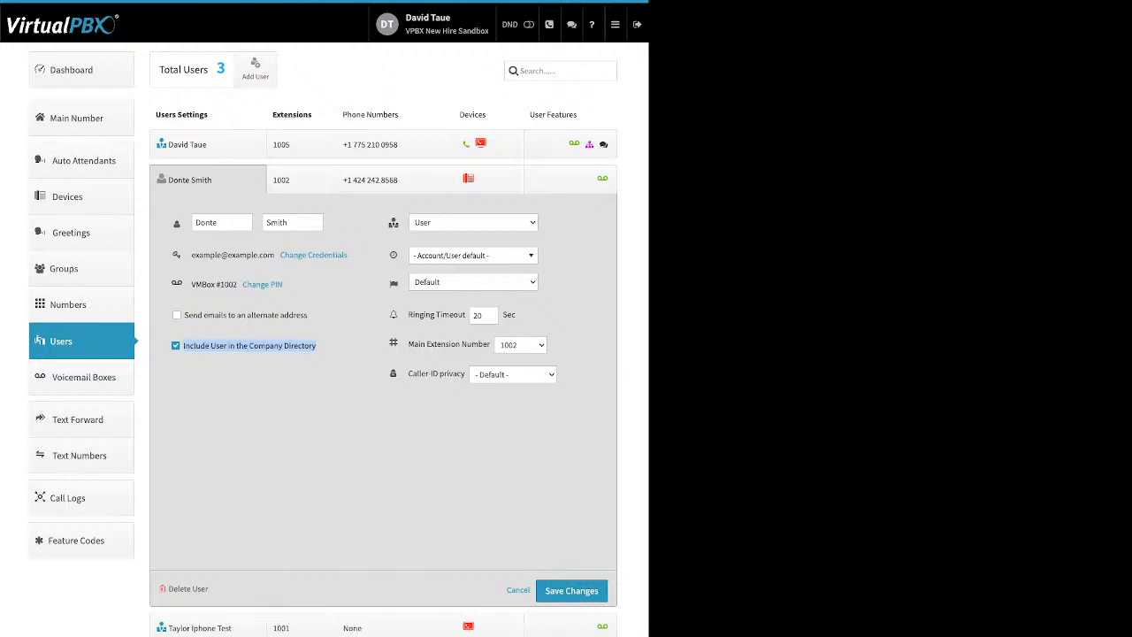
Step: Examine the user's role, time zone choices, language and ringing timeout, and close the settings without saving
{"action": "mouse_move", "coordinate": [392, 223]}
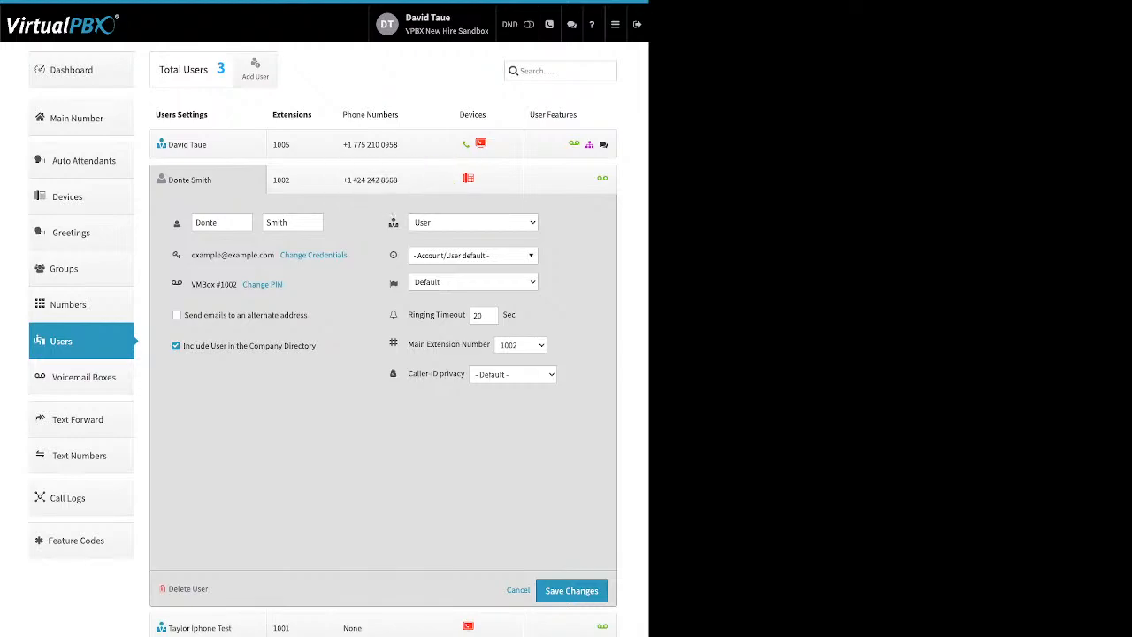
{"action": "left_click", "coordinate": [472, 255]}
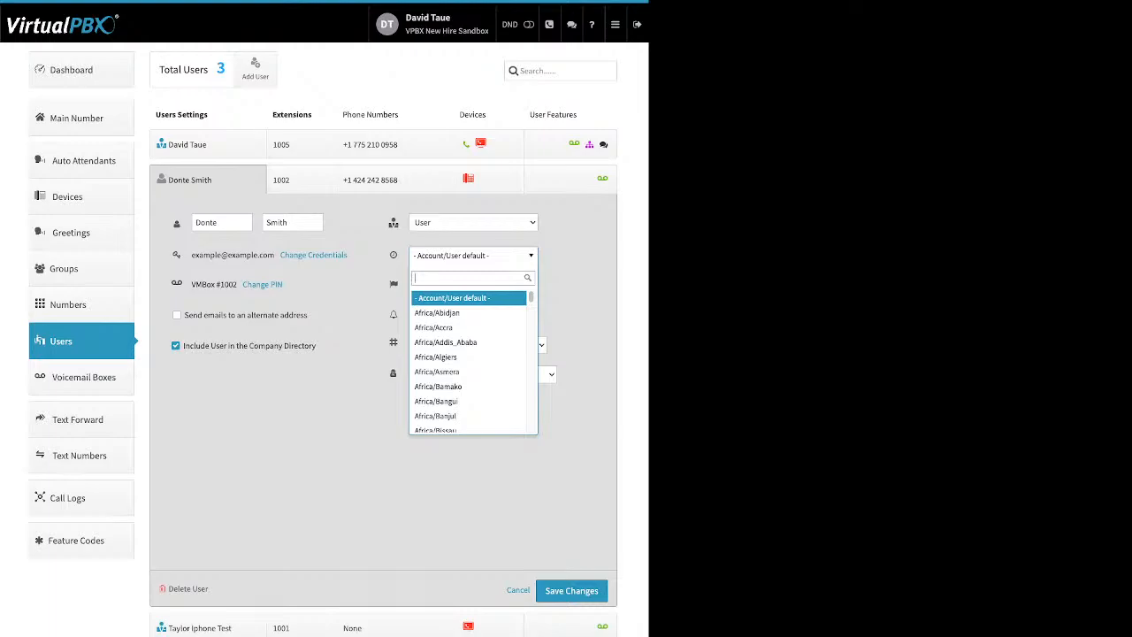
{"action": "key", "text": "Escape"}
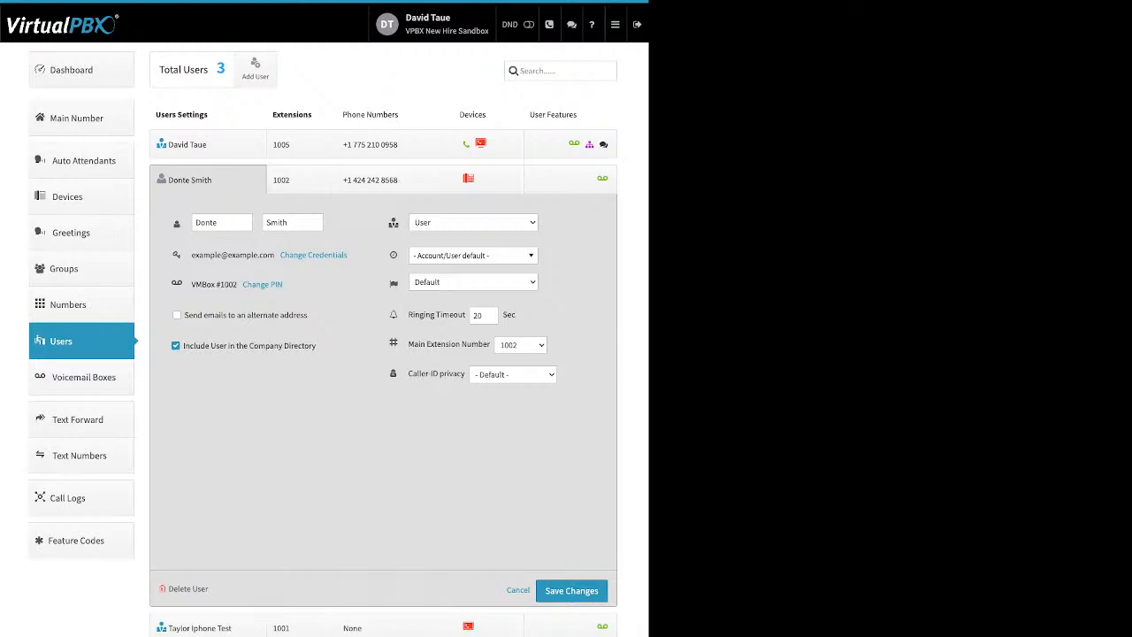
{"action": "mouse_move", "coordinate": [393, 282]}
{"action": "left_click_drag", "start_coordinate": [409, 315], "coordinate": [465, 315]}
{"action": "left_click", "coordinate": [301, 180]}
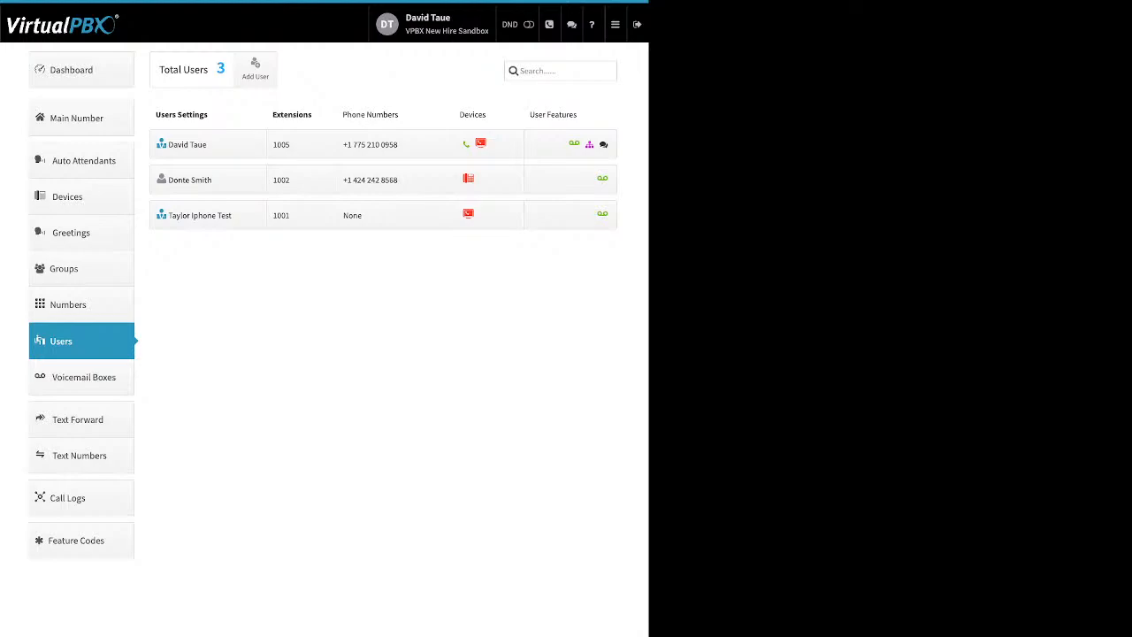
Step: Assign the first listed spare number to the user with extension 1002 and save the changes
{"action": "left_click", "coordinate": [389, 180]}
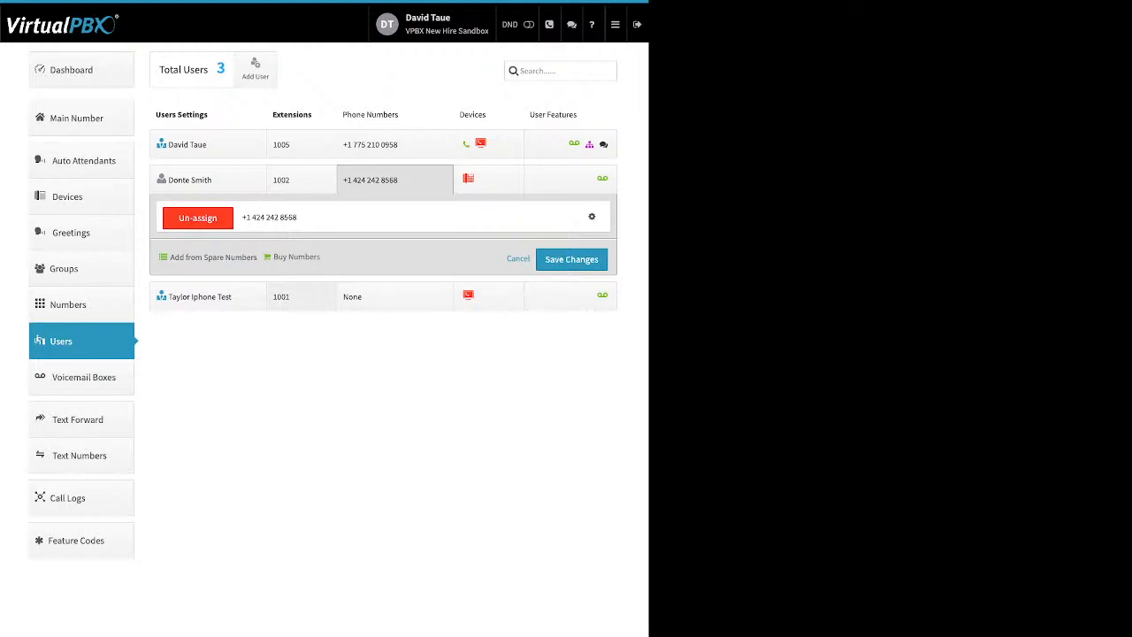
{"action": "left_click_drag", "start_coordinate": [322, 257], "coordinate": [170, 256]}
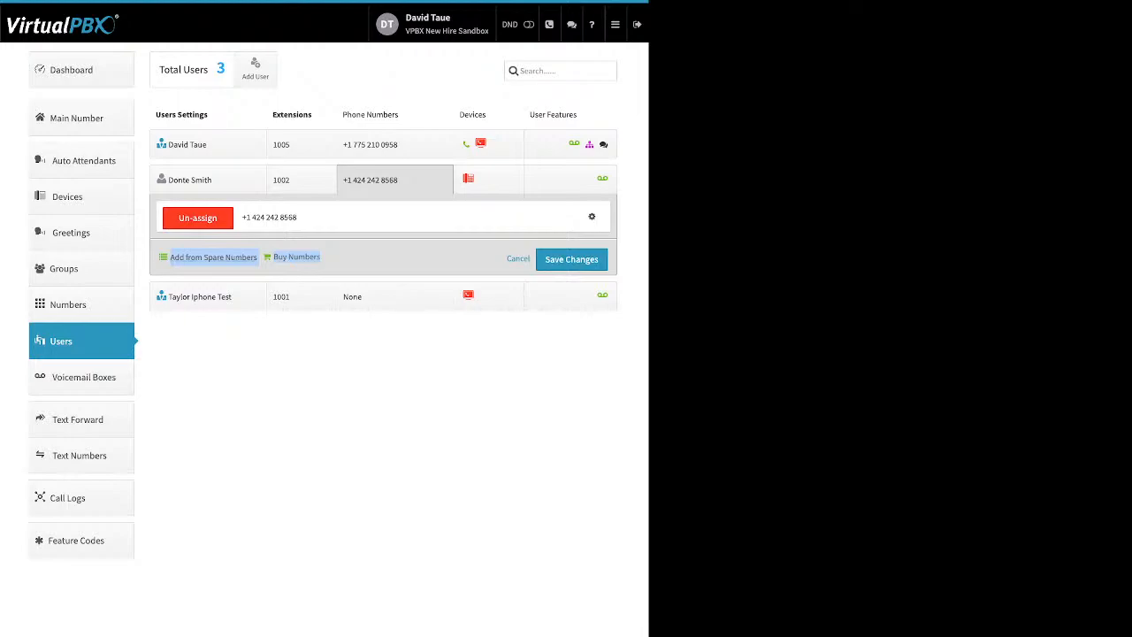
{"action": "left_click", "coordinate": [213, 257]}
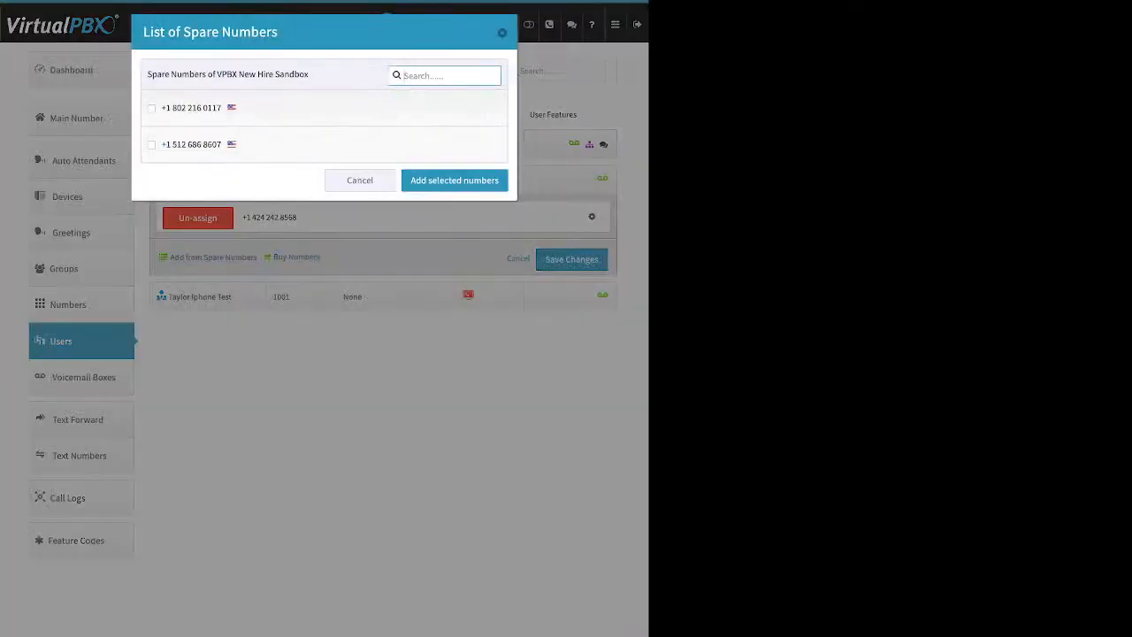
{"action": "left_click", "coordinate": [151, 108]}
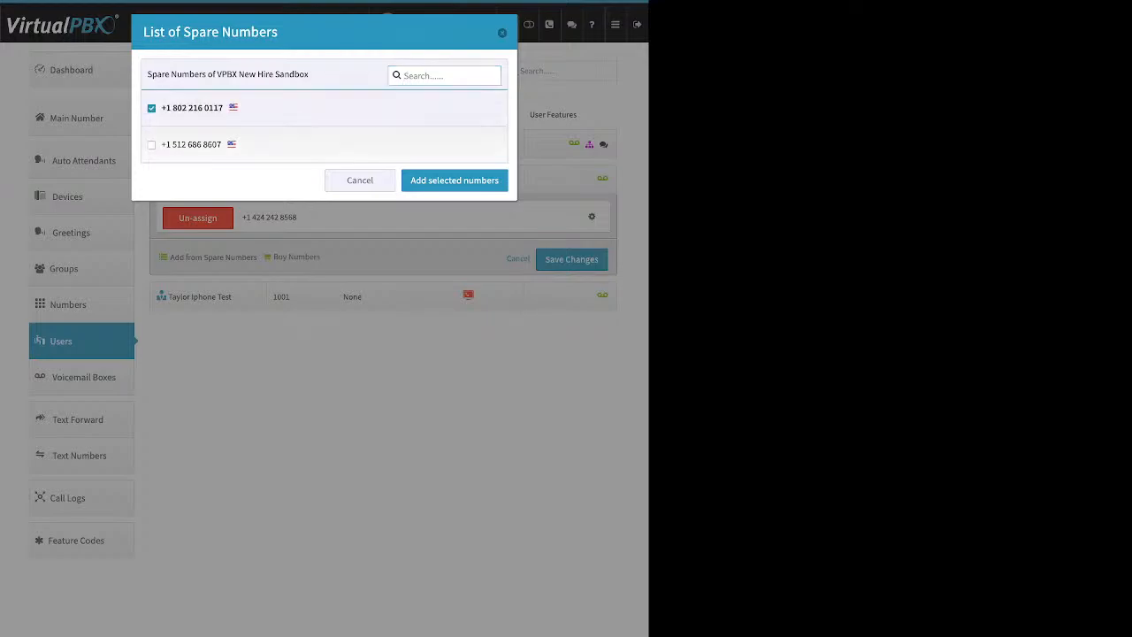
{"action": "left_click", "coordinate": [454, 180]}
{"action": "left_click", "coordinate": [572, 290]}
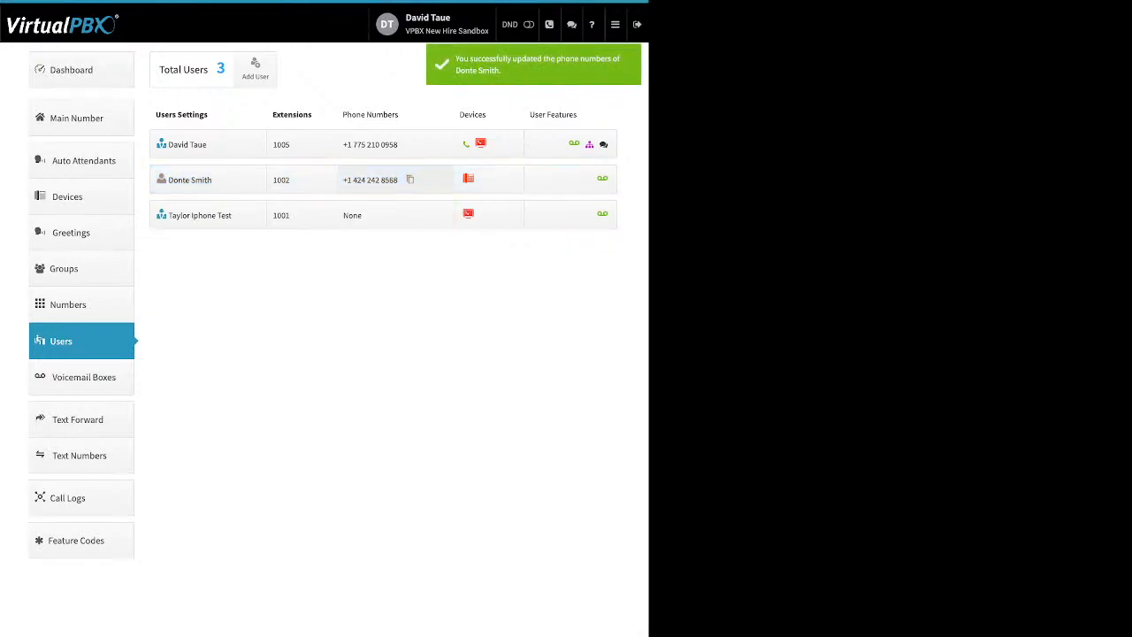
Step: Un-assign the added spare number from the user with extension 1002 and save the changes
{"action": "left_click", "coordinate": [389, 179]}
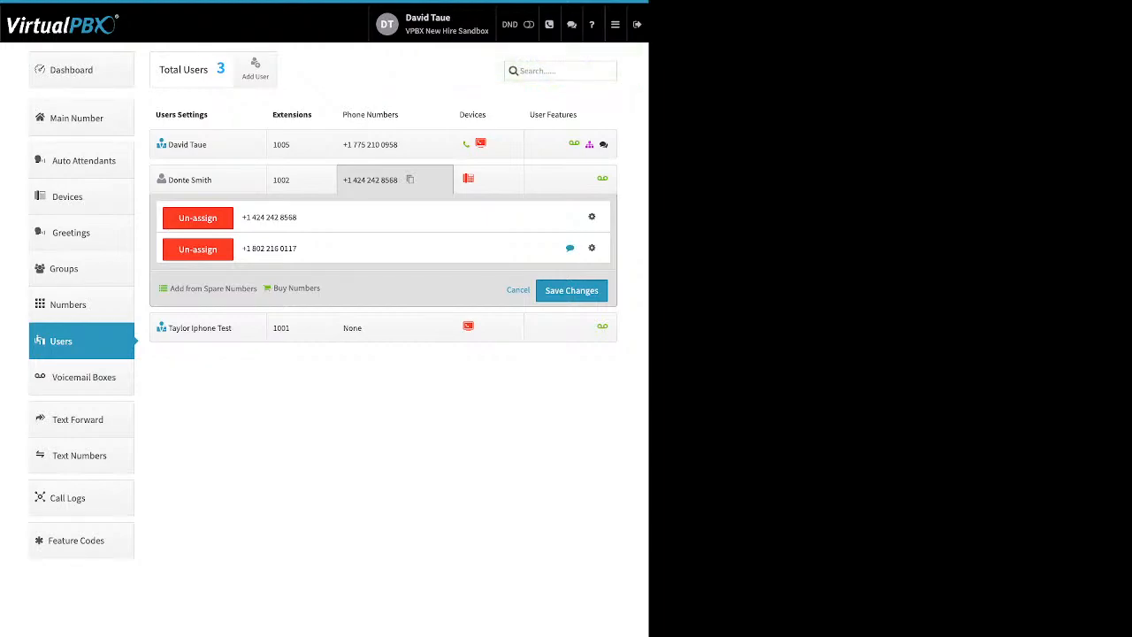
{"action": "left_click", "coordinate": [197, 249]}
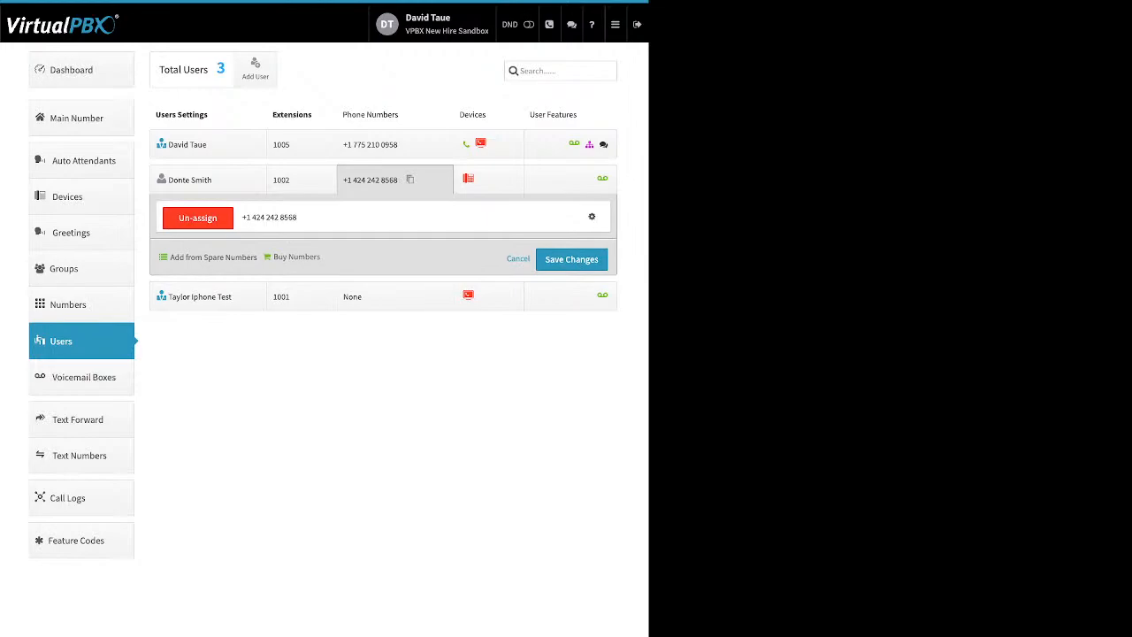
{"action": "left_click", "coordinate": [572, 259]}
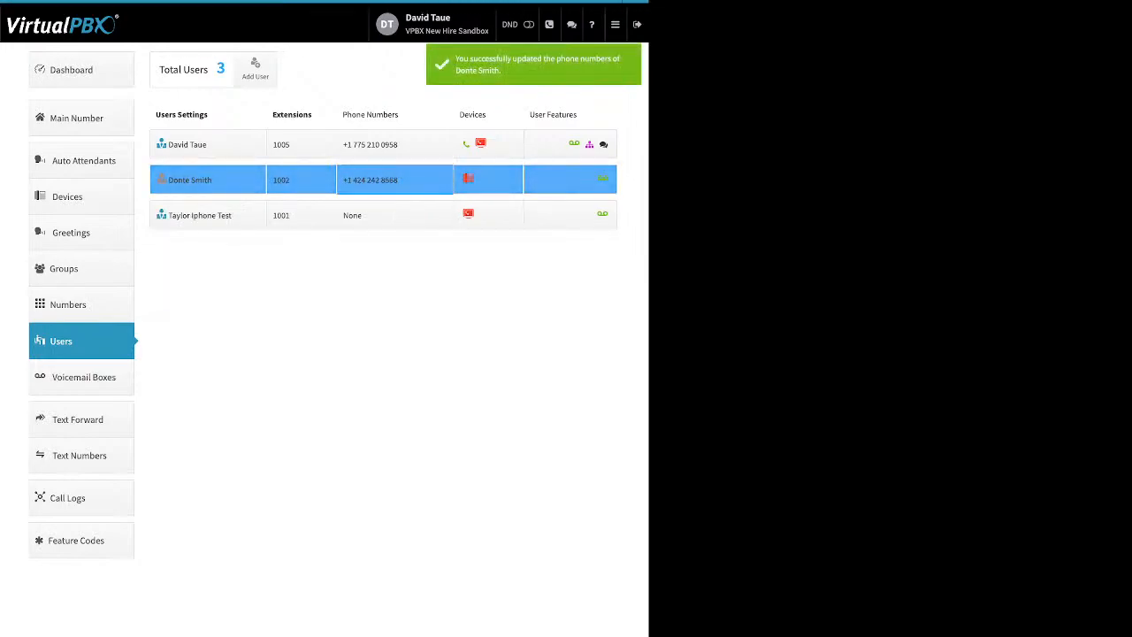
Step: Review the options for adding numbers to extension 1002 and open the purchase of a toll-free number
{"action": "left_click", "coordinate": [394, 180]}
{"action": "left_click_drag", "start_coordinate": [171, 258], "coordinate": [275, 258]}
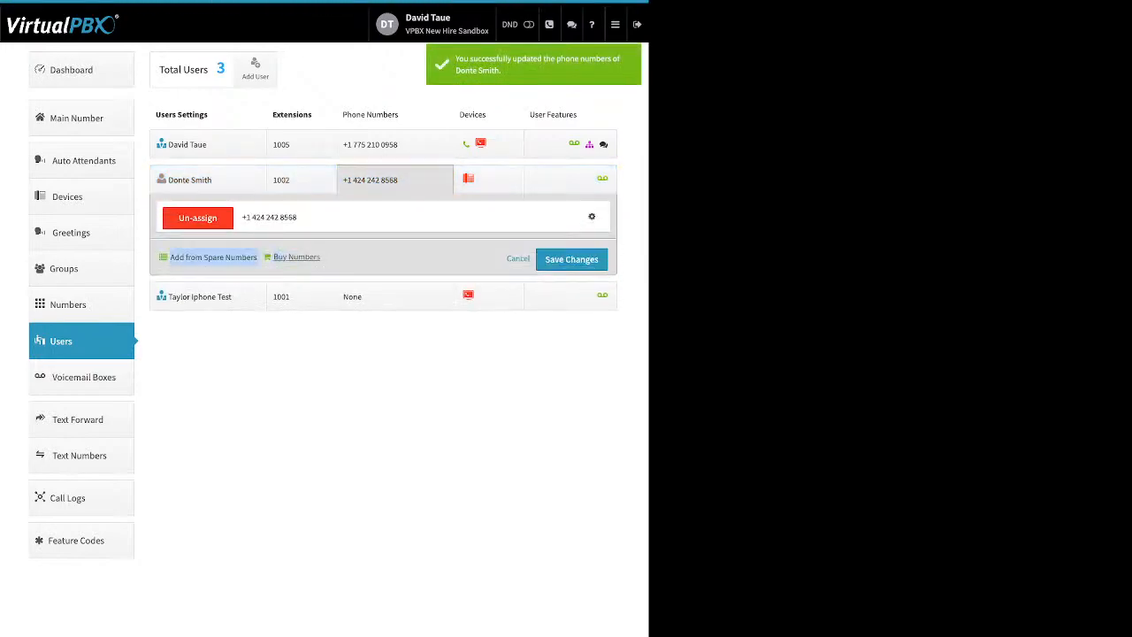
{"action": "left_click", "coordinate": [297, 257]}
{"action": "left_click_drag", "start_coordinate": [170, 257], "coordinate": [320, 258]}
{"action": "left_click", "coordinate": [171, 257]}
{"action": "left_click_drag", "start_coordinate": [171, 257], "coordinate": [296, 258]}
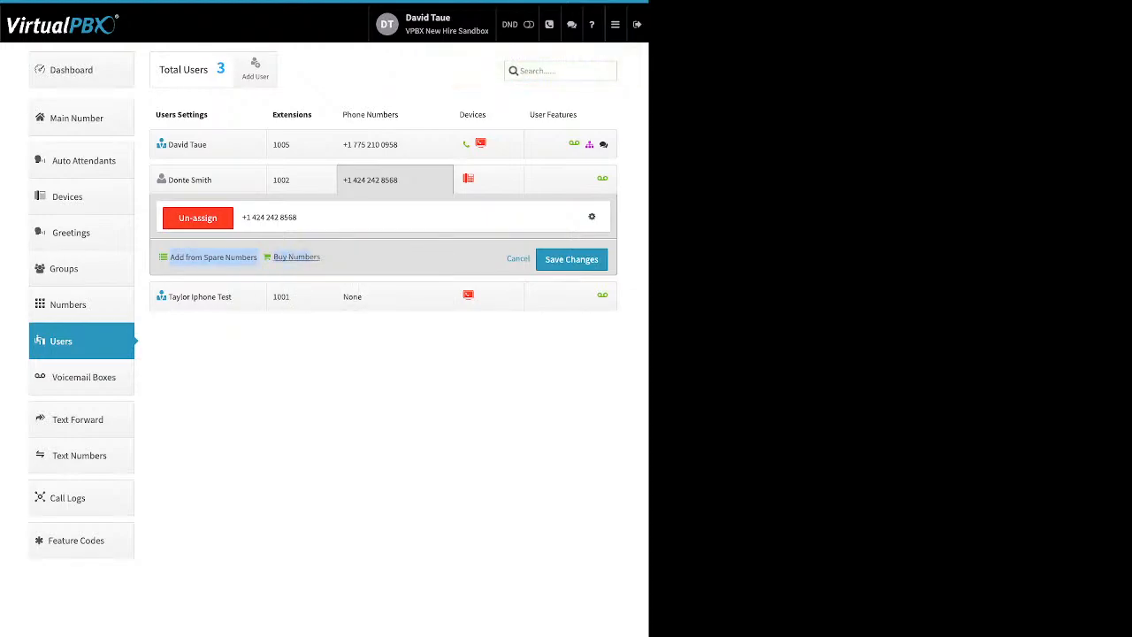
{"action": "left_click", "coordinate": [296, 257]}
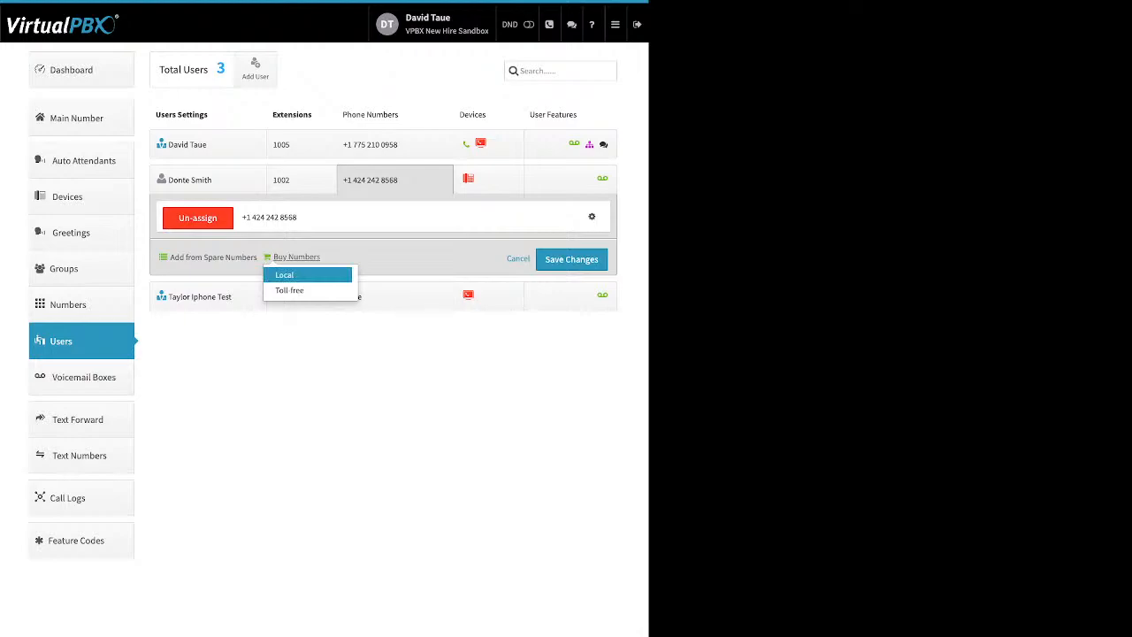
{"action": "left_click", "coordinate": [290, 291]}
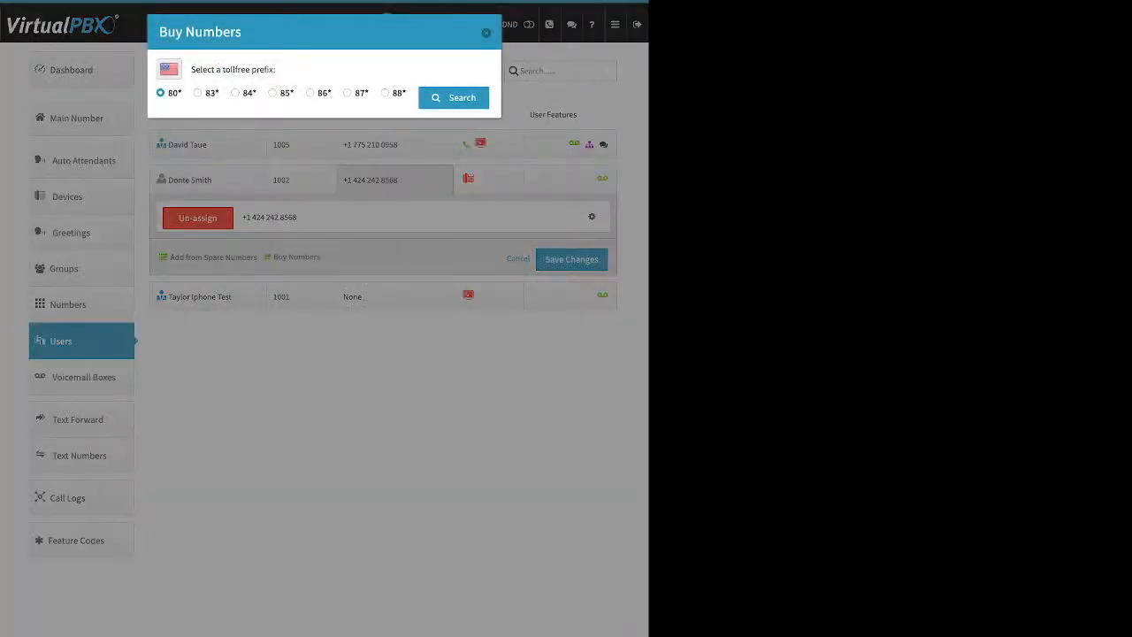
Step: Buy the fourth toll-free number found under the 85* prefix for the user and save the changes
{"action": "left_click", "coordinate": [272, 93]}
{"action": "left_click", "coordinate": [453, 98]}
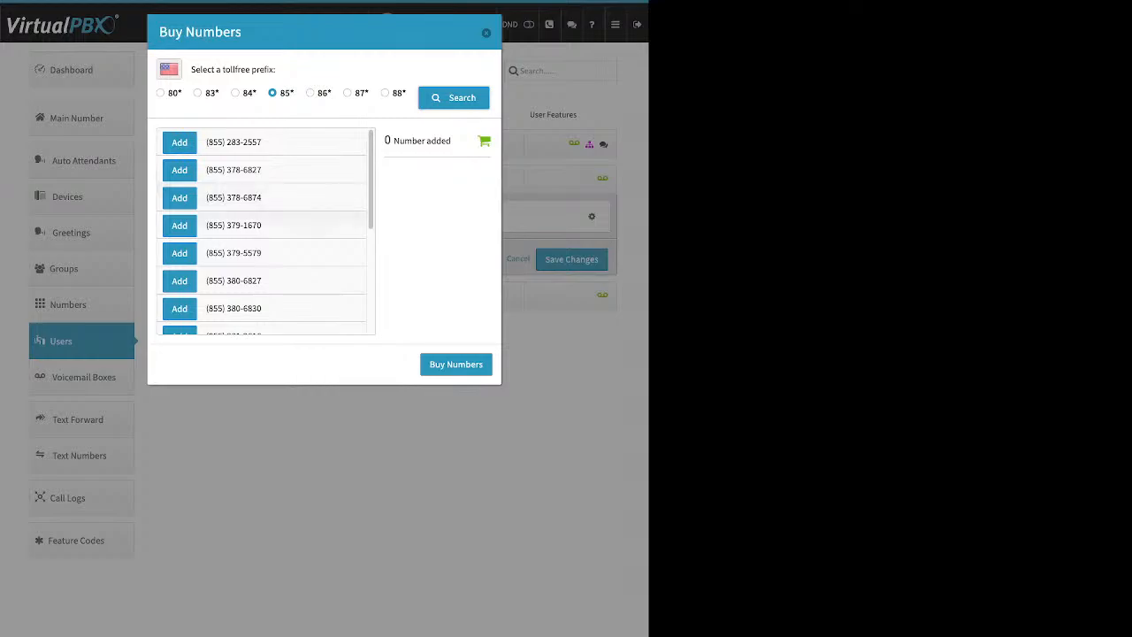
{"action": "left_click", "coordinate": [180, 225]}
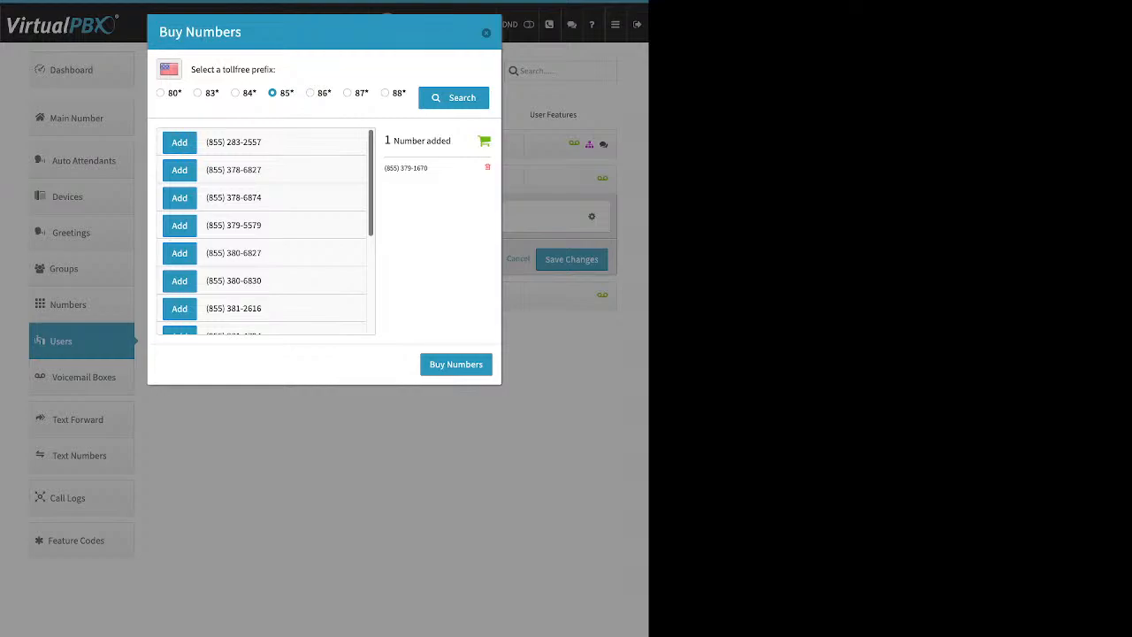
{"action": "left_click", "coordinate": [455, 364]}
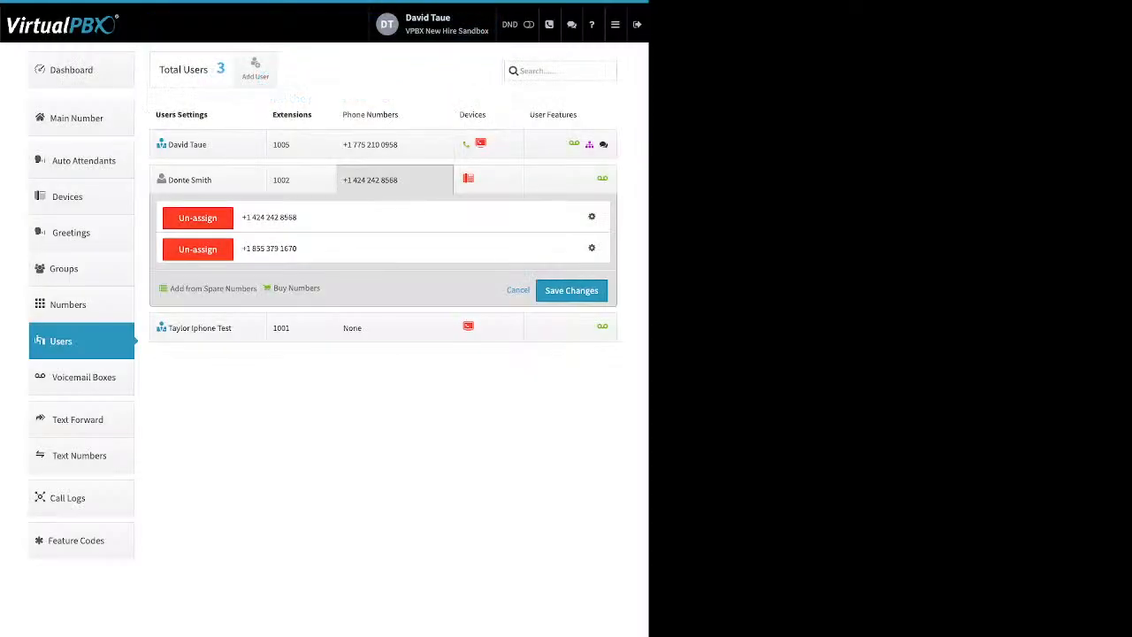
{"action": "left_click", "coordinate": [571, 291]}
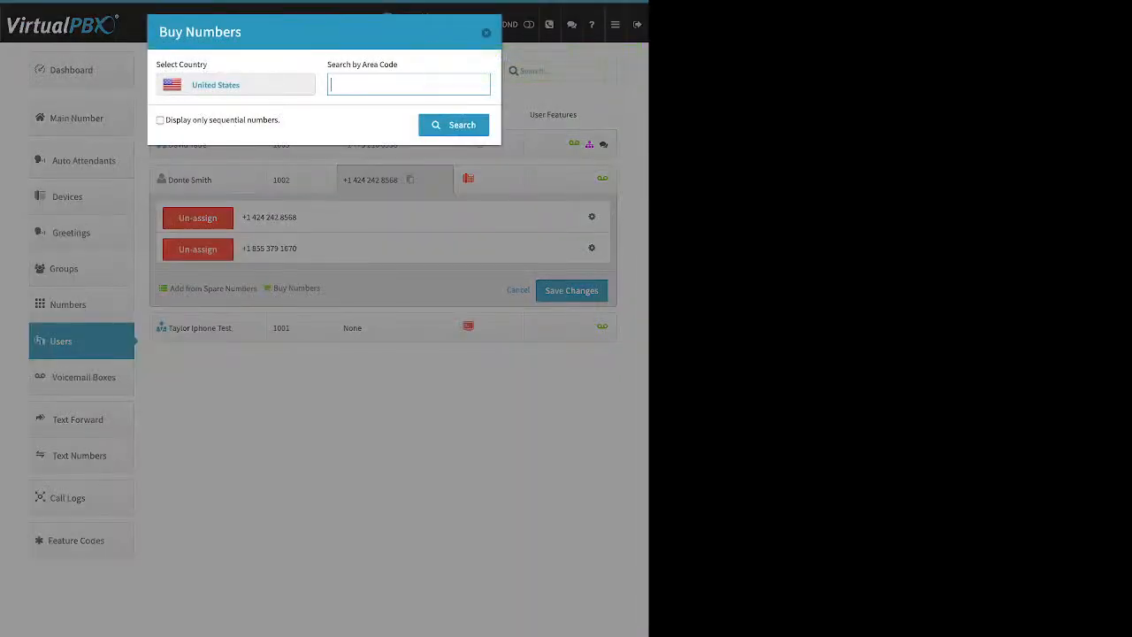
Step: Search for local United States numbers with area code 408, browse the results and close the purchase dialog
{"action": "type", "text": "408"}
{"action": "key", "text": "Return"}
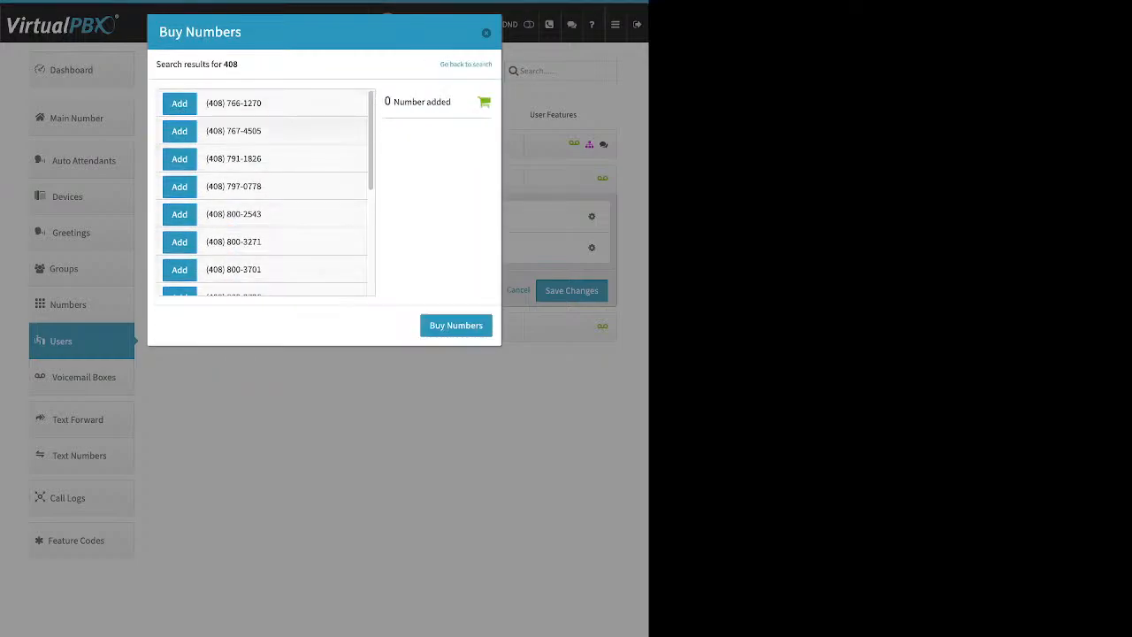
{"action": "scroll", "coordinate": [264, 193], "scroll_direction": "down", "scroll_amount": 5}
{"action": "scroll", "coordinate": [265, 193], "scroll_direction": "down", "scroll_amount": 10}
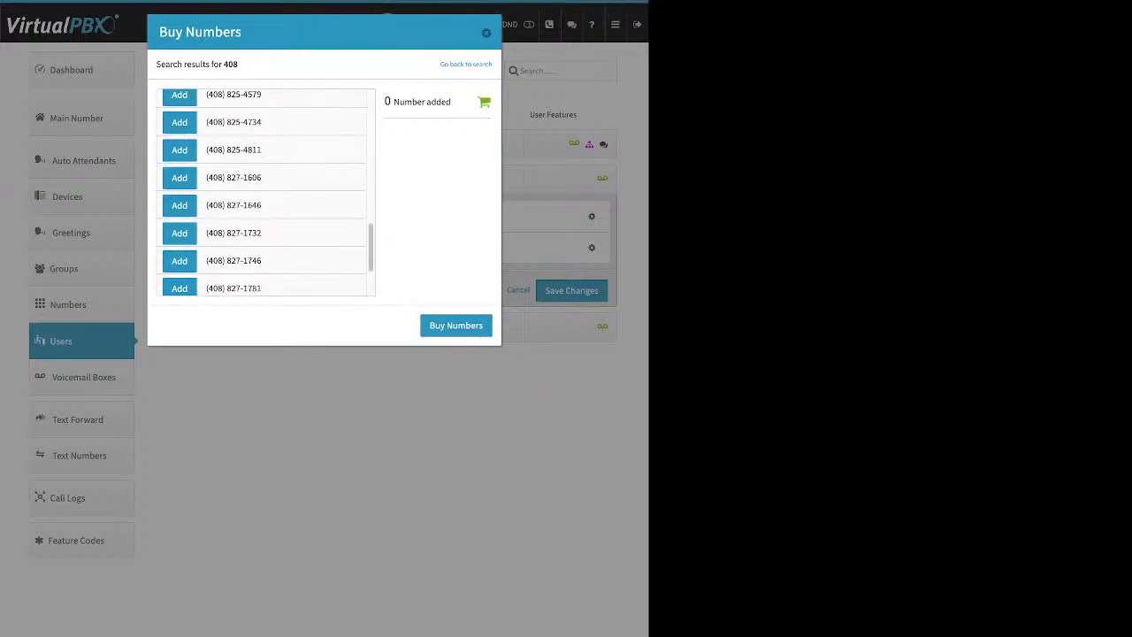
{"action": "left_click", "coordinate": [486, 33]}
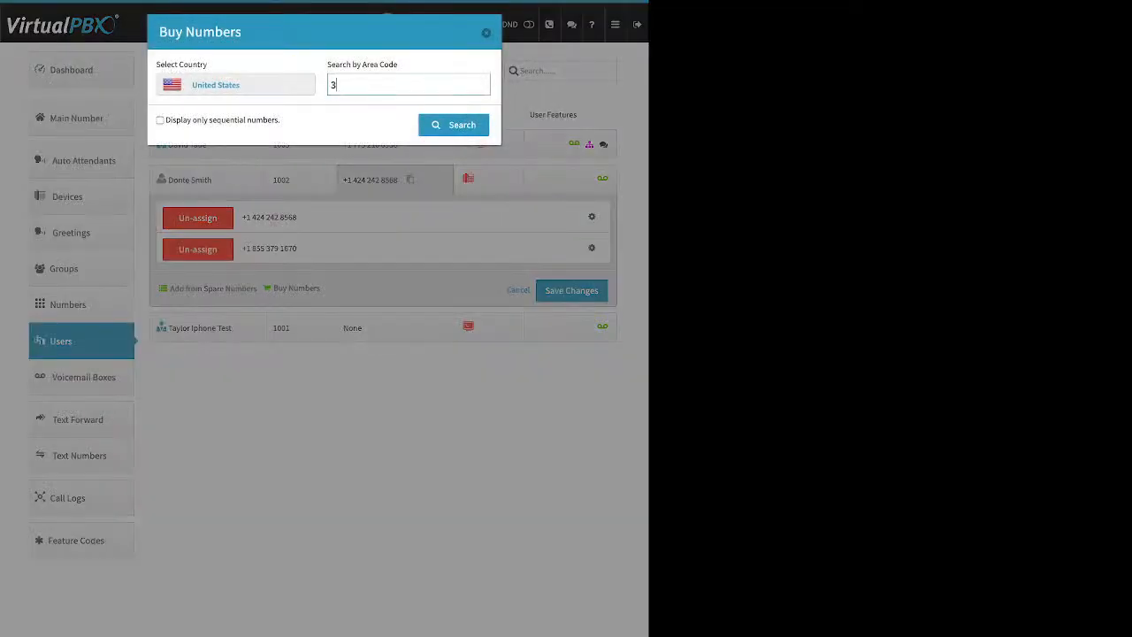
Step: Search for local United States numbers with area code 310 and review the search response
{"action": "type", "text": "310"}
{"action": "key", "text": "Return"}
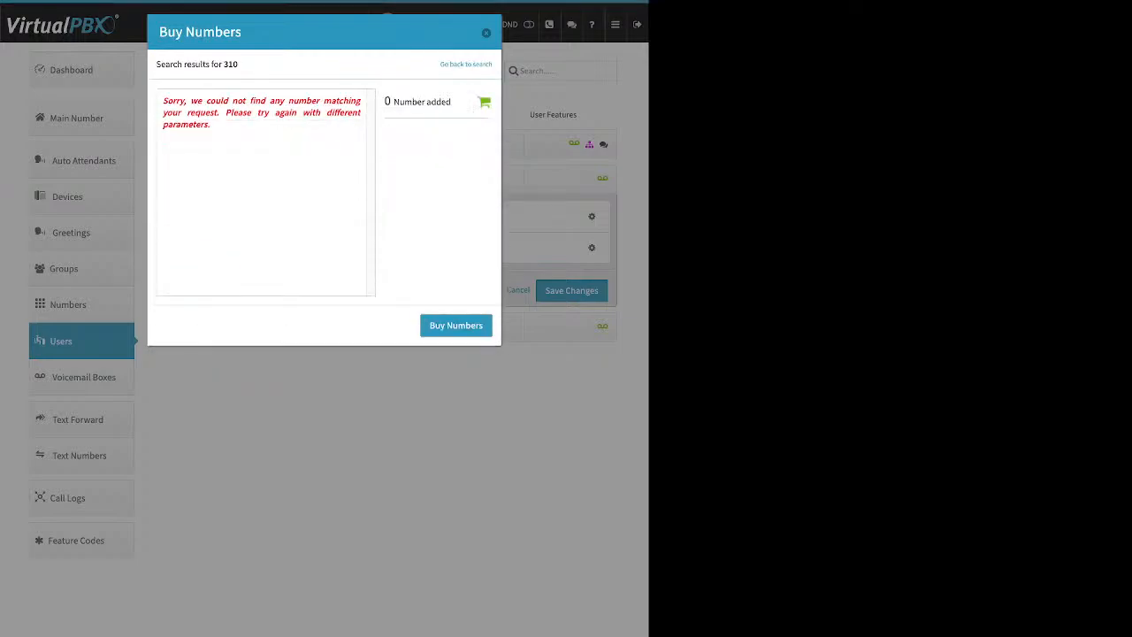
{"action": "left_click_drag", "start_coordinate": [211, 124], "coordinate": [162, 100]}
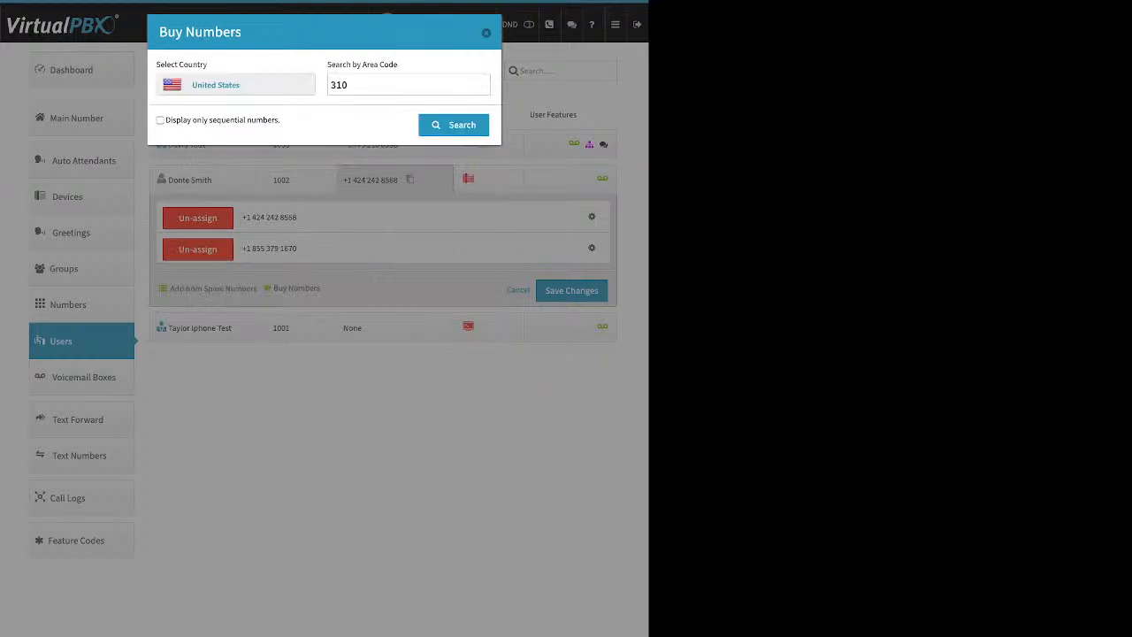
Step: Search for local numbers with area code 424 and add the third listed number to the purchase
{"action": "double_click", "coordinate": [339, 84]}
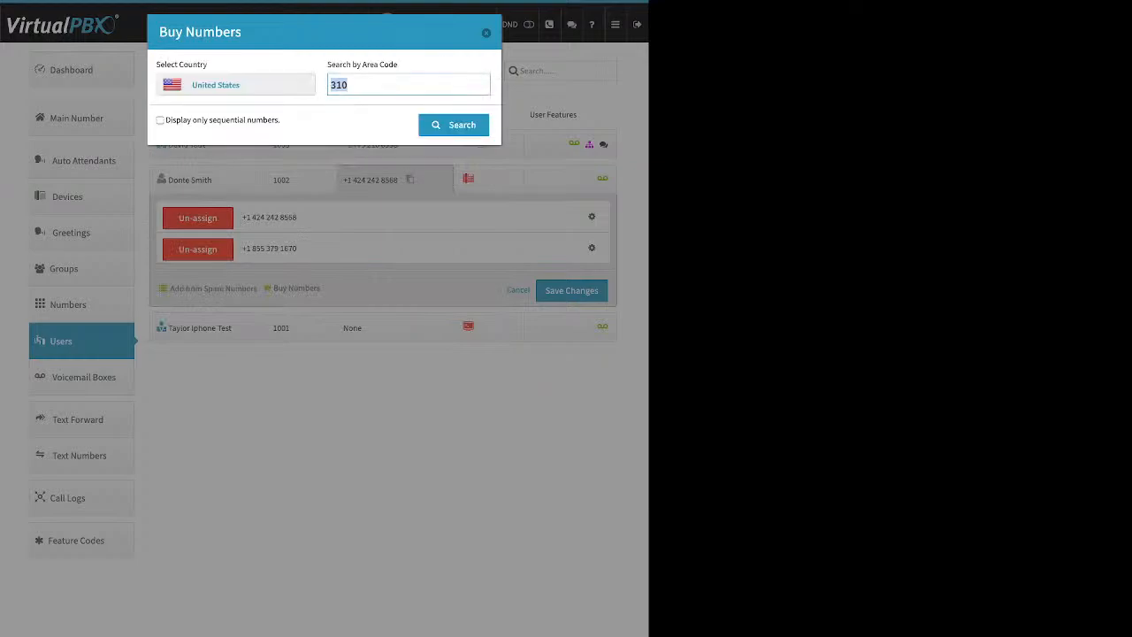
{"action": "type", "text": "424"}
{"action": "key", "text": "Return"}
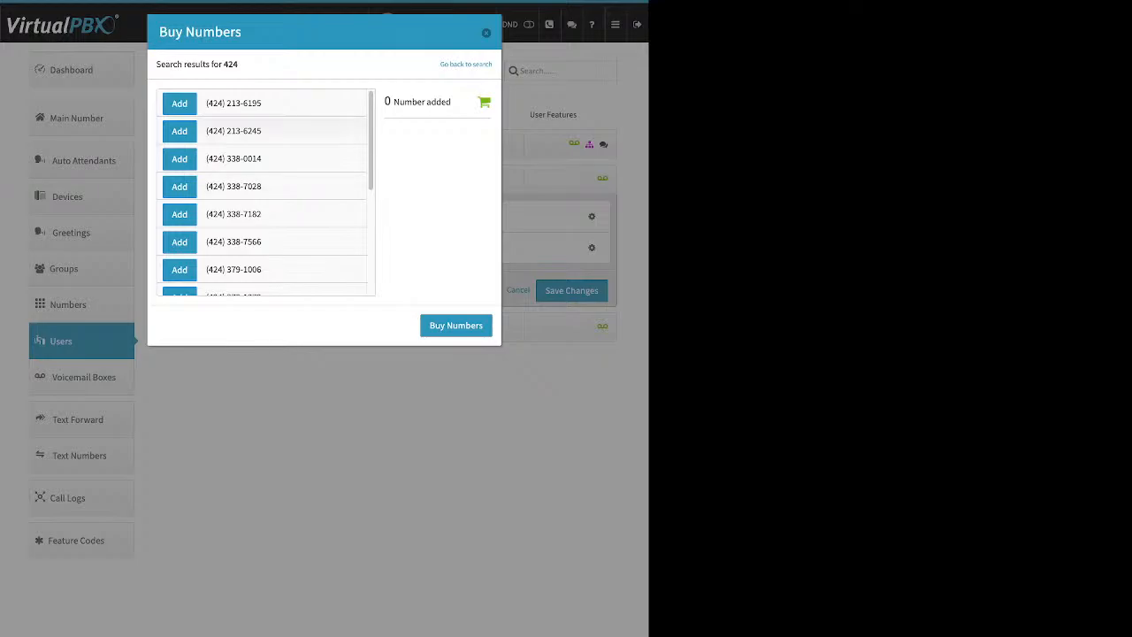
{"action": "left_click", "coordinate": [180, 158]}
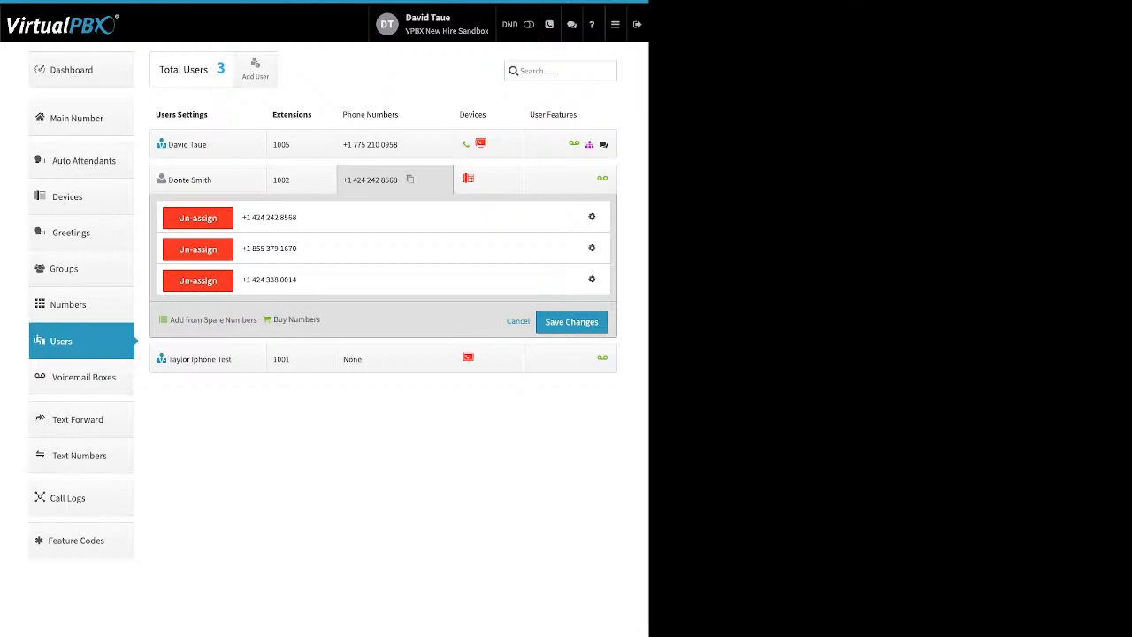
Step: Un-assign the purchased local and toll-free numbers from the user with extension 1002 and save the changes
{"action": "left_click", "coordinate": [197, 281]}
{"action": "left_click", "coordinate": [197, 249]}
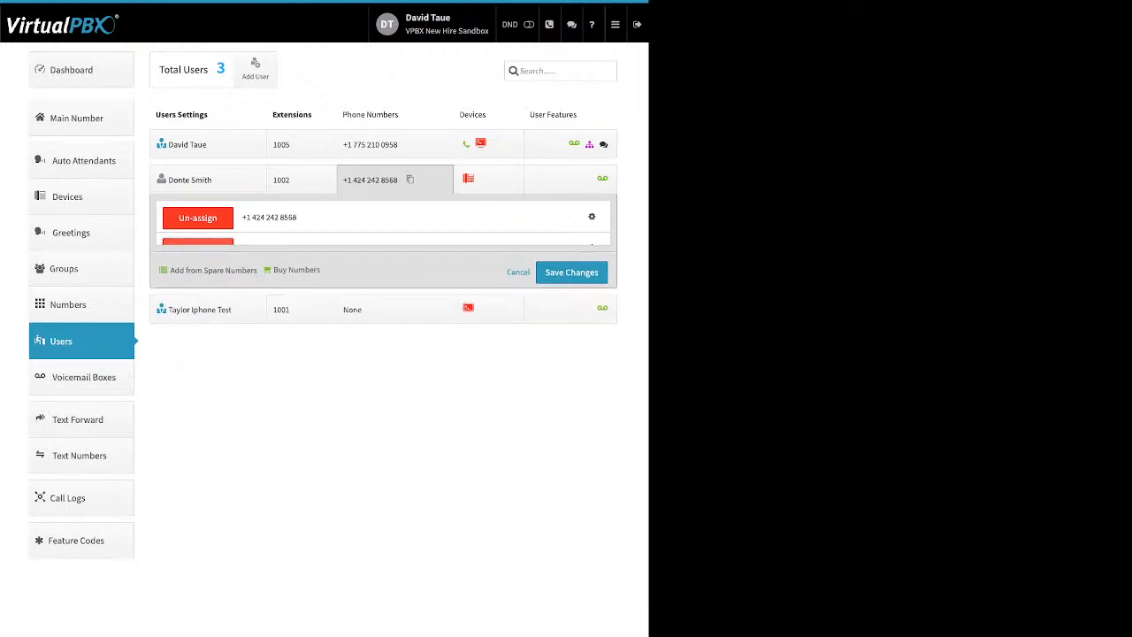
{"action": "left_click", "coordinate": [572, 259]}
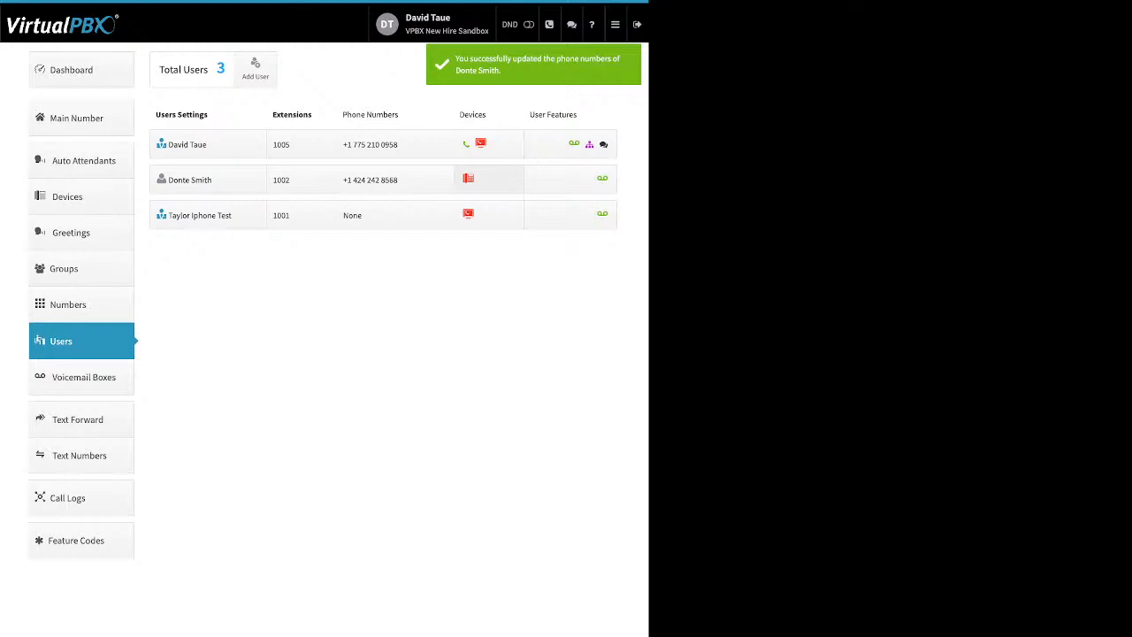
Step: Start adding a new SIP phone to the devices of the user with extension 1002
{"action": "left_click", "coordinate": [488, 180]}
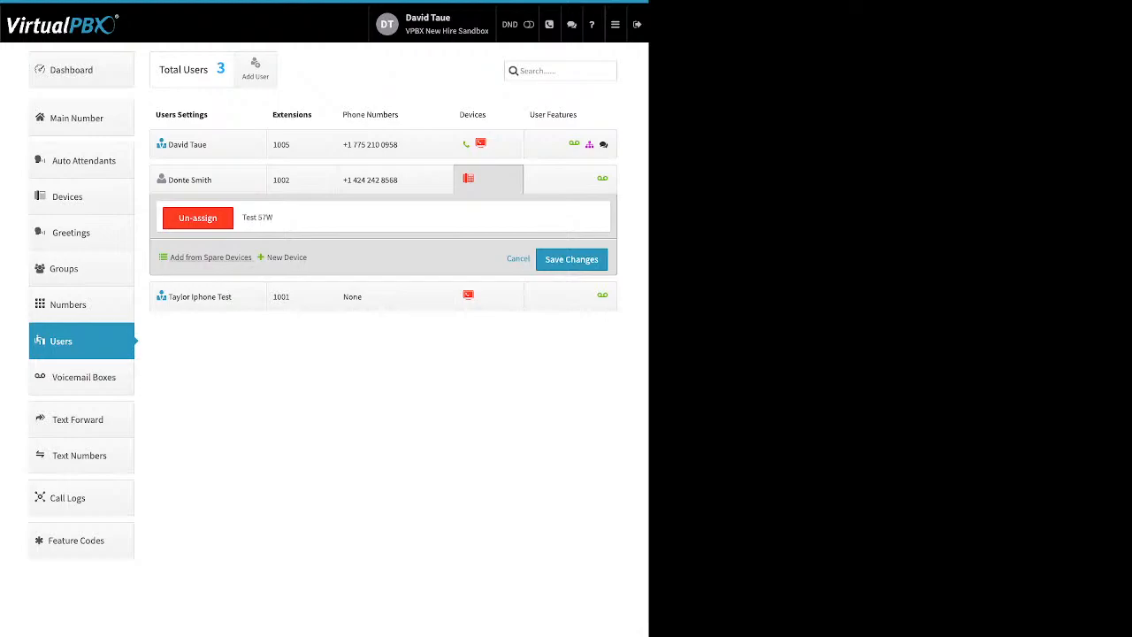
{"action": "left_click", "coordinate": [286, 257]}
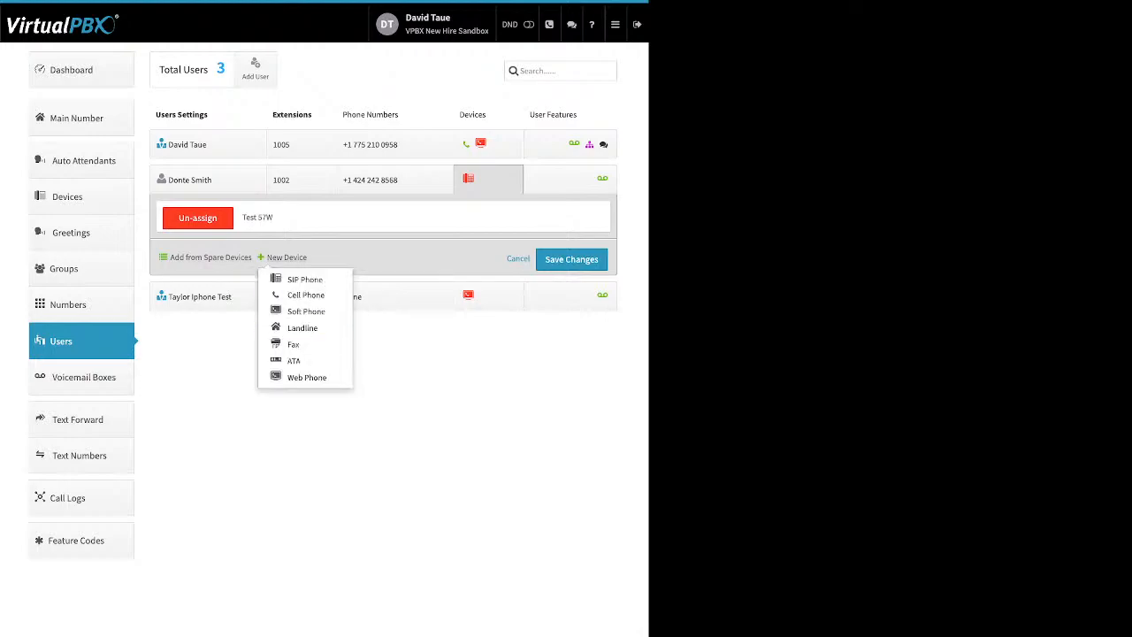
{"action": "left_click", "coordinate": [304, 280]}
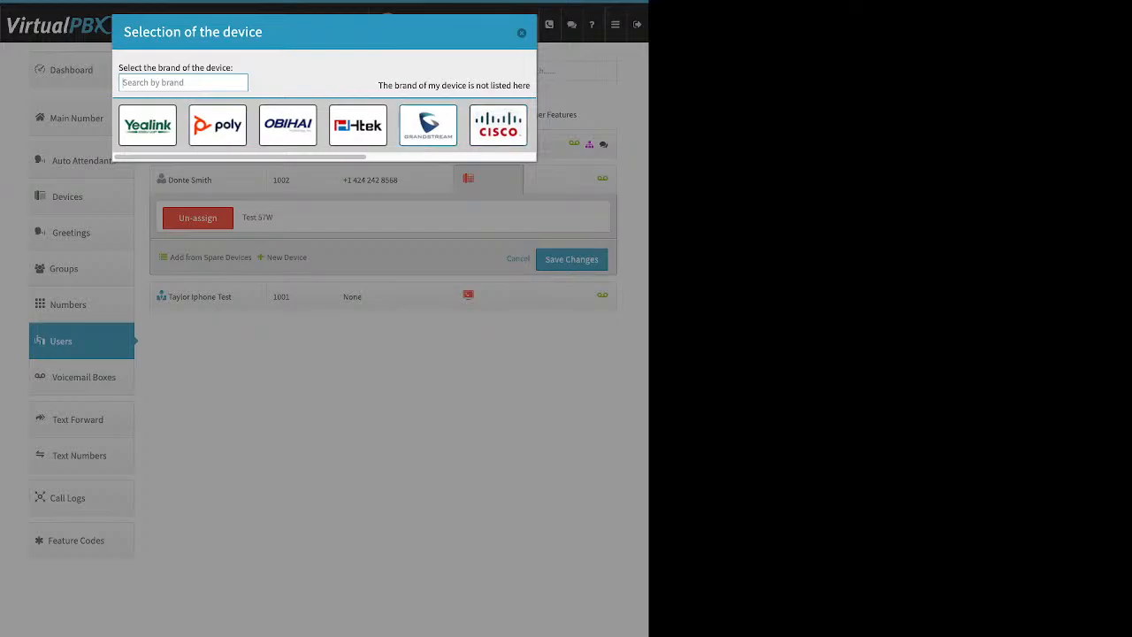
Step: Browse the phone models offered for the Yealink, Obihai and Grandstream brands
{"action": "left_click", "coordinate": [148, 124]}
{"action": "scroll", "coordinate": [346, 363], "scroll_direction": "down", "scroll_amount": 3}
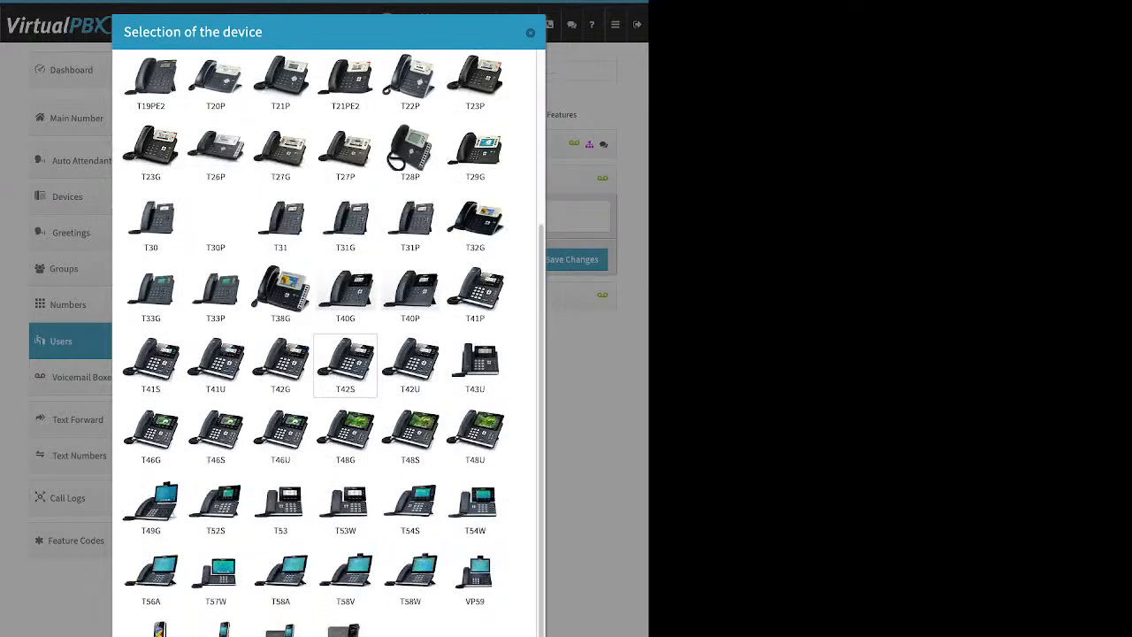
{"action": "scroll", "coordinate": [345, 363], "scroll_direction": "up", "scroll_amount": 3}
{"action": "left_click", "coordinate": [288, 125]}
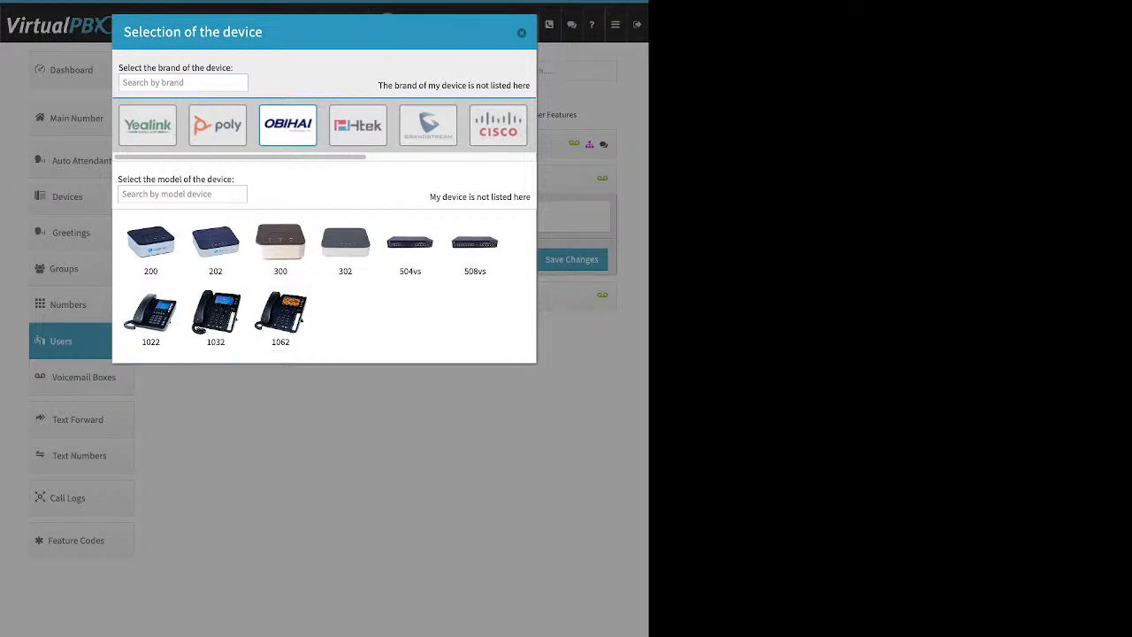
{"action": "left_click", "coordinate": [428, 125]}
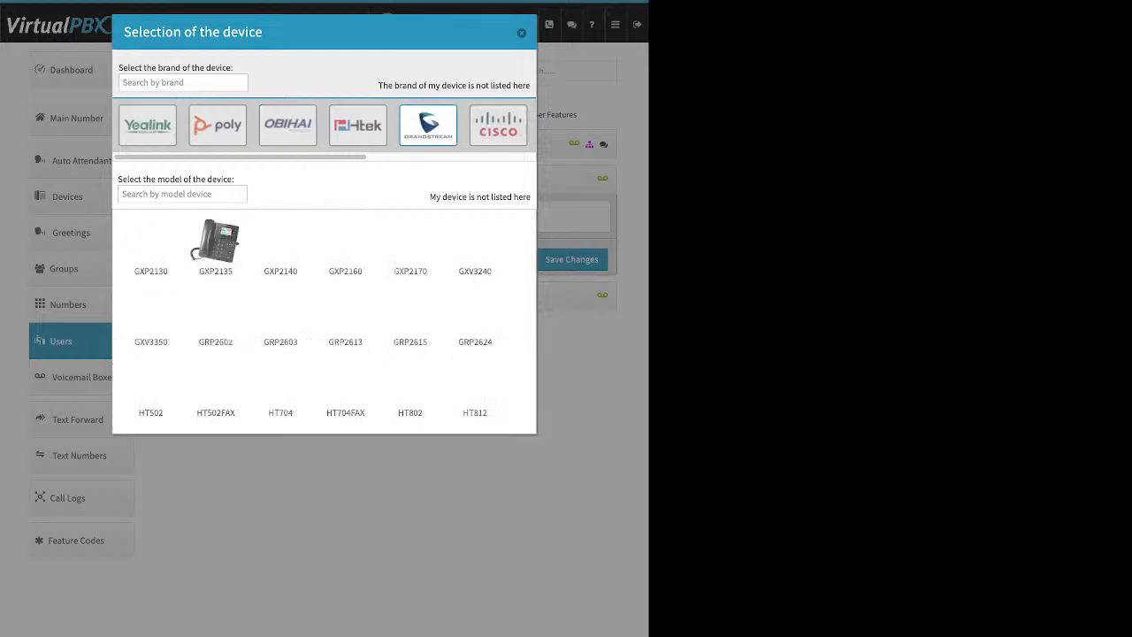
Step: Choose the Cisco 962 as the new device's brand and model and review the device name field
{"action": "left_click", "coordinate": [498, 125]}
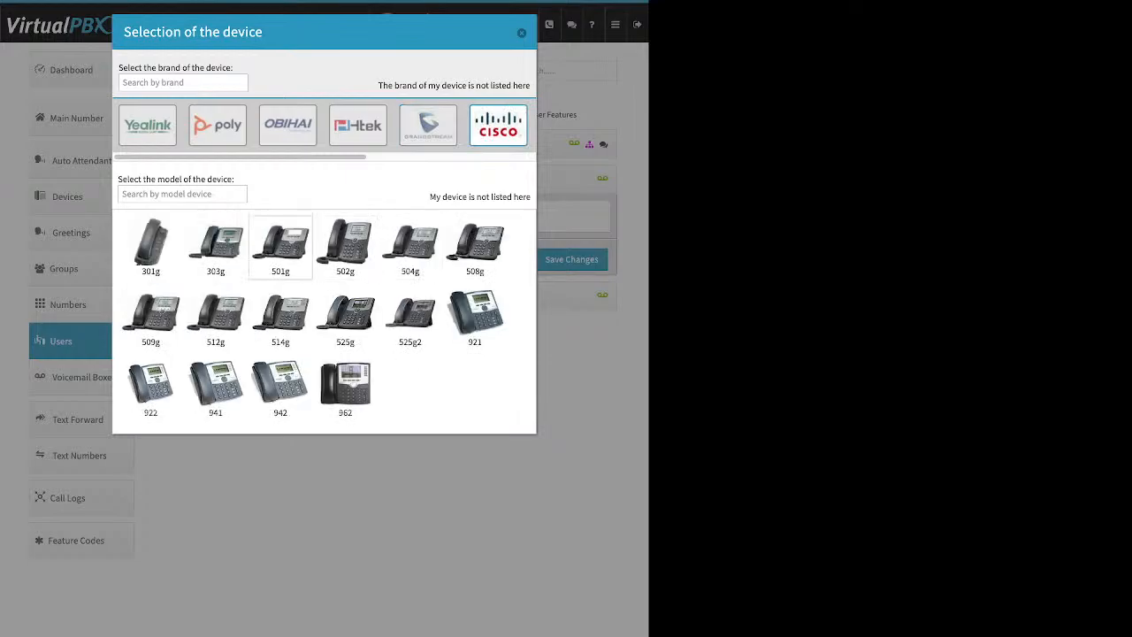
{"action": "left_click", "coordinate": [345, 388]}
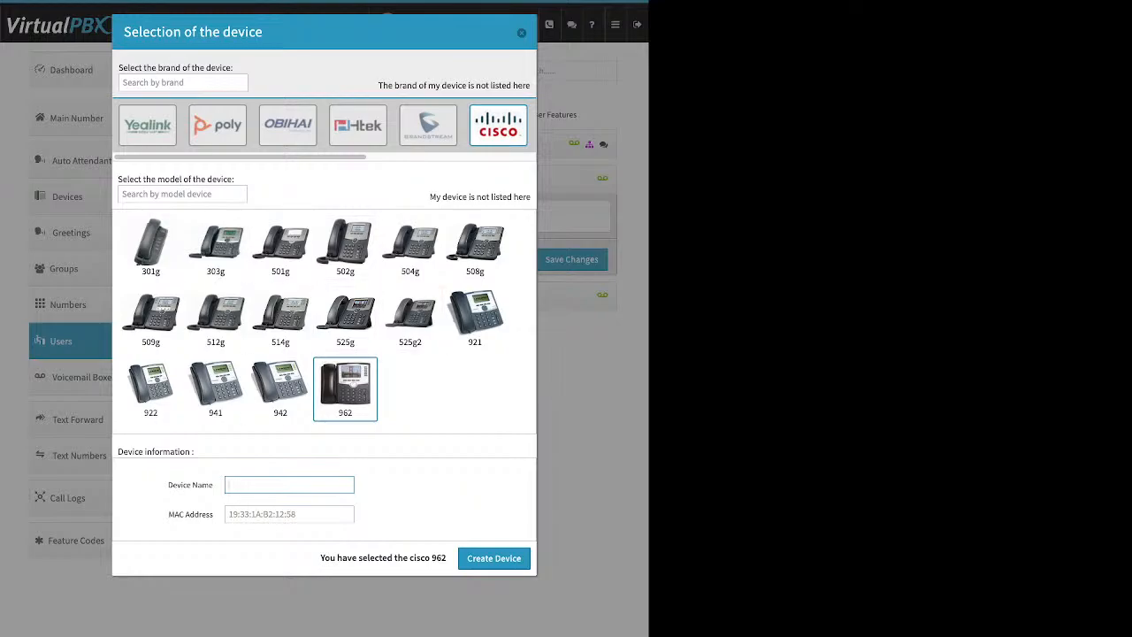
{"action": "left_click_drag", "start_coordinate": [168, 485], "coordinate": [214, 485]}
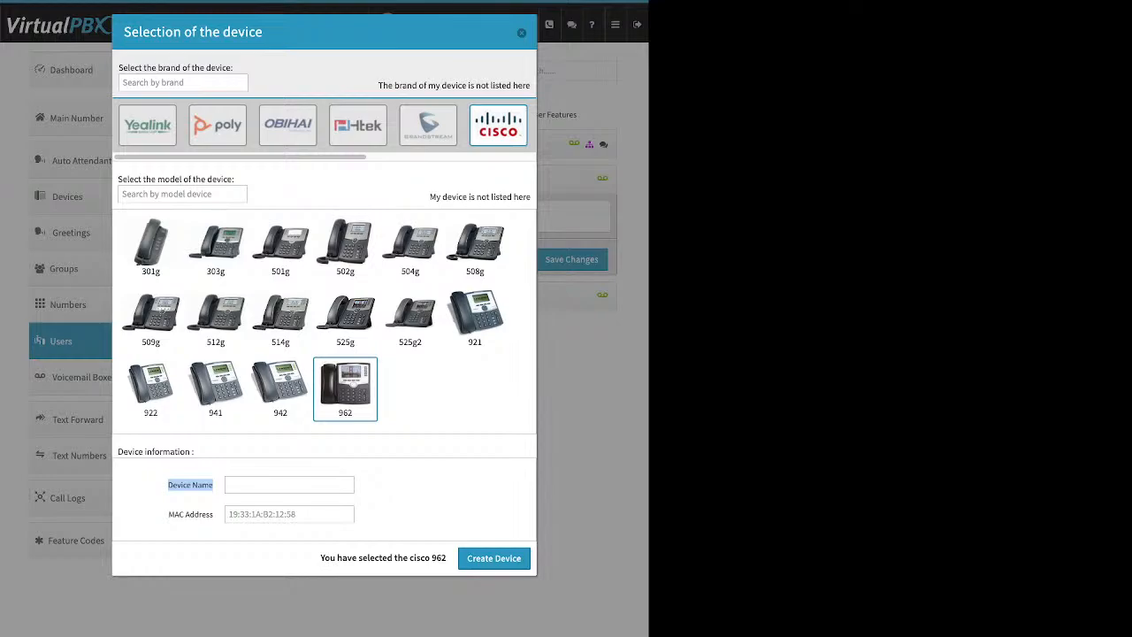
Step: Review the new device's MAC address field, then the Miscellaneous settings and reprovision option of the Test 57W device
{"action": "left_click_drag", "start_coordinate": [168, 514], "coordinate": [213, 514]}
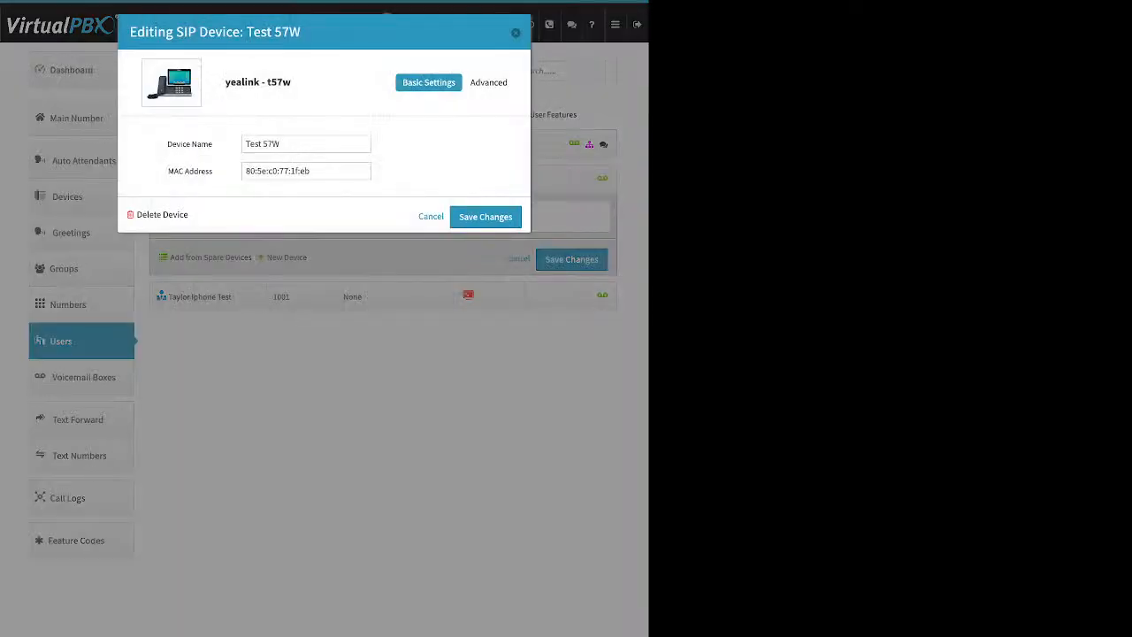
{"action": "left_click", "coordinate": [491, 82]}
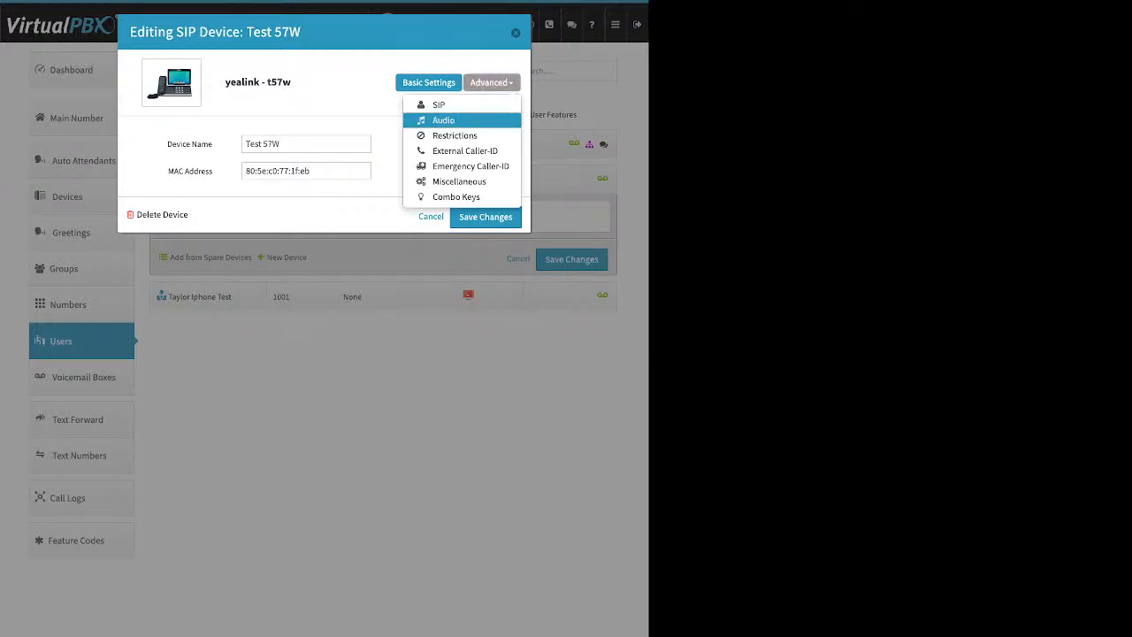
{"action": "left_click", "coordinate": [459, 182]}
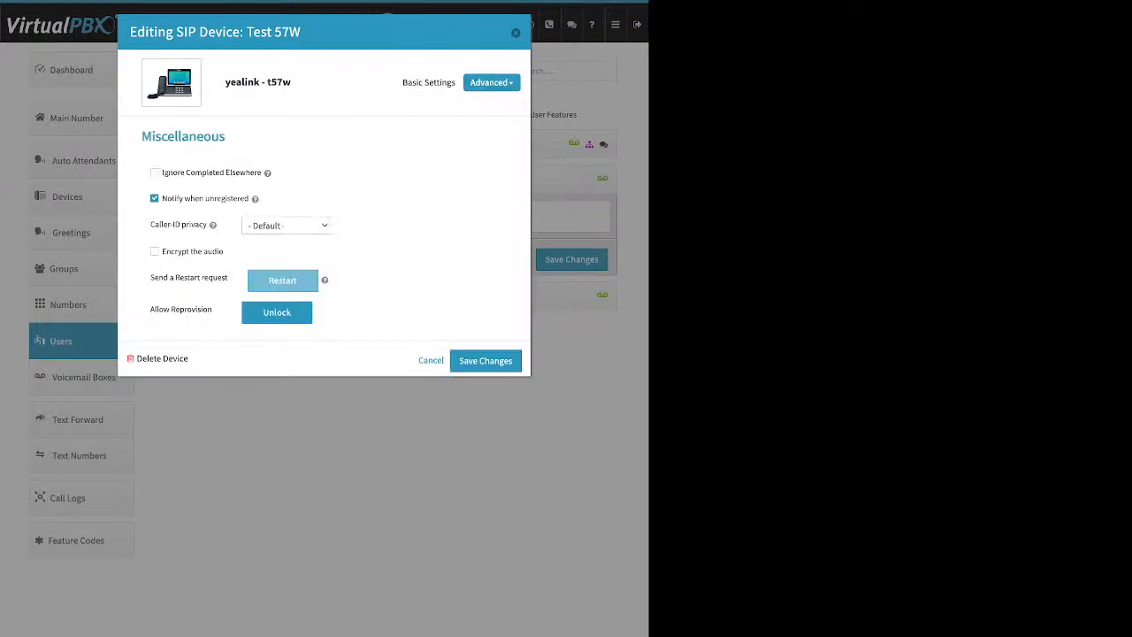
{"action": "left_click_drag", "start_coordinate": [213, 309], "coordinate": [149, 309]}
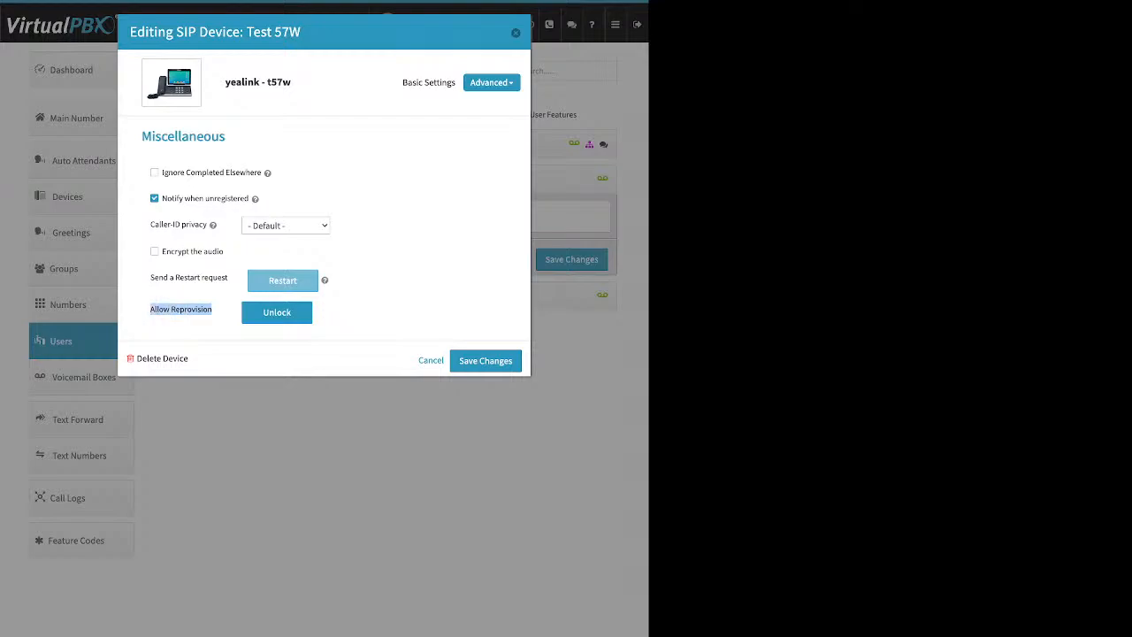
{"action": "key", "text": "Escape"}
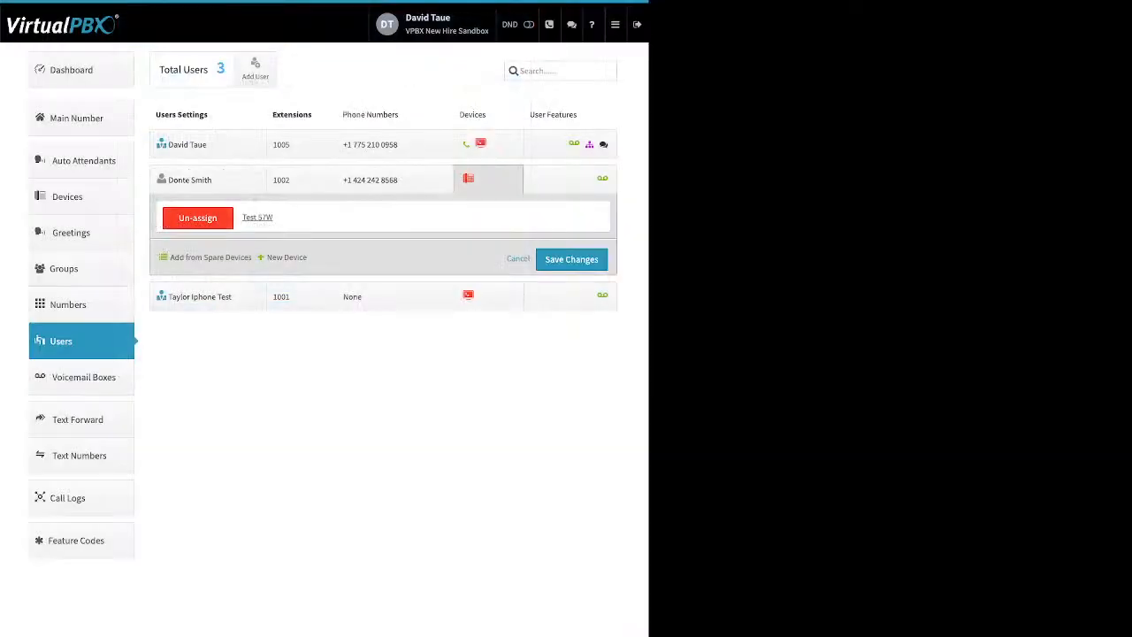
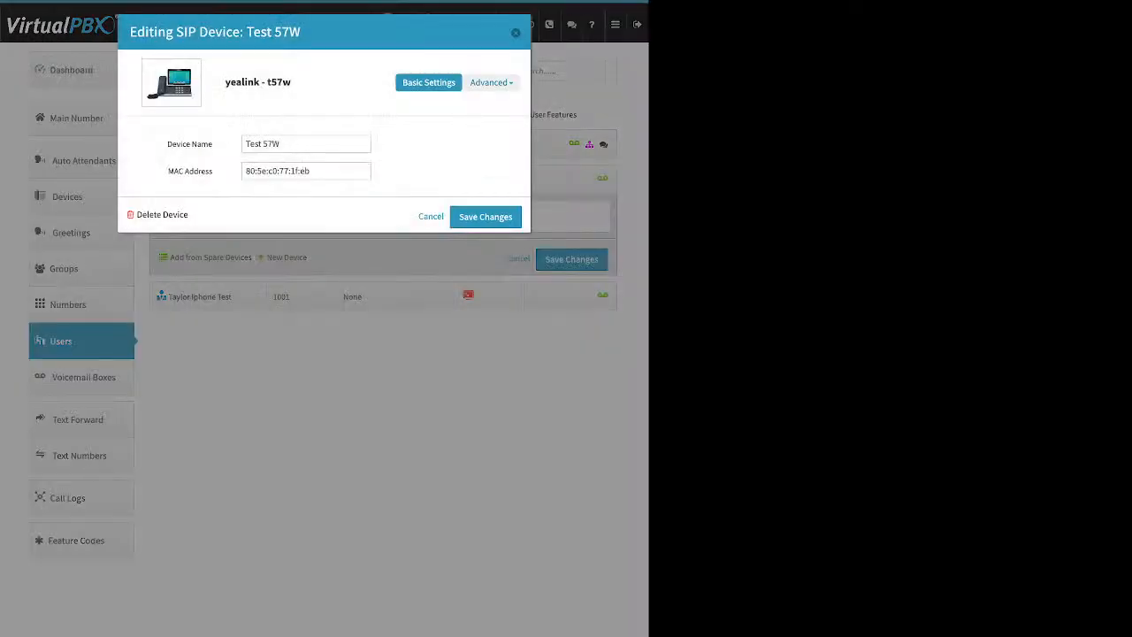
Step: Review the Audio codec and Emergency Caller-ID settings of the Test 57W device and close its editor
{"action": "left_click", "coordinate": [491, 83]}
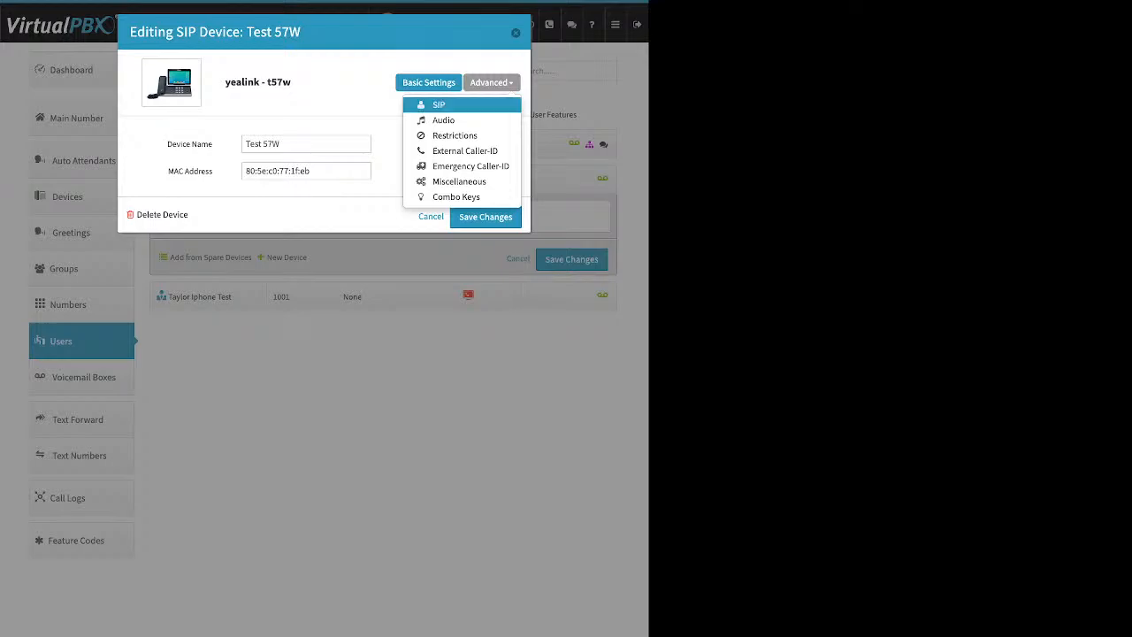
{"action": "left_click", "coordinate": [444, 121]}
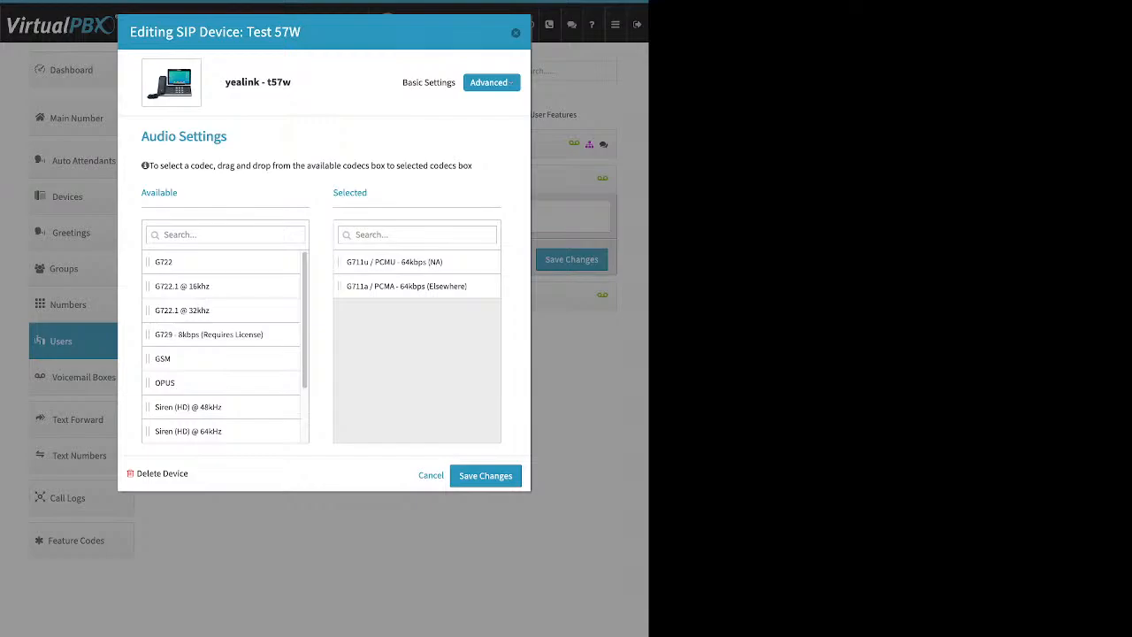
{"action": "left_click", "coordinate": [492, 83]}
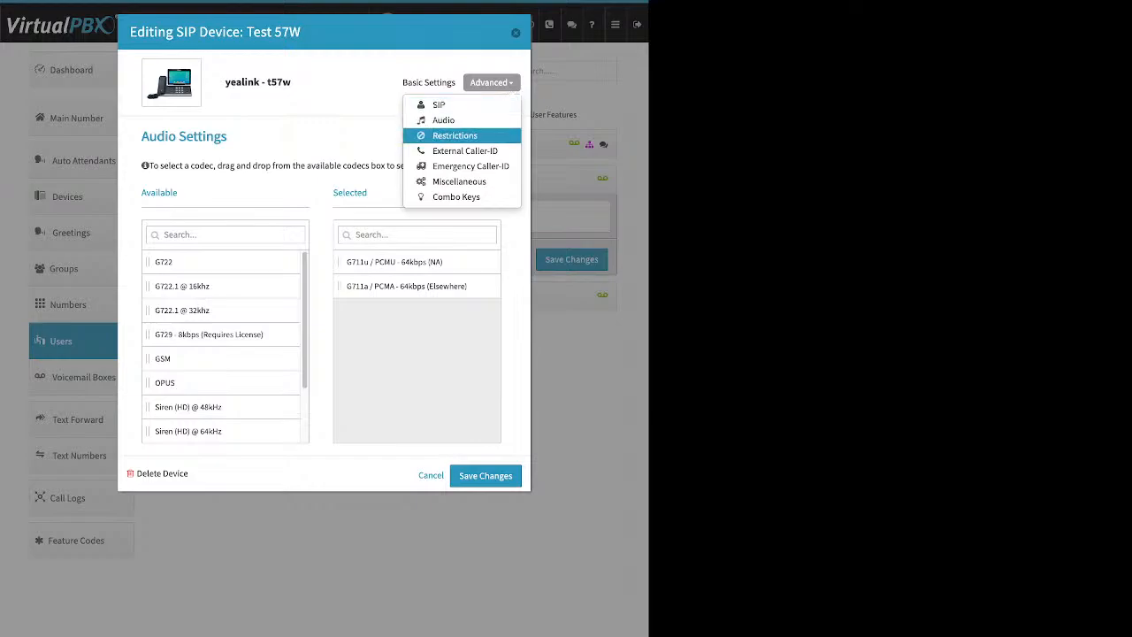
{"action": "left_click", "coordinate": [471, 166]}
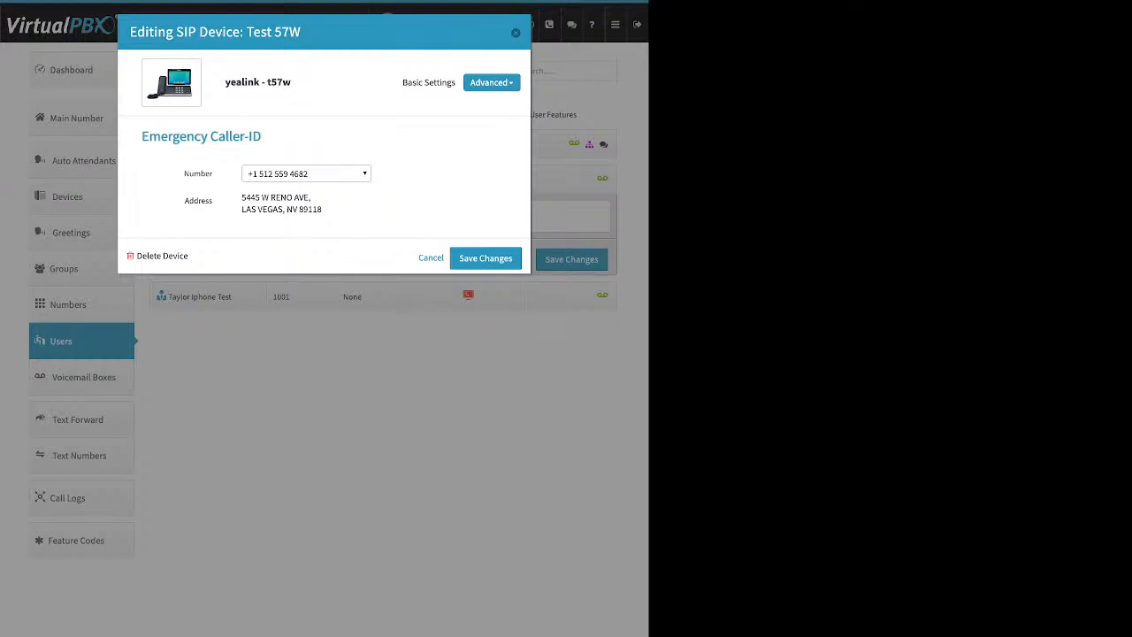
{"action": "left_click", "coordinate": [511, 82]}
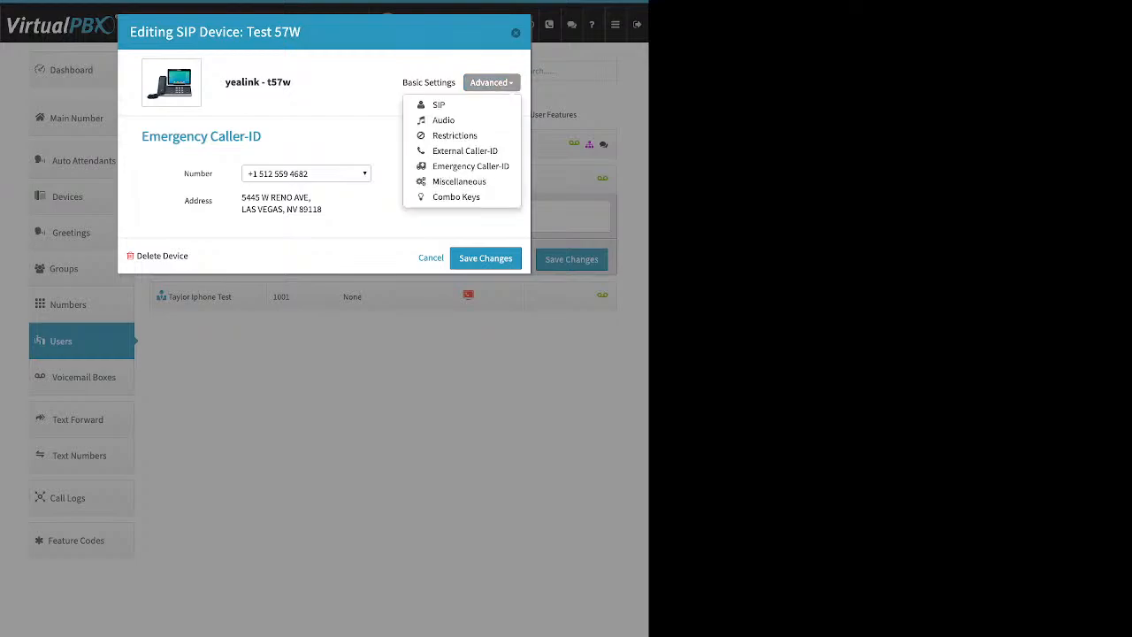
{"action": "left_click", "coordinate": [515, 32]}
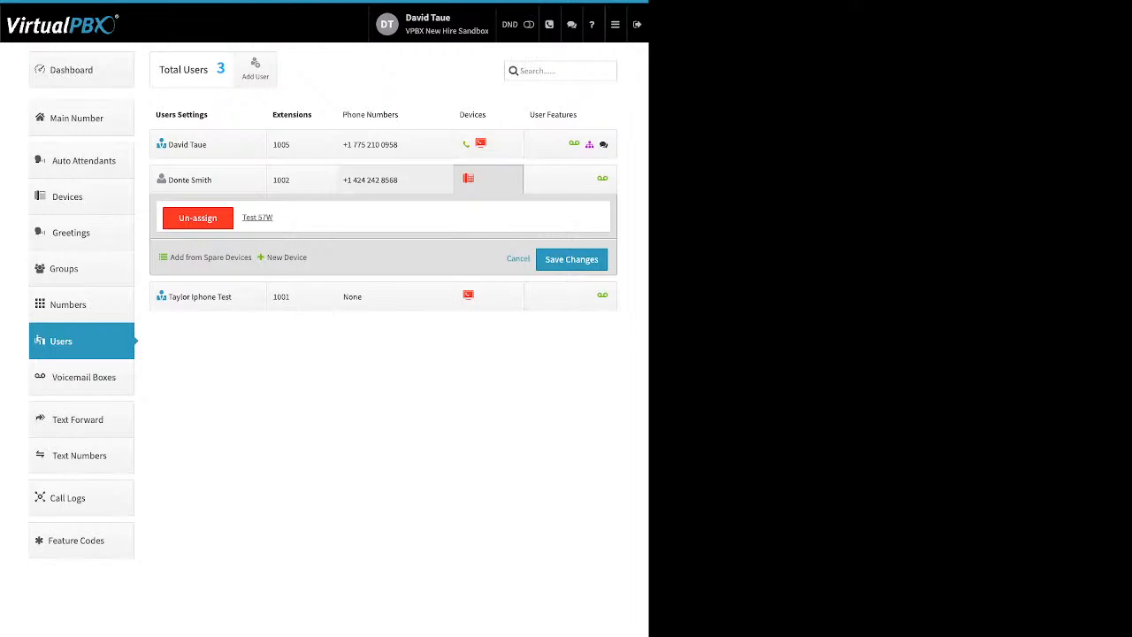
Step: Review the outbound and inbound caller ID name options for the phone number assigned to extension 1002
{"action": "left_click", "coordinate": [286, 256]}
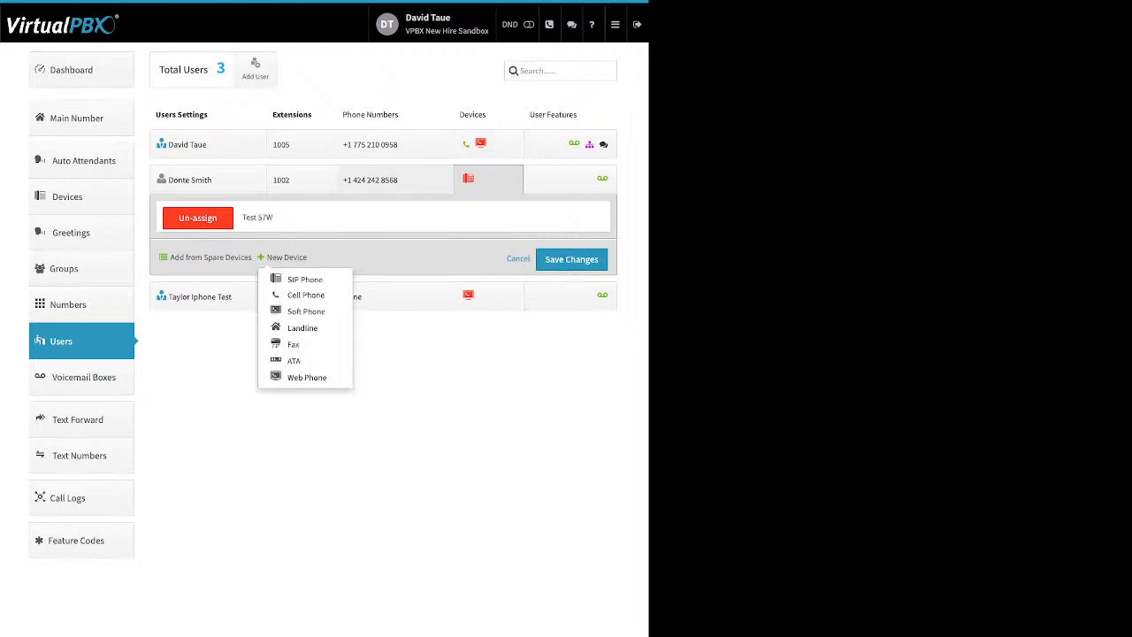
{"action": "left_click", "coordinate": [381, 180]}
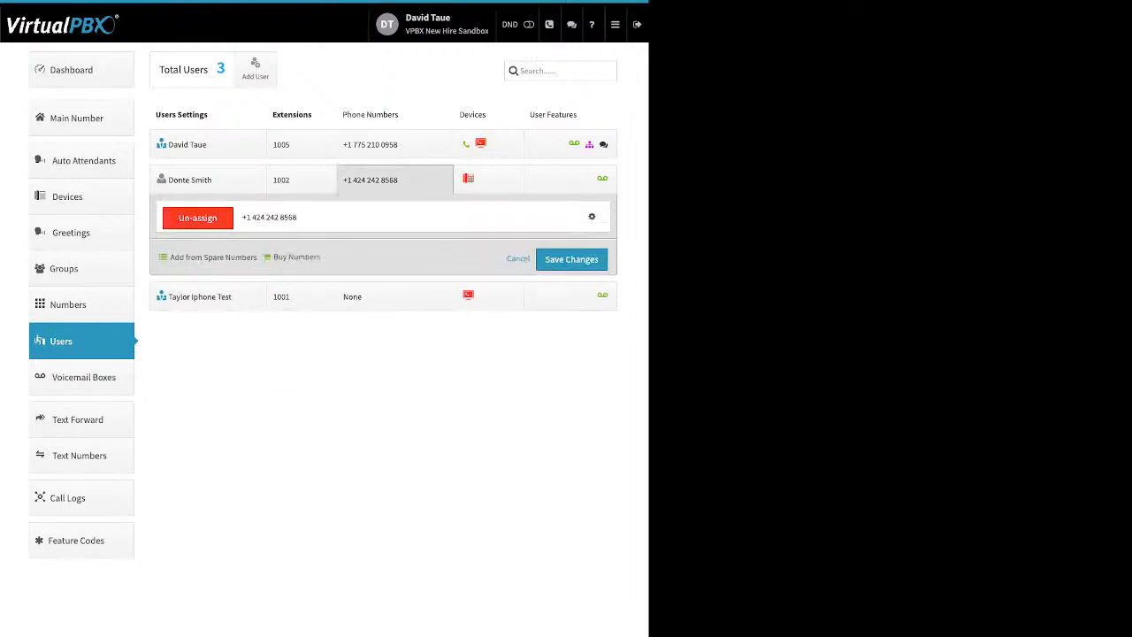
{"action": "left_click", "coordinate": [592, 216]}
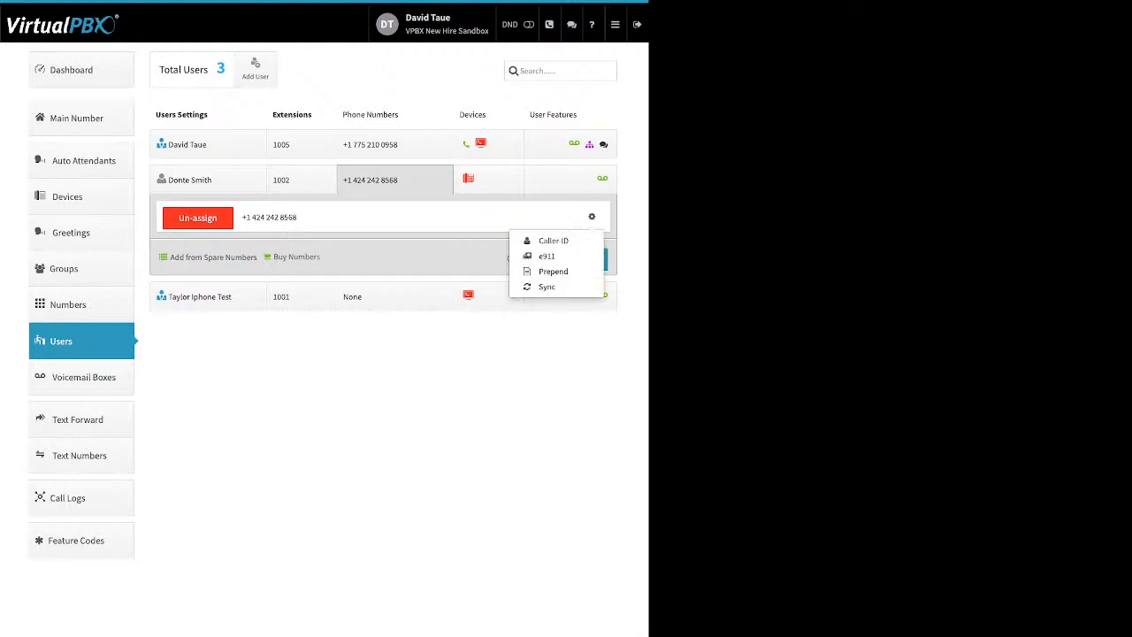
{"action": "left_click", "coordinate": [553, 241]}
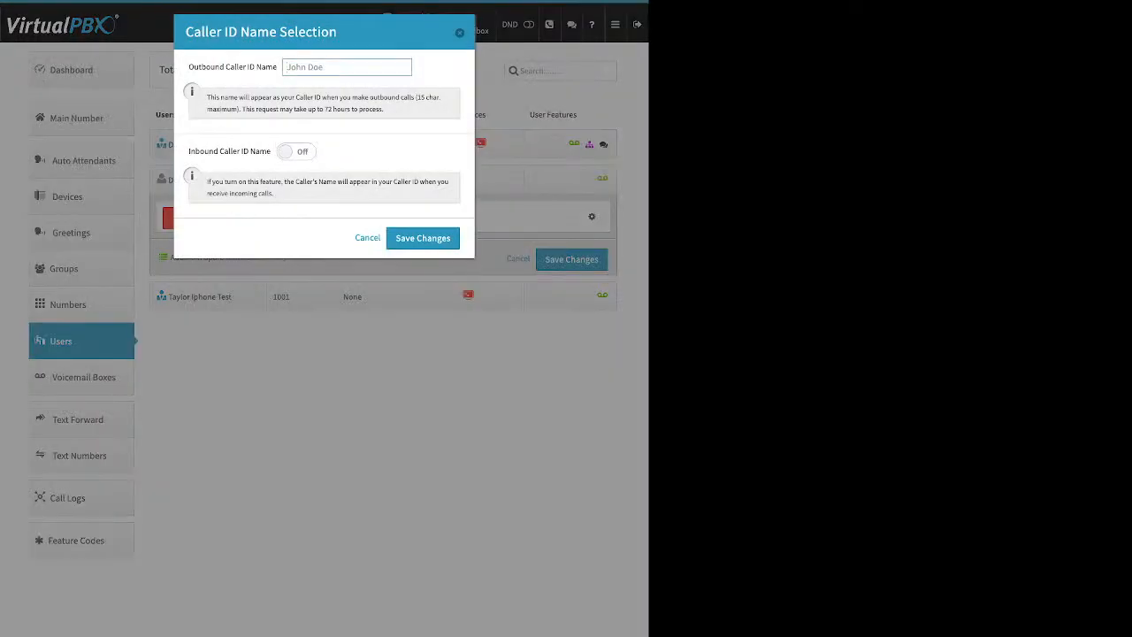
{"action": "left_click_drag", "start_coordinate": [194, 67], "coordinate": [256, 67]}
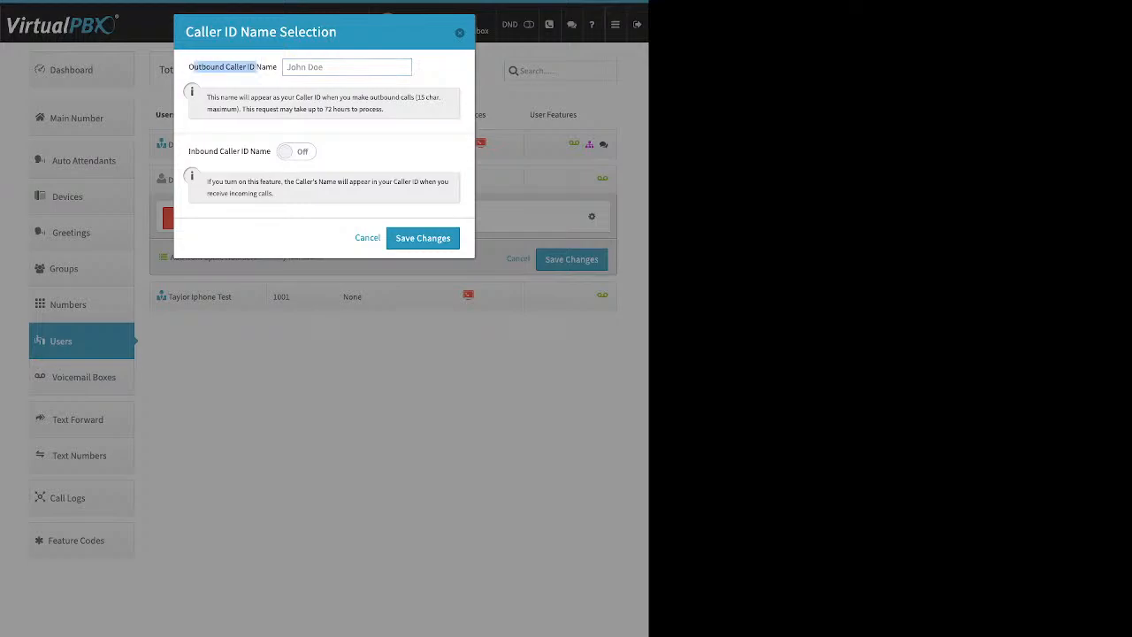
{"action": "left_click_drag", "start_coordinate": [188, 152], "coordinate": [270, 151]}
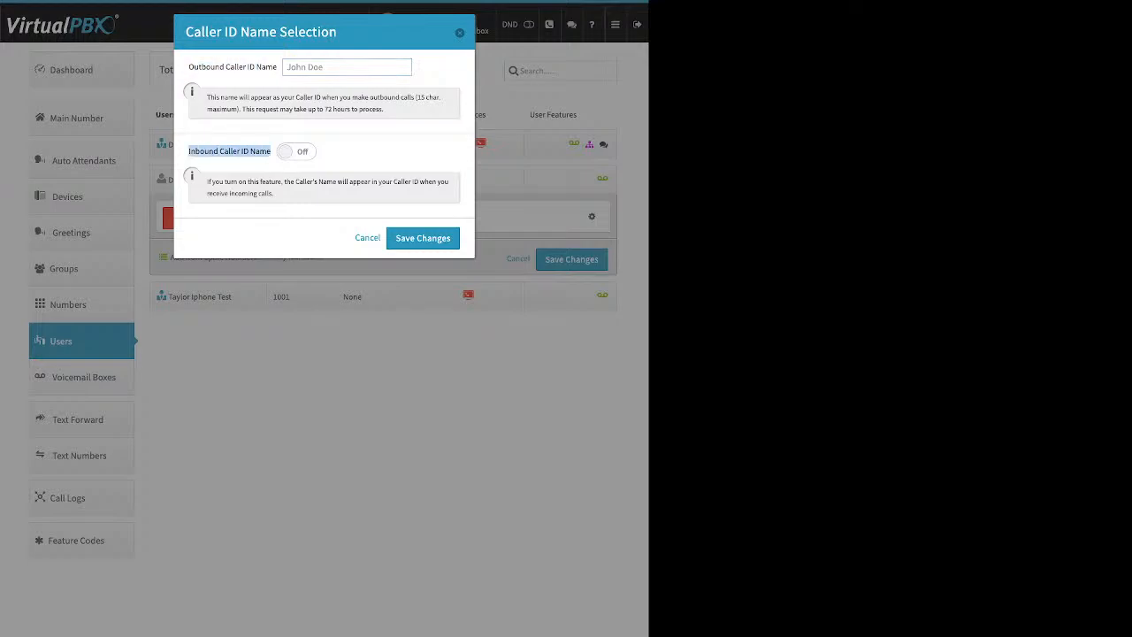
{"action": "key", "text": "Escape"}
Step: Review the e911 location form and the prepend text setup for the phone number assigned to extension 1002
{"action": "left_click", "coordinate": [592, 217]}
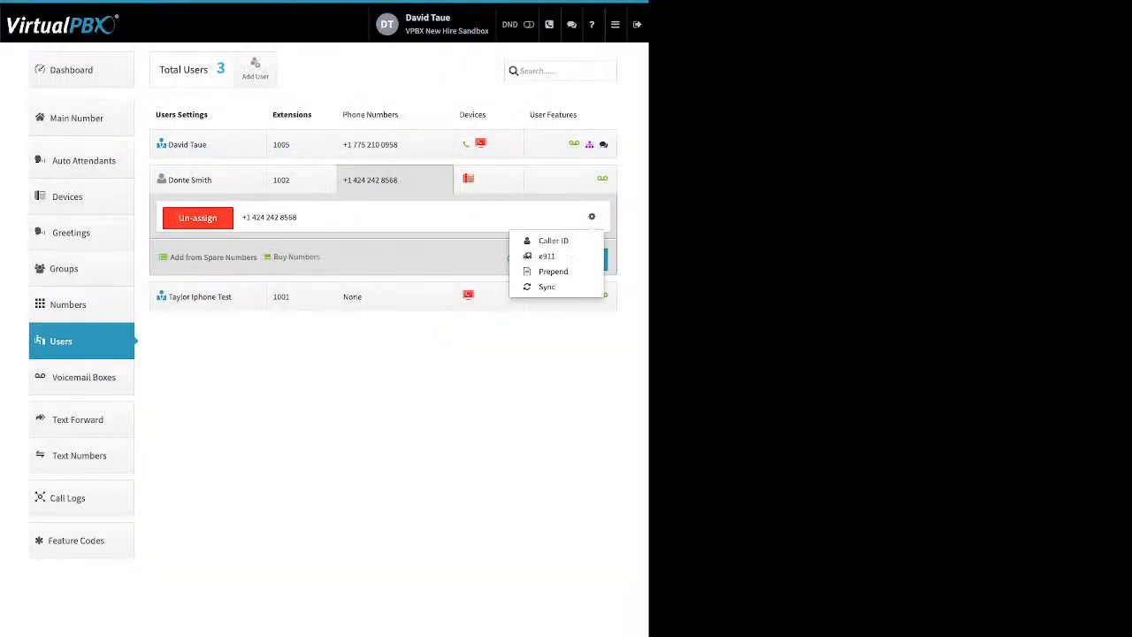
{"action": "left_click", "coordinate": [544, 256]}
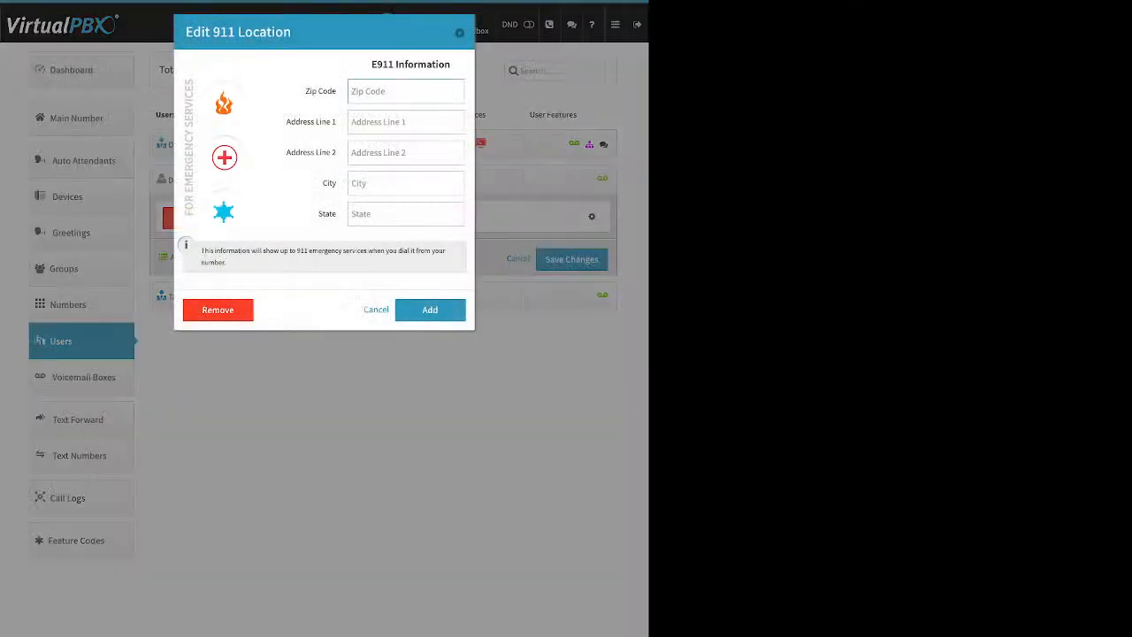
{"action": "key", "text": "Escape"}
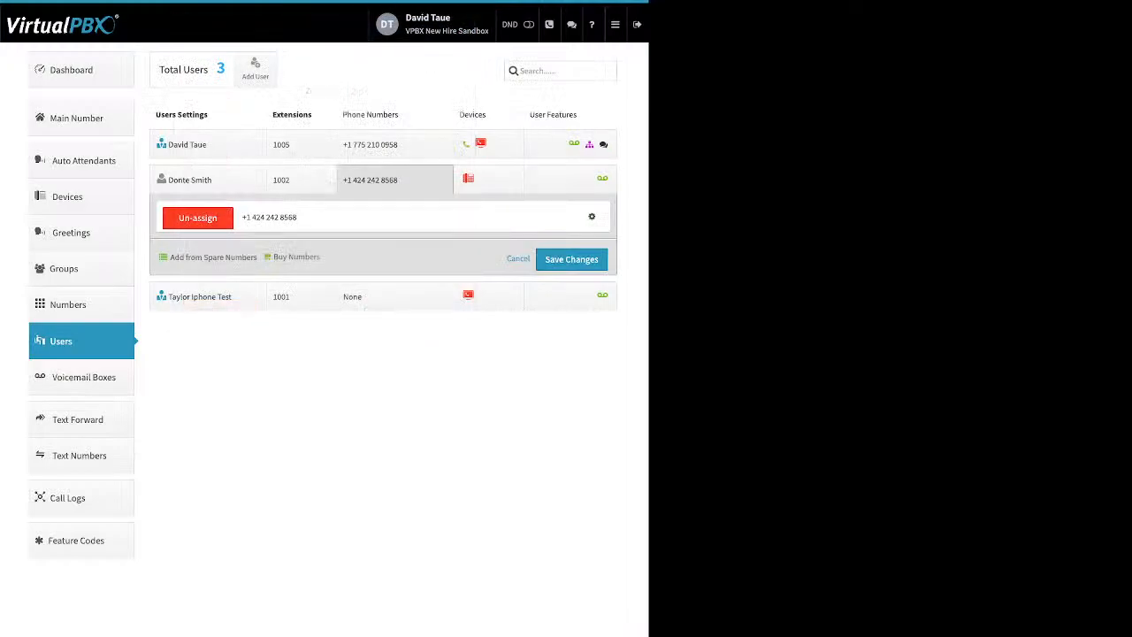
{"action": "left_click", "coordinate": [592, 217]}
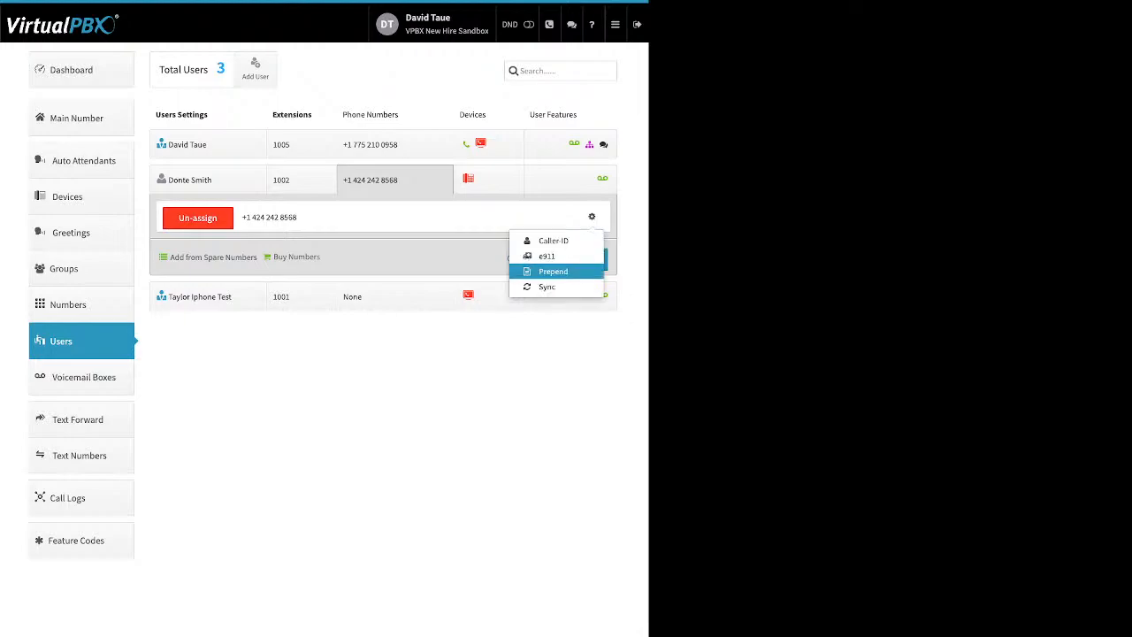
{"action": "left_click", "coordinate": [553, 272]}
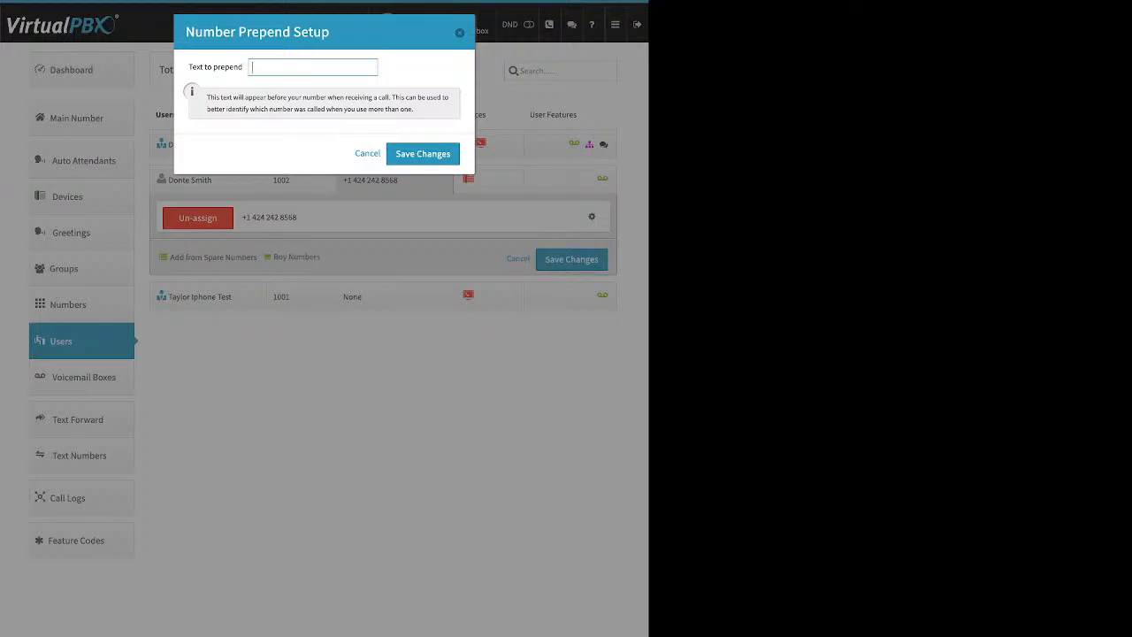
{"action": "left_click", "coordinate": [459, 33]}
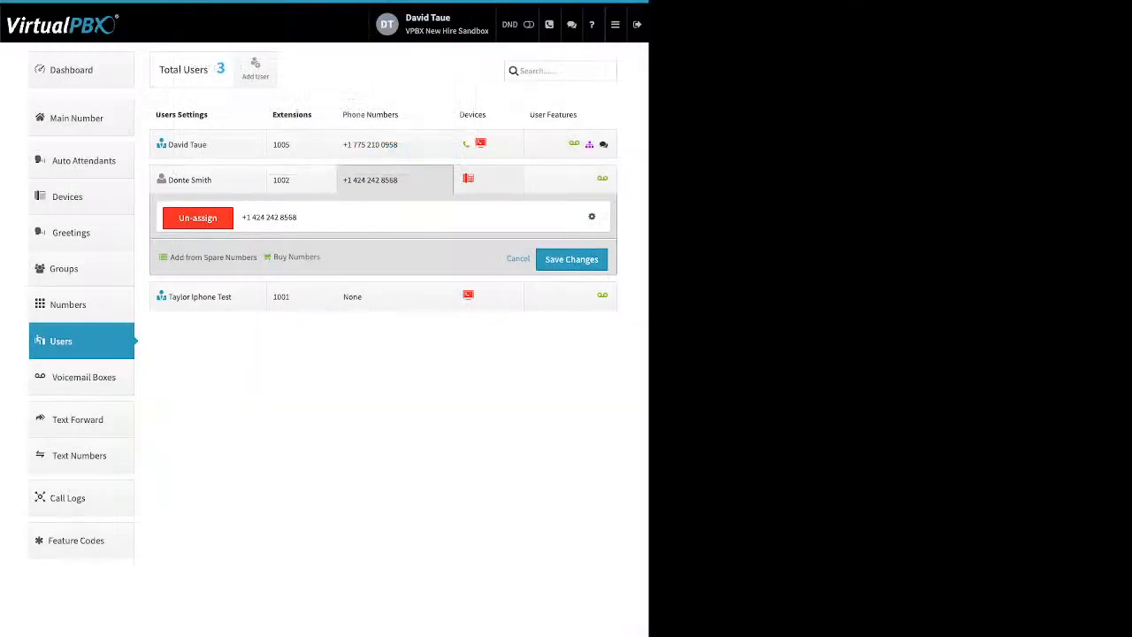
Step: Review the device name and number fields for a new cell phone on extension 1002, without creating the device
{"action": "left_click", "coordinate": [488, 180]}
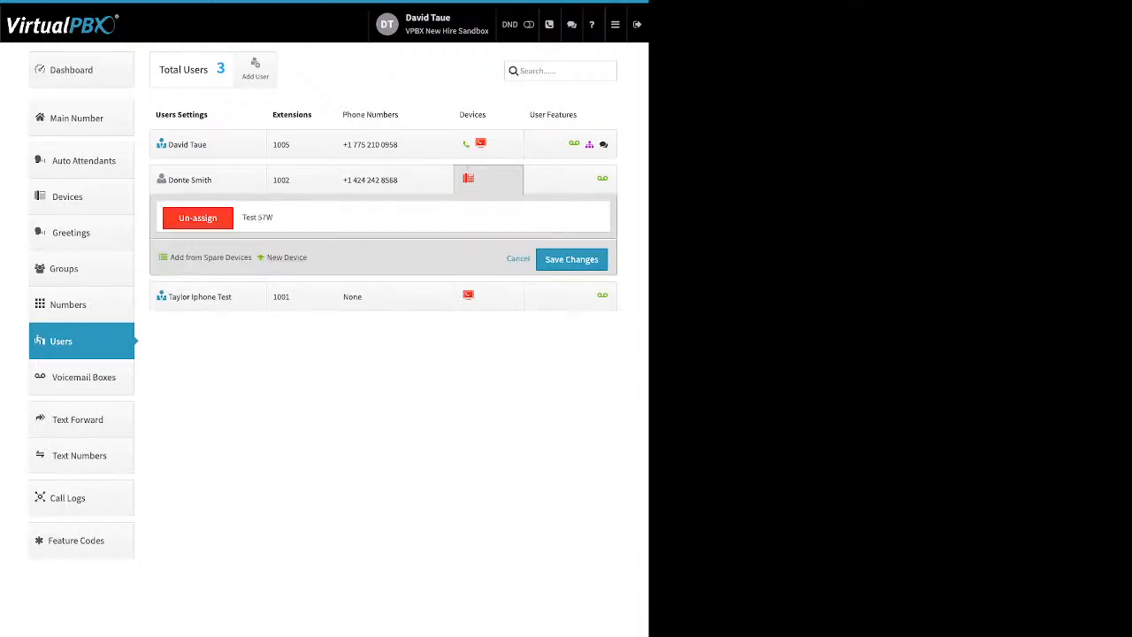
{"action": "left_click", "coordinate": [287, 257]}
{"action": "left_click", "coordinate": [306, 294]}
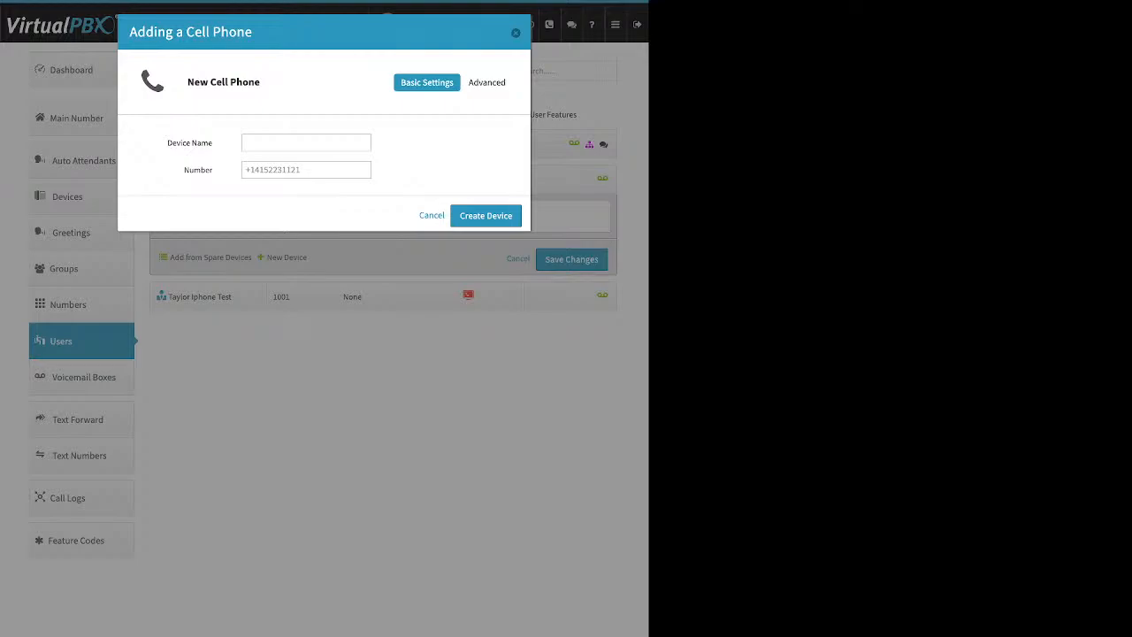
{"action": "triple_click", "coordinate": [190, 142]}
{"action": "left_click", "coordinate": [169, 143]}
{"action": "triple_click", "coordinate": [198, 170]}
{"action": "key", "text": "Escape"}
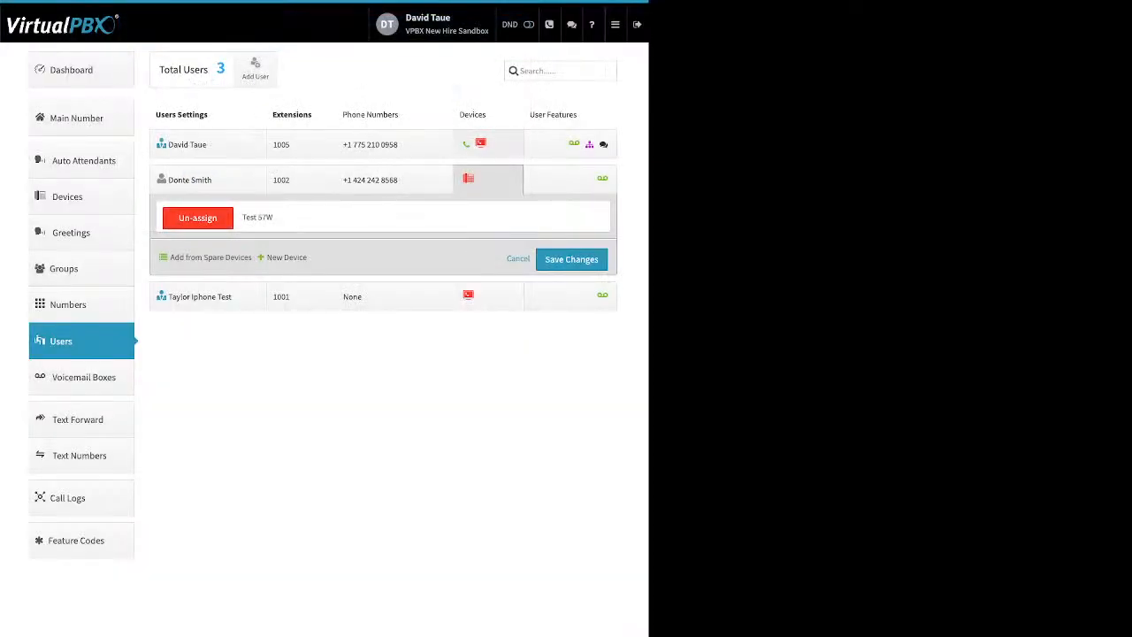
Step: Open the cell phone device of the user with extension 1005 and examine its number field
{"action": "left_click", "coordinate": [489, 145]}
{"action": "left_click", "coordinate": [489, 145]}
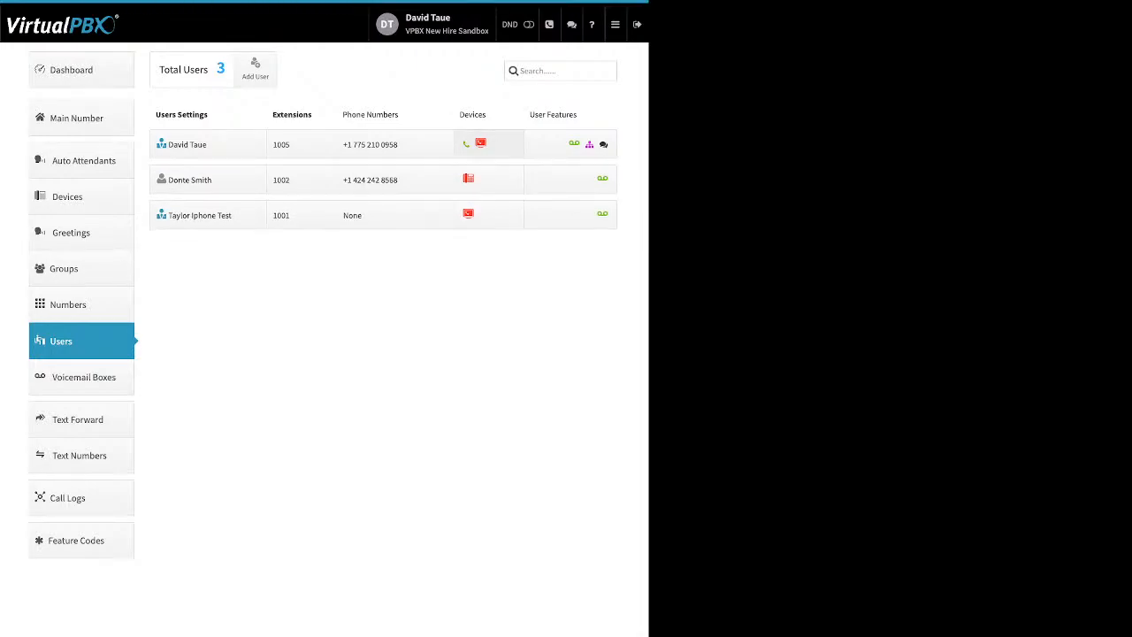
{"action": "left_click", "coordinate": [490, 145]}
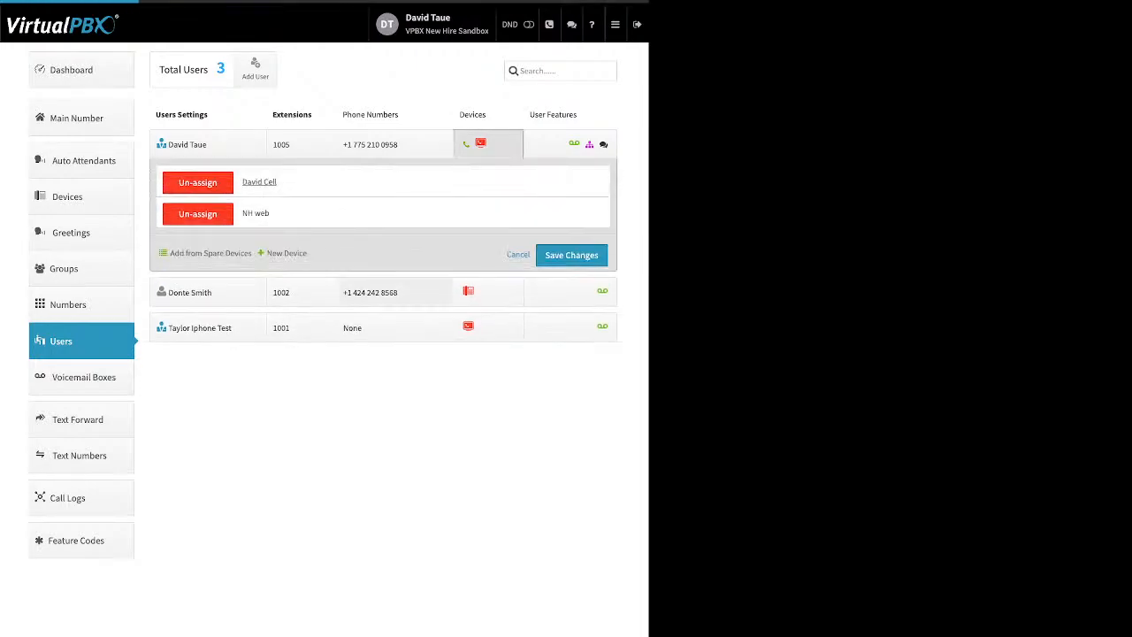
{"action": "left_click", "coordinate": [259, 181]}
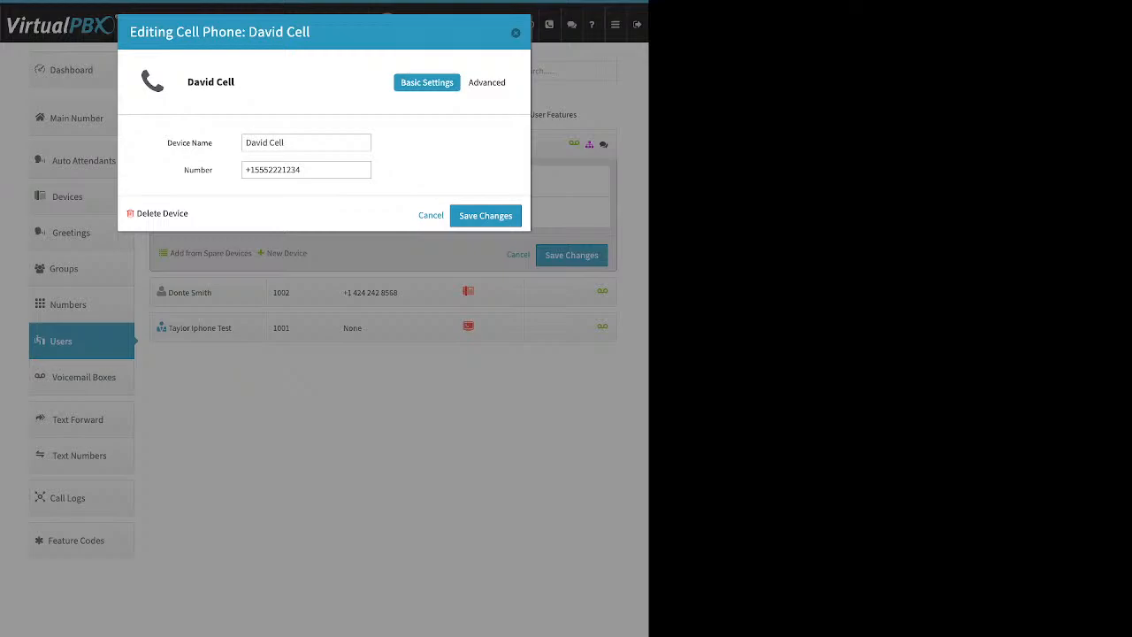
{"action": "triple_click", "coordinate": [274, 169]}
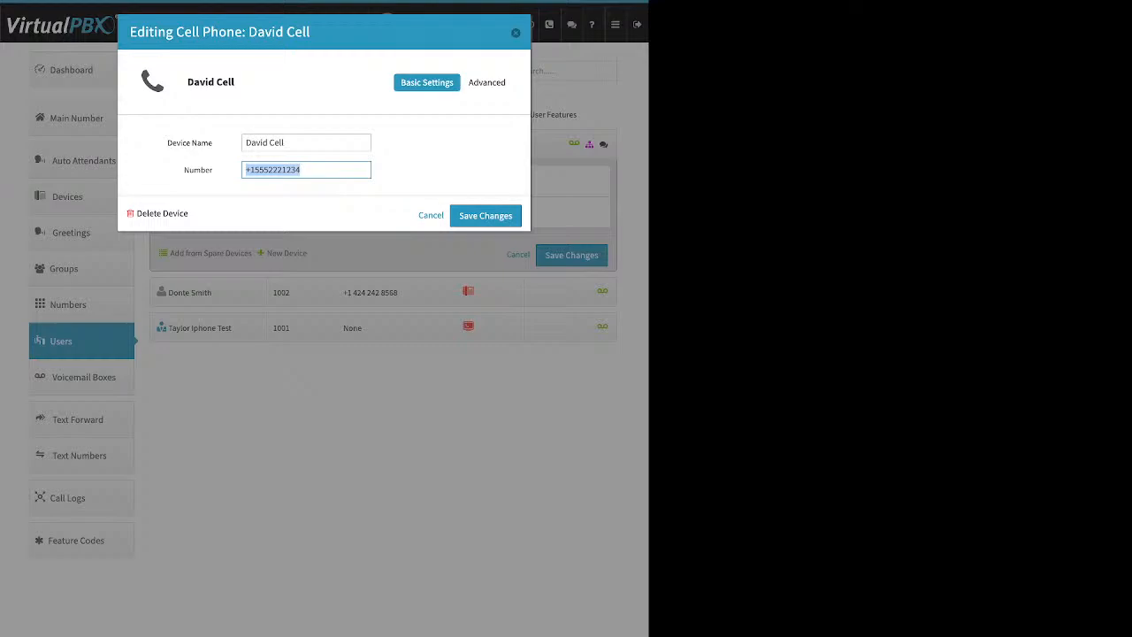
Step: Examine the cell phone's advanced options, switching the use of the cellphone's voicemail on and off and reviewing Keep Original Caller-ID
{"action": "left_click", "coordinate": [489, 83]}
{"action": "left_click", "coordinate": [476, 105]}
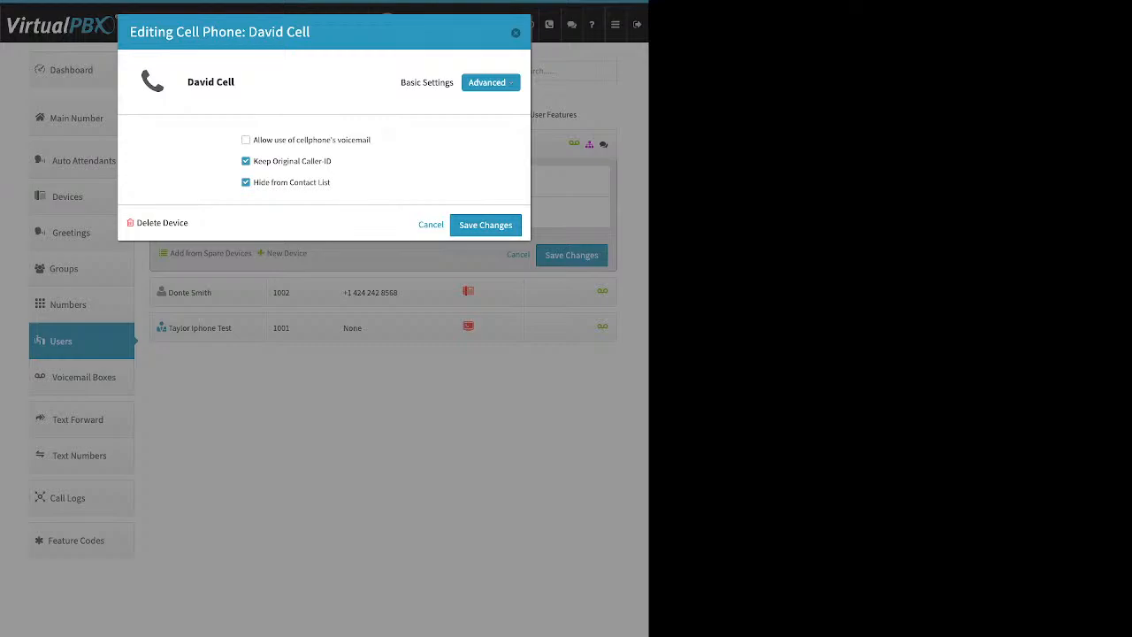
{"action": "left_click_drag", "start_coordinate": [254, 140], "coordinate": [371, 140]}
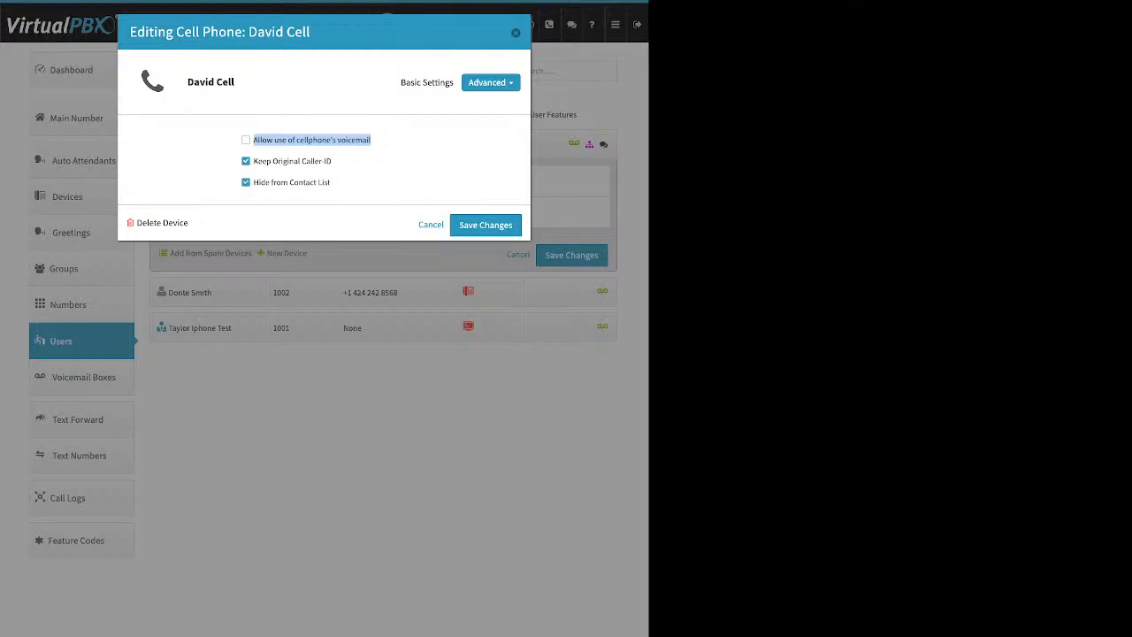
{"action": "left_click", "coordinate": [400, 146]}
{"action": "left_click", "coordinate": [246, 140]}
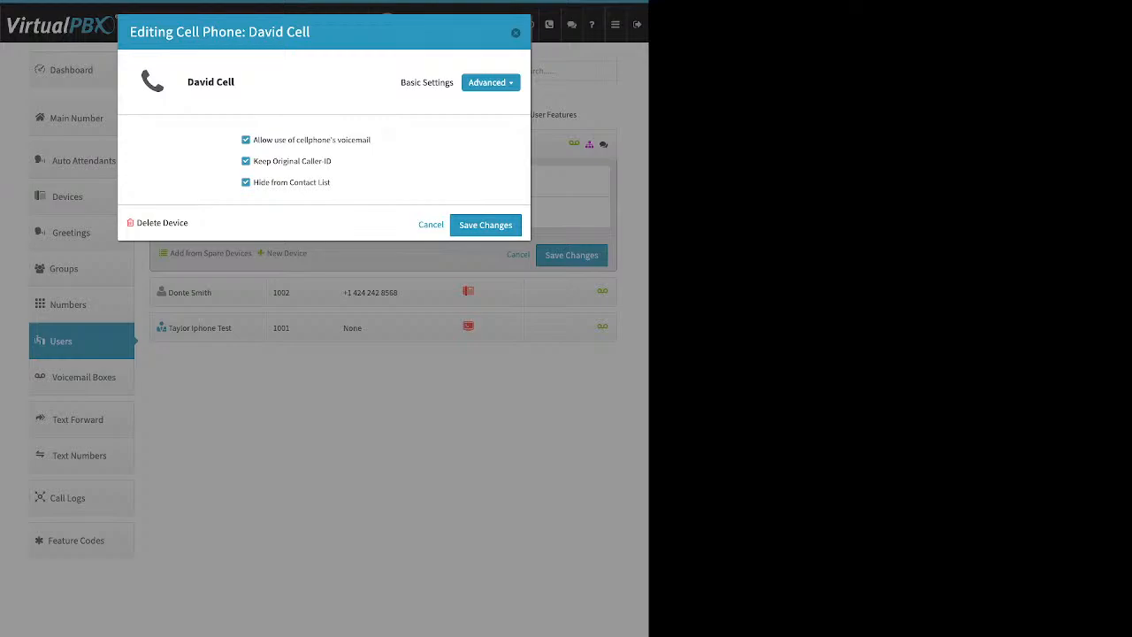
{"action": "left_click", "coordinate": [246, 140]}
{"action": "left_click_drag", "start_coordinate": [332, 161], "coordinate": [254, 161]}
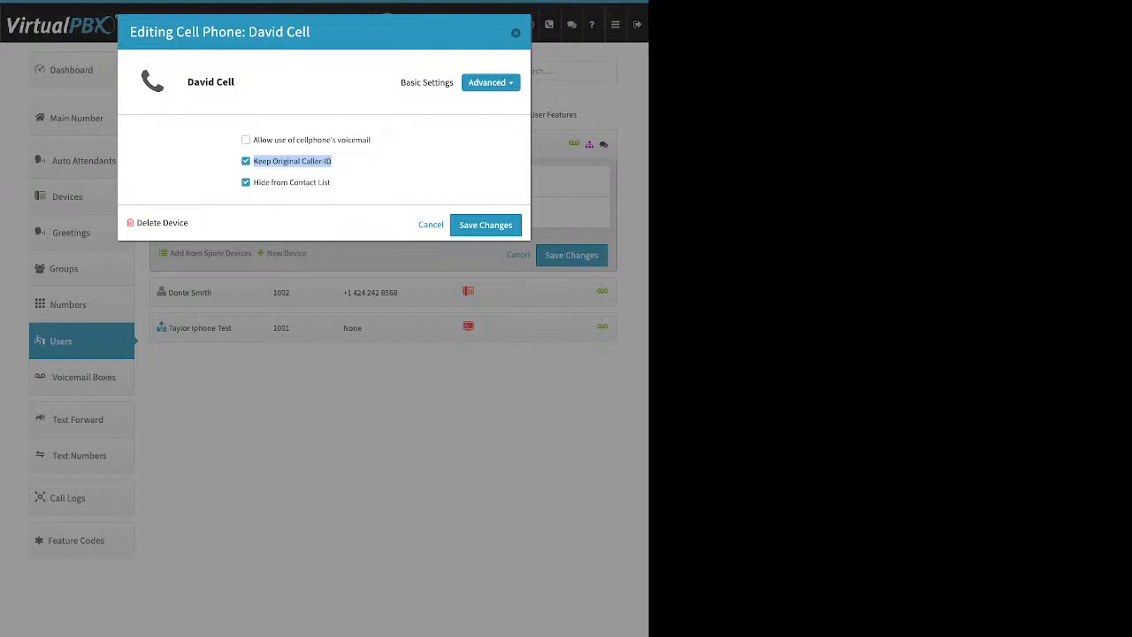
Step: Switch off Keep Original Caller-ID for the cell phone without saving, and review the dashboard's Company Caller ID settings
{"action": "left_click", "coordinate": [246, 161]}
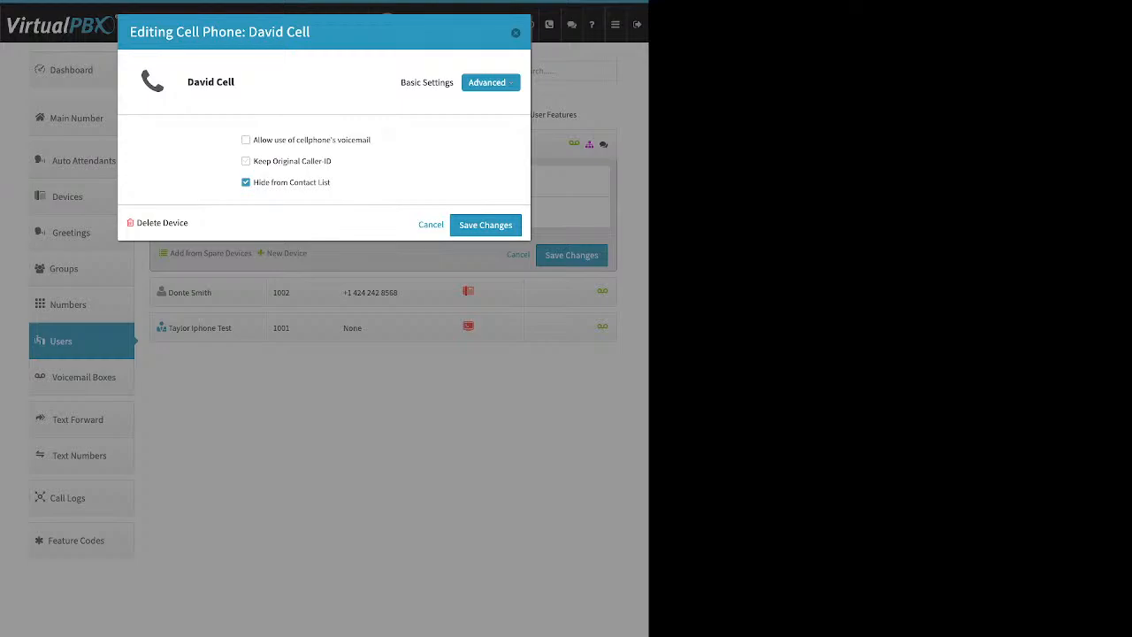
{"action": "left_click", "coordinate": [515, 33]}
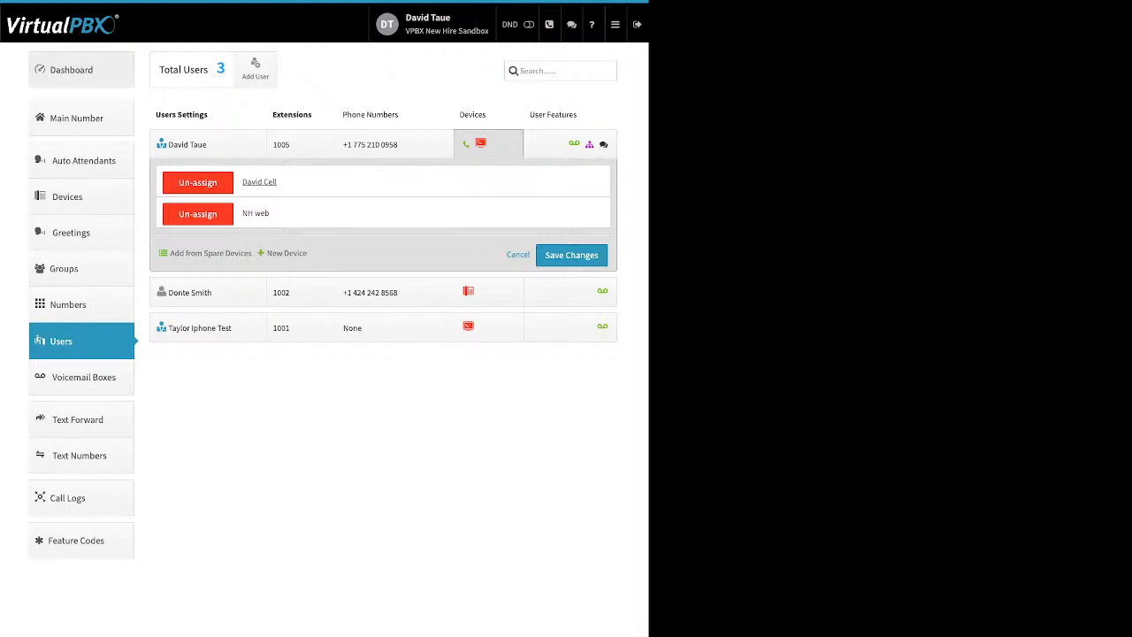
{"action": "left_click", "coordinate": [71, 70]}
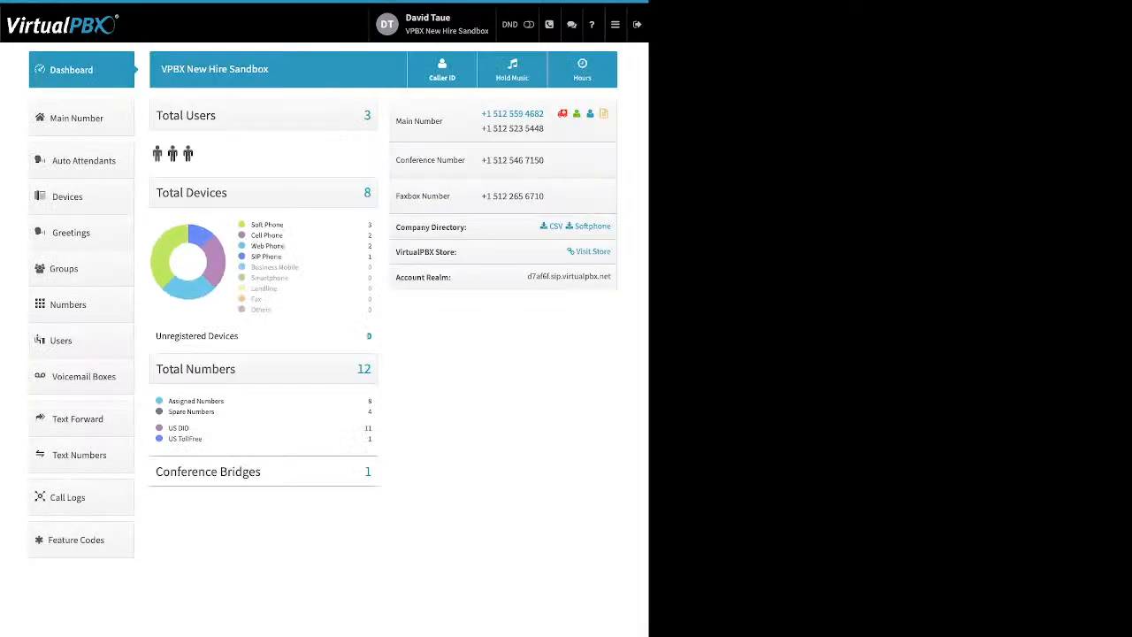
{"action": "left_click", "coordinate": [442, 69]}
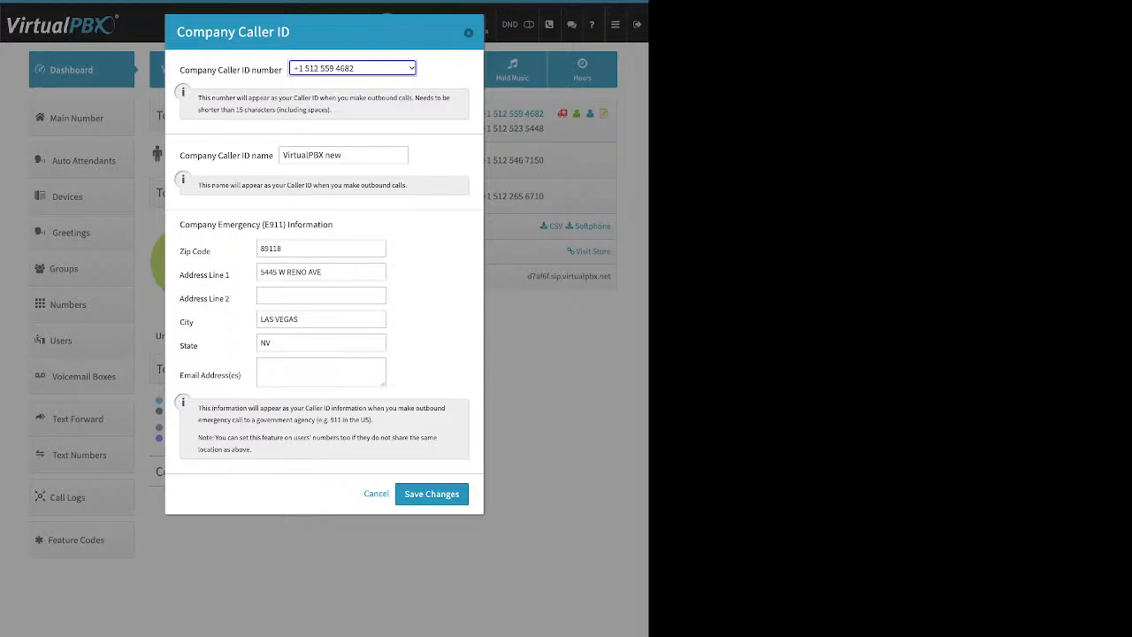
{"action": "left_click", "coordinate": [469, 33]}
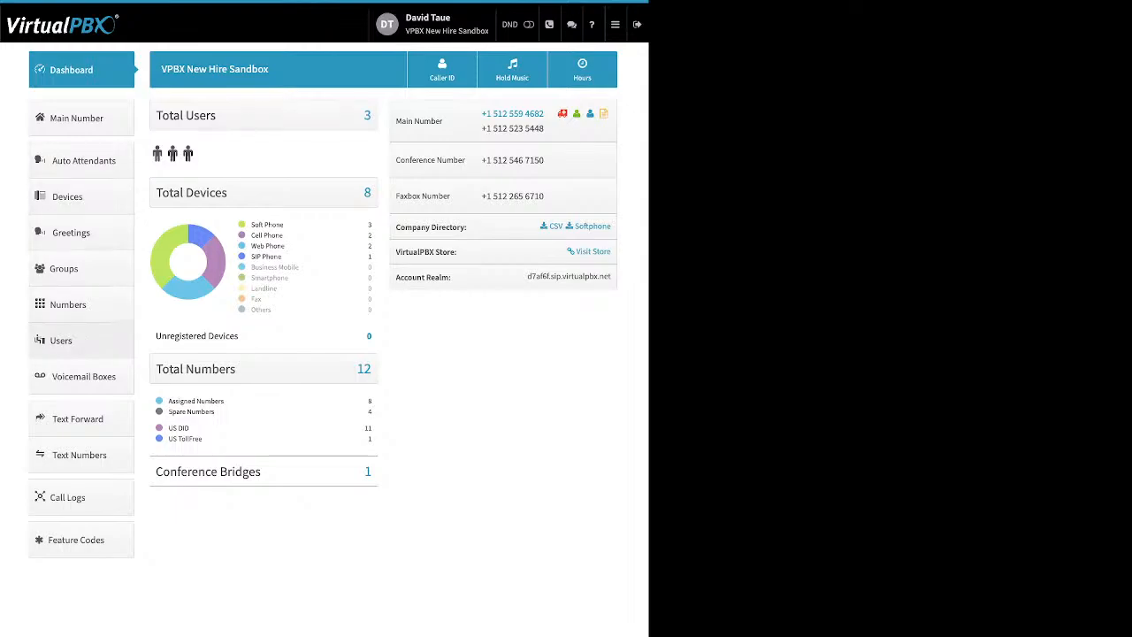
Step: Return to the users, view extension 1005's devices, and start adding a new soft phone for extension 1002
{"action": "left_click", "coordinate": [71, 341]}
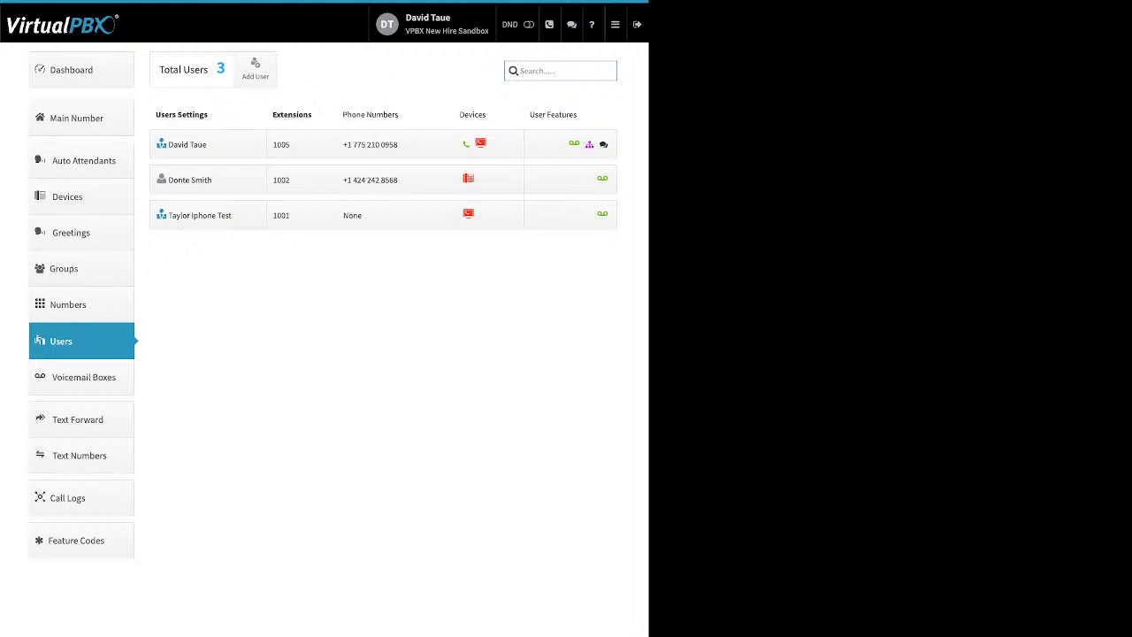
{"action": "left_click", "coordinate": [489, 143]}
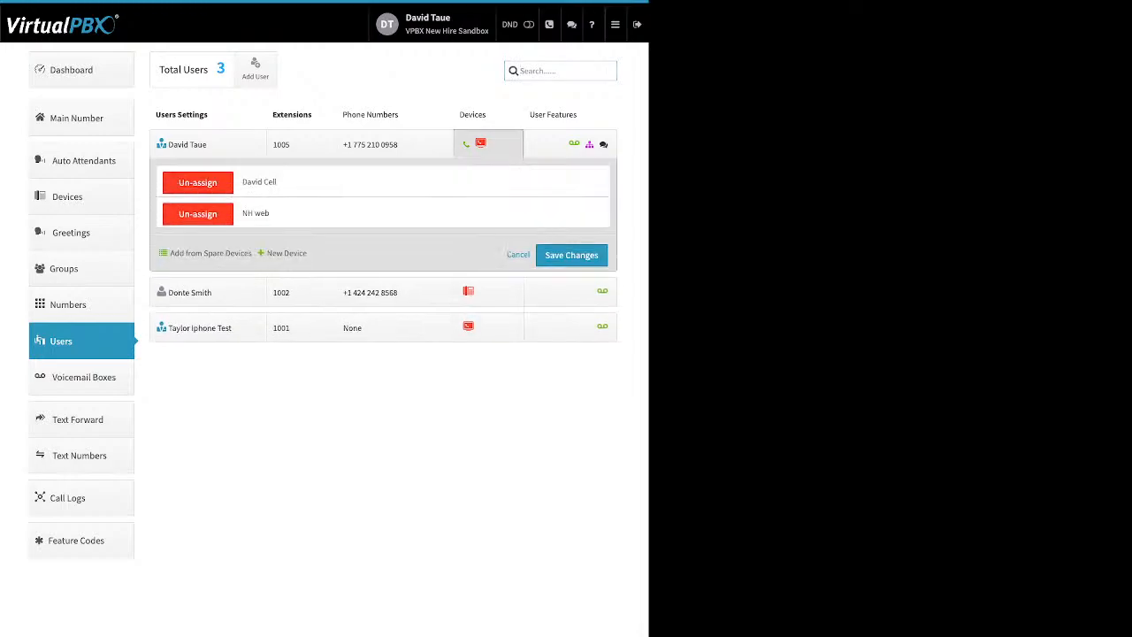
{"action": "left_click", "coordinate": [518, 254]}
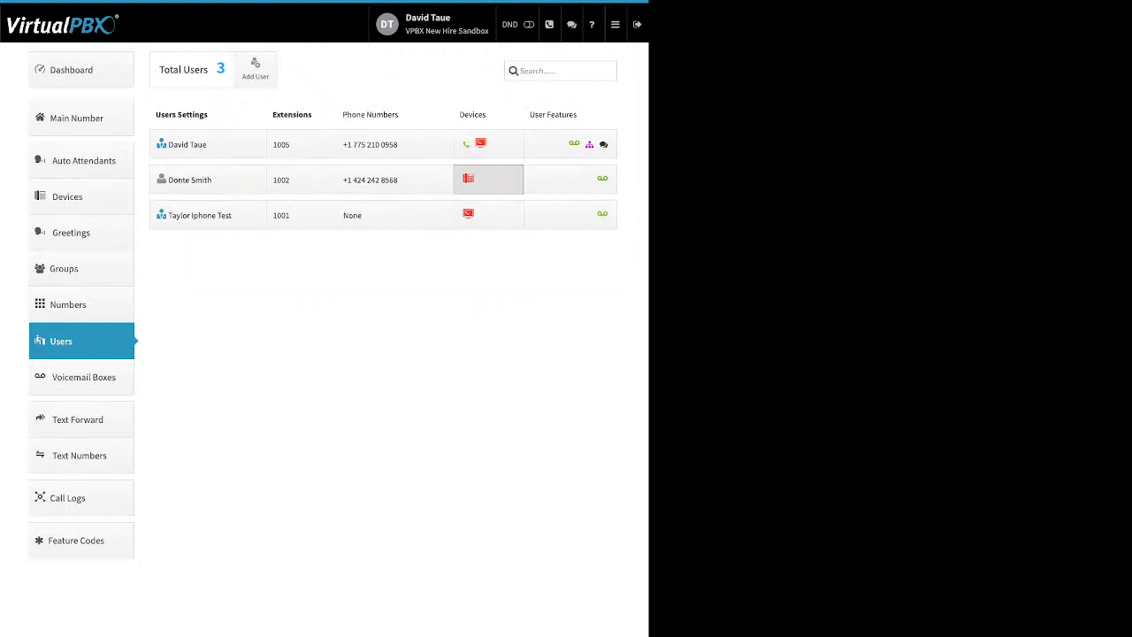
{"action": "left_click", "coordinate": [488, 179]}
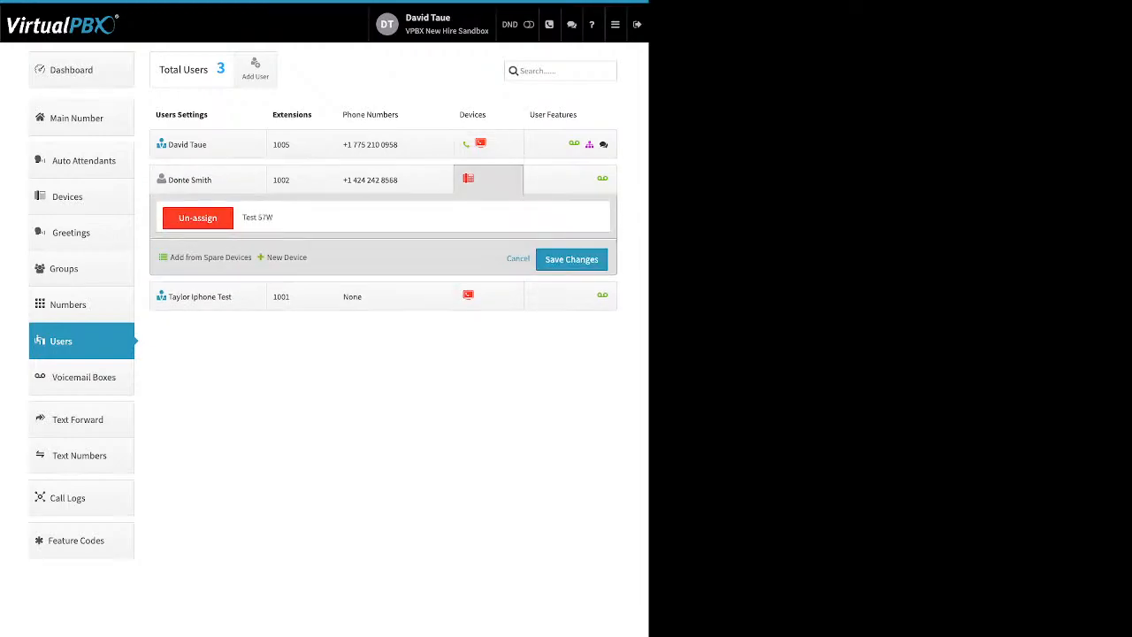
{"action": "left_click", "coordinate": [287, 257]}
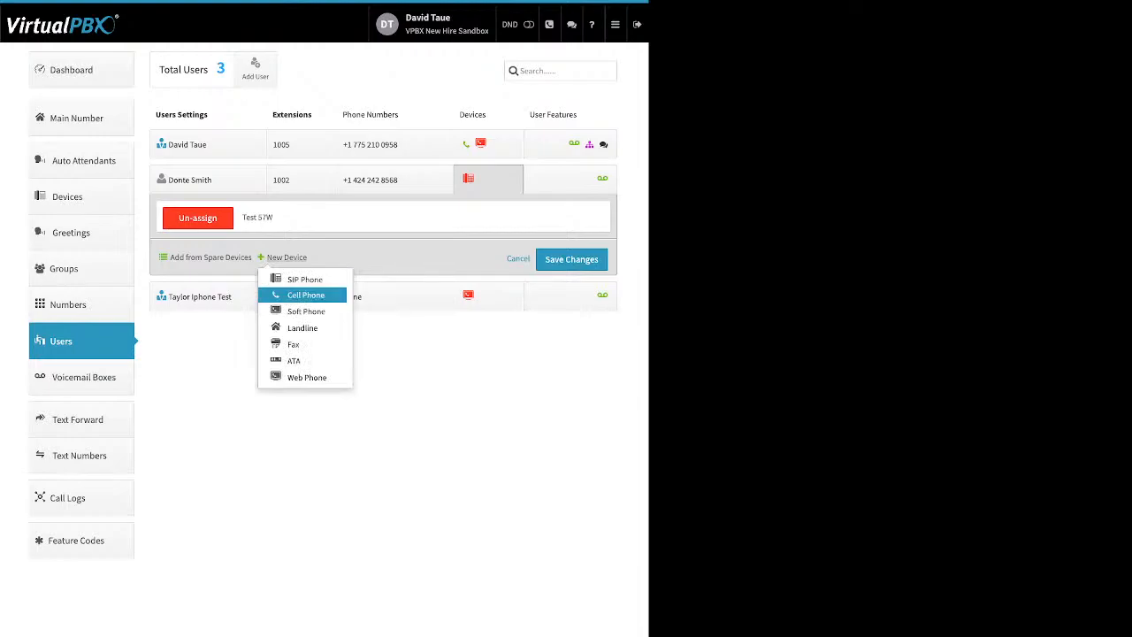
{"action": "left_click", "coordinate": [306, 311]}
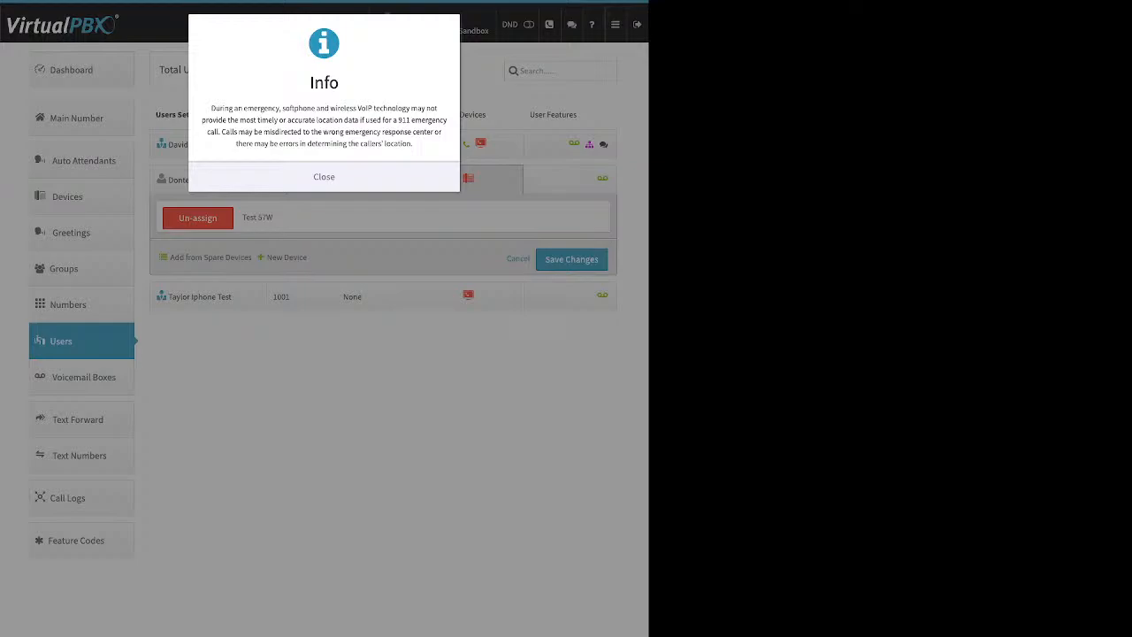
{"action": "left_click", "coordinate": [324, 177]}
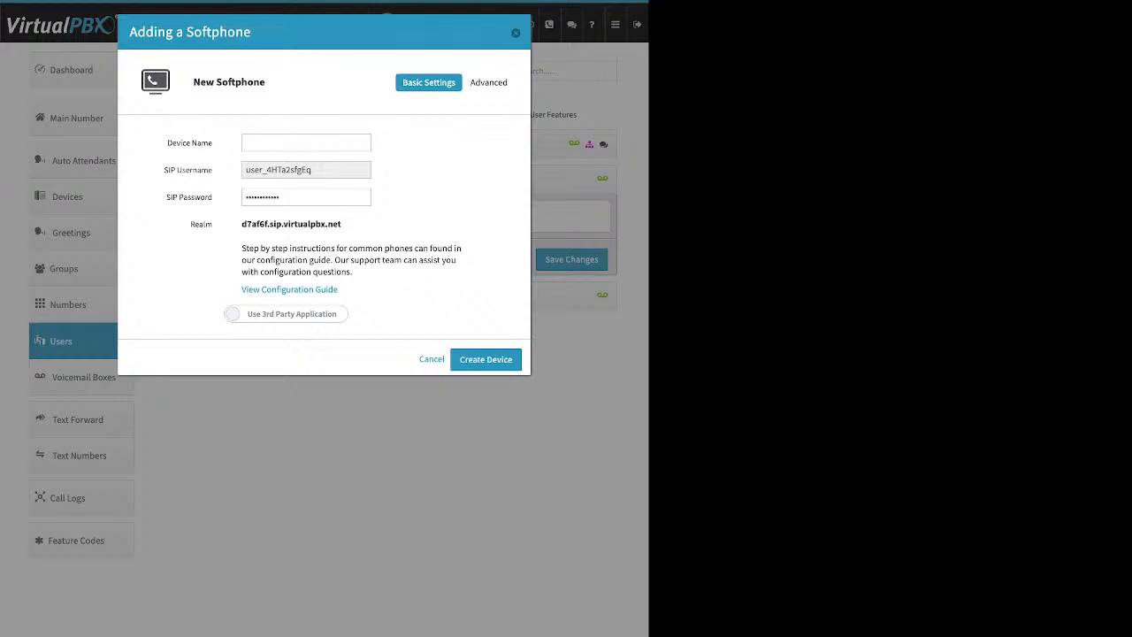
Step: Examine the new softphone's SIP username, SIP password, realm and configuration guide link for use with a third-party application
{"action": "left_click_drag", "start_coordinate": [182, 144], "coordinate": [310, 169]}
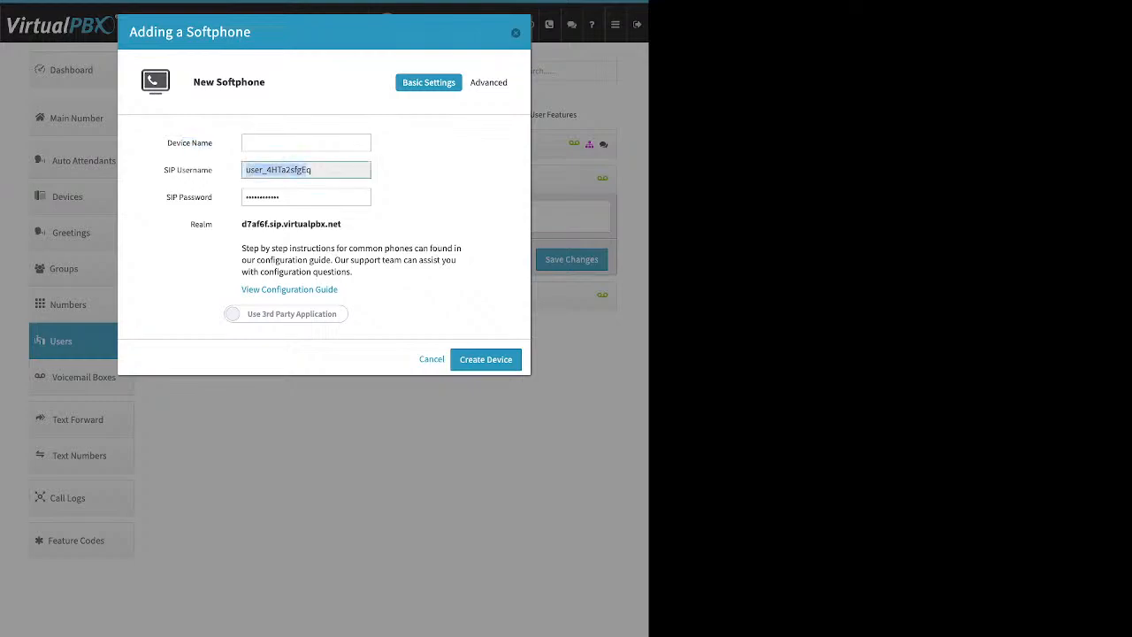
{"action": "left_click", "coordinate": [306, 197]}
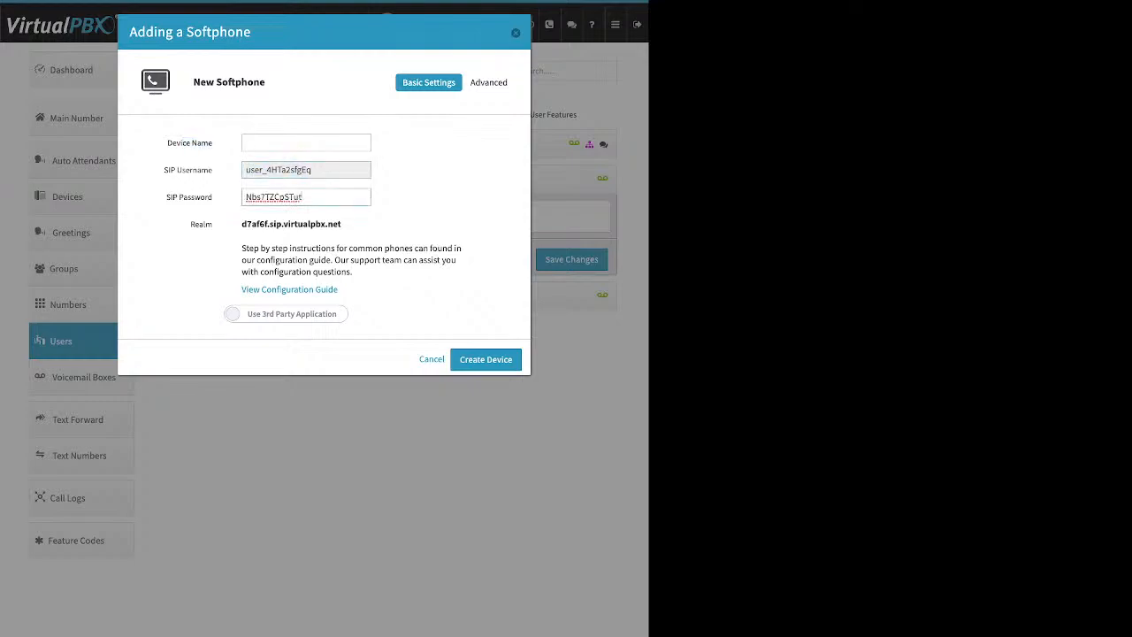
{"action": "key", "text": "ctrl+a"}
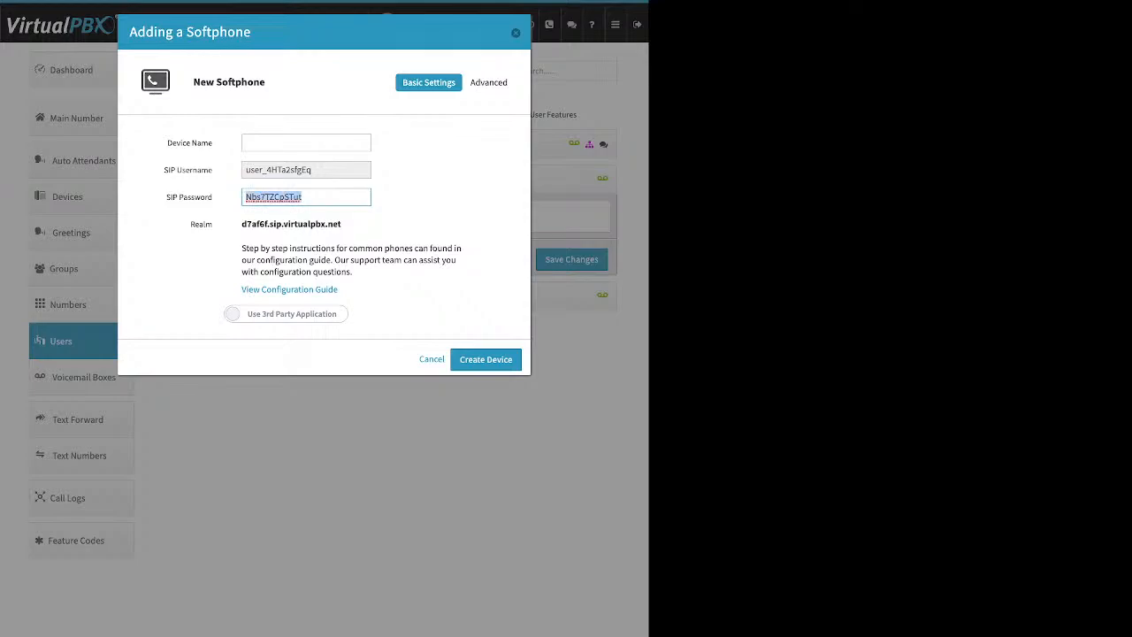
{"action": "left_click_drag", "start_coordinate": [242, 224], "coordinate": [342, 224]}
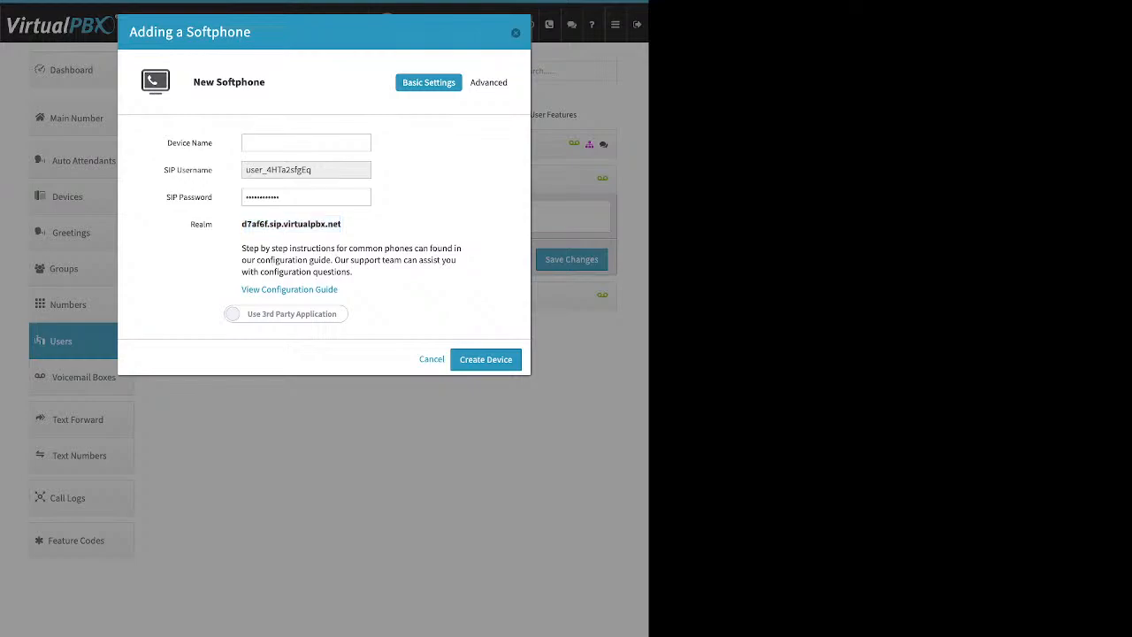
{"action": "left_click_drag", "start_coordinate": [339, 290], "coordinate": [240, 290]}
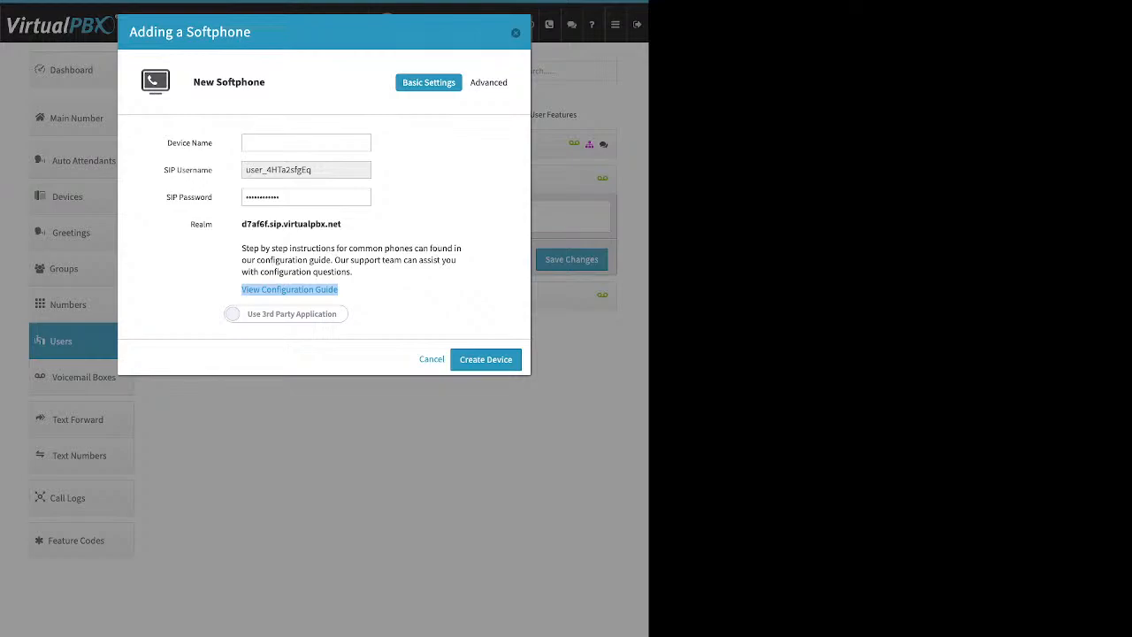
Step: Create a softphone named "test sft" with the VirtualPBX application for extension 1002, and discard its unsaved assignment
{"action": "left_click", "coordinate": [286, 314]}
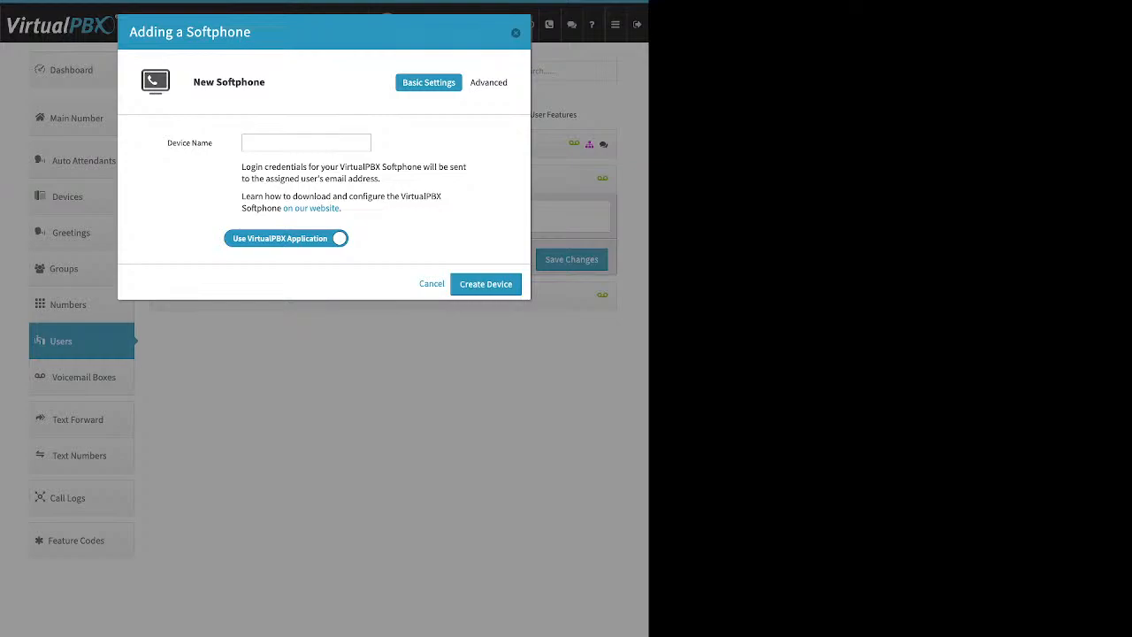
{"action": "left_click", "coordinate": [306, 142]}
{"action": "type", "text": "test sft"}
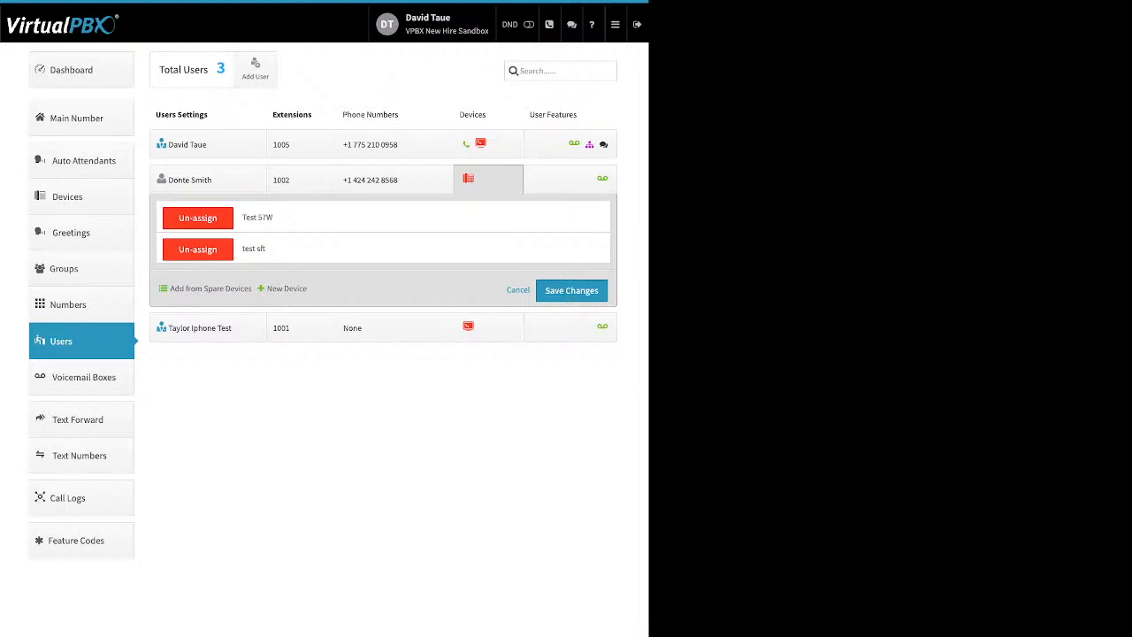
{"action": "left_click", "coordinate": [518, 290]}
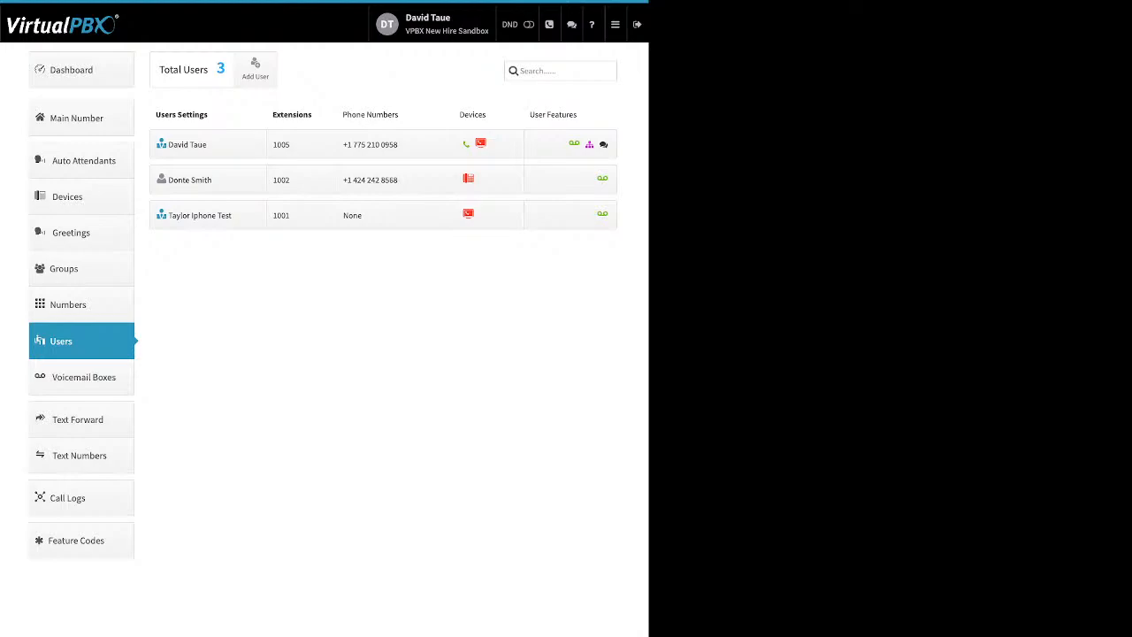
Step: Review the basic settings for a new web phone on extension 1002, without creating the device
{"action": "left_click", "coordinate": [469, 179]}
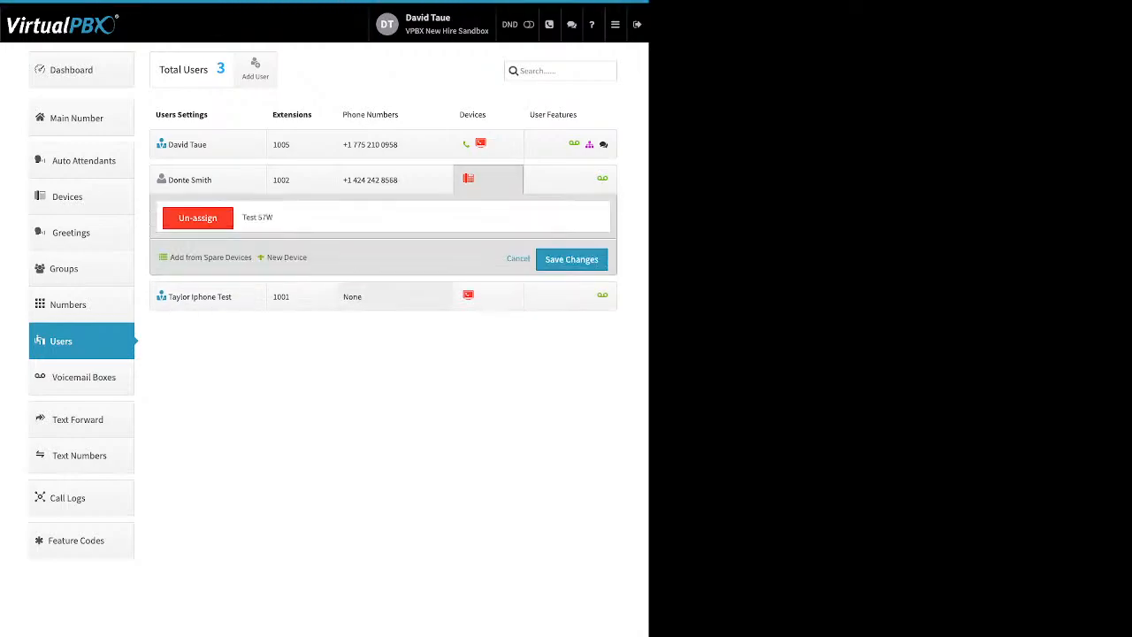
{"action": "left_click", "coordinate": [286, 257]}
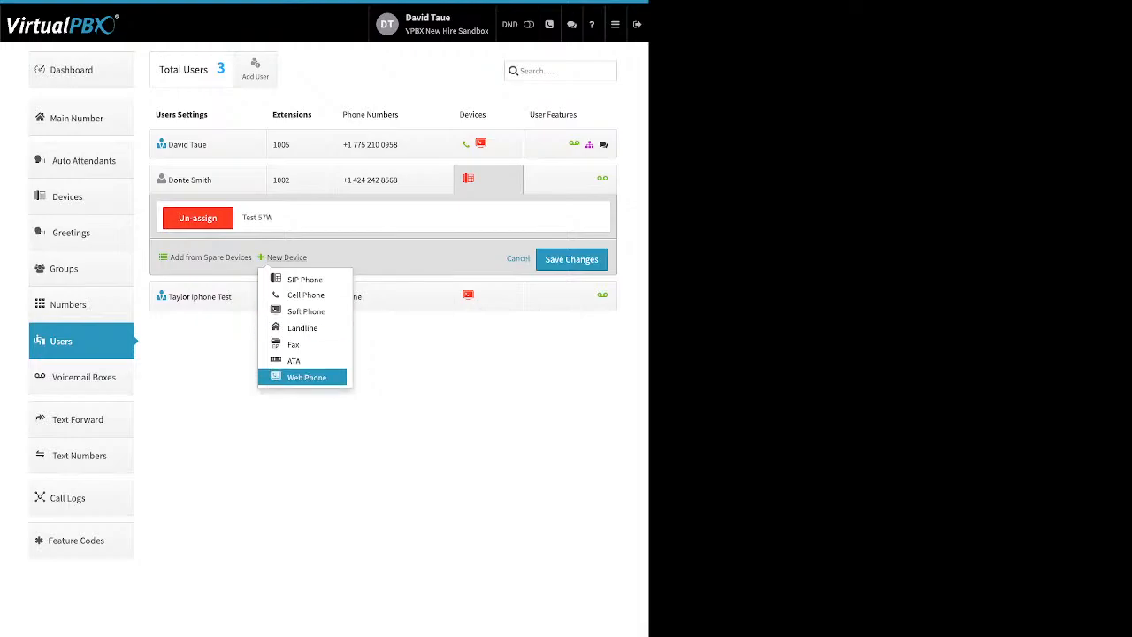
{"action": "left_click", "coordinate": [306, 377]}
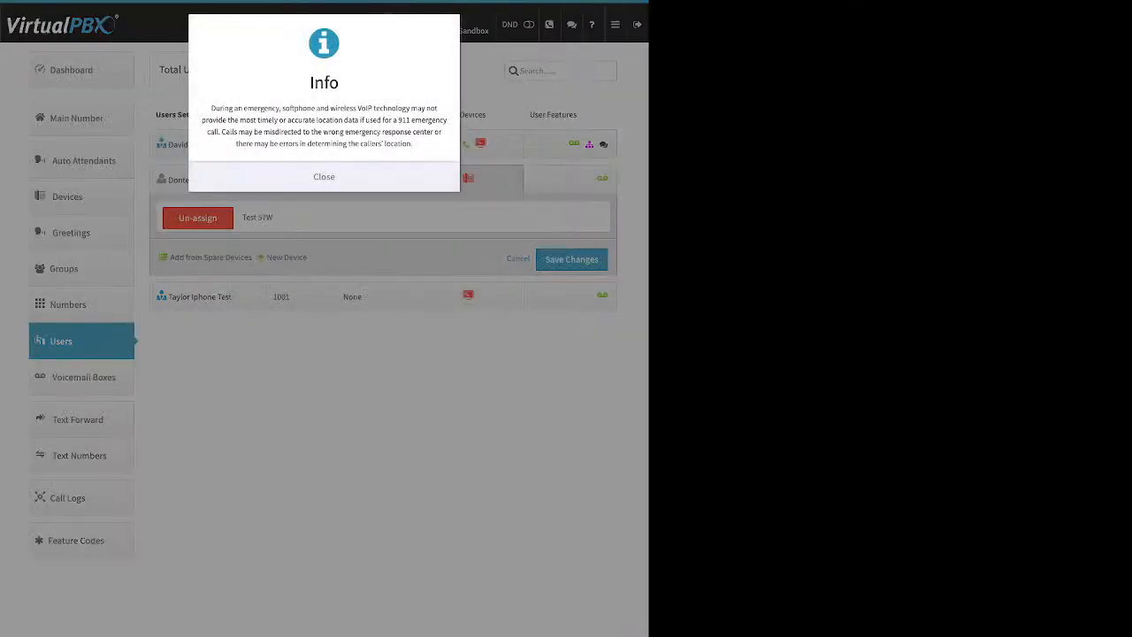
{"action": "key", "text": "Escape"}
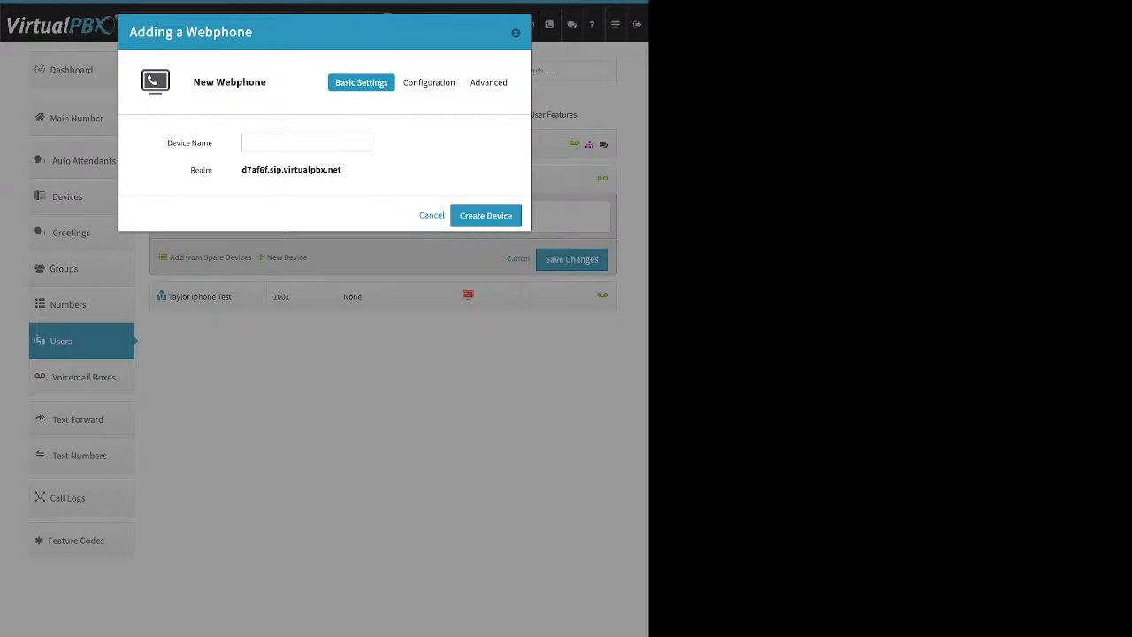
{"action": "key", "text": "Escape"}
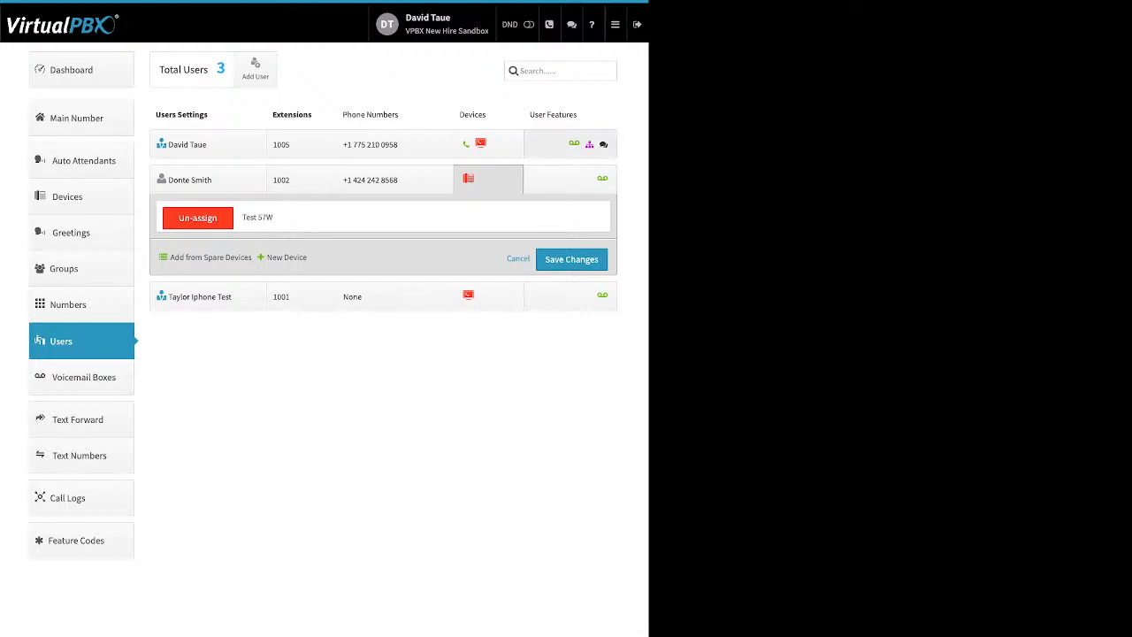
Step: Switch on the Caller-ID Number feature for extension 1005 and examine which numbers can be shown as the caller ID
{"action": "left_click", "coordinate": [570, 144]}
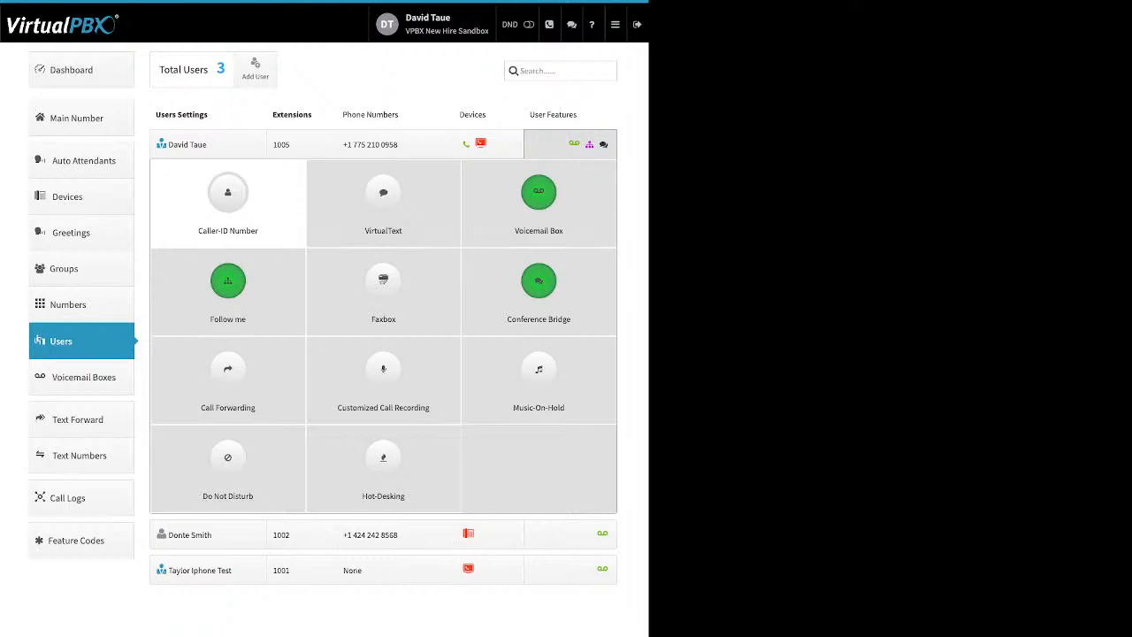
{"action": "left_click", "coordinate": [228, 199]}
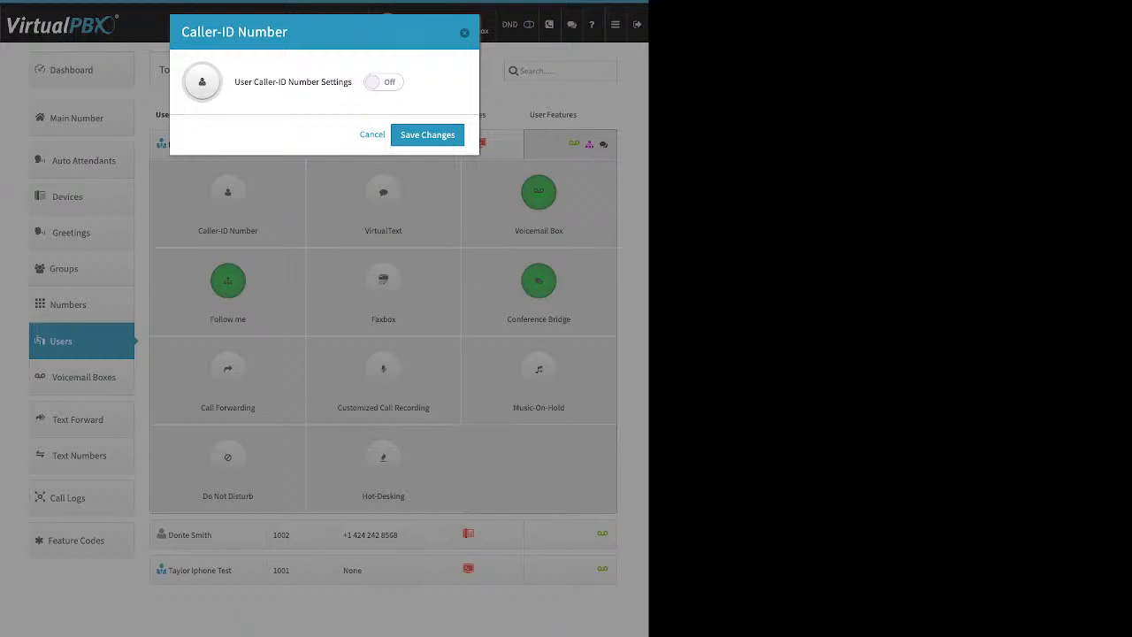
{"action": "left_click", "coordinate": [383, 81]}
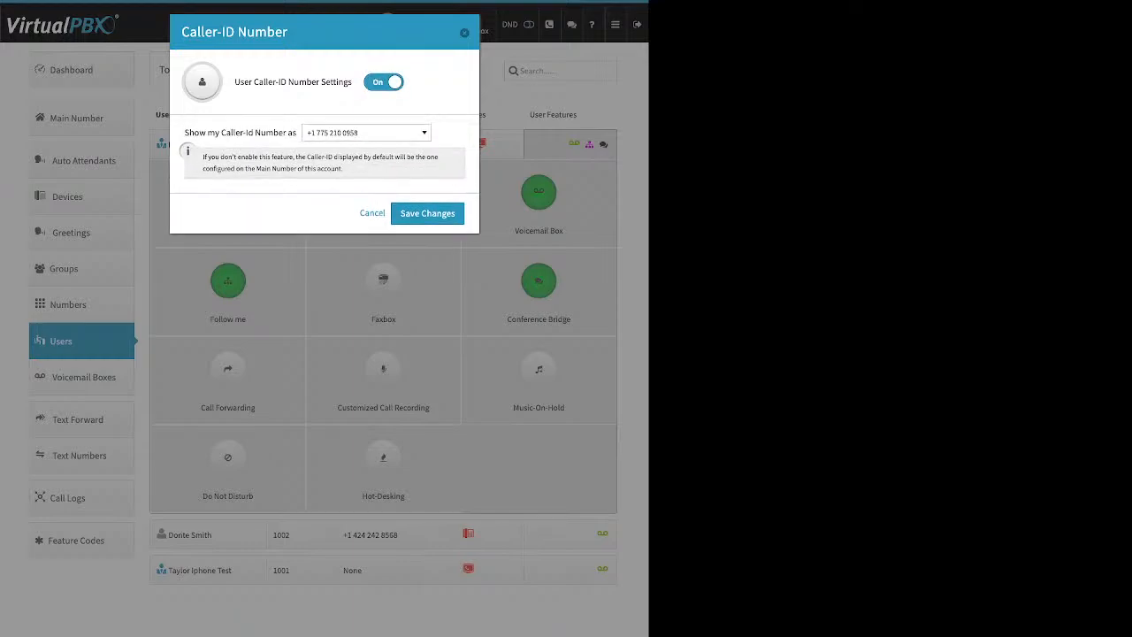
{"action": "left_click", "coordinate": [366, 133]}
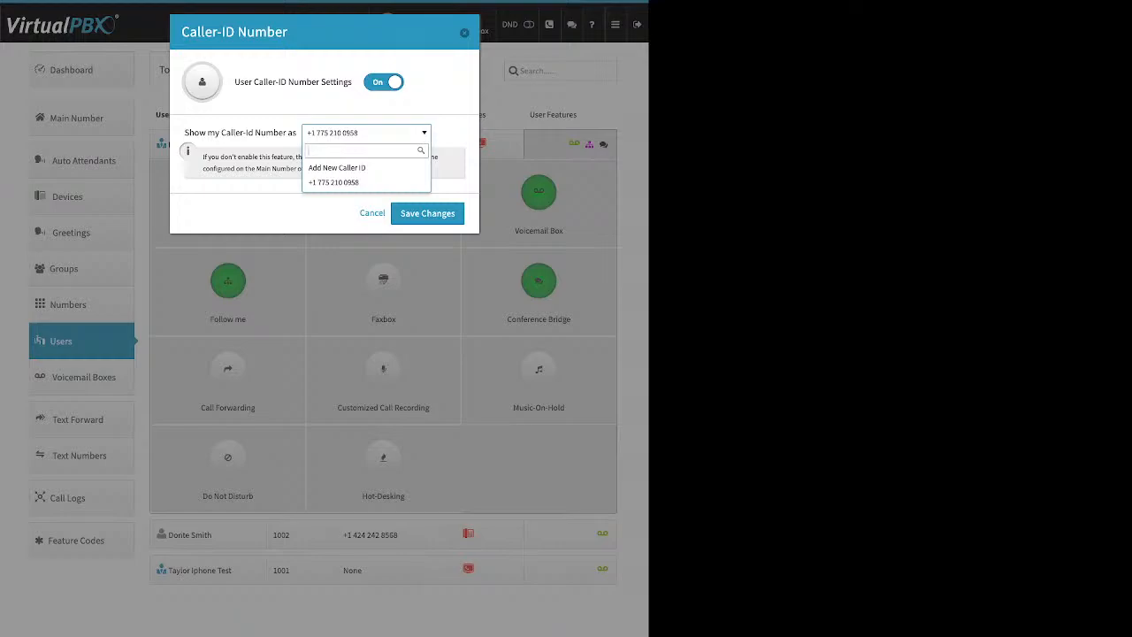
{"action": "left_click", "coordinate": [366, 133]}
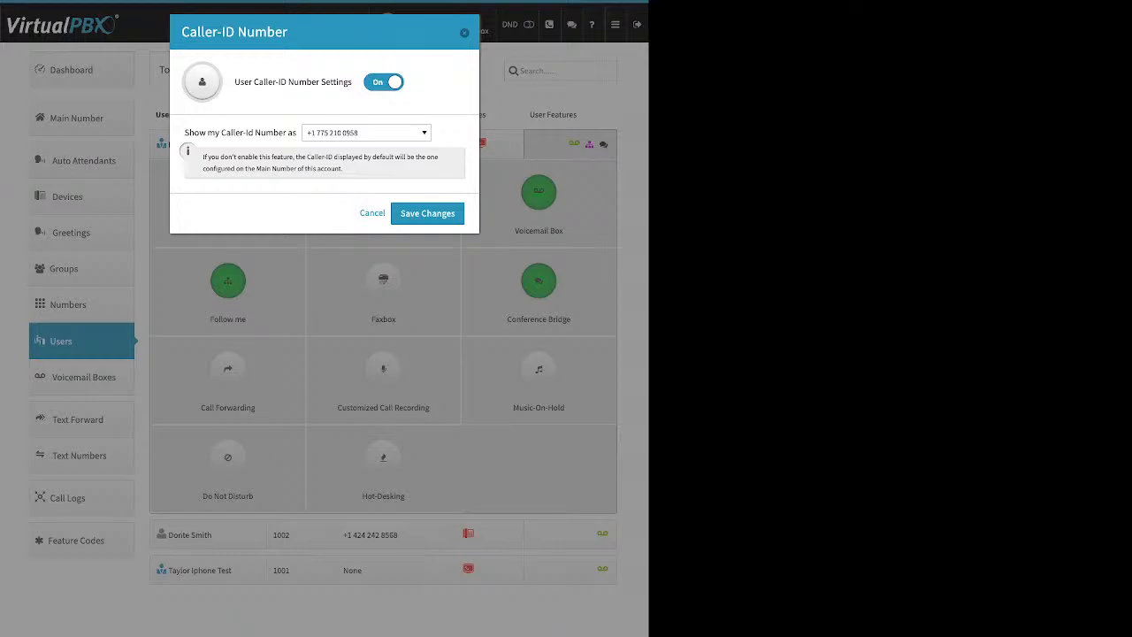
{"action": "left_click", "coordinate": [427, 213]}
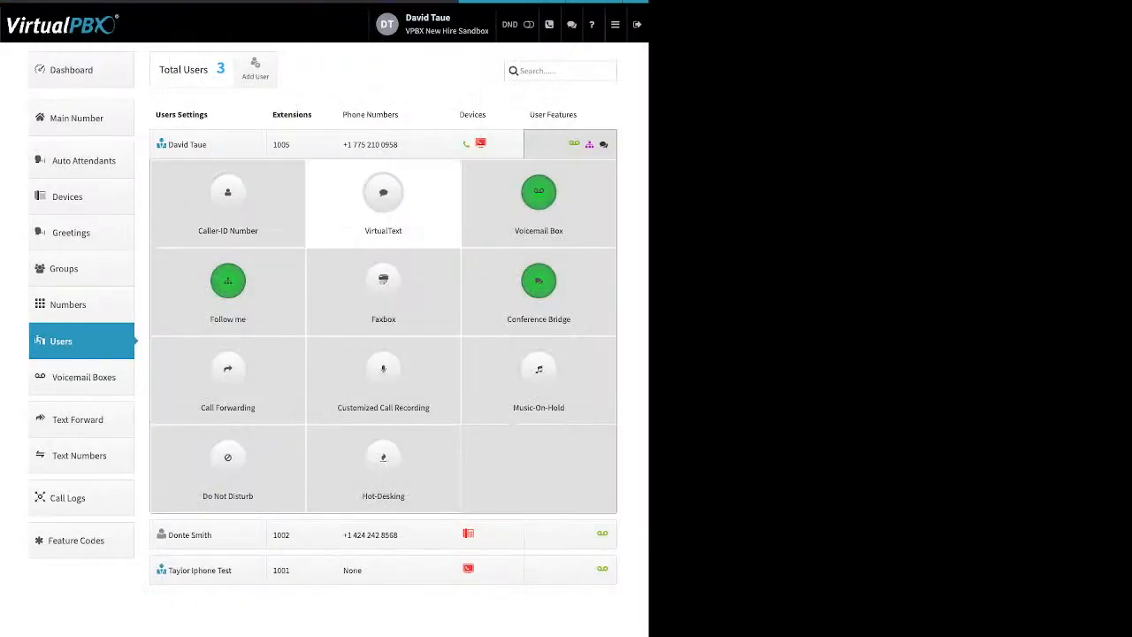
Step: Switch on VirtualText for extension 1005 to review its text number setting, and leave without saving
{"action": "left_click", "coordinate": [383, 199]}
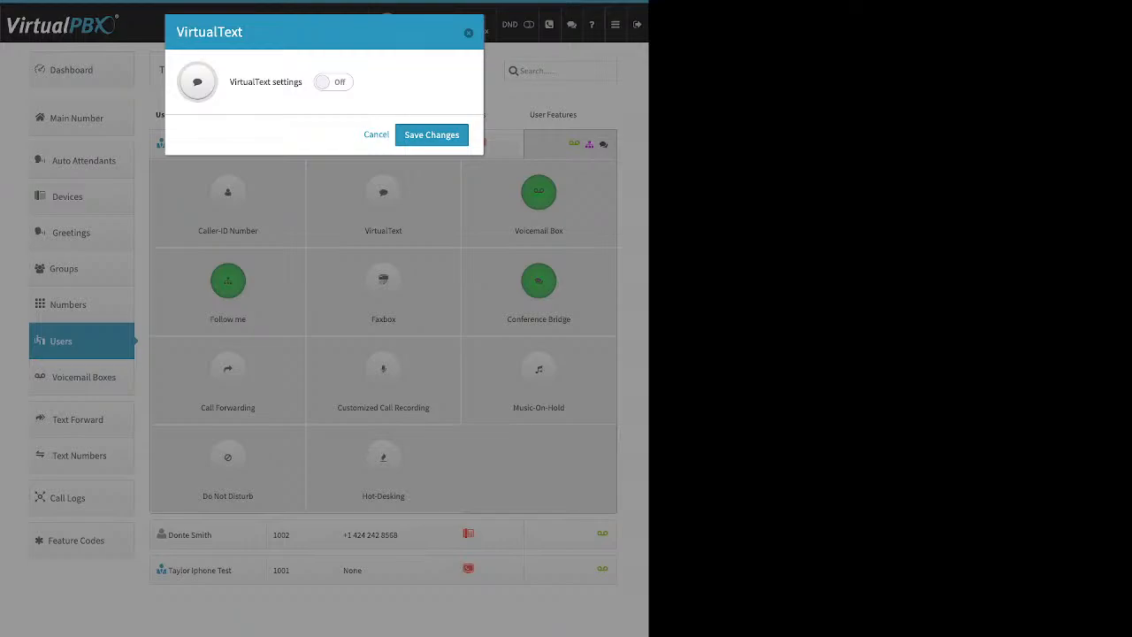
{"action": "left_click", "coordinate": [334, 82]}
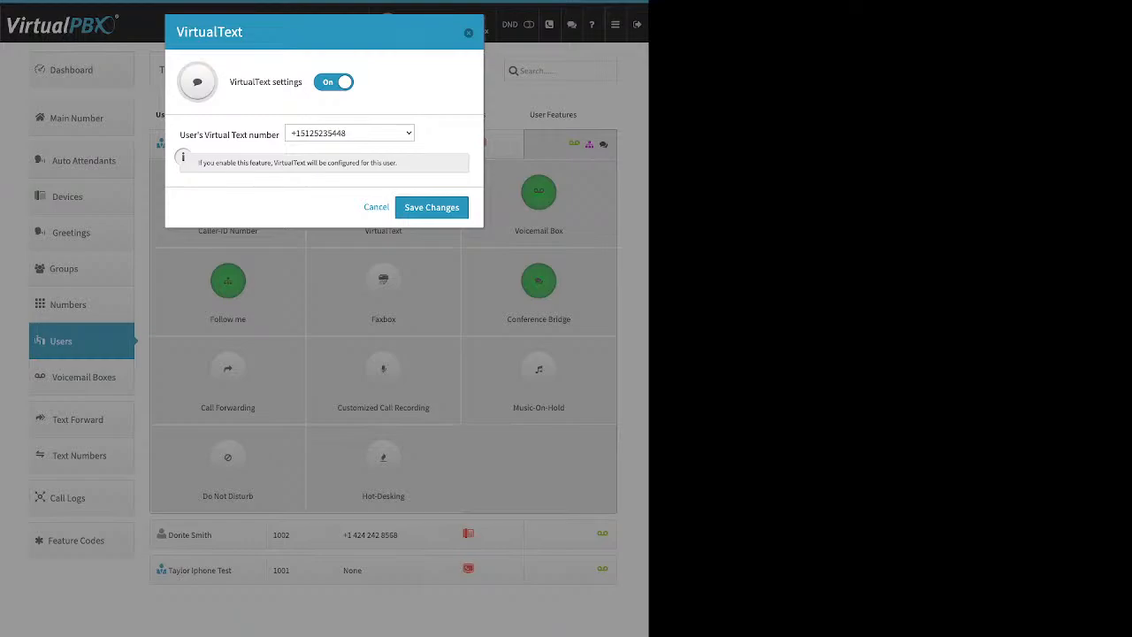
{"action": "left_click", "coordinate": [377, 207]}
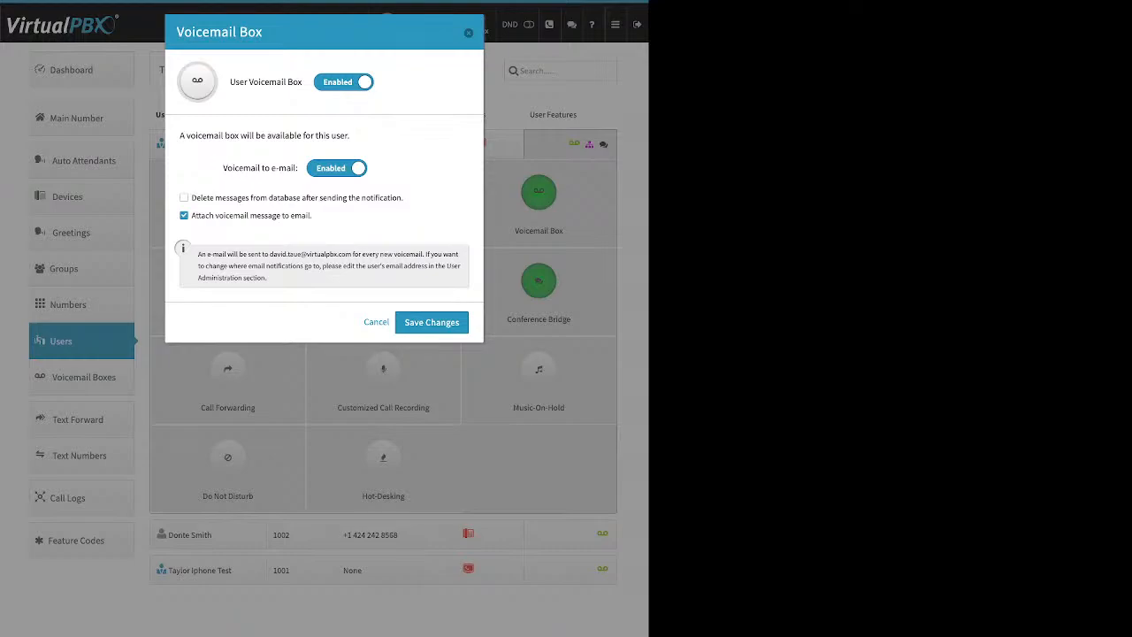
Step: Review the voicemail-to-email options for extension 1005, try deleting messages from the database after notification, and leave without saving
{"action": "left_click_drag", "start_coordinate": [313, 215], "coordinate": [191, 215]}
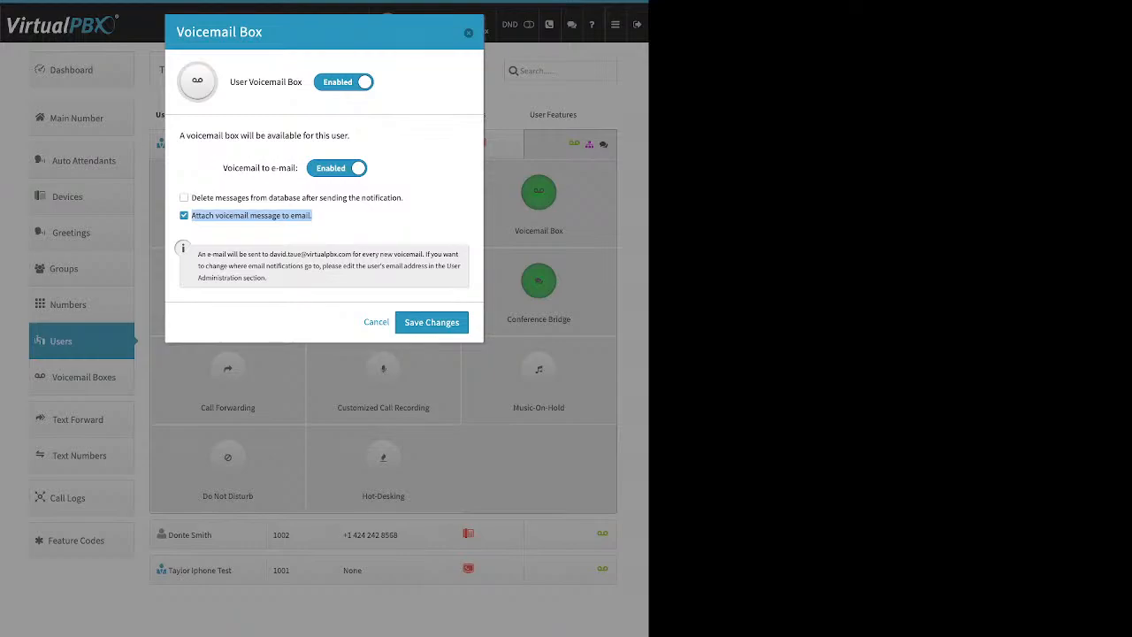
{"action": "left_click", "coordinate": [376, 322]}
{"action": "mouse_move", "coordinate": [616, 25]}
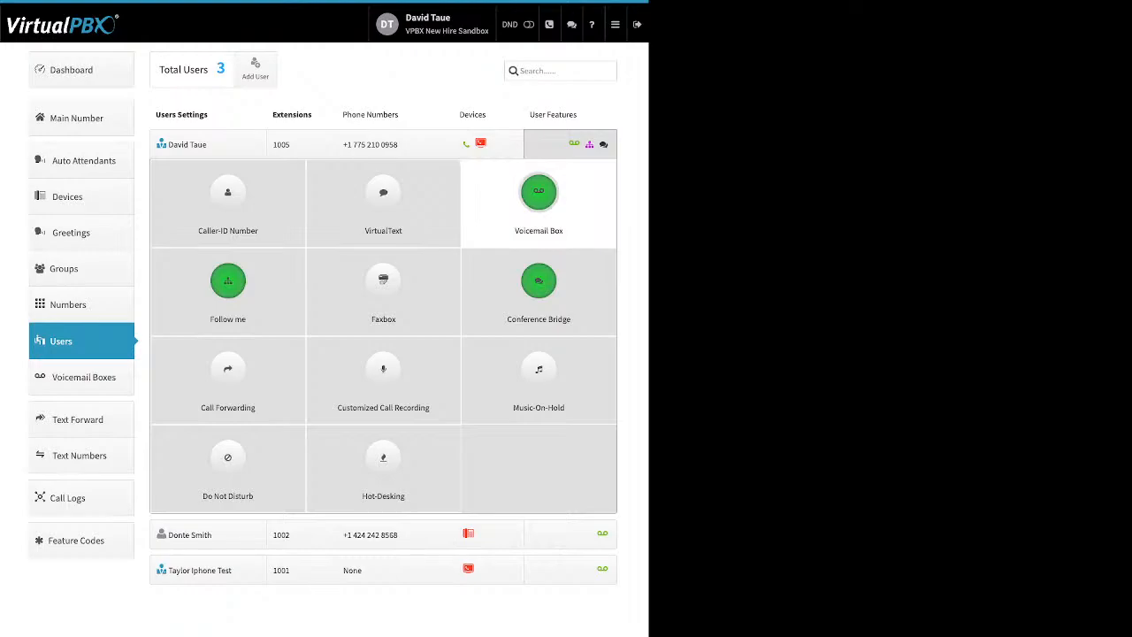
{"action": "left_click", "coordinate": [539, 193]}
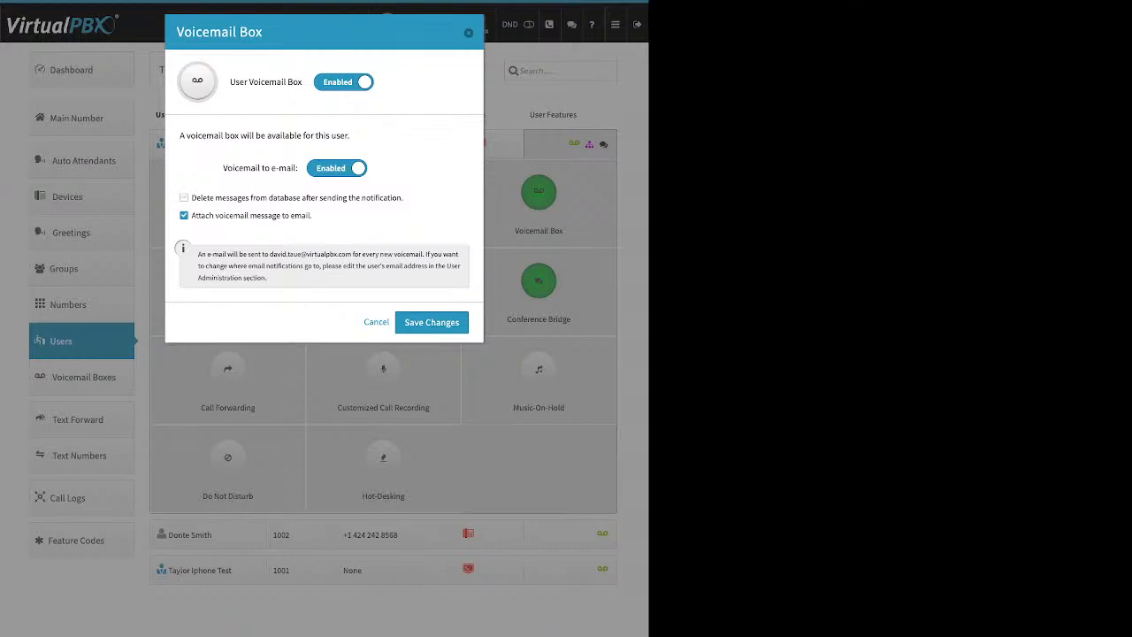
{"action": "left_click_drag", "start_coordinate": [404, 198], "coordinate": [192, 198]}
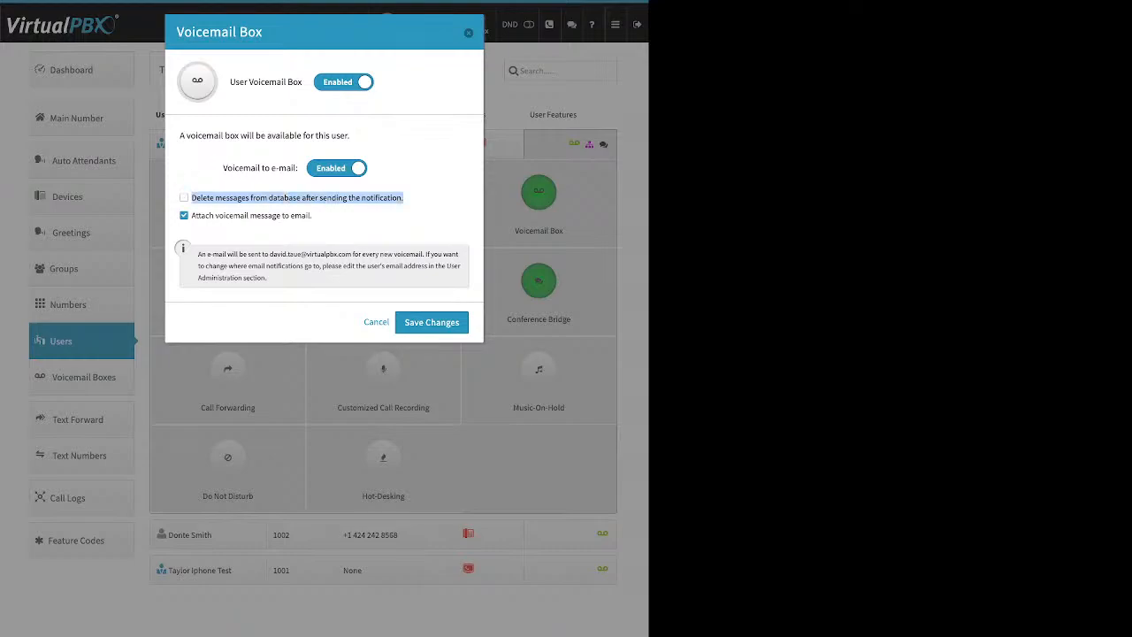
{"action": "left_click", "coordinate": [184, 198]}
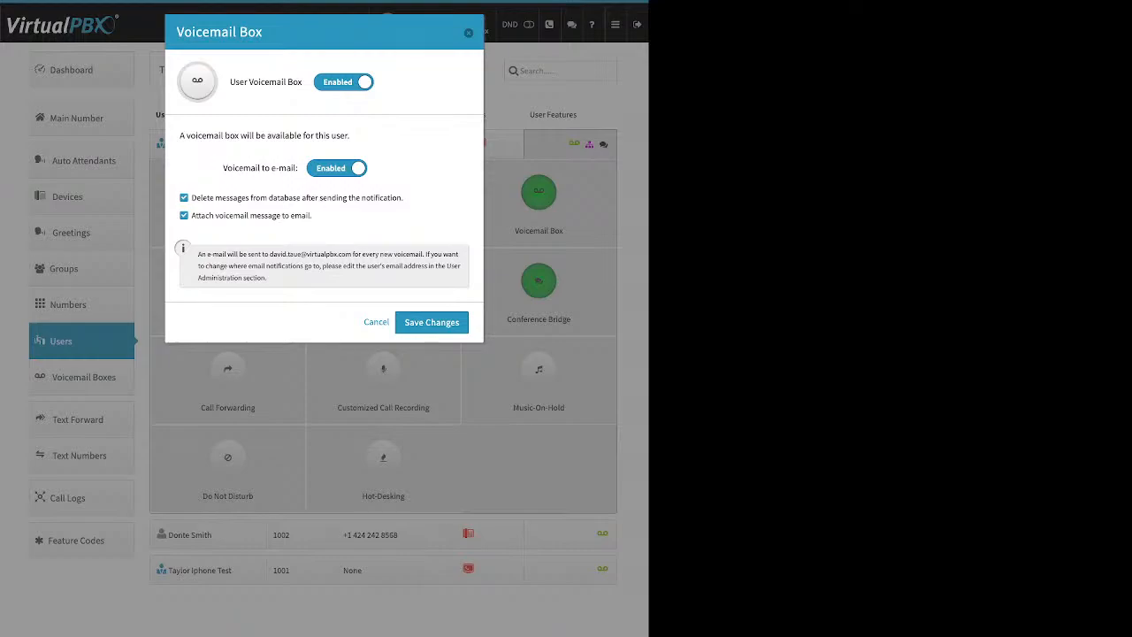
{"action": "left_click", "coordinate": [469, 33]}
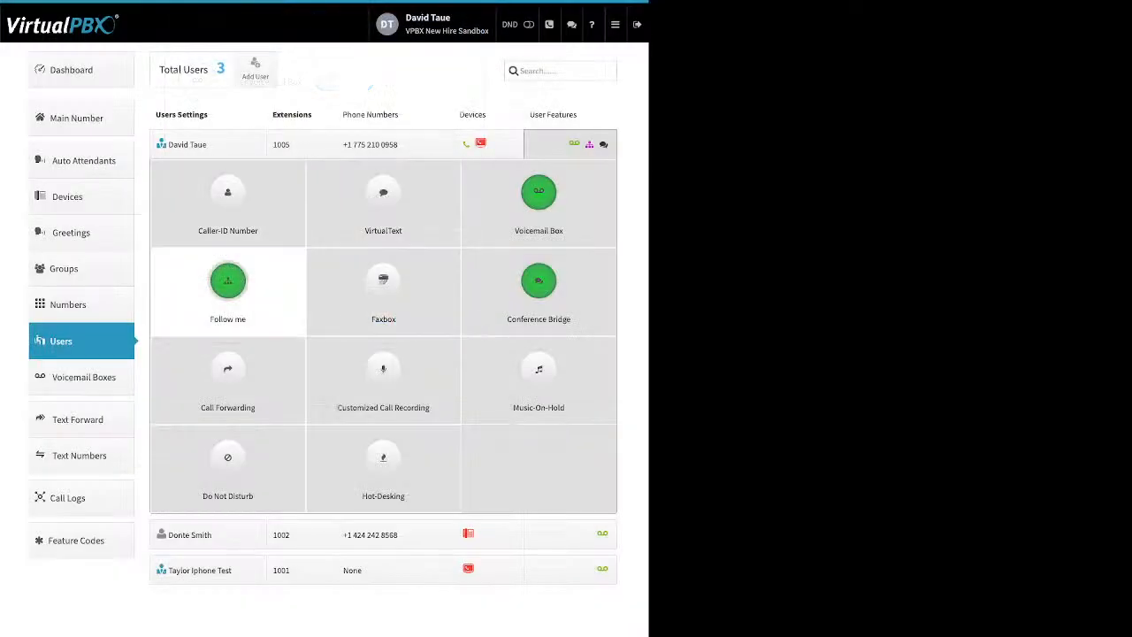
Step: Open the Follow me settings of extension 1005, try Do not ring on both devices, and let NH web ring again
{"action": "left_click", "coordinate": [227, 283]}
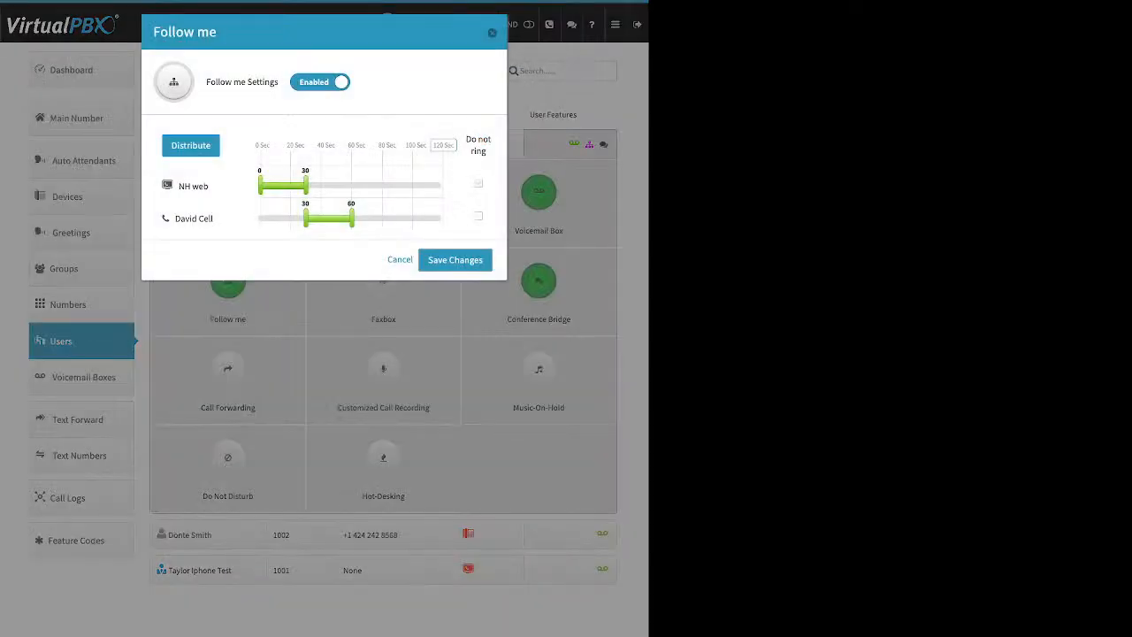
{"action": "left_click", "coordinate": [478, 183]}
{"action": "left_click", "coordinate": [479, 215]}
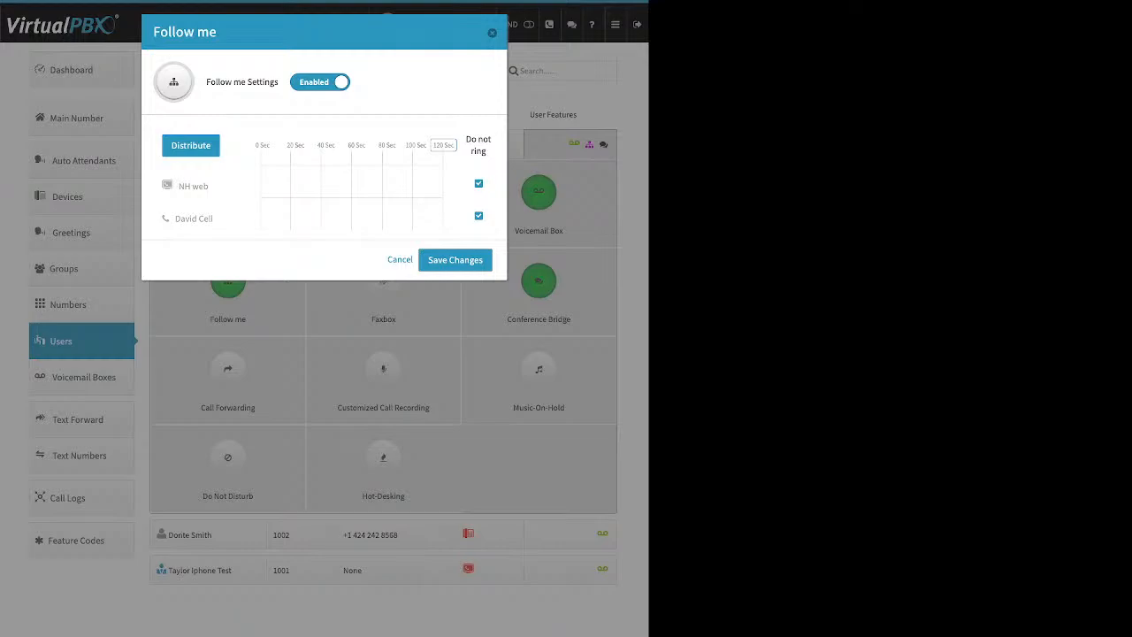
{"action": "left_click", "coordinate": [477, 183]}
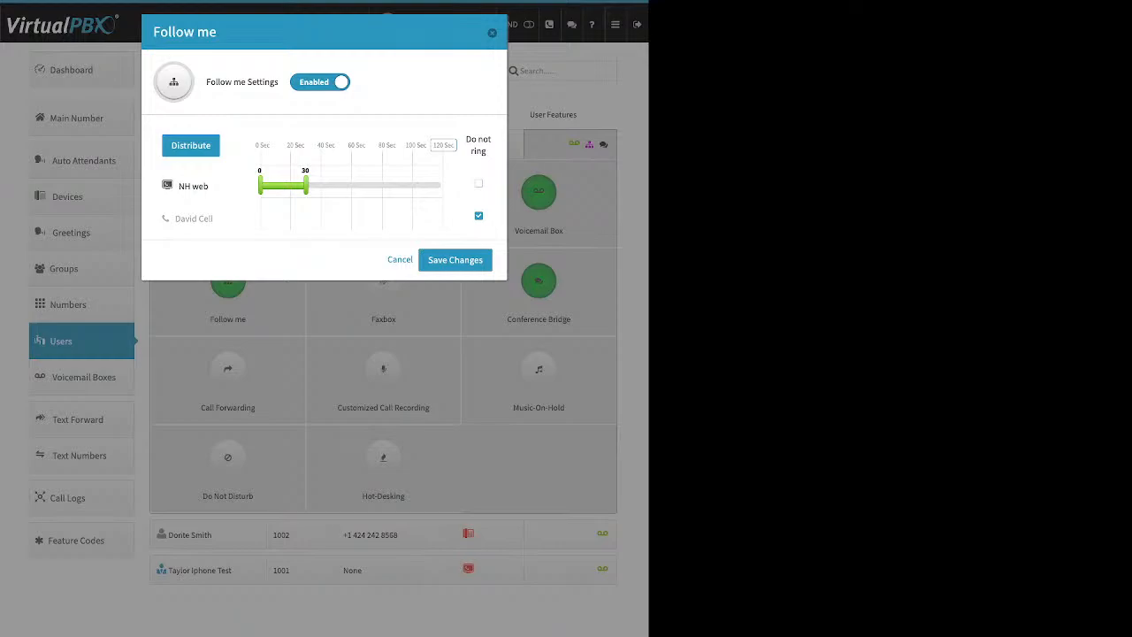
Step: Restore ringing for the cell phone, and set the ring windows to 0–31 seconds for NH web and 0–63 seconds for the cell phone
{"action": "left_click_drag", "start_coordinate": [306, 185], "coordinate": [261, 185]}
{"action": "left_click", "coordinate": [478, 216]}
{"action": "left_click_drag", "start_coordinate": [351, 217], "coordinate": [306, 217]}
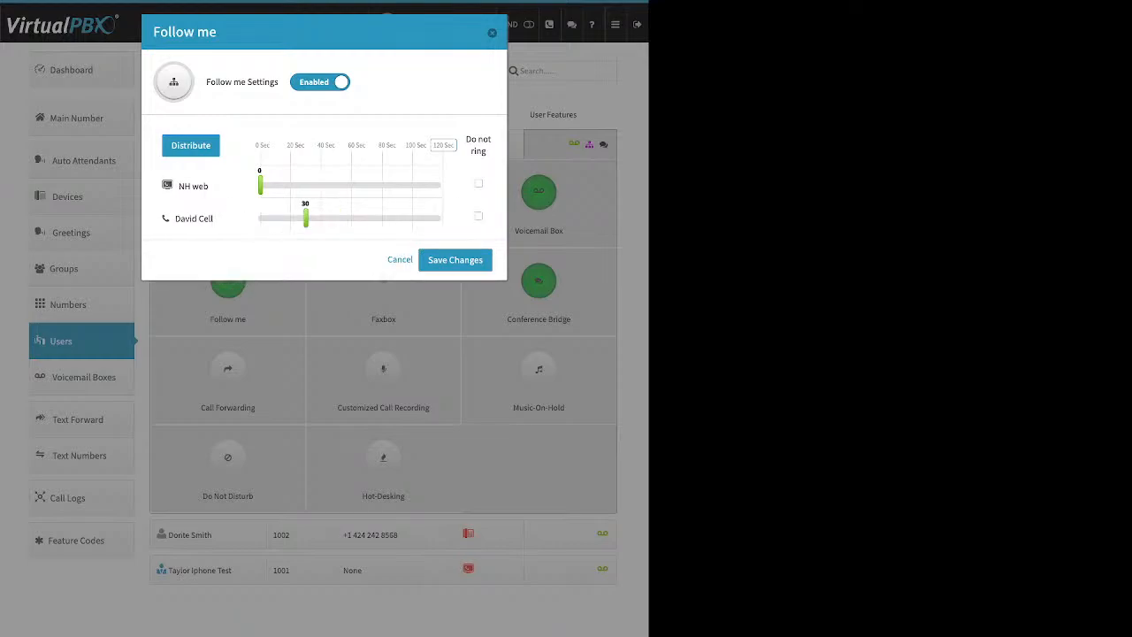
{"action": "left_click_drag", "start_coordinate": [306, 217], "coordinate": [260, 218]}
{"action": "left_click_drag", "start_coordinate": [261, 185], "coordinate": [357, 218]}
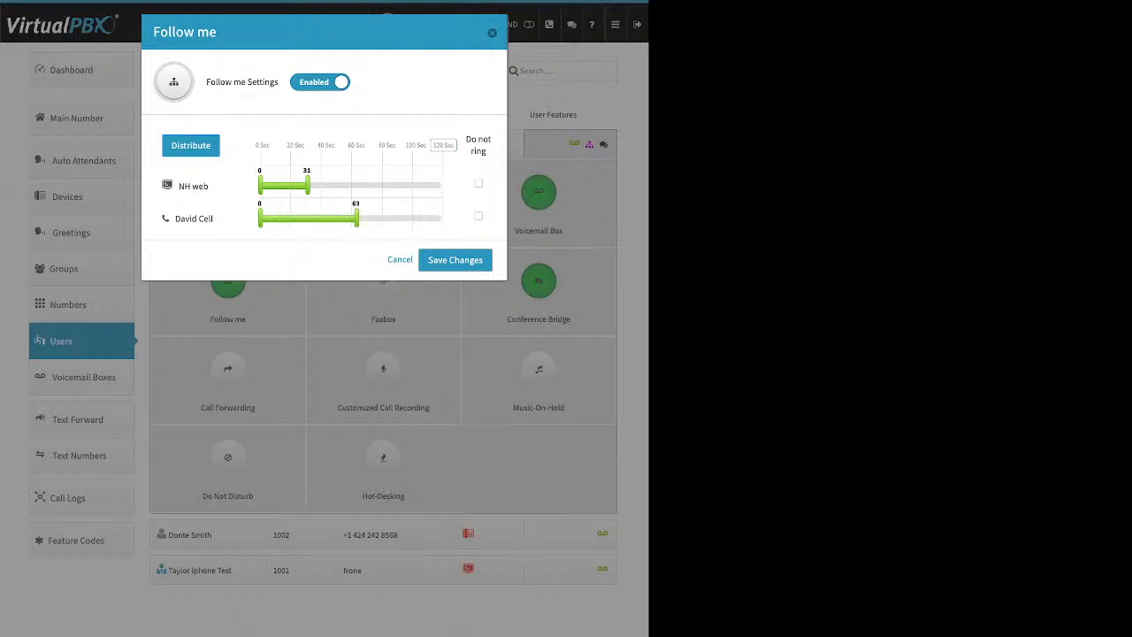
Step: Set the Follow me timeline length to 60 seconds and distribute the ring times across both devices
{"action": "left_click", "coordinate": [443, 145]}
{"action": "type", "text": "60"}
{"action": "key", "text": "Return"}
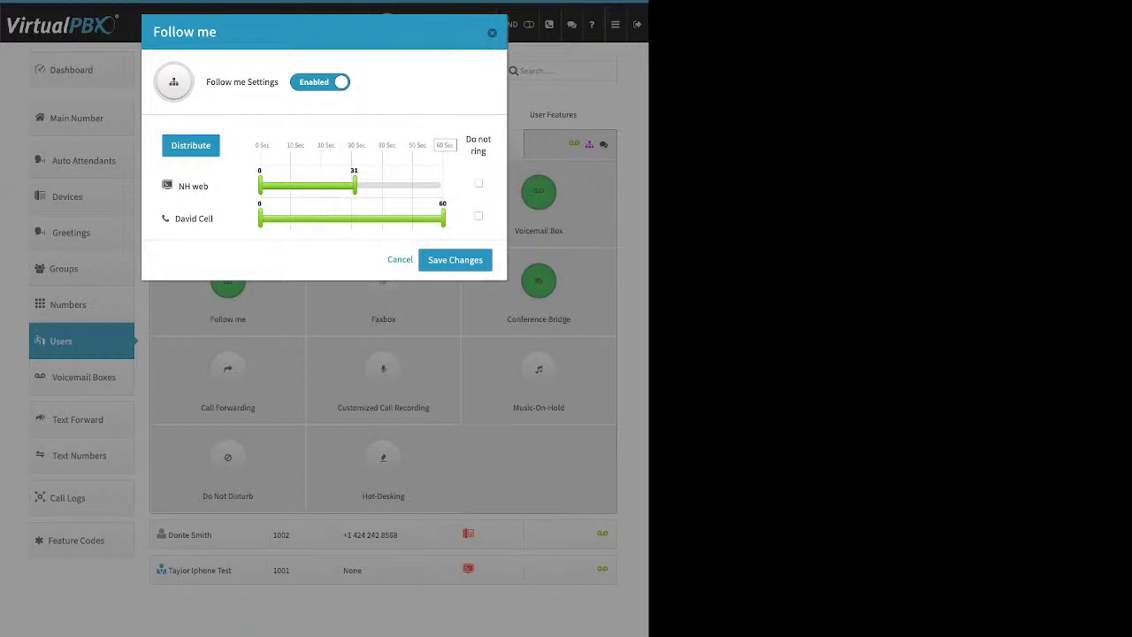
{"action": "left_click", "coordinate": [190, 145]}
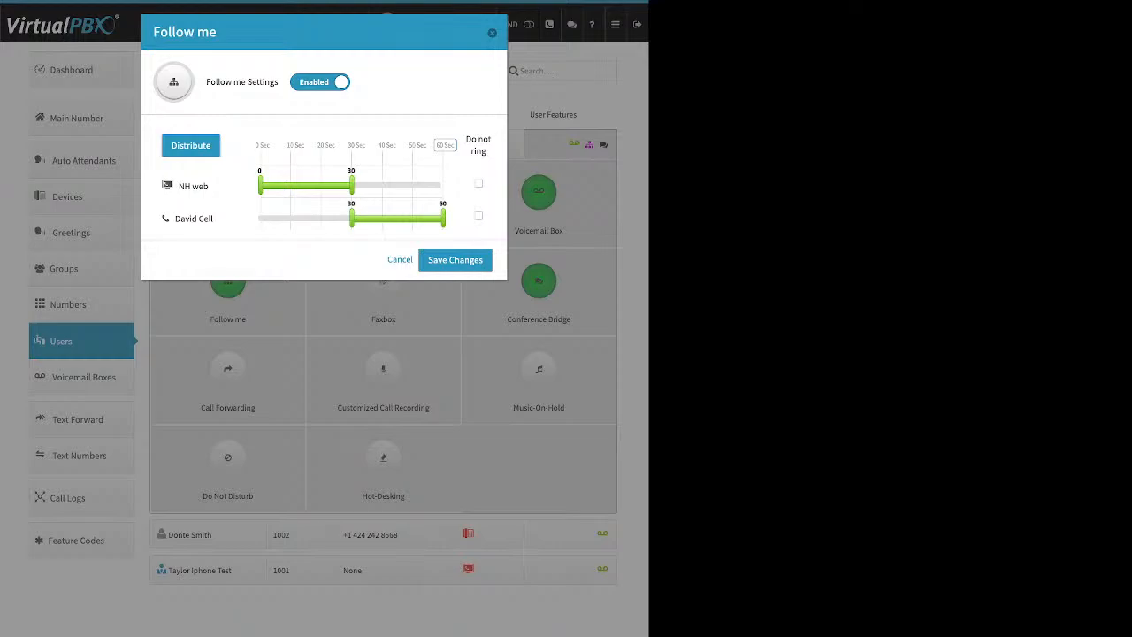
Step: Move the cell phone ahead of NH web in the ring order, redistribute the ring times, and save the Follow me changes
{"action": "left_click_drag", "start_coordinate": [194, 219], "coordinate": [194, 185]}
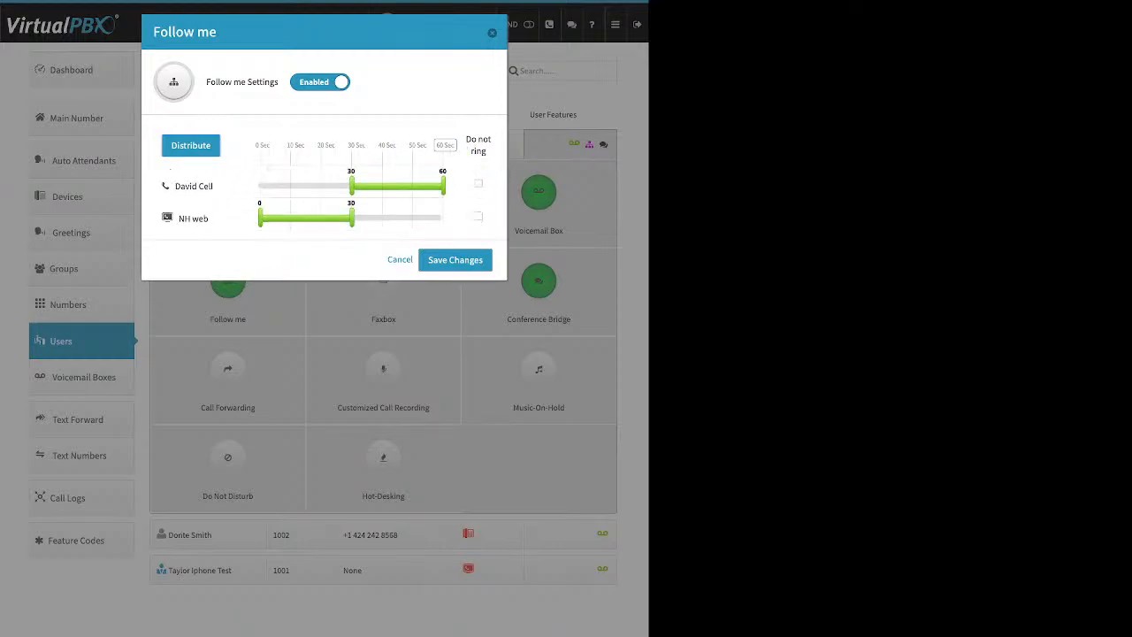
{"action": "left_click", "coordinate": [191, 145]}
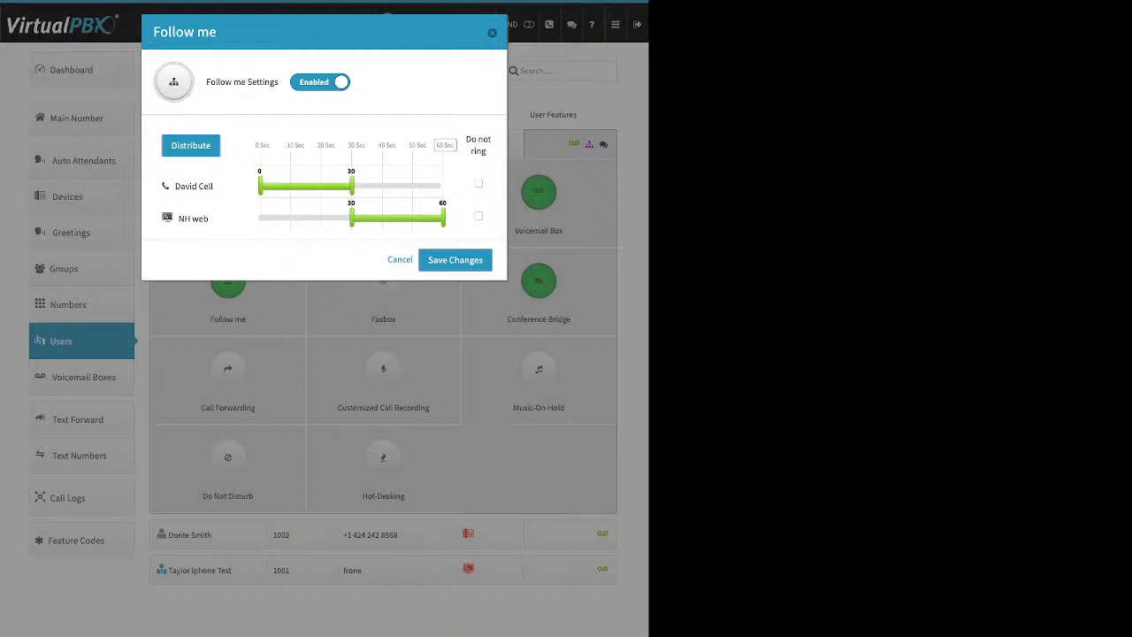
{"action": "left_click", "coordinate": [455, 260]}
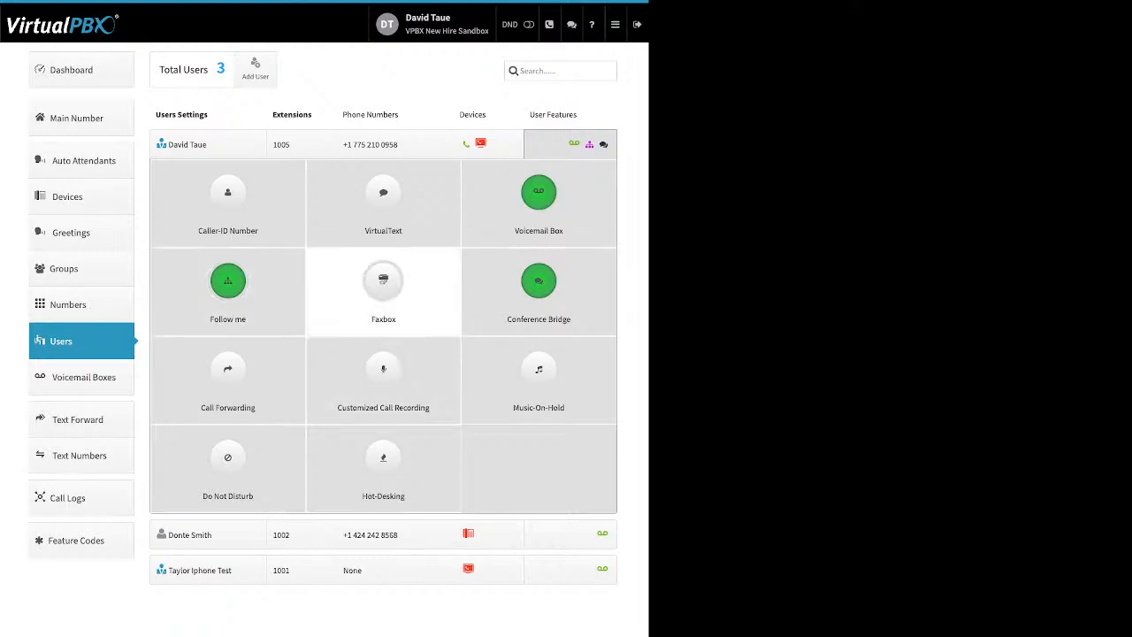
Step: Switch on Faxbox for extension 1005 to review its Fax to Email and Email to Fax settings, and leave without saving
{"action": "left_click", "coordinate": [383, 282]}
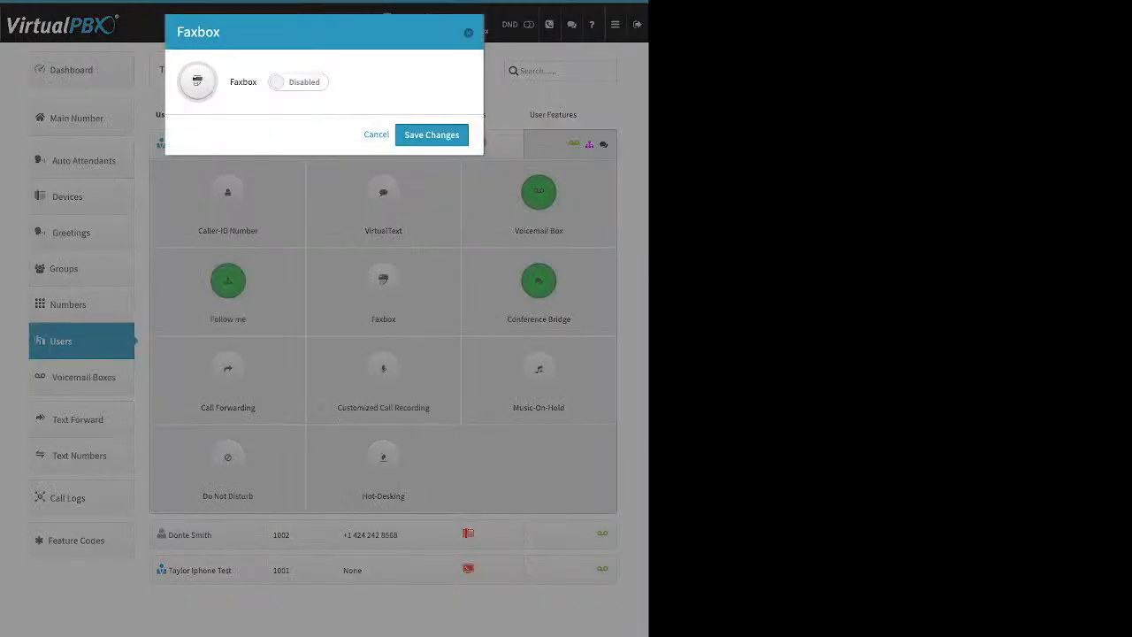
{"action": "left_click", "coordinate": [298, 81]}
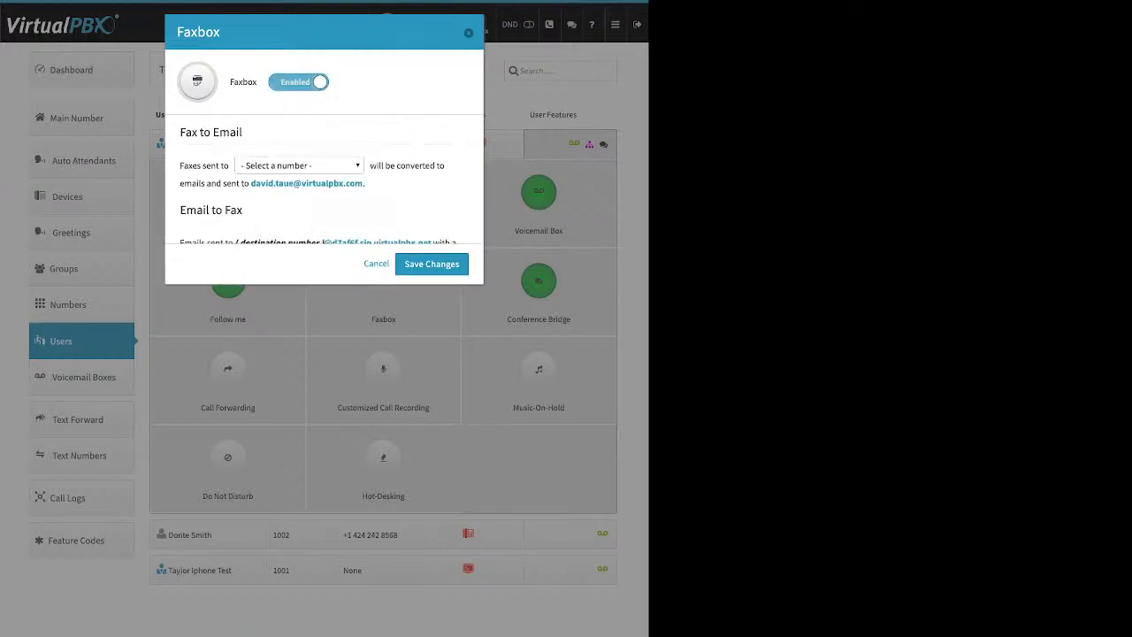
{"action": "left_click", "coordinate": [299, 168]}
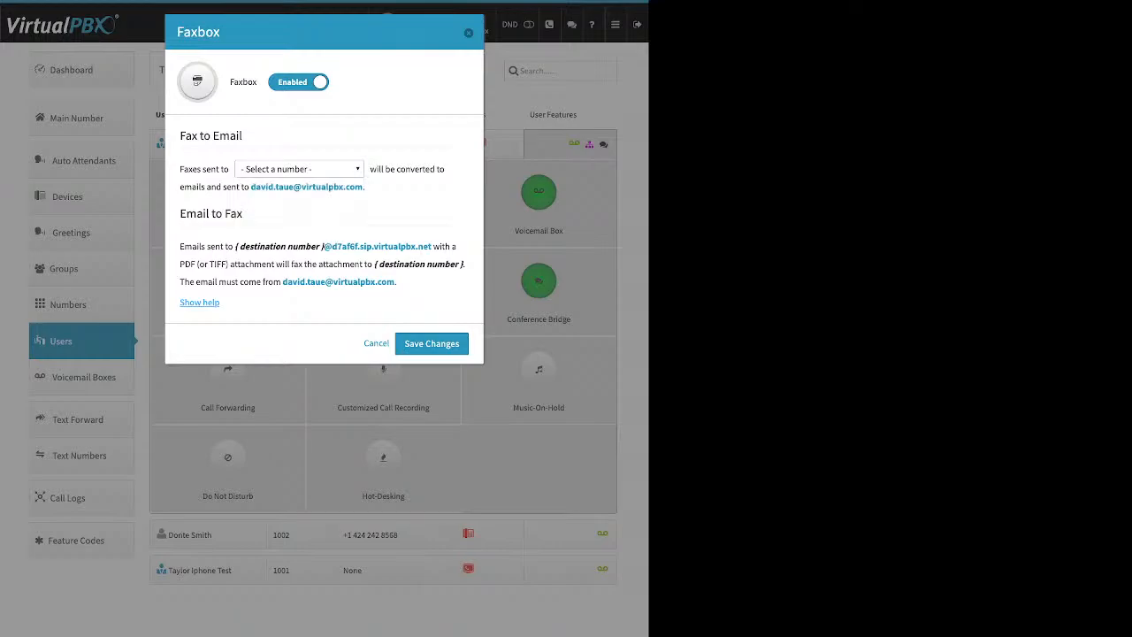
{"action": "left_click", "coordinate": [469, 32]}
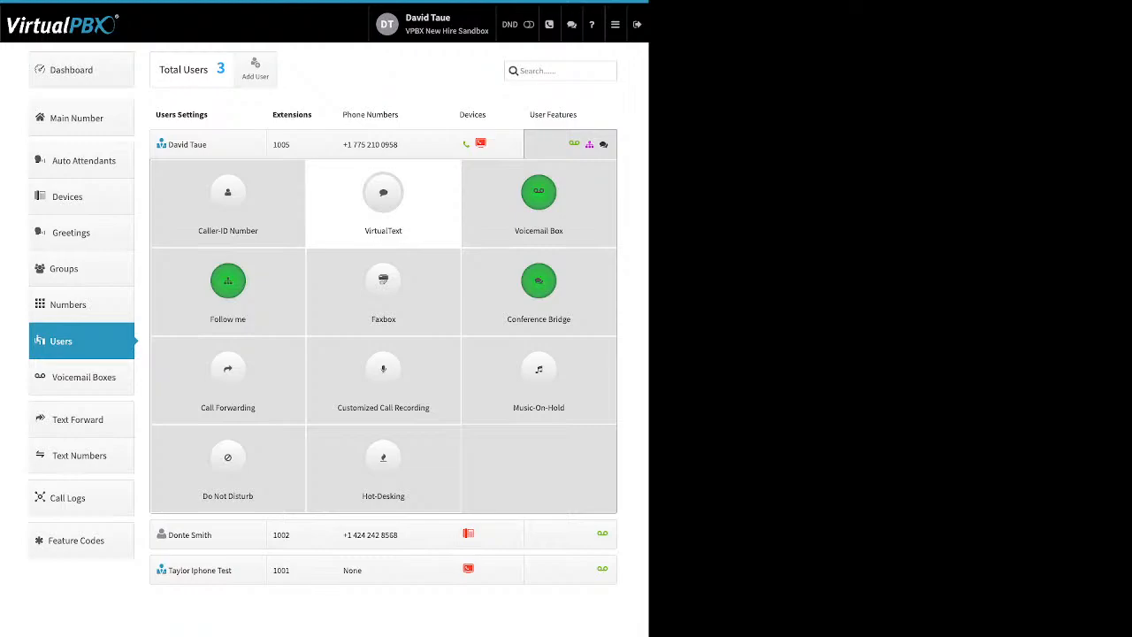
Step: Review the personal conference bridge of extension 1005, including its room number and room PIN fields, without changing anything
{"action": "left_click", "coordinate": [539, 282]}
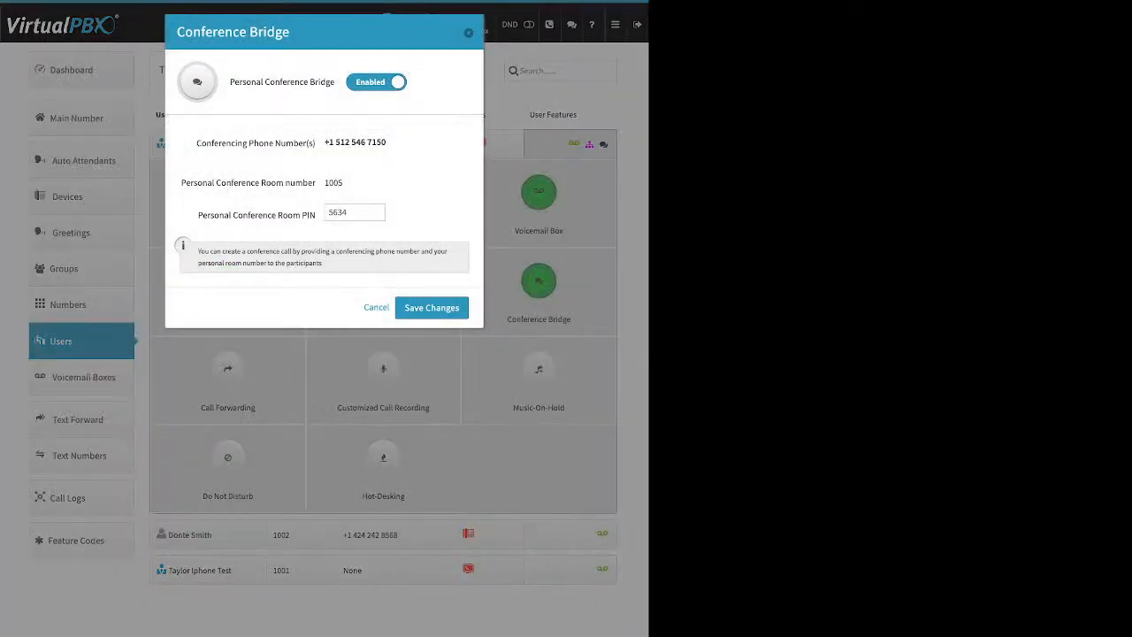
{"action": "left_click_drag", "start_coordinate": [198, 215], "coordinate": [302, 215]}
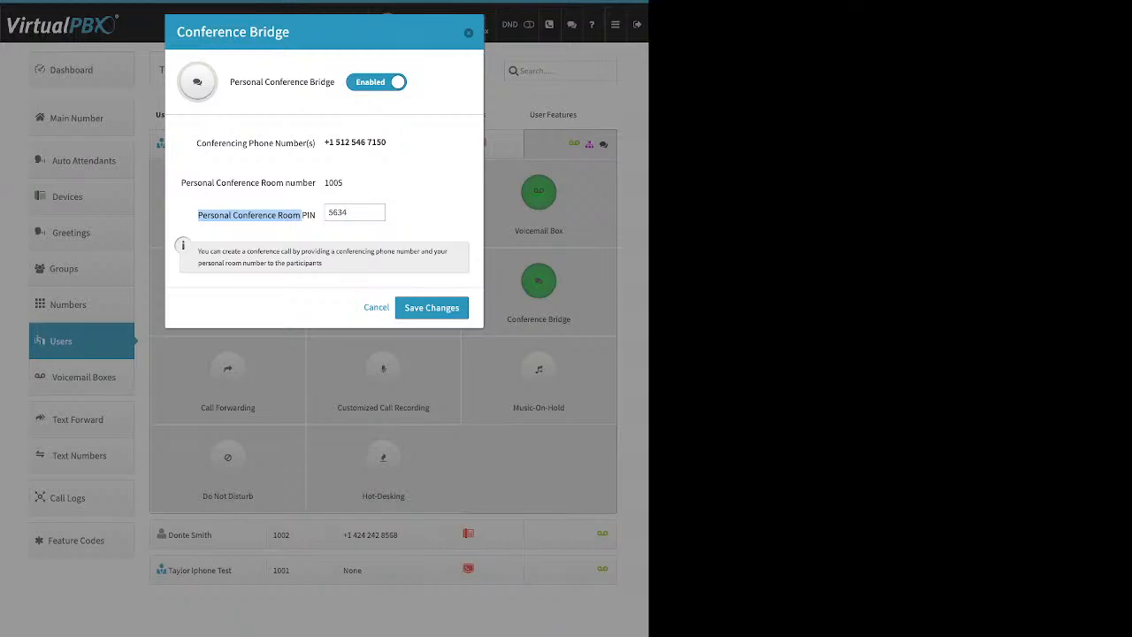
{"action": "left_click", "coordinate": [469, 33]}
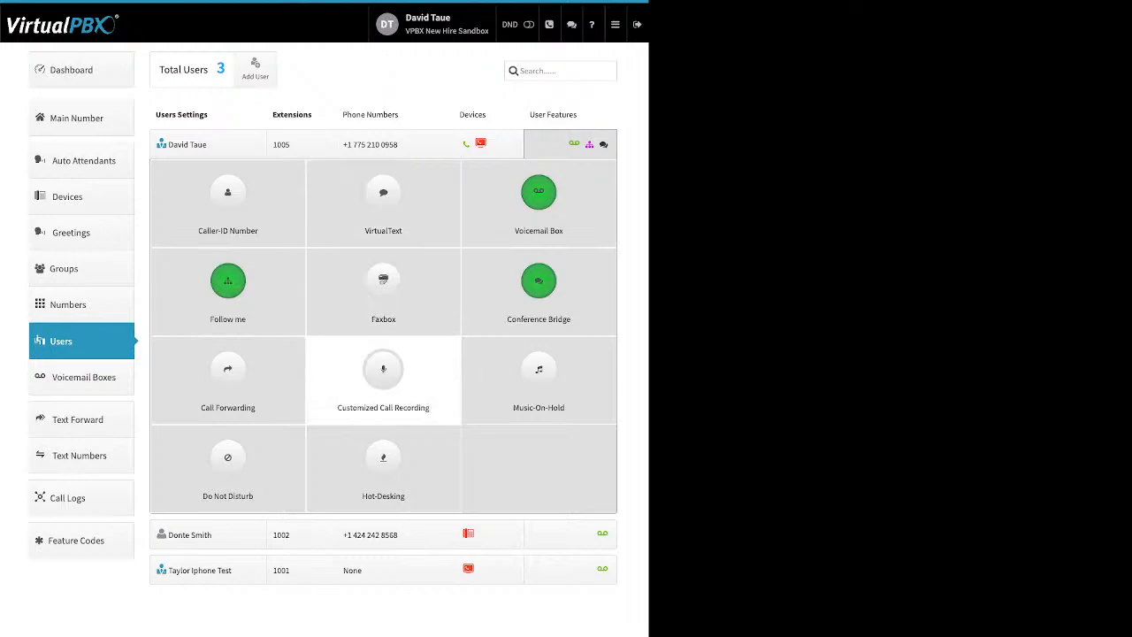
Step: Switch call forwarding for extension 1005 to Failover Mode to review forwarding to a mobile phone number, and leave without saving
{"action": "left_click", "coordinate": [228, 376]}
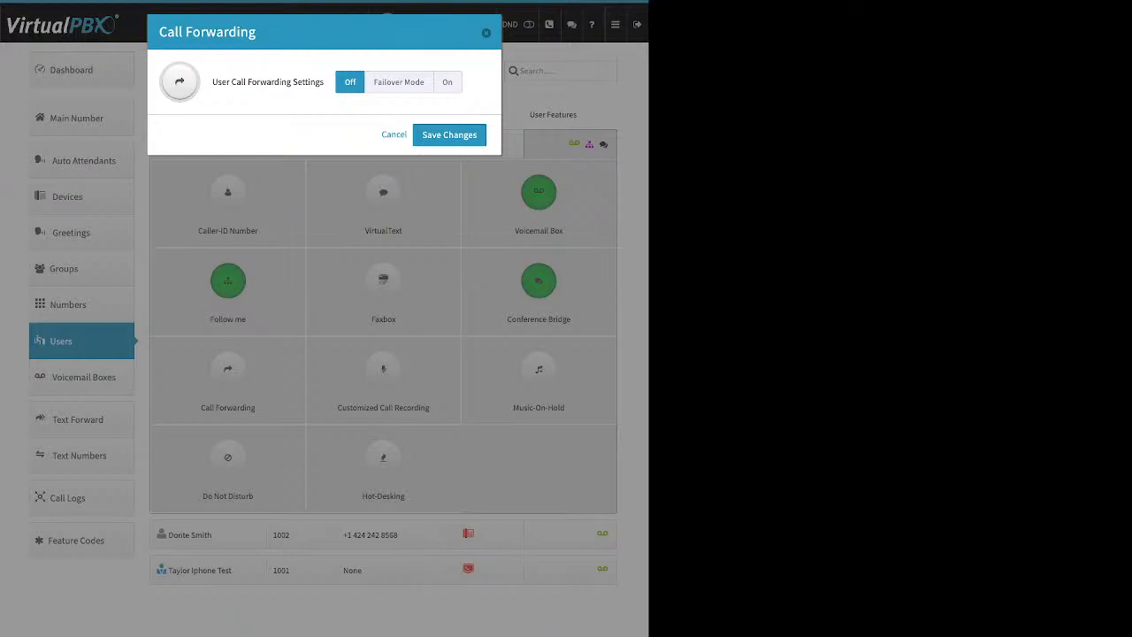
{"action": "left_click", "coordinate": [398, 82]}
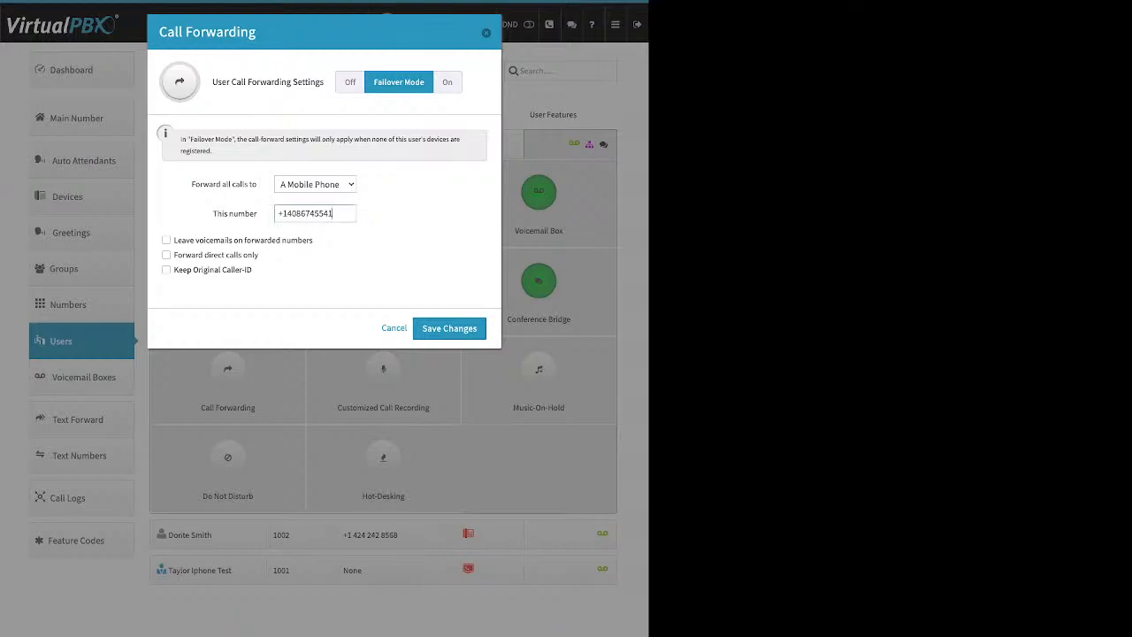
{"action": "triple_click", "coordinate": [310, 213]}
{"action": "left_click", "coordinate": [317, 214]}
{"action": "key", "text": "Escape"}
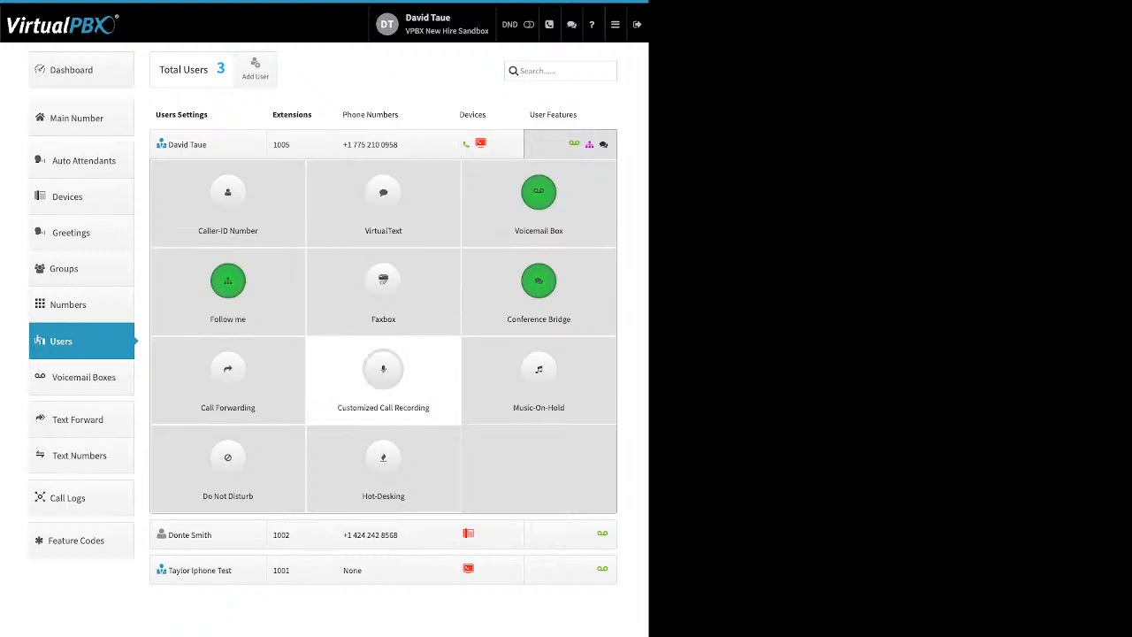
Step: Enable customized call recording for extension 1005 and examine its inbound and outbound, internal and external call settings
{"action": "left_click", "coordinate": [383, 371]}
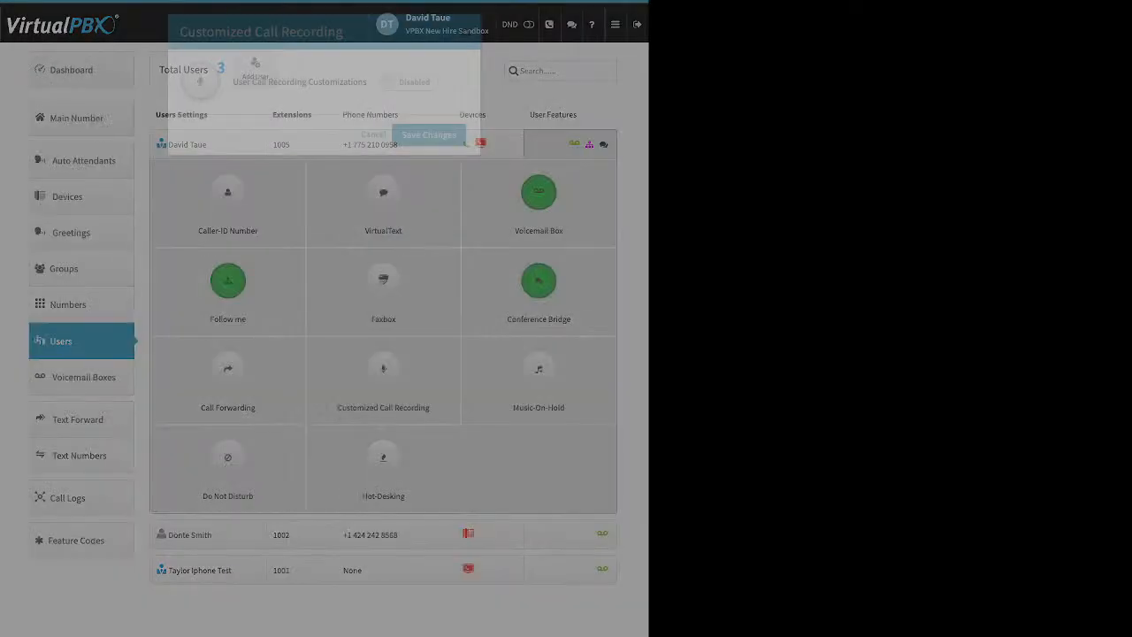
{"action": "left_click", "coordinate": [408, 81]}
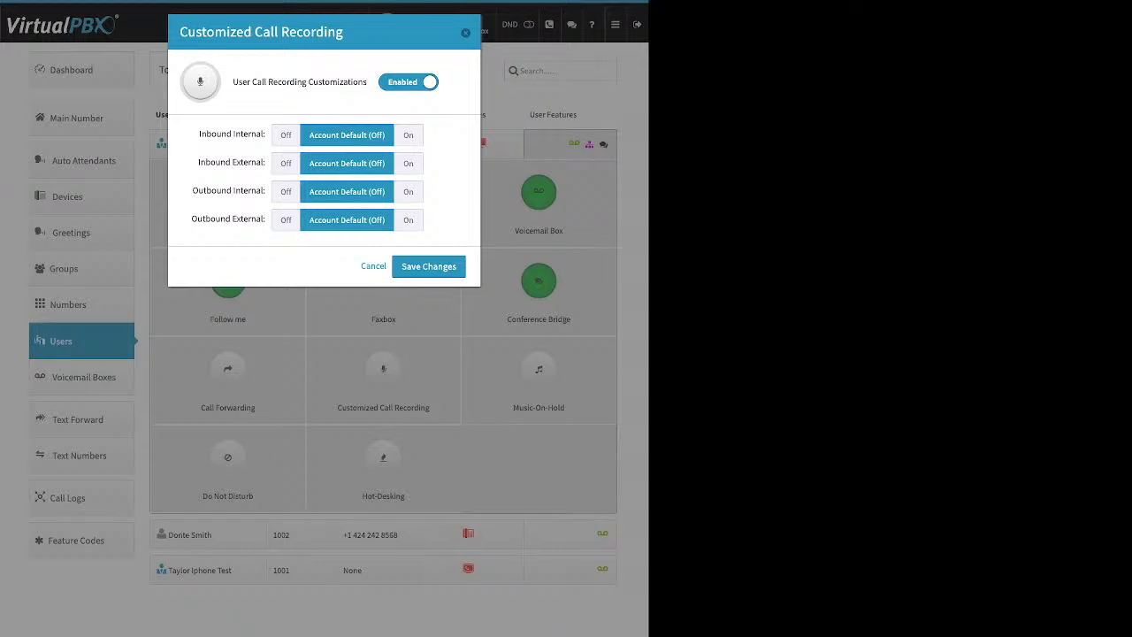
{"action": "left_click_drag", "start_coordinate": [266, 134], "coordinate": [198, 134]}
{"action": "left_click_drag", "start_coordinate": [198, 162], "coordinate": [265, 162]}
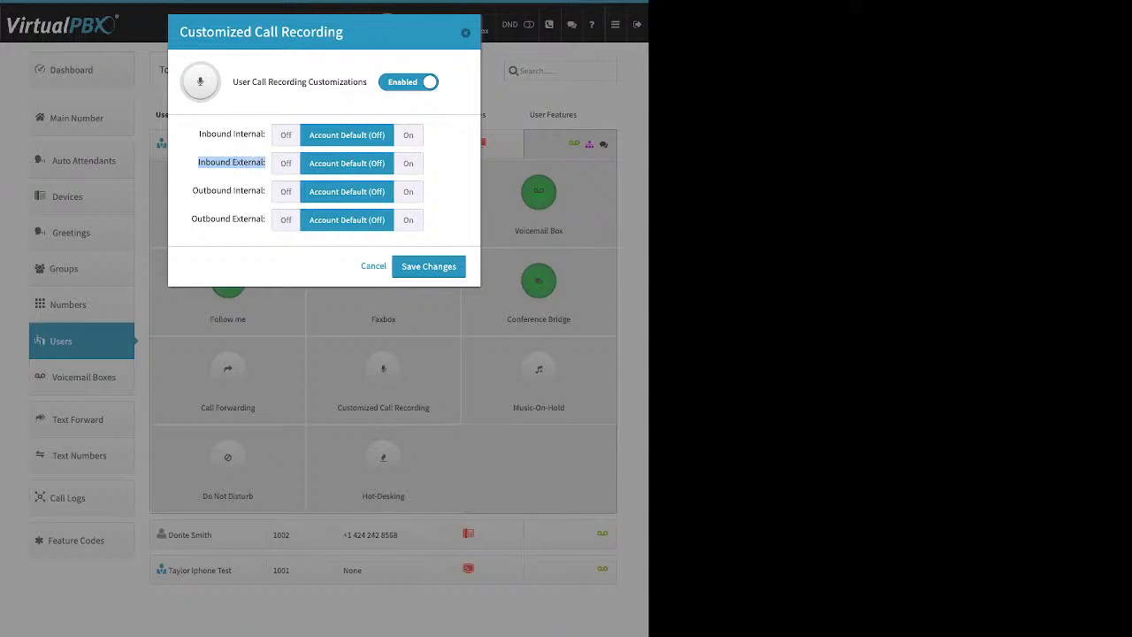
{"action": "left_click_drag", "start_coordinate": [193, 190], "coordinate": [264, 191]}
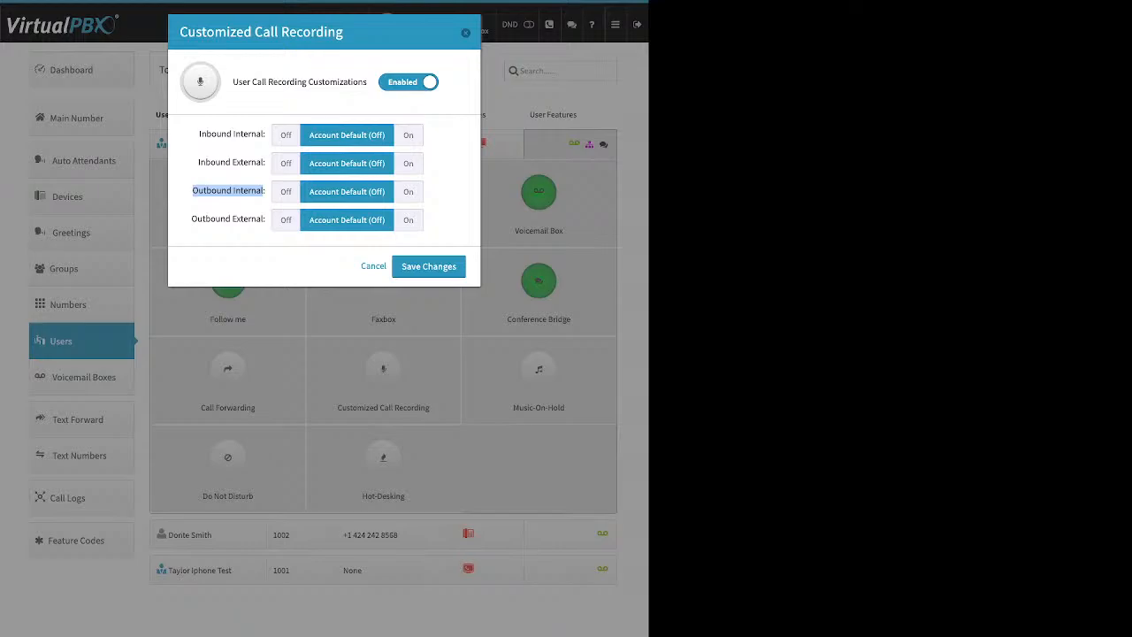
{"action": "left_click_drag", "start_coordinate": [191, 219], "coordinate": [266, 218]}
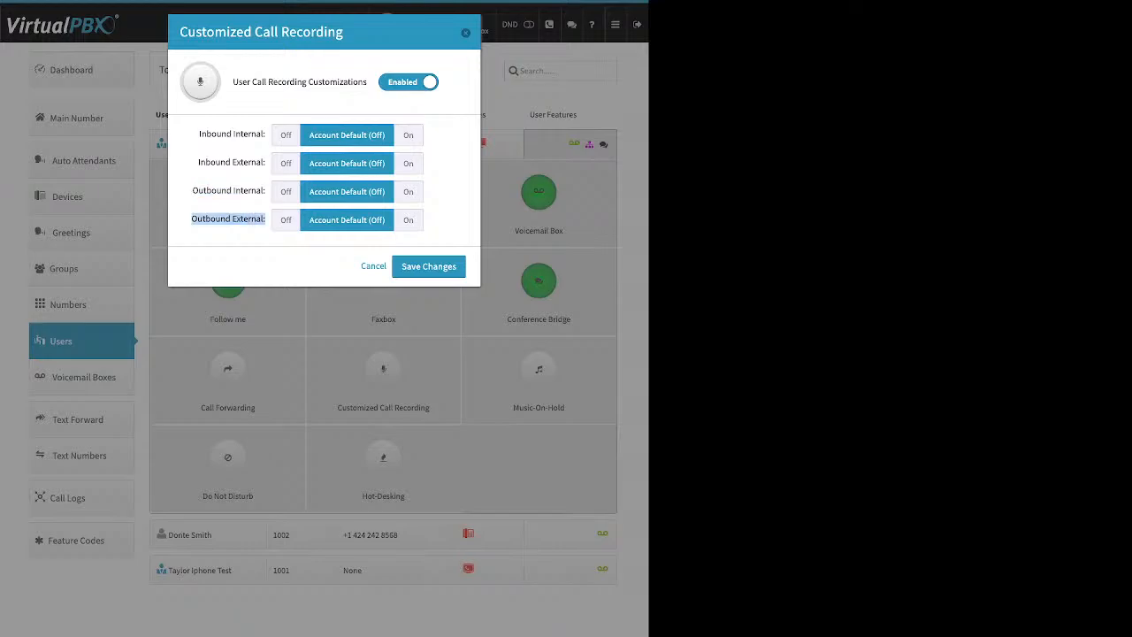
Step: Set recording to On for inbound internal, inbound external, outbound internal and outbound external calls
{"action": "left_click", "coordinate": [408, 219]}
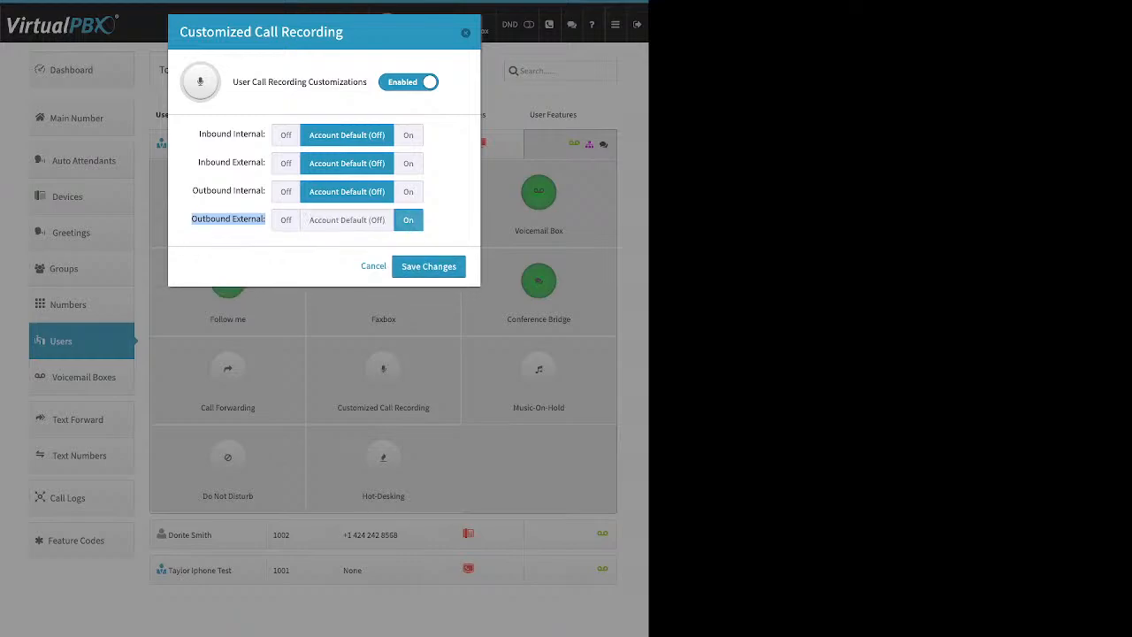
{"action": "left_click", "coordinate": [408, 163]}
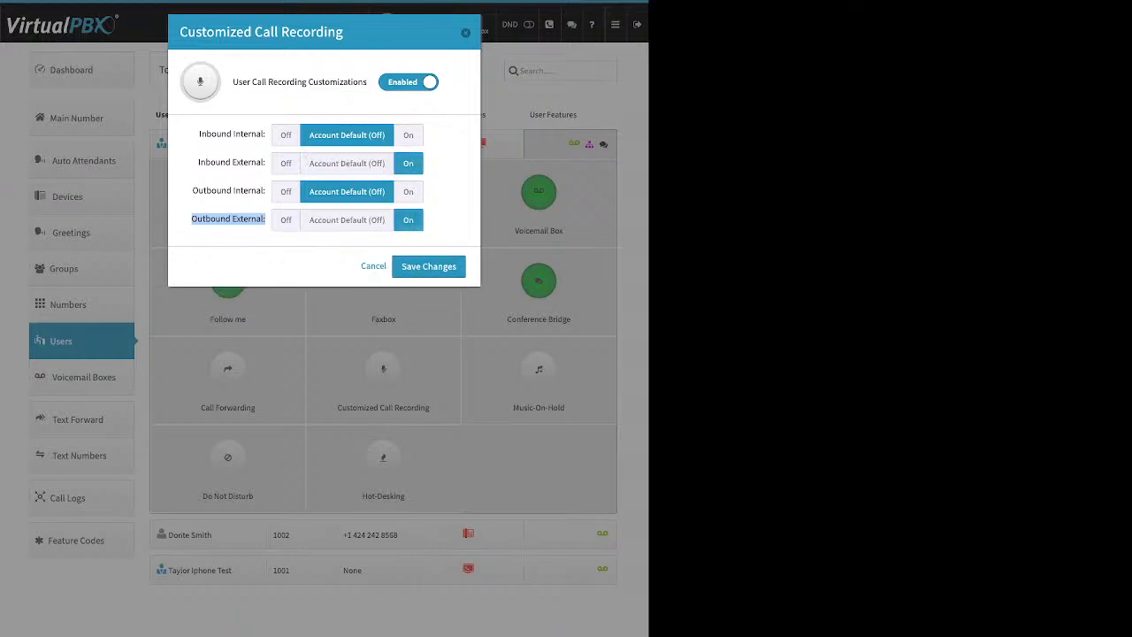
{"action": "left_click", "coordinate": [408, 135]}
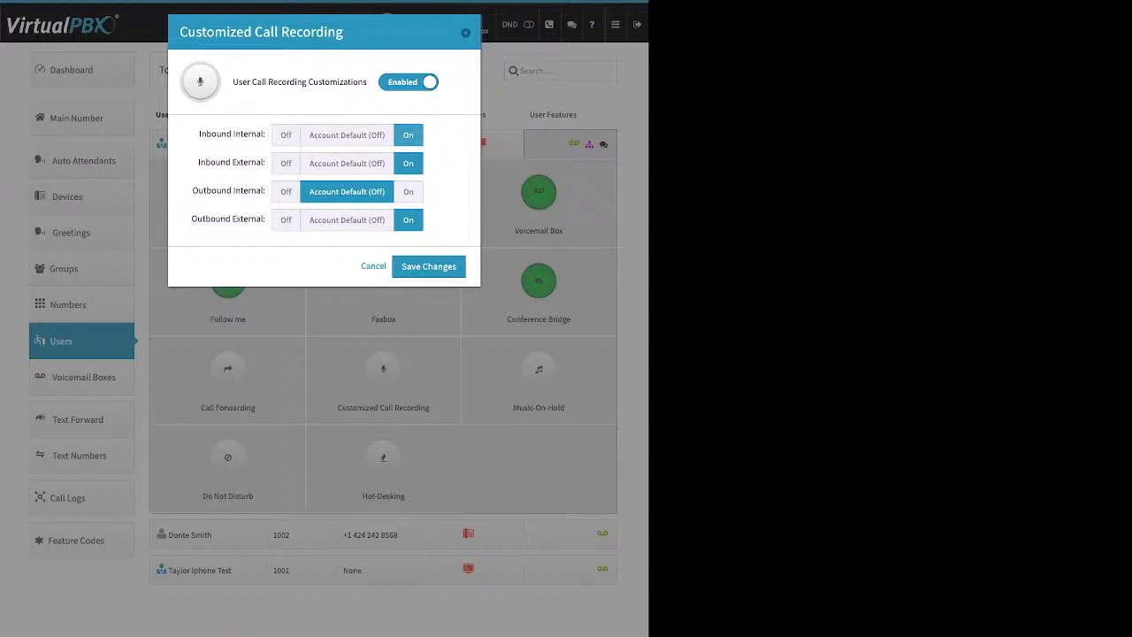
{"action": "left_click", "coordinate": [408, 191]}
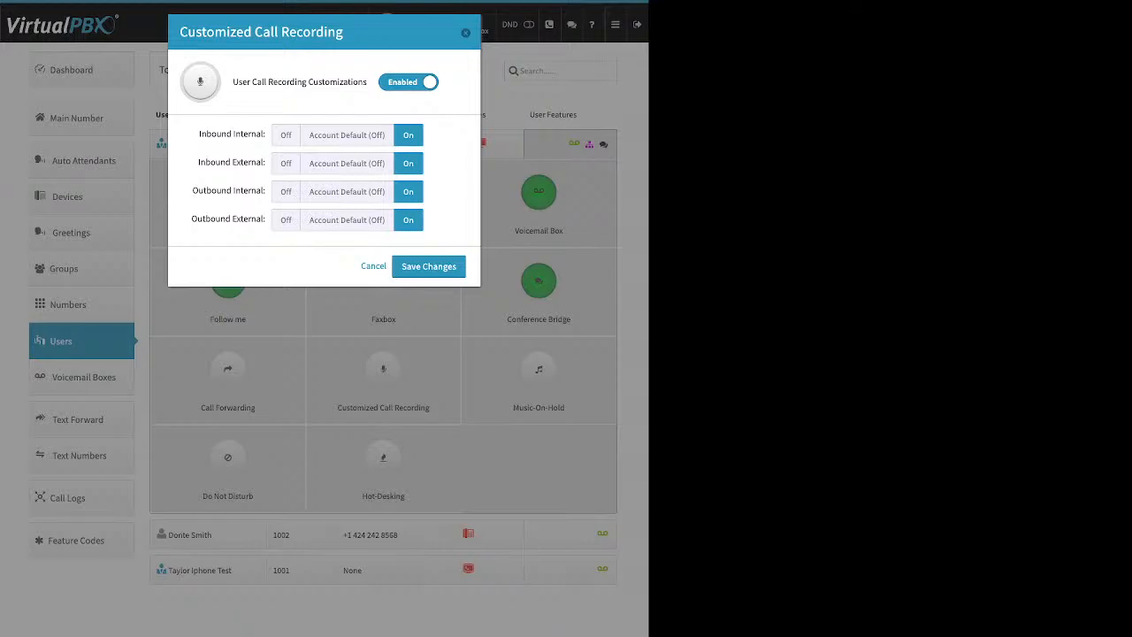
Step: Close the call recording settings and enable Music-On-Hold for extension 1005 to review its audio file upload option, leaving without saving
{"action": "left_click", "coordinate": [429, 266]}
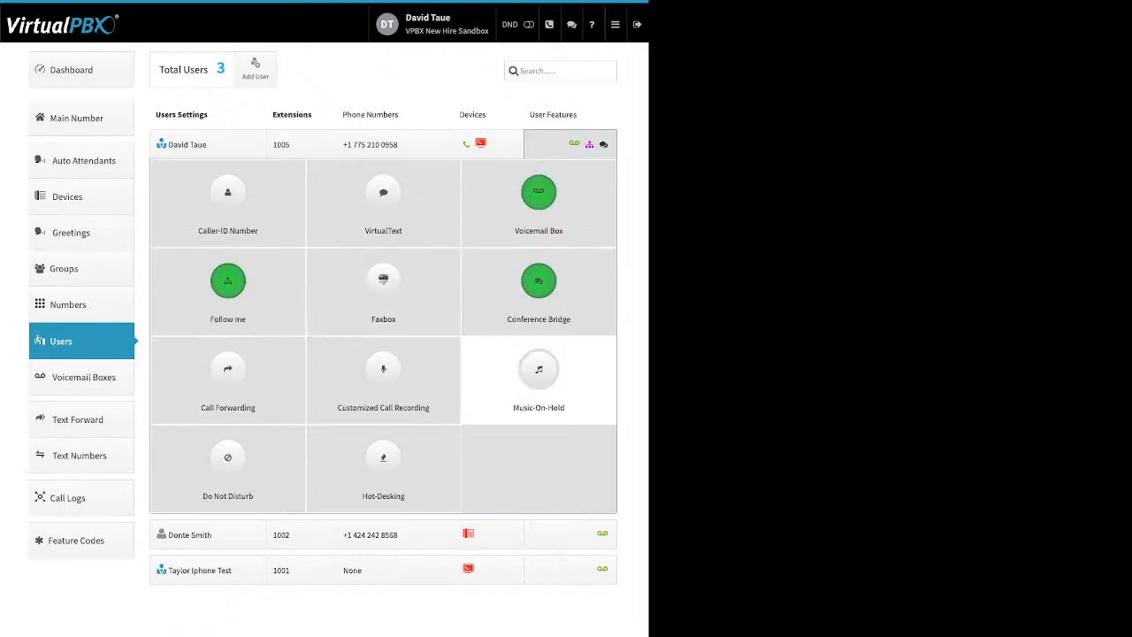
{"action": "left_click", "coordinate": [538, 376]}
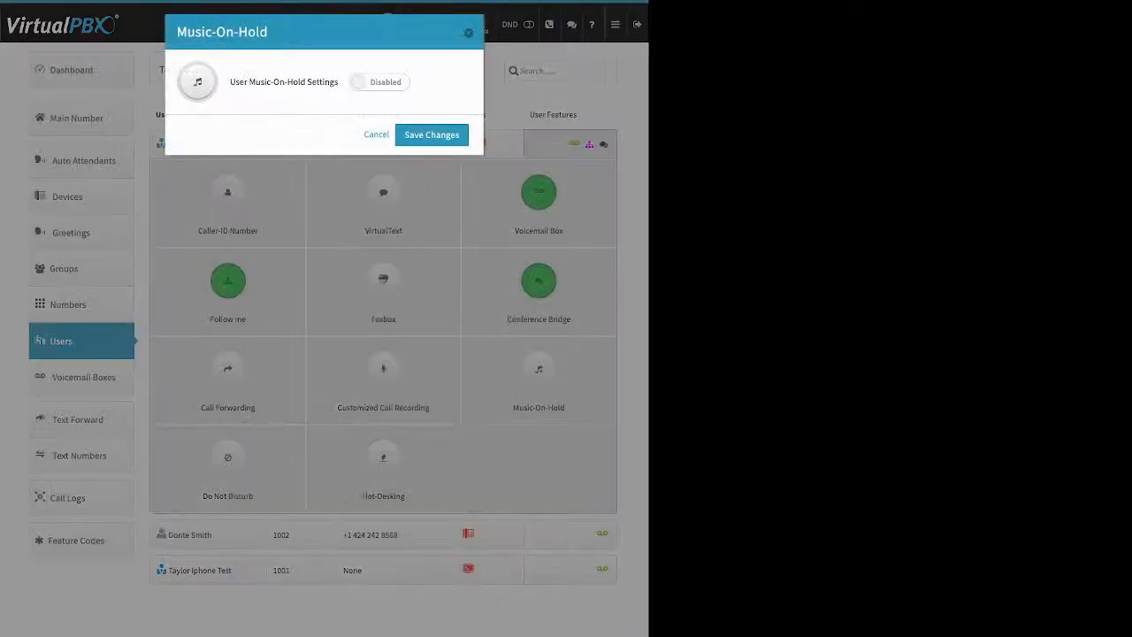
{"action": "left_click", "coordinate": [380, 81]}
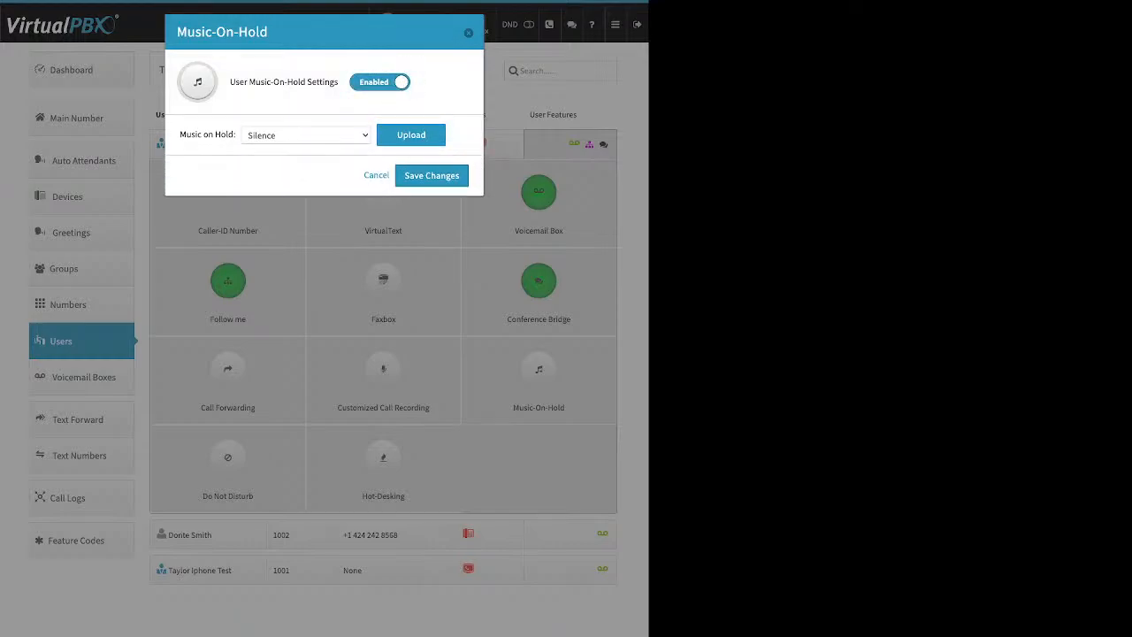
{"action": "left_click", "coordinate": [412, 135]}
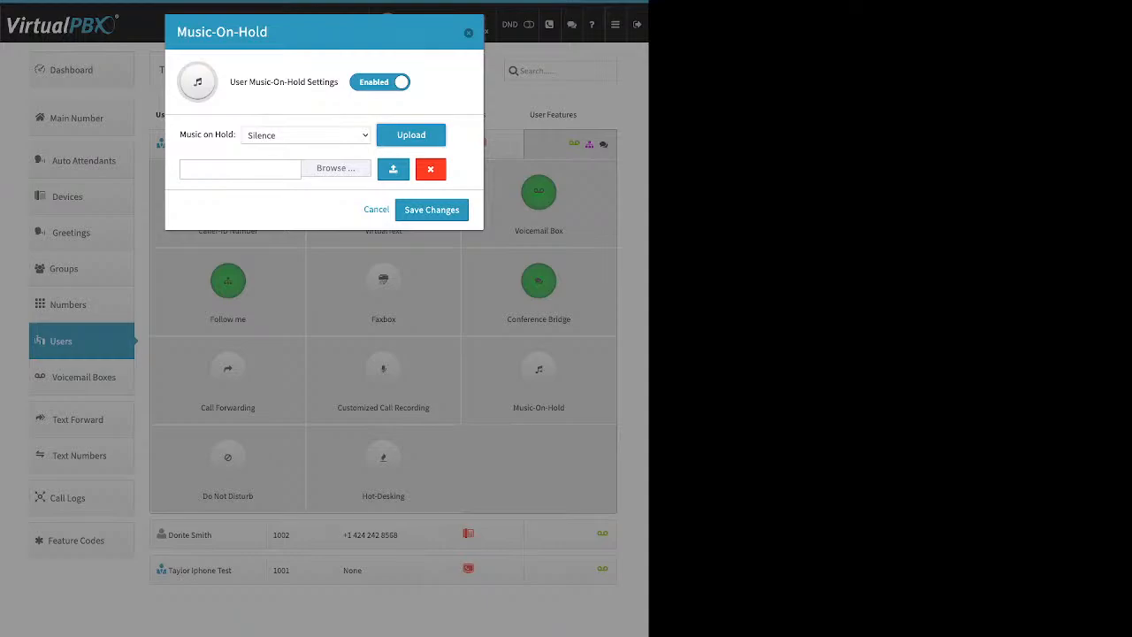
{"action": "left_click", "coordinate": [469, 32]}
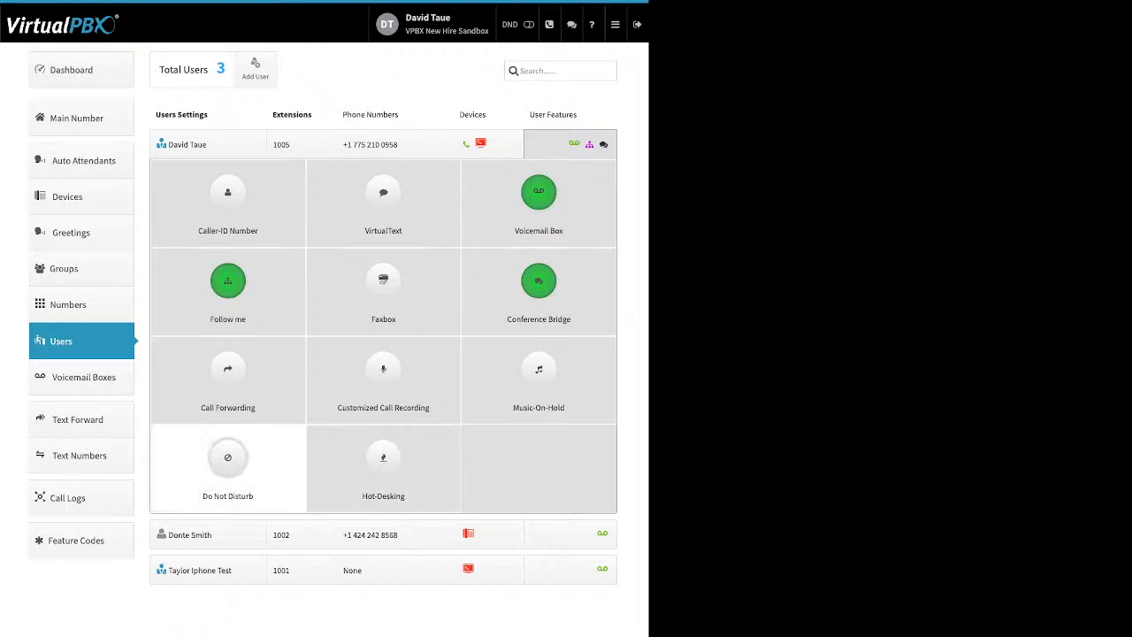
Step: Switch Do Not Disturb to Enabled for extension 1005 to review the setting, and leave without saving
{"action": "left_click", "coordinate": [227, 464]}
{"action": "left_click", "coordinate": [340, 82]}
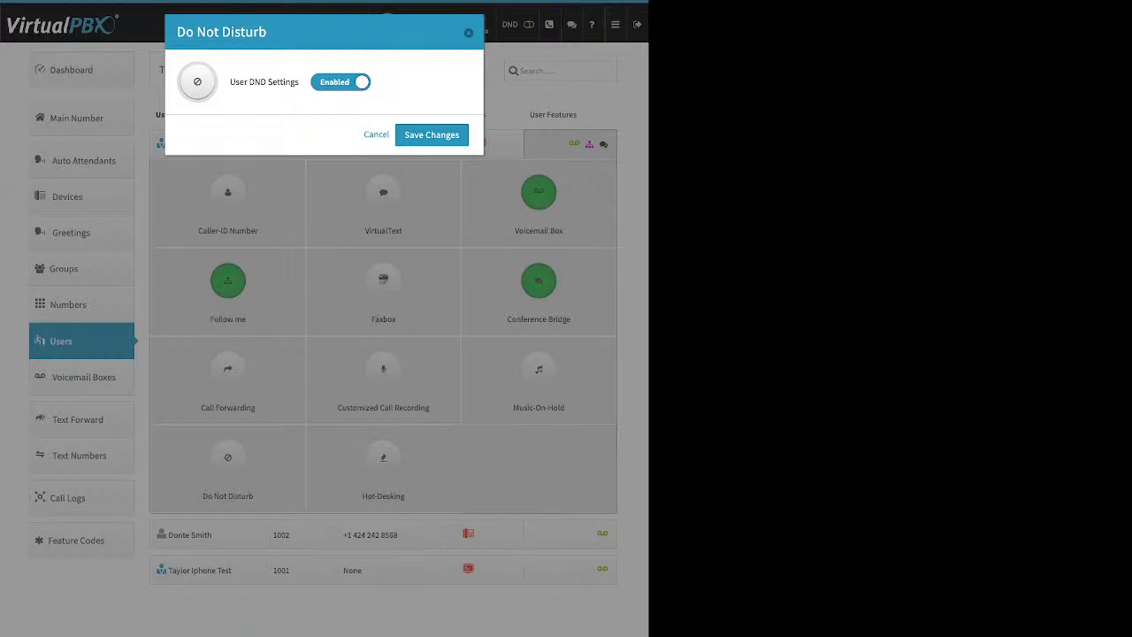
{"action": "left_click", "coordinate": [376, 134]}
Step: Enable Hot-Desking for extension 1005 to review its Hotdesk ID, PIN requirement and multiple-device login options, and leave without saving
{"action": "left_click", "coordinate": [383, 469]}
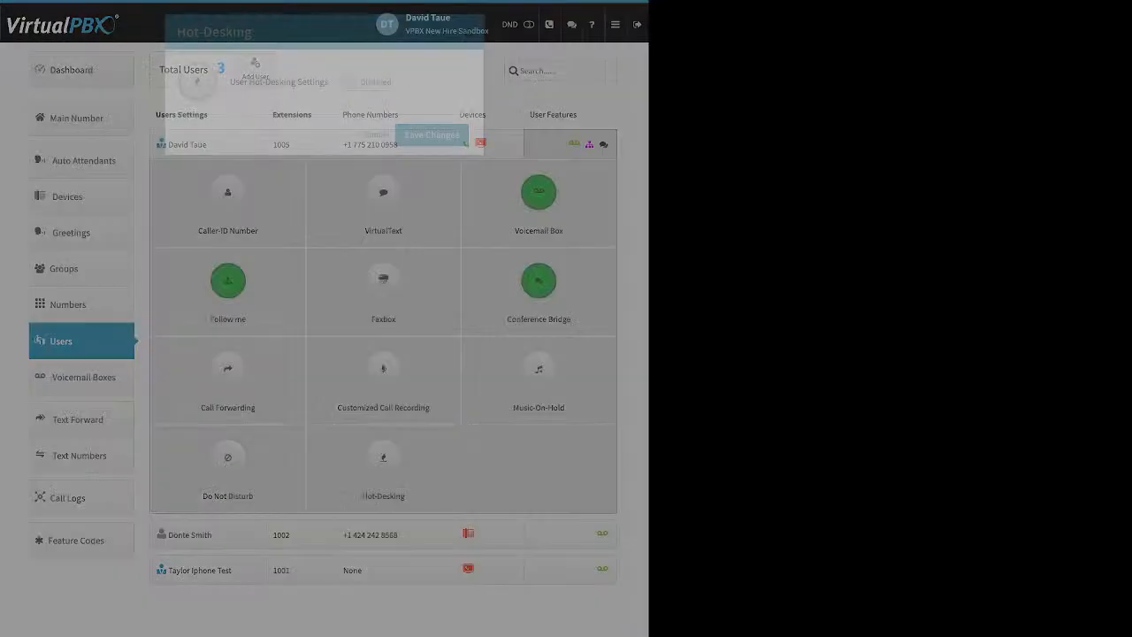
{"action": "left_click", "coordinate": [370, 82]}
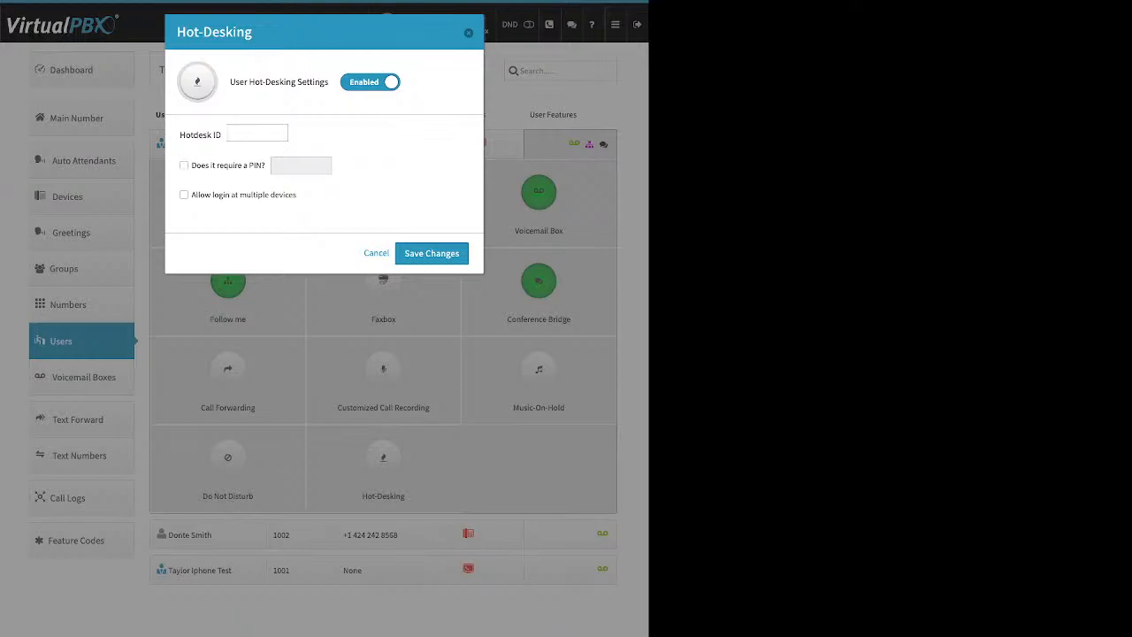
{"action": "left_click_drag", "start_coordinate": [179, 135], "coordinate": [221, 135]}
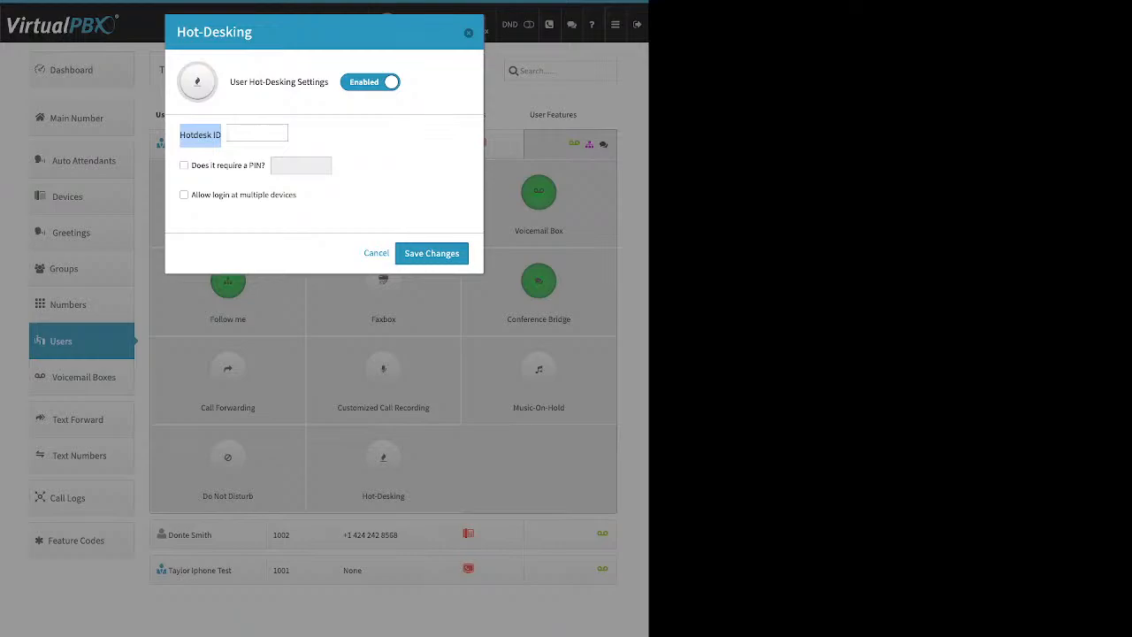
{"action": "left_click", "coordinate": [184, 165]}
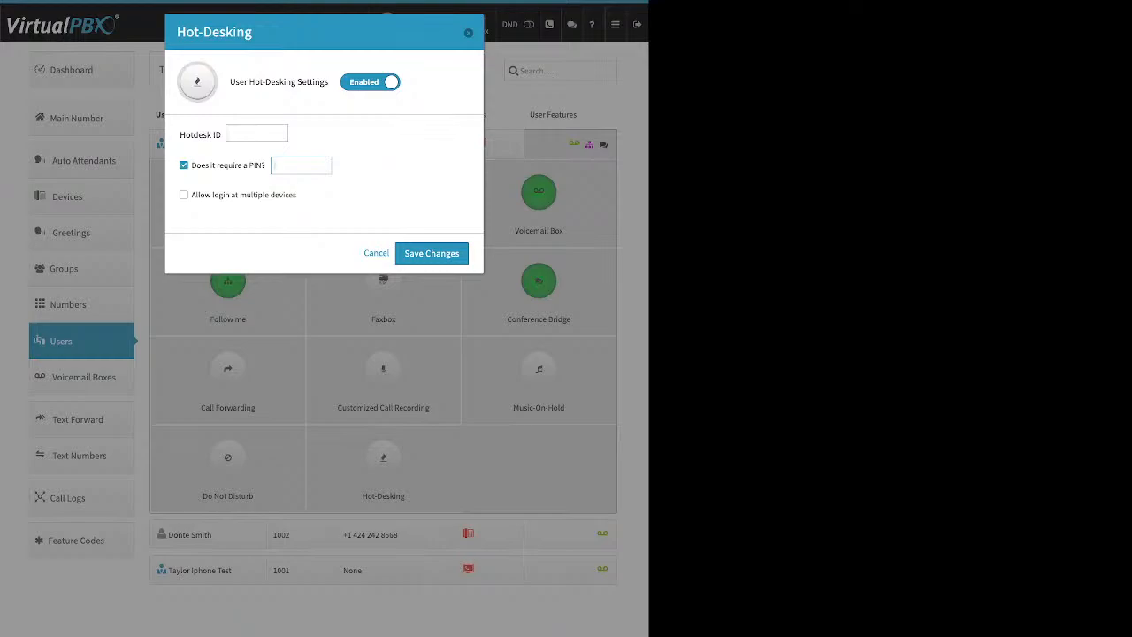
{"action": "left_click", "coordinate": [184, 165]}
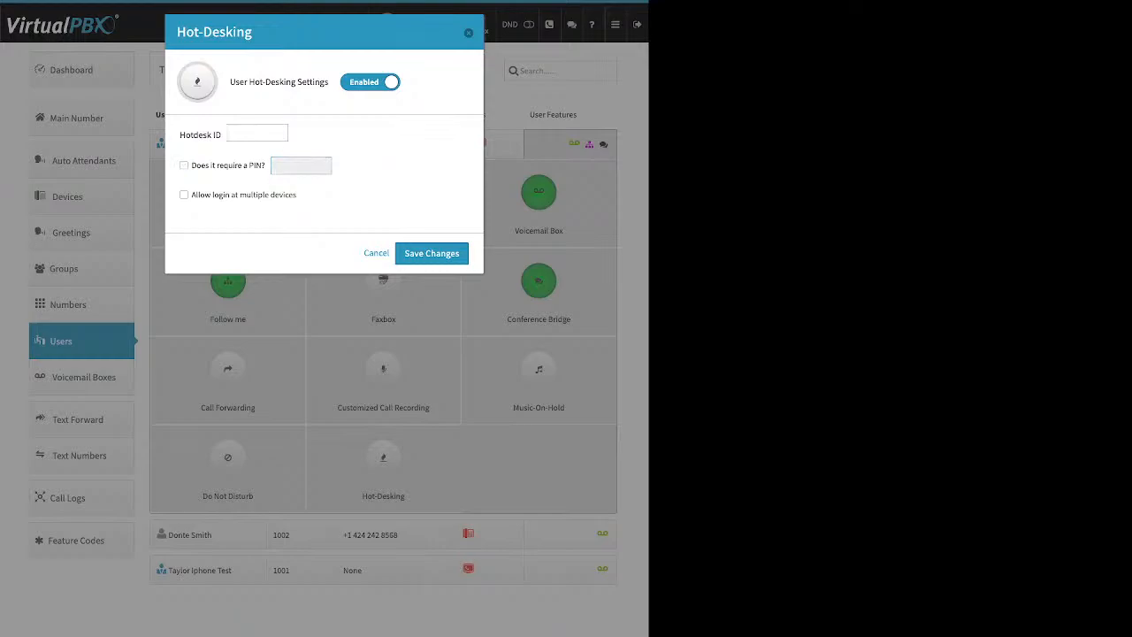
{"action": "left_click", "coordinate": [258, 132]}
{"action": "left_click", "coordinate": [377, 254]}
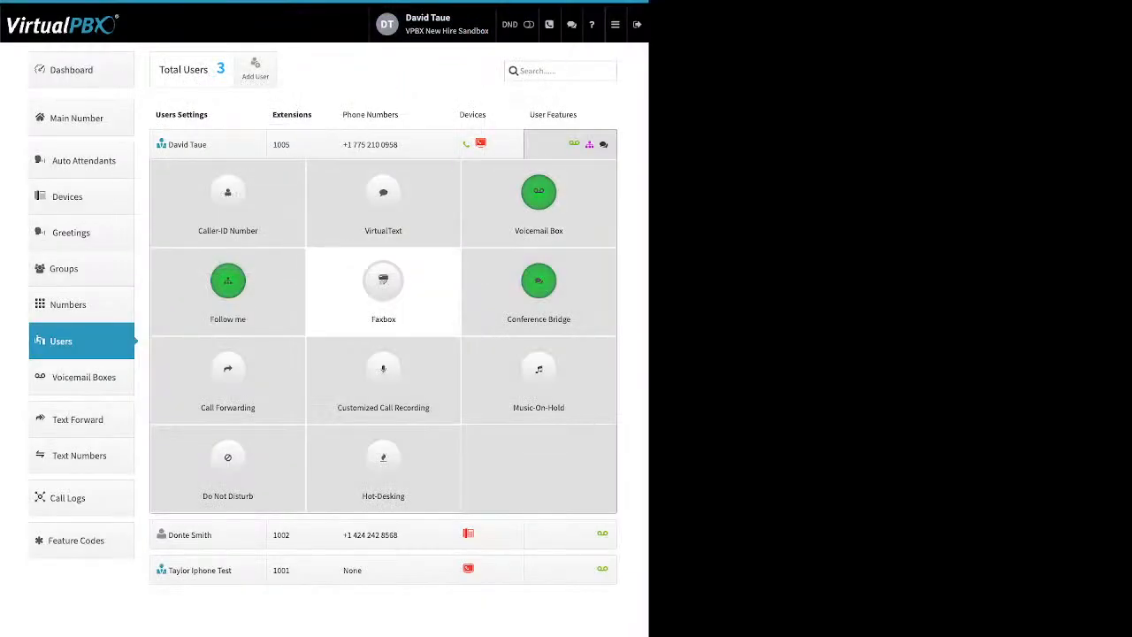
Step: Review how a group is created, including its name and extension fields, by selecting all three available users, without creating it
{"action": "left_click", "coordinate": [64, 268]}
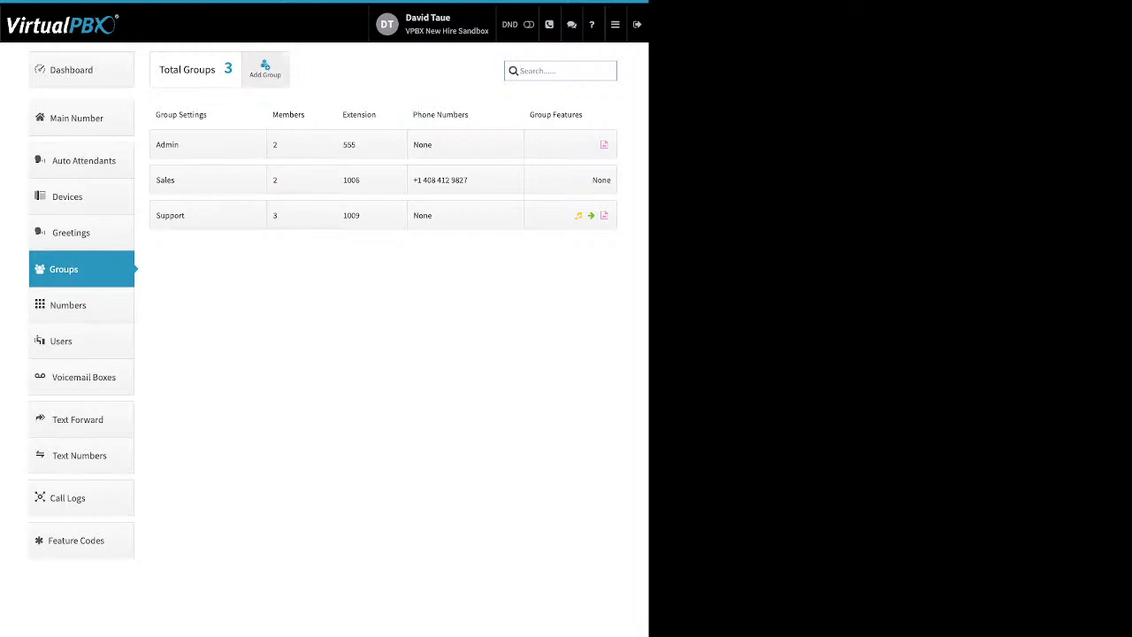
{"action": "left_click", "coordinate": [265, 69]}
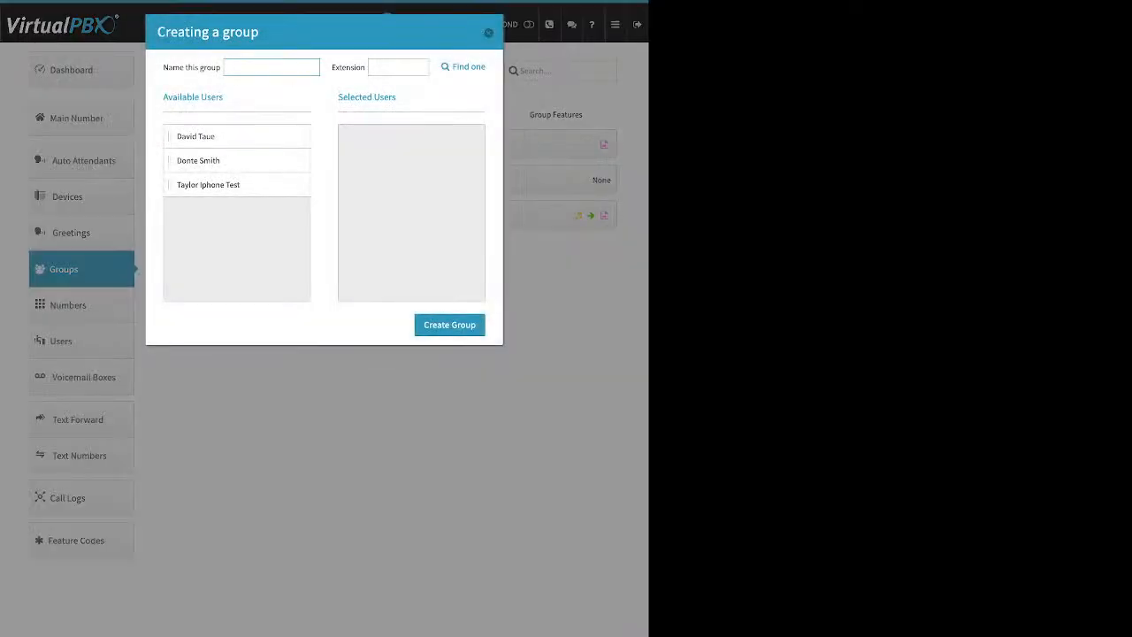
{"action": "left_click_drag", "start_coordinate": [163, 67], "coordinate": [220, 67]}
{"action": "double_click", "coordinate": [347, 67]}
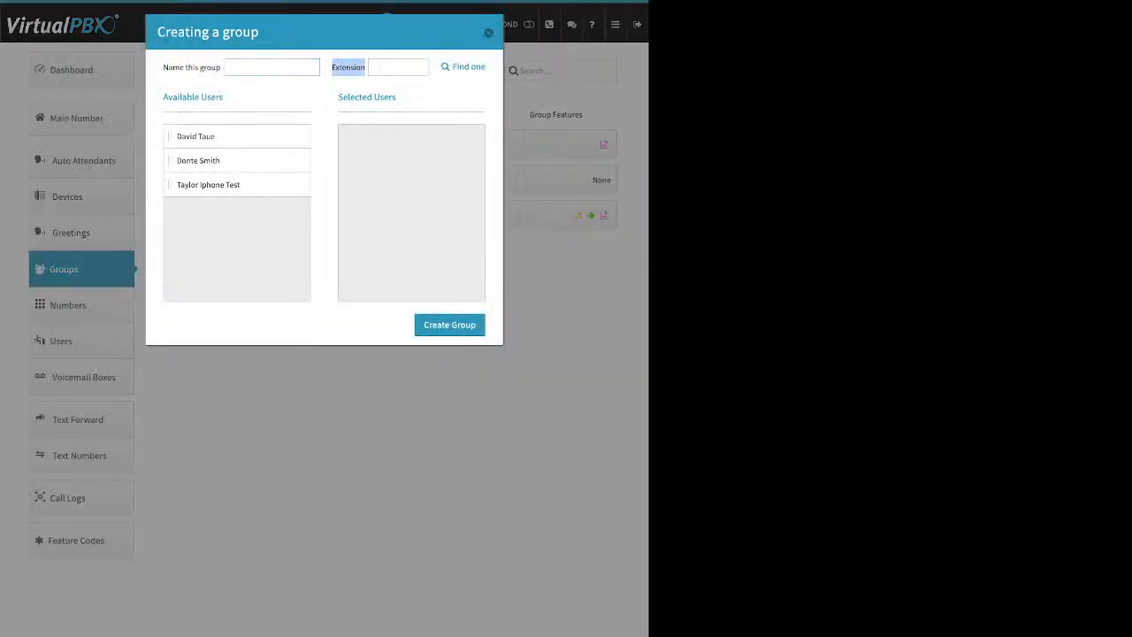
{"action": "left_click_drag", "start_coordinate": [216, 136], "coordinate": [387, 160]}
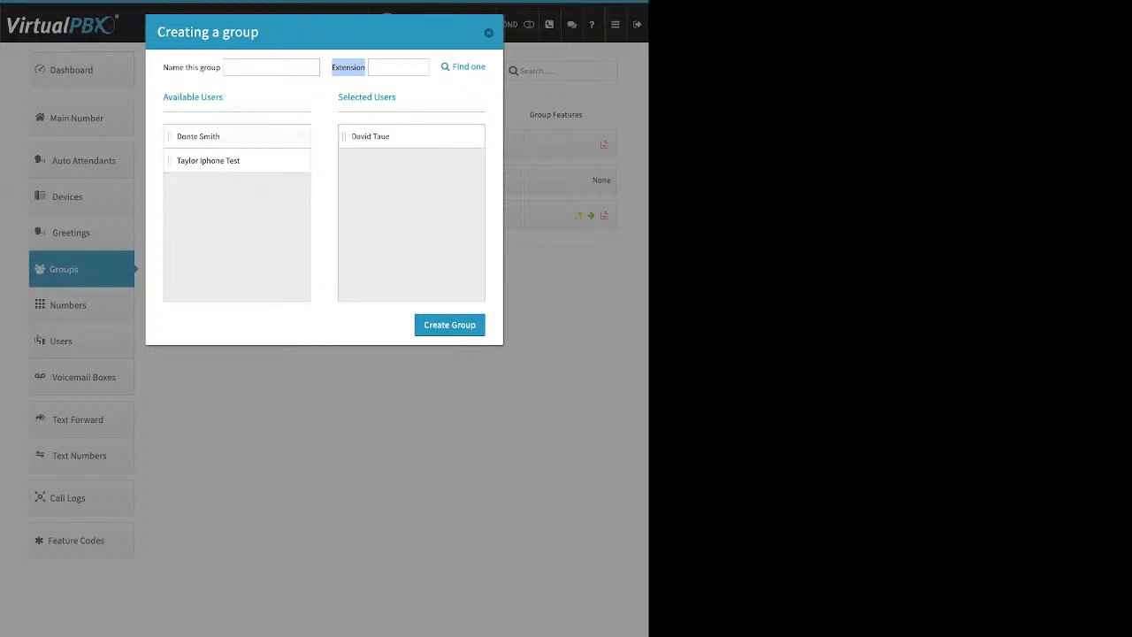
{"action": "left_click_drag", "start_coordinate": [216, 136], "coordinate": [387, 155]}
{"action": "left_click_drag", "start_coordinate": [217, 136], "coordinate": [388, 184]}
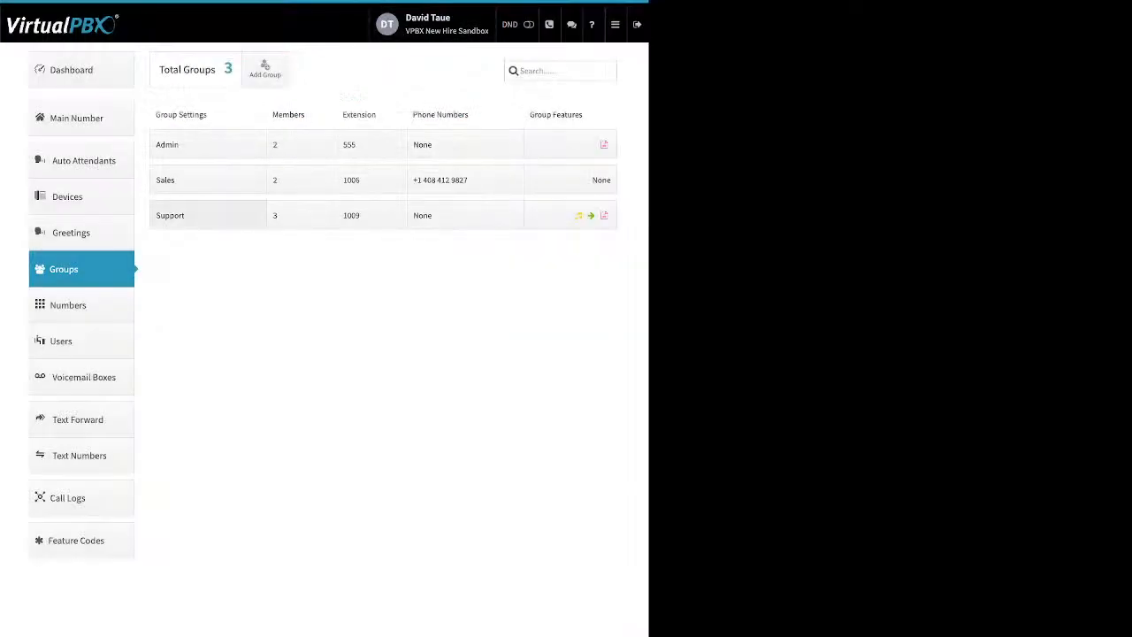
Step: Set the Support group's group call attempts to 2, and review its name field and Delete Group option
{"action": "left_click", "coordinate": [208, 215]}
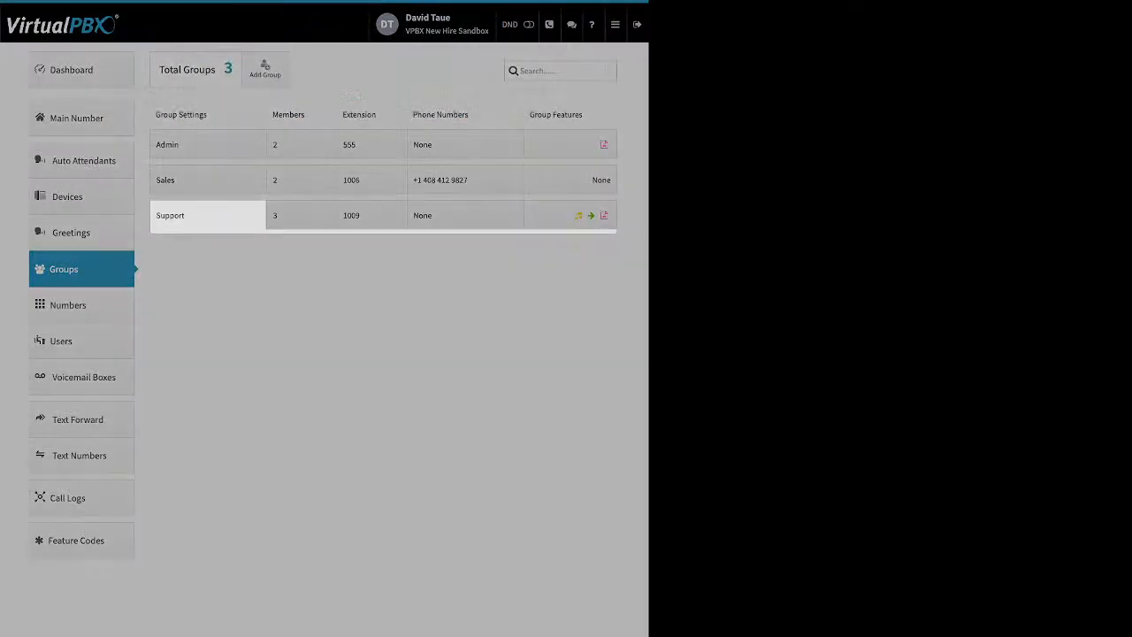
{"action": "double_click", "coordinate": [235, 251]}
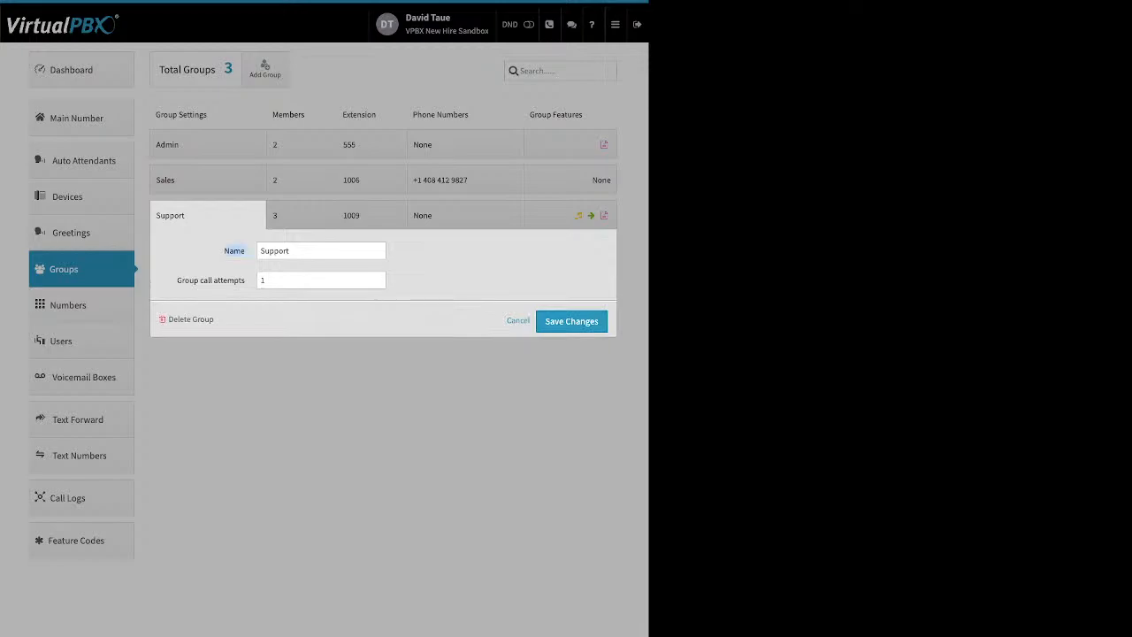
{"action": "double_click", "coordinate": [275, 251]}
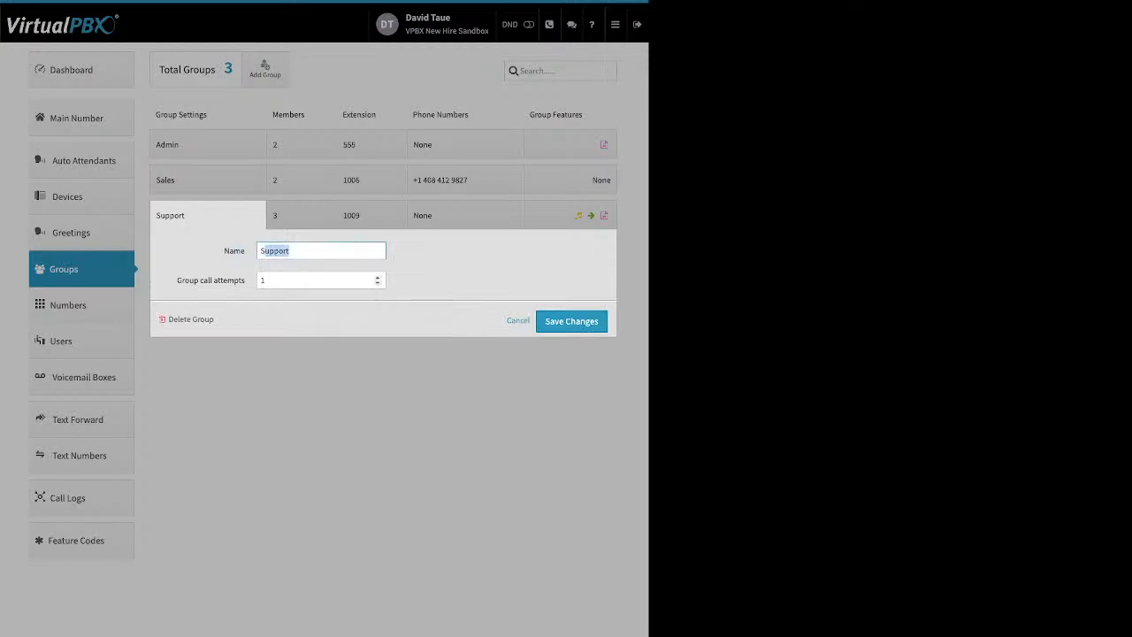
{"action": "left_click_drag", "start_coordinate": [176, 281], "coordinate": [245, 281]}
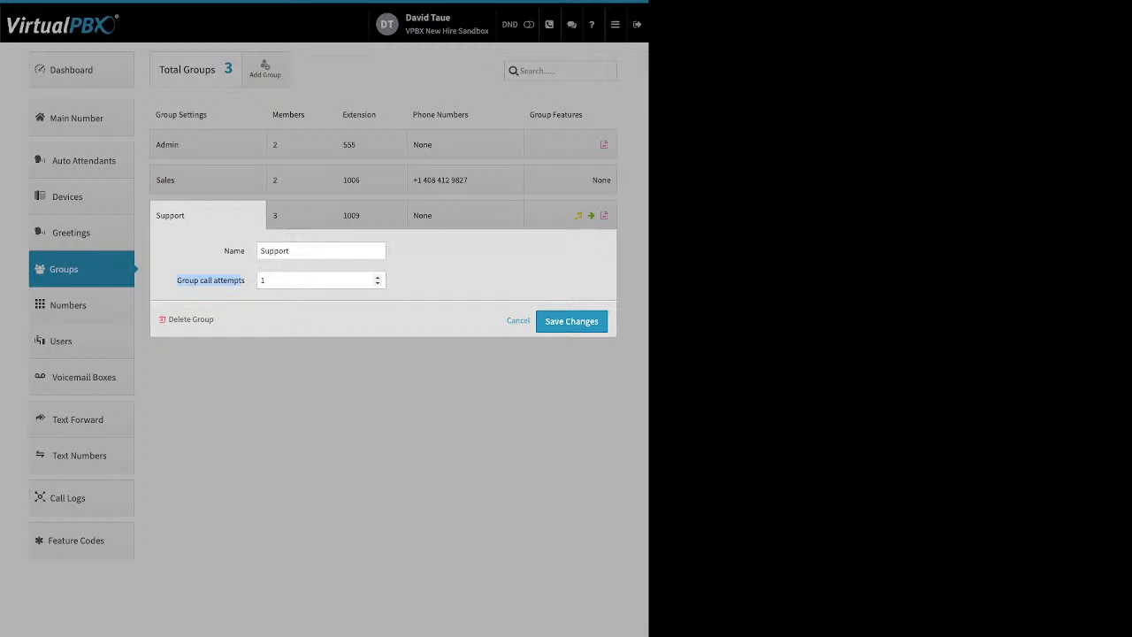
{"action": "left_click", "coordinate": [377, 277]}
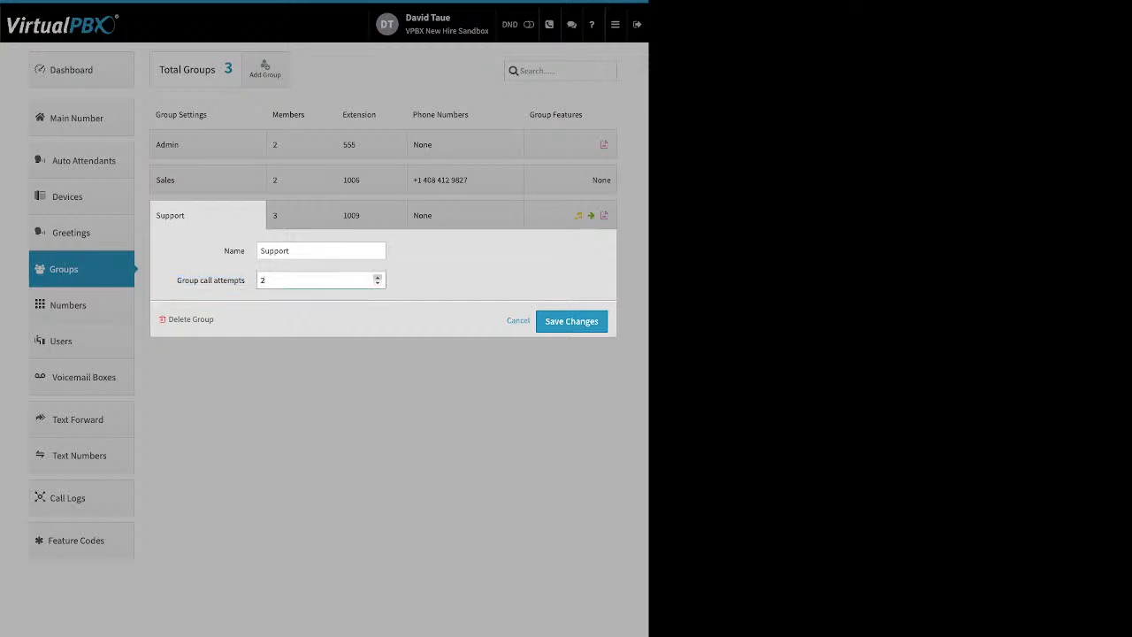
{"action": "left_click", "coordinate": [377, 277]}
{"action": "left_click", "coordinate": [378, 283]}
{"action": "left_click_drag", "start_coordinate": [168, 320], "coordinate": [215, 320]}
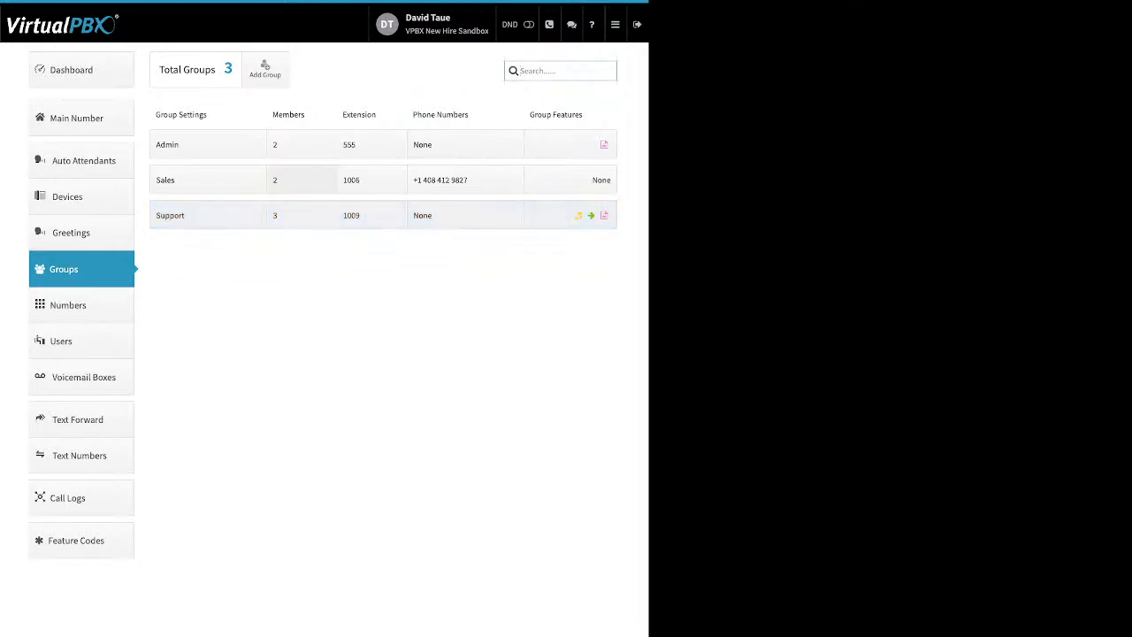
Step: Set the ring interval of all three Support group members to 0–120 seconds
{"action": "left_click", "coordinate": [301, 215]}
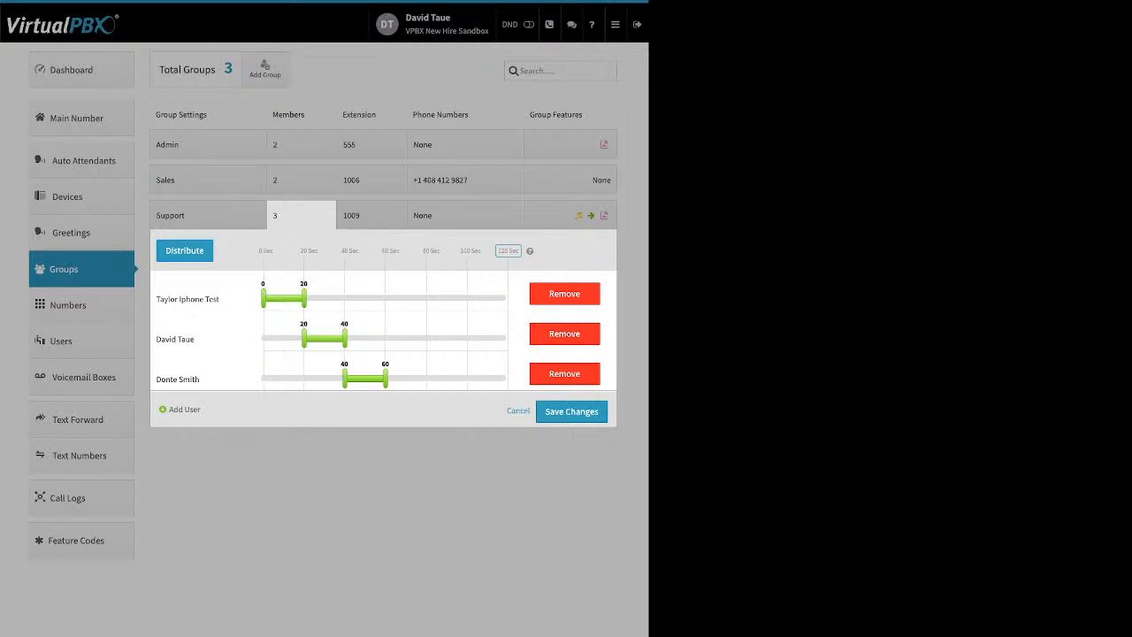
{"action": "left_click_drag", "start_coordinate": [303, 337], "coordinate": [263, 337]}
{"action": "left_click_drag", "start_coordinate": [345, 378], "coordinate": [262, 379]}
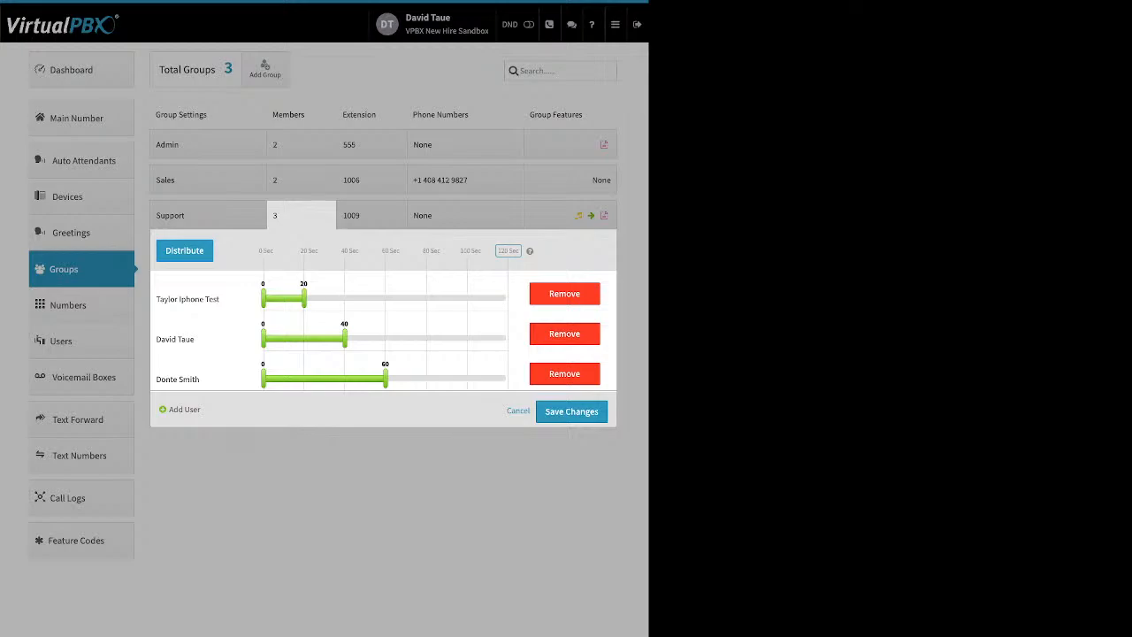
{"action": "left_click_drag", "start_coordinate": [303, 298], "coordinate": [508, 299]}
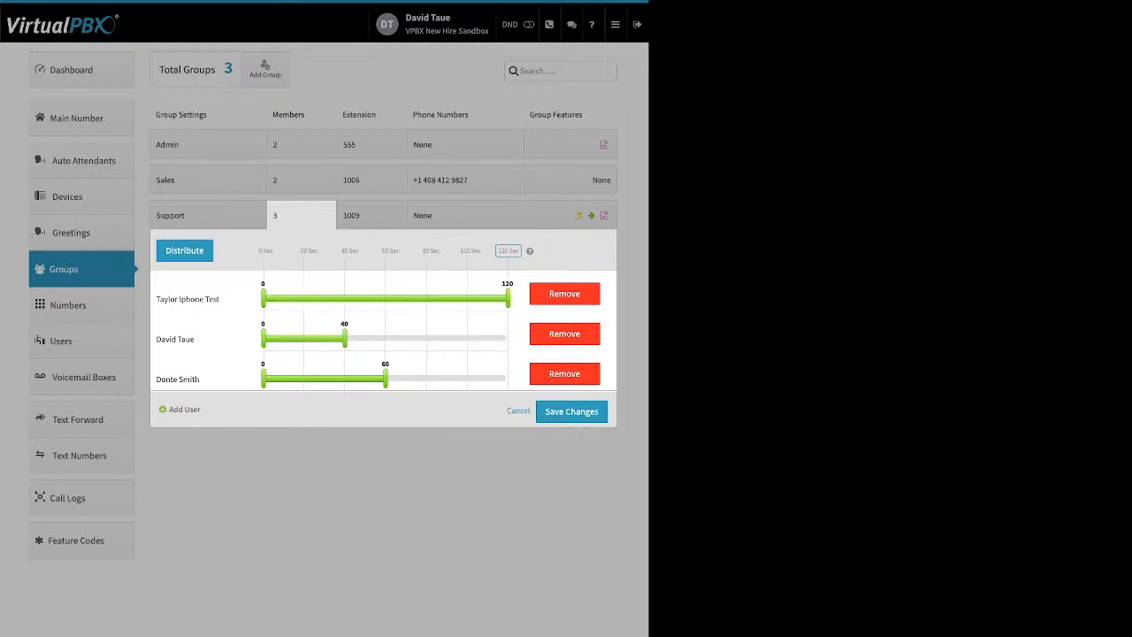
{"action": "left_click_drag", "start_coordinate": [345, 338], "coordinate": [532, 341]}
{"action": "left_click_drag", "start_coordinate": [345, 338], "coordinate": [508, 338]}
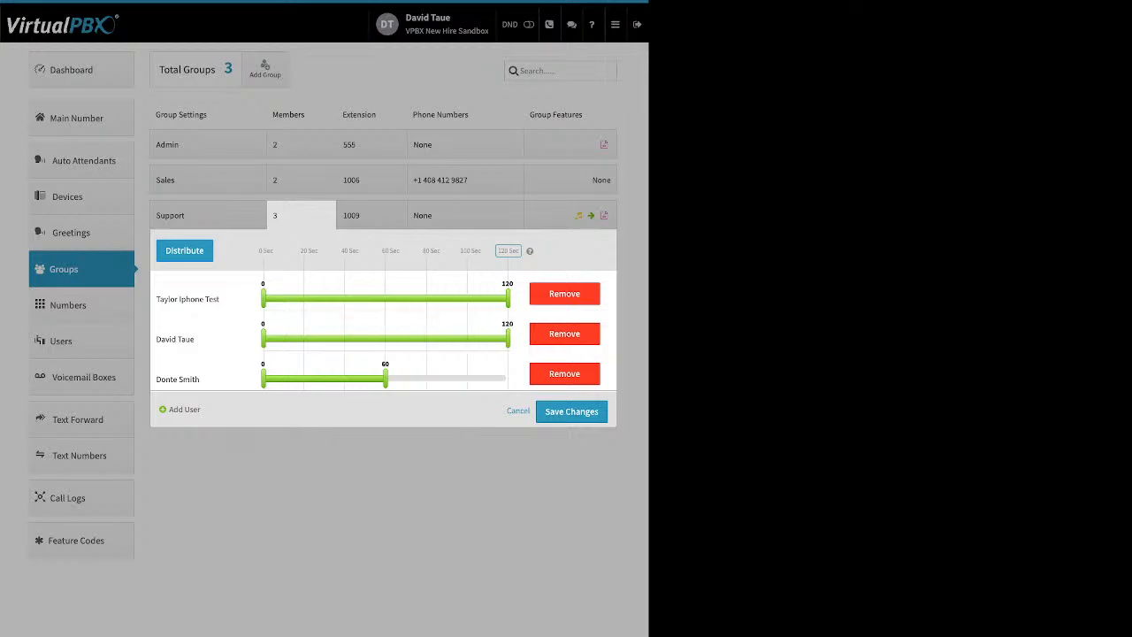
{"action": "left_click_drag", "start_coordinate": [386, 379], "coordinate": [508, 378]}
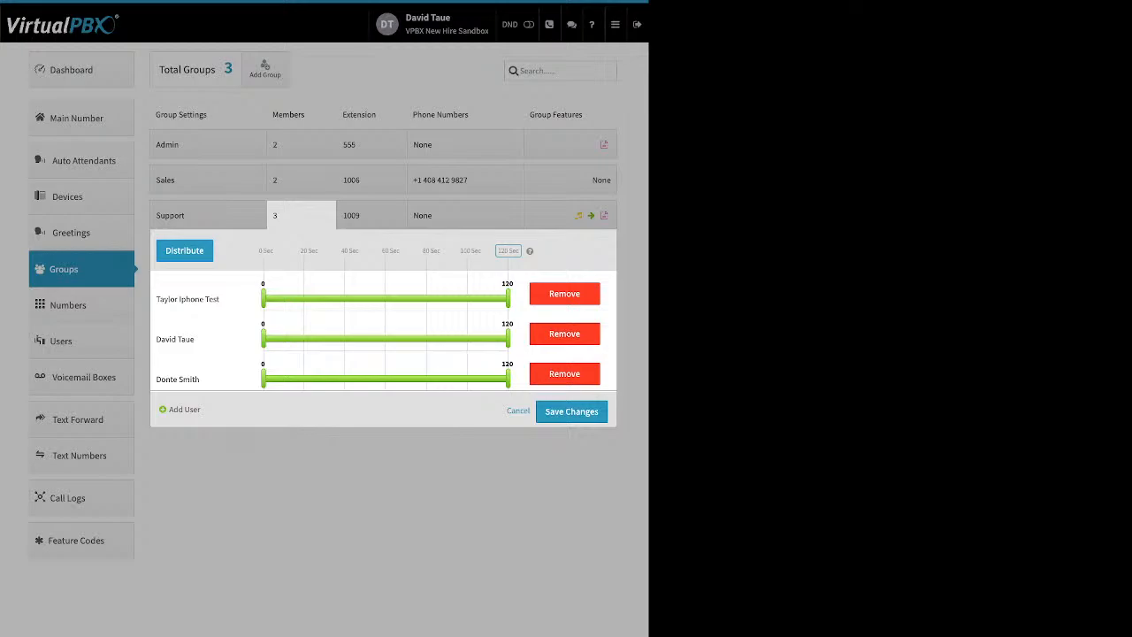
Step: Set the Support group's maximum ring time to 60 seconds and distribute it evenly among the three members
{"action": "left_click", "coordinate": [509, 251]}
{"action": "type", "text": "60"}
{"action": "key", "text": "Return"}
{"action": "left_click", "coordinate": [184, 251]}
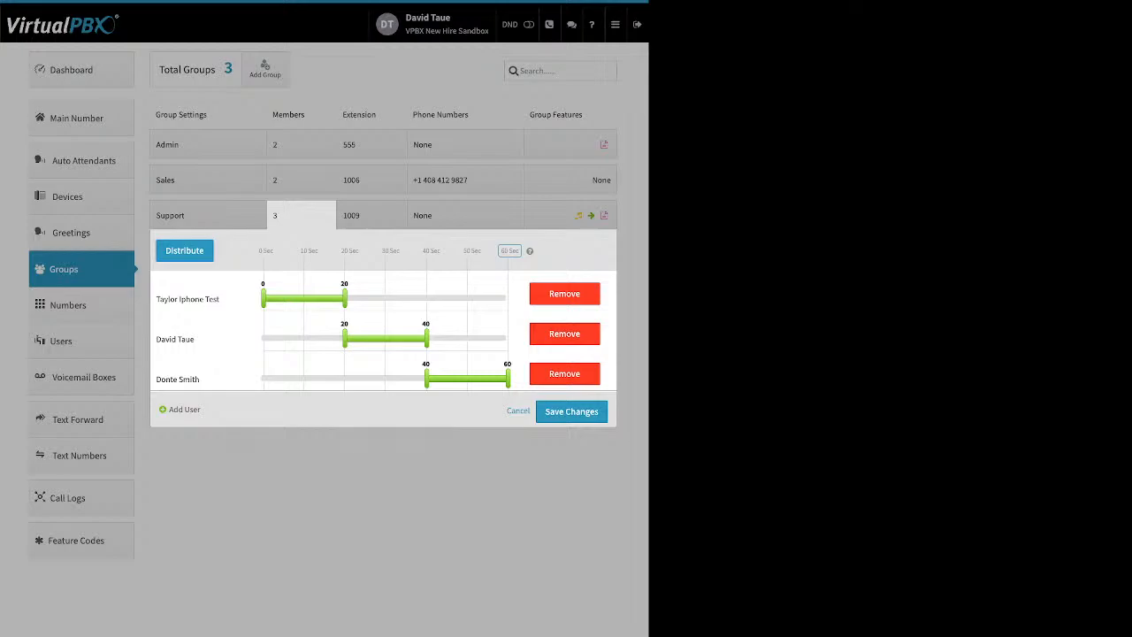
Step: Reverse the ring order of the three Support group members, redistribute their ring times evenly and review the Add User option
{"action": "left_click_drag", "start_coordinate": [203, 378], "coordinate": [256, 282]}
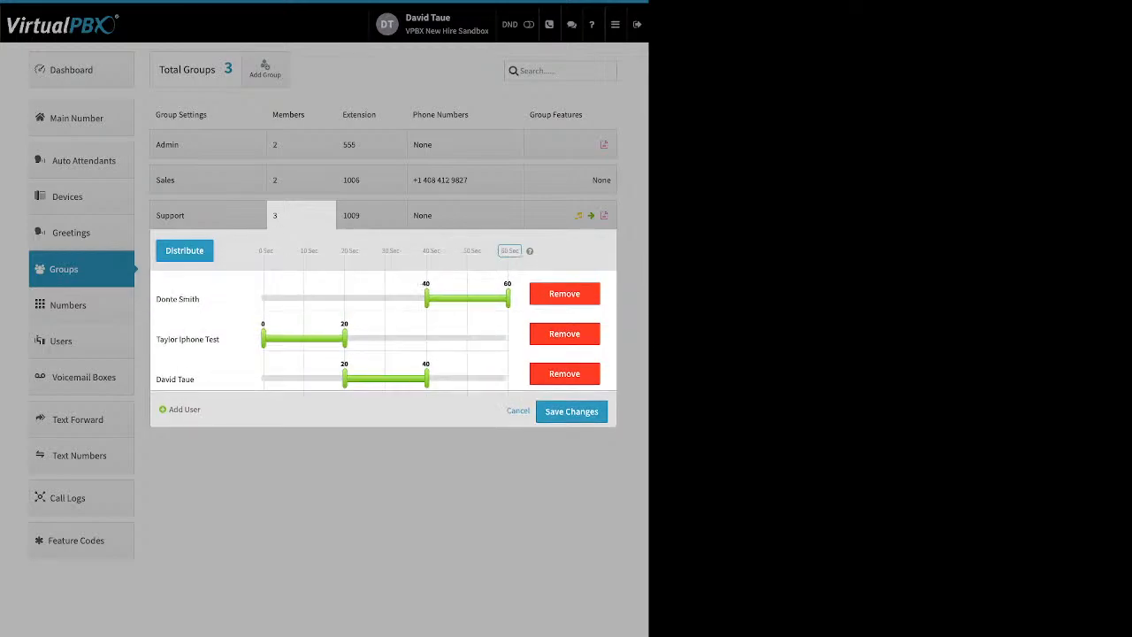
{"action": "left_click_drag", "start_coordinate": [204, 338], "coordinate": [273, 380]}
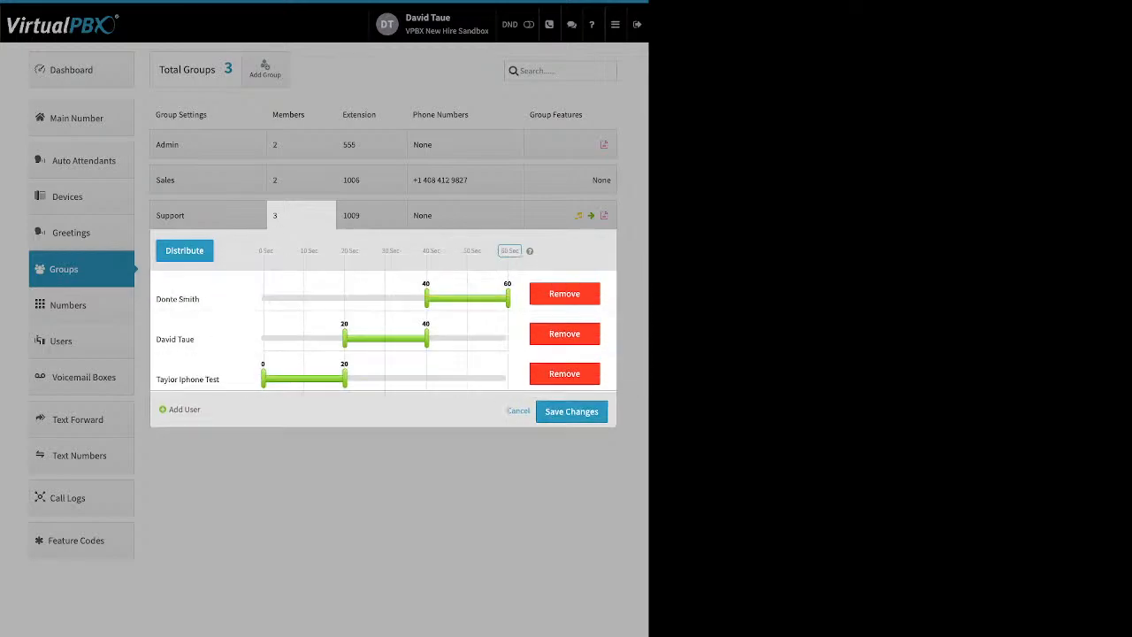
{"action": "left_click", "coordinate": [184, 251]}
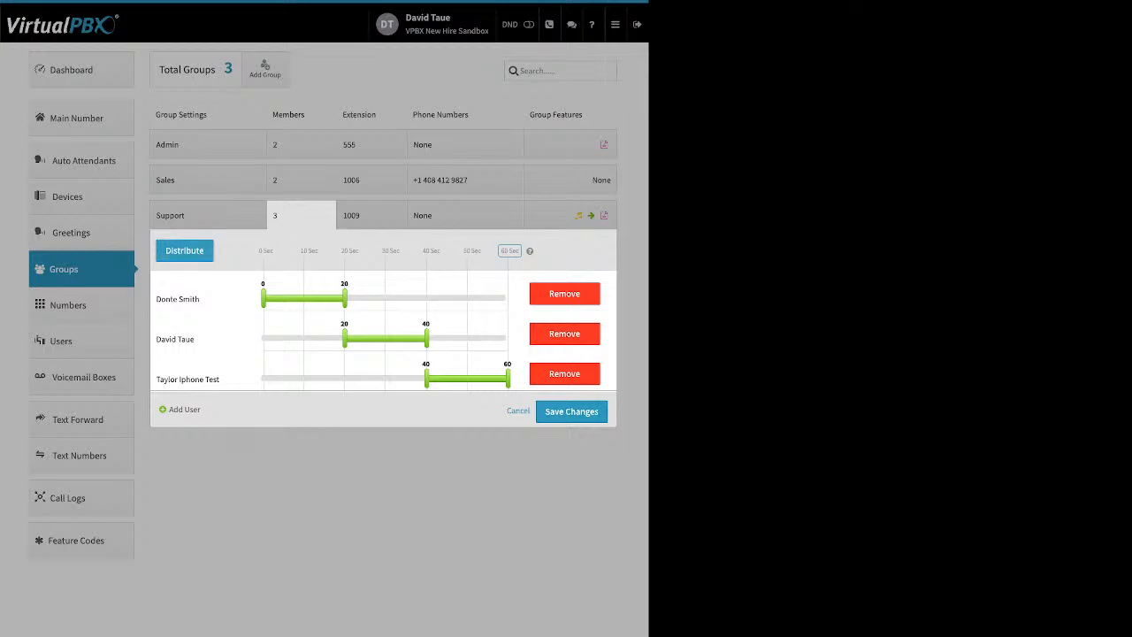
{"action": "double_click", "coordinate": [184, 409]}
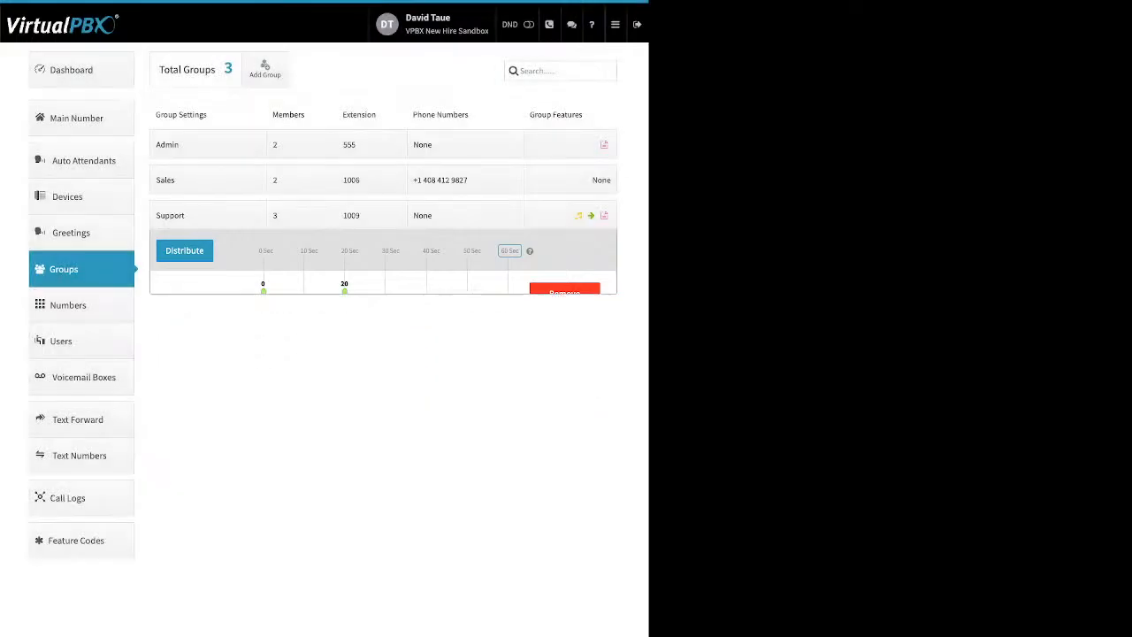
Step: Review the Sales group's assigned phone number and the options for adding spare numbers or buying numbers
{"action": "left_click", "coordinate": [370, 215]}
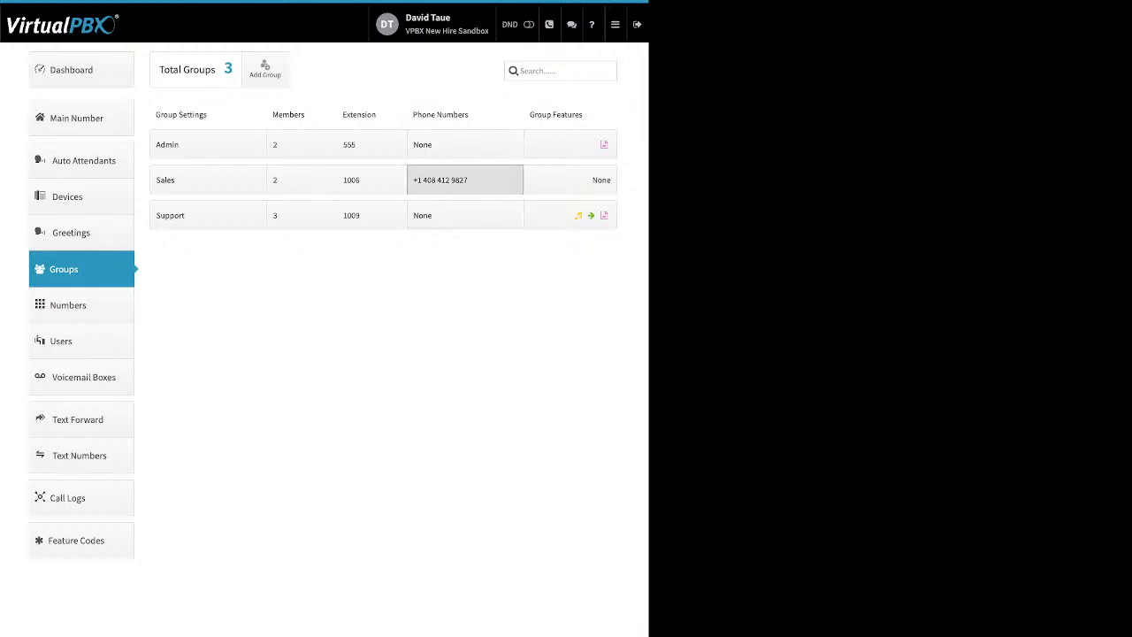
{"action": "left_click", "coordinate": [465, 180]}
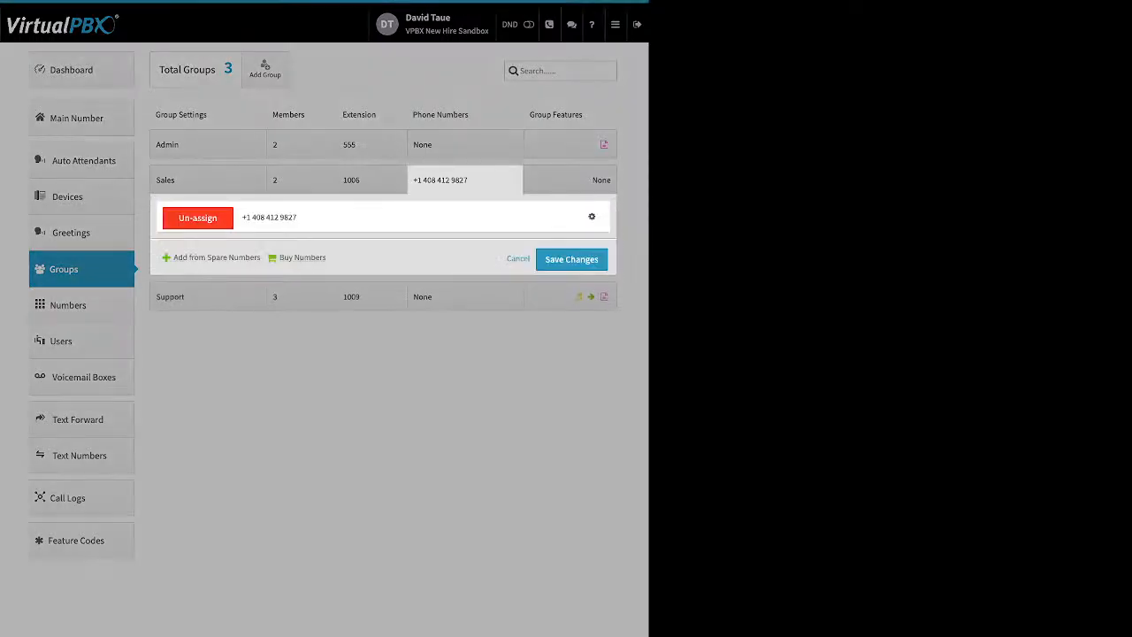
{"action": "left_click_drag", "start_coordinate": [173, 257], "coordinate": [304, 257]}
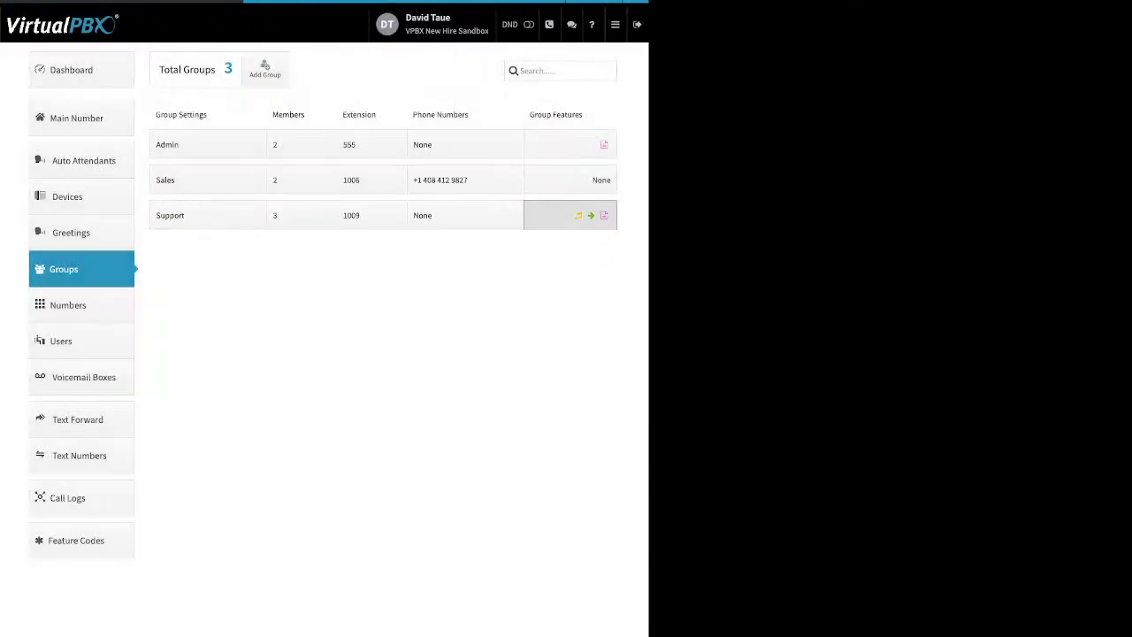
Step: Review the Support group's Ringback settings, including the ringback media choice and the audio upload option
{"action": "left_click", "coordinate": [571, 215]}
{"action": "left_click", "coordinate": [227, 265]}
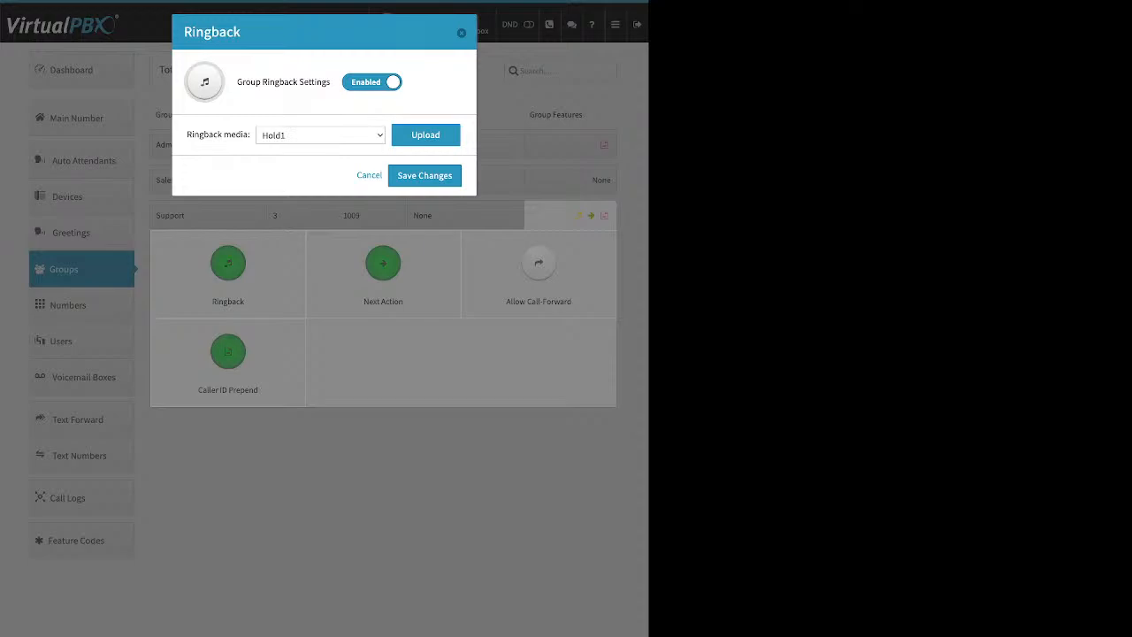
{"action": "left_click", "coordinate": [426, 134]}
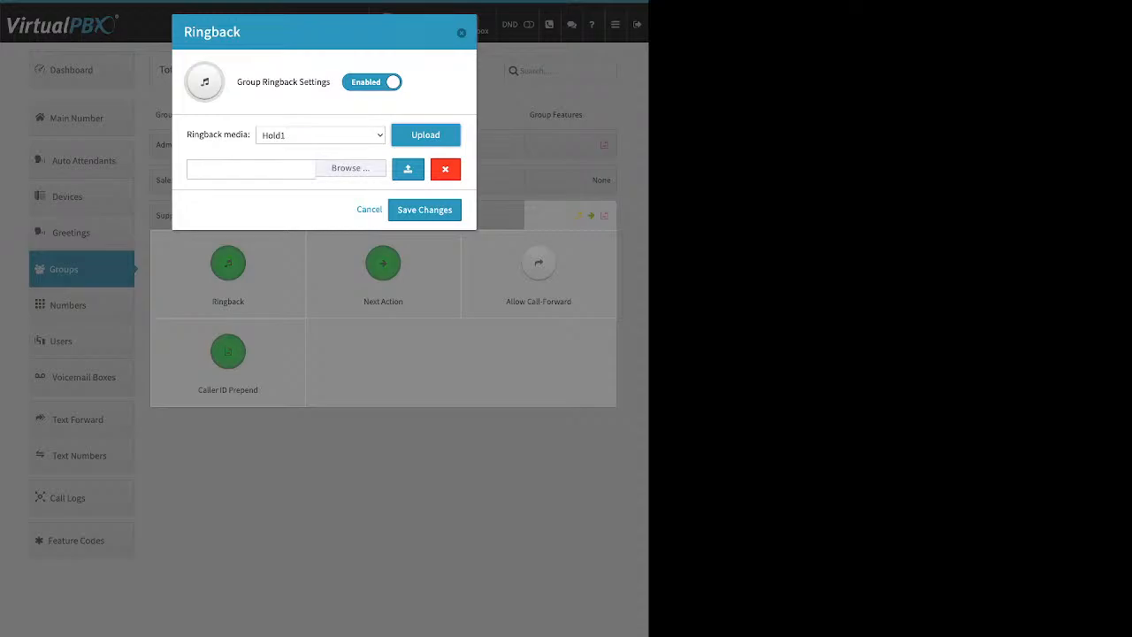
{"action": "key", "text": "Escape"}
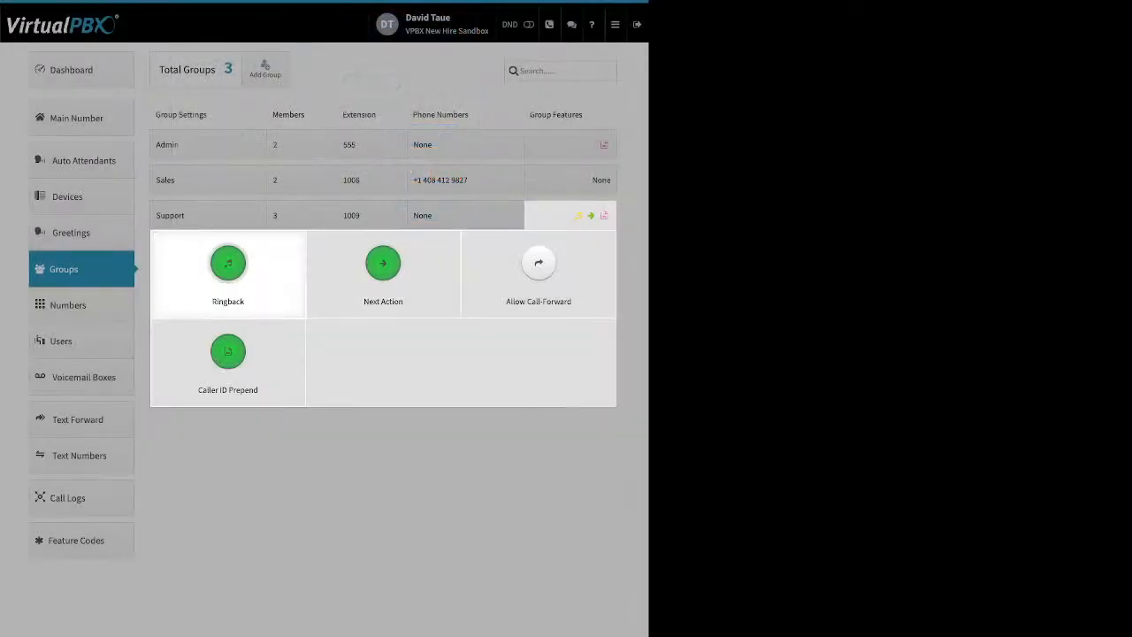
{"action": "left_click", "coordinate": [228, 265]}
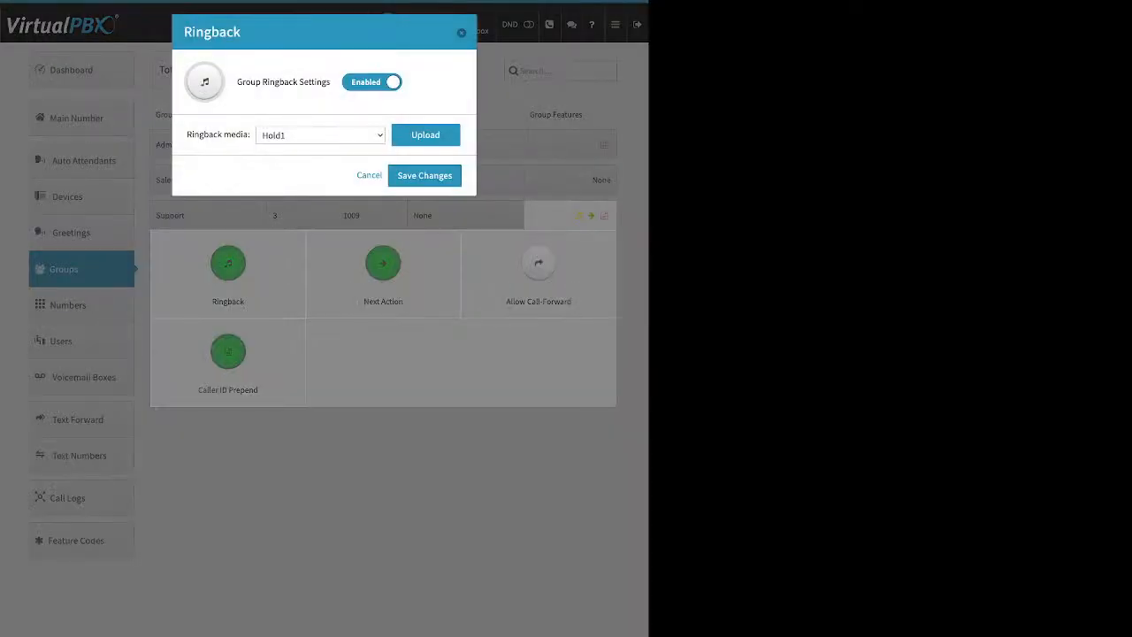
{"action": "key", "text": "Escape"}
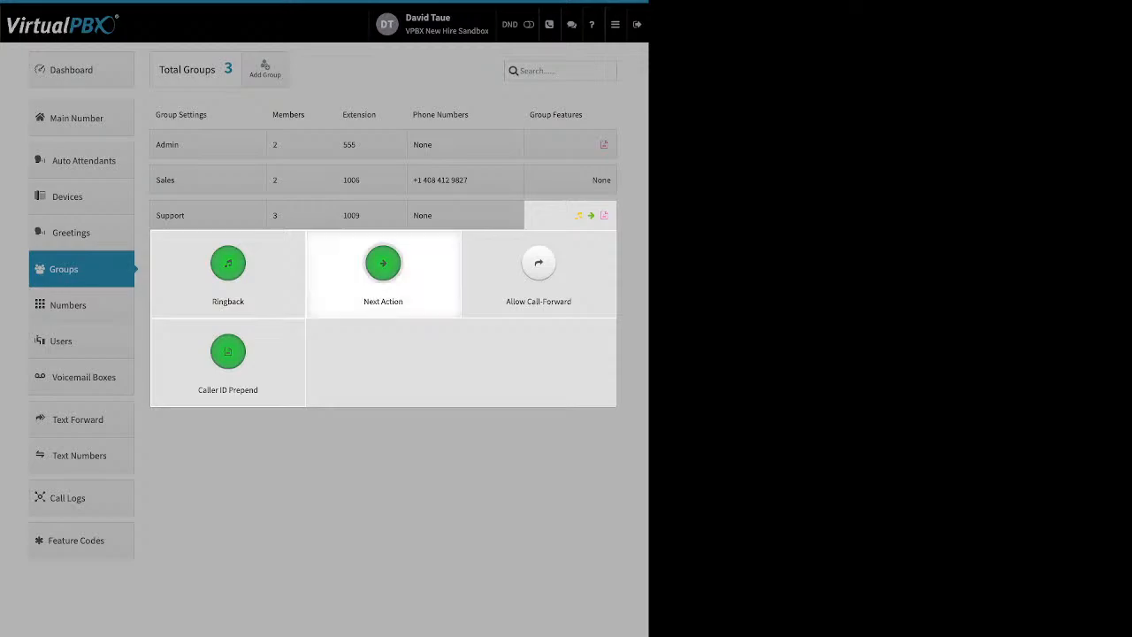
Step: Browse the forwarding destinations in the Support group's Next Action feature and save it with Main Voicemail Box as the no-answer destination
{"action": "left_click", "coordinate": [383, 265]}
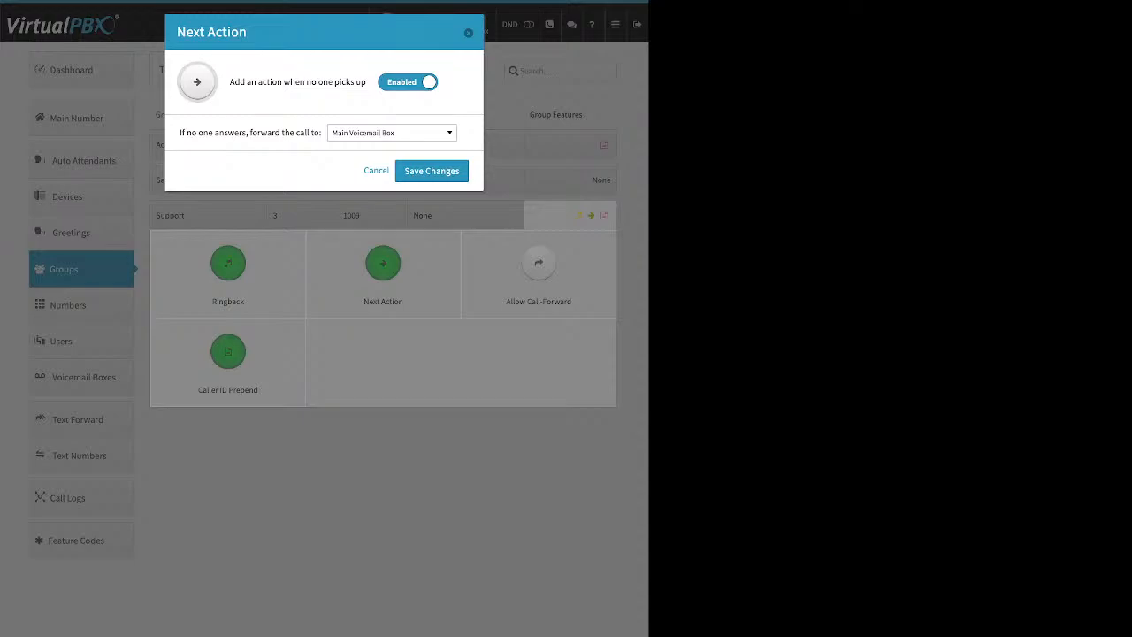
{"action": "left_click_drag", "start_coordinate": [179, 132], "coordinate": [322, 133]}
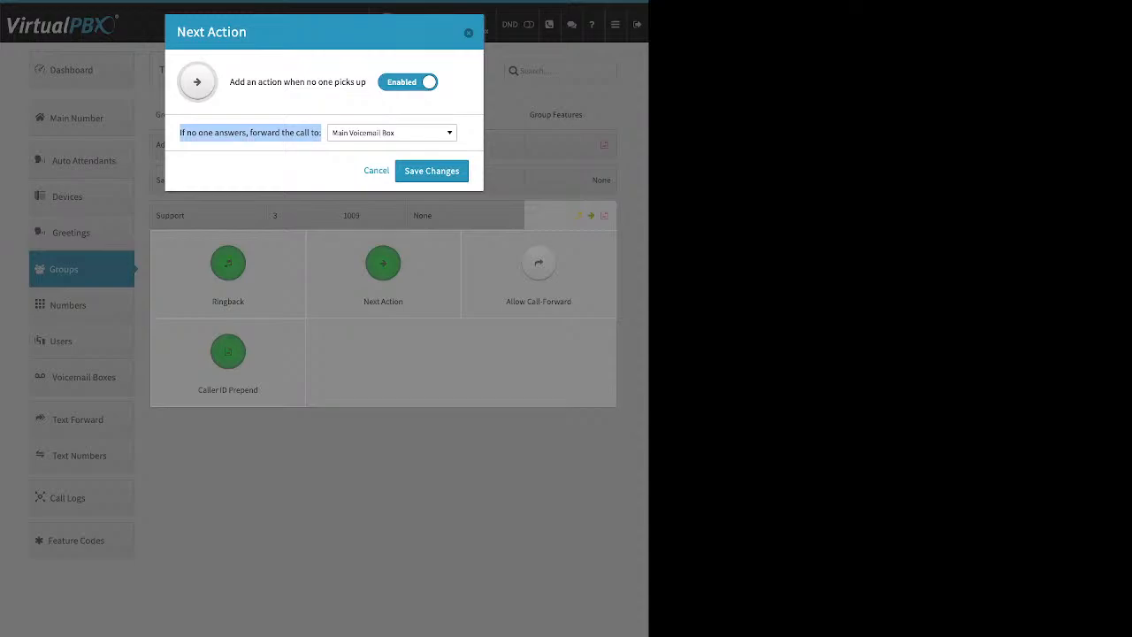
{"action": "left_click", "coordinate": [390, 132]}
{"action": "scroll", "coordinate": [389, 234], "scroll_direction": "up", "scroll_amount": 5}
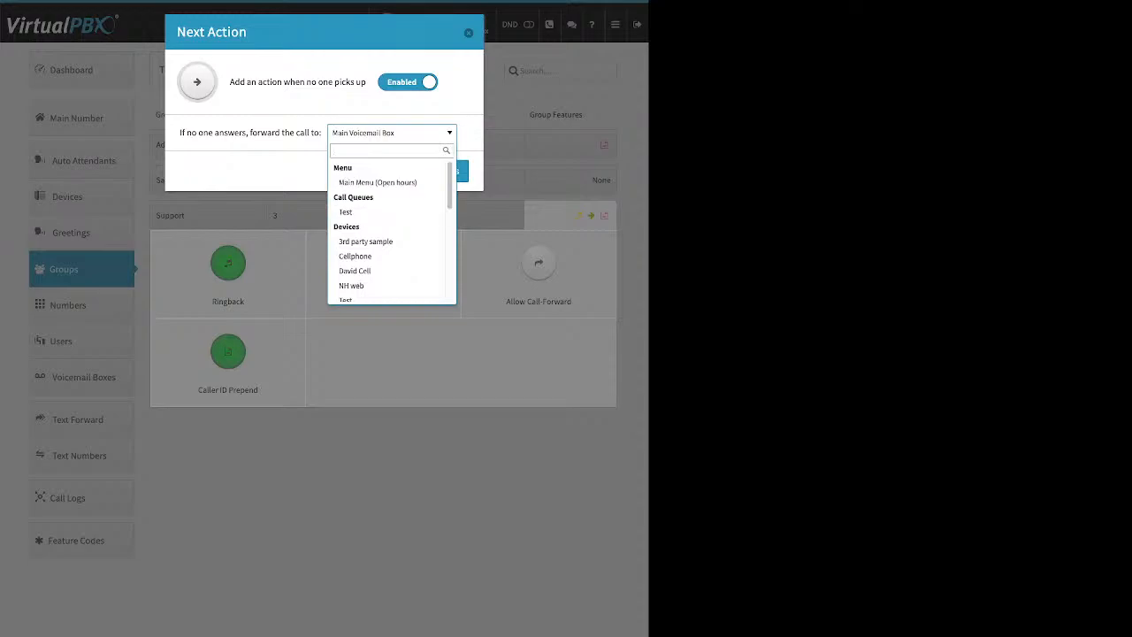
{"action": "scroll", "coordinate": [390, 235], "scroll_direction": "down", "scroll_amount": 1}
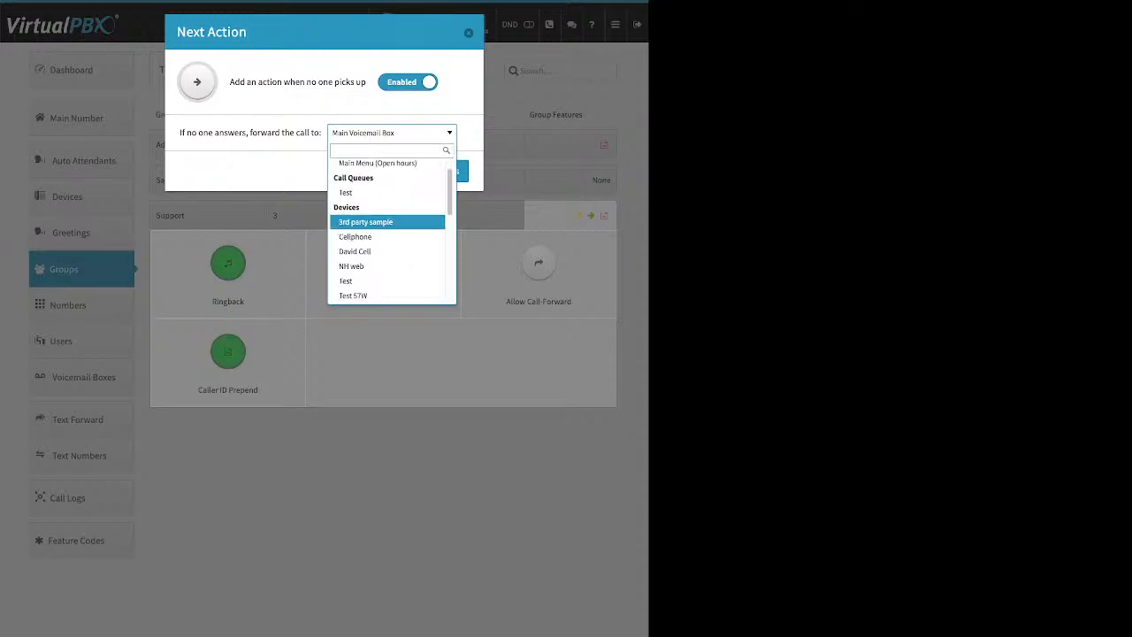
{"action": "key", "text": "Down"}
{"action": "key", "text": "Down"}
{"action": "key", "text": "Down"}
{"action": "key", "text": "Down"}
{"action": "key", "text": "Down"}
{"action": "key", "text": "Down"}
{"action": "key", "text": "Down"}
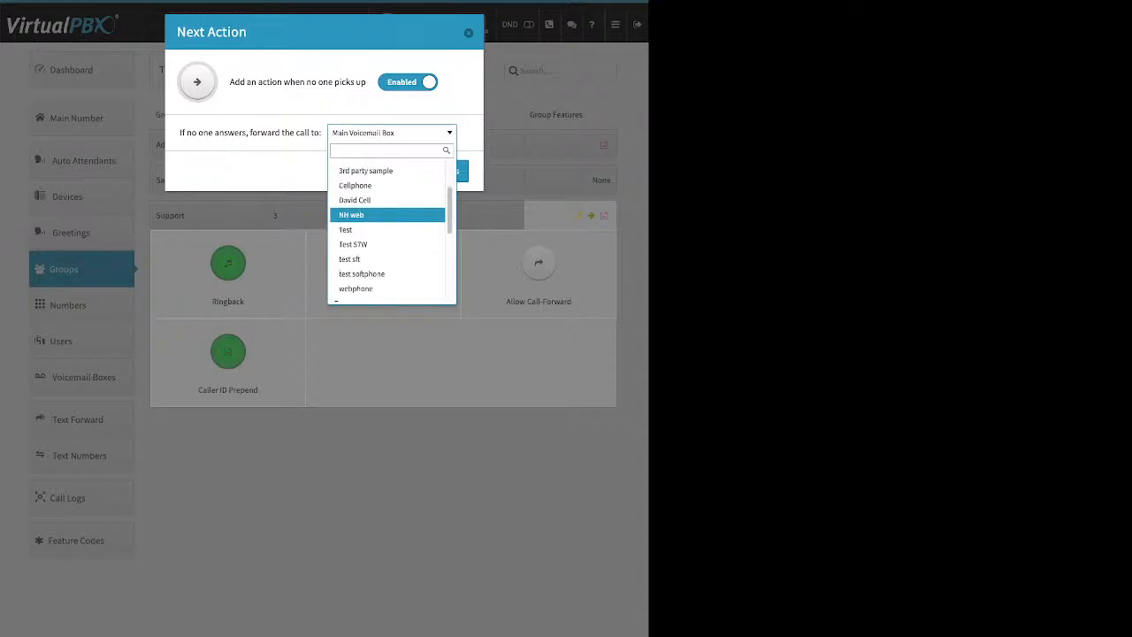
{"action": "key", "text": "Down"}
{"action": "key", "text": "Down"}
{"action": "key", "text": "Down"}
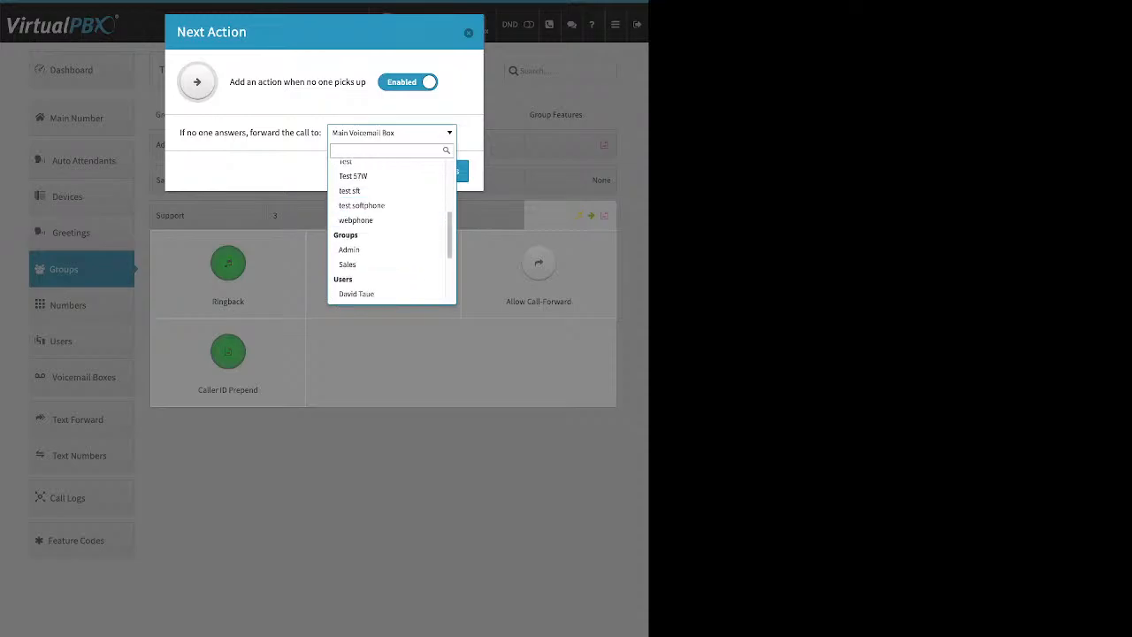
{"action": "key", "text": "Down"}
{"action": "key", "text": "Down"}
{"action": "key", "text": "Down"}
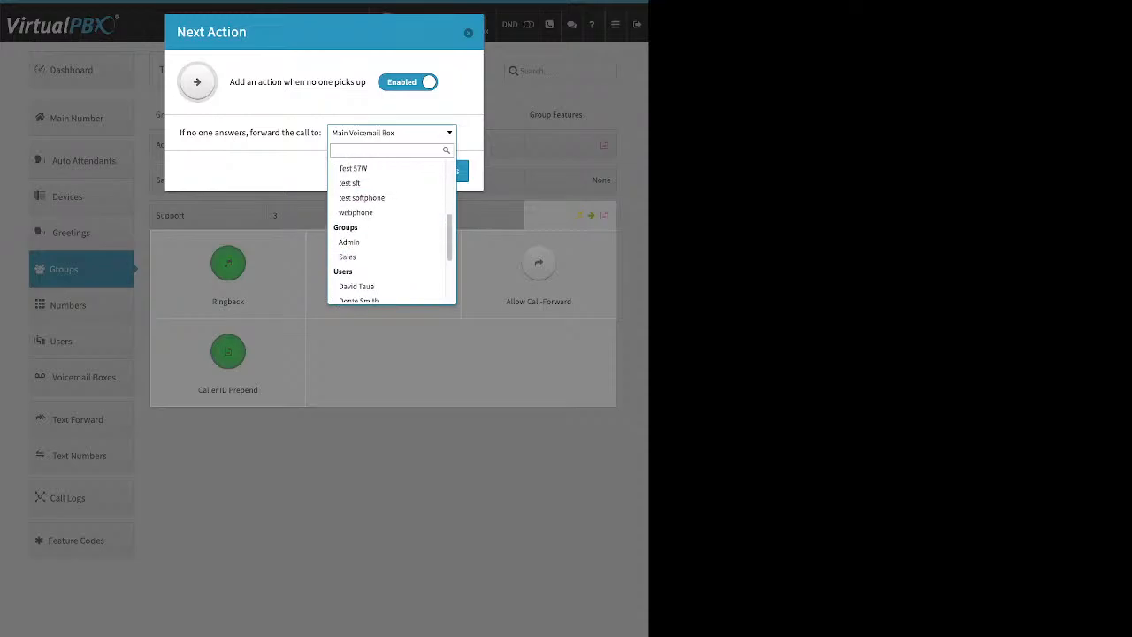
{"action": "key", "text": "Down"}
{"action": "key", "text": "Down"}
{"action": "key", "text": "Down"}
{"action": "key", "text": "Down"}
{"action": "key", "text": "Down"}
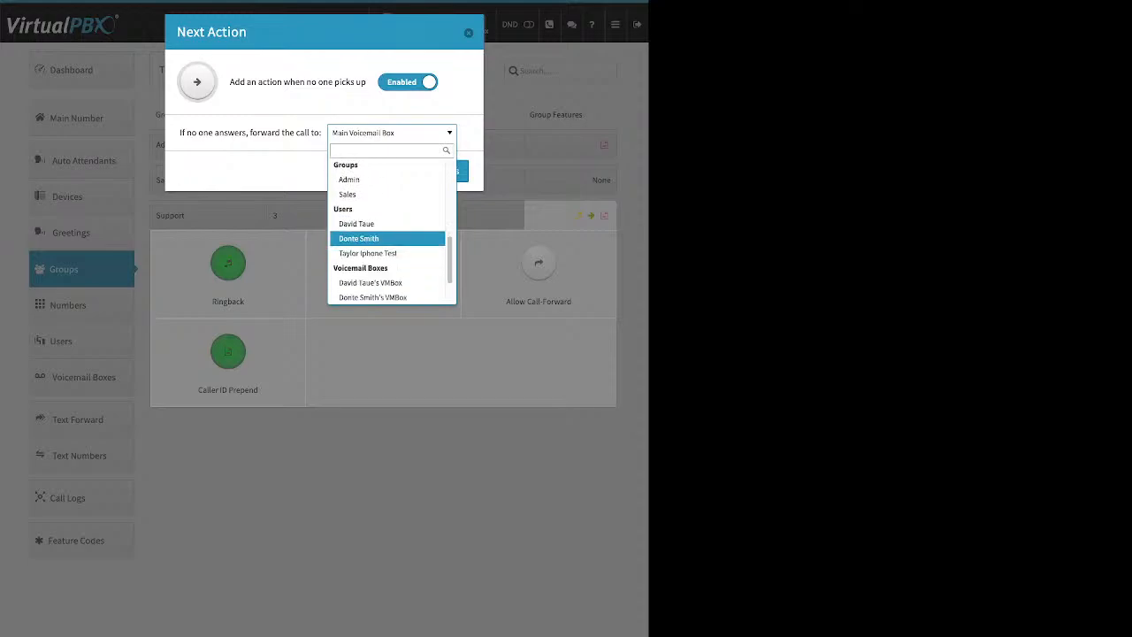
{"action": "key", "text": "Down"}
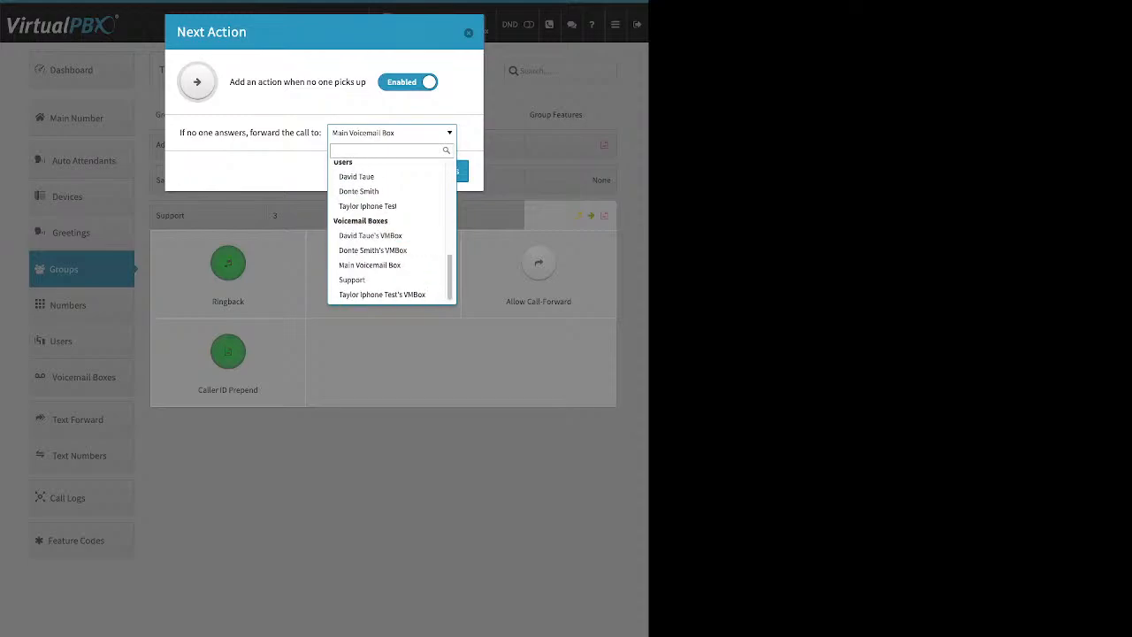
{"action": "key", "text": "Return"}
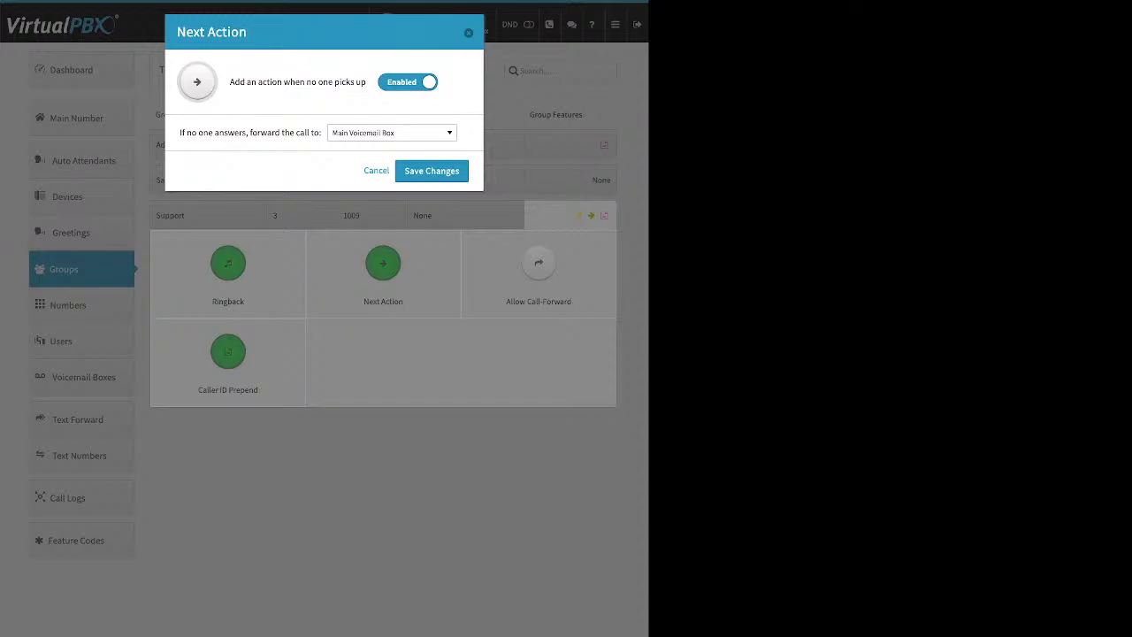
{"action": "left_click", "coordinate": [432, 171]}
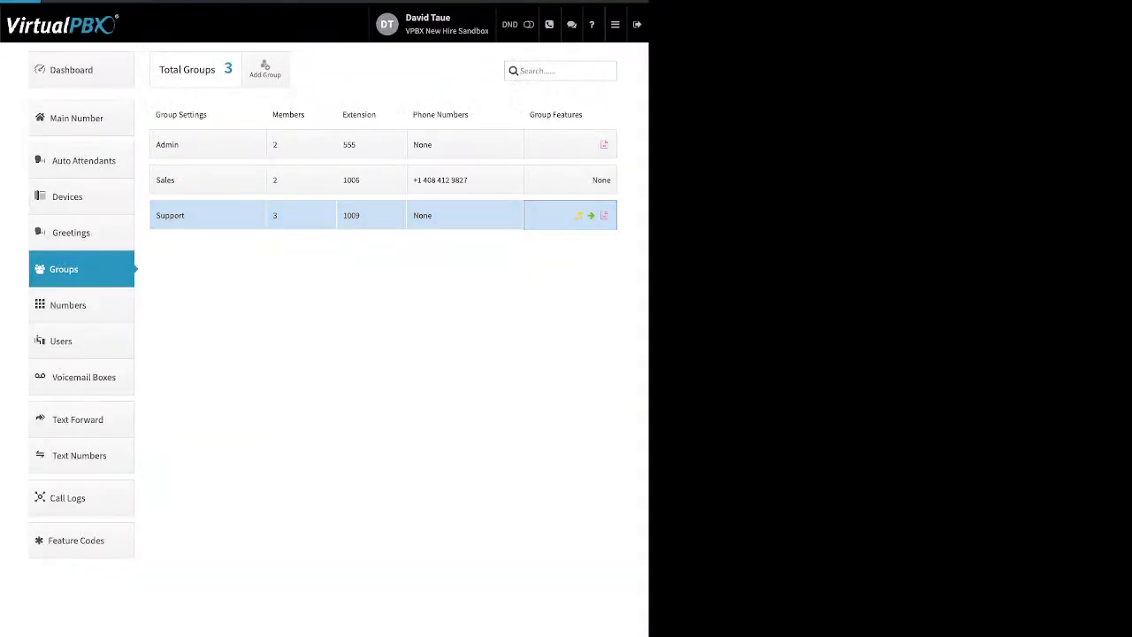
Step: Try enabling Allow Call-Forward for the Support group, and close its settings without saving
{"action": "left_click", "coordinate": [570, 216]}
{"action": "left_click", "coordinate": [539, 264]}
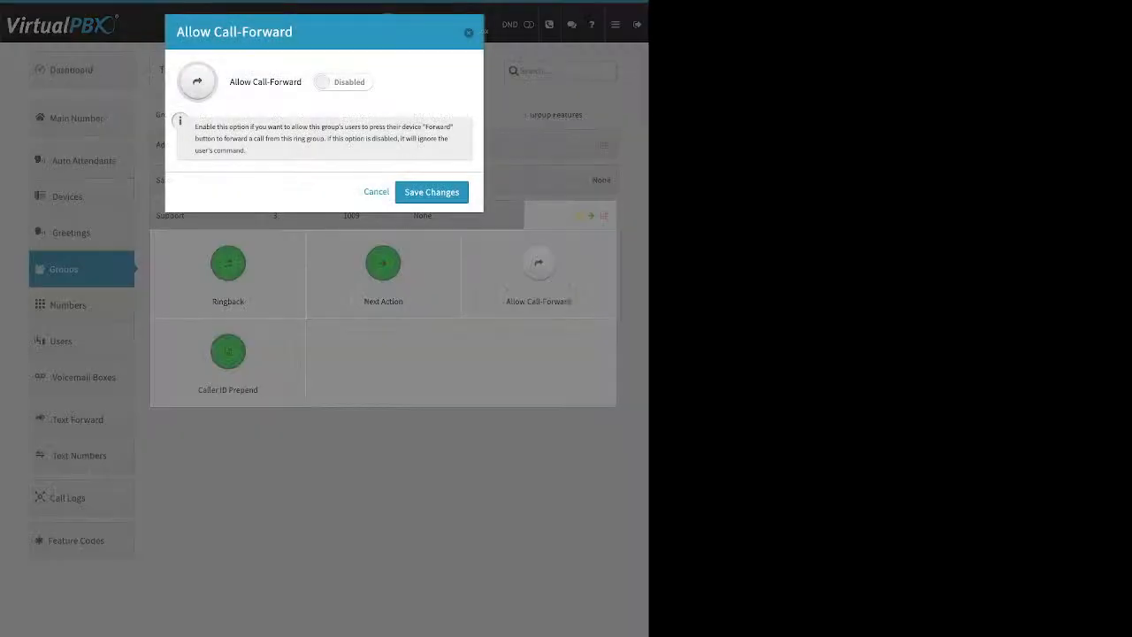
{"action": "left_click", "coordinate": [343, 81]}
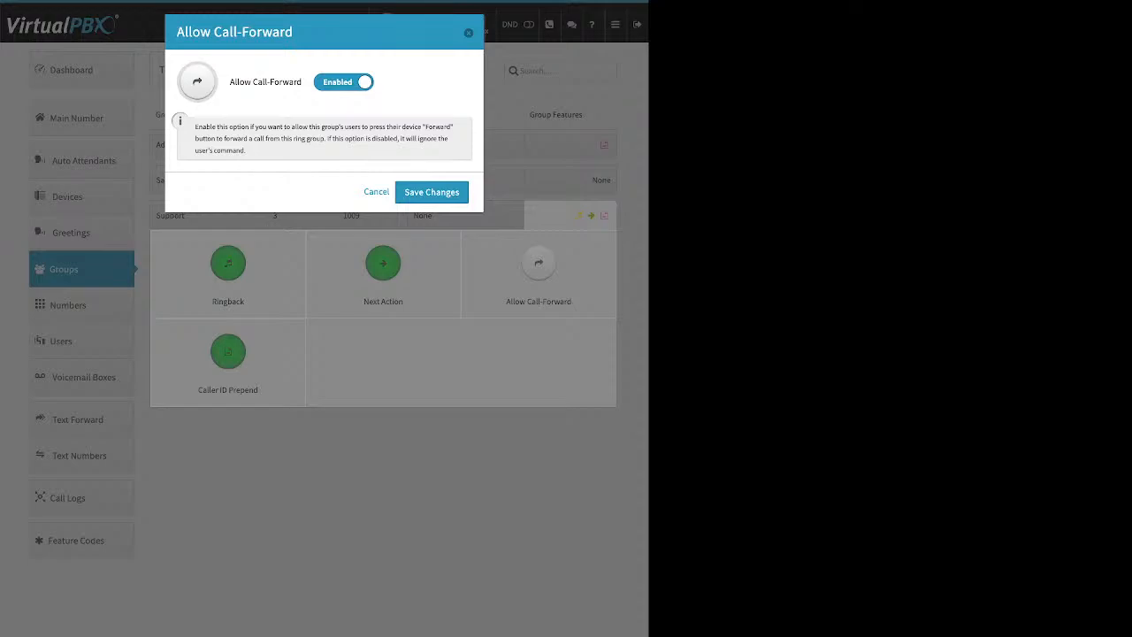
{"action": "left_click", "coordinate": [469, 33]}
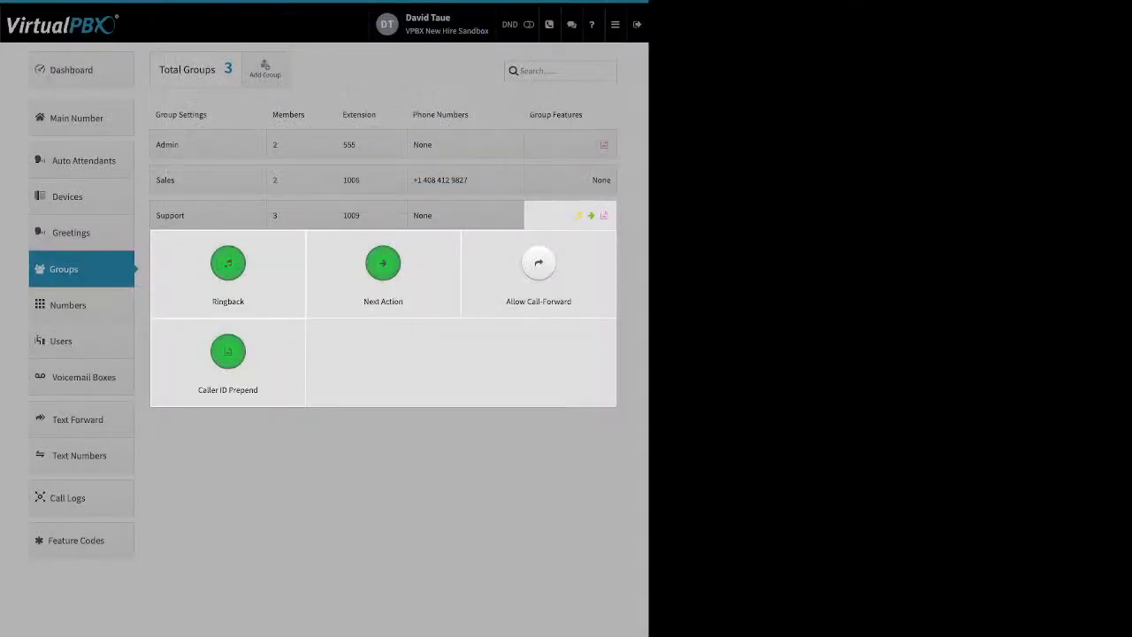
Step: Review the Support group's Caller ID Prepend settings for the name and number prefixes
{"action": "left_click", "coordinate": [228, 352]}
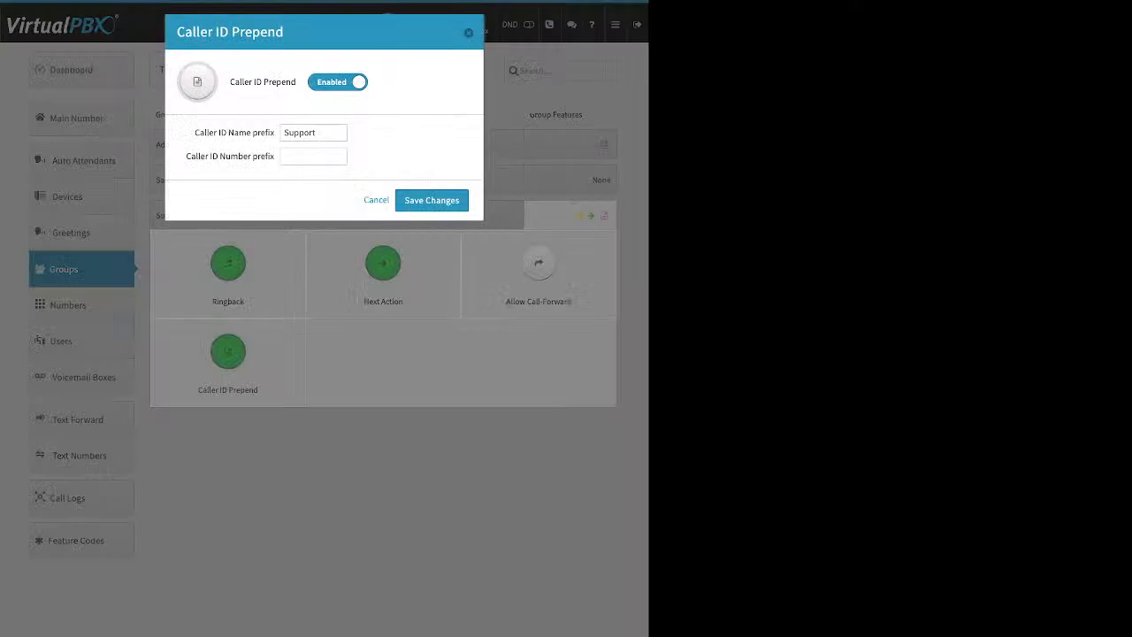
Step: Examine the Support group's caller ID name and number prefix fields, and close the dialog and group features without saving
{"action": "left_click_drag", "start_coordinate": [195, 133], "coordinate": [274, 133]}
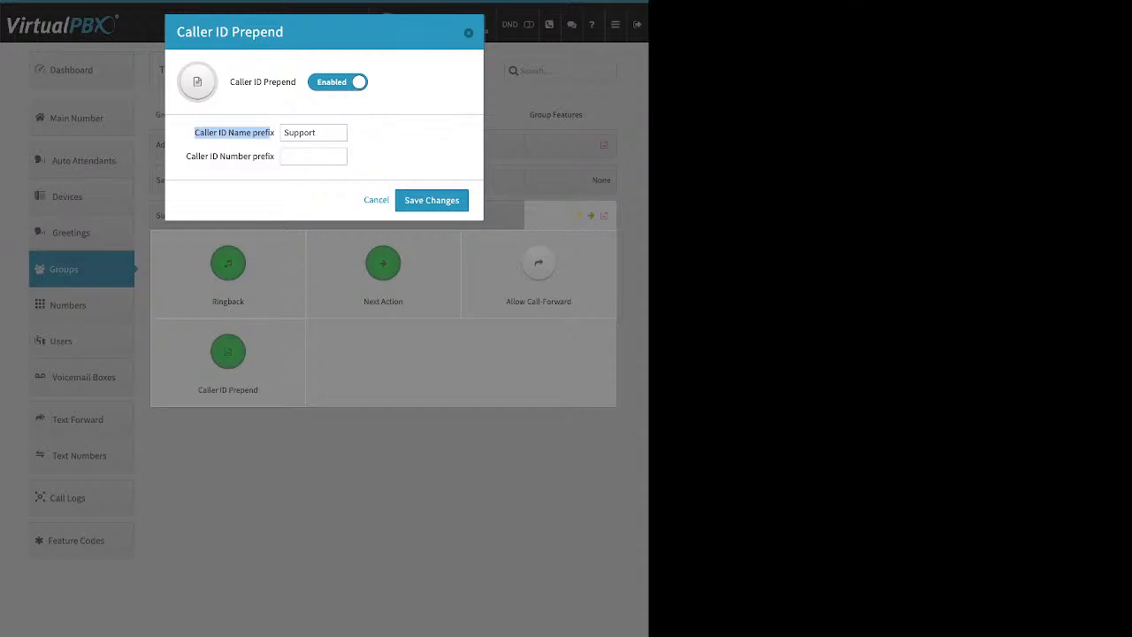
{"action": "left_click_drag", "start_coordinate": [186, 155], "coordinate": [275, 156]}
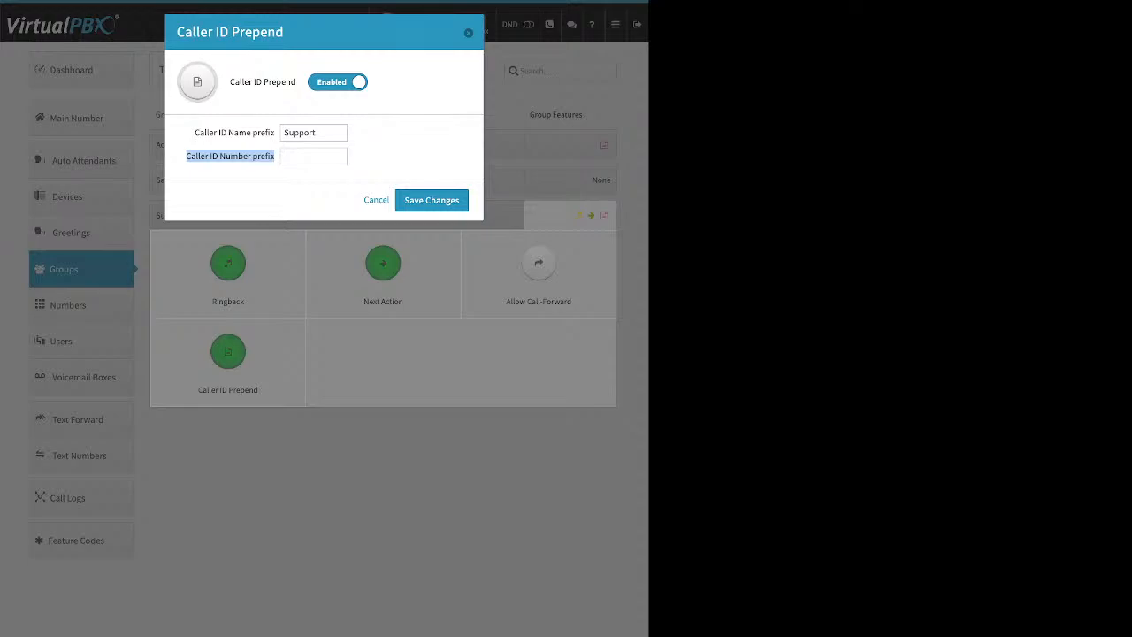
{"action": "key", "text": "Escape"}
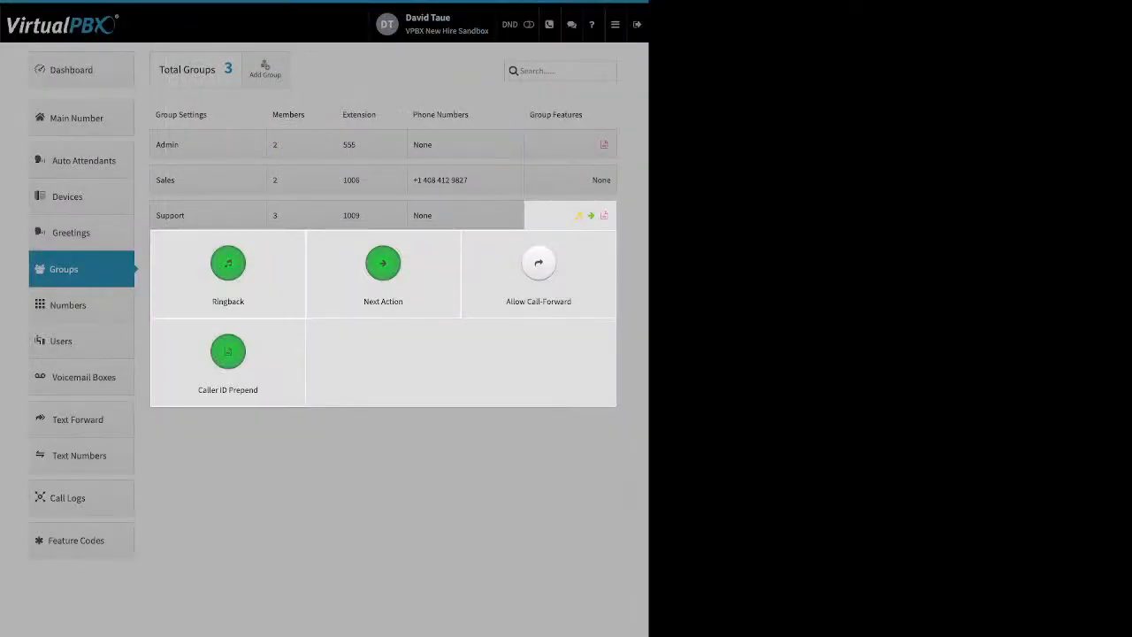
{"action": "key", "text": "Escape"}
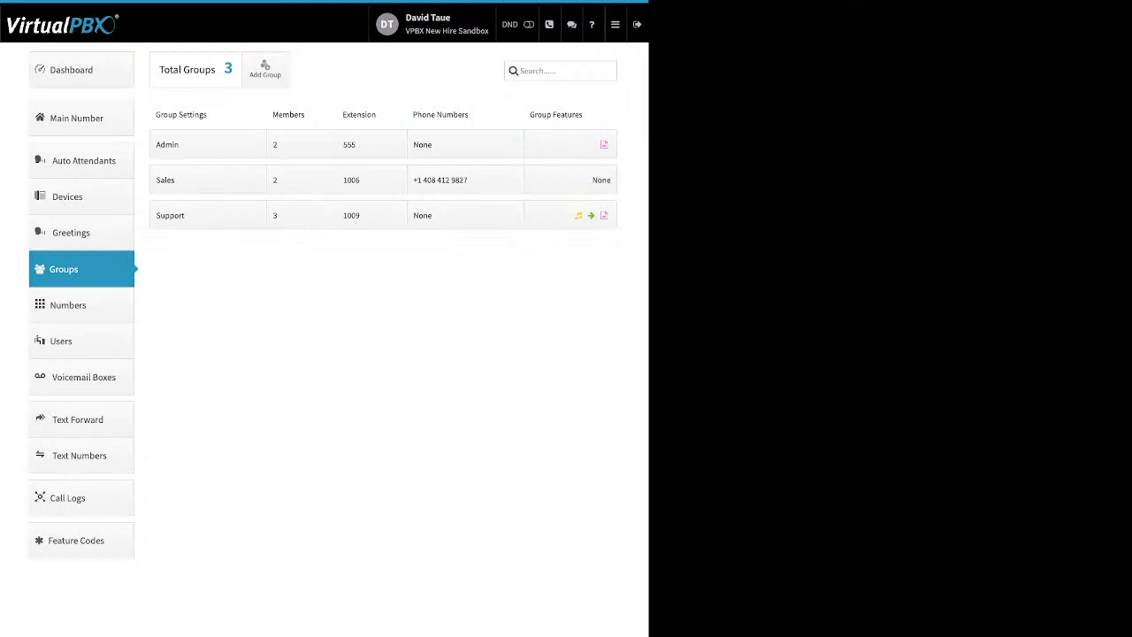
Step: Open the main company numbers and examine the options for adding spare numbers or buying numbers
{"action": "left_click", "coordinate": [82, 118]}
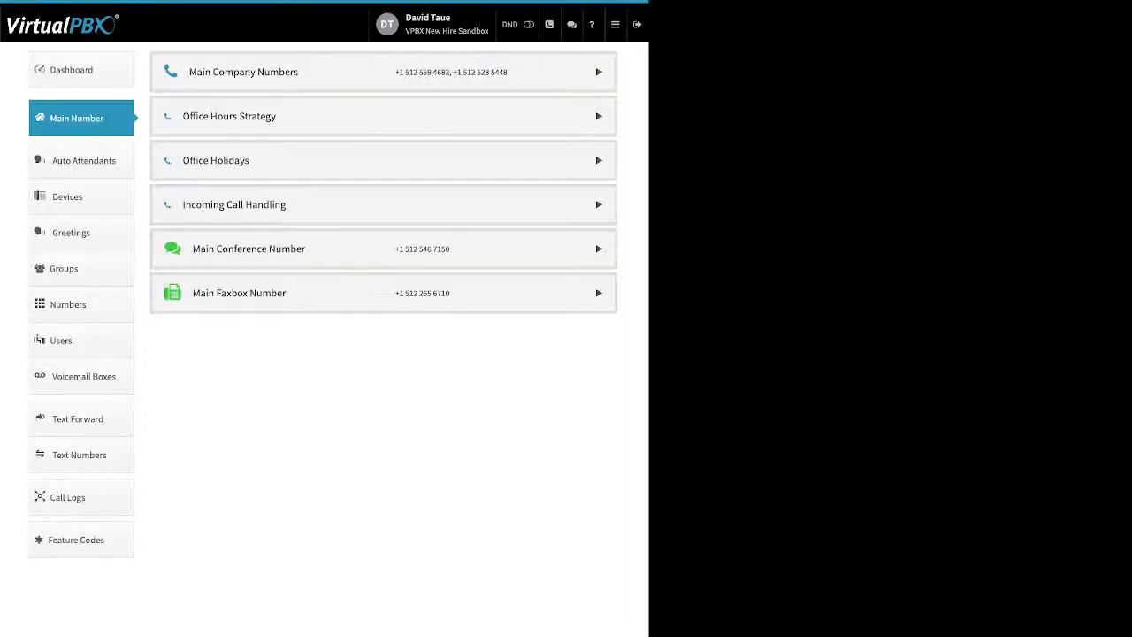
{"action": "left_click", "coordinate": [243, 72]}
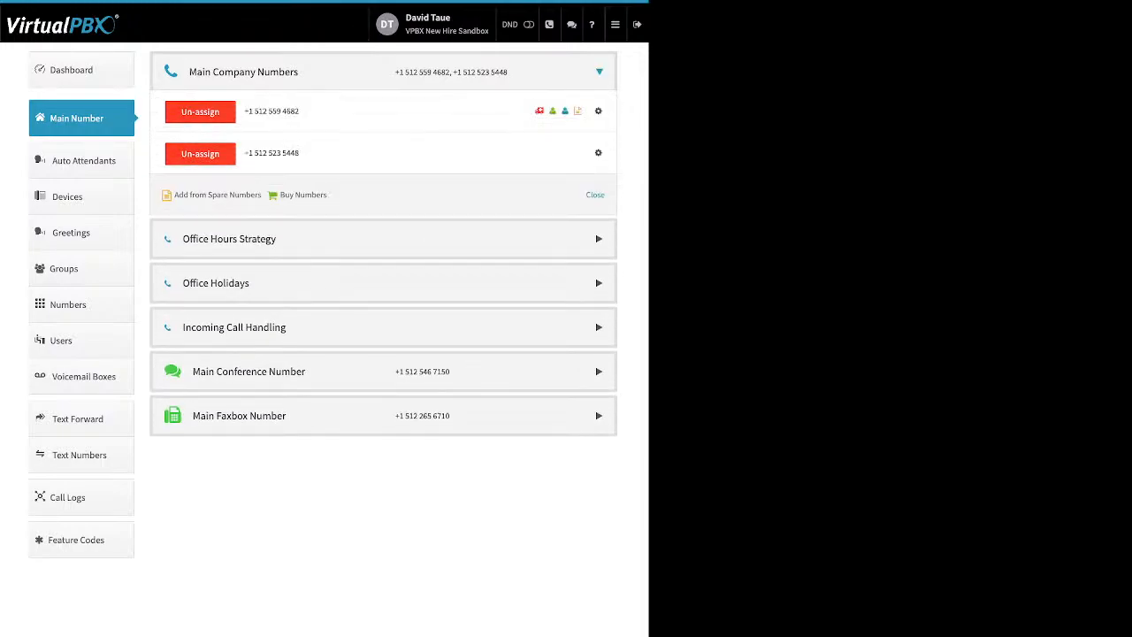
{"action": "left_click_drag", "start_coordinate": [327, 195], "coordinate": [189, 195]}
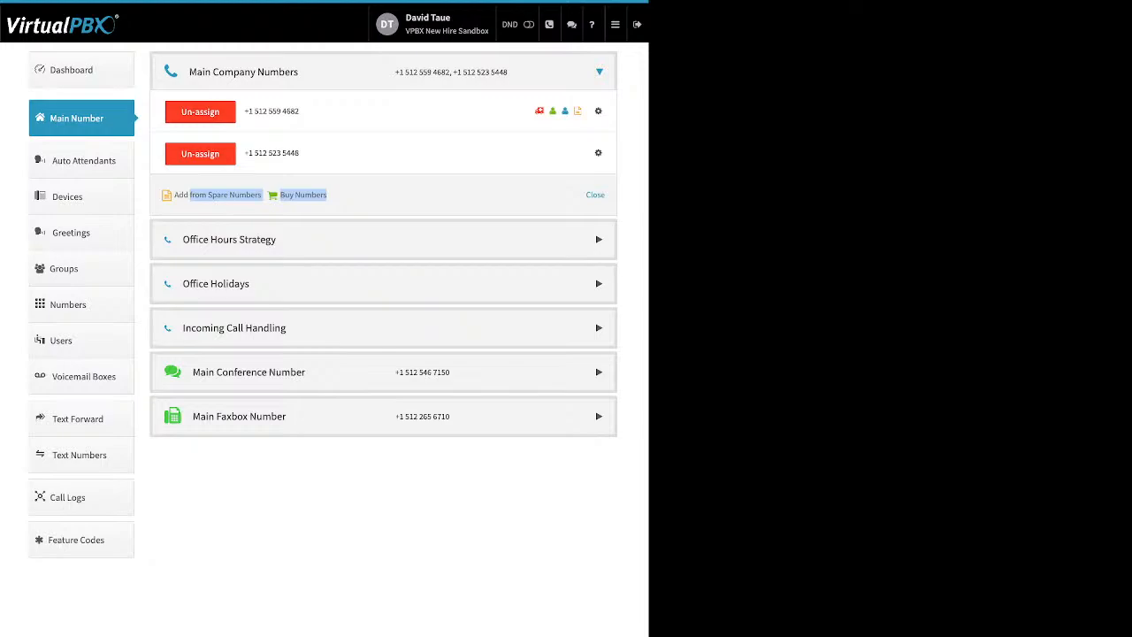
Step: Examine the office hours strategy: 24-hour or custom hours, Monday's opening time choices, and the lunch closure option
{"action": "left_click", "coordinate": [229, 240]}
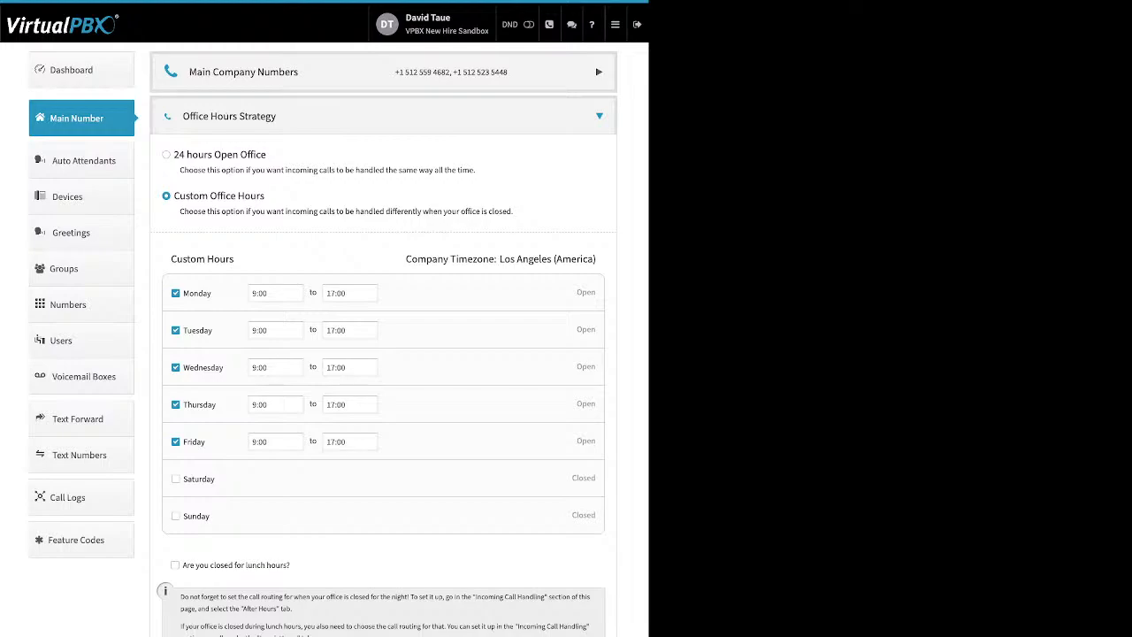
{"action": "left_click_drag", "start_coordinate": [267, 154], "coordinate": [198, 155]}
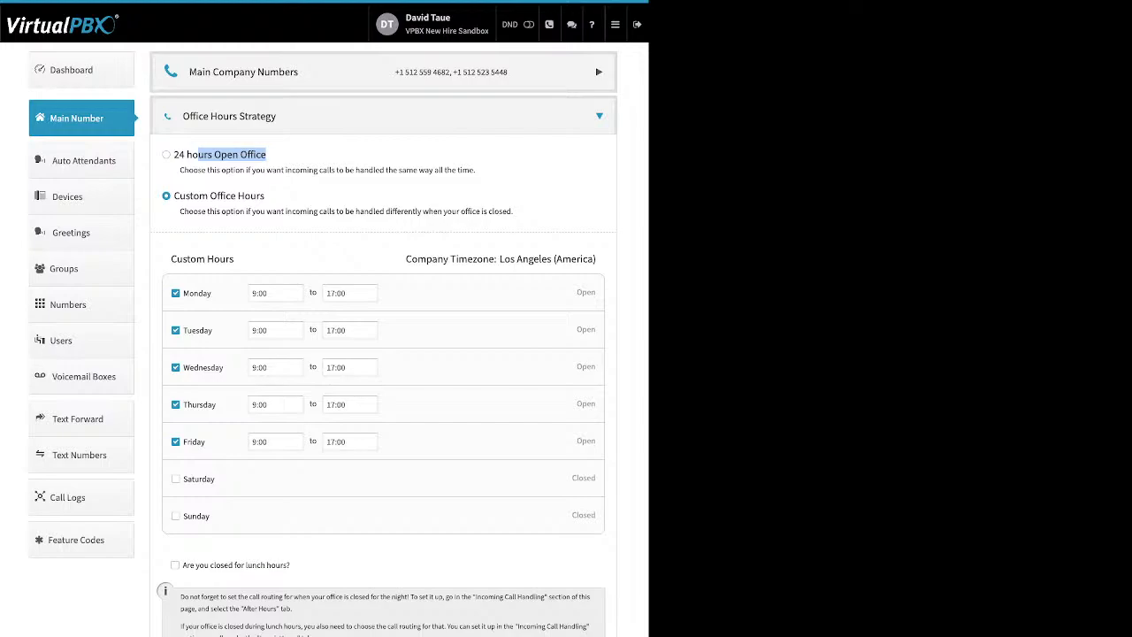
{"action": "mouse_move", "coordinate": [180, 212]}
{"action": "left_mouse_down"}
{"action": "mouse_move", "coordinate": [198, 212]}
{"action": "mouse_move", "coordinate": [174, 196]}
{"action": "left_mouse_up"}
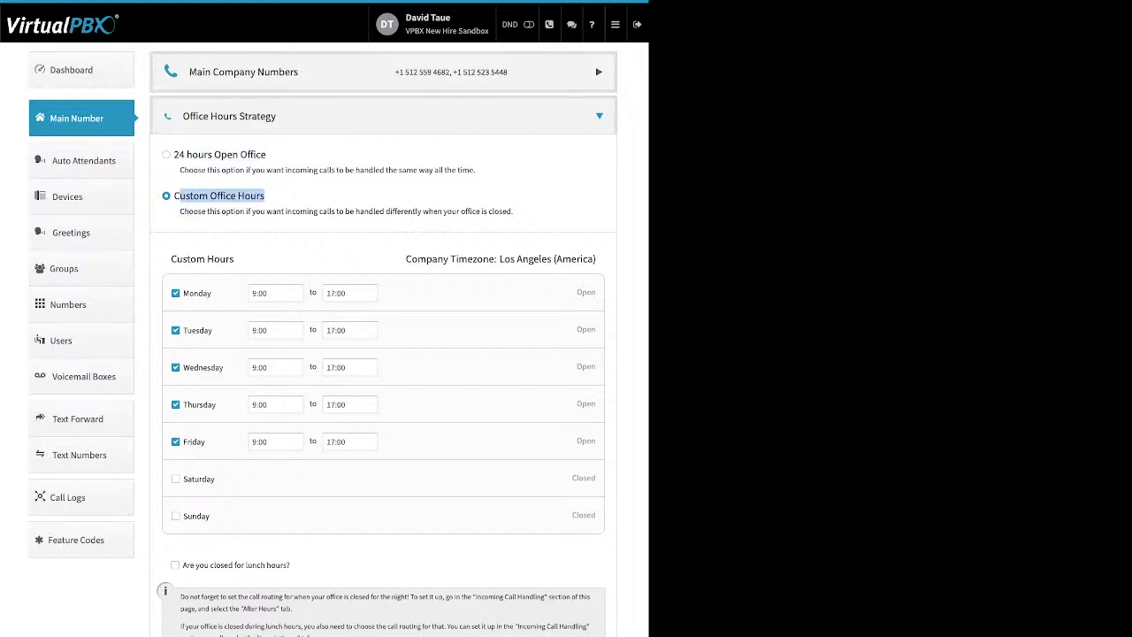
{"action": "left_click_drag", "start_coordinate": [212, 293], "coordinate": [183, 293]}
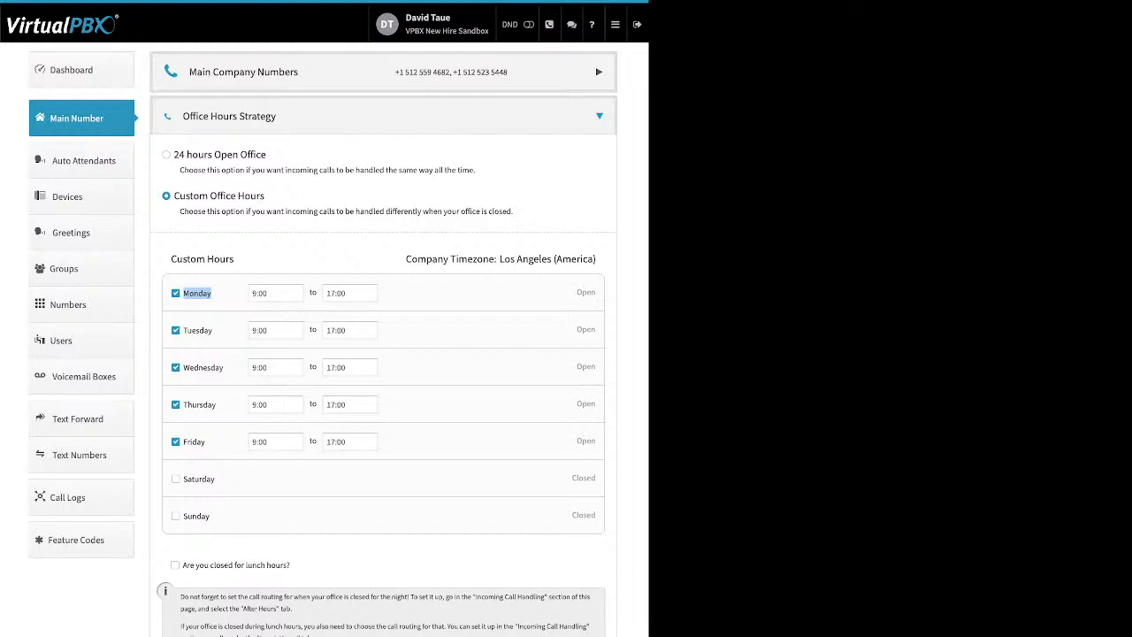
{"action": "left_click", "coordinate": [274, 292]}
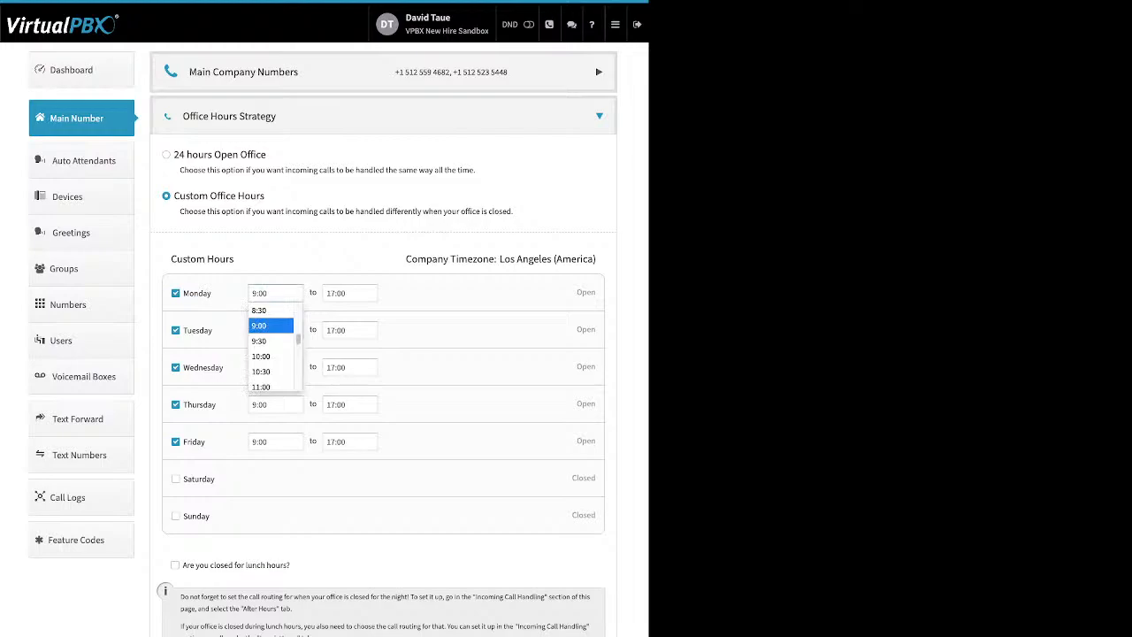
{"action": "key", "text": "Return"}
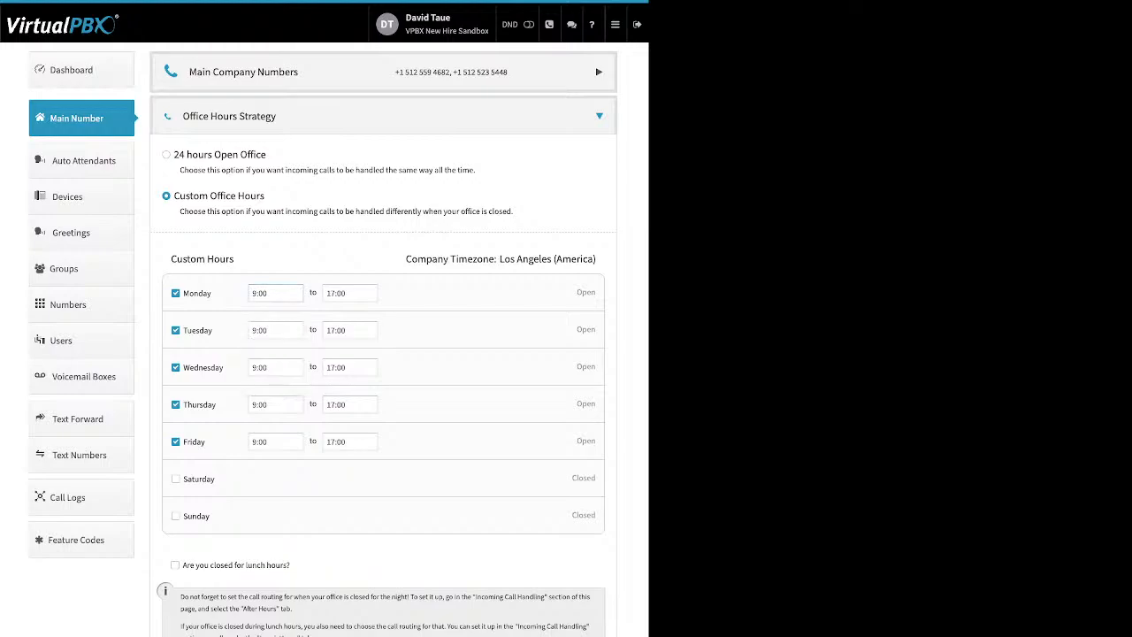
{"action": "left_click_drag", "start_coordinate": [294, 565], "coordinate": [179, 565]}
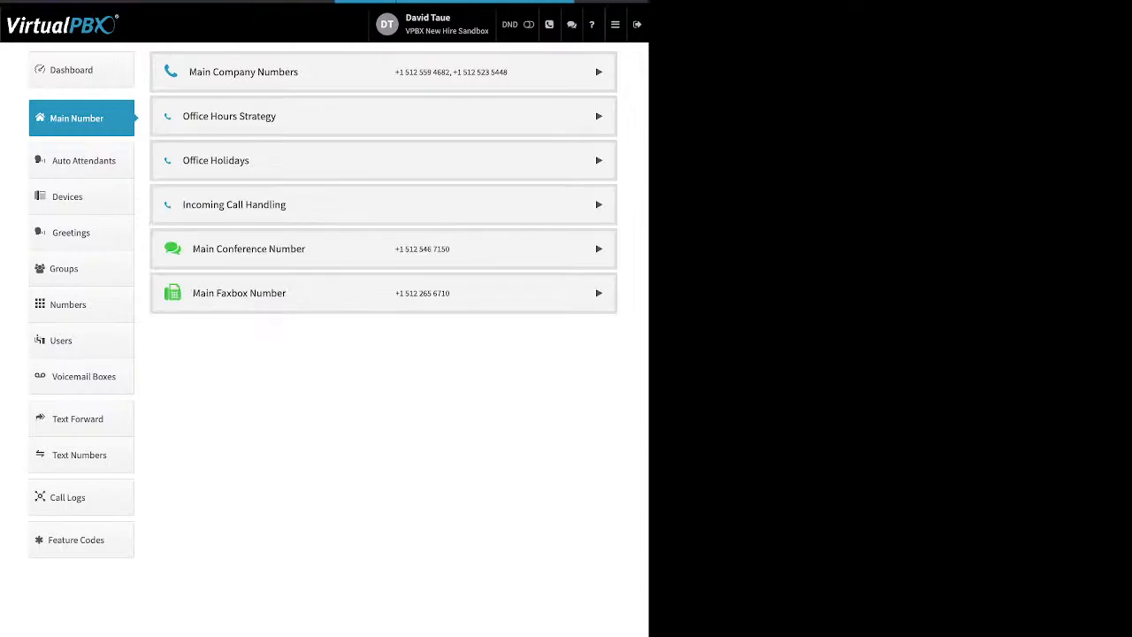
Step: Open the office holidays settings and examine the holiday closure option and the types of holiday that can be added
{"action": "left_click", "coordinate": [216, 160]}
{"action": "left_click_drag", "start_coordinate": [269, 196], "coordinate": [174, 196]}
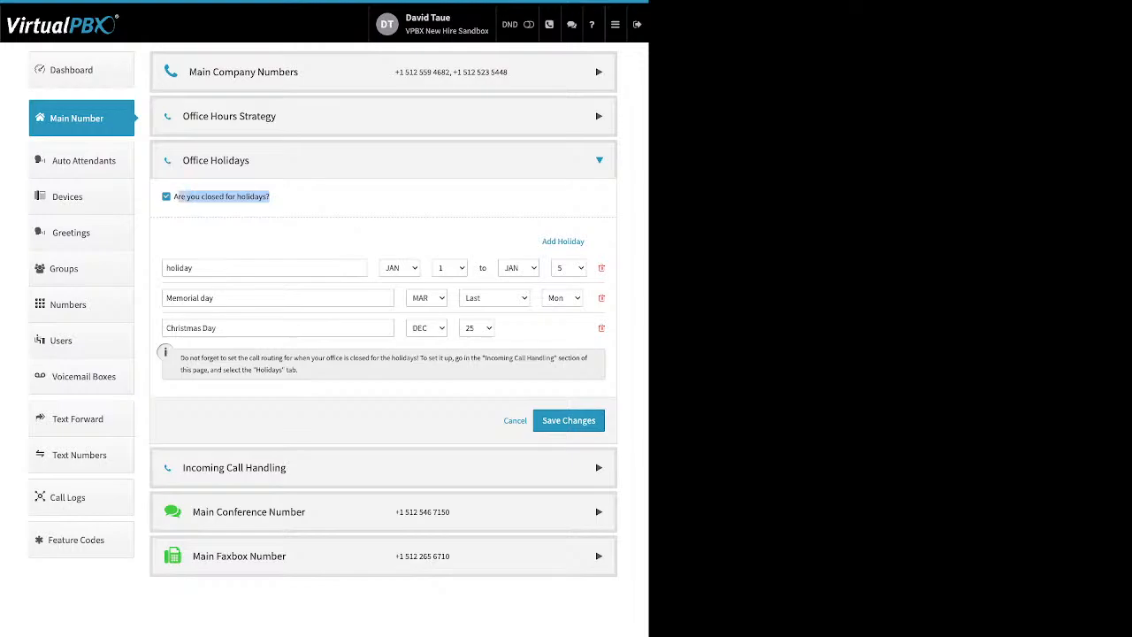
{"action": "left_click", "coordinate": [292, 198]}
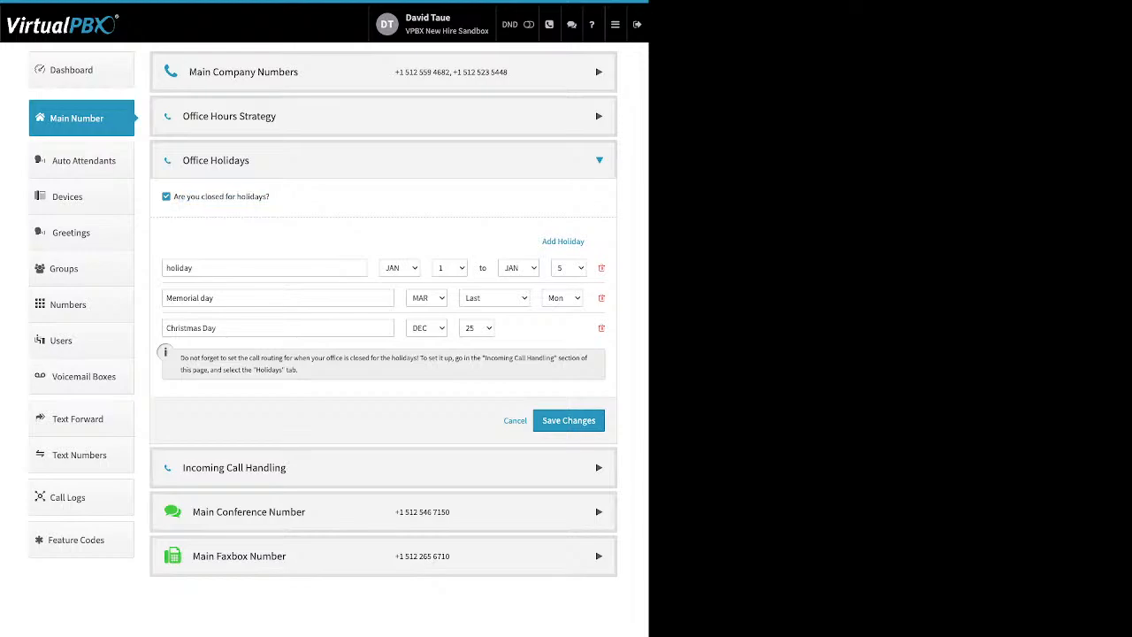
{"action": "left_click_drag", "start_coordinate": [542, 241], "coordinate": [586, 241]}
{"action": "left_click", "coordinate": [563, 241]}
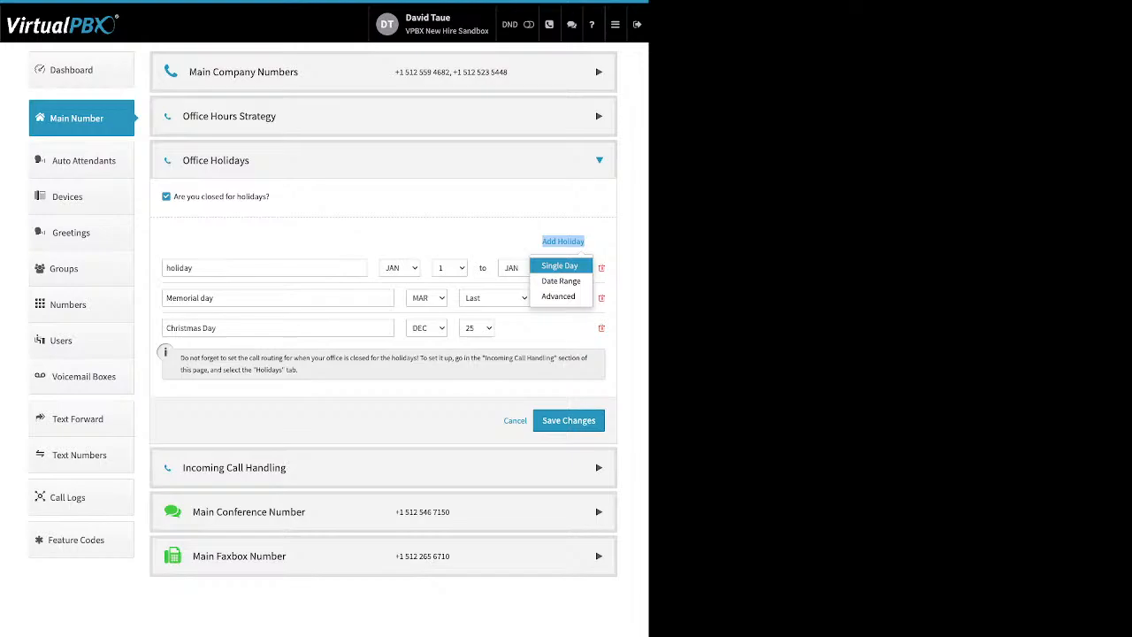
Step: Review the Memorial day, Christmas Day and date-range holiday entries, and save the office holidays
{"action": "left_click", "coordinate": [214, 298]}
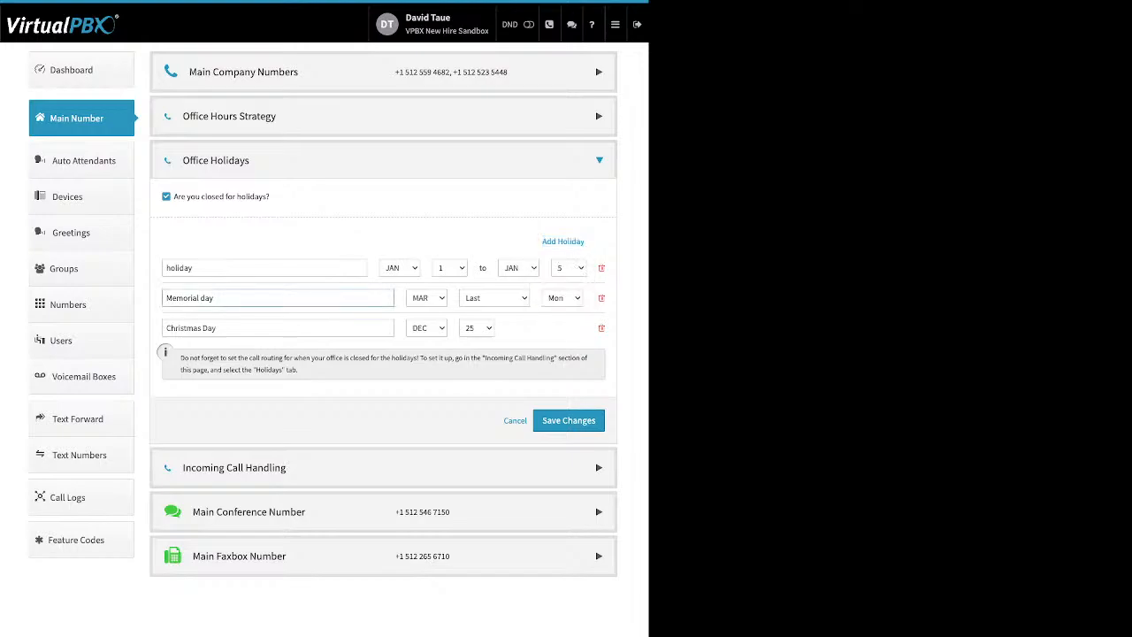
{"action": "key", "text": "ctrl+a"}
{"action": "left_click", "coordinate": [215, 328]}
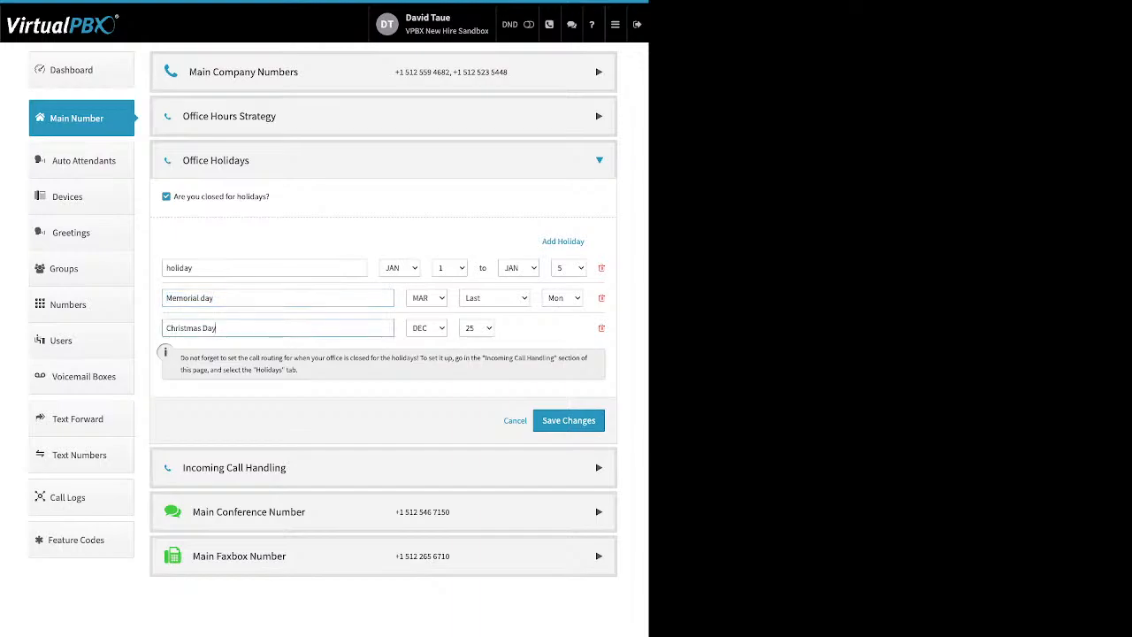
{"action": "key", "text": "ctrl+shift+Left"}
{"action": "key", "text": "ctrl+shift+Left"}
{"action": "double_click", "coordinate": [179, 269]}
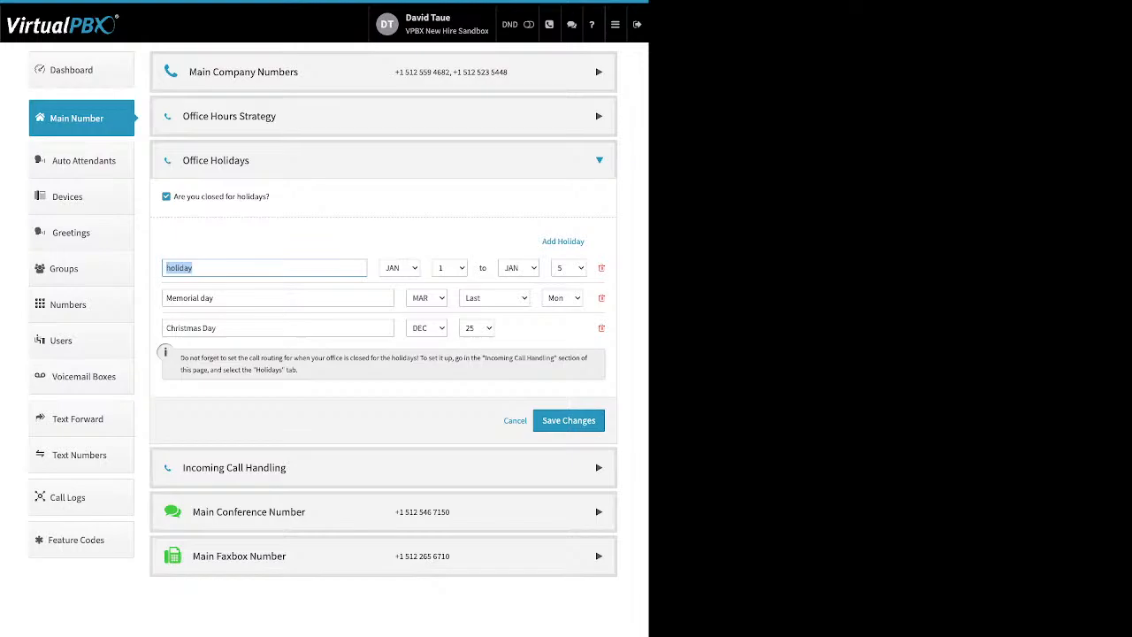
{"action": "left_click_drag", "start_coordinate": [214, 298], "coordinate": [167, 298]}
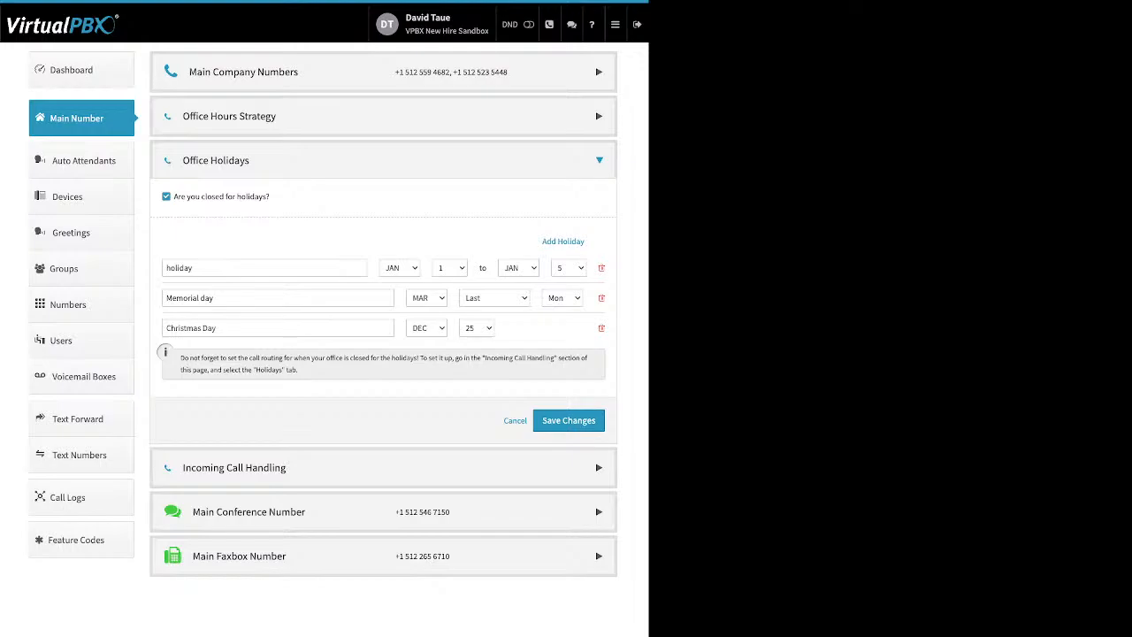
{"action": "left_click", "coordinate": [569, 420]}
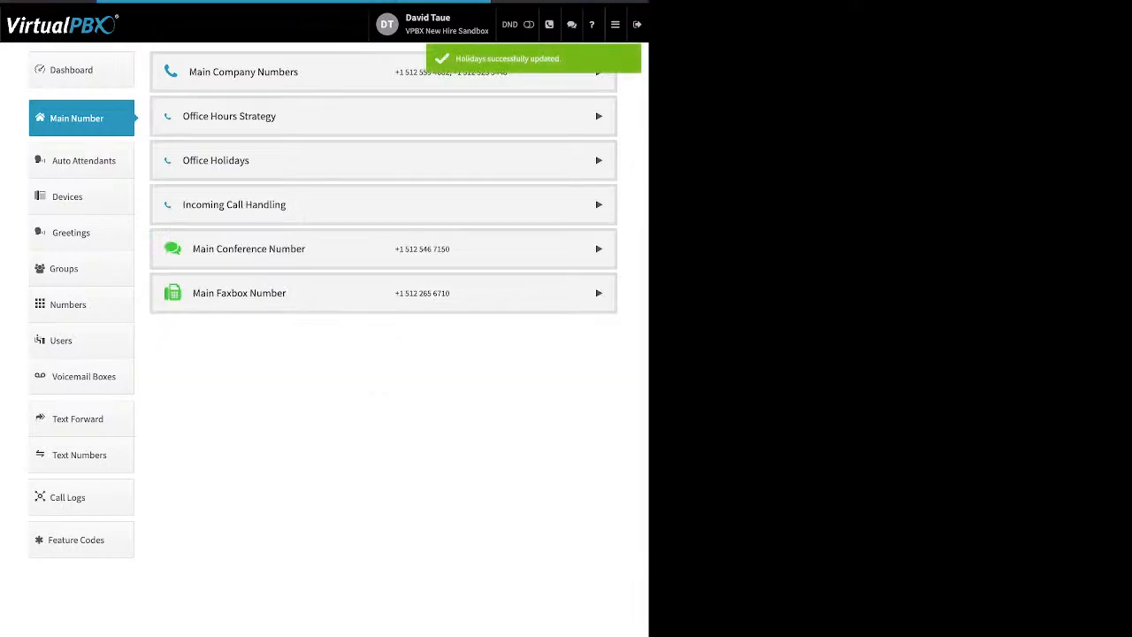
Step: Compare incoming call handling for after hours and holidays, and open the virtual receptionist settings for open hours
{"action": "left_click", "coordinate": [233, 204]}
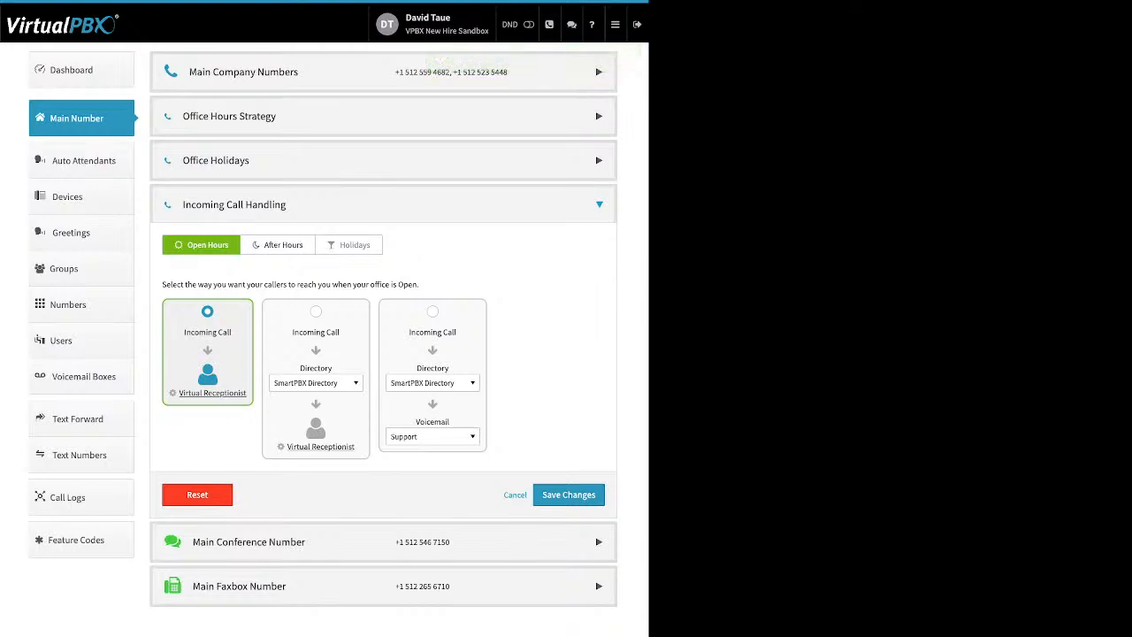
{"action": "left_click", "coordinate": [278, 244]}
{"action": "left_click", "coordinate": [348, 245]}
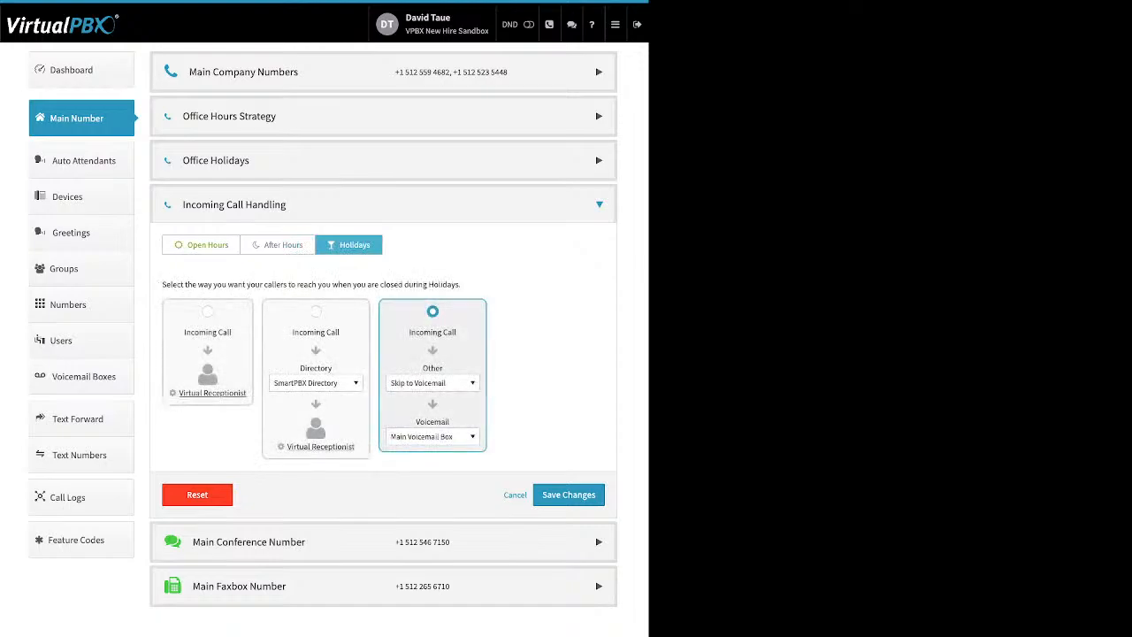
{"action": "left_click", "coordinate": [201, 244]}
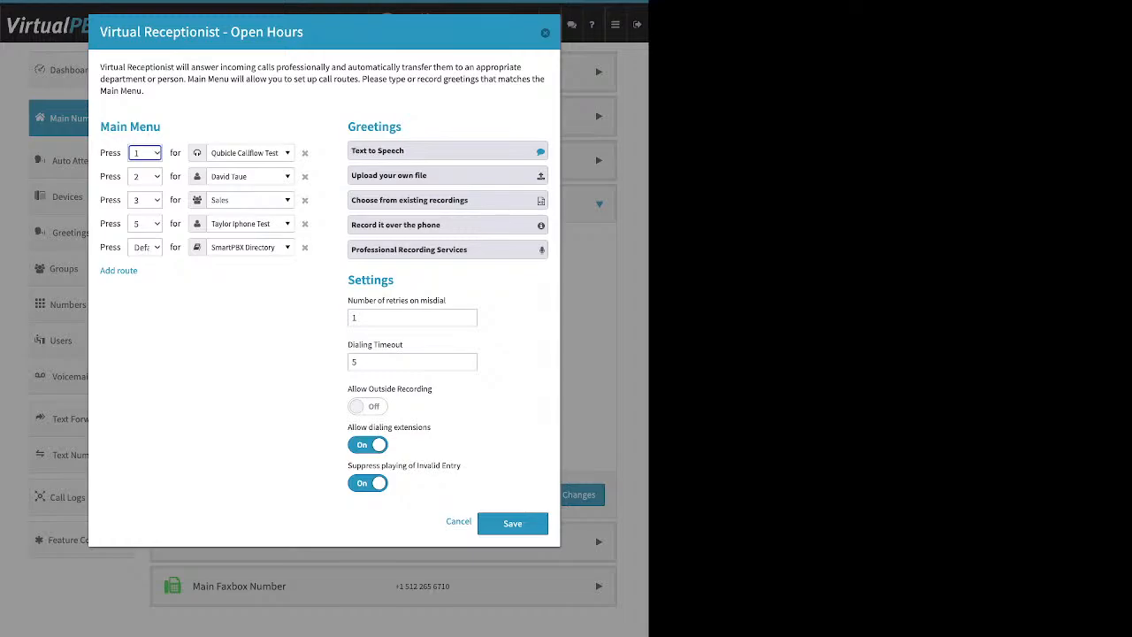
Step: Add a new route to the open-hours virtual receptionist's main menu
{"action": "triple_click", "coordinate": [130, 126]}
{"action": "left_click_drag", "start_coordinate": [100, 270], "coordinate": [138, 271]}
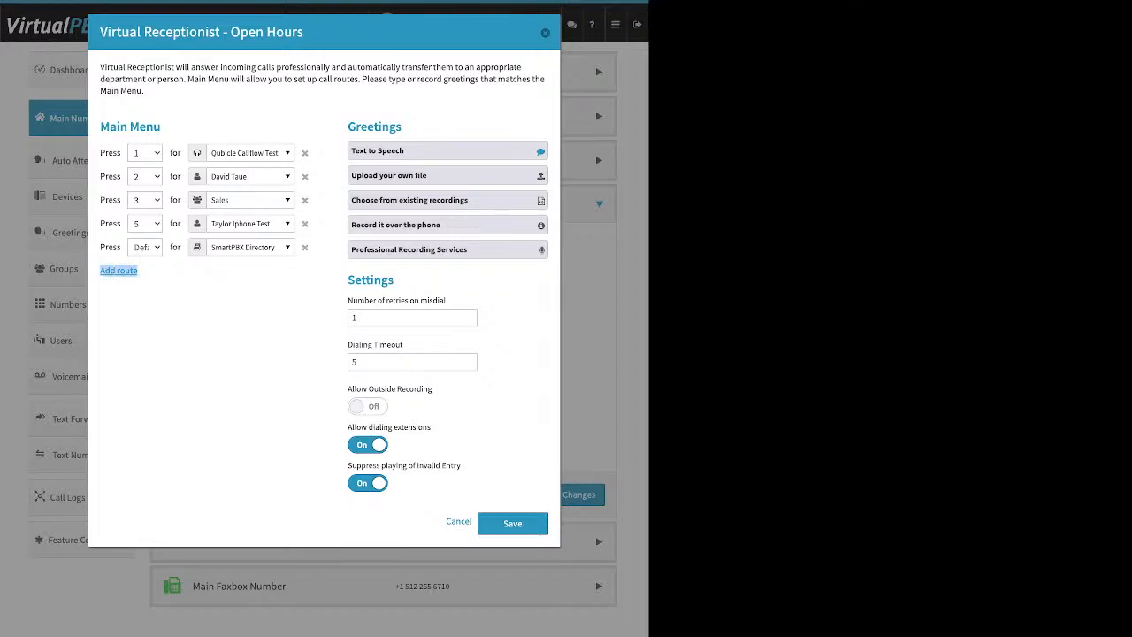
{"action": "left_click", "coordinate": [119, 270]}
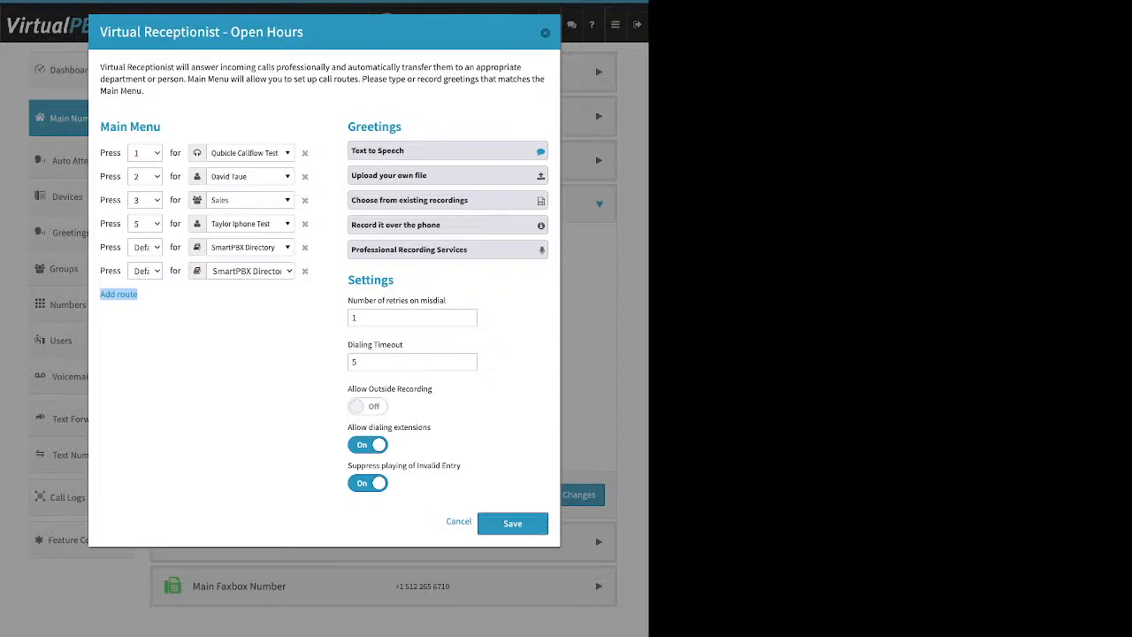
Step: Look through the destinations available for menu option 1 without changing it, and remove the newly added route
{"action": "left_click", "coordinate": [250, 153]}
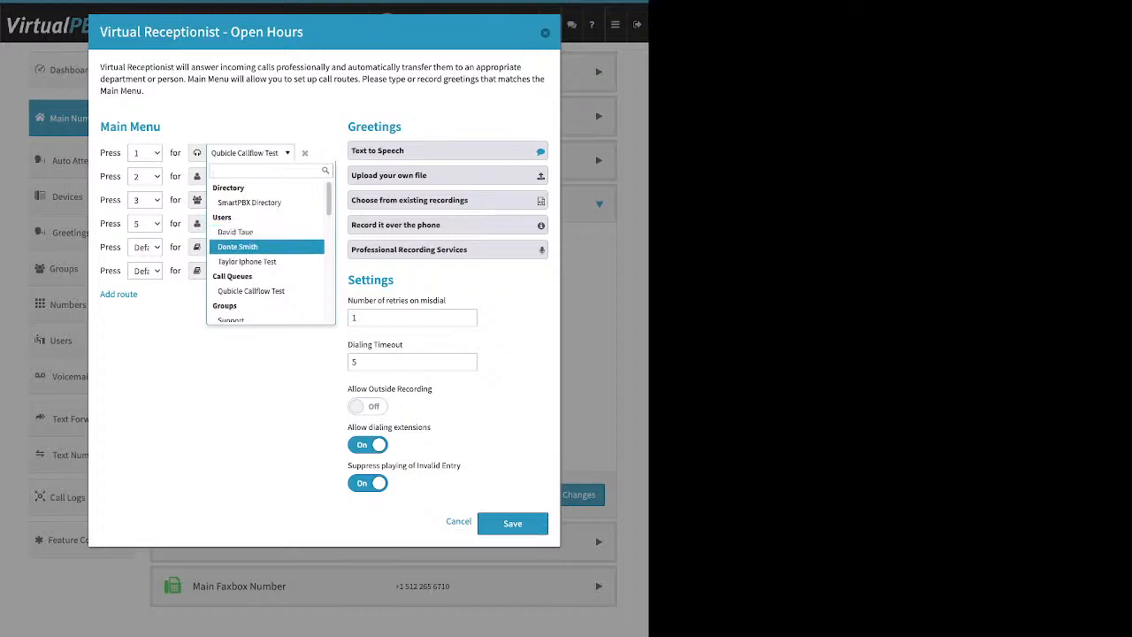
{"action": "scroll", "coordinate": [266, 247], "scroll_direction": "down", "scroll_amount": 1}
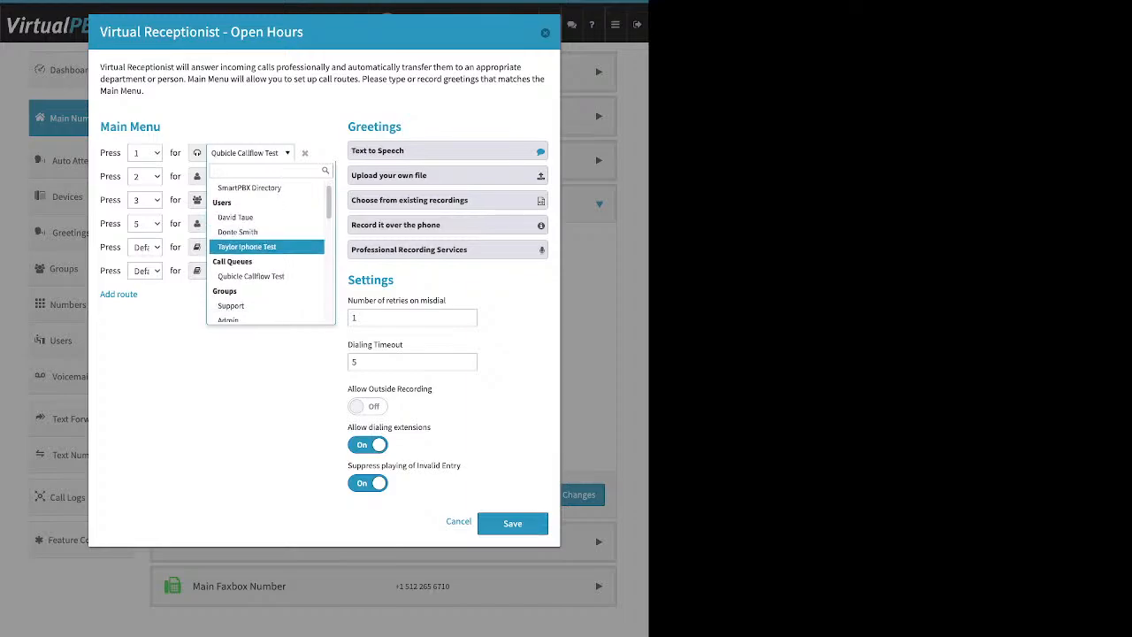
{"action": "scroll", "coordinate": [266, 247], "scroll_direction": "down", "scroll_amount": 2}
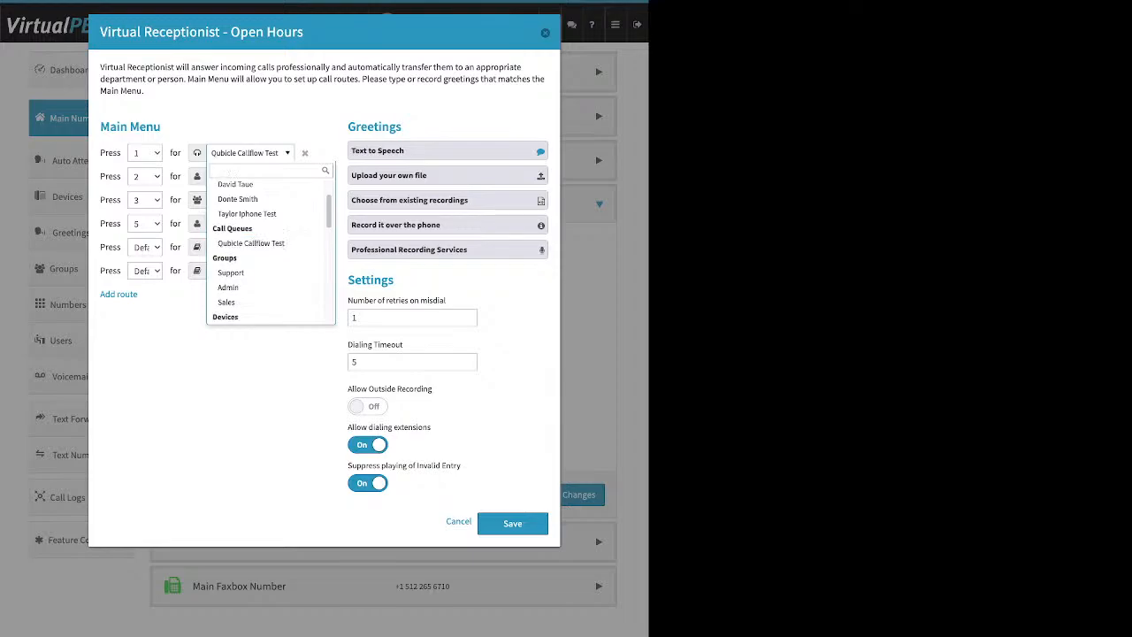
{"action": "scroll", "coordinate": [267, 247], "scroll_direction": "down", "scroll_amount": 4}
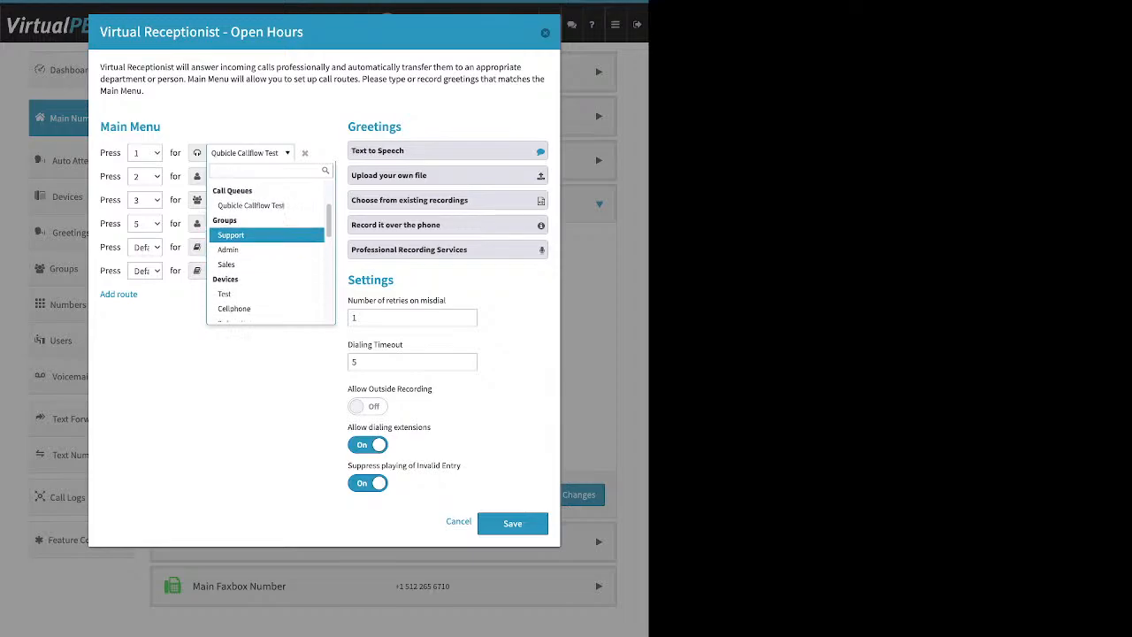
{"action": "scroll", "coordinate": [267, 247], "scroll_direction": "down", "scroll_amount": 6}
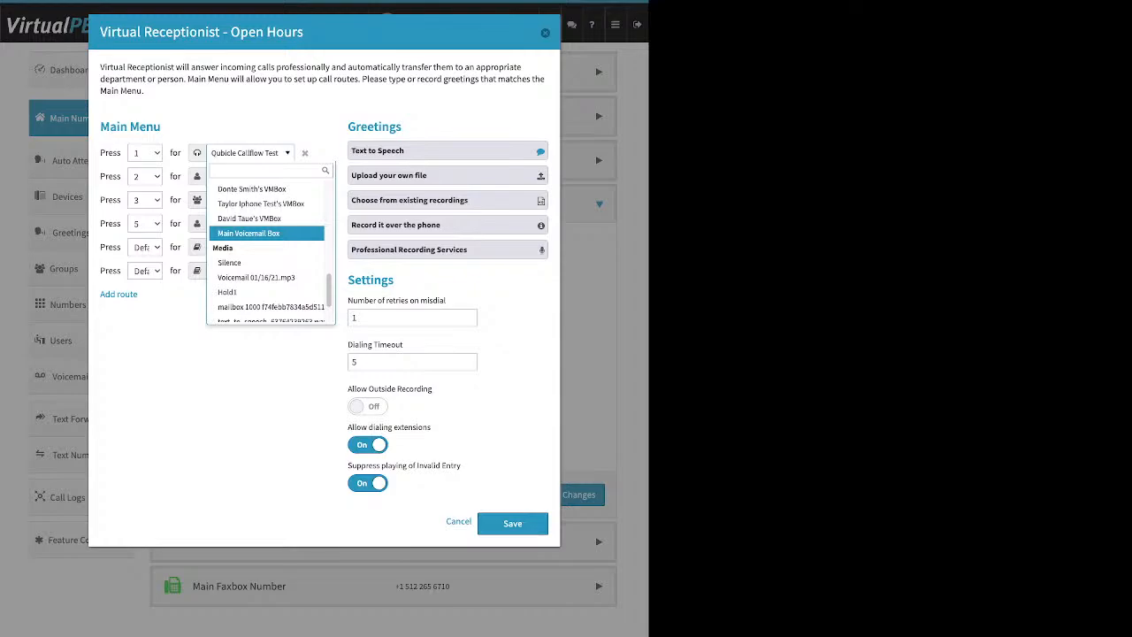
{"action": "scroll", "coordinate": [266, 246], "scroll_direction": "down", "scroll_amount": 2}
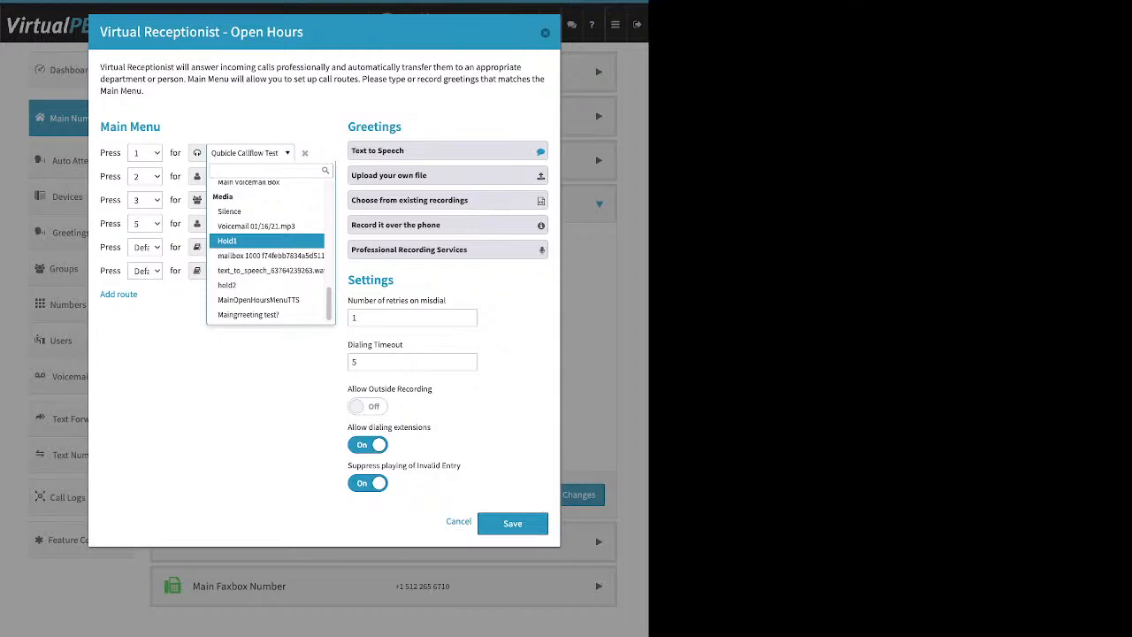
{"action": "key", "text": "Escape"}
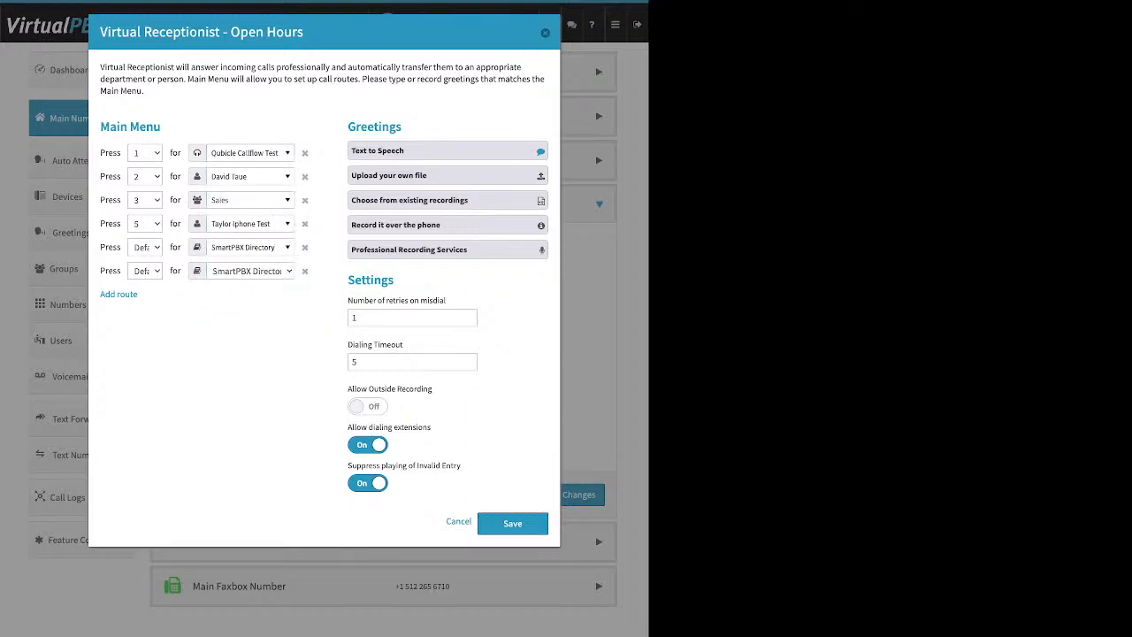
{"action": "left_click", "coordinate": [304, 271]}
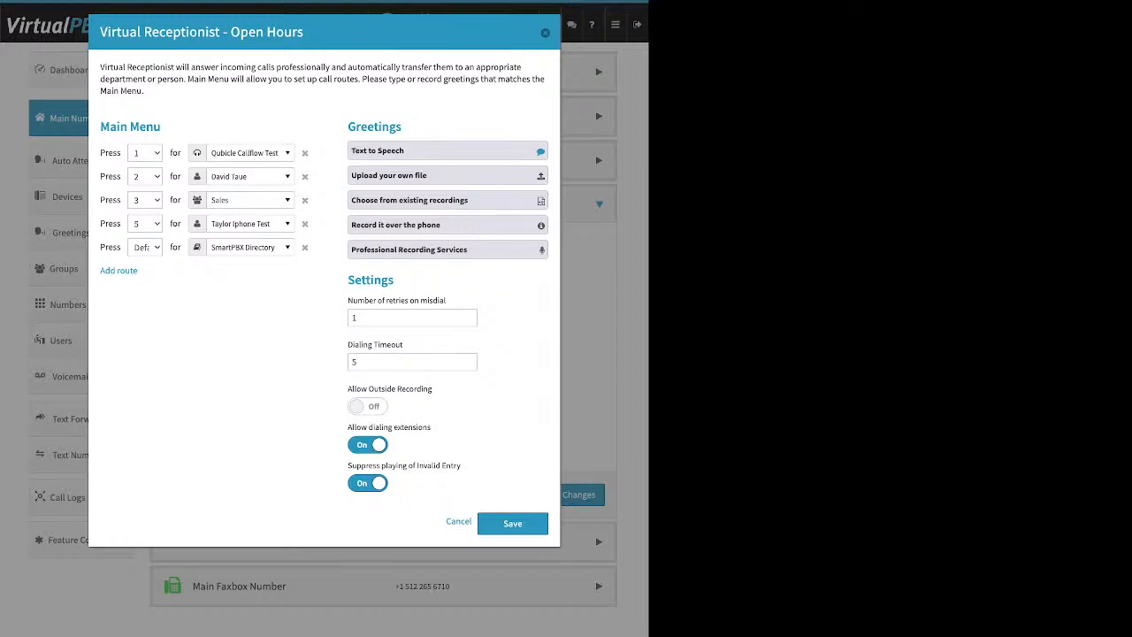
Step: Add "Have a great day" to the end of the open-hours text-to-speech greeting and update it
{"action": "left_click_drag", "start_coordinate": [404, 127], "coordinate": [348, 126]}
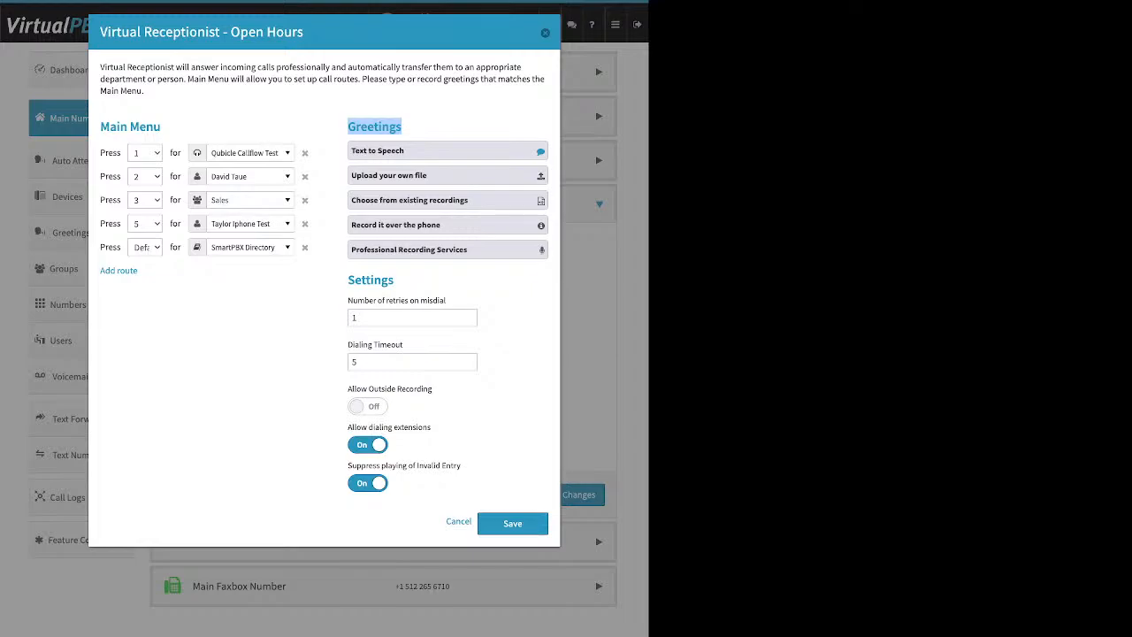
{"action": "left_click", "coordinate": [447, 152]}
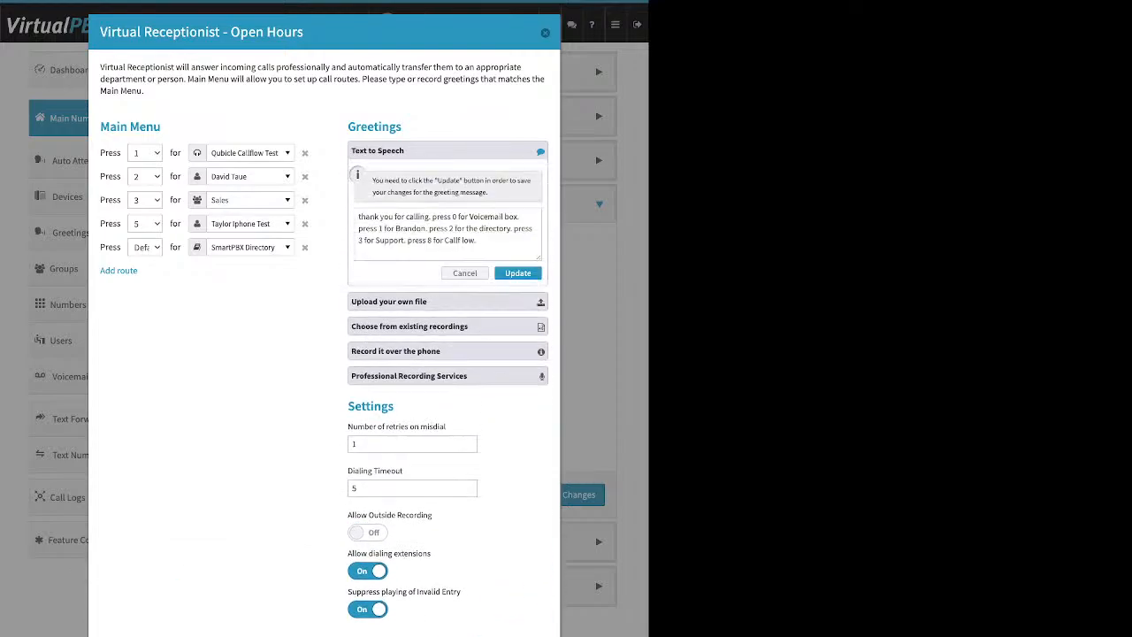
{"action": "left_click", "coordinate": [477, 240]}
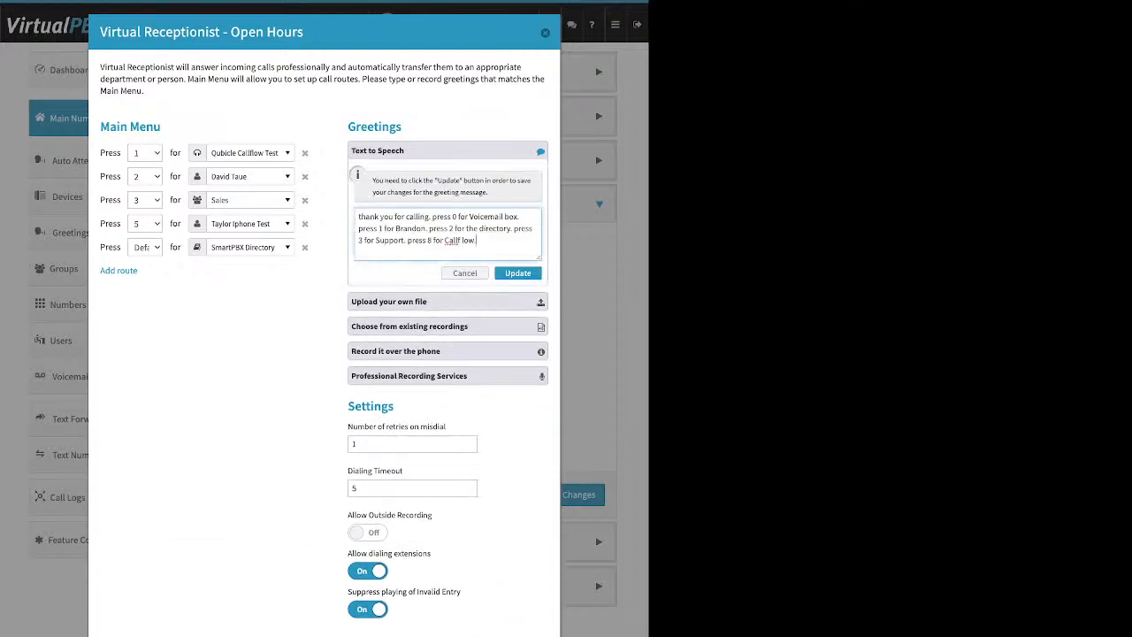
{"action": "type", "text": "Have a great day"}
{"action": "left_click", "coordinate": [519, 274]}
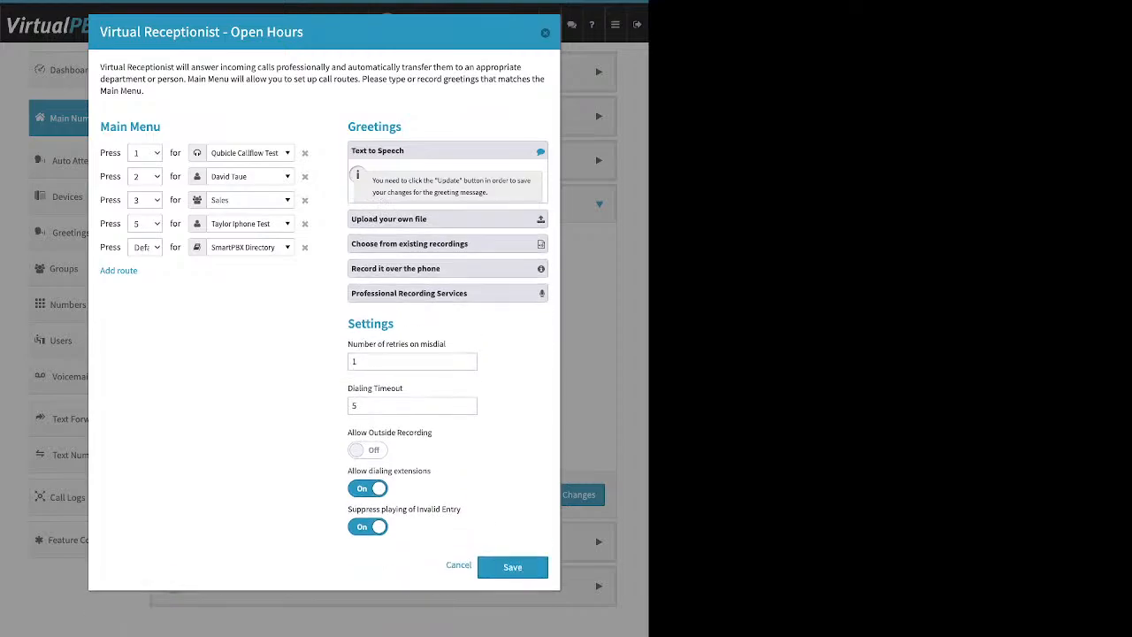
Step: Review the open-hours greeting options for uploading a file, choosing an existing recording and recording over the phone
{"action": "left_click", "coordinate": [389, 175]}
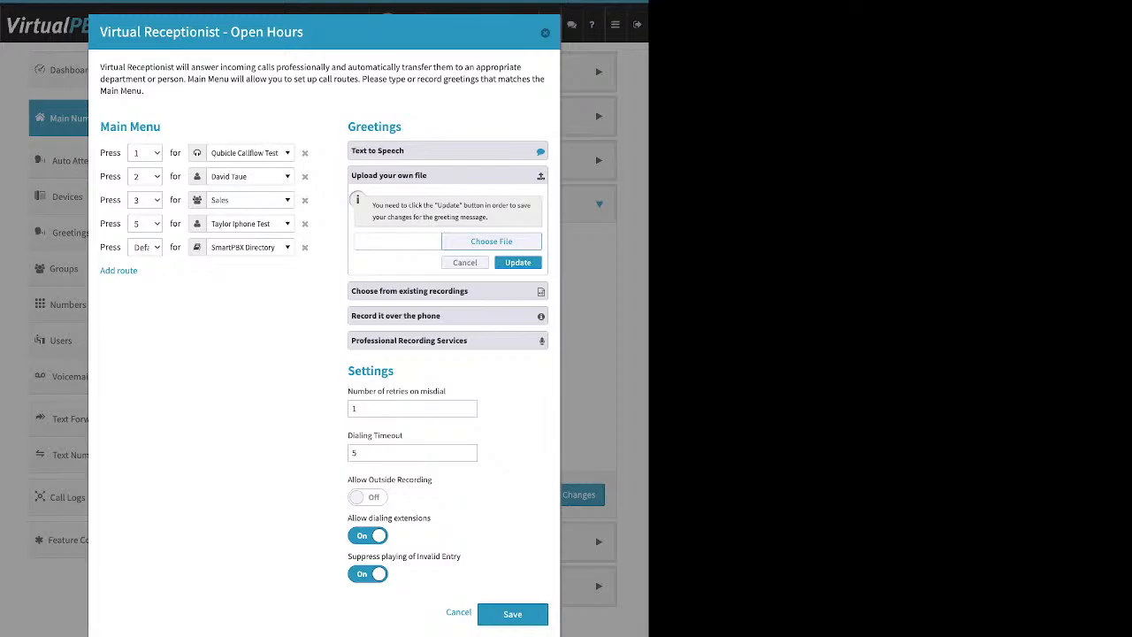
{"action": "left_click", "coordinate": [409, 291]}
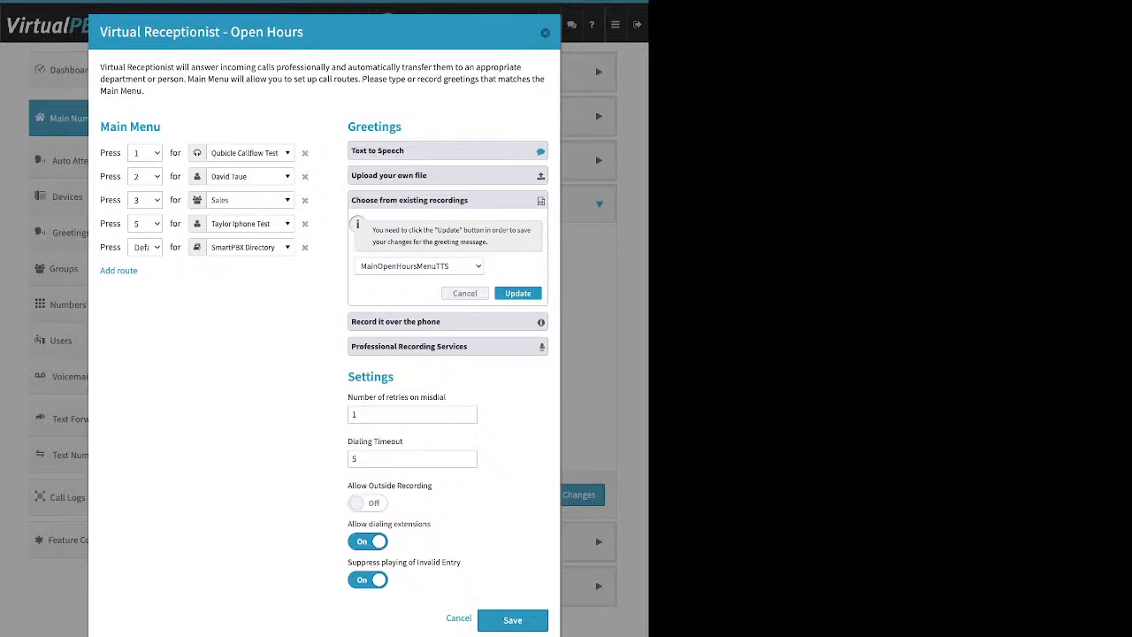
{"action": "left_click", "coordinate": [396, 321]}
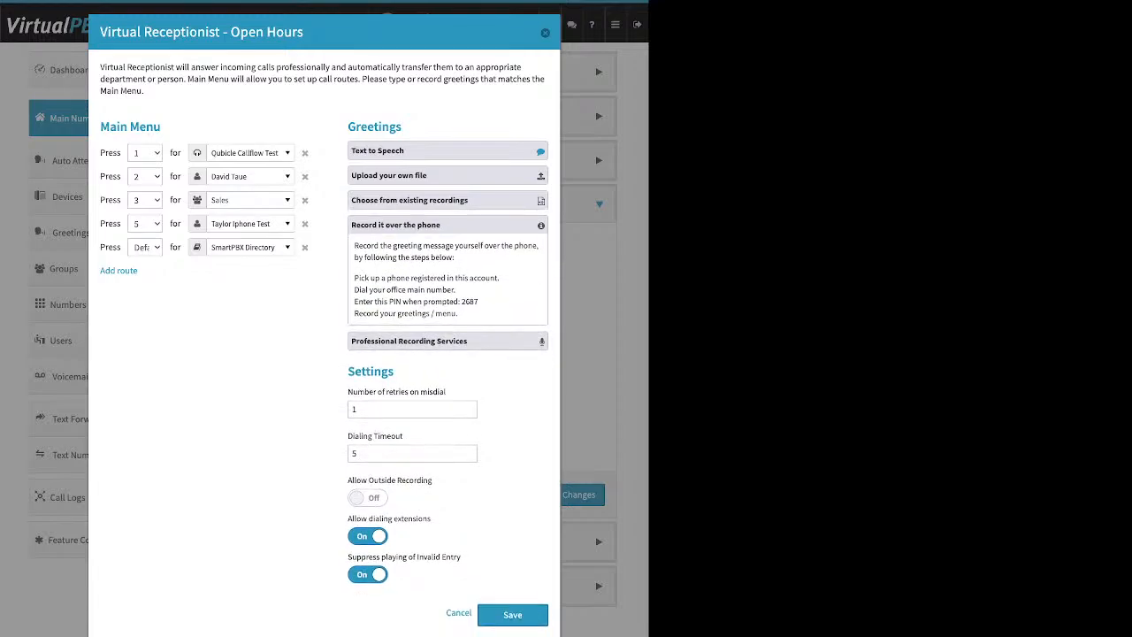
{"action": "left_click_drag", "start_coordinate": [501, 277], "coordinate": [353, 277]}
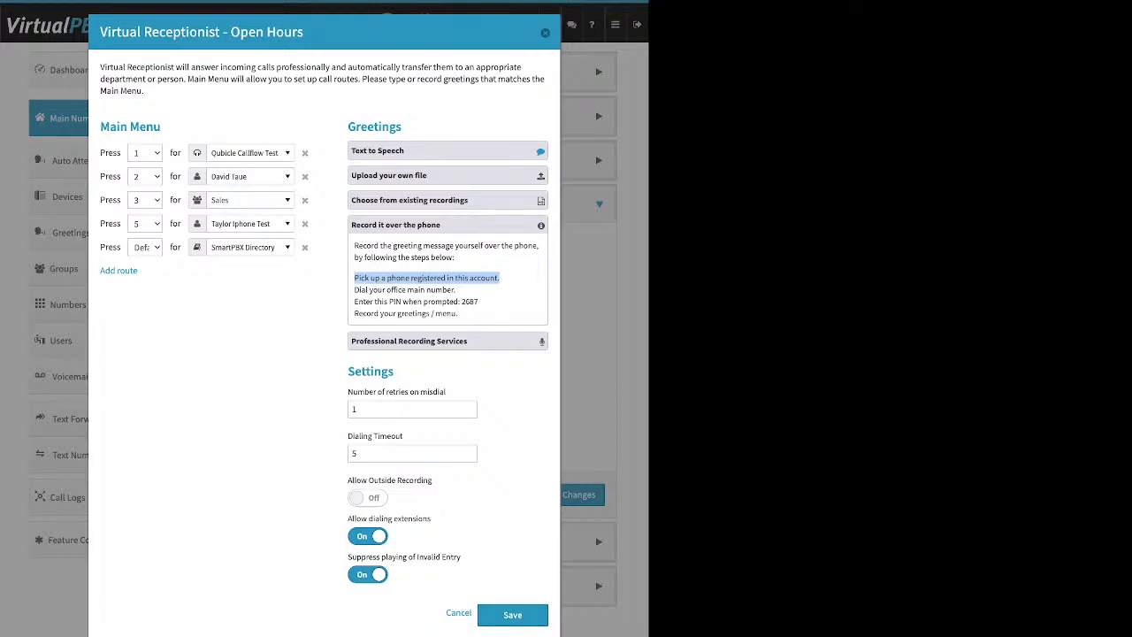
Step: Turn off Suppress playing of Invalid Entry and turn on Allow Outside Recording for the open-hours receptionist
{"action": "left_click", "coordinate": [367, 574]}
{"action": "double_click", "coordinate": [371, 372]}
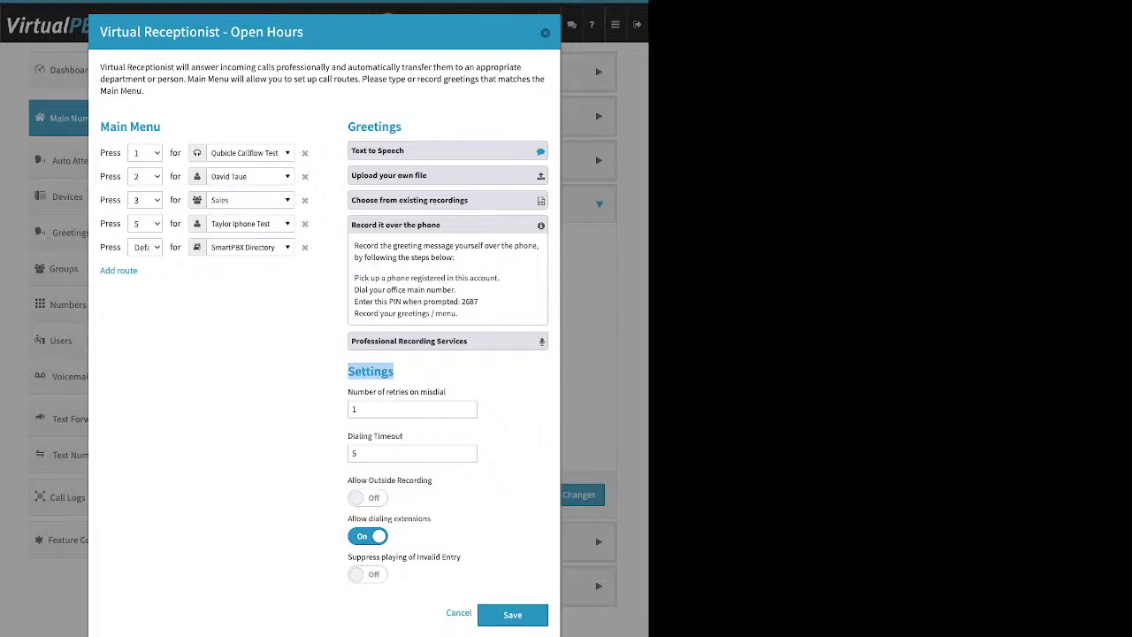
{"action": "left_click_drag", "start_coordinate": [434, 480], "coordinate": [347, 480]}
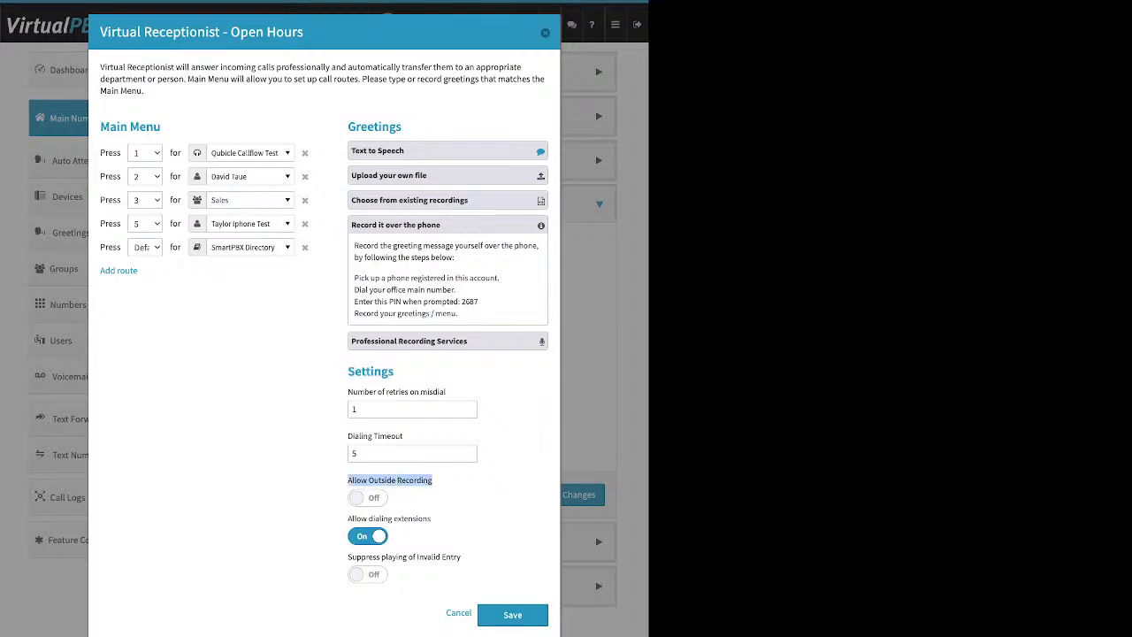
{"action": "left_click", "coordinate": [367, 497]}
Step: Review the PIN instruction for recording a greeting by phone and the Professional Recording Services offer
{"action": "left_click_drag", "start_coordinate": [480, 302], "coordinate": [461, 301]}
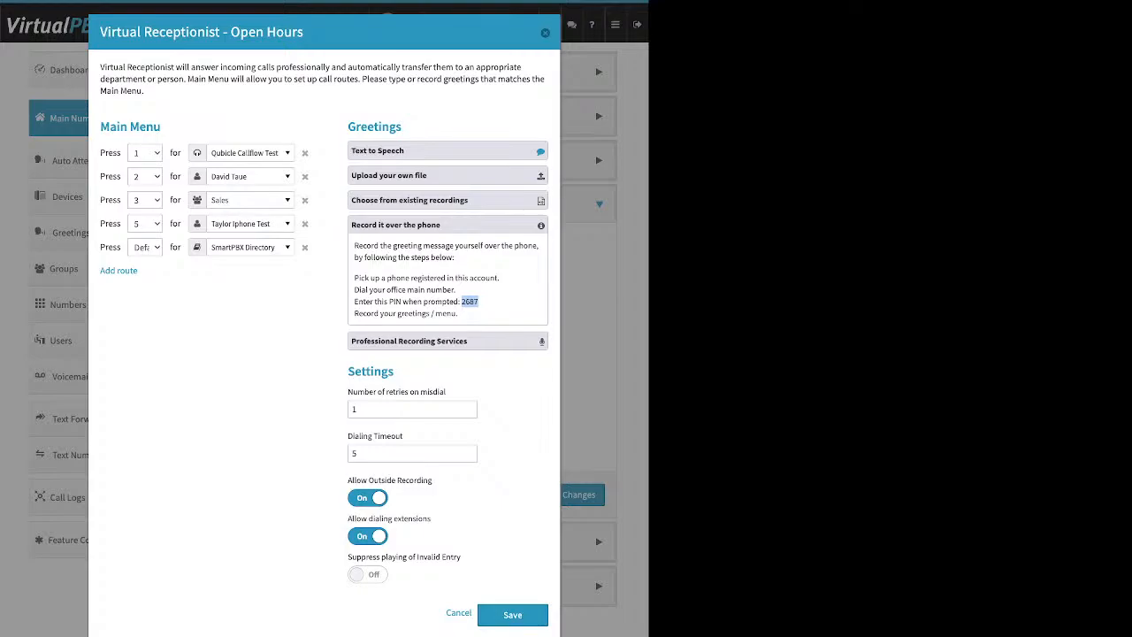
{"action": "left_click", "coordinate": [433, 341]}
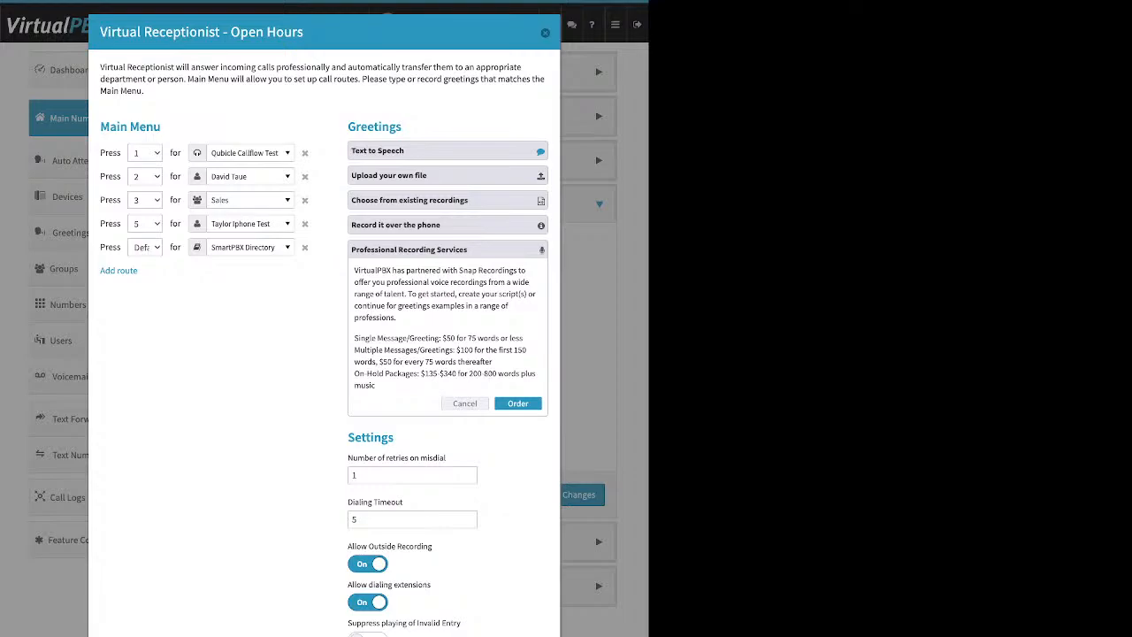
{"action": "left_click", "coordinate": [388, 176]}
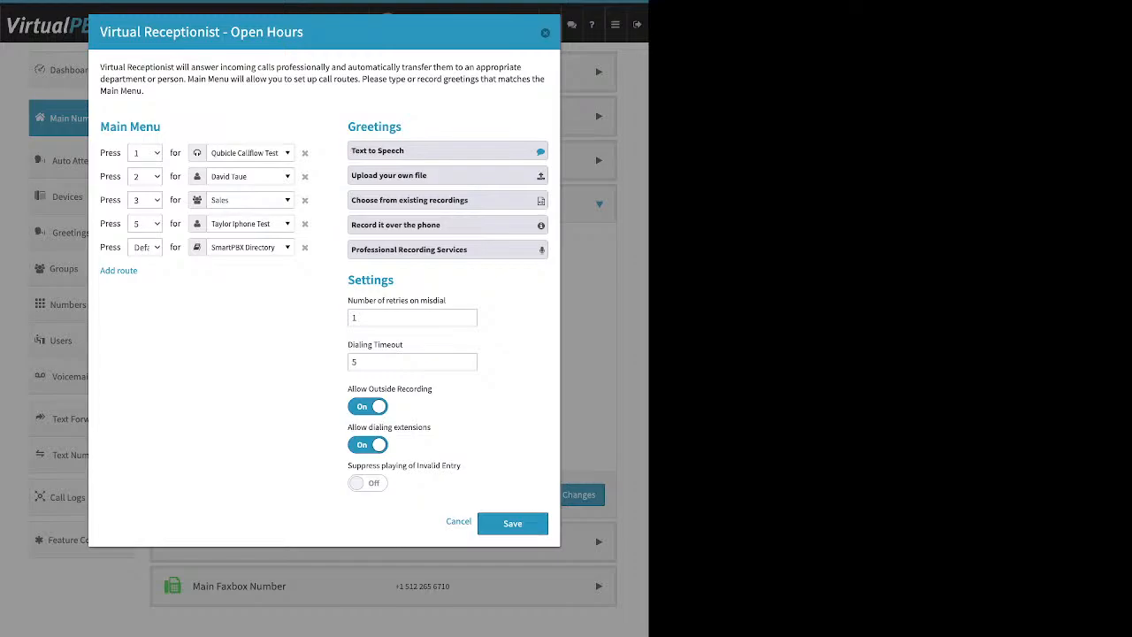
Step: Review the misdial retries and dialing timeout settings, and turn off Allow Outside Recording
{"action": "left_click_drag", "start_coordinate": [348, 295], "coordinate": [373, 345]}
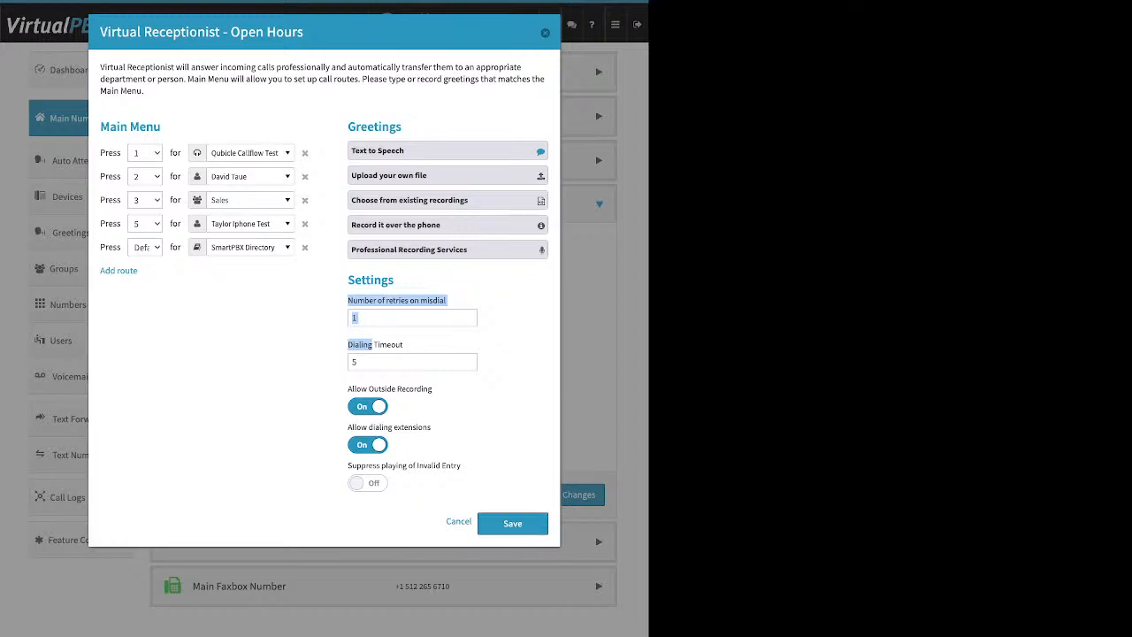
{"action": "left_click_drag", "start_coordinate": [403, 344], "coordinate": [348, 344]}
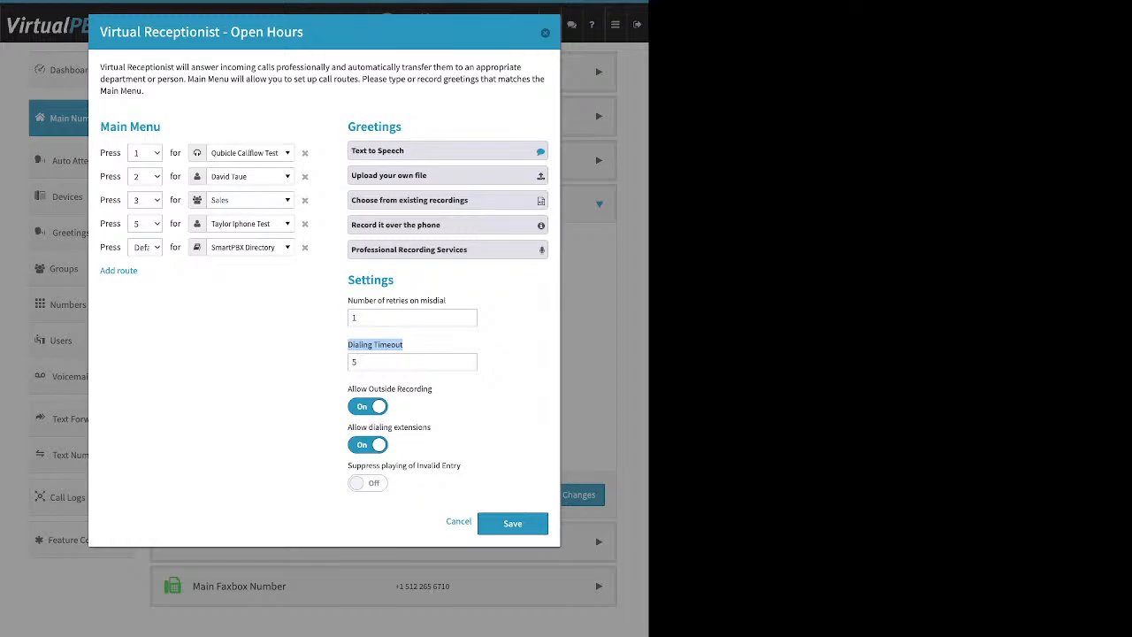
{"action": "left_click", "coordinate": [353, 361]}
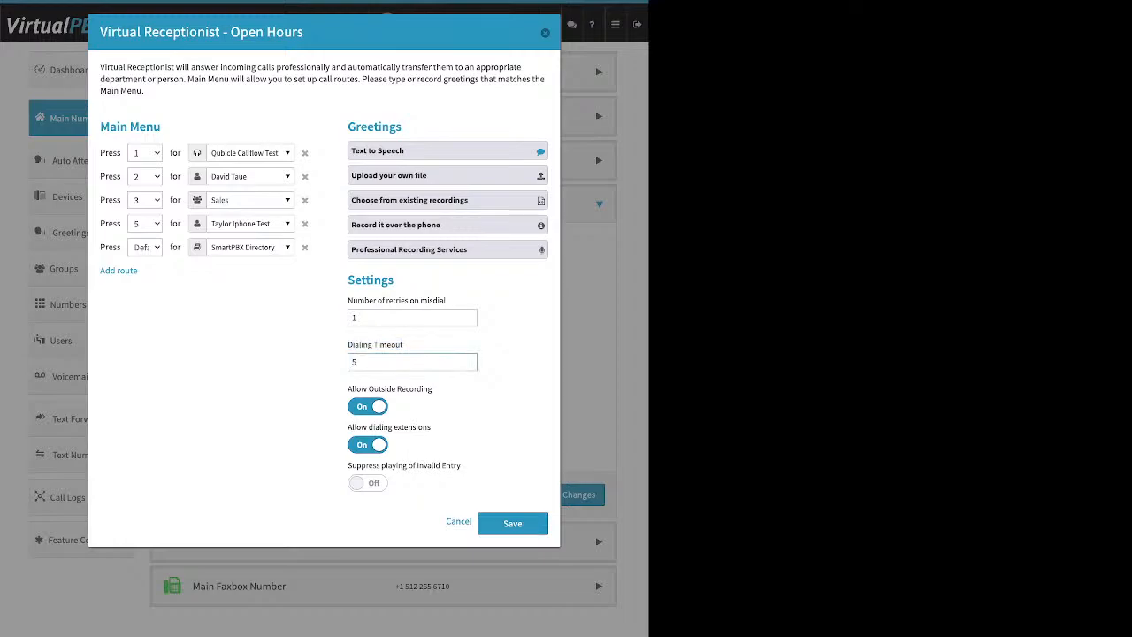
{"action": "left_click", "coordinate": [367, 406]}
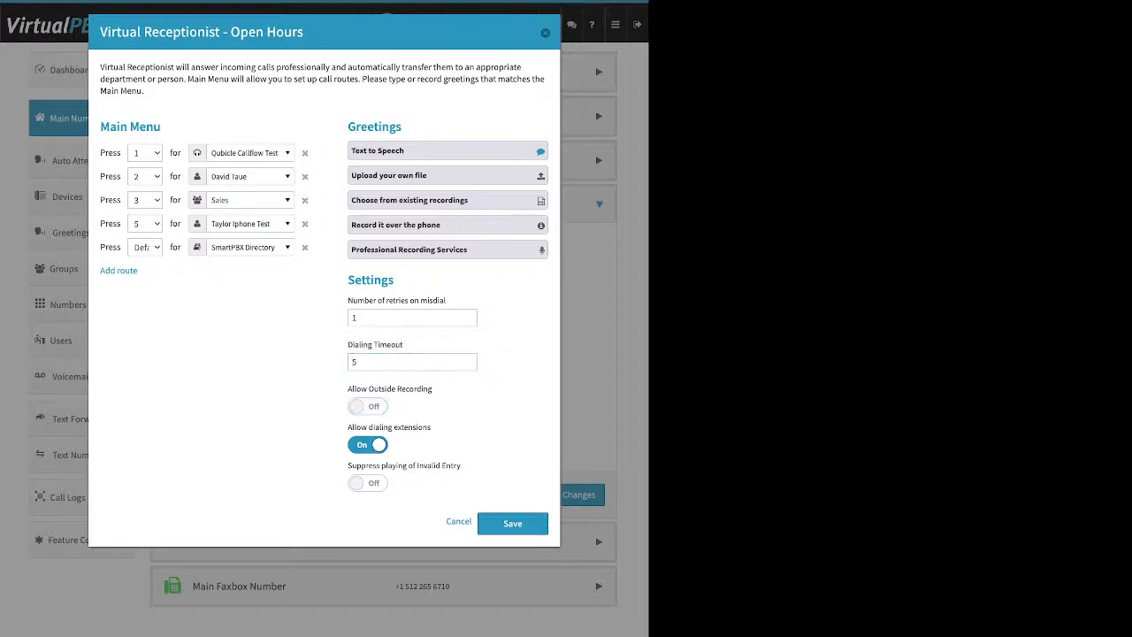
Step: Examine the settings for dialing extensions and suppressing the invalid entry message
{"action": "left_click_drag", "start_coordinate": [431, 427], "coordinate": [348, 428]}
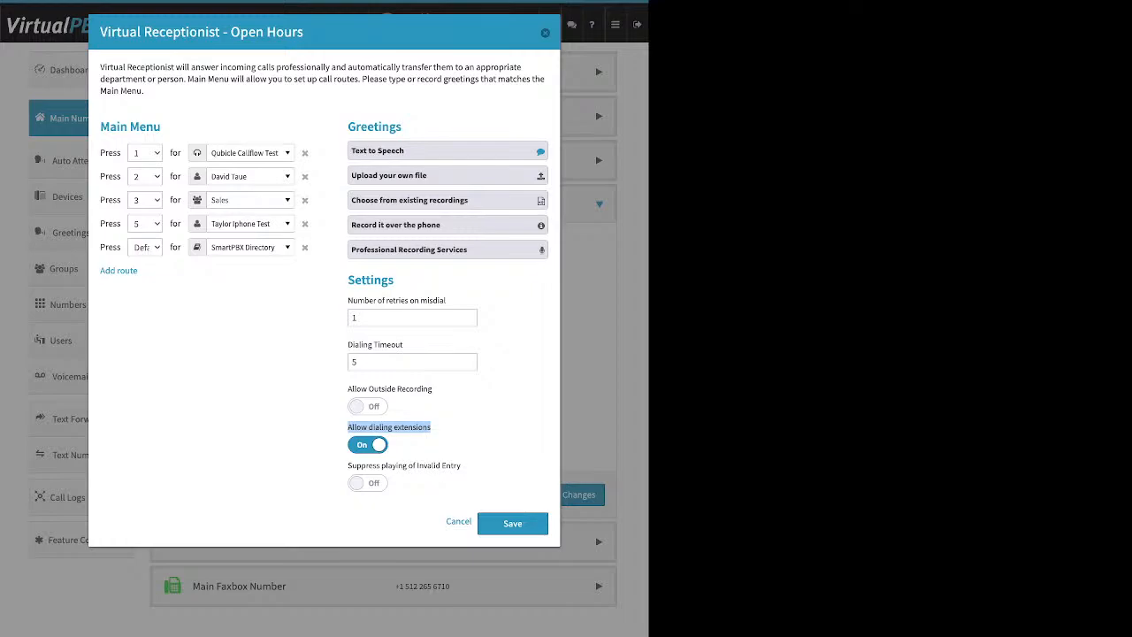
{"action": "key", "text": "space"}
{"action": "left_click", "coordinate": [367, 445]}
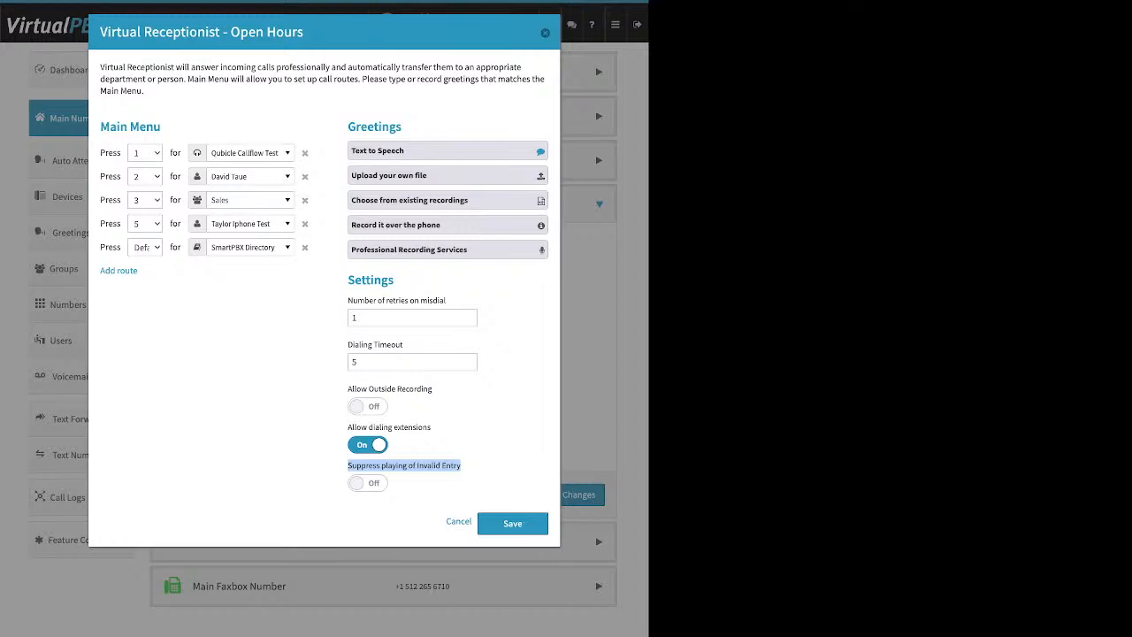
Step: Remove and re-add the default SmartPBX Directory route, and toggle Suppress playing of Invalid Entry on and back off
{"action": "left_click", "coordinate": [304, 247]}
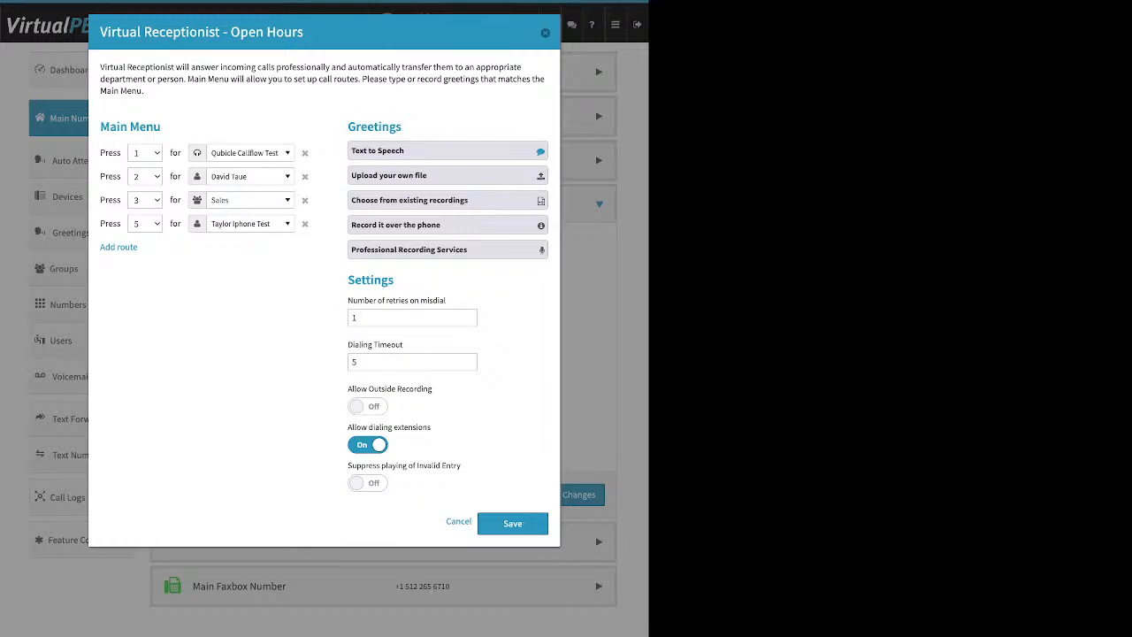
{"action": "left_click", "coordinate": [119, 247]}
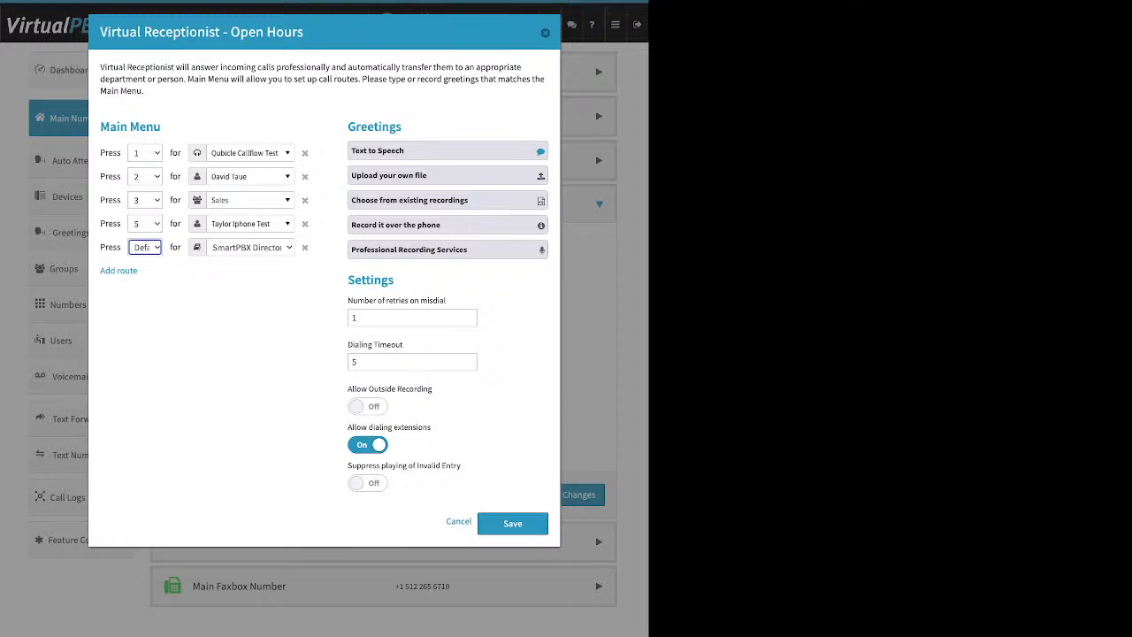
{"action": "left_click", "coordinate": [367, 483]}
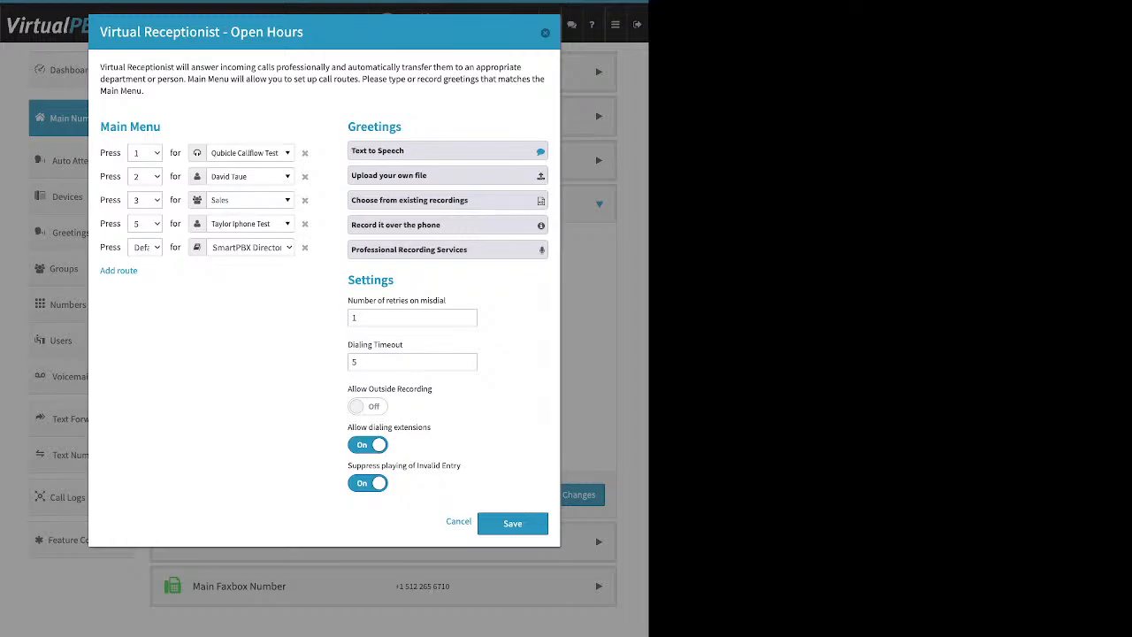
{"action": "left_click", "coordinate": [367, 483]}
Step: Save the open-hours virtual receptionist settings and the incoming call handling changes
{"action": "double_click", "coordinate": [145, 126]}
{"action": "left_click_drag", "start_coordinate": [361, 127], "coordinate": [394, 280]}
{"action": "left_click", "coordinate": [512, 523]}
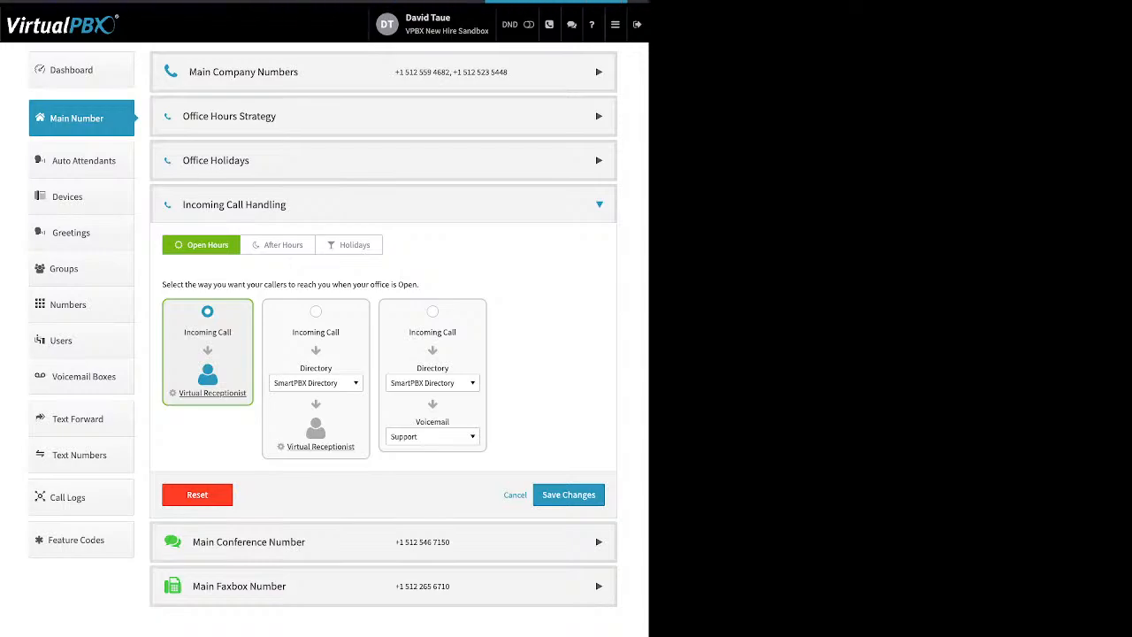
{"action": "left_click", "coordinate": [569, 495]}
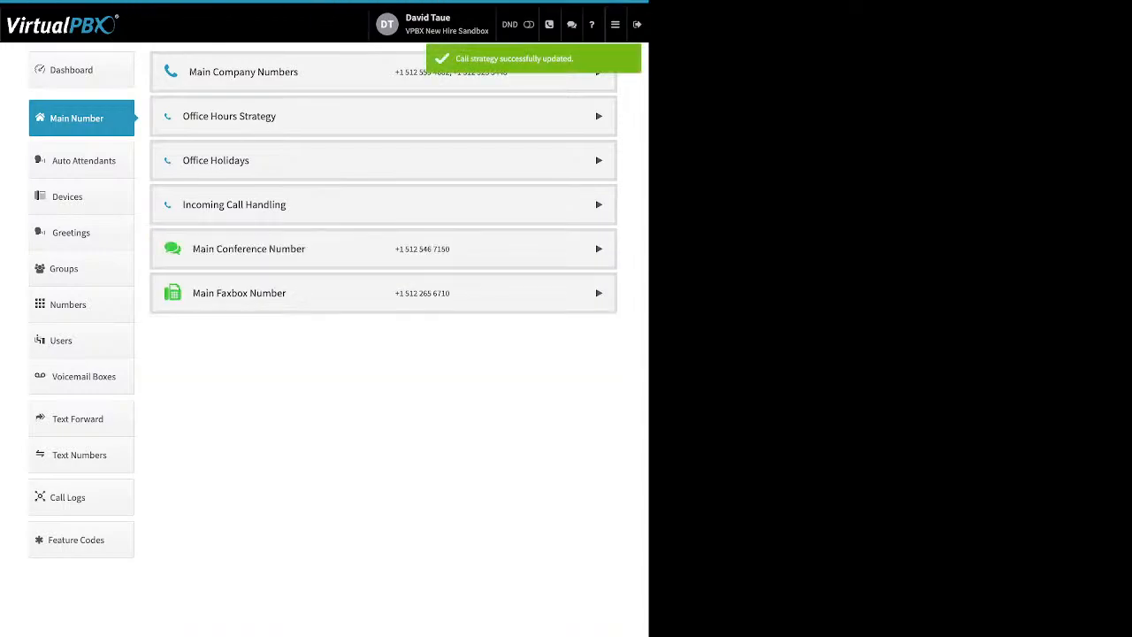
Step: Review the after-hours virtual receptionist's menu routes and settings, and close them without saving
{"action": "left_click", "coordinate": [384, 204]}
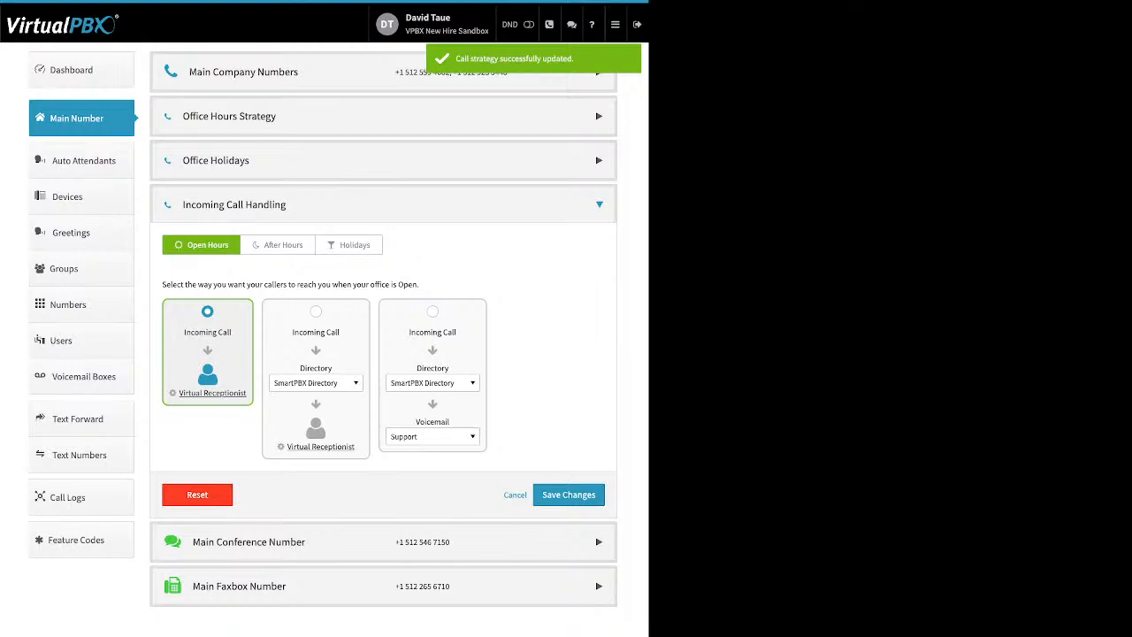
{"action": "left_click", "coordinate": [277, 244]}
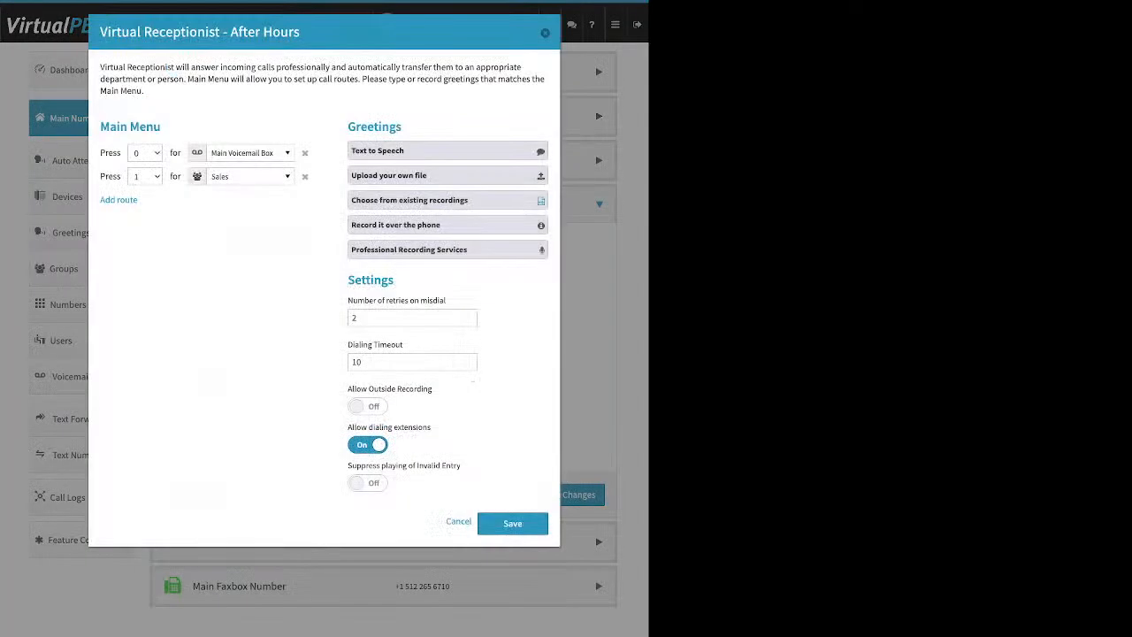
{"action": "left_click", "coordinate": [145, 154]}
{"action": "left_click", "coordinate": [545, 32]}
Step: Check the holiday call handling, and look through the destinations available for after-hours incoming calls without changing the selection
{"action": "left_click", "coordinate": [348, 246]}
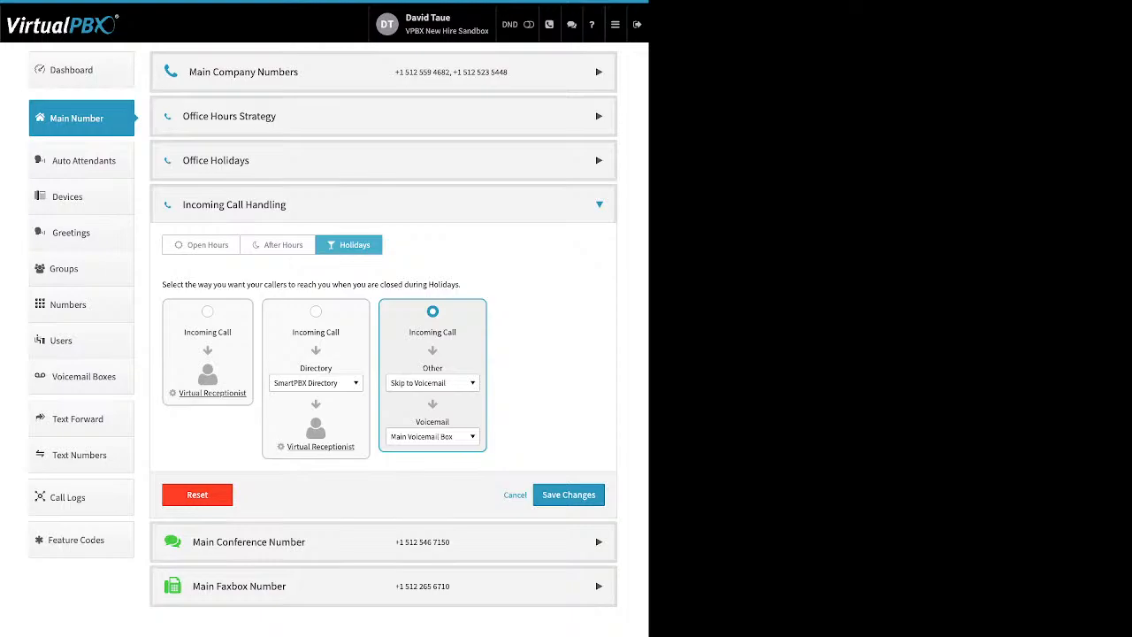
{"action": "left_click", "coordinate": [277, 245]}
{"action": "left_click", "coordinate": [316, 382]}
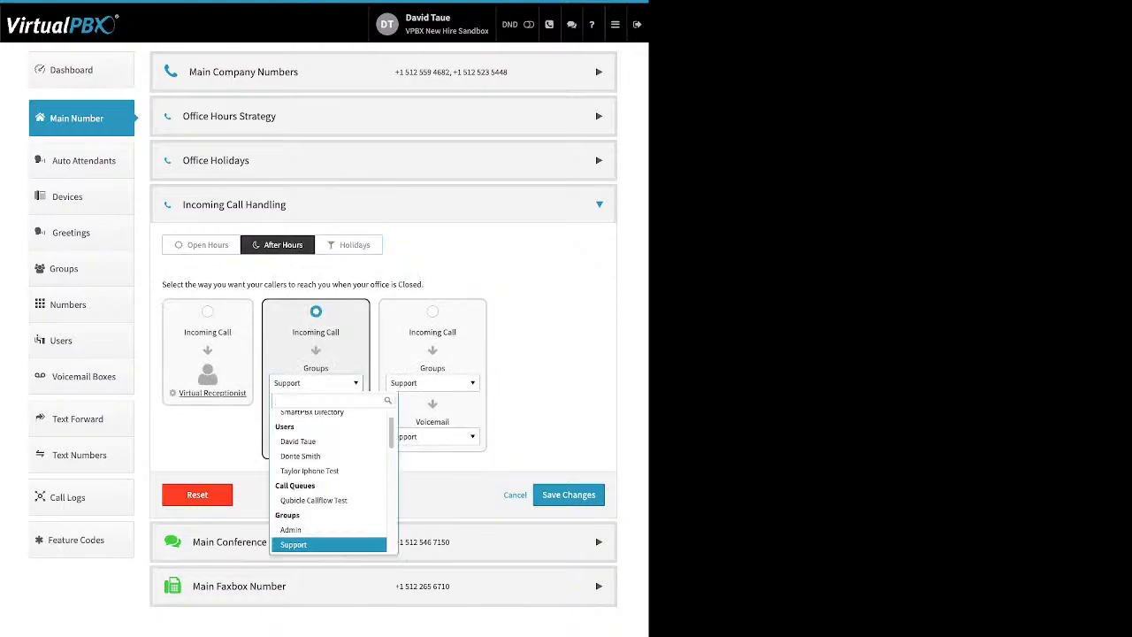
{"action": "scroll", "coordinate": [329, 478], "scroll_direction": "up", "scroll_amount": 2}
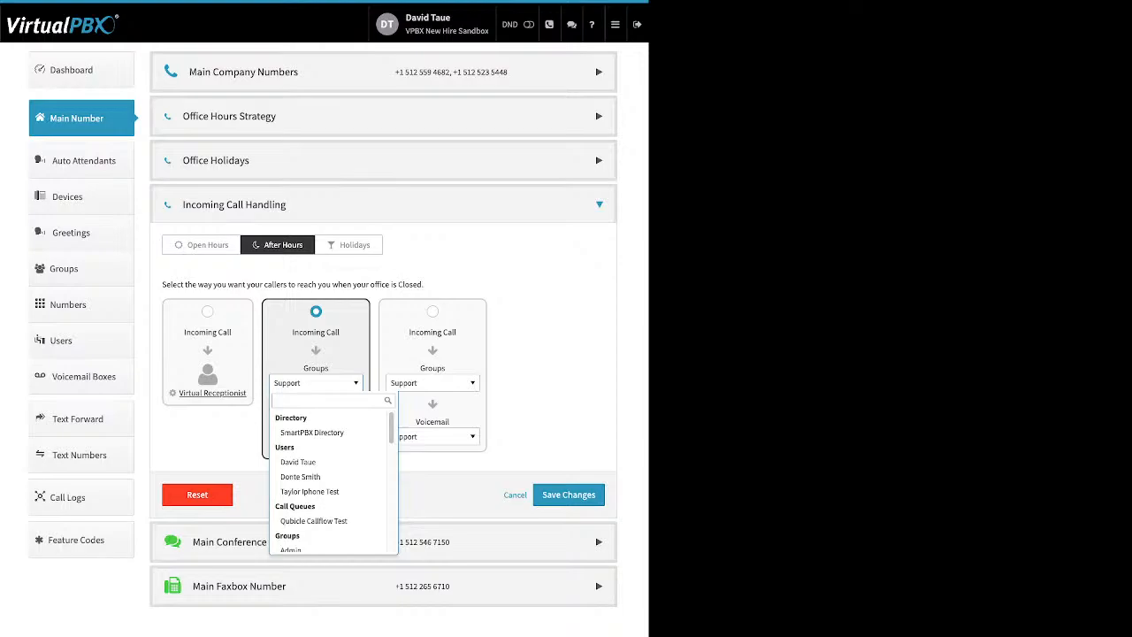
{"action": "scroll", "coordinate": [330, 439], "scroll_direction": "down", "scroll_amount": 3}
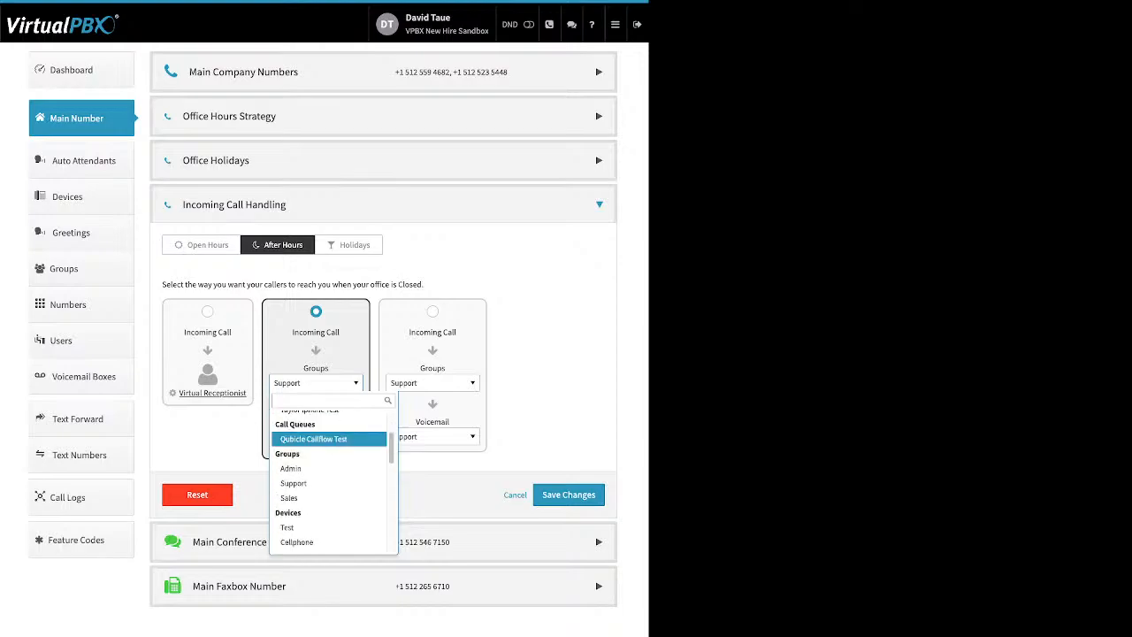
{"action": "scroll", "coordinate": [329, 439], "scroll_direction": "down", "scroll_amount": 5}
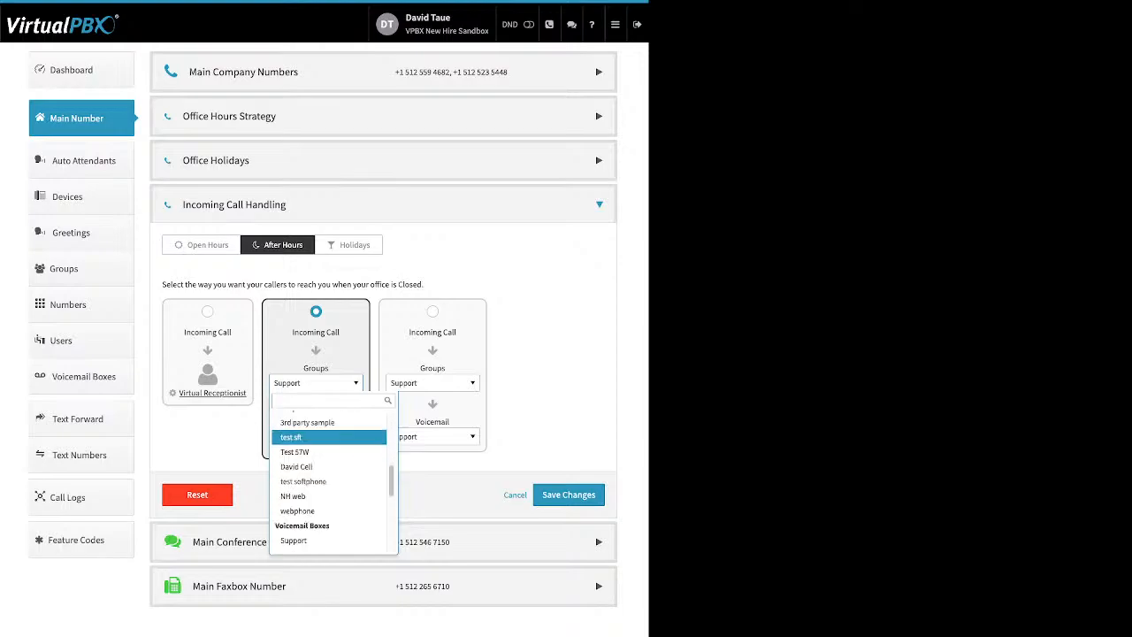
{"action": "scroll", "coordinate": [329, 443], "scroll_direction": "down", "scroll_amount": 1}
{"action": "scroll", "coordinate": [329, 445], "scroll_direction": "down", "scroll_amount": 6}
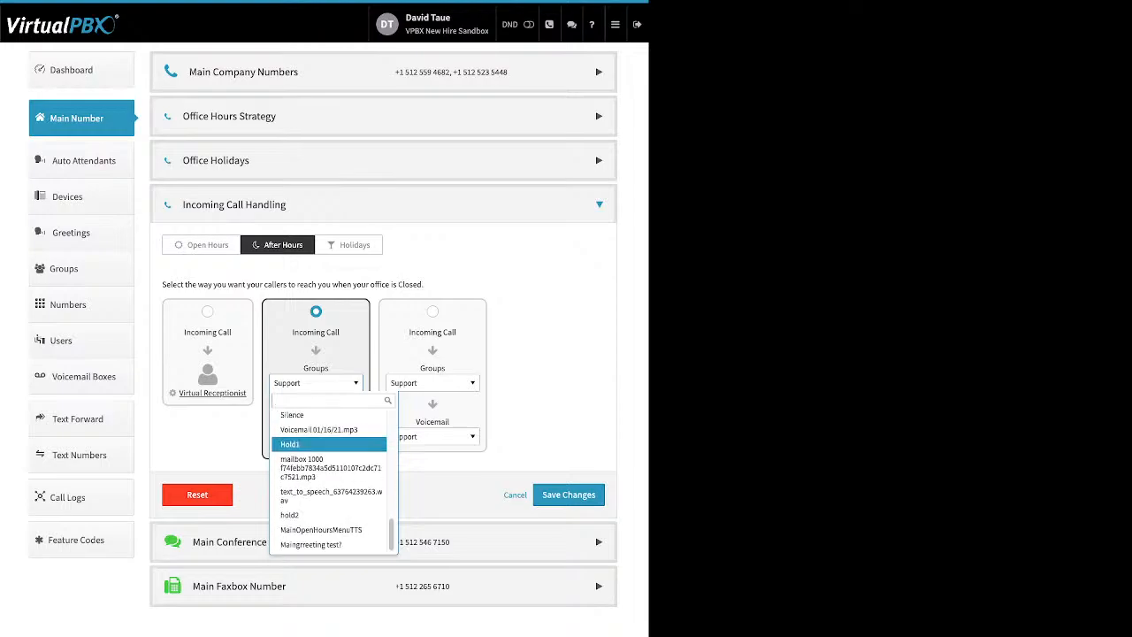
{"action": "left_click", "coordinate": [531, 415]}
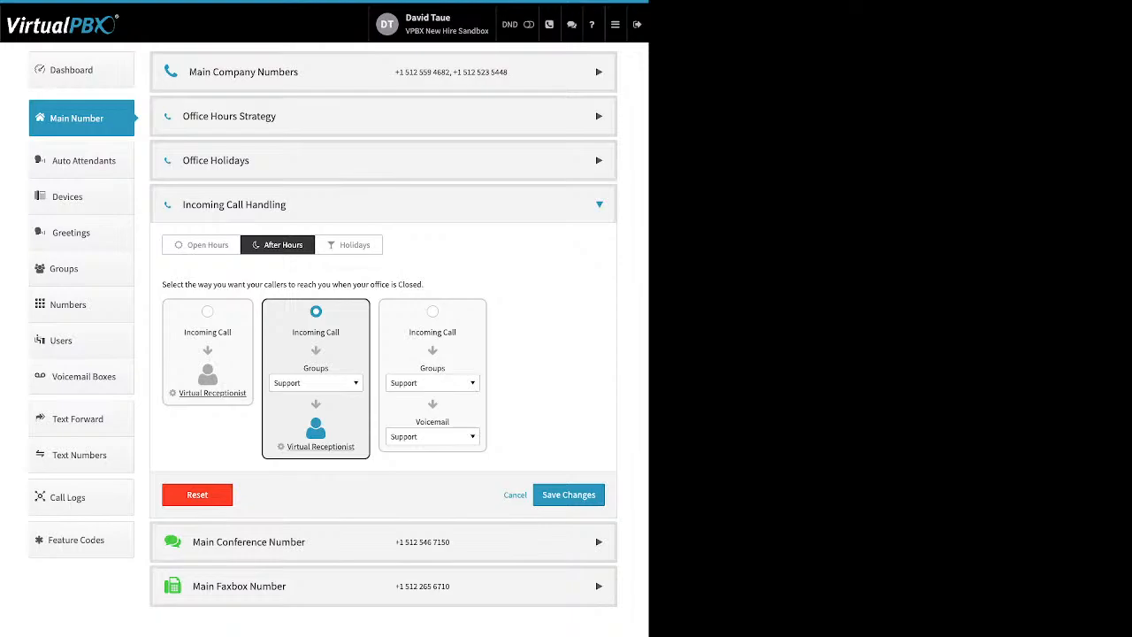
Step: Look through the destinations available for holiday incoming calls and keep Skip to Voicemail selected
{"action": "left_click", "coordinate": [433, 311]}
{"action": "left_click", "coordinate": [349, 245]}
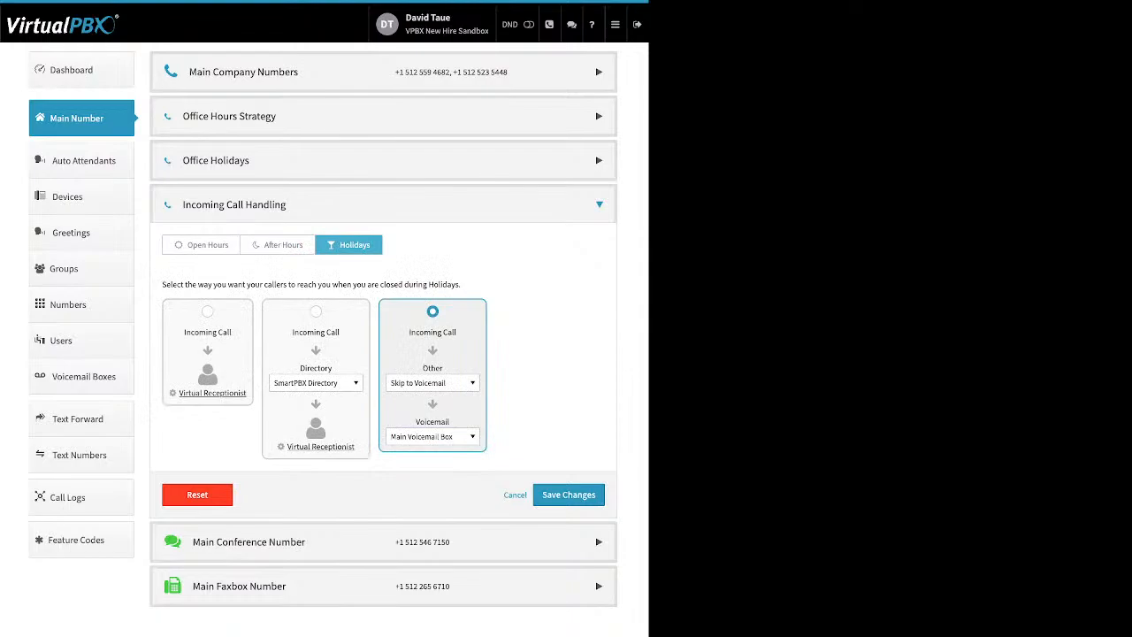
{"action": "left_click", "coordinate": [433, 383]}
{"action": "scroll", "coordinate": [446, 492], "scroll_direction": "up", "scroll_amount": 10}
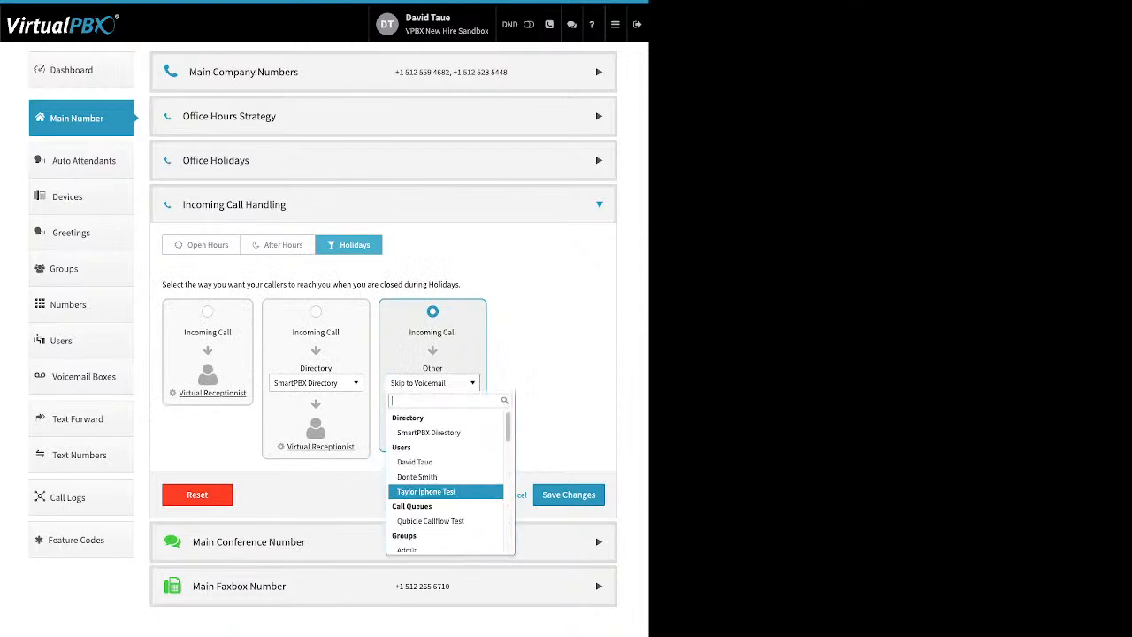
{"action": "scroll", "coordinate": [446, 474], "scroll_direction": "down", "scroll_amount": 1}
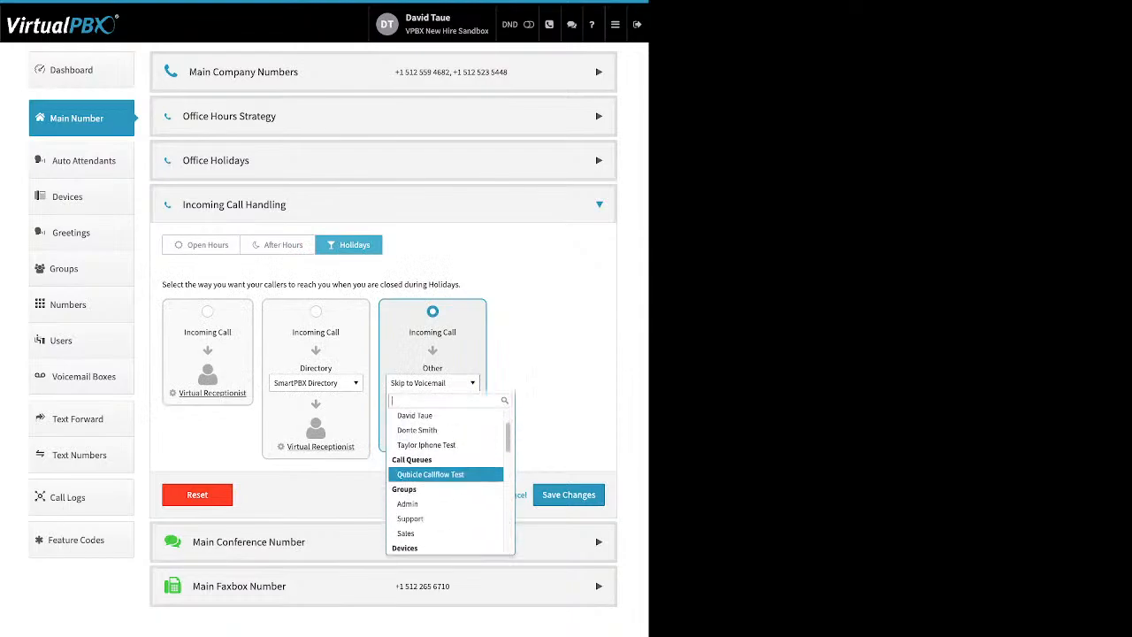
{"action": "scroll", "coordinate": [446, 474], "scroll_direction": "down", "scroll_amount": 3}
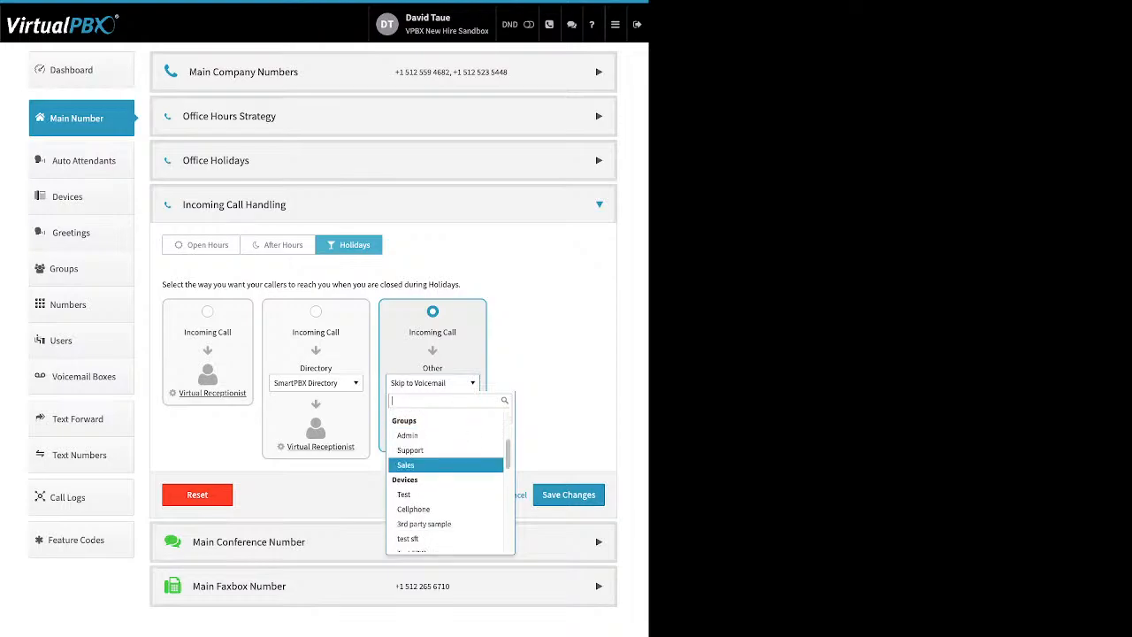
{"action": "scroll", "coordinate": [445, 475], "scroll_direction": "down", "scroll_amount": 4}
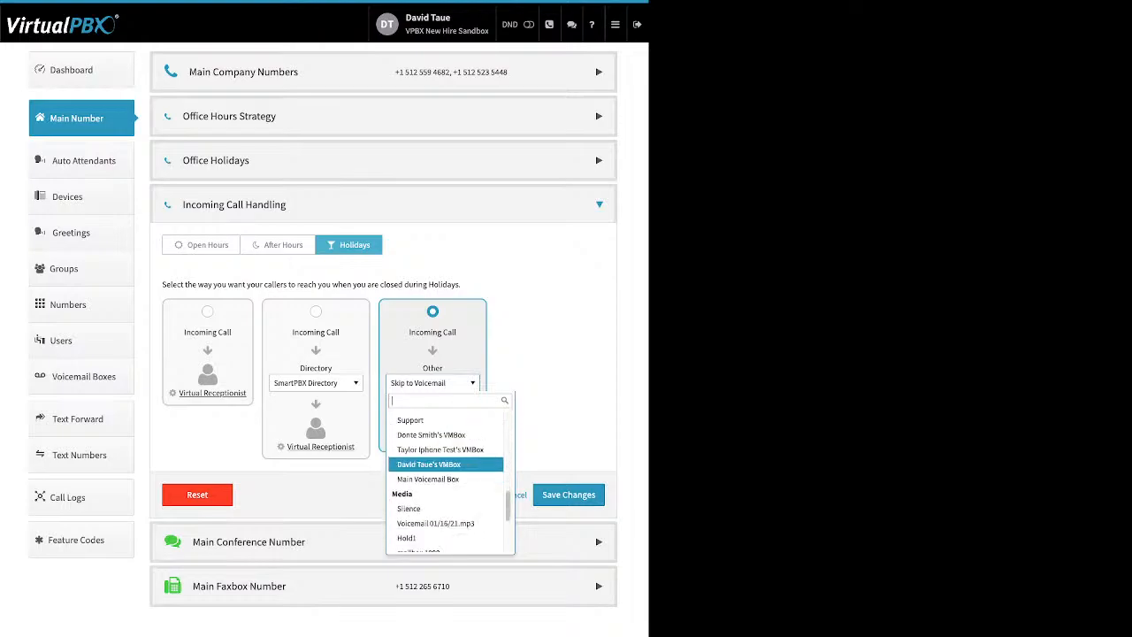
{"action": "scroll", "coordinate": [446, 474], "scroll_direction": "down", "scroll_amount": 1}
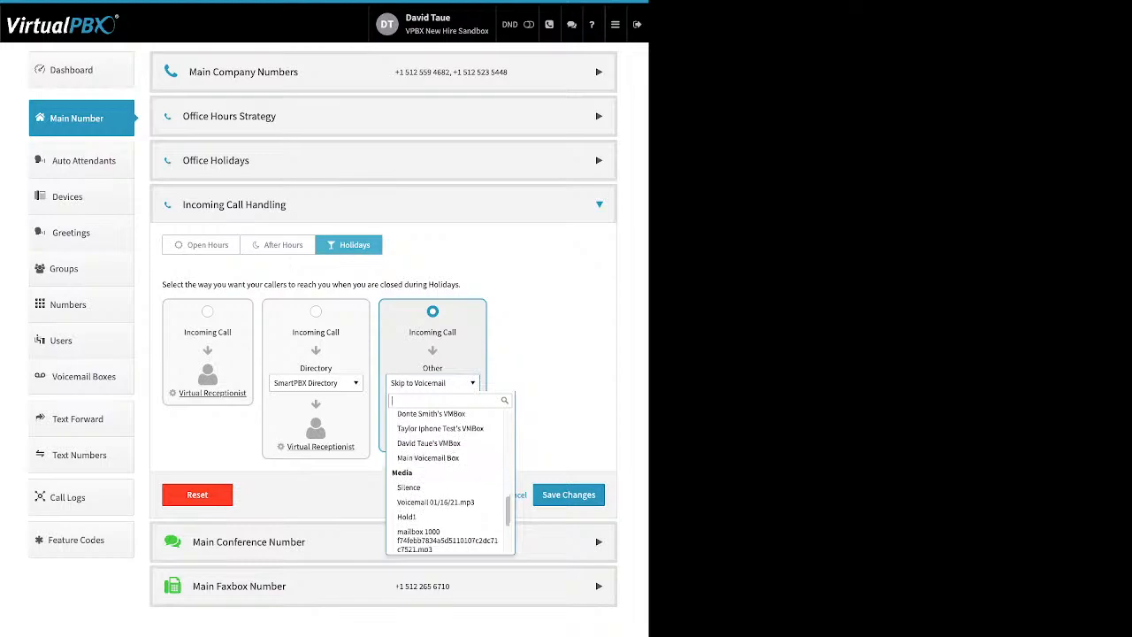
{"action": "left_click", "coordinate": [429, 458]}
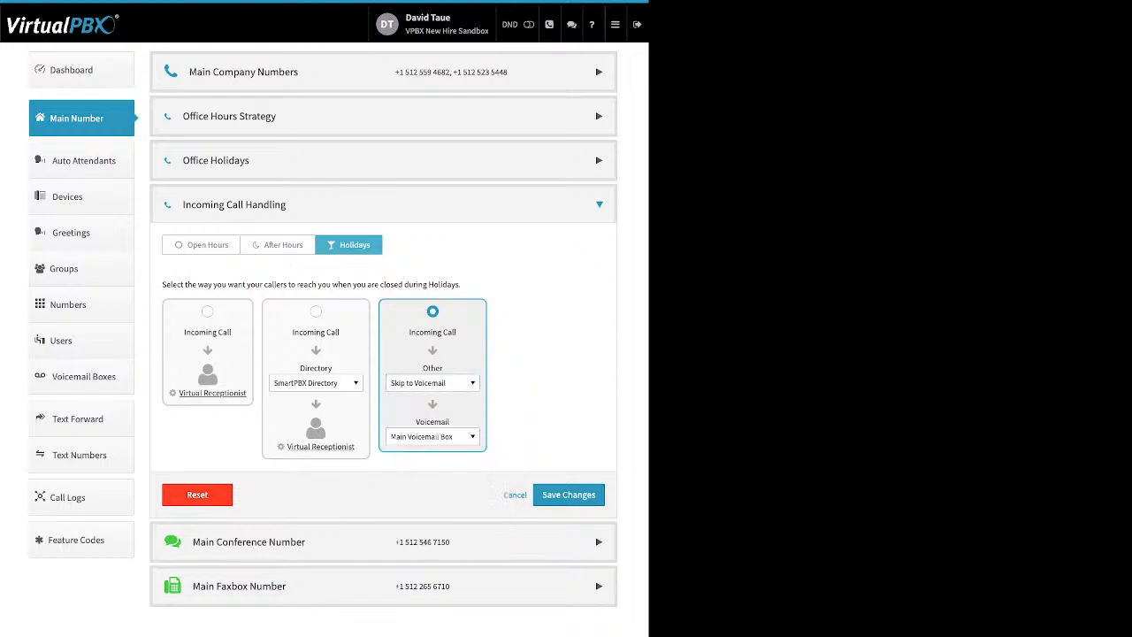
{"action": "left_click", "coordinate": [433, 383]}
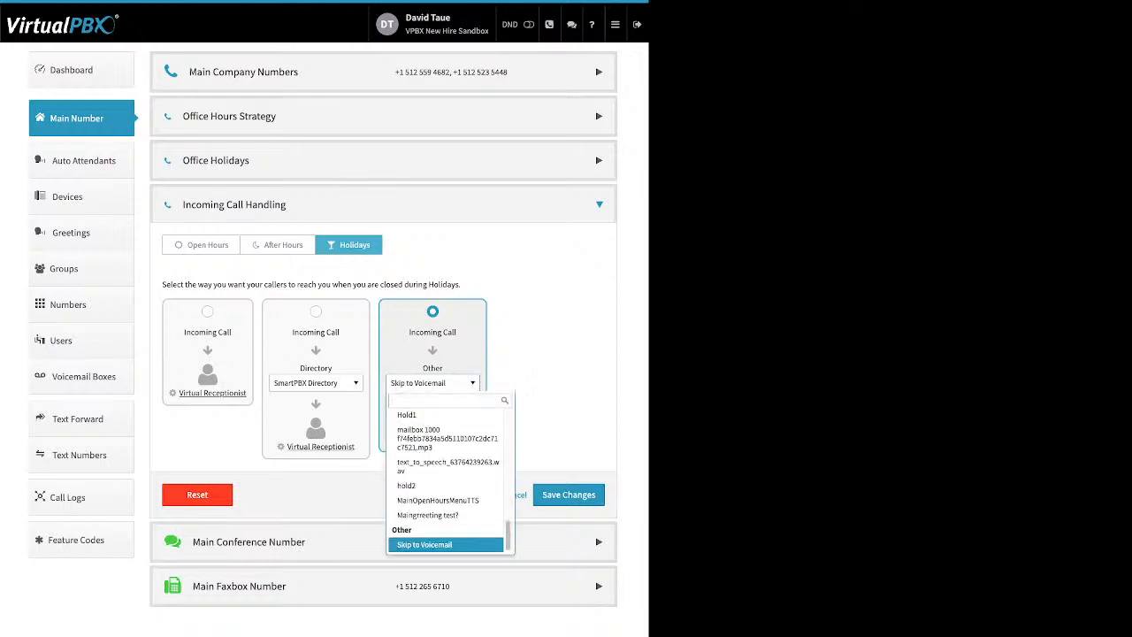
{"action": "left_click", "coordinate": [424, 545]}
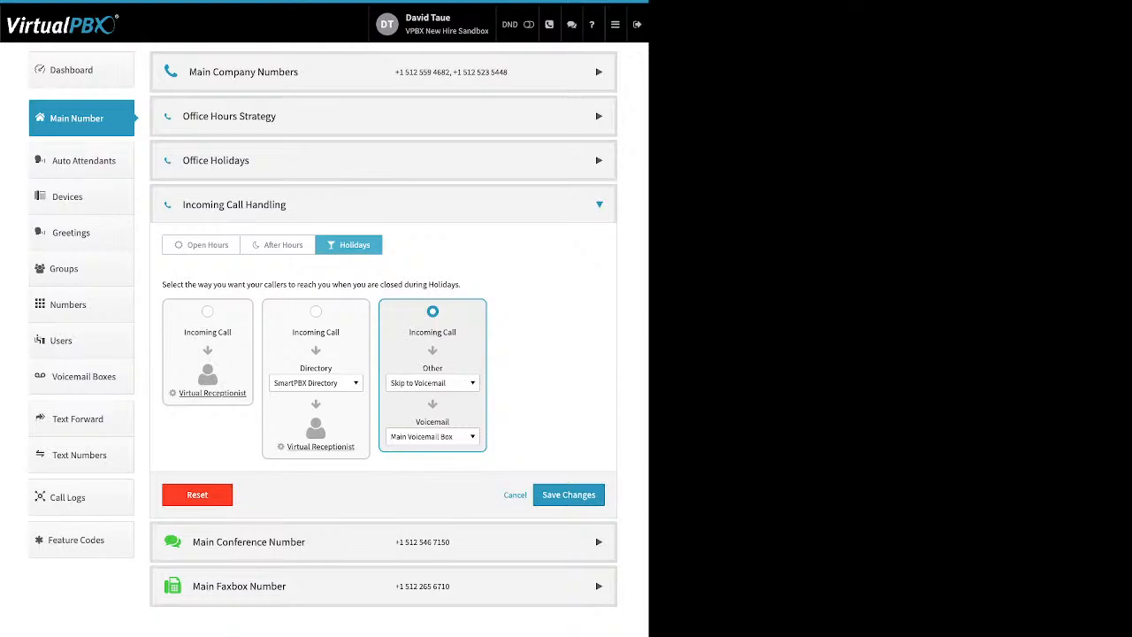
Step: Review the main conference number's options, try switching Custom Conference Greeting on and back off, and close the greeting settings without saving
{"action": "left_click", "coordinate": [248, 542]}
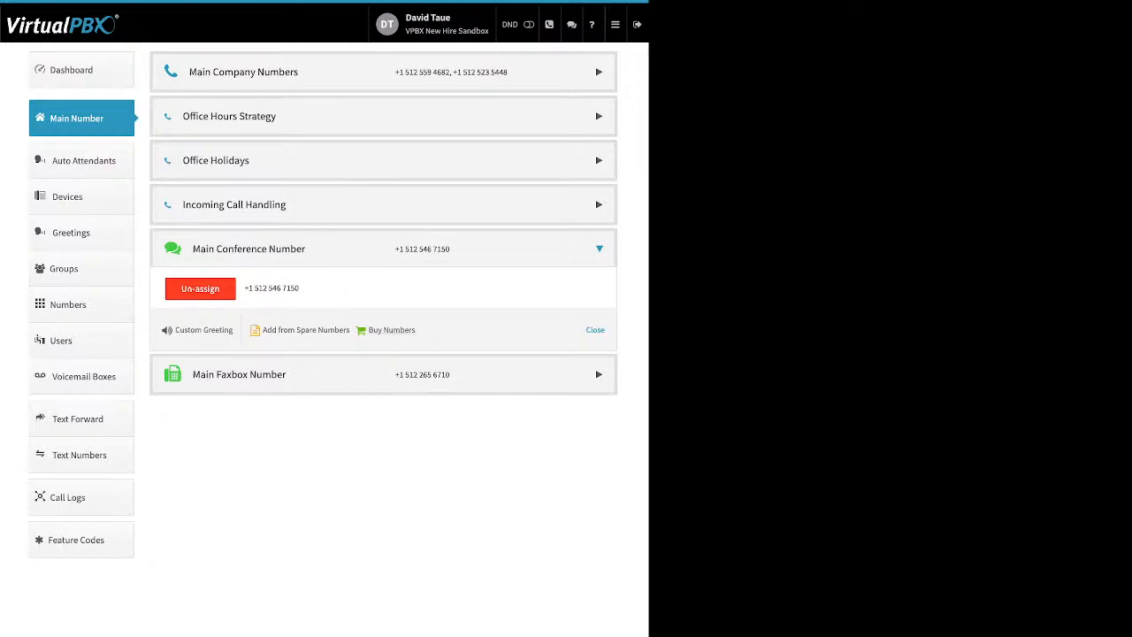
{"action": "left_click_drag", "start_coordinate": [416, 330], "coordinate": [263, 330]}
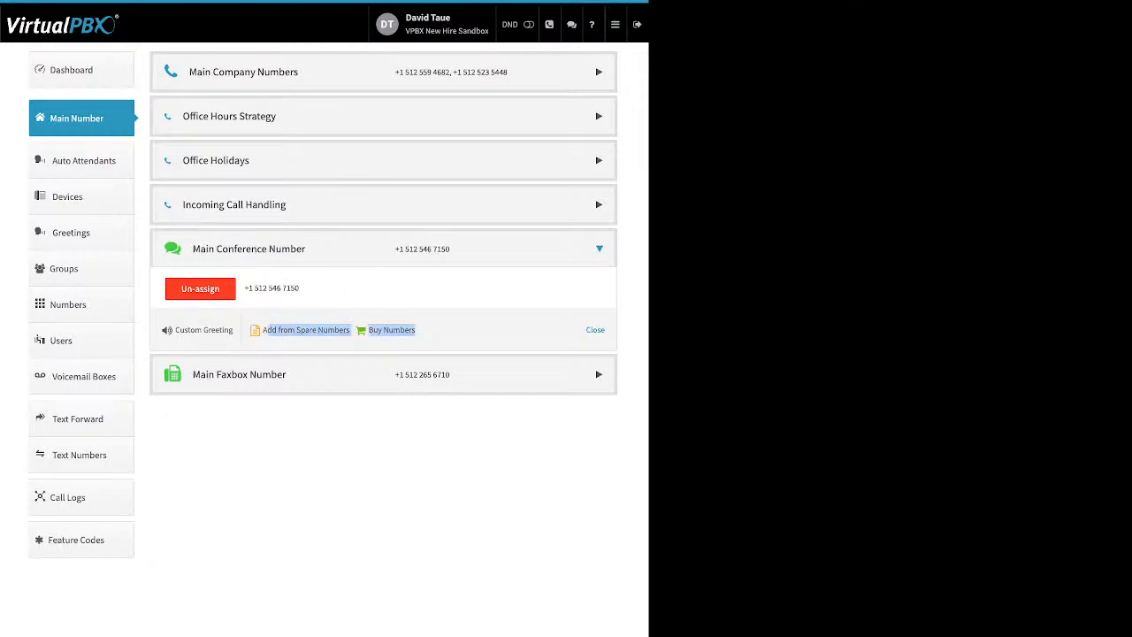
{"action": "left_click", "coordinate": [204, 330]}
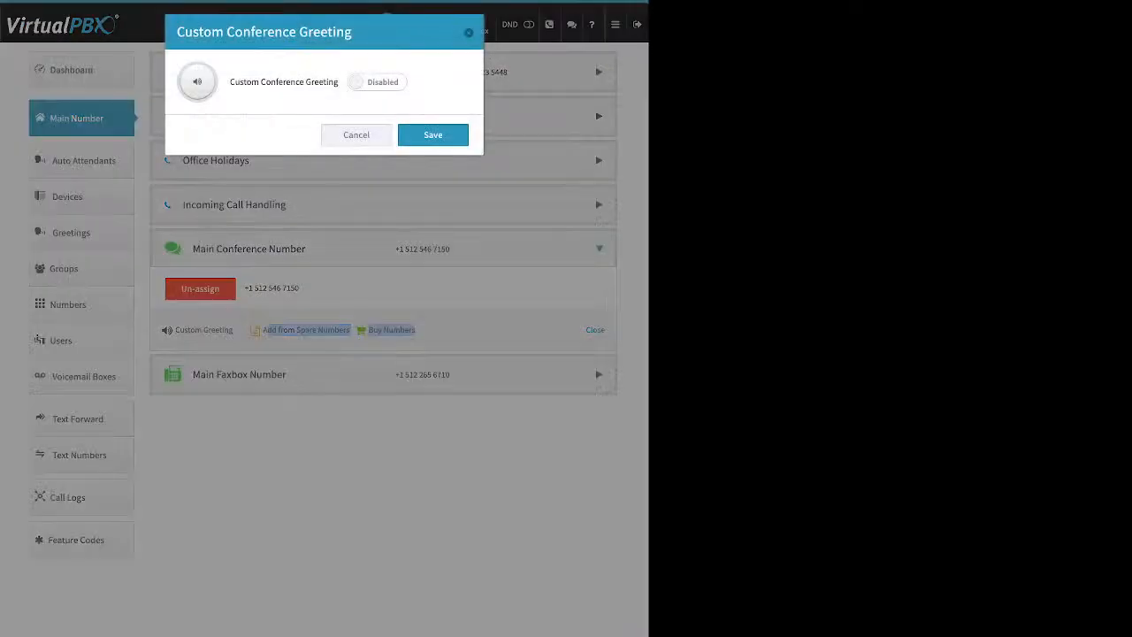
{"action": "left_click", "coordinate": [377, 82]}
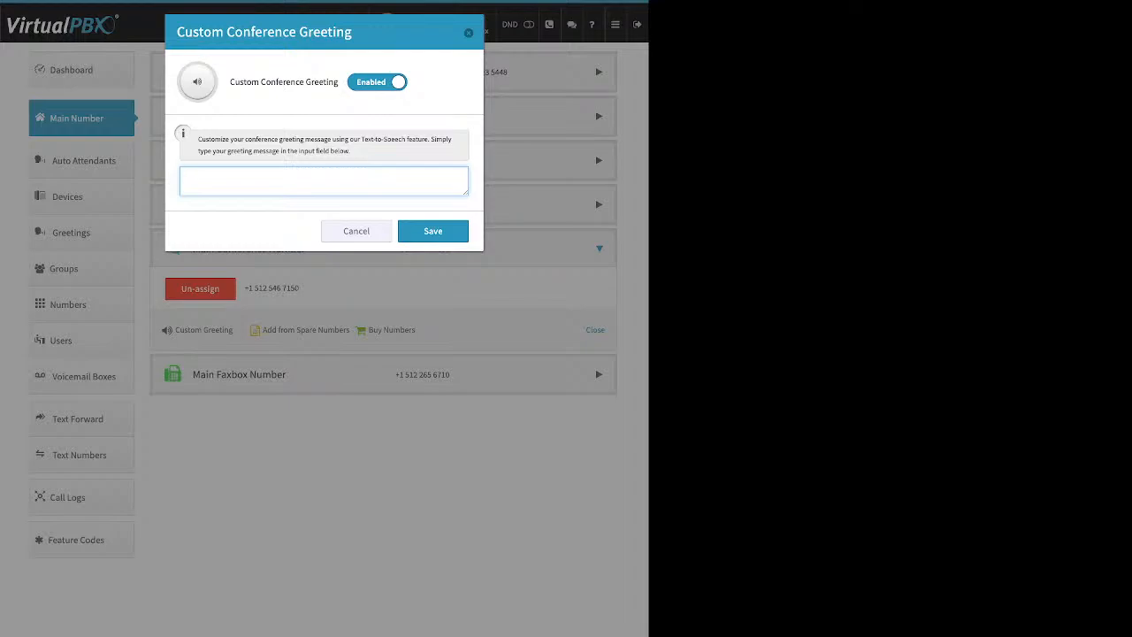
{"action": "left_click", "coordinate": [377, 81]}
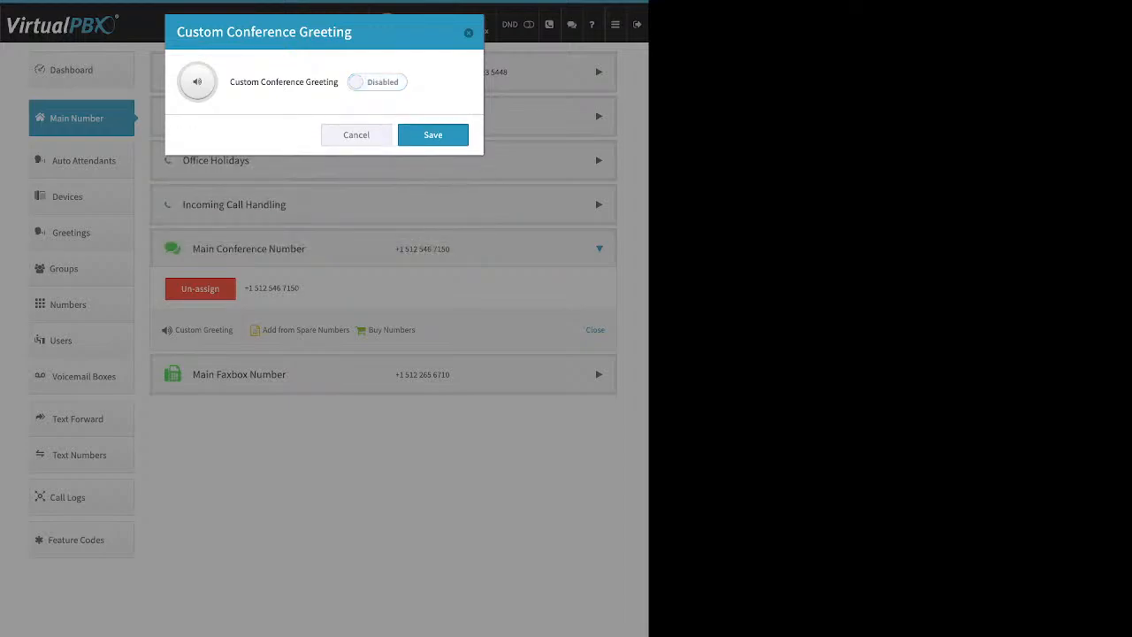
{"action": "key", "text": "Escape"}
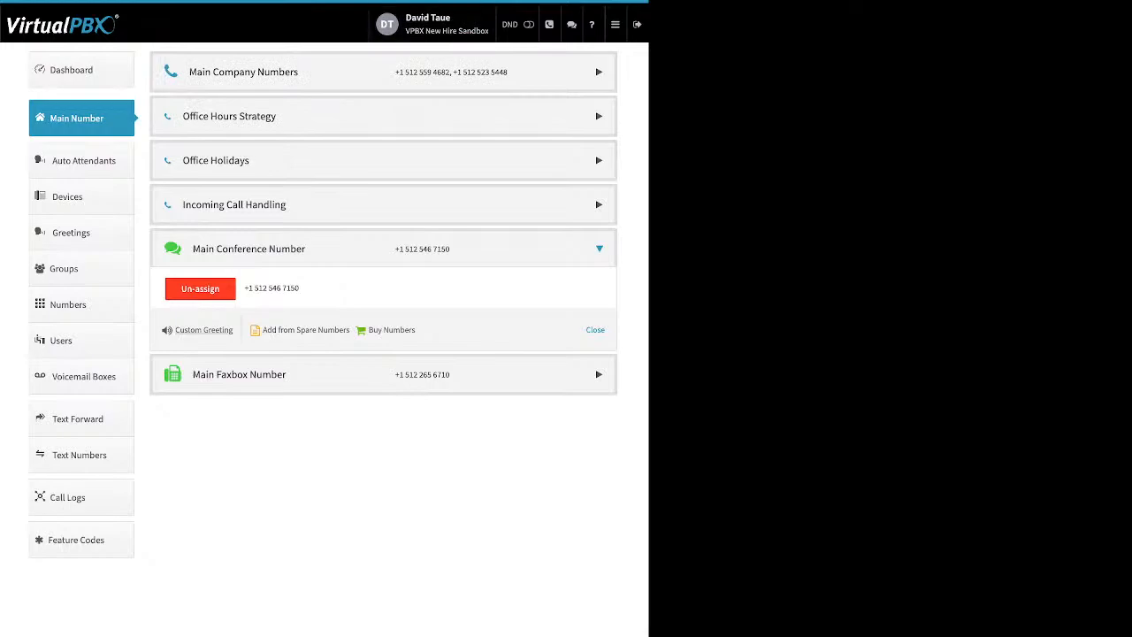
Step: Review the main faxbox number and its Inbound Notification Email and Email Permissions settings, and close them without saving
{"action": "left_click", "coordinate": [239, 374]}
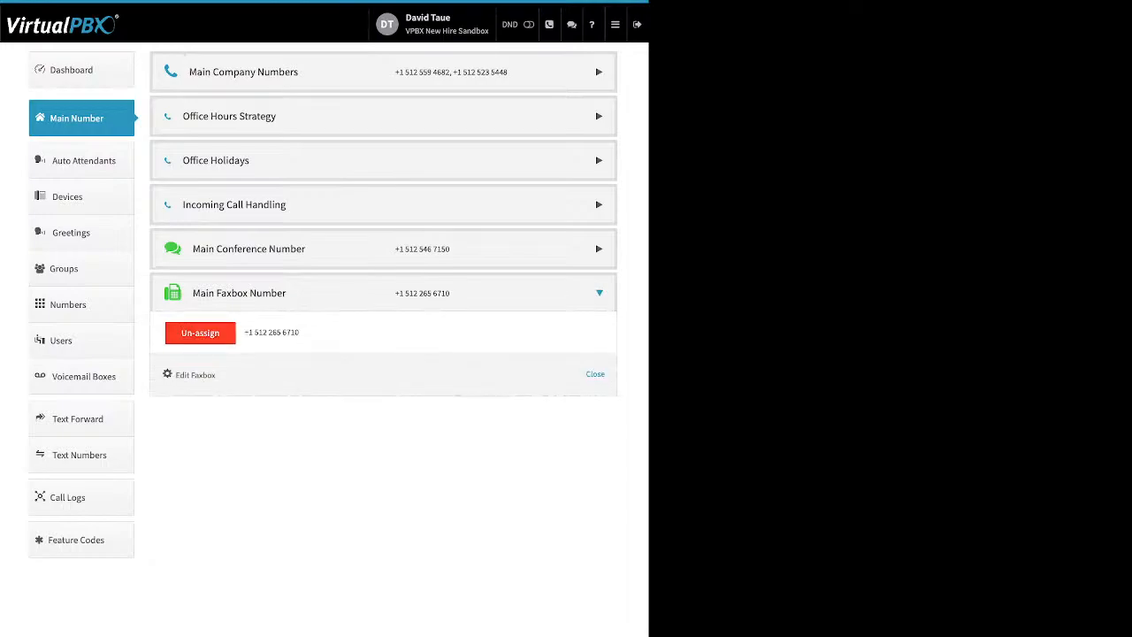
{"action": "left_click_drag", "start_coordinate": [299, 333], "coordinate": [245, 333]}
{"action": "left_click_drag", "start_coordinate": [176, 375], "coordinate": [215, 375]}
{"action": "left_click", "coordinate": [195, 375]}
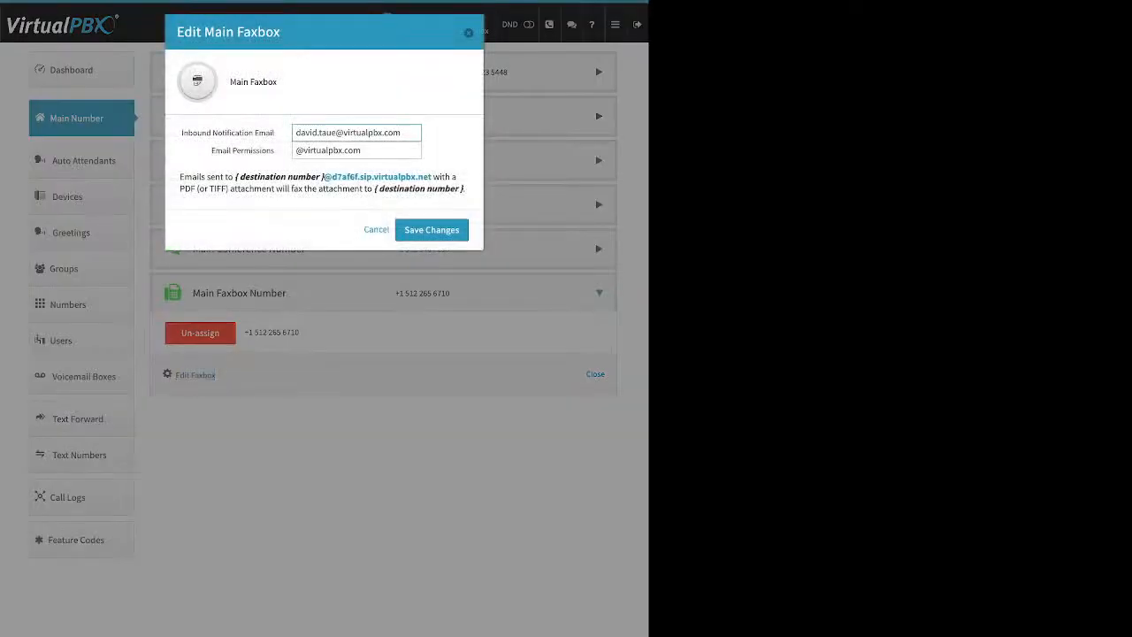
{"action": "left_click_drag", "start_coordinate": [275, 133], "coordinate": [212, 133]}
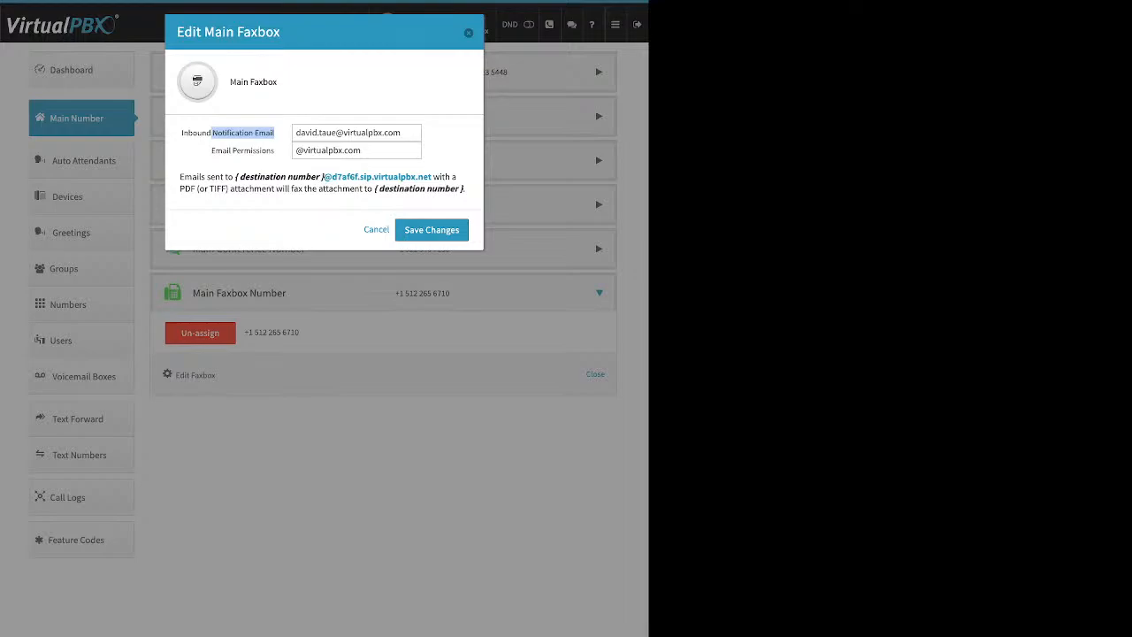
{"action": "left_click_drag", "start_coordinate": [210, 151], "coordinate": [274, 150]}
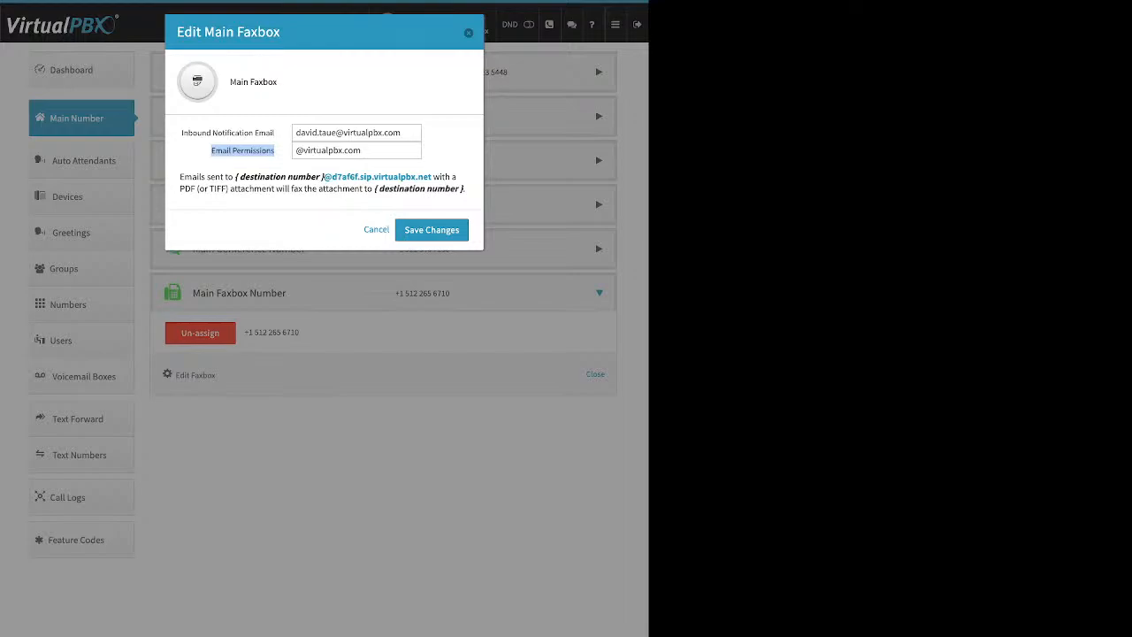
{"action": "key", "text": "Escape"}
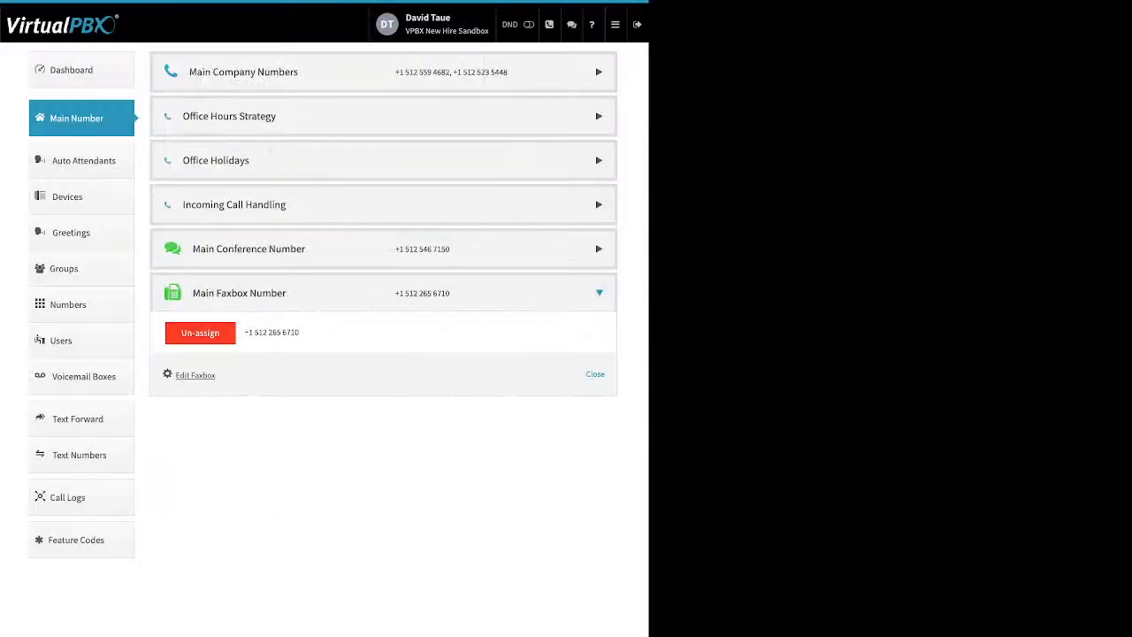
Step: Go to the auto attendants, examine the name and extension fields for creating a new attendant, and close the form without creating one
{"action": "left_click", "coordinate": [83, 160]}
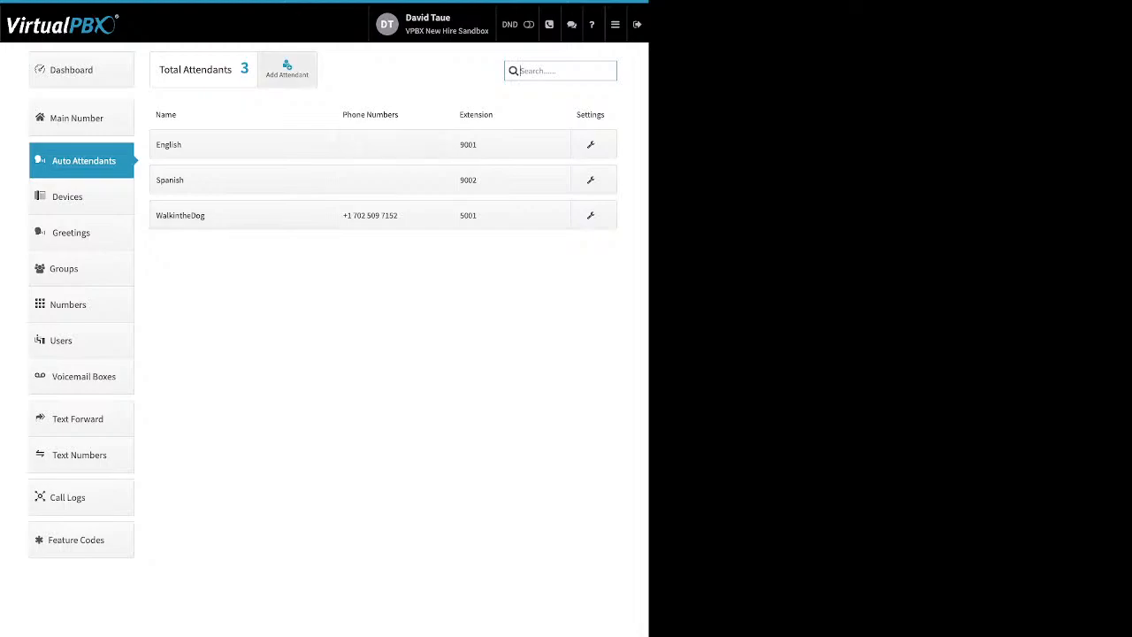
{"action": "left_click", "coordinate": [287, 69]}
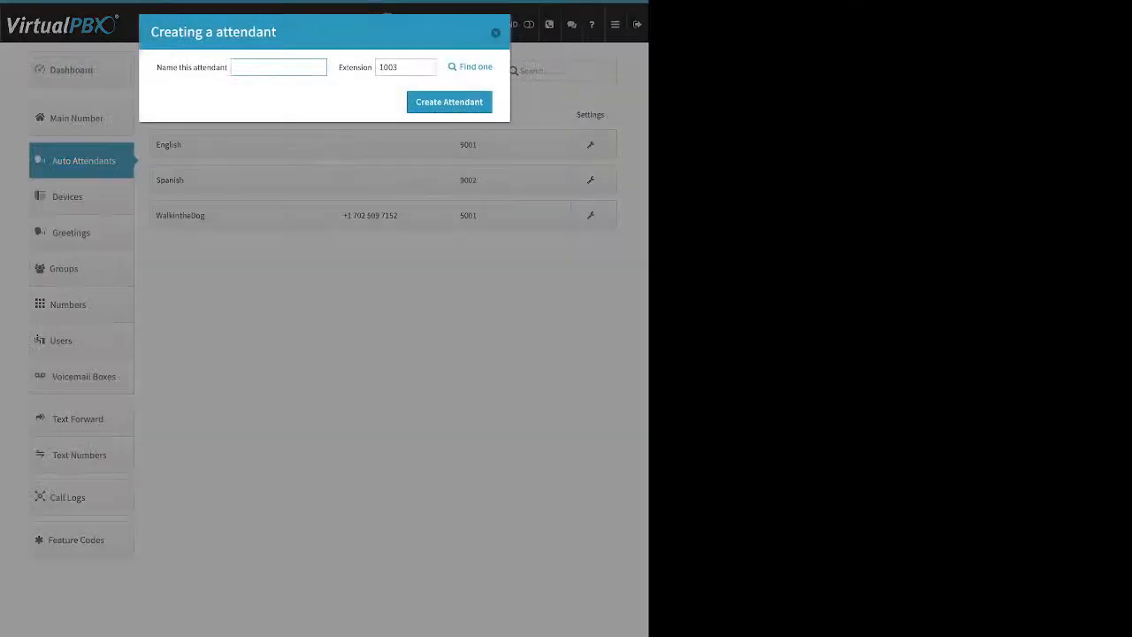
{"action": "left_click_drag", "start_coordinate": [157, 68], "coordinate": [227, 68]}
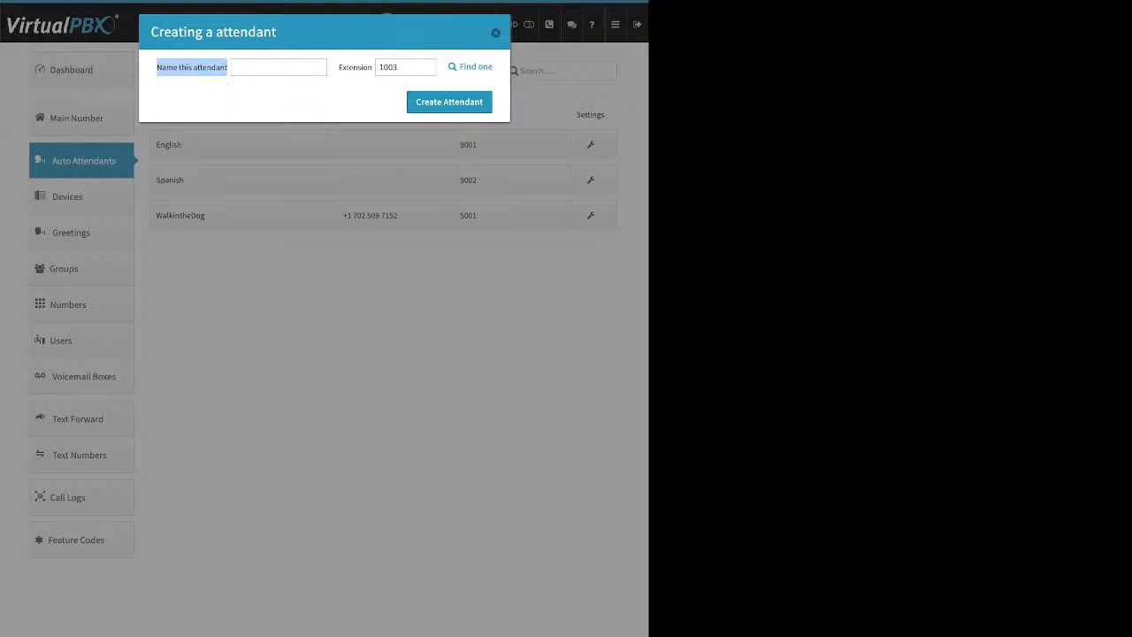
{"action": "double_click", "coordinate": [355, 67]}
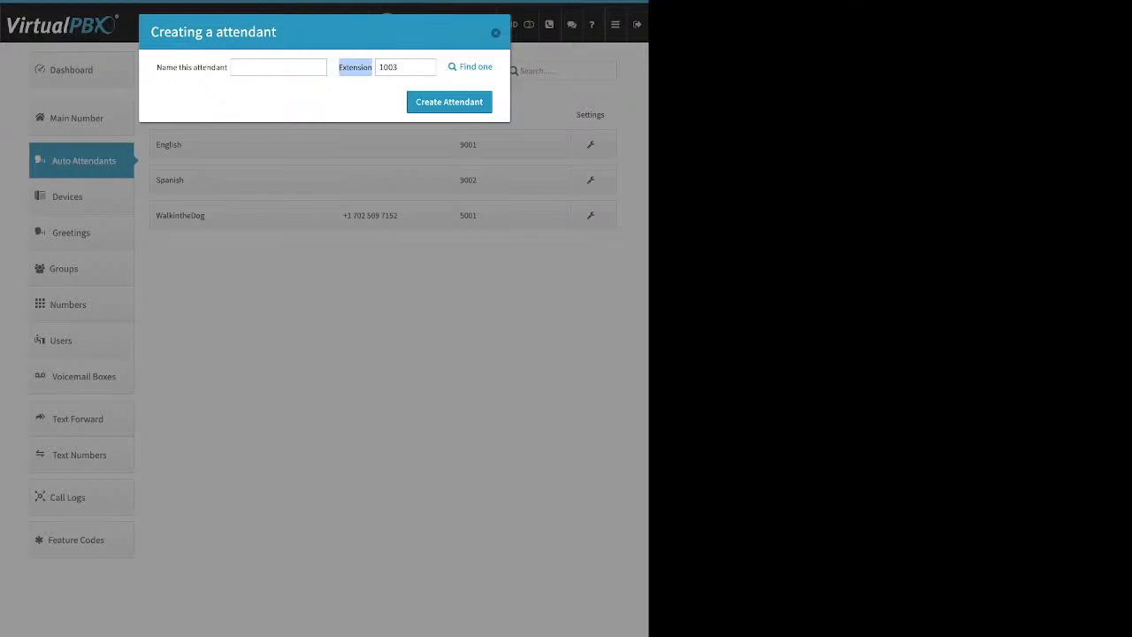
{"action": "key", "text": "Escape"}
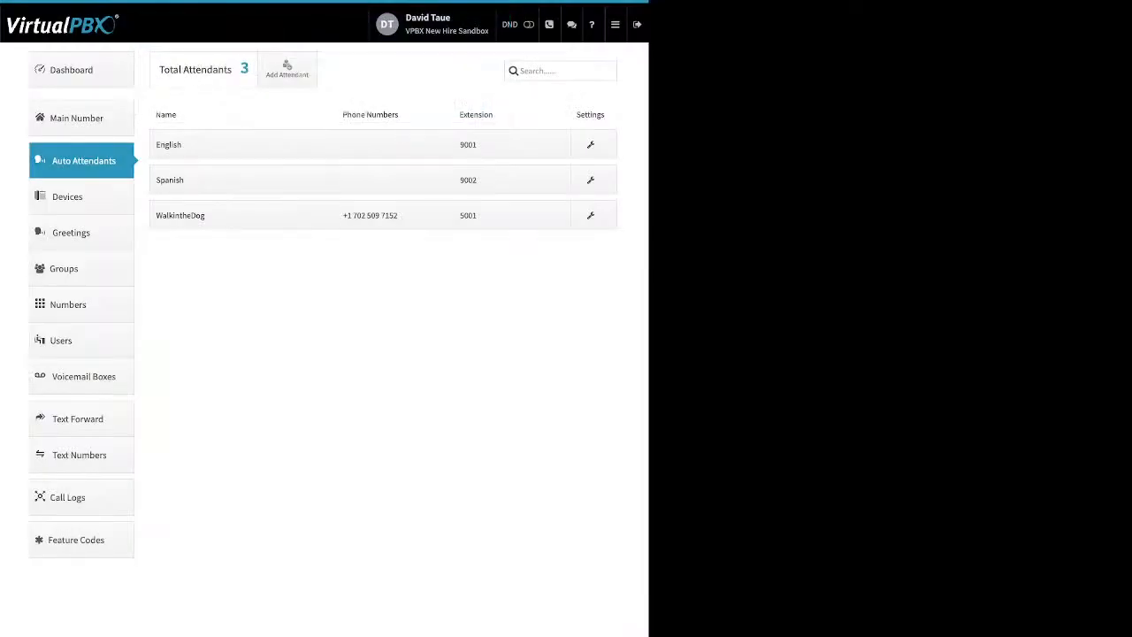
Step: Toggle the WalkintheDog attendant to Available in Main Menu and back, and close its settings without saving
{"action": "left_click", "coordinate": [180, 215]}
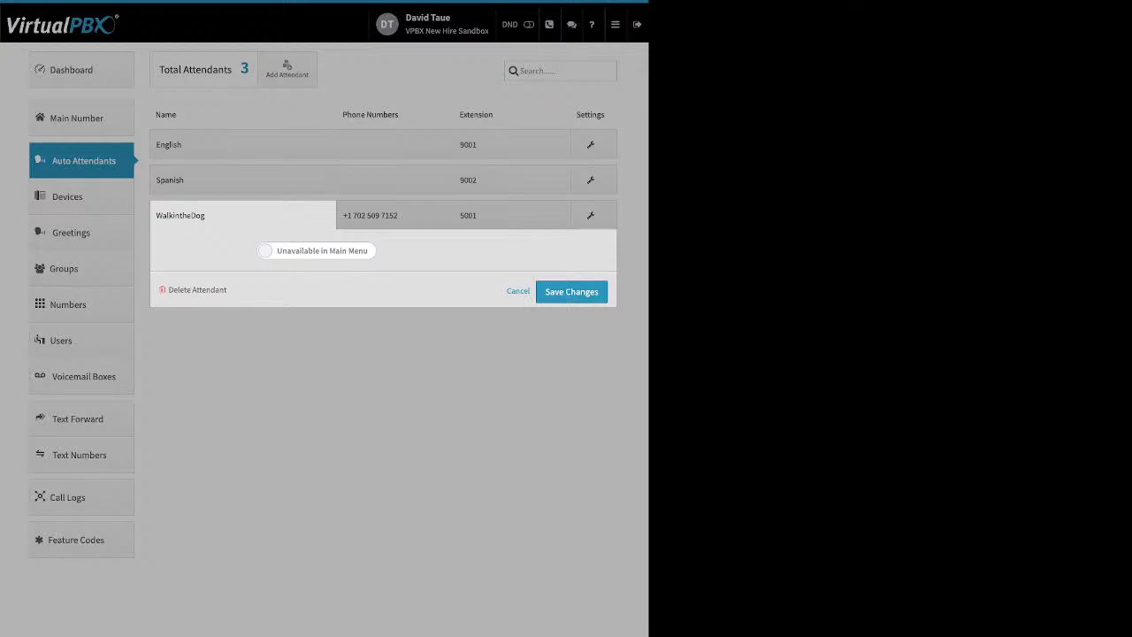
{"action": "left_click", "coordinate": [317, 251]}
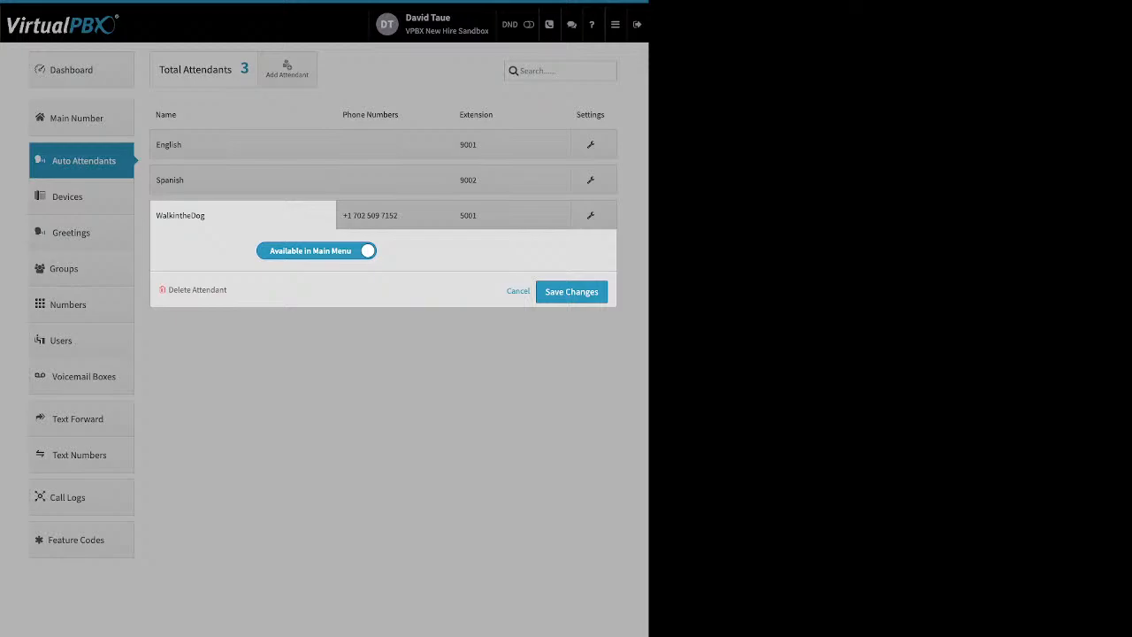
{"action": "left_click", "coordinate": [317, 251]}
{"action": "left_click", "coordinate": [396, 139]}
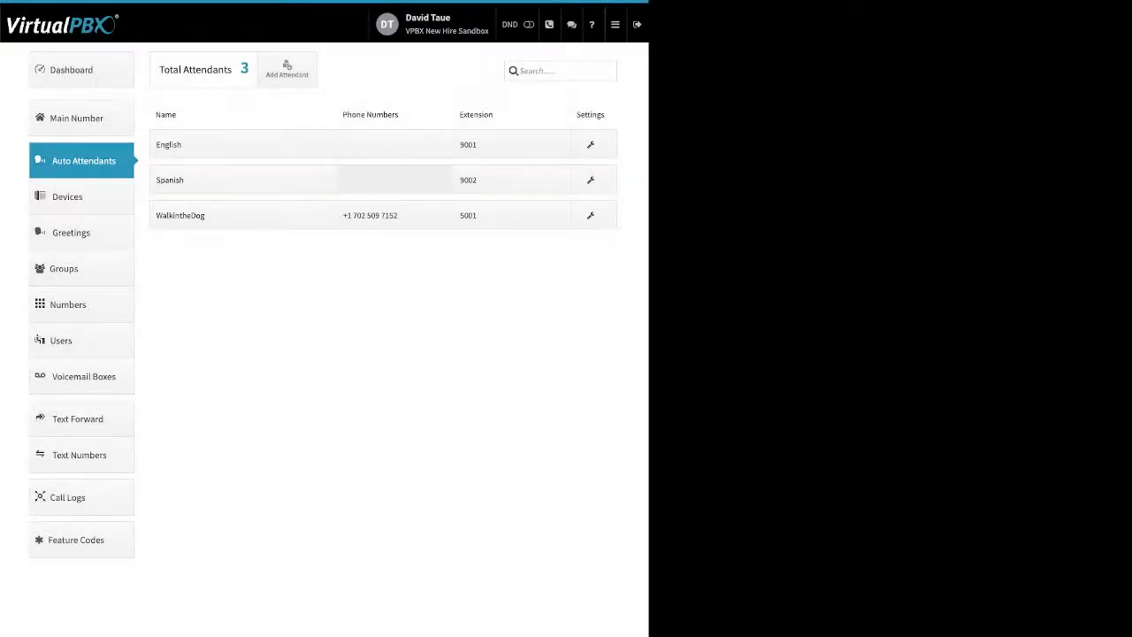
Step: Review the WalkintheDog attendant's phone number options and extension assignment, and close them without saving
{"action": "left_click", "coordinate": [396, 215]}
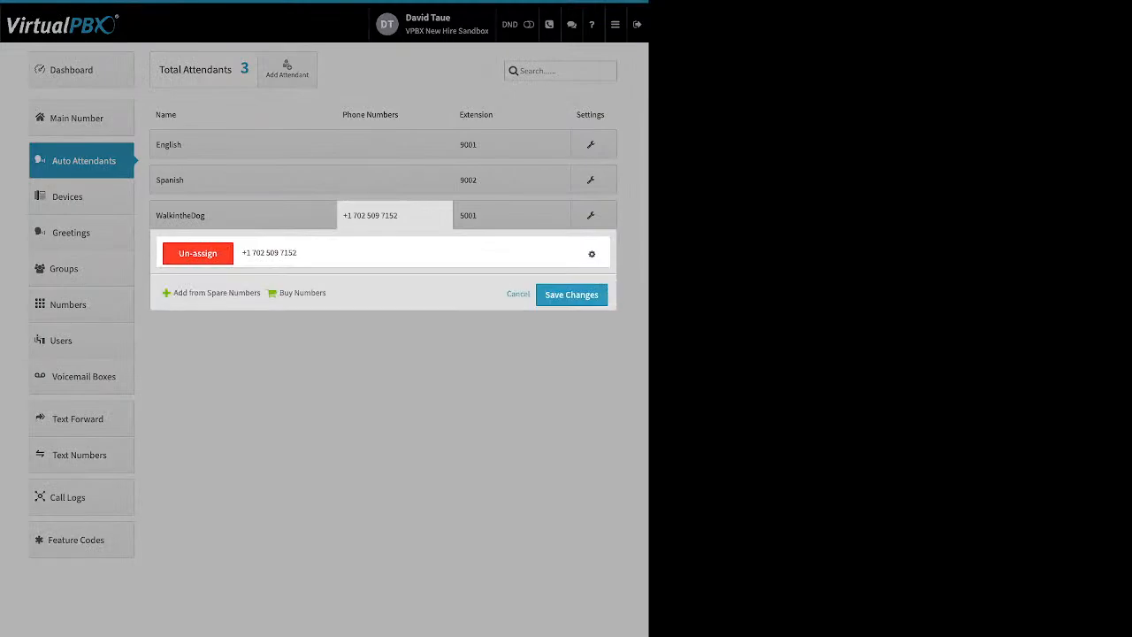
{"action": "left_click_drag", "start_coordinate": [174, 293], "coordinate": [296, 293]}
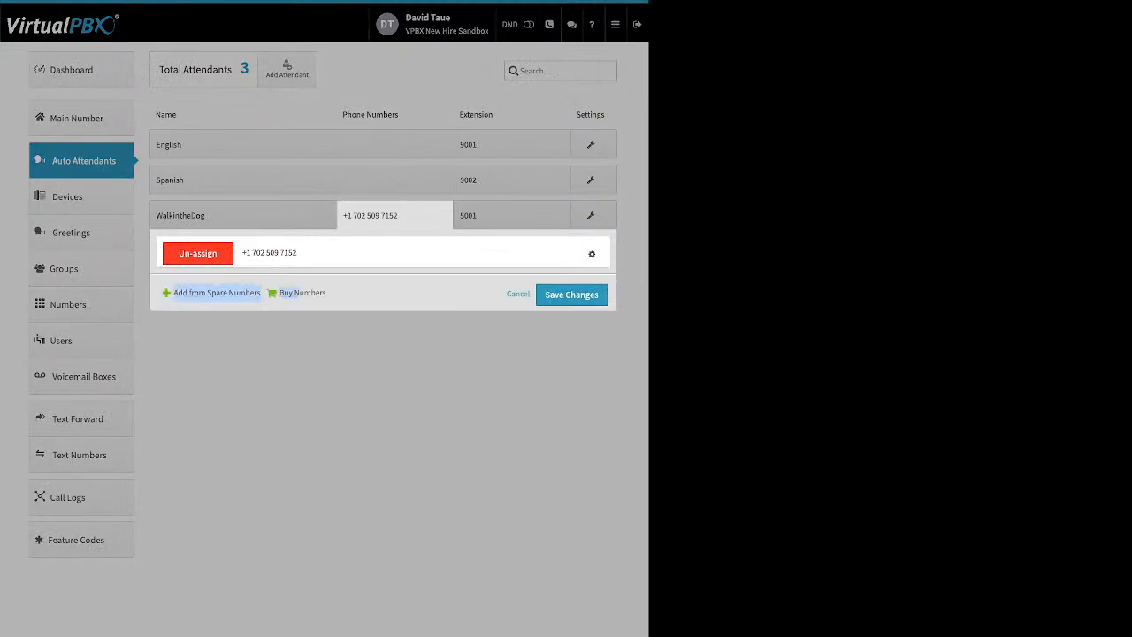
{"action": "left_click", "coordinate": [354, 294]}
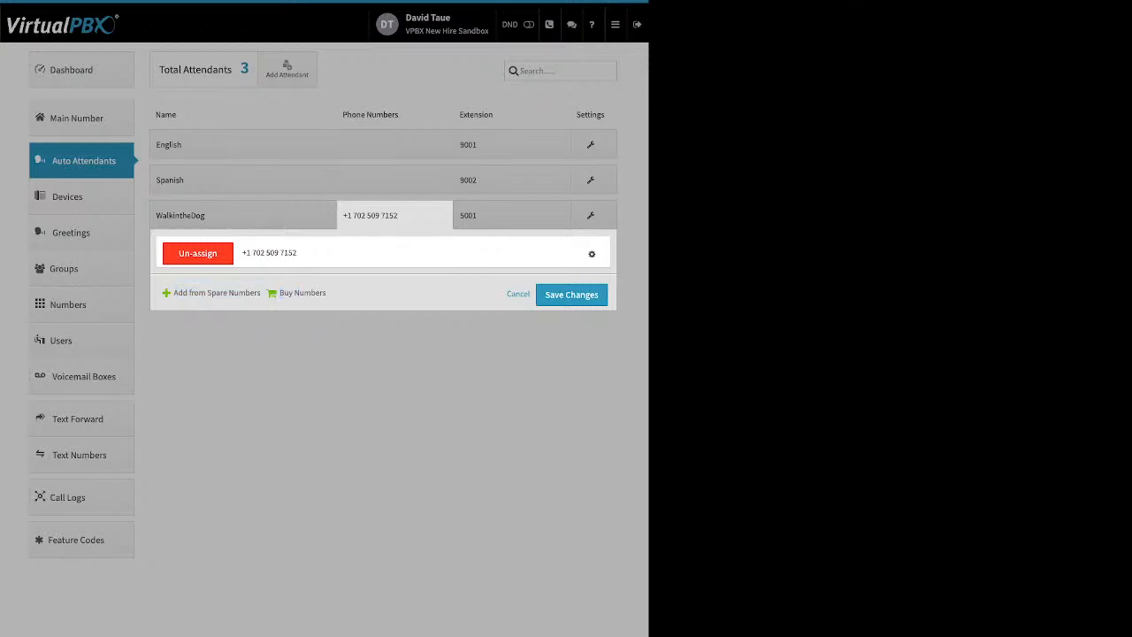
{"action": "left_click", "coordinate": [592, 254]}
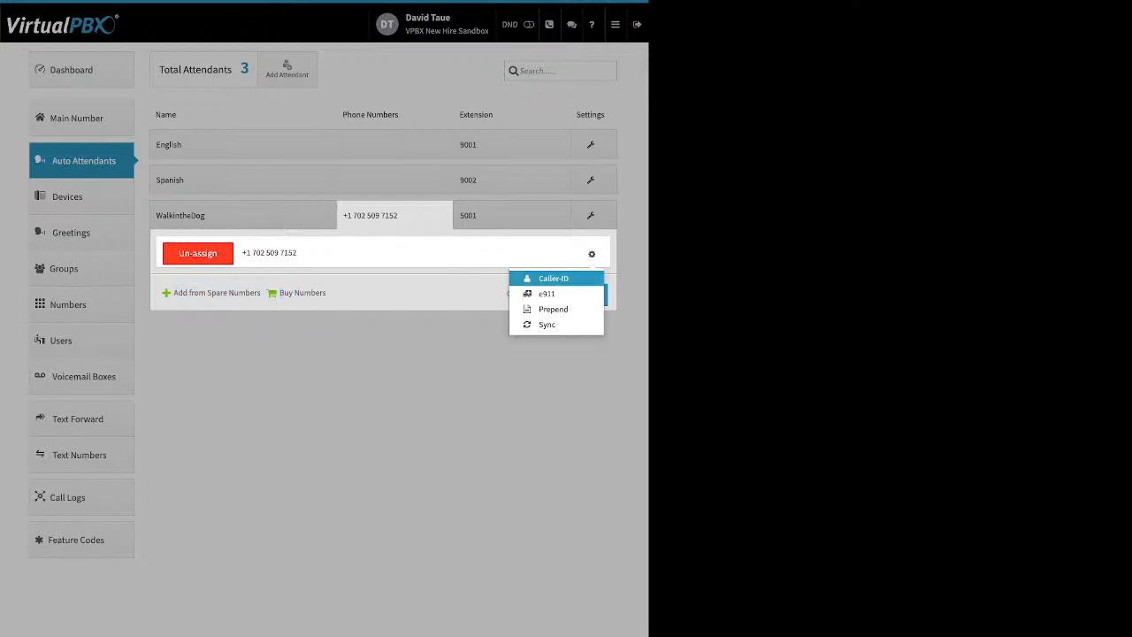
{"action": "left_click", "coordinate": [512, 180]}
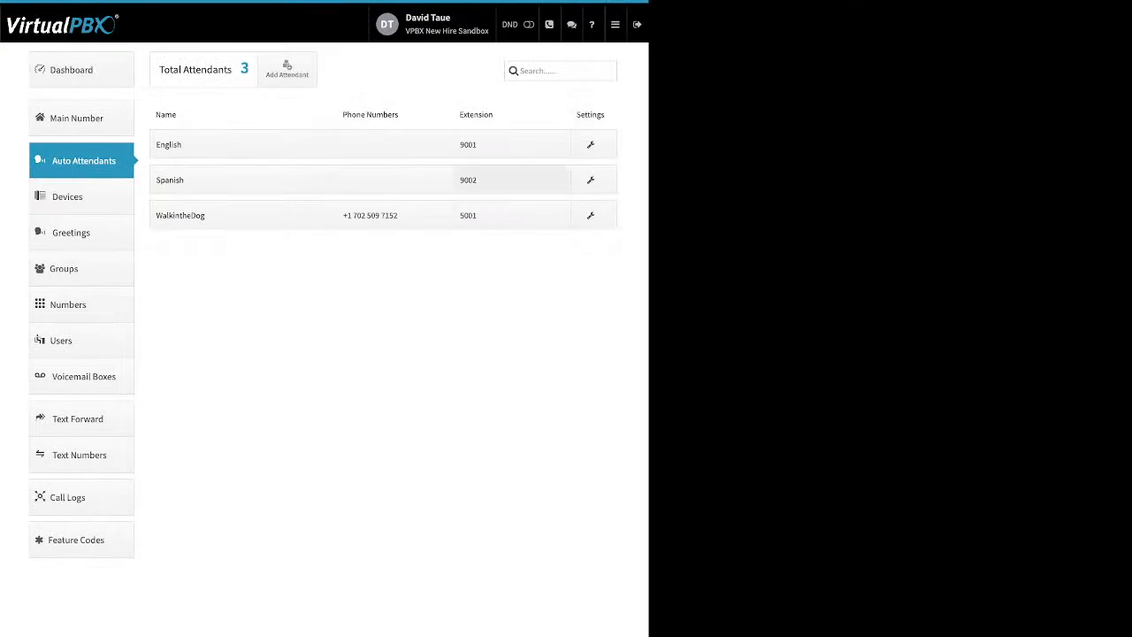
{"action": "left_click", "coordinate": [512, 215]}
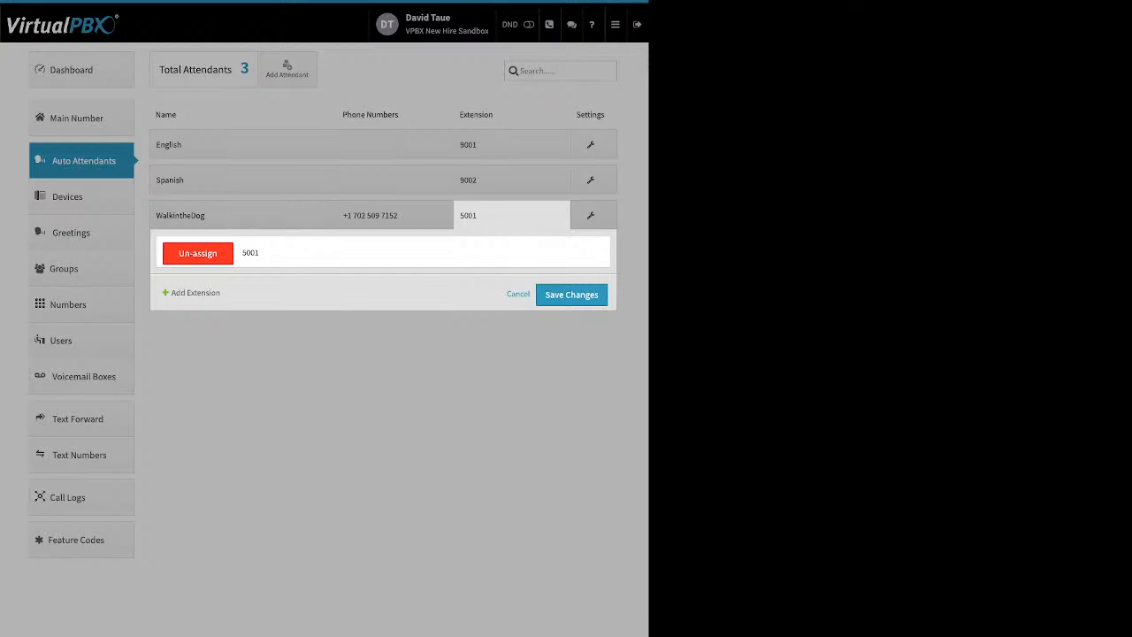
{"action": "key", "text": "Escape"}
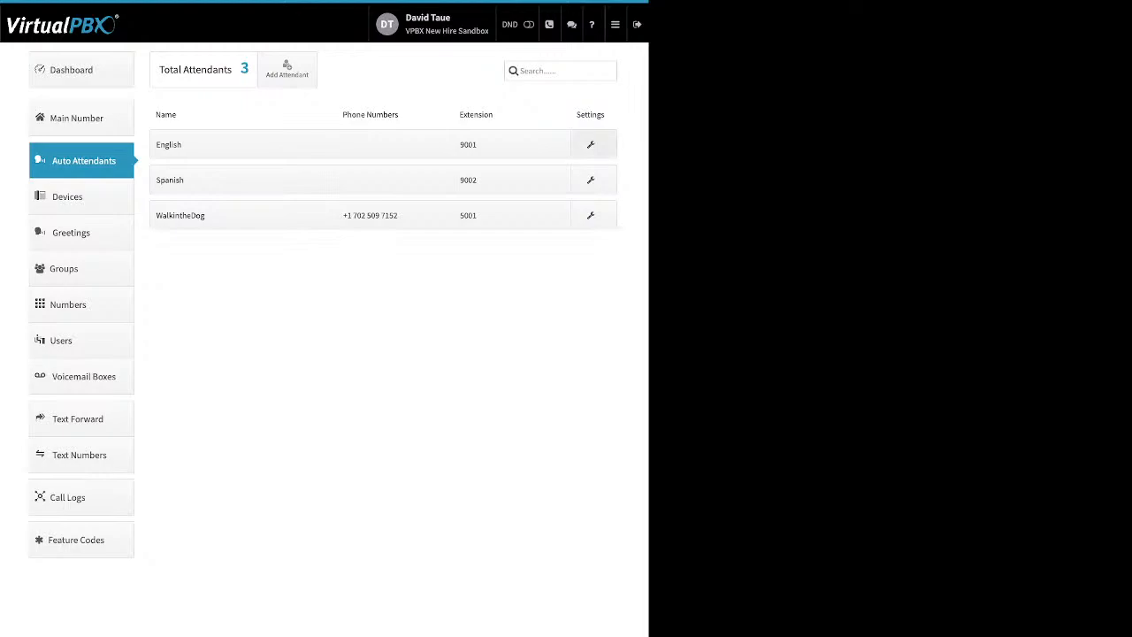
Step: Examine the WalkintheDog attendant's Virtual Receptionist settings for open hours, and close them without saving
{"action": "left_click", "coordinate": [594, 215]}
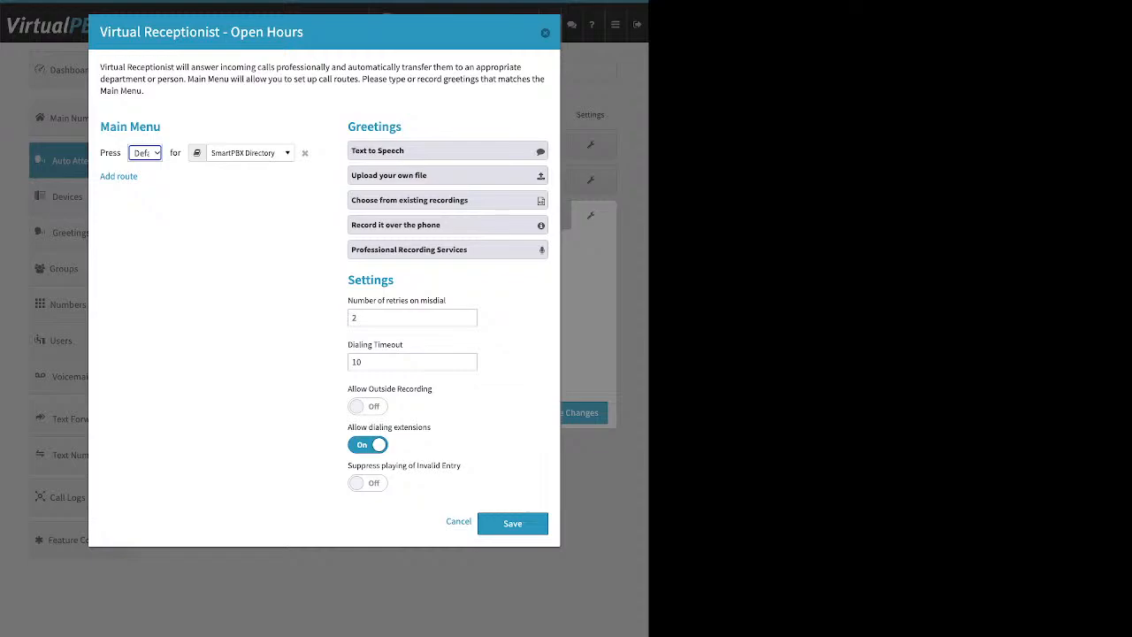
{"action": "key", "text": "Escape"}
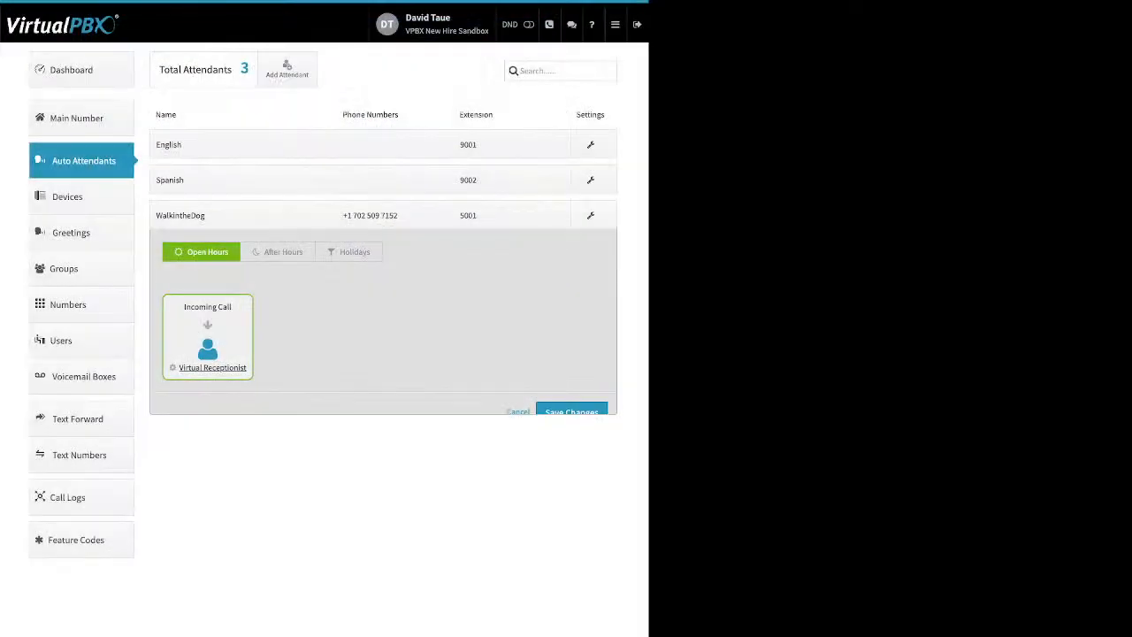
Step: Go to the devices list, disable the "test sft" soft phone, and enable it again
{"action": "left_click", "coordinate": [68, 197]}
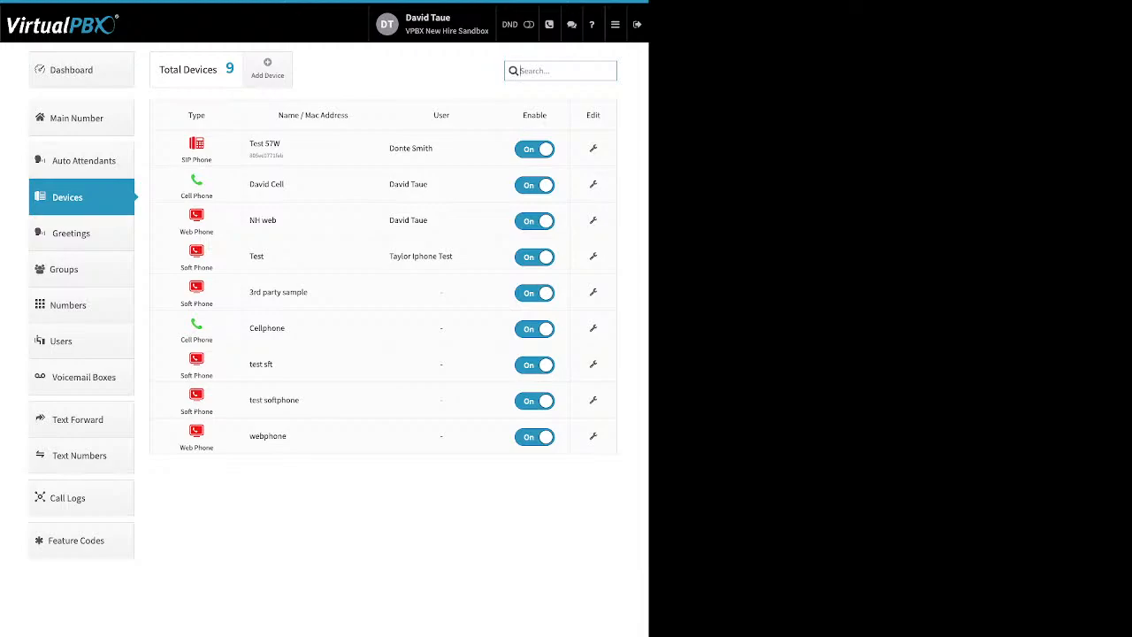
{"action": "double_click", "coordinate": [534, 115]}
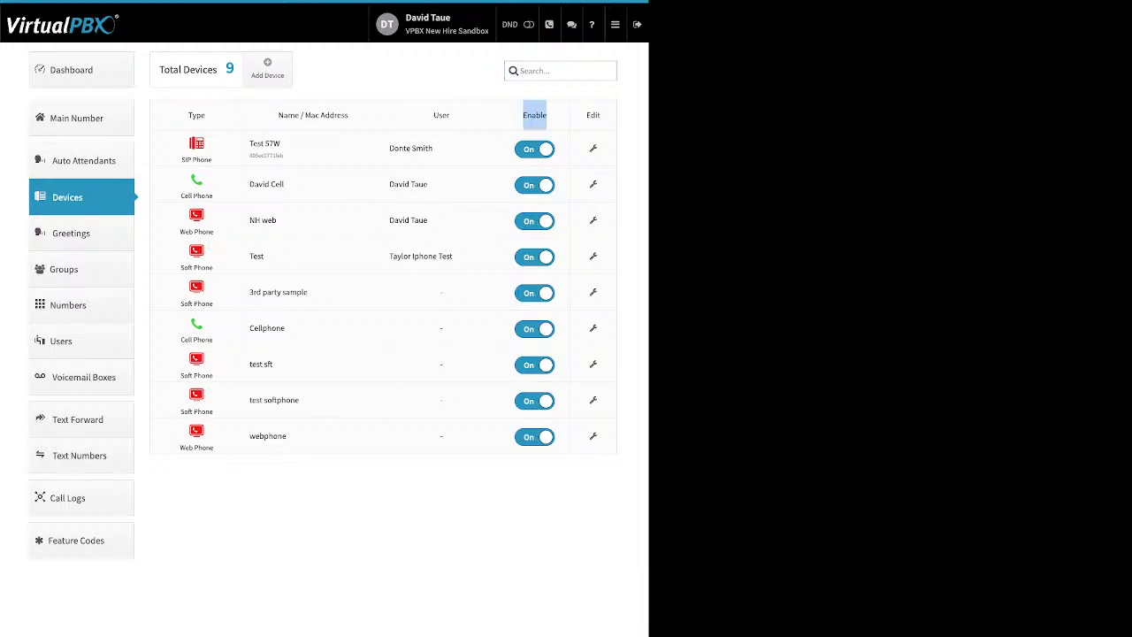
{"action": "left_click", "coordinate": [534, 366]}
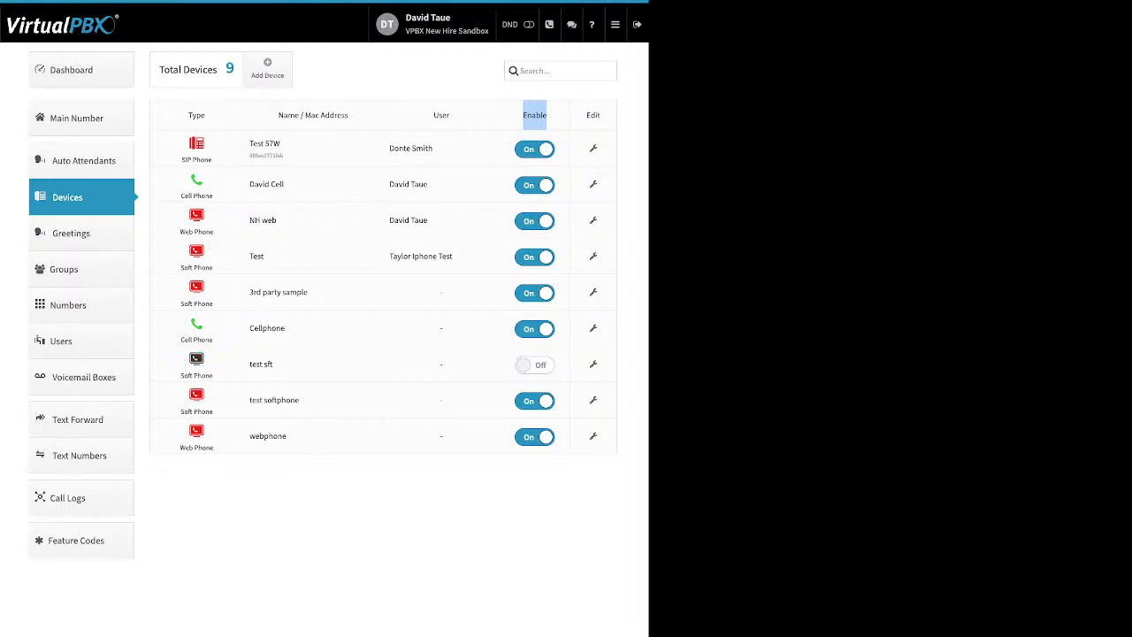
{"action": "left_click", "coordinate": [535, 366]}
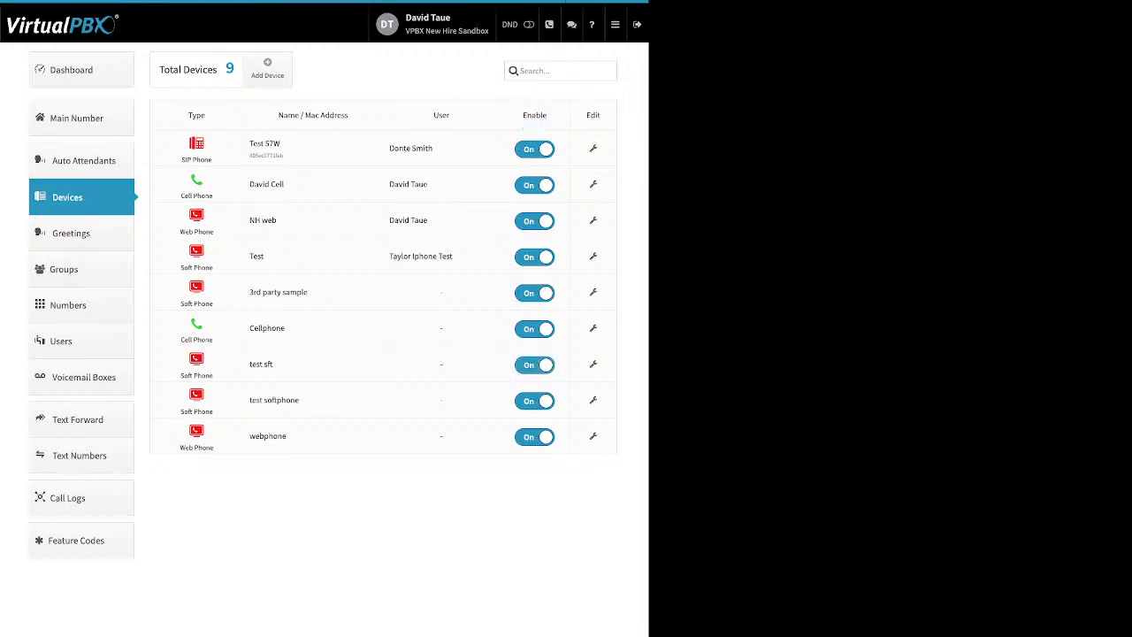
Step: Start adding a Soft Phone device, acknowledge the emergency call notice, examine its basic settings, and close the form without creating it
{"action": "left_click", "coordinate": [268, 69]}
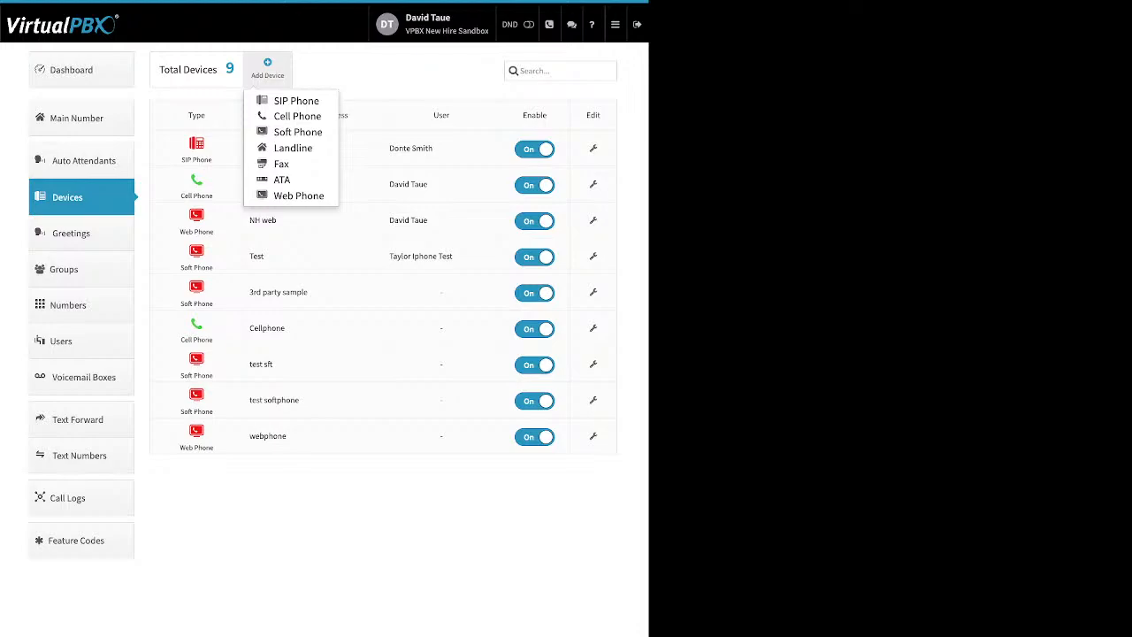
{"action": "left_click", "coordinate": [297, 132]}
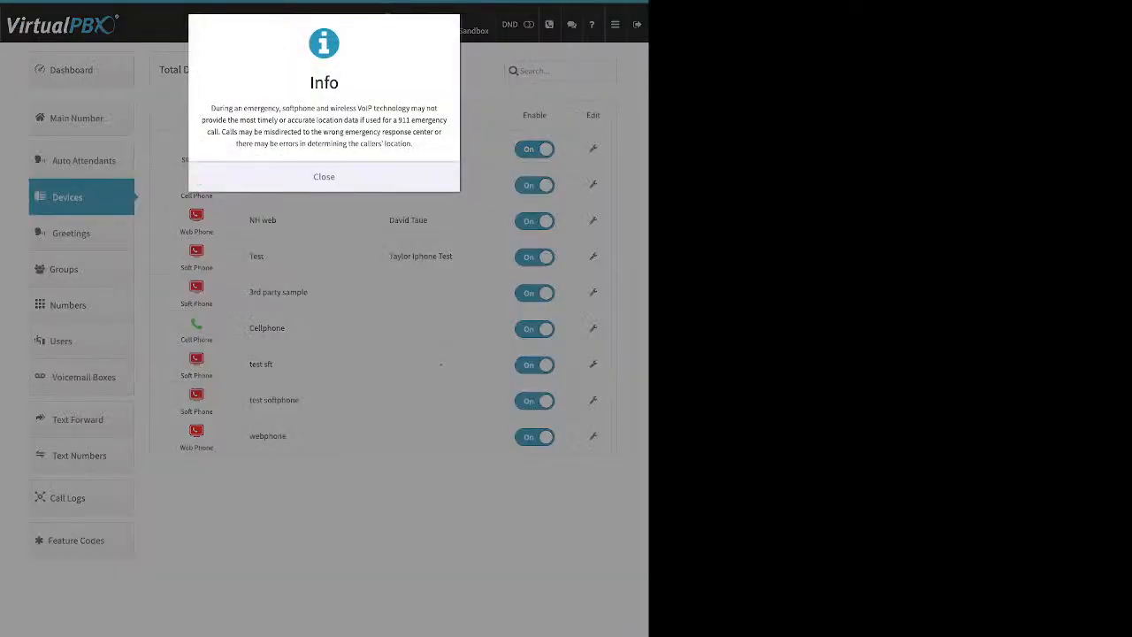
{"action": "left_click", "coordinate": [324, 177]}
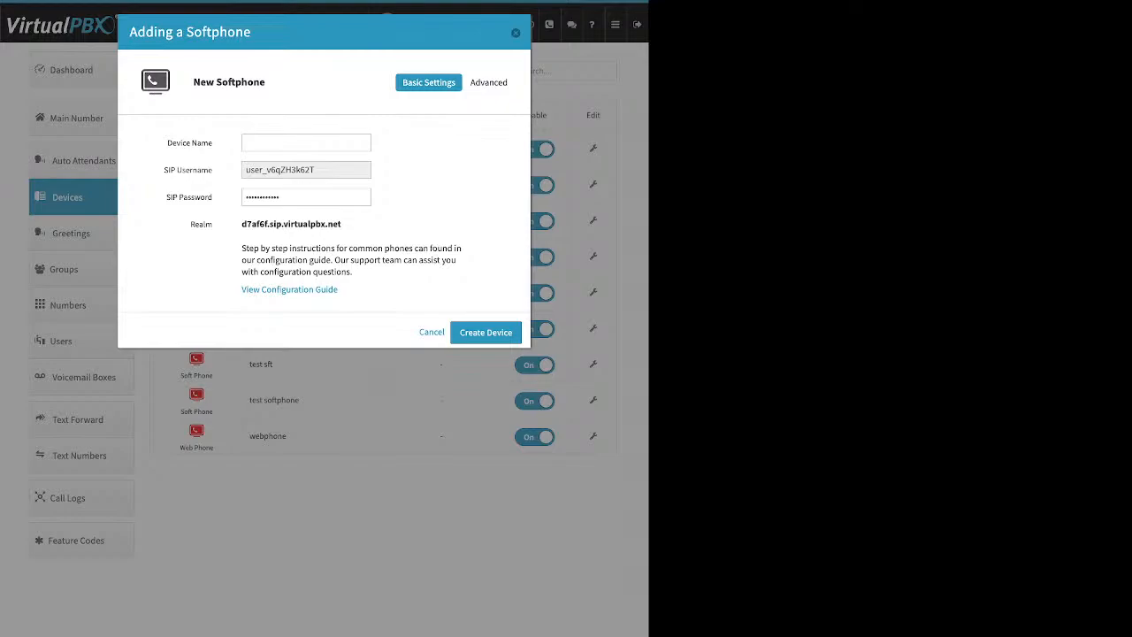
{"action": "left_click", "coordinate": [516, 32]}
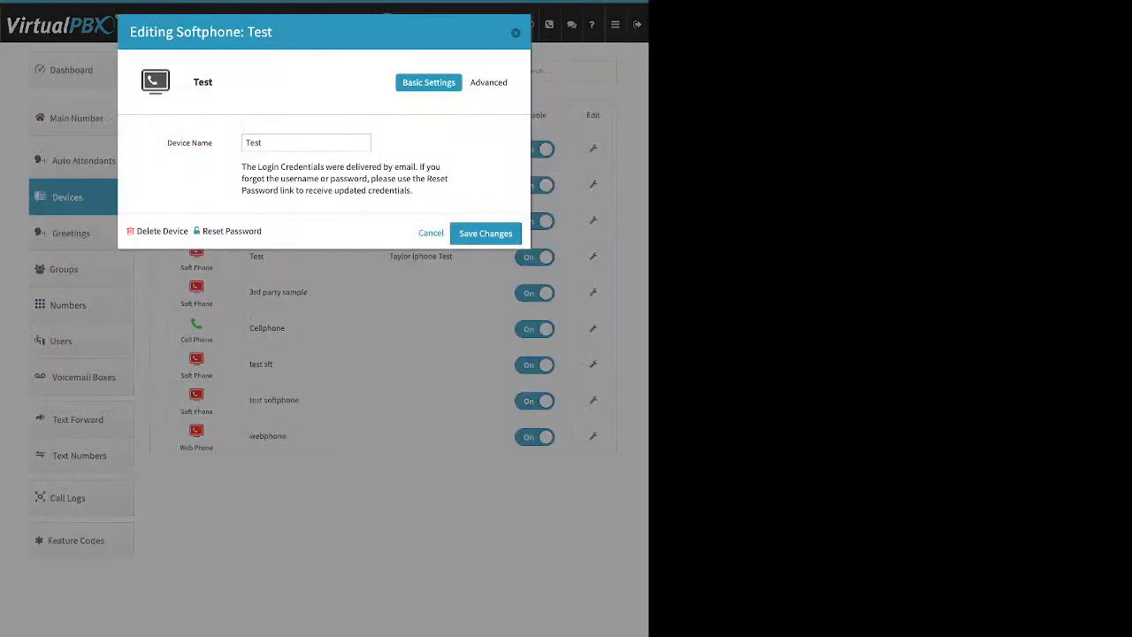
Step: Review the External Caller-ID and Emergency Caller-ID settings of the Test softphone, and close them without saving
{"action": "left_click", "coordinate": [491, 83]}
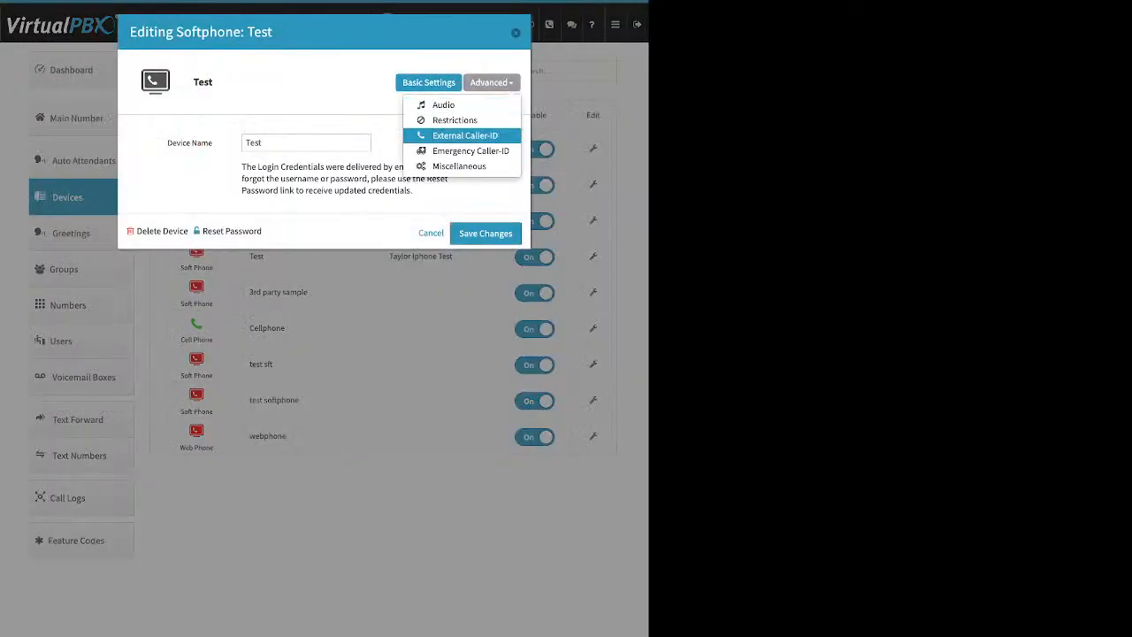
{"action": "left_click", "coordinate": [460, 135]}
{"action": "left_click", "coordinate": [491, 83]}
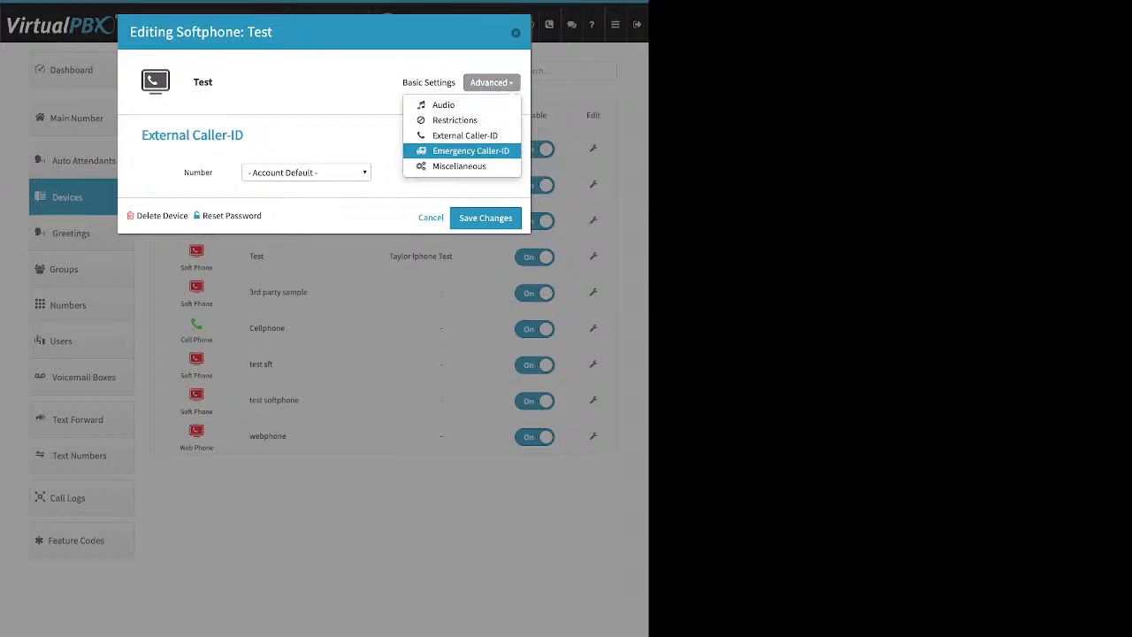
{"action": "left_click", "coordinate": [465, 150]}
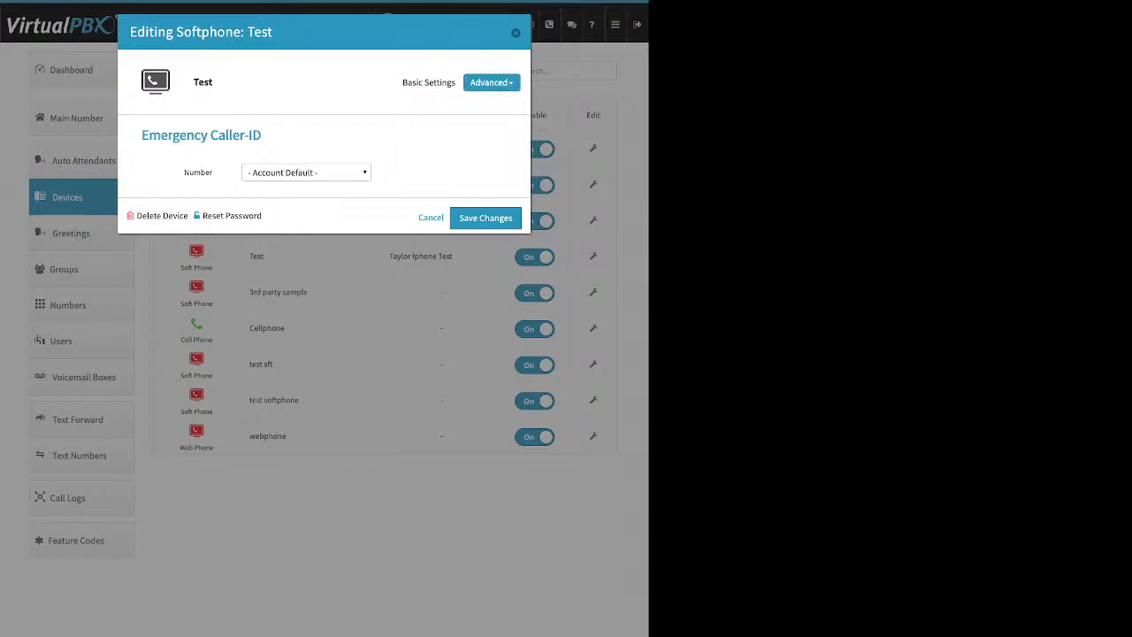
{"action": "left_click", "coordinate": [515, 33]}
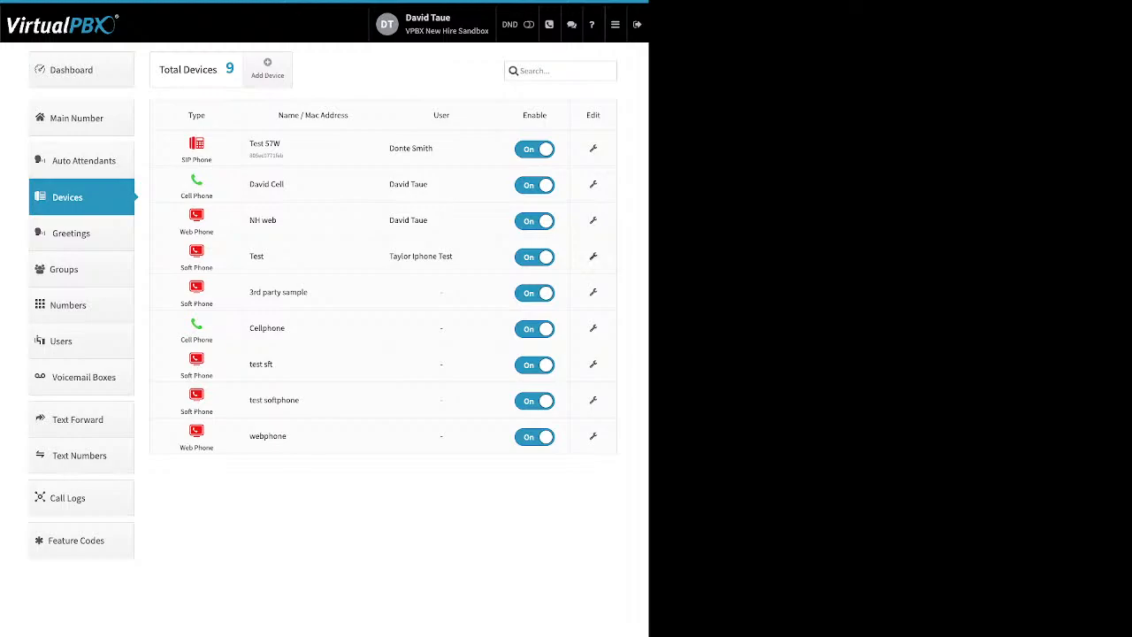
Step: Review the audio codec settings of the Test softphone, and close them without saving
{"action": "left_click", "coordinate": [593, 256]}
{"action": "left_click", "coordinate": [492, 82]}
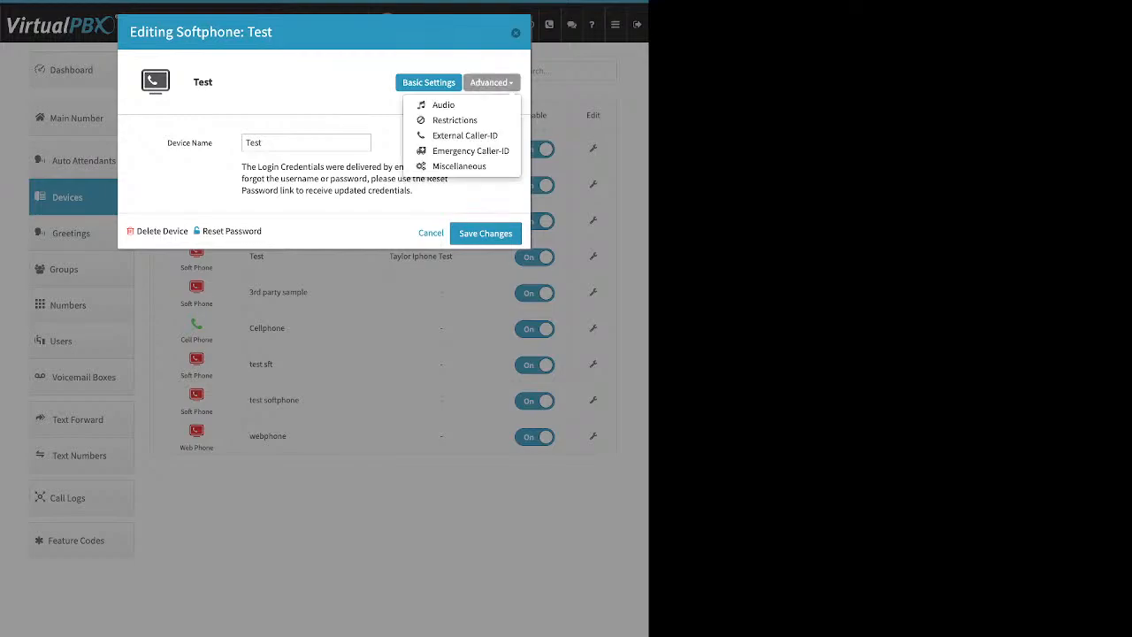
{"action": "left_click", "coordinate": [444, 104]}
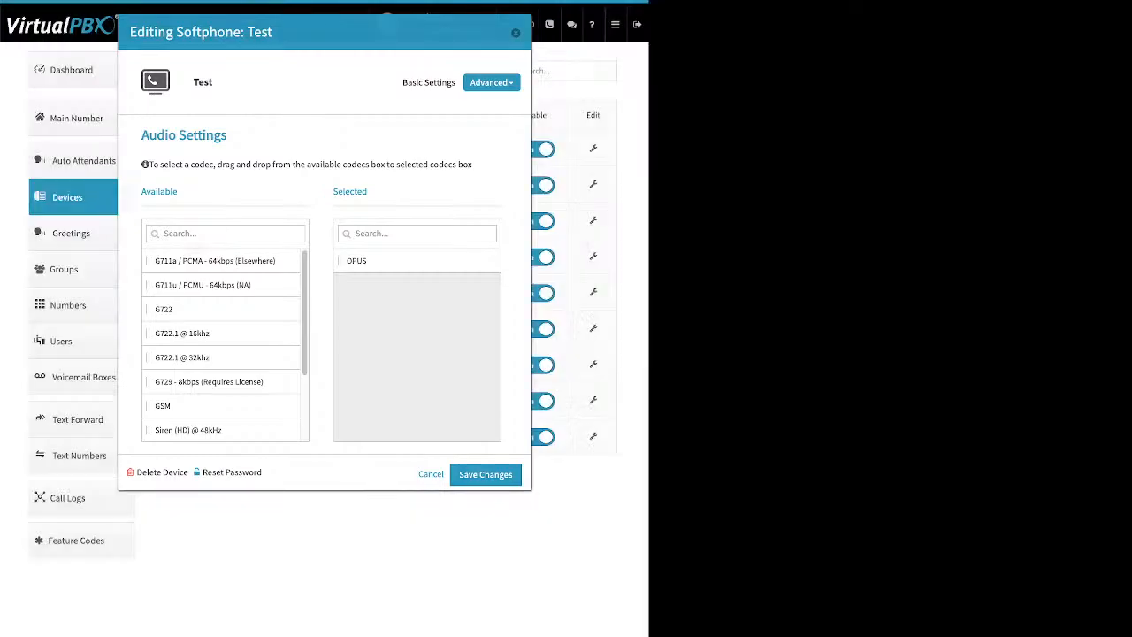
{"action": "left_click", "coordinate": [515, 32]}
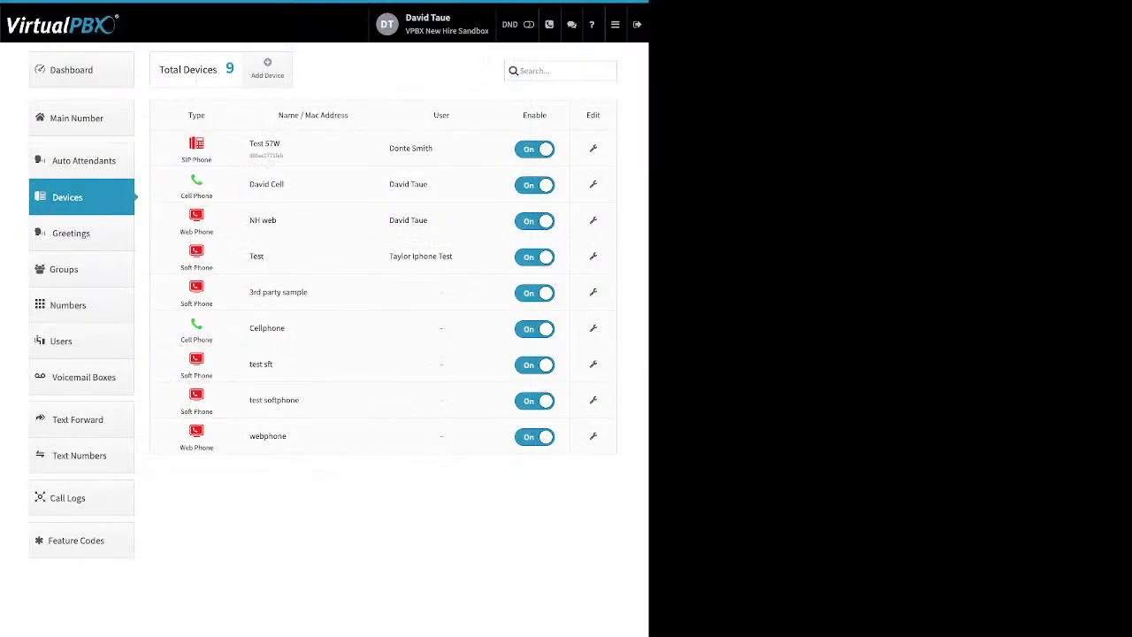
Step: Go to the greetings, examine the name and file fields for adding a new greeting, and close the form without creating one
{"action": "left_click", "coordinate": [71, 233]}
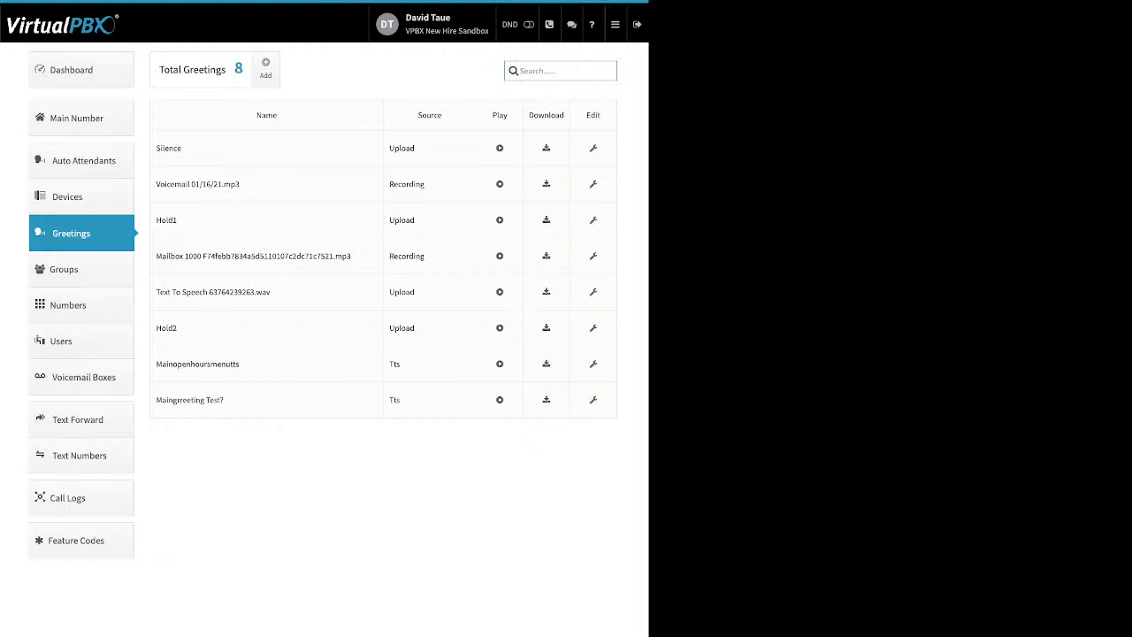
{"action": "left_click", "coordinate": [266, 68]}
{"action": "left_click", "coordinate": [324, 136]}
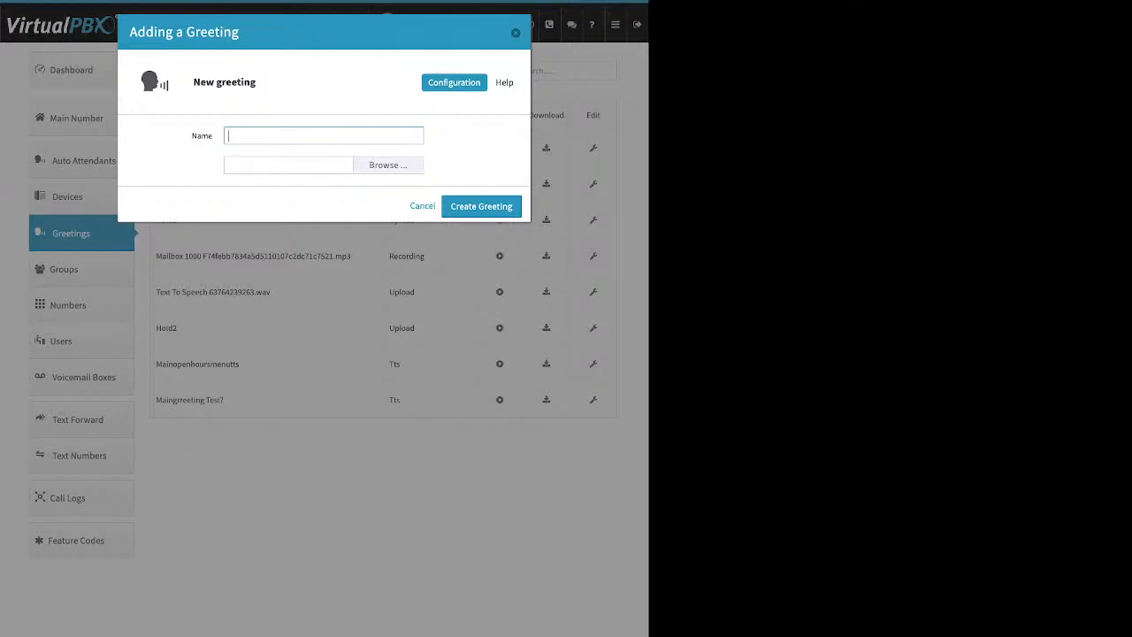
{"action": "left_click", "coordinate": [516, 32]}
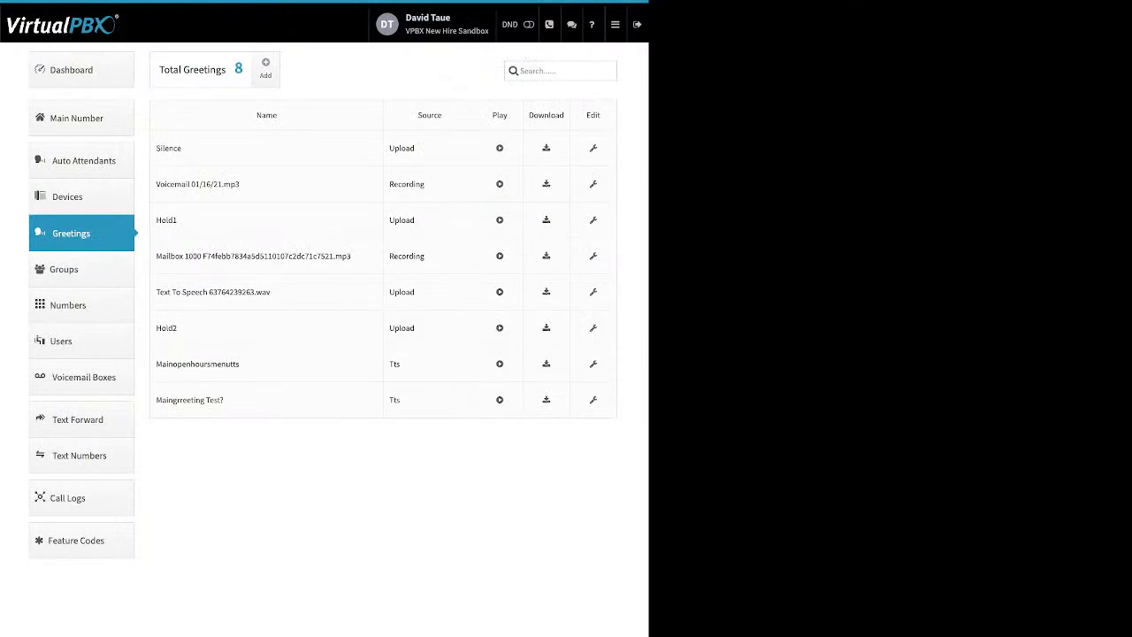
Step: Examine the greetings list's names, its Recording, Upload and Tts sources, and its Play and Download columns
{"action": "left_click_drag", "start_coordinate": [240, 184], "coordinate": [175, 184]}
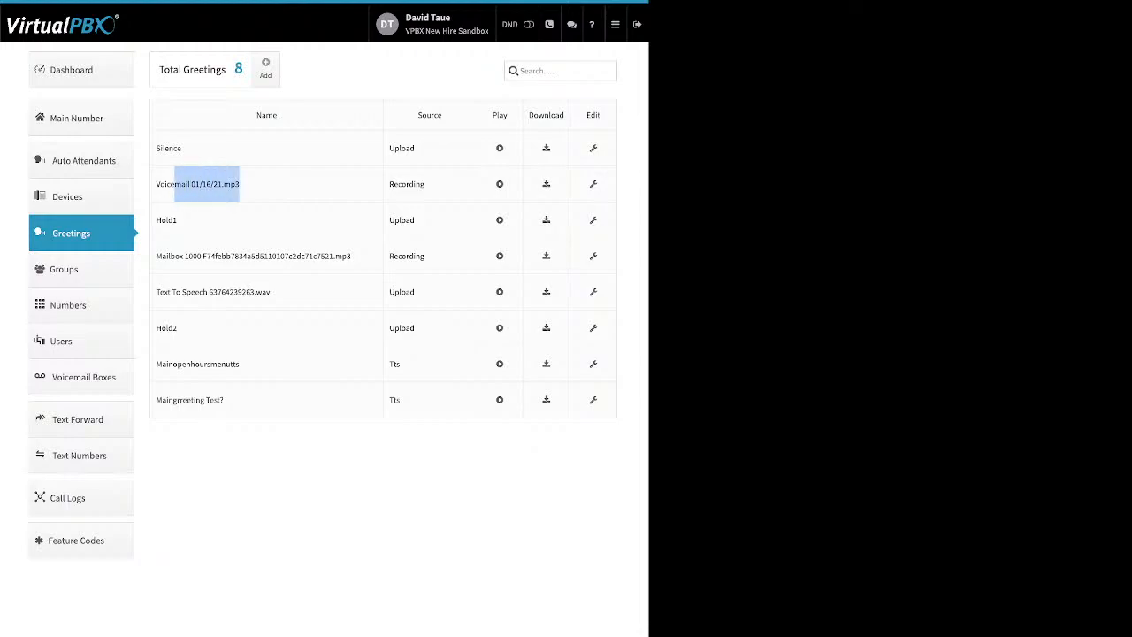
{"action": "left_click_drag", "start_coordinate": [425, 185], "coordinate": [389, 184]}
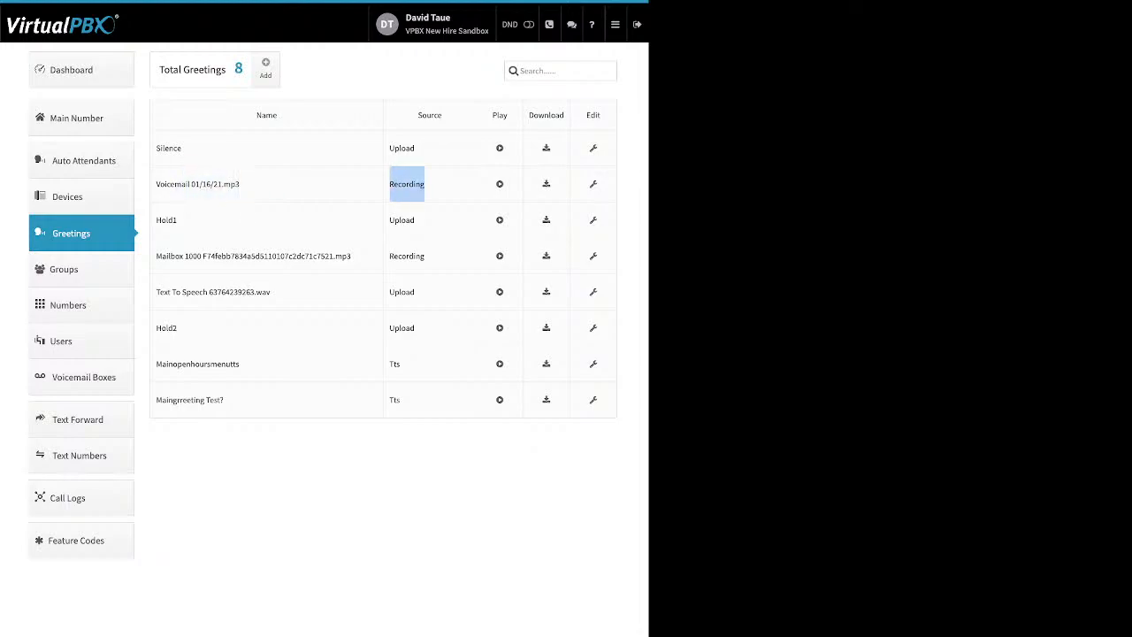
{"action": "left_click_drag", "start_coordinate": [415, 147], "coordinate": [390, 147]}
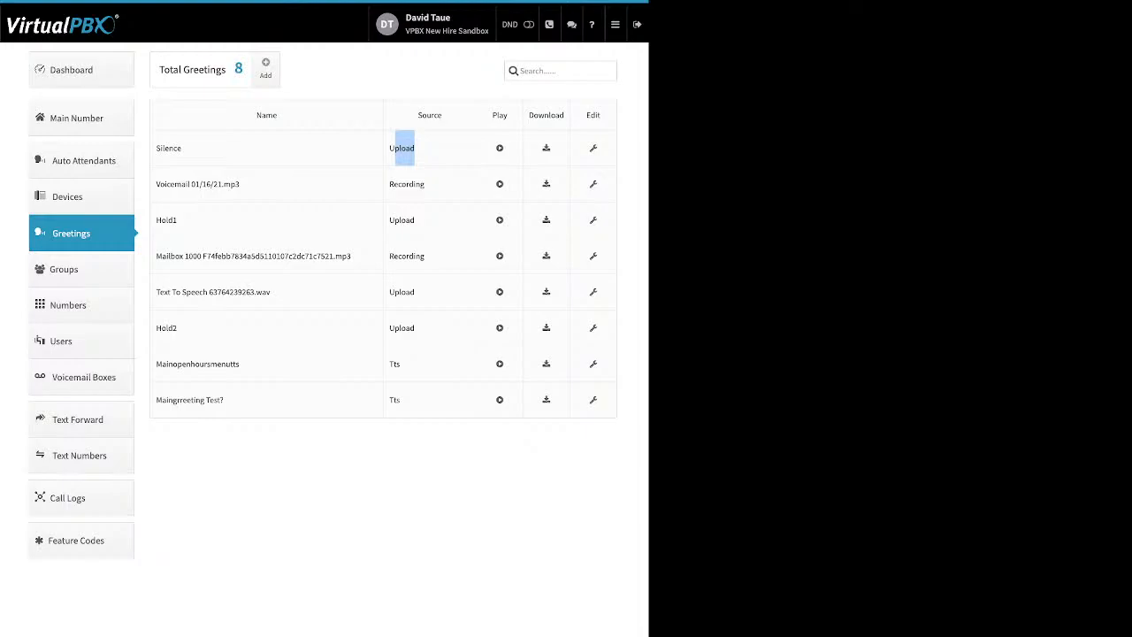
{"action": "left_click_drag", "start_coordinate": [400, 363], "coordinate": [389, 364]}
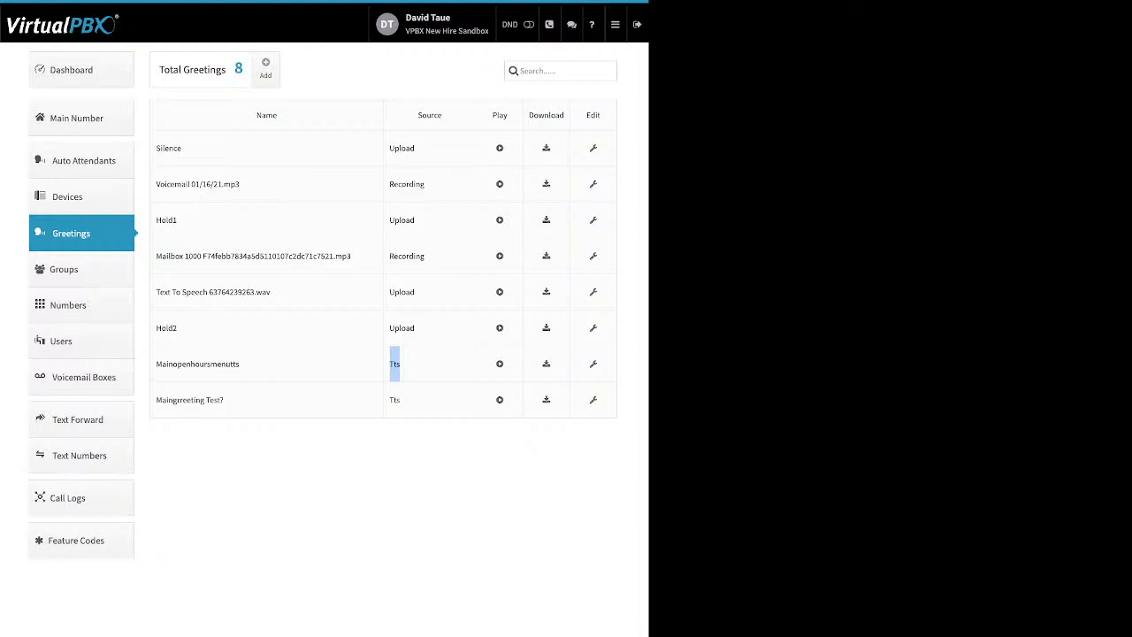
{"action": "left_click_drag", "start_coordinate": [508, 115], "coordinate": [492, 115]}
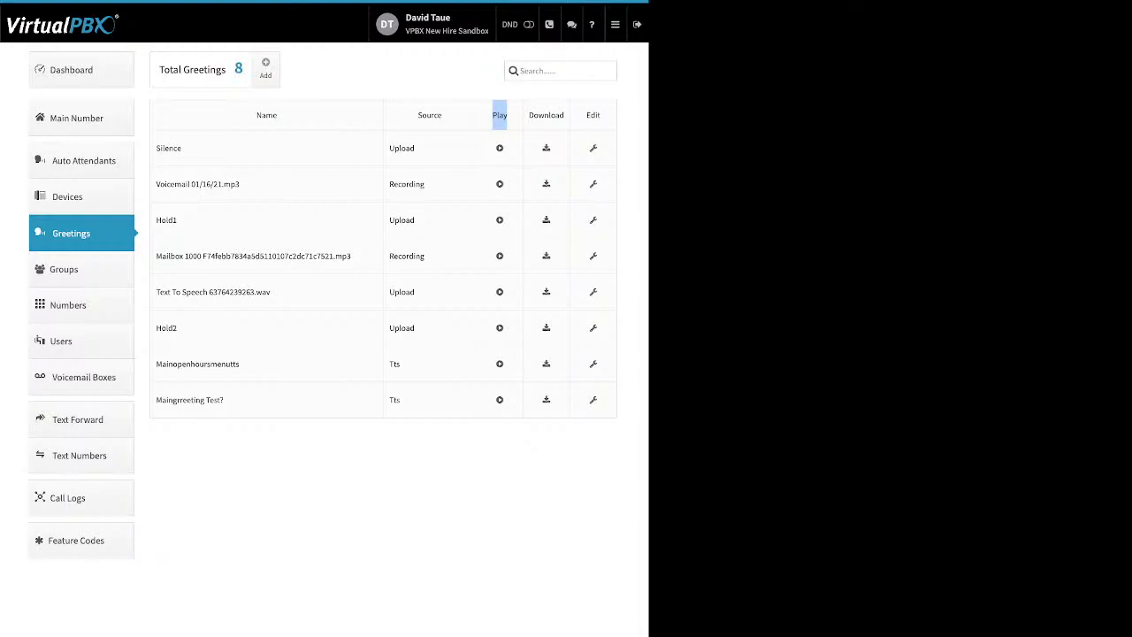
{"action": "double_click", "coordinate": [546, 115]}
Step: Rename the Mainopenhoursmenutts greeting as "MainGreeting 1" and save the change
{"action": "left_click", "coordinate": [593, 363]}
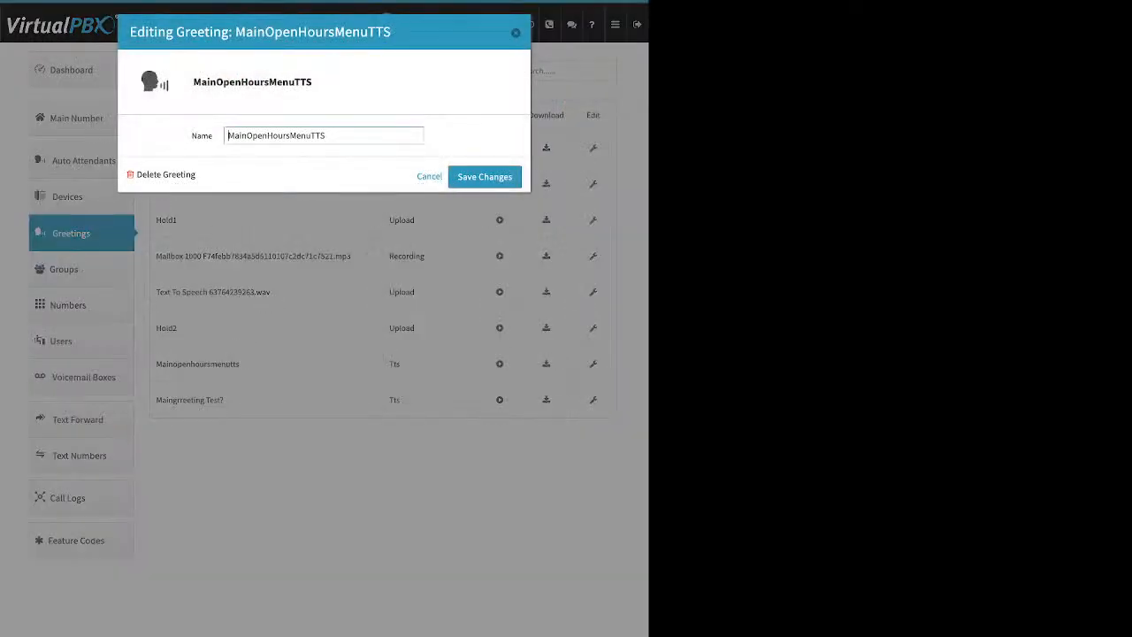
{"action": "left_click_drag", "start_coordinate": [196, 175], "coordinate": [137, 175]}
{"action": "left_click", "coordinate": [222, 175]}
{"action": "double_click", "coordinate": [276, 135]}
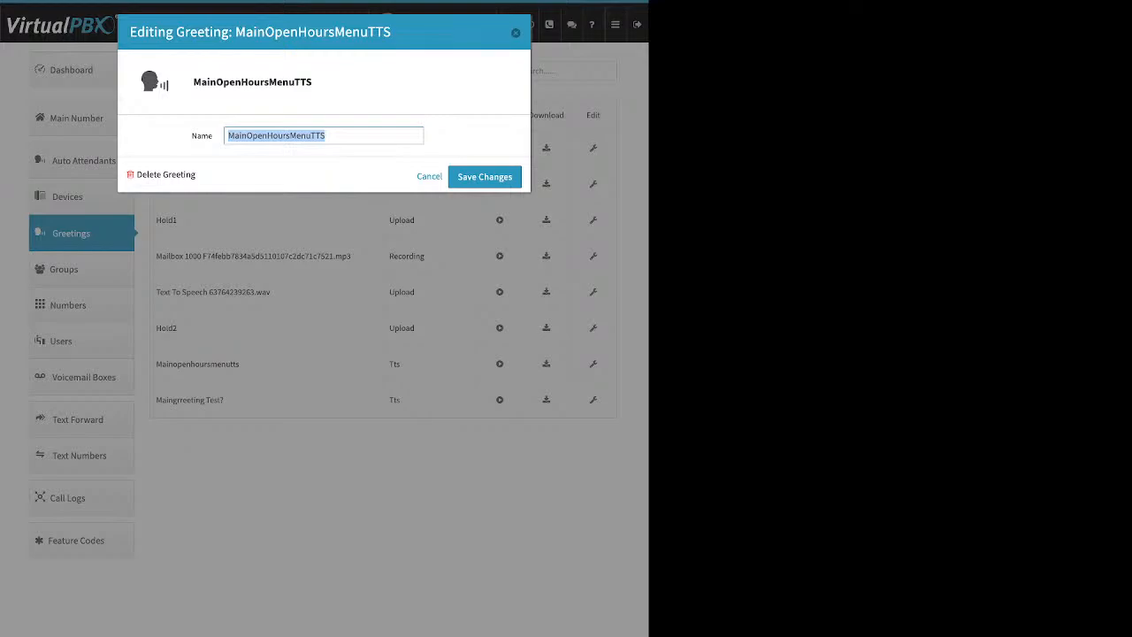
{"action": "type", "text": "MainGree"}
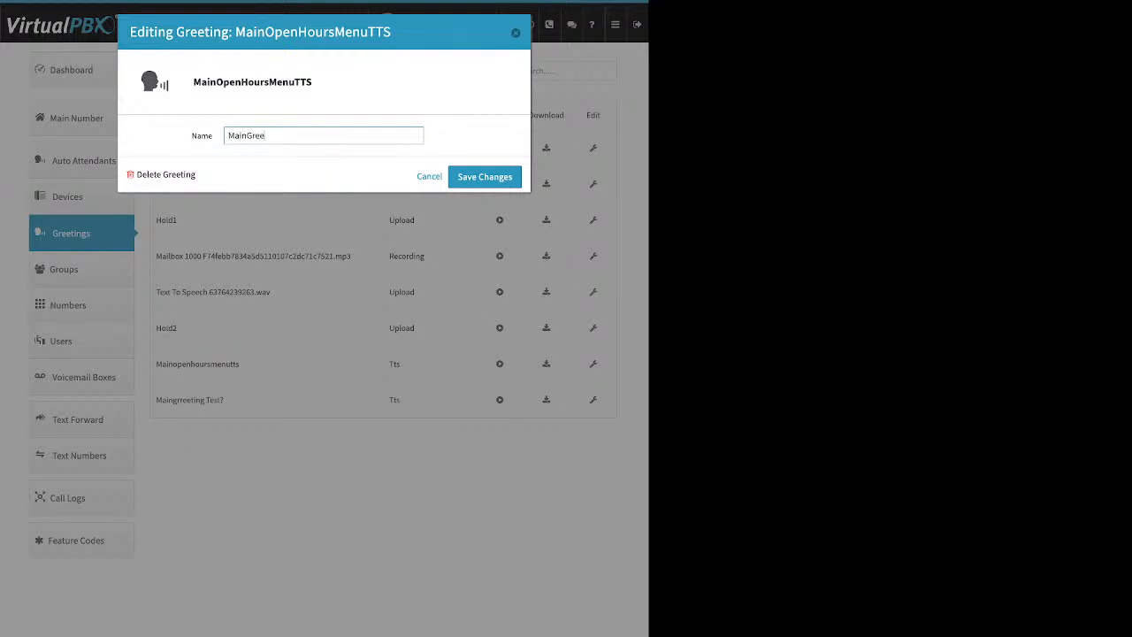
{"action": "type", "text": "ting 1"}
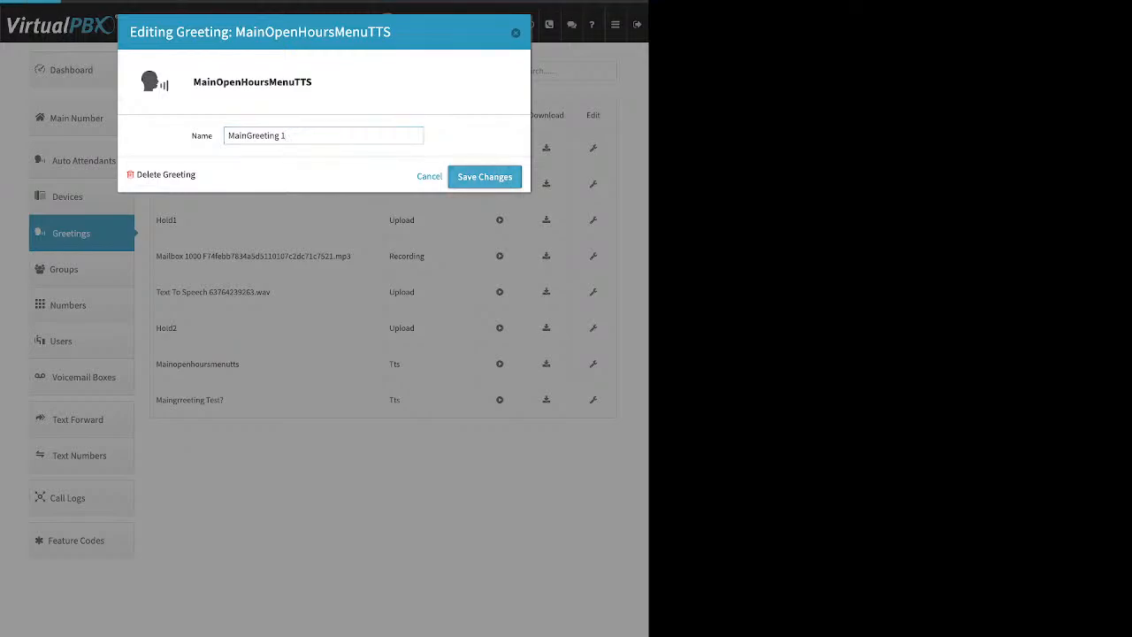
{"action": "left_click", "coordinate": [485, 177]}
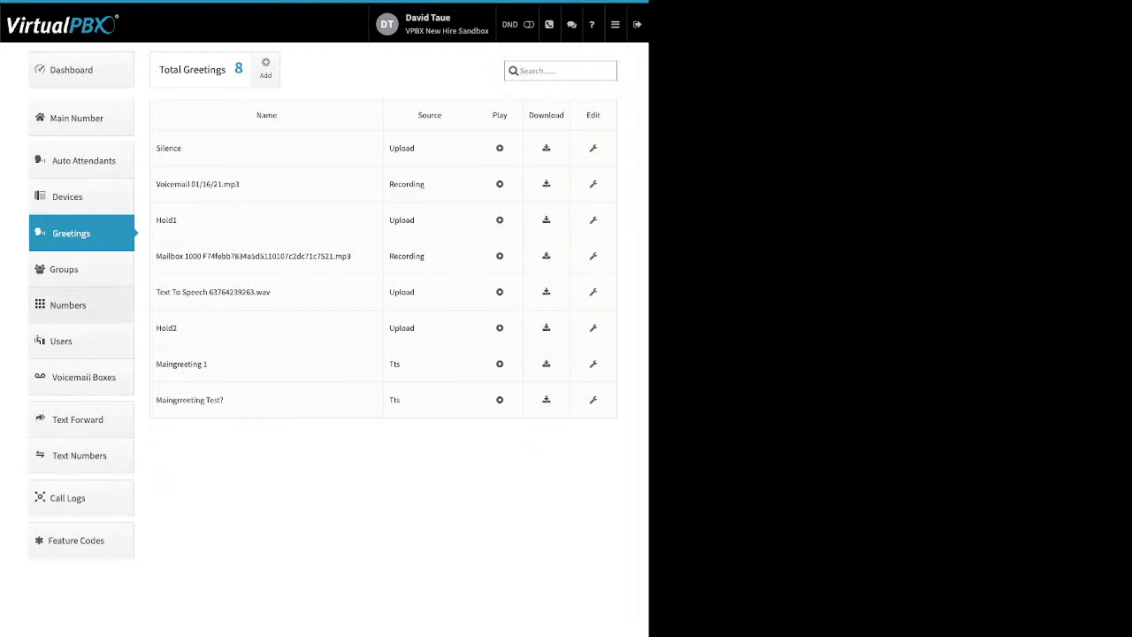
Step: Go to the phone numbers, review the numbers in use and the spare numbers, and check the Buy options without purchasing any
{"action": "left_click", "coordinate": [68, 305]}
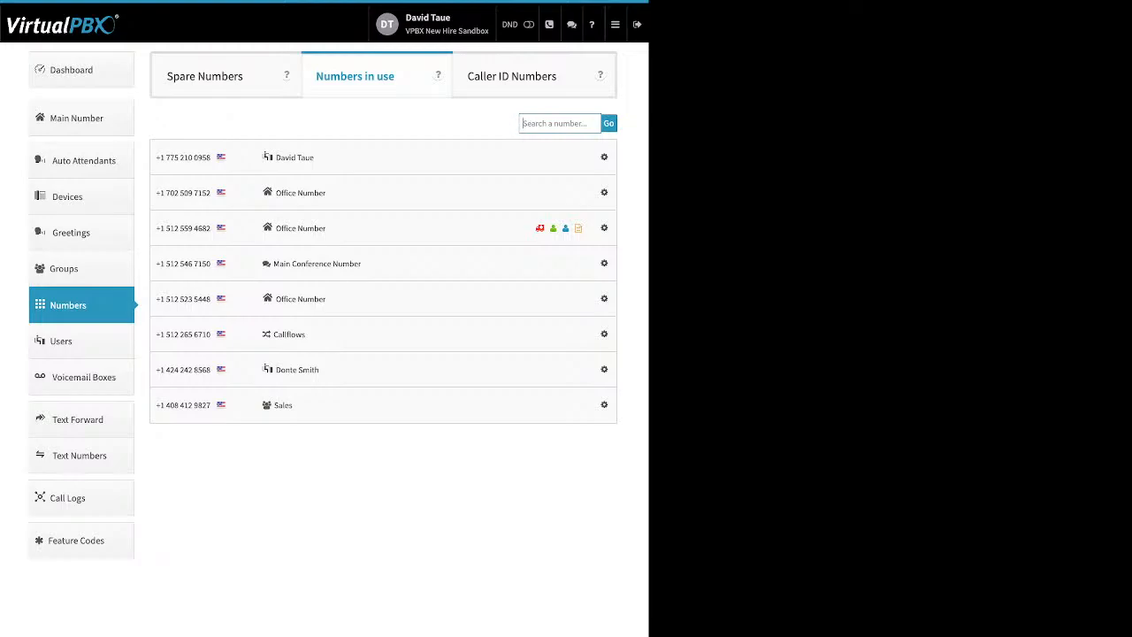
{"action": "left_click", "coordinate": [604, 157]}
{"action": "left_click", "coordinate": [204, 76]}
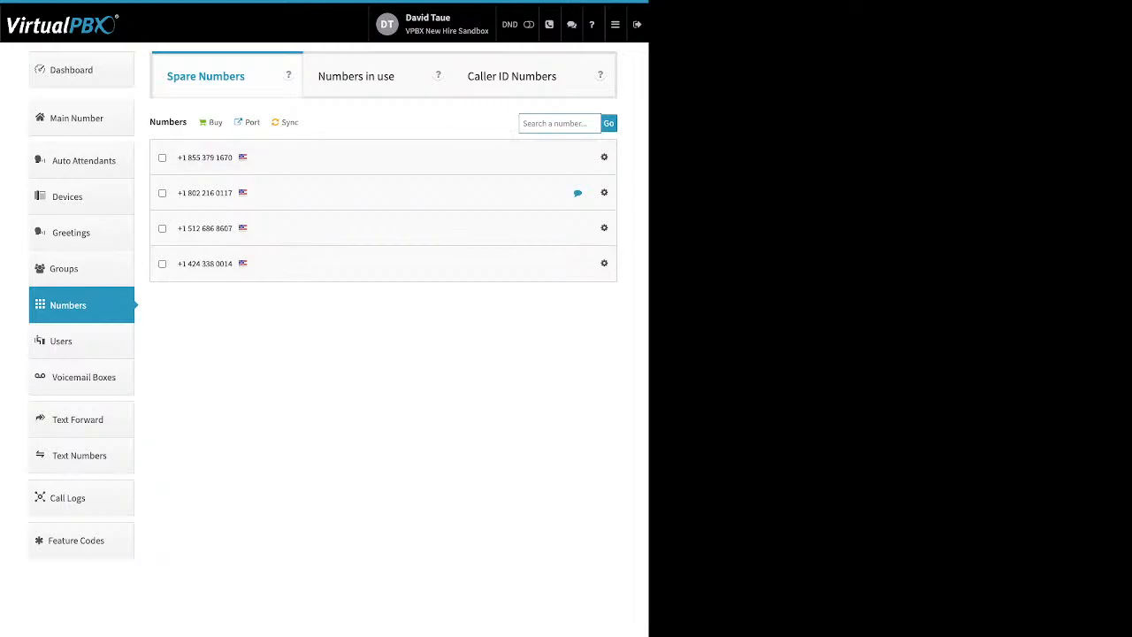
{"action": "left_click", "coordinate": [215, 122]}
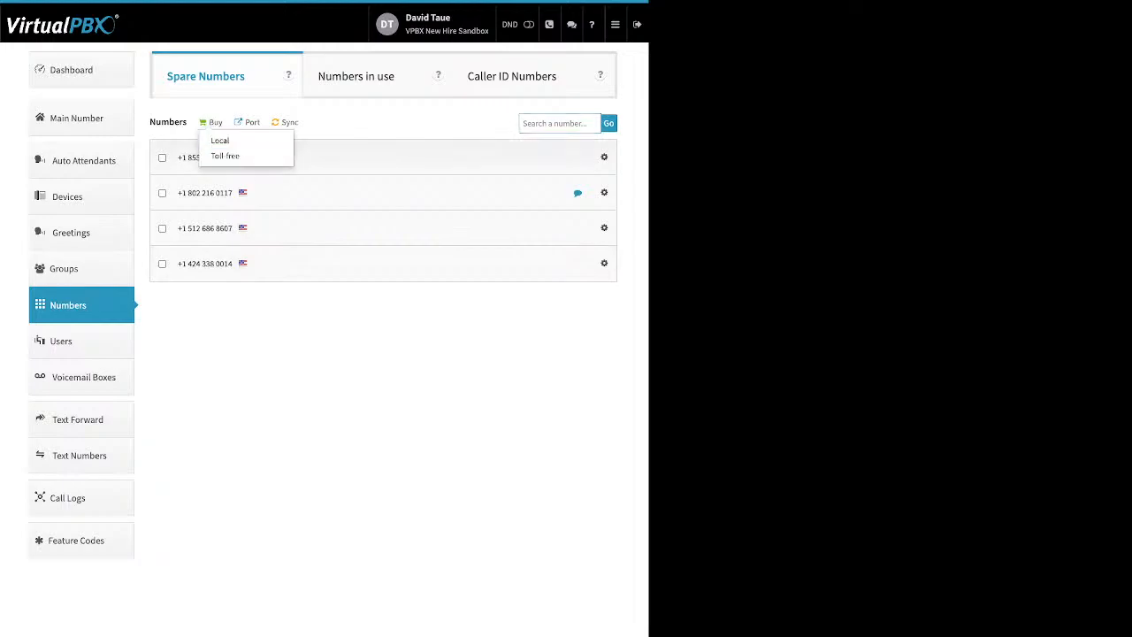
{"action": "key", "text": "Escape"}
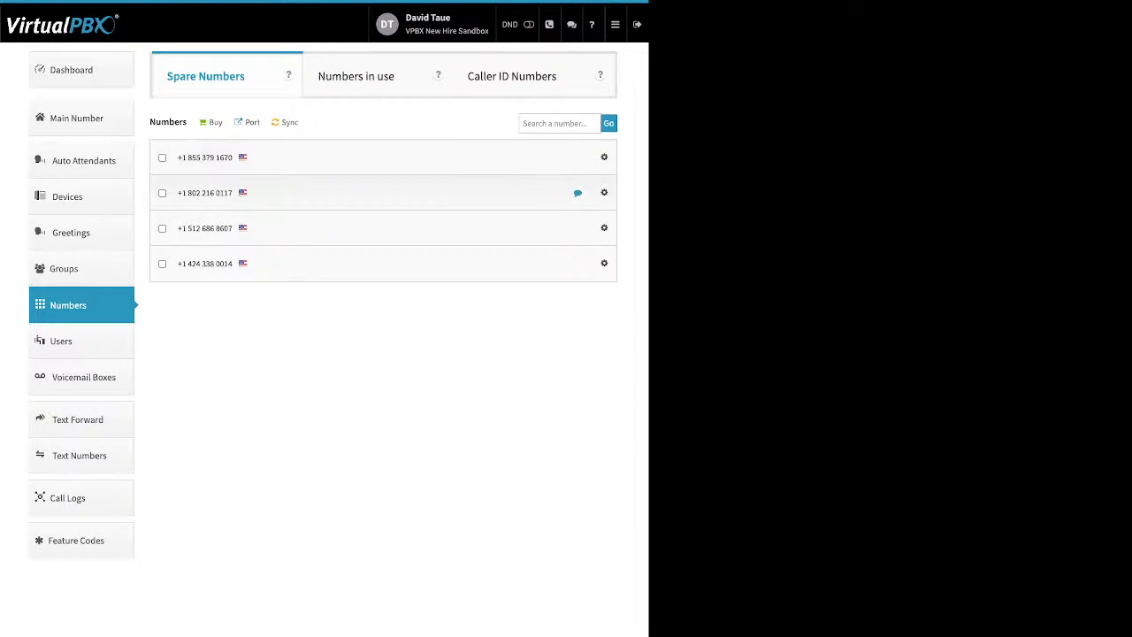
Step: Delete the second and fourth numbers in the spare numbers list and dismiss the recap of the deletion
{"action": "left_click", "coordinate": [162, 193]}
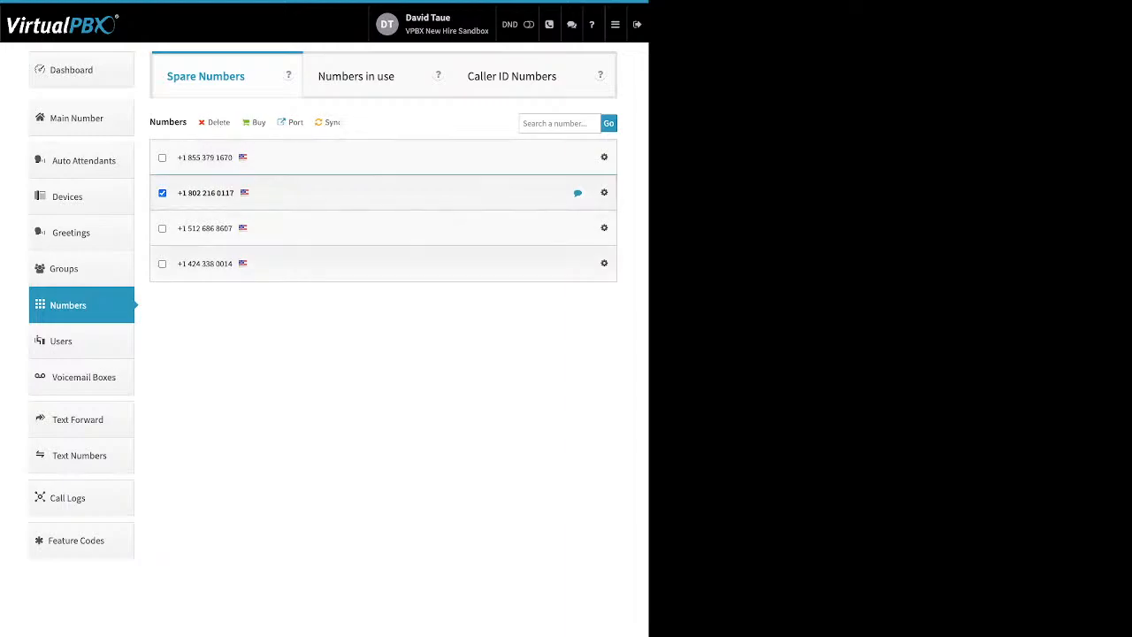
{"action": "left_click", "coordinate": [162, 264]}
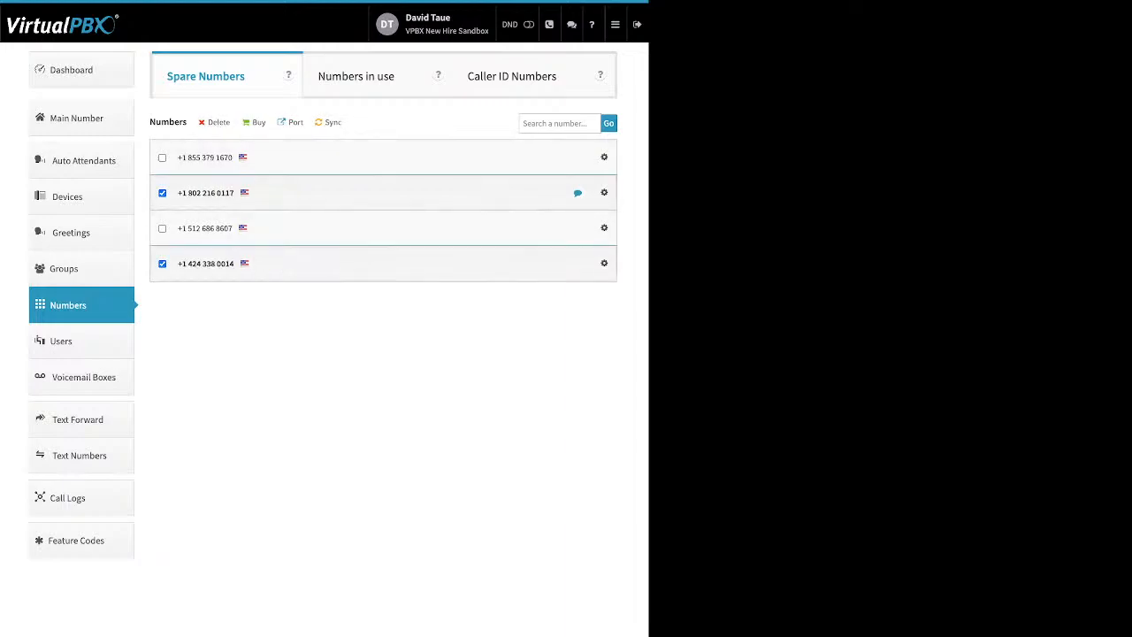
{"action": "left_click", "coordinate": [218, 122]}
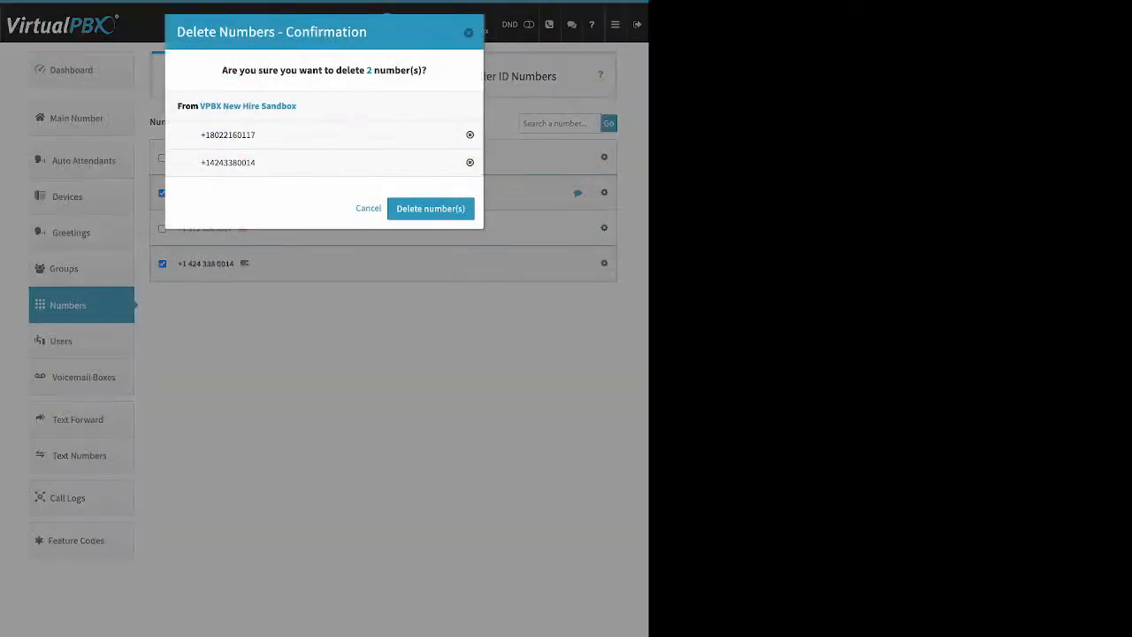
{"action": "left_click", "coordinate": [430, 208]}
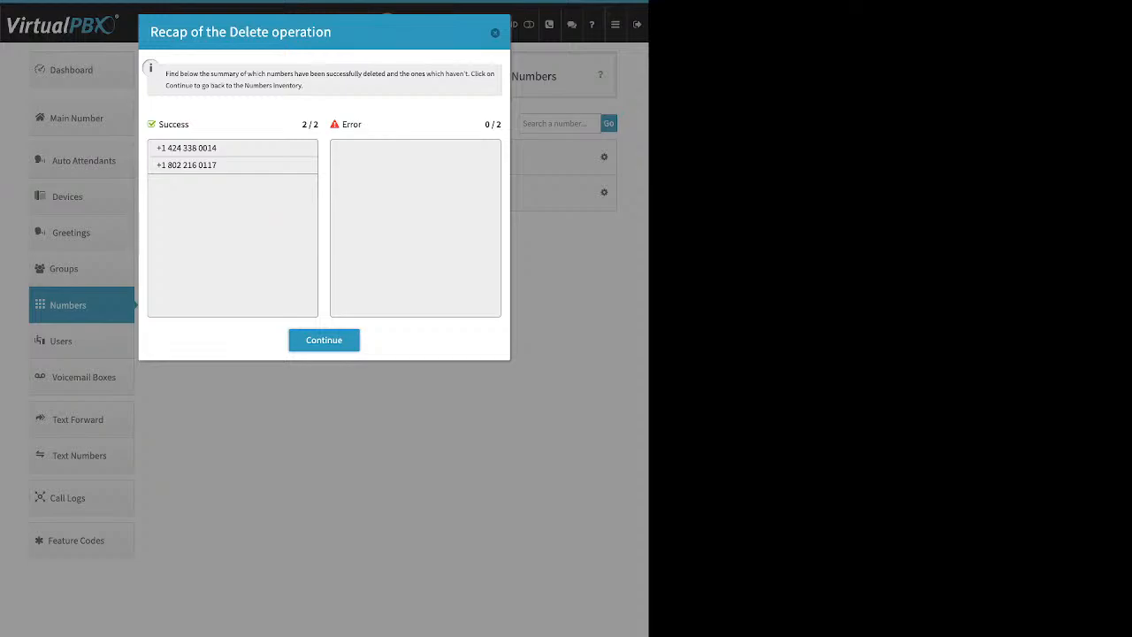
{"action": "key", "text": "Return"}
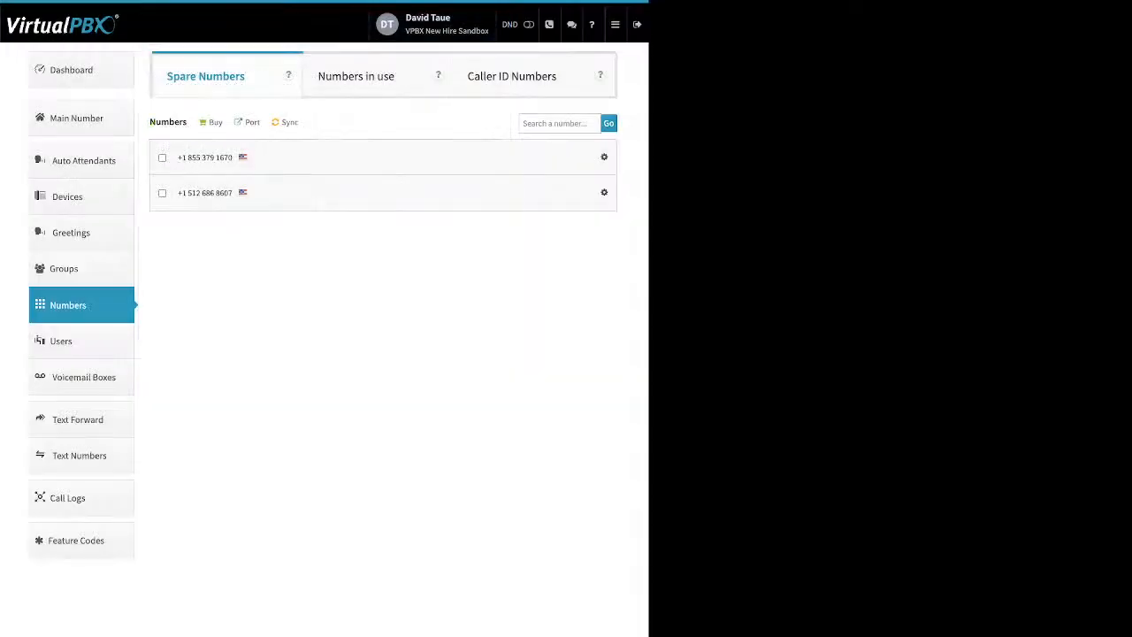
Step: Start a new port request named "test" for U.S. Local Numbers and continue past its first page
{"action": "left_click", "coordinate": [249, 122]}
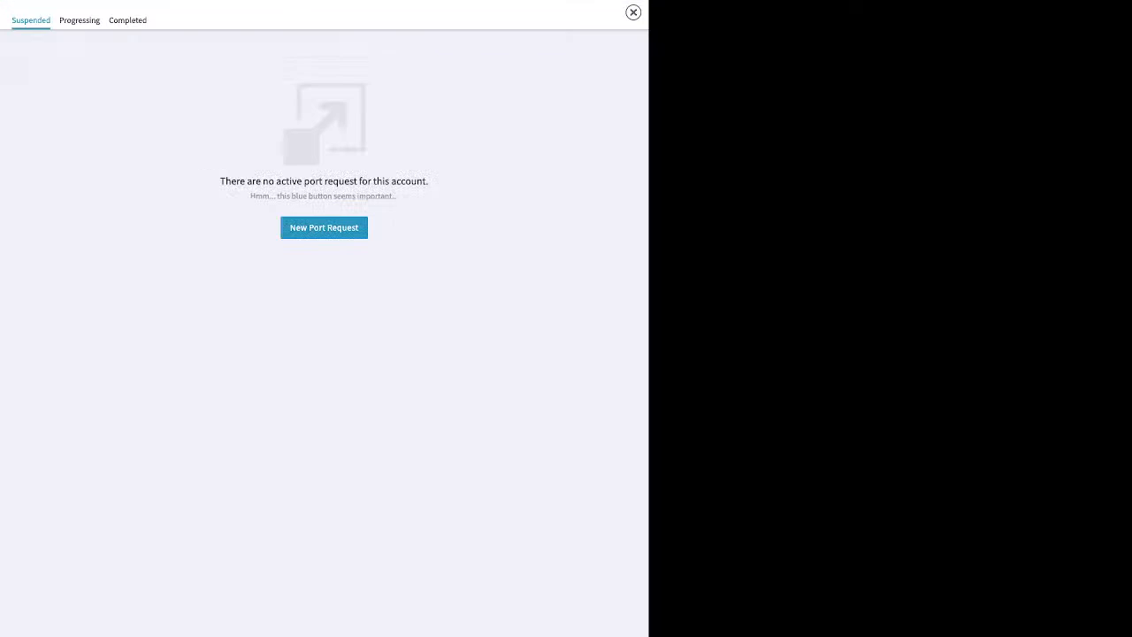
{"action": "left_click", "coordinate": [324, 228]}
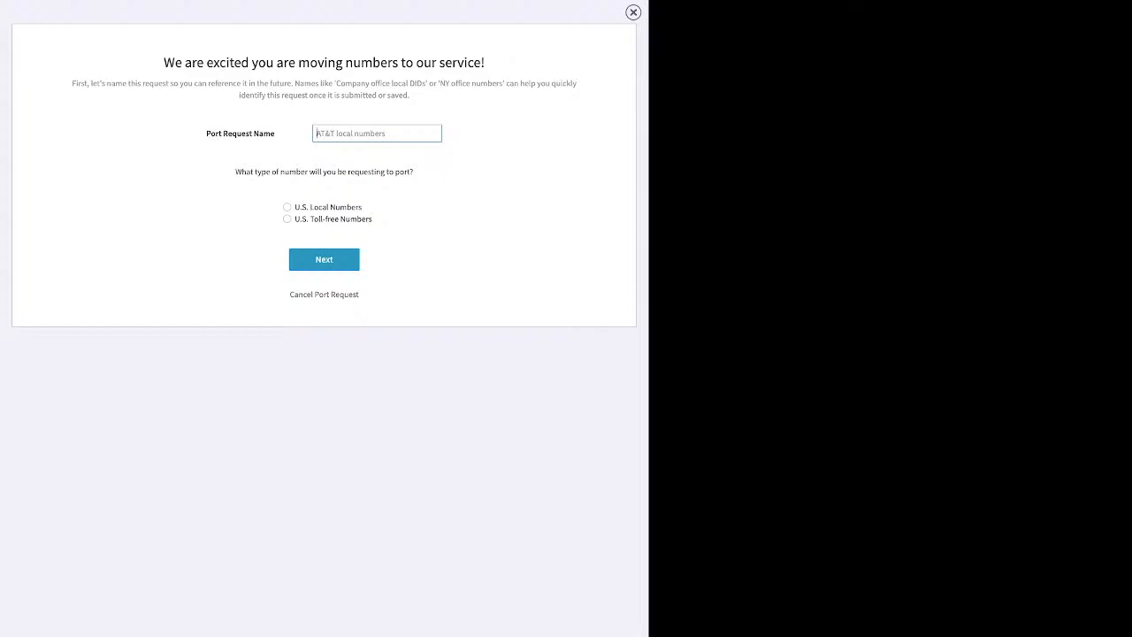
{"action": "type", "text": "tet"}
{"action": "key", "text": "BackSpace"}
{"action": "type", "text": "st"}
{"action": "left_click", "coordinate": [286, 207]}
{"action": "left_click", "coordinate": [323, 259]}
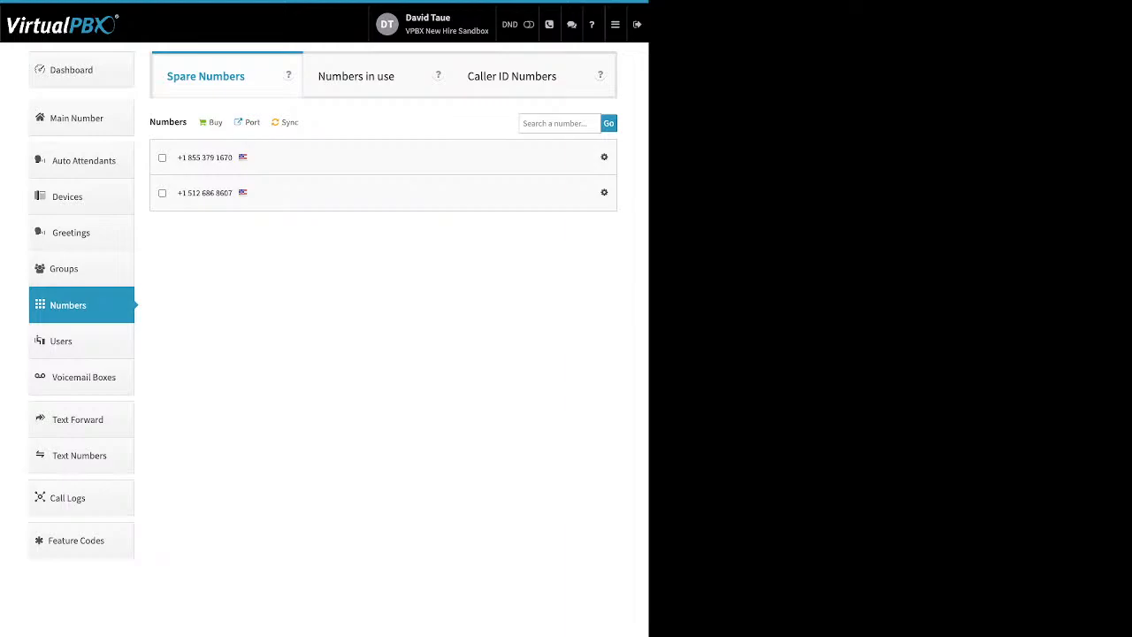
Step: Go to the voicemail boxes, review the User column and the fields for adding a box, and close the form without creating one
{"action": "left_click", "coordinate": [83, 377]}
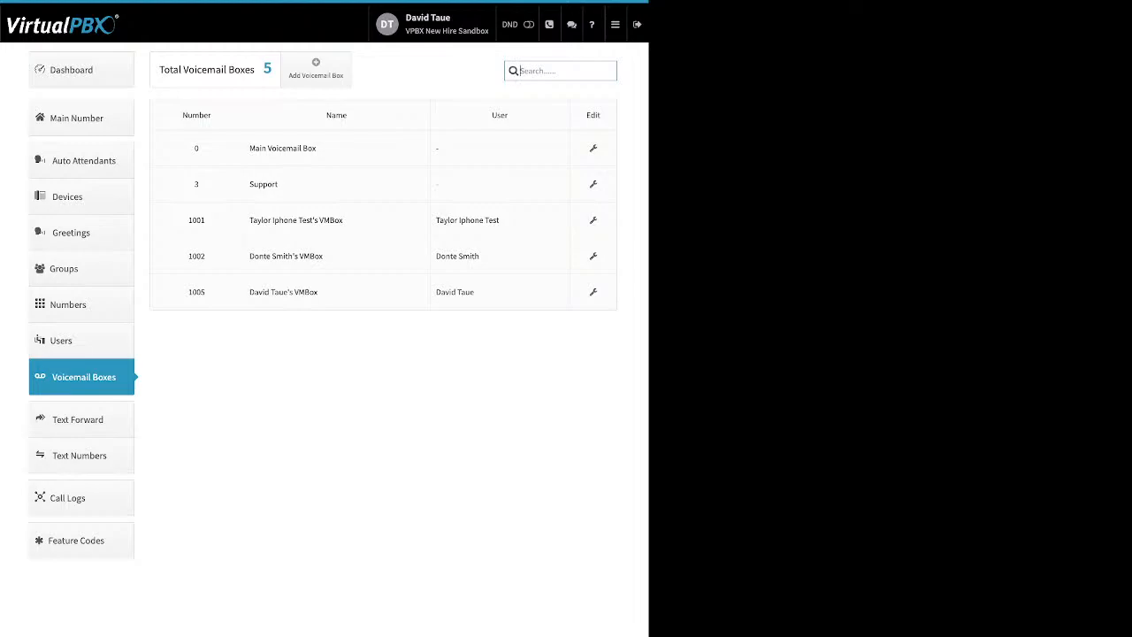
{"action": "left_click_drag", "start_coordinate": [508, 115], "coordinate": [492, 115]}
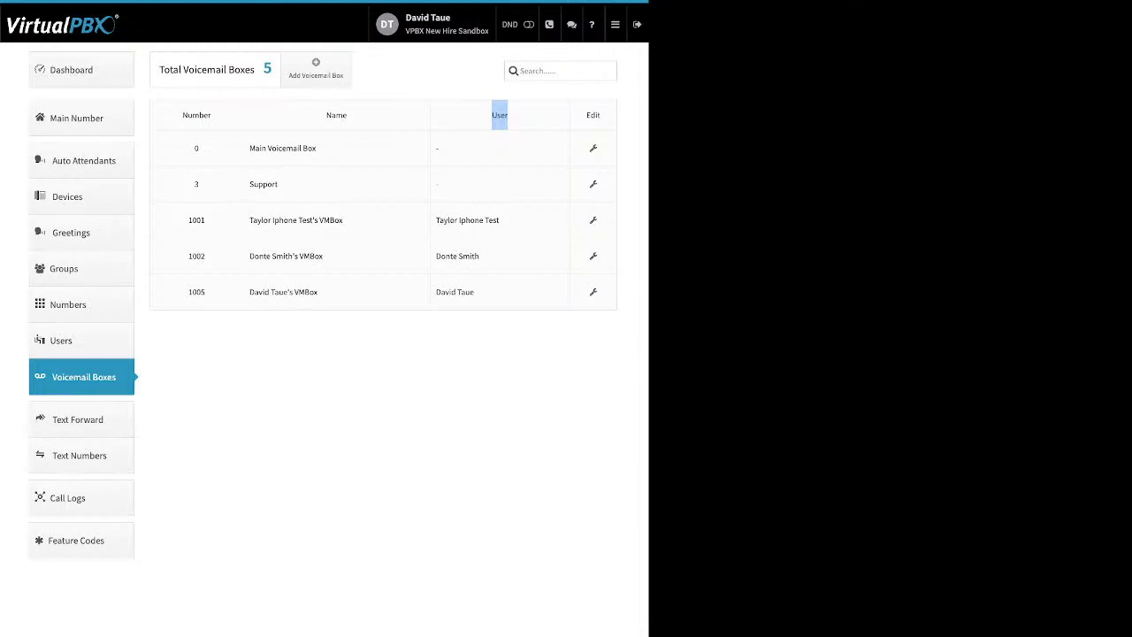
{"action": "left_click", "coordinate": [316, 68]}
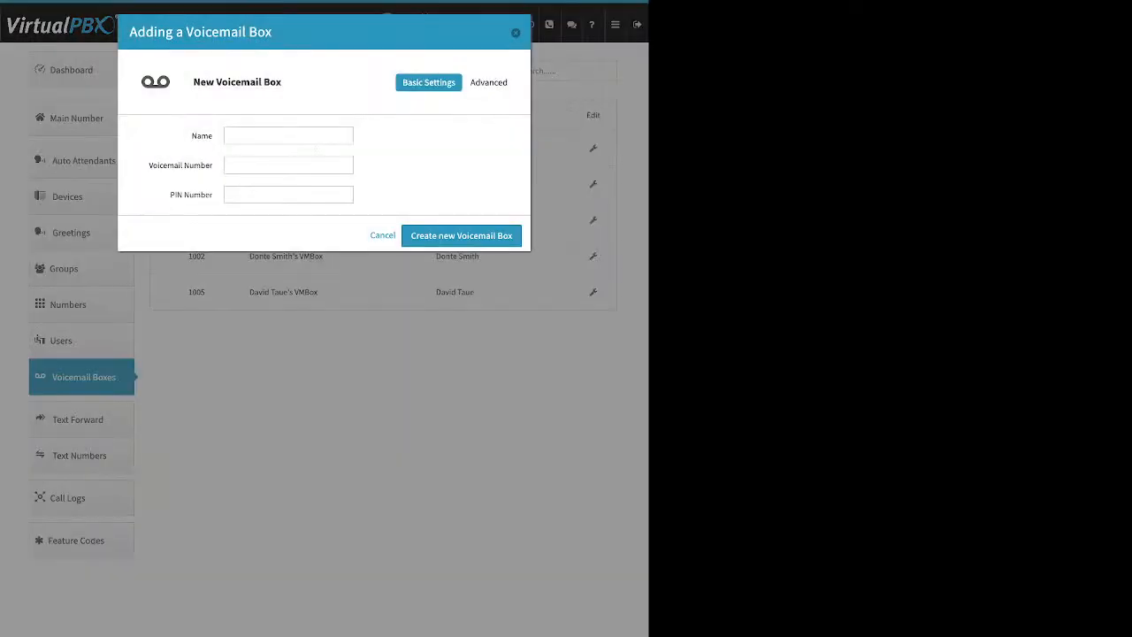
{"action": "double_click", "coordinate": [202, 135]}
{"action": "left_click_drag", "start_coordinate": [149, 166], "coordinate": [213, 195]}
{"action": "key", "text": "Escape"}
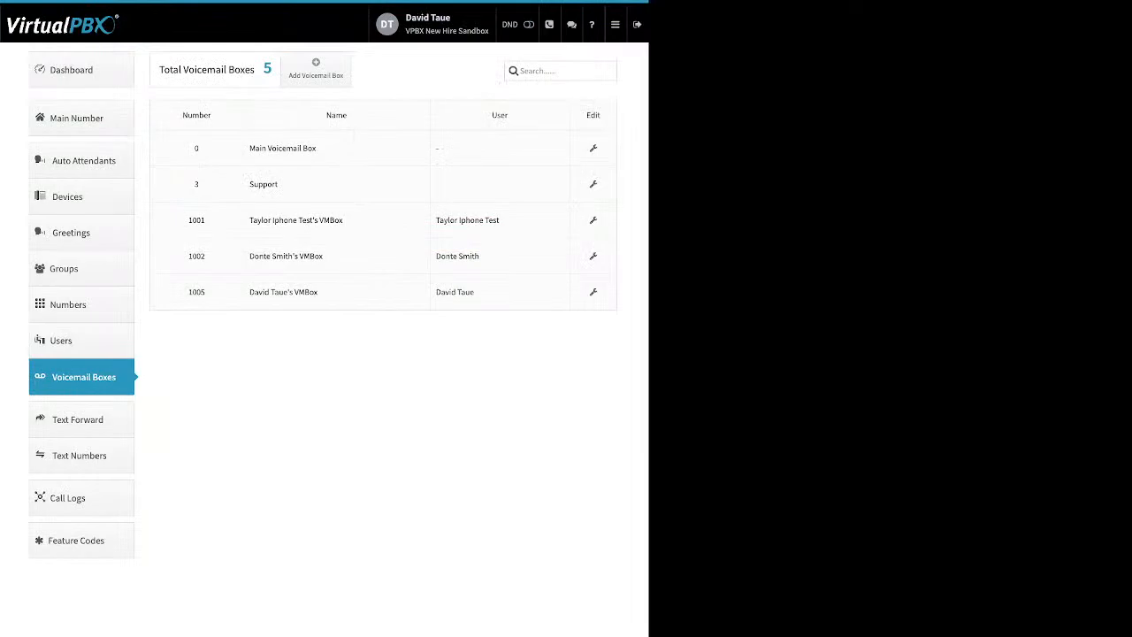
Step: Open the Support voicemail box for editing and examine the Media and Temporary settings in its Greeting Media
{"action": "left_click", "coordinate": [594, 184]}
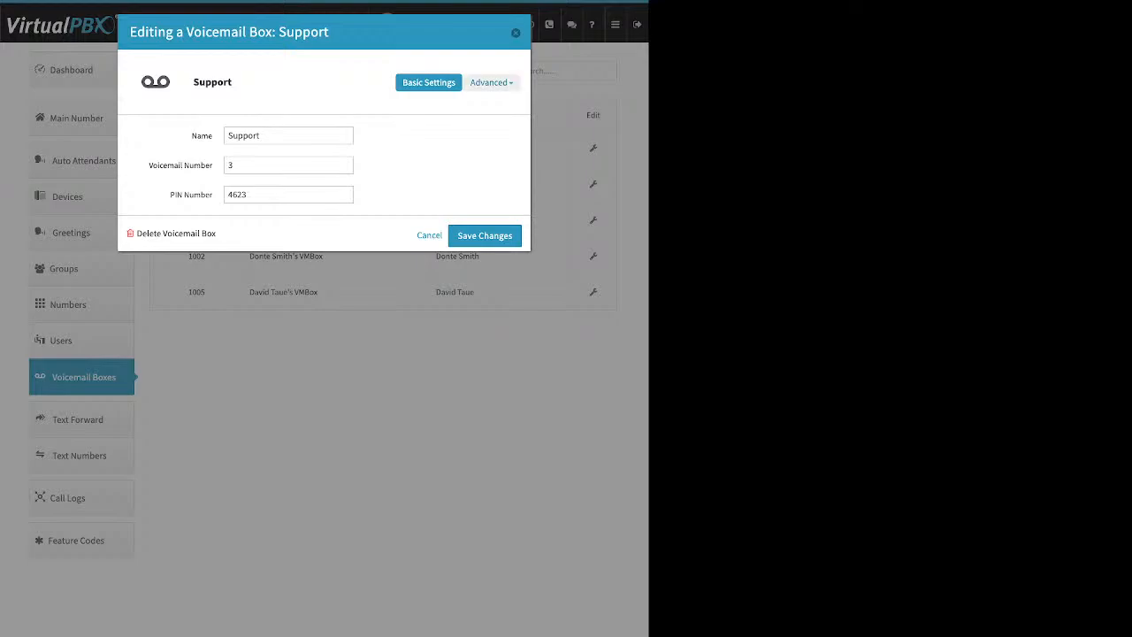
{"action": "left_click", "coordinate": [491, 82]}
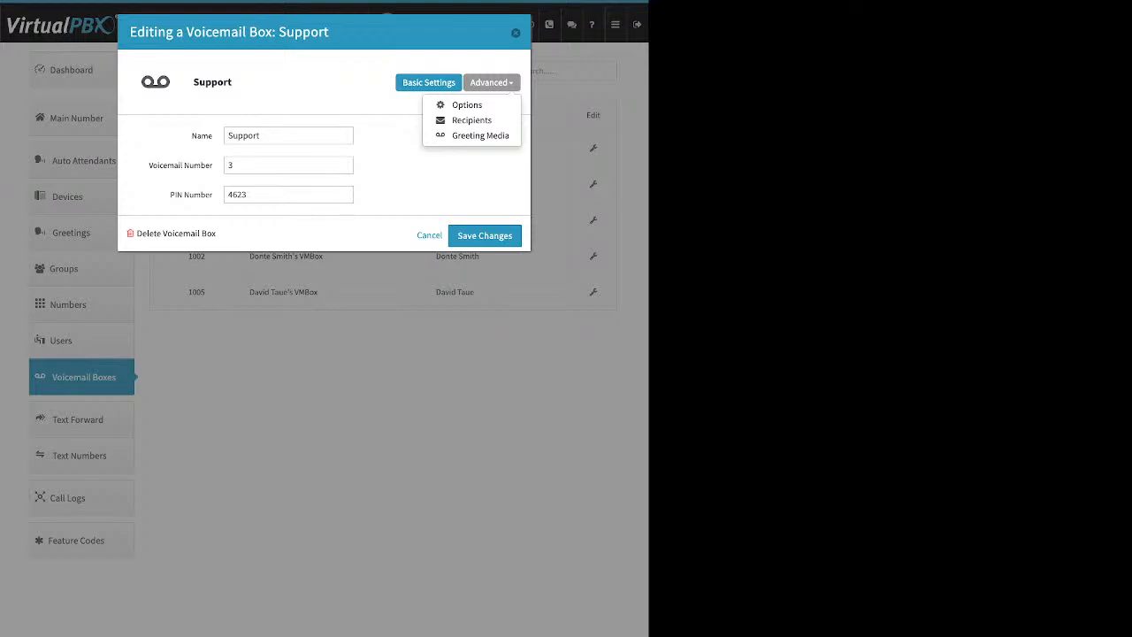
{"action": "left_click", "coordinate": [480, 136]}
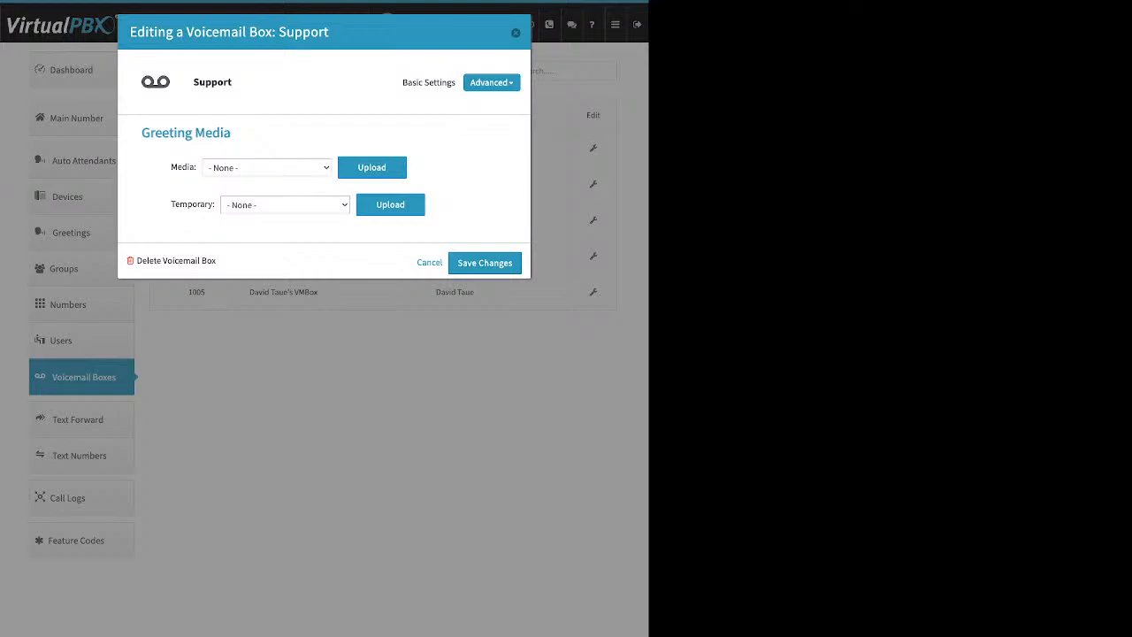
{"action": "double_click", "coordinate": [188, 204]}
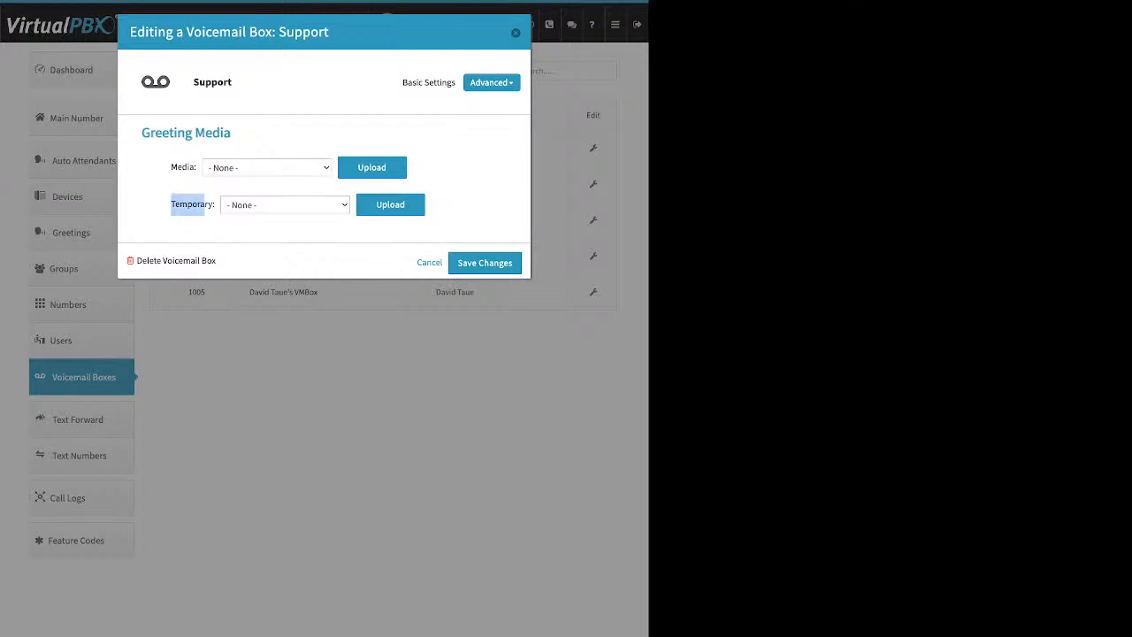
{"action": "double_click", "coordinate": [182, 168]}
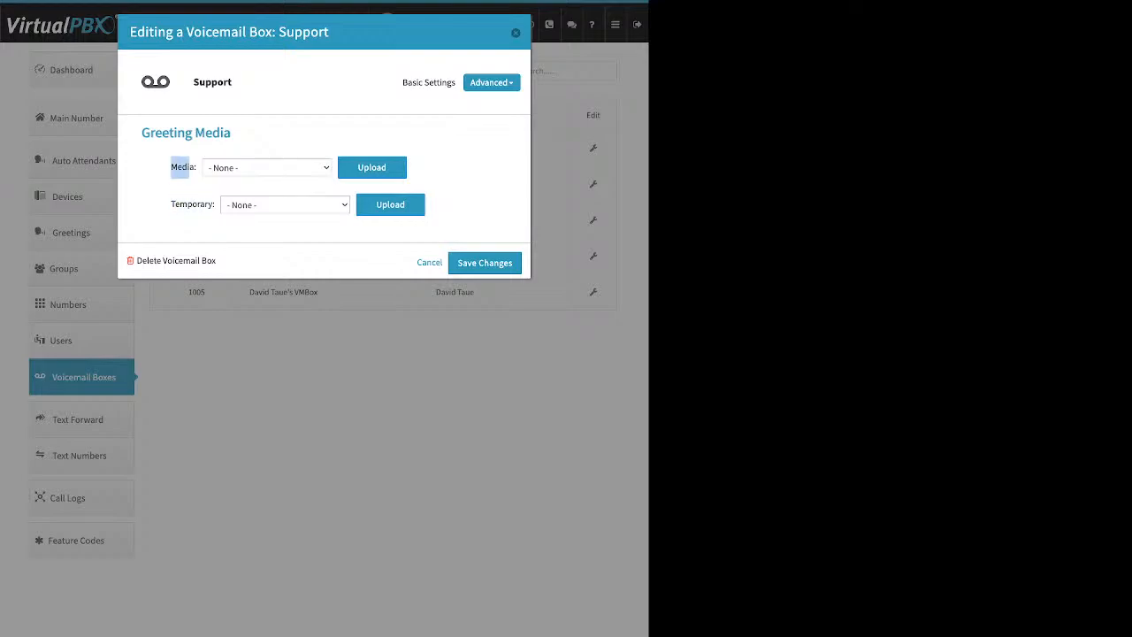
{"action": "double_click", "coordinate": [191, 204]}
{"action": "double_click", "coordinate": [182, 168]}
Step: Review the Support voicemail box's notification recipients and open the entry field for a new recipient
{"action": "left_click", "coordinate": [491, 82]}
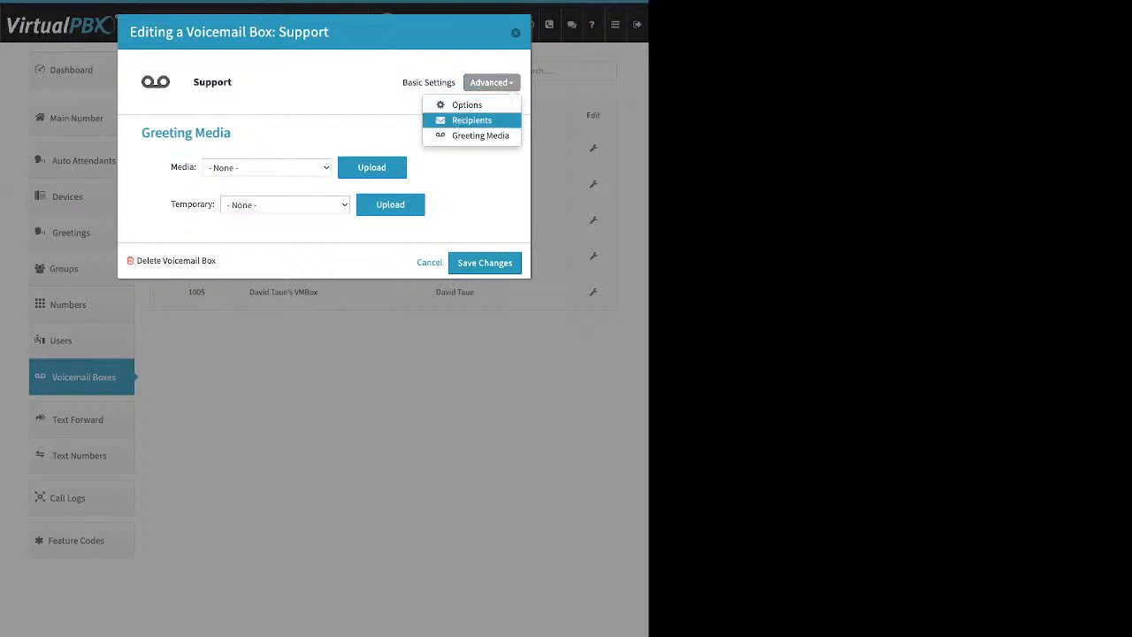
{"action": "left_click", "coordinate": [472, 121]}
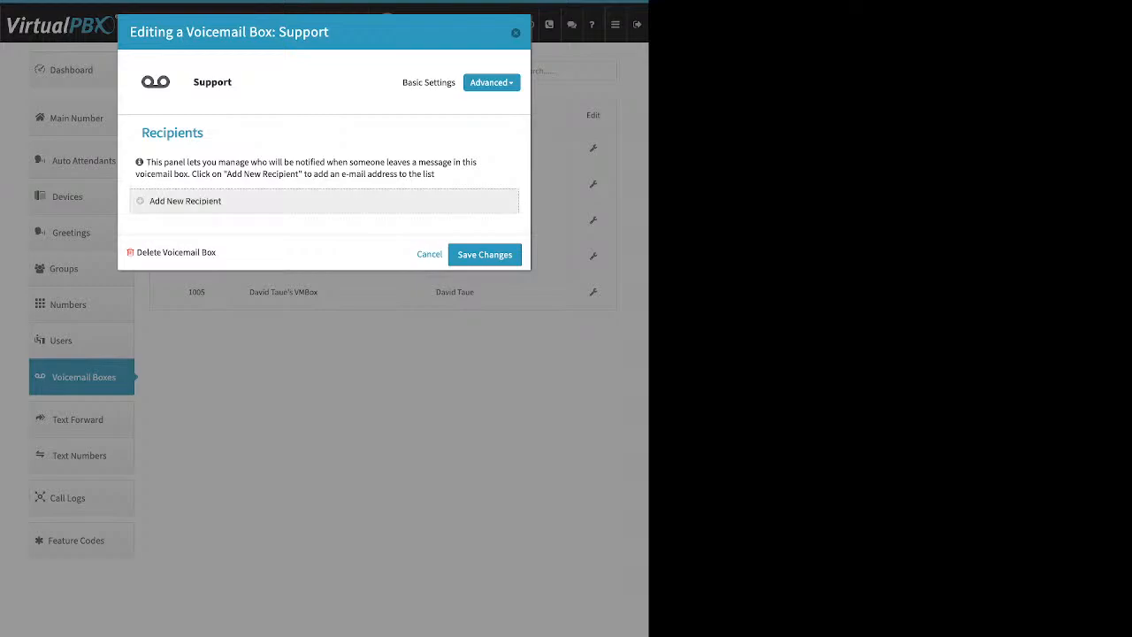
{"action": "left_click", "coordinate": [185, 201]}
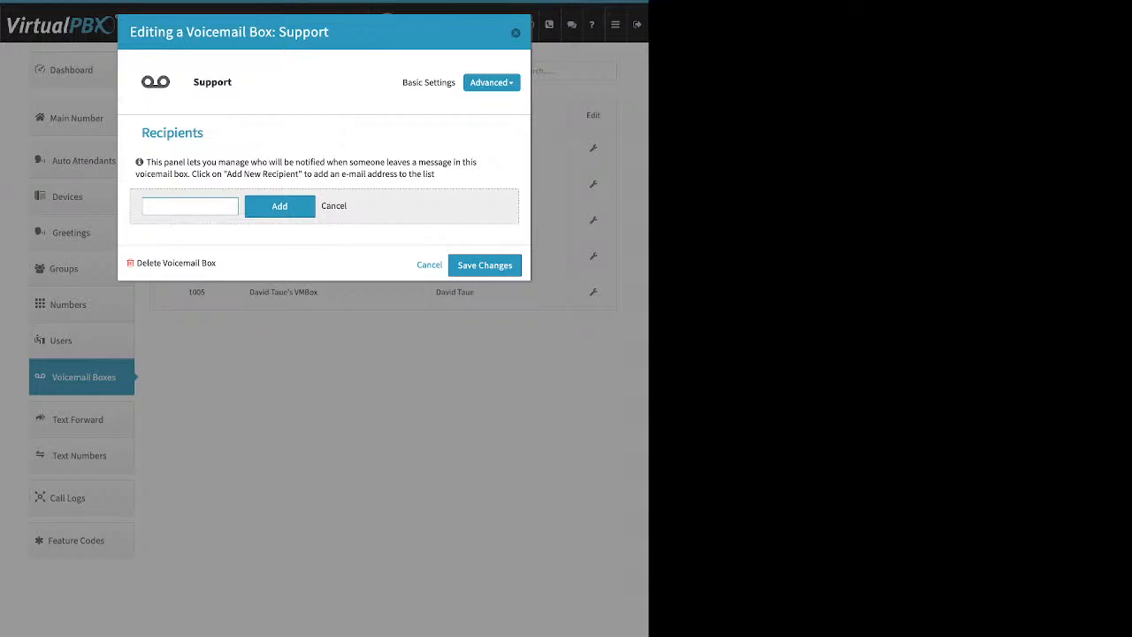
Step: Examine the Support voicemail box's setup, e-mail attachment and deletion options, try Announce only mode, and close without saving
{"action": "left_click", "coordinate": [491, 82]}
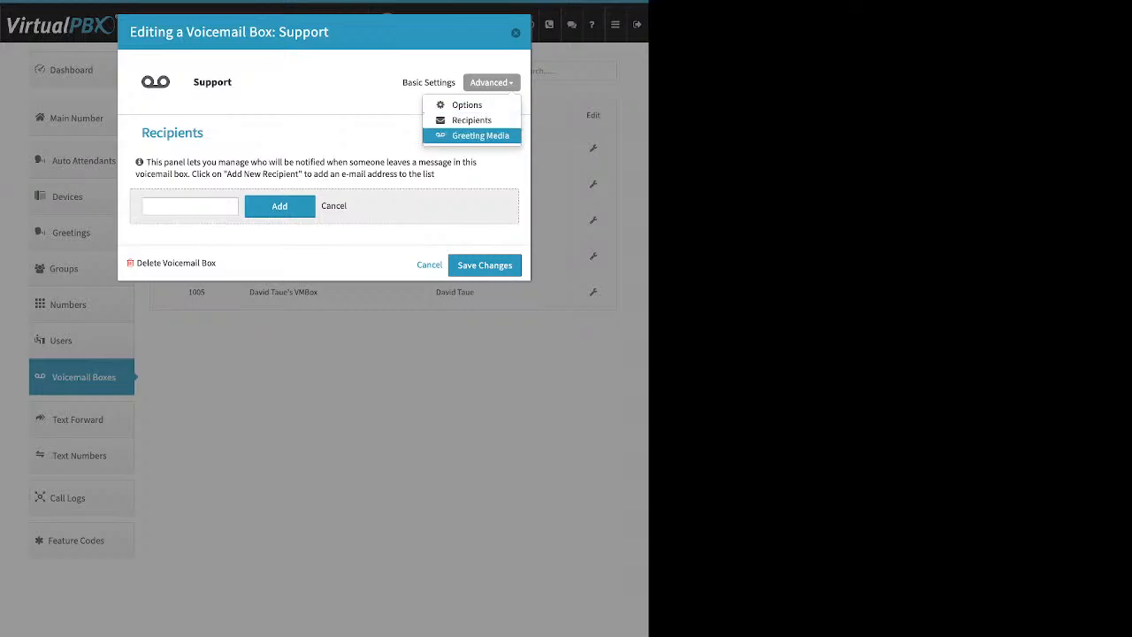
{"action": "left_click", "coordinate": [467, 105]}
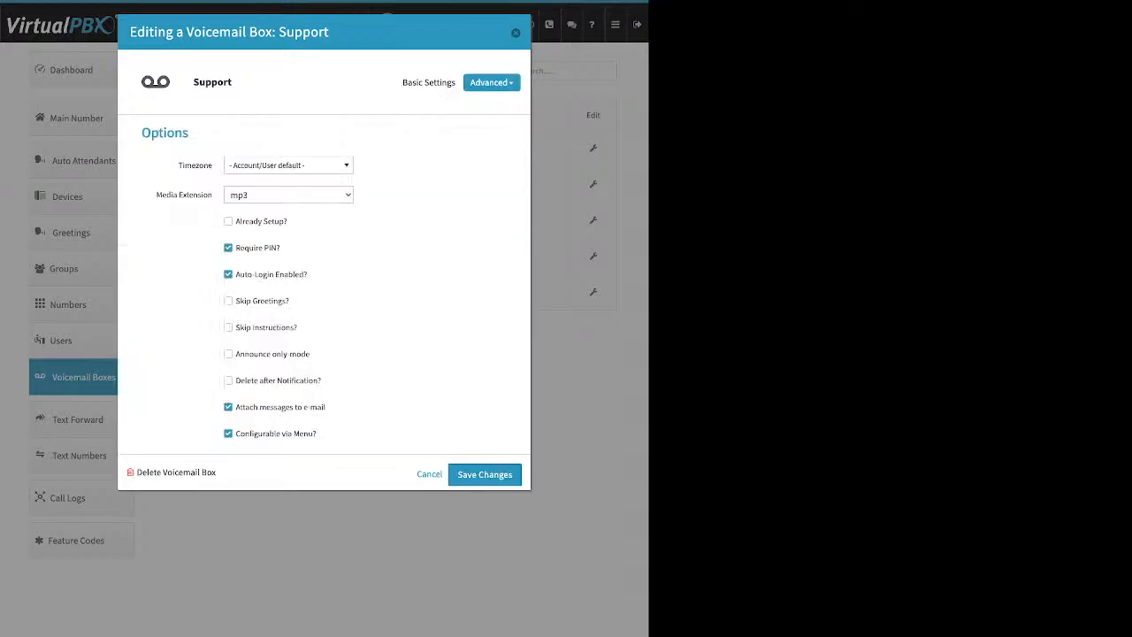
{"action": "left_click_drag", "start_coordinate": [235, 221], "coordinate": [288, 221]}
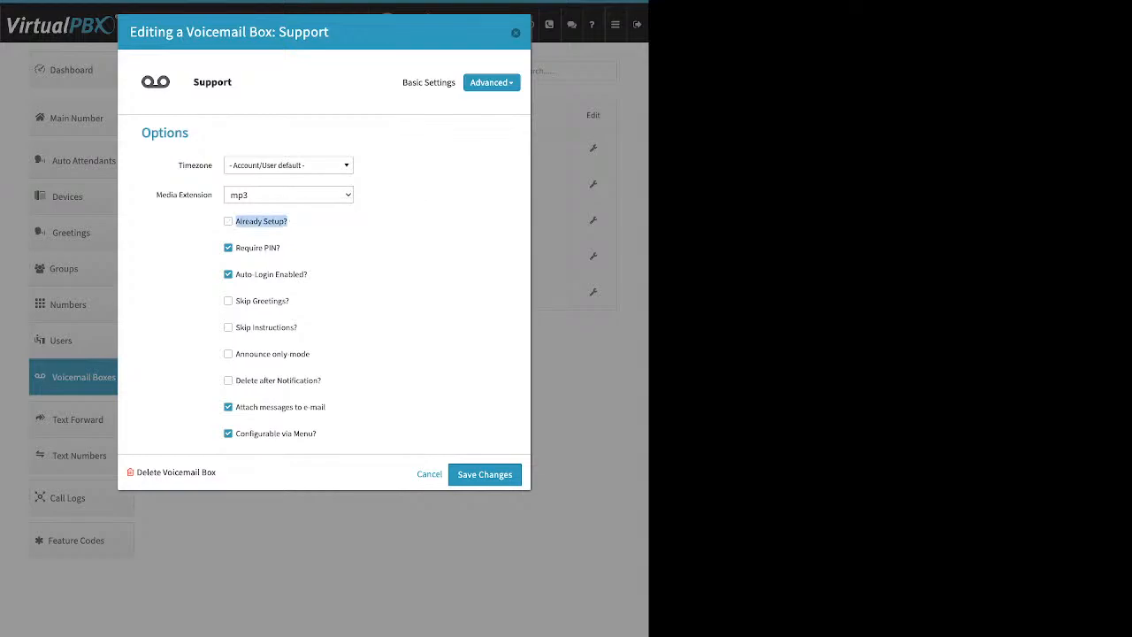
{"action": "left_click_drag", "start_coordinate": [326, 406], "coordinate": [237, 407]}
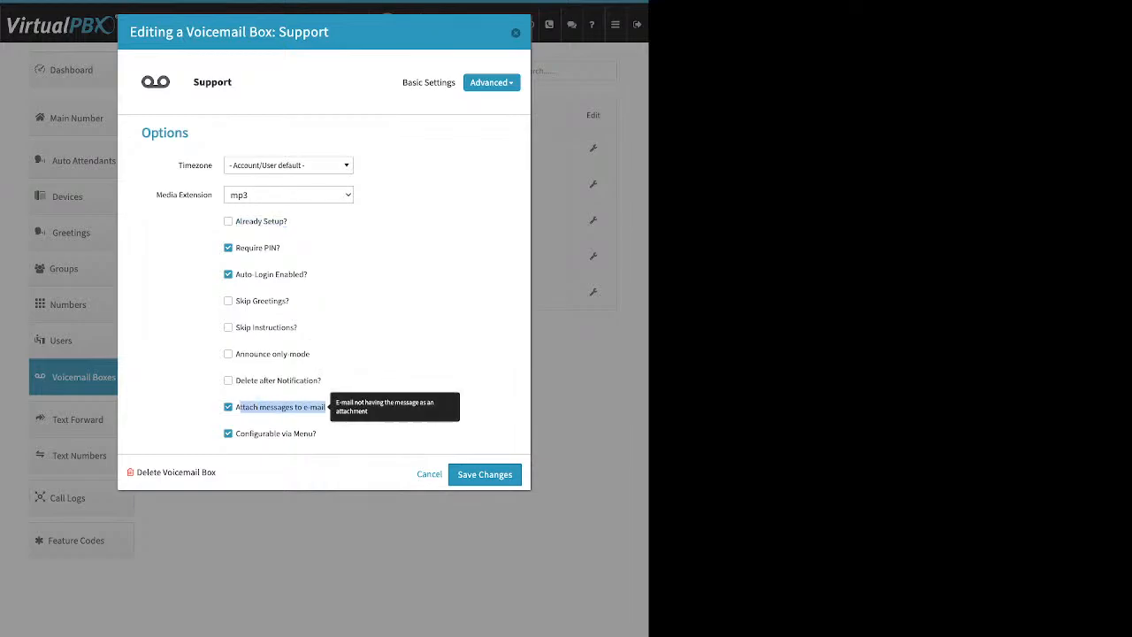
{"action": "left_click", "coordinate": [228, 354]}
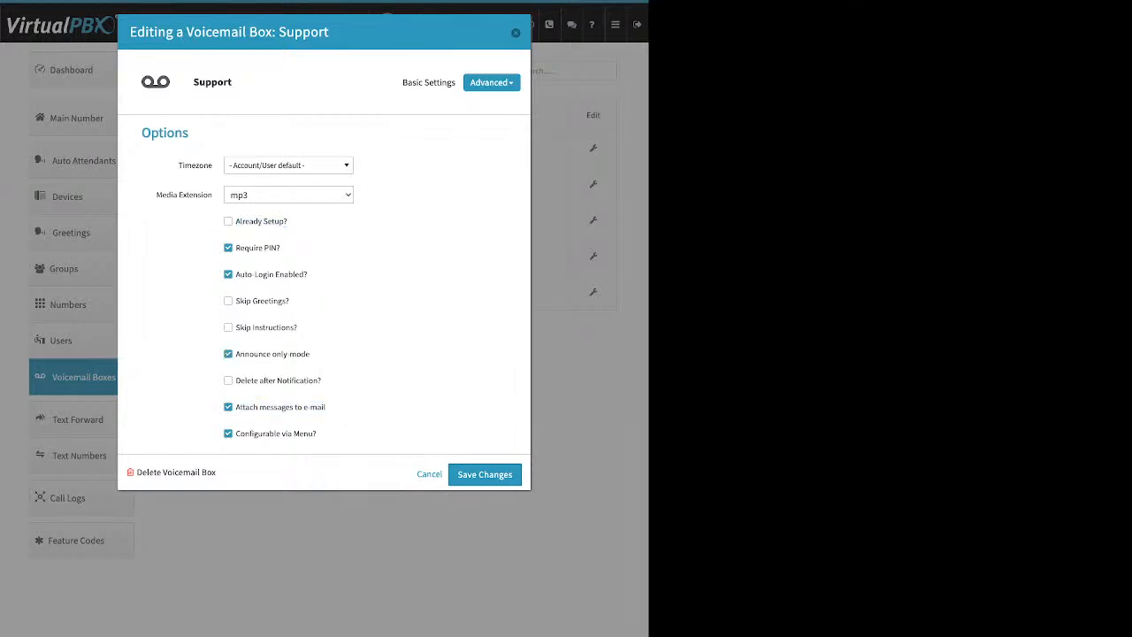
{"action": "left_click_drag", "start_coordinate": [321, 381], "coordinate": [234, 381]}
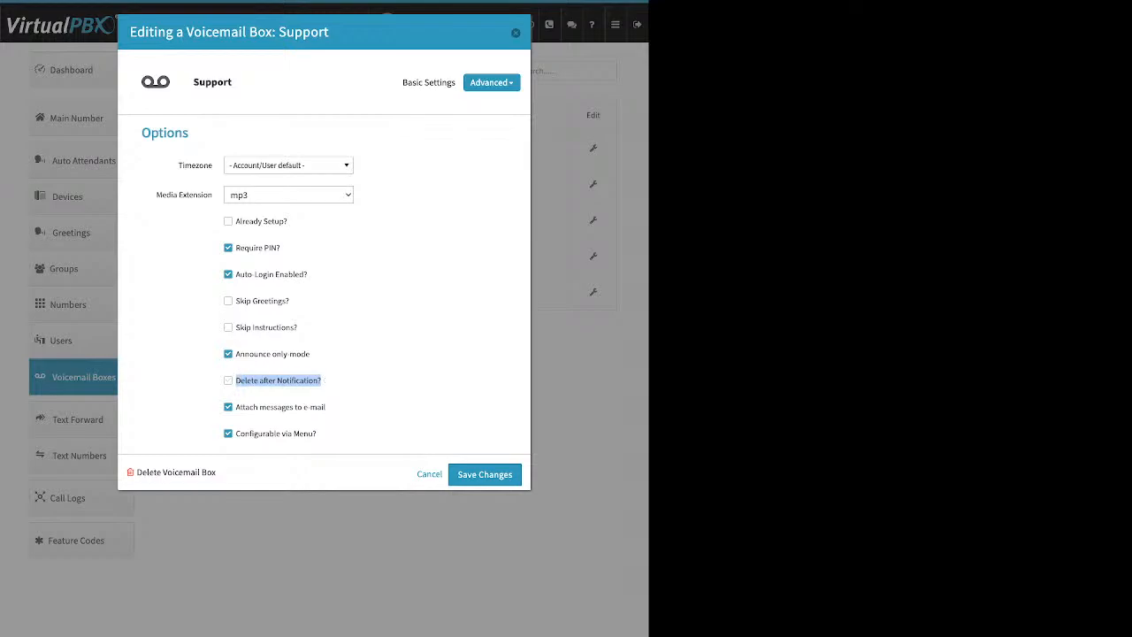
{"action": "key", "text": "Escape"}
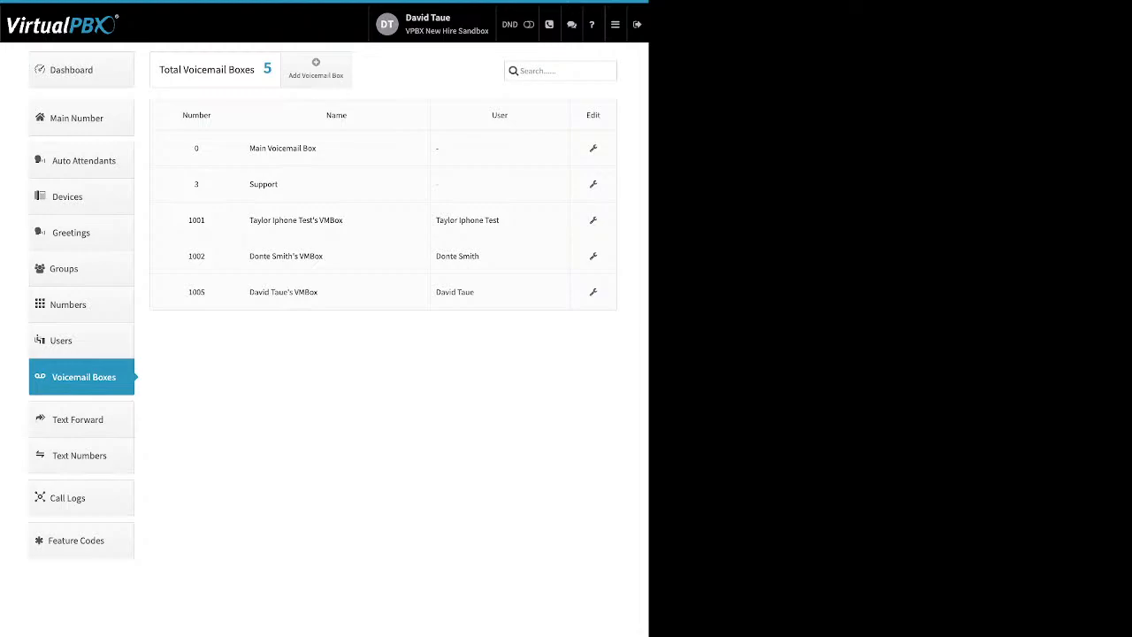
Step: Go to text forwarding, examine the Number, Email and Webhook fields for a new text forward, and close the form without creating one
{"action": "left_click", "coordinate": [78, 419]}
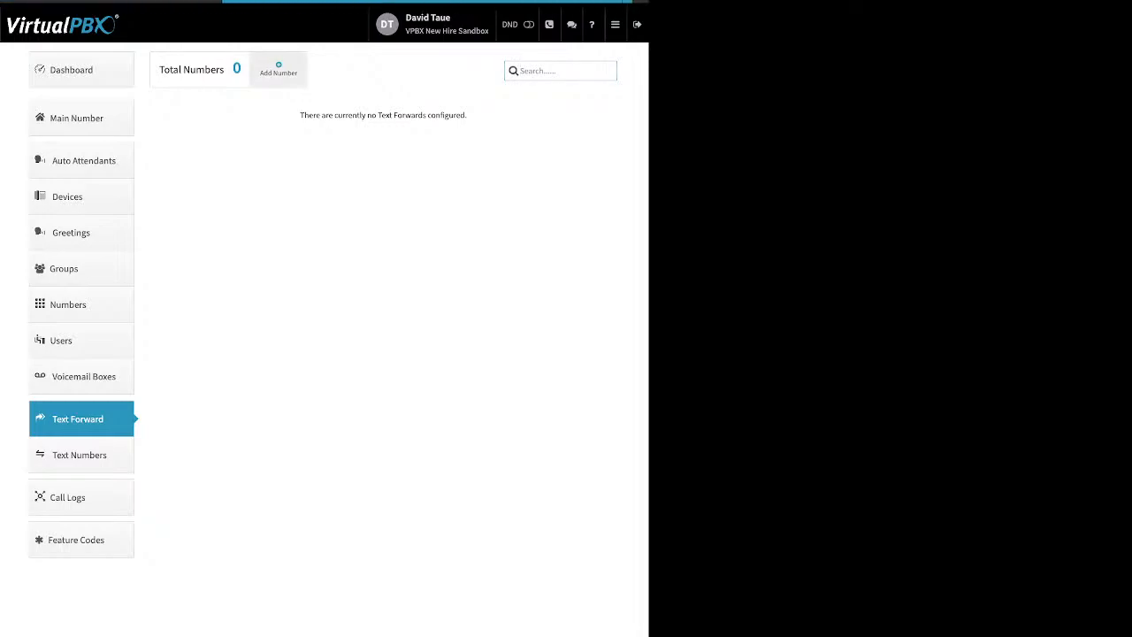
{"action": "left_click", "coordinate": [279, 69]}
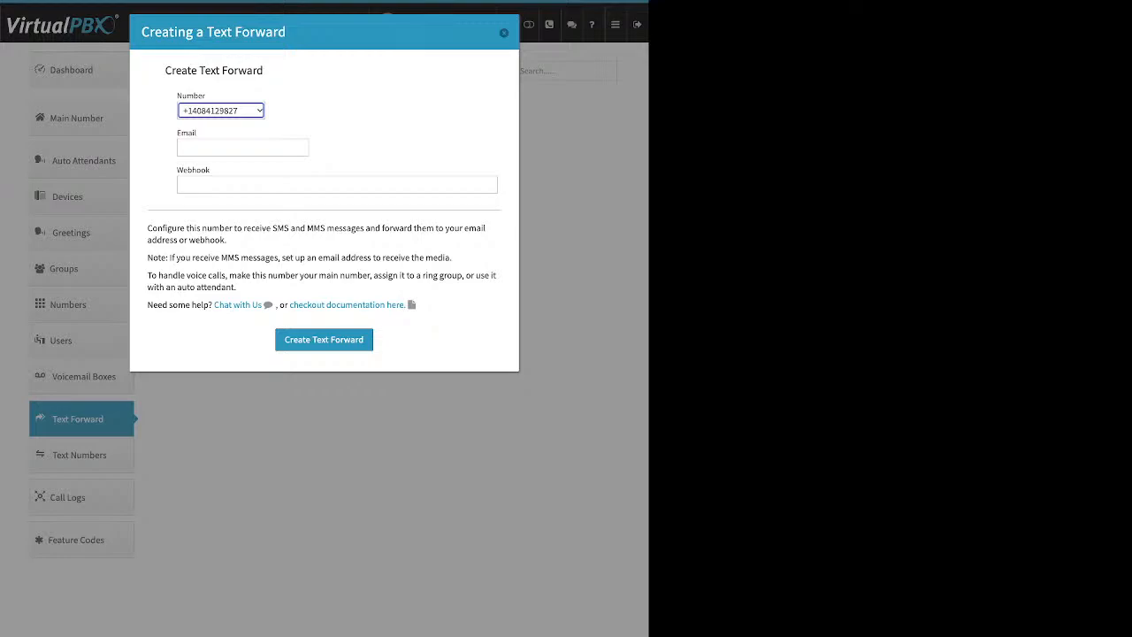
{"action": "left_click", "coordinate": [243, 148]}
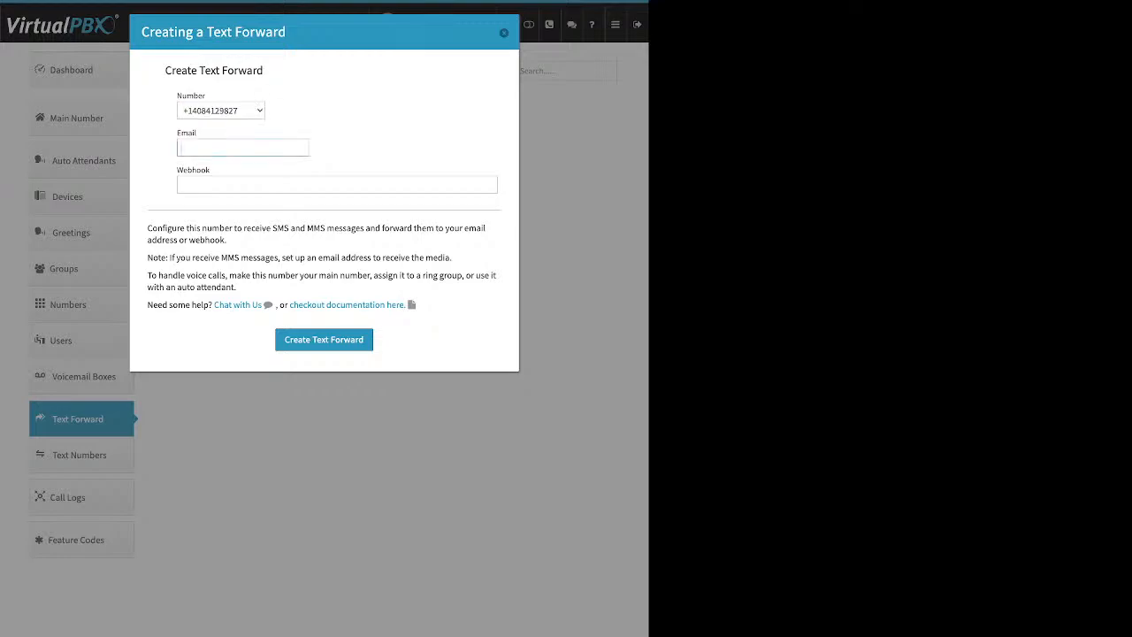
{"action": "left_click", "coordinate": [180, 184]}
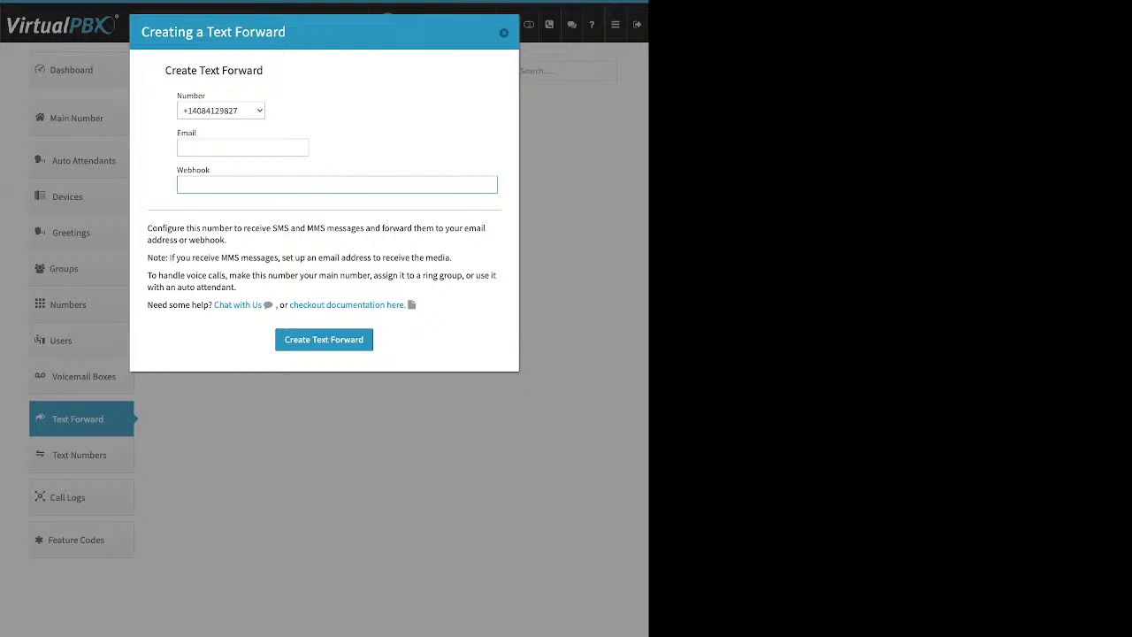
{"action": "key", "text": "Escape"}
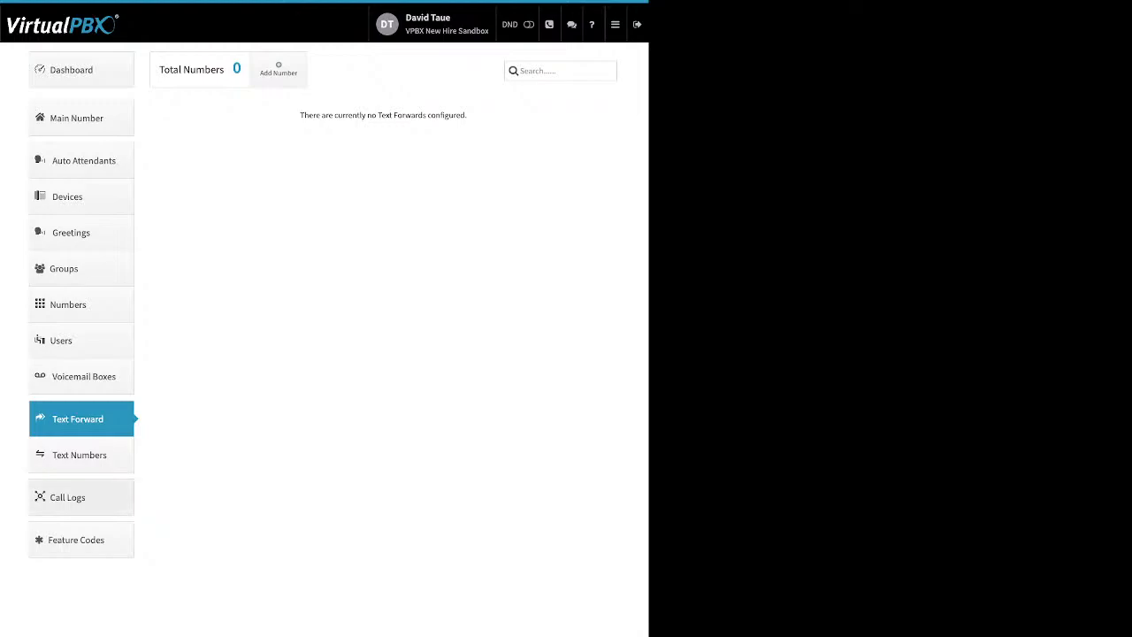
Step: Show this month's call logs and look through the listed calls
{"action": "left_click", "coordinate": [67, 498]}
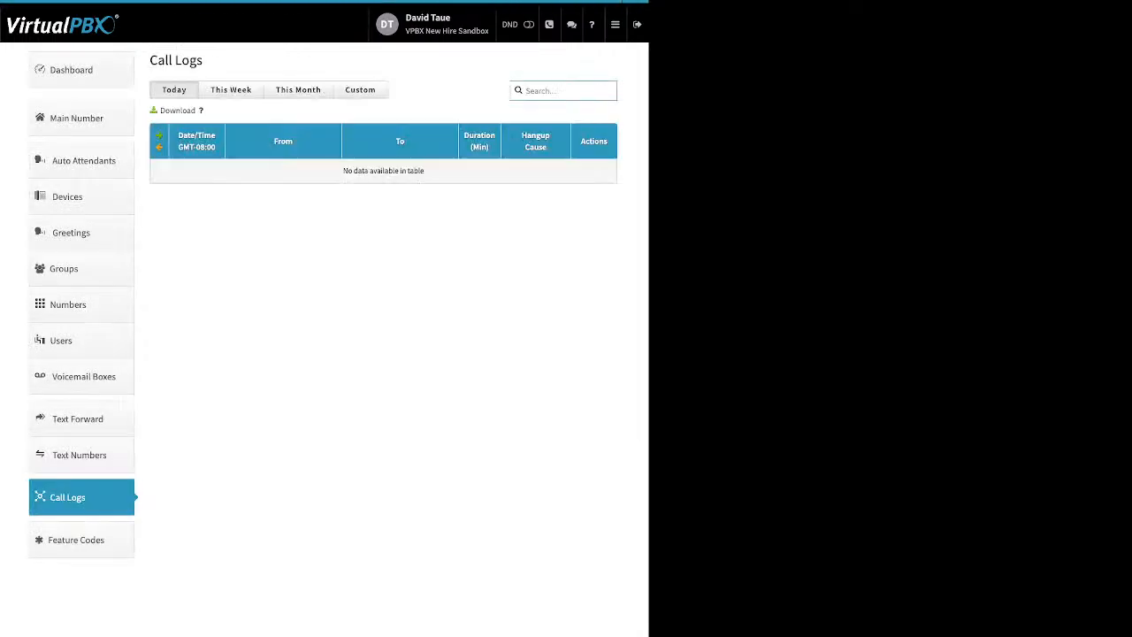
{"action": "left_click", "coordinate": [298, 90]}
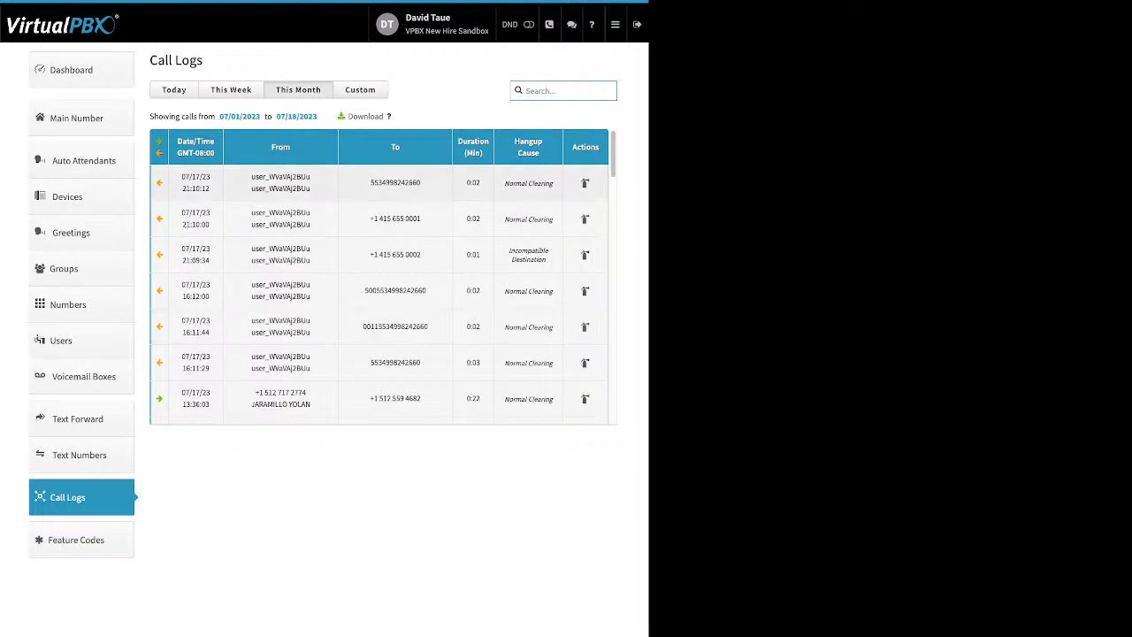
{"action": "scroll", "coordinate": [382, 276], "scroll_direction": "down", "scroll_amount": 3}
{"action": "scroll", "coordinate": [382, 276], "scroll_direction": "down", "scroll_amount": 3}
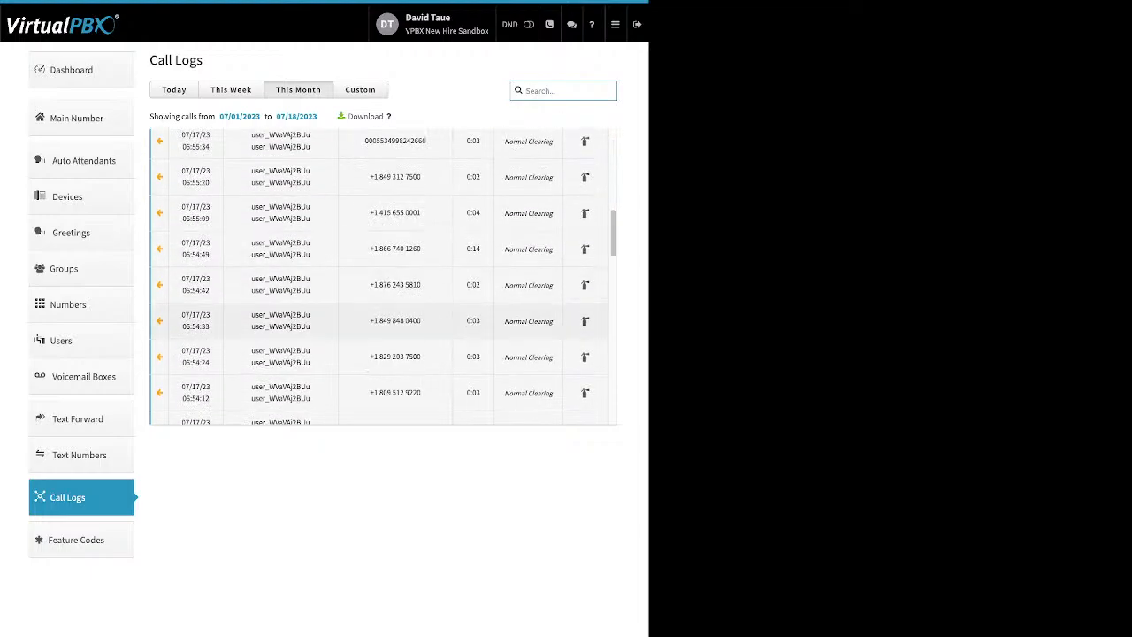
Step: Expand the incoming 07/17/23 13:36:03 call in the call log to view its details, and collapse it again
{"action": "scroll", "coordinate": [382, 276], "scroll_direction": "up", "scroll_amount": 5}
{"action": "scroll", "coordinate": [382, 276], "scroll_direction": "up", "scroll_amount": 2}
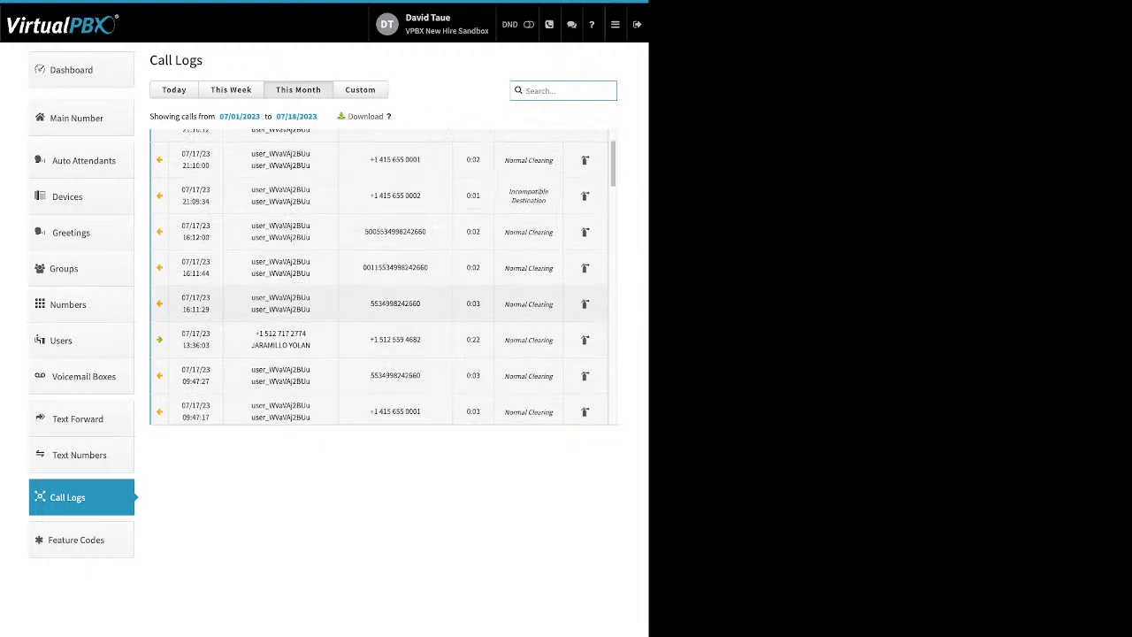
{"action": "left_click", "coordinate": [380, 331]}
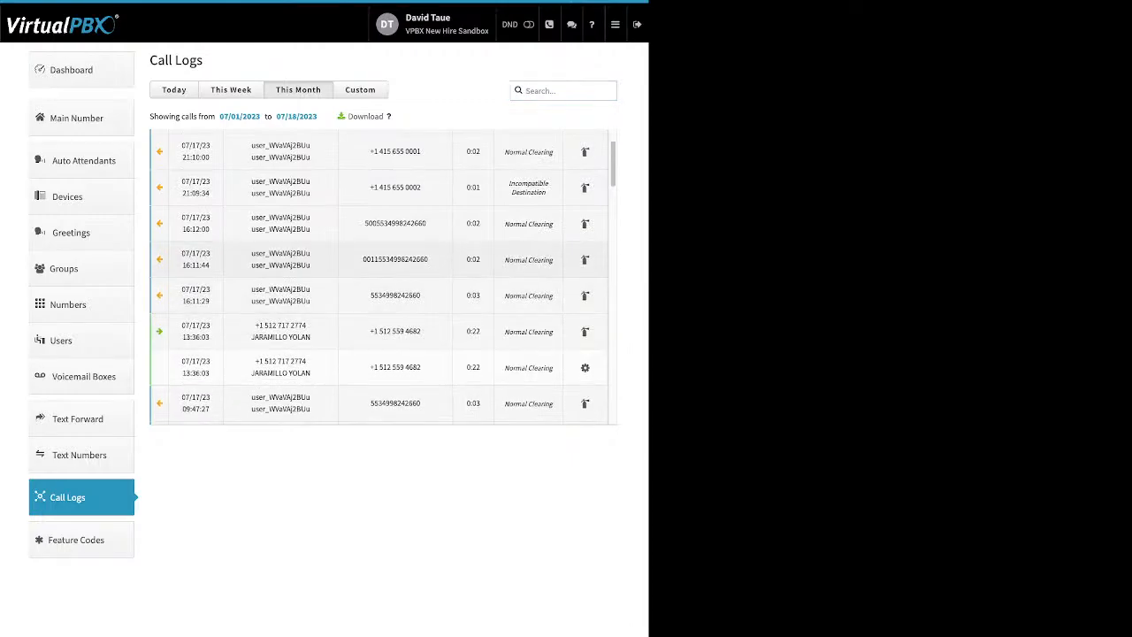
{"action": "scroll", "coordinate": [382, 276], "scroll_direction": "down", "scroll_amount": 1}
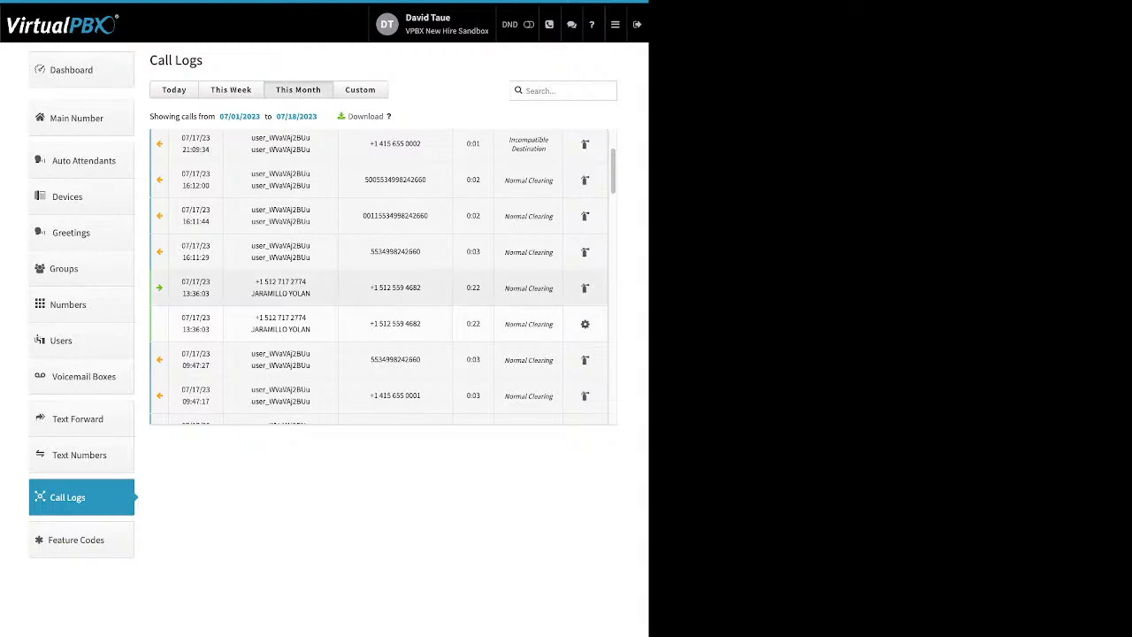
{"action": "left_click", "coordinate": [381, 288]}
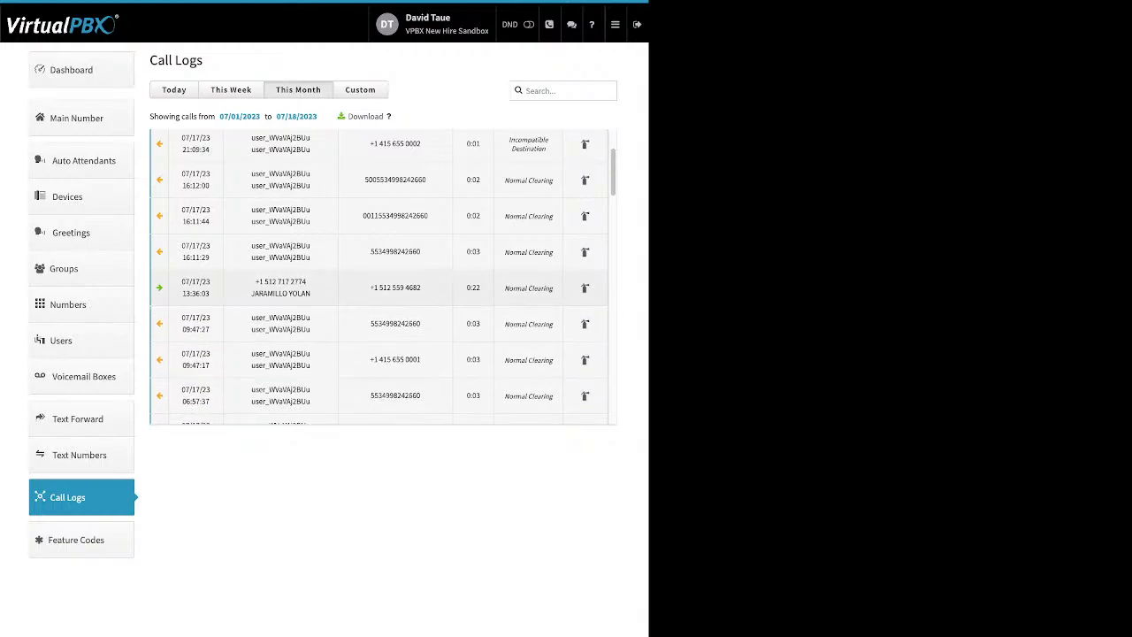
Step: Look through the older calls of the month, checking the details of the 07/10/23 and 07/13/23 calls and the Report Call option
{"action": "scroll", "coordinate": [383, 276], "scroll_direction": "down", "scroll_amount": 7}
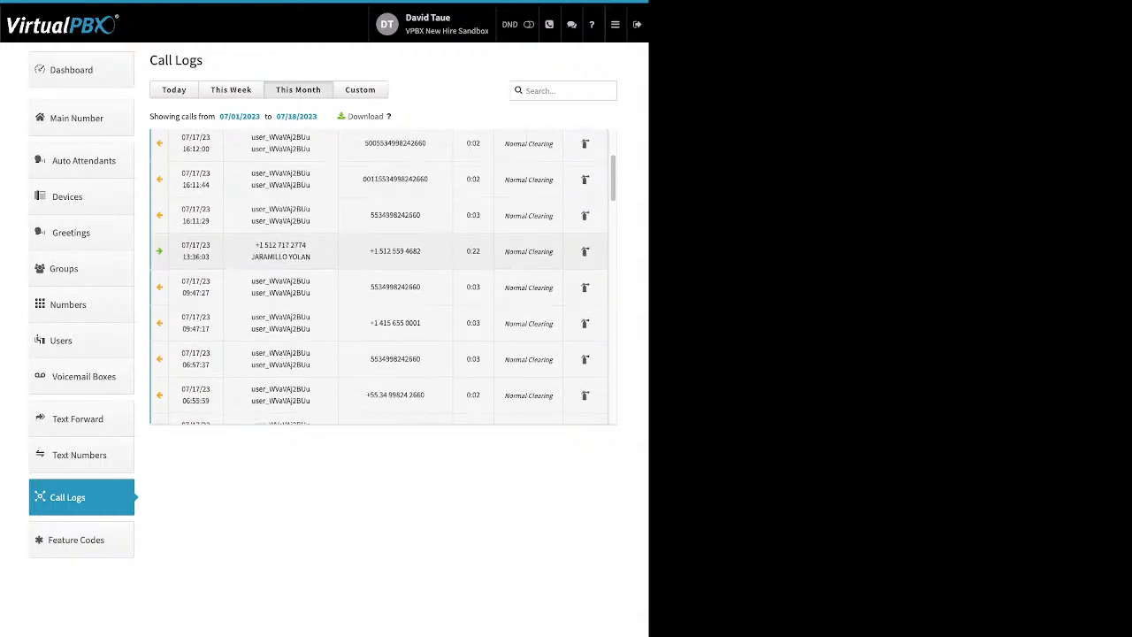
{"action": "scroll", "coordinate": [386, 277], "scroll_direction": "down", "scroll_amount": 20}
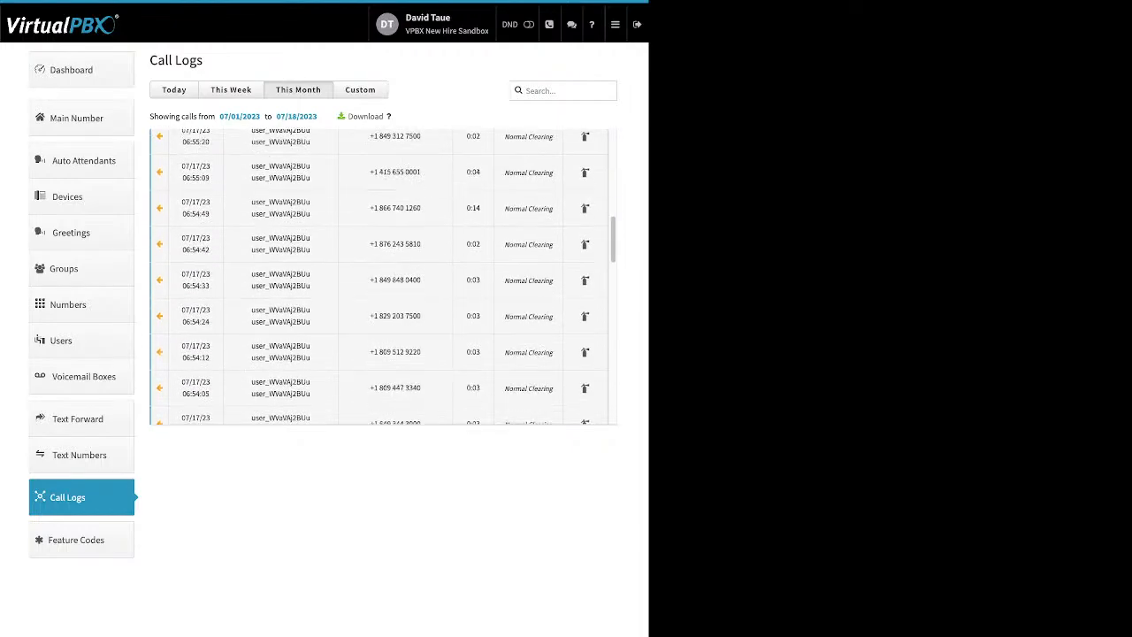
{"action": "scroll", "coordinate": [383, 277], "scroll_direction": "down", "scroll_amount": 5}
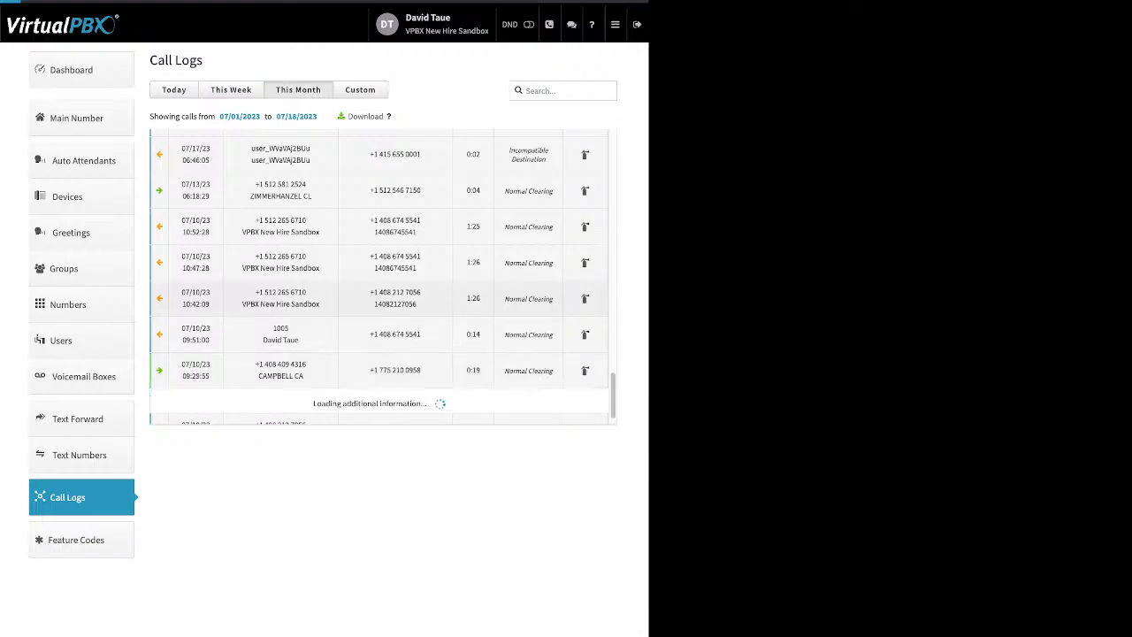
{"action": "scroll", "coordinate": [378, 277], "scroll_direction": "down", "scroll_amount": 2}
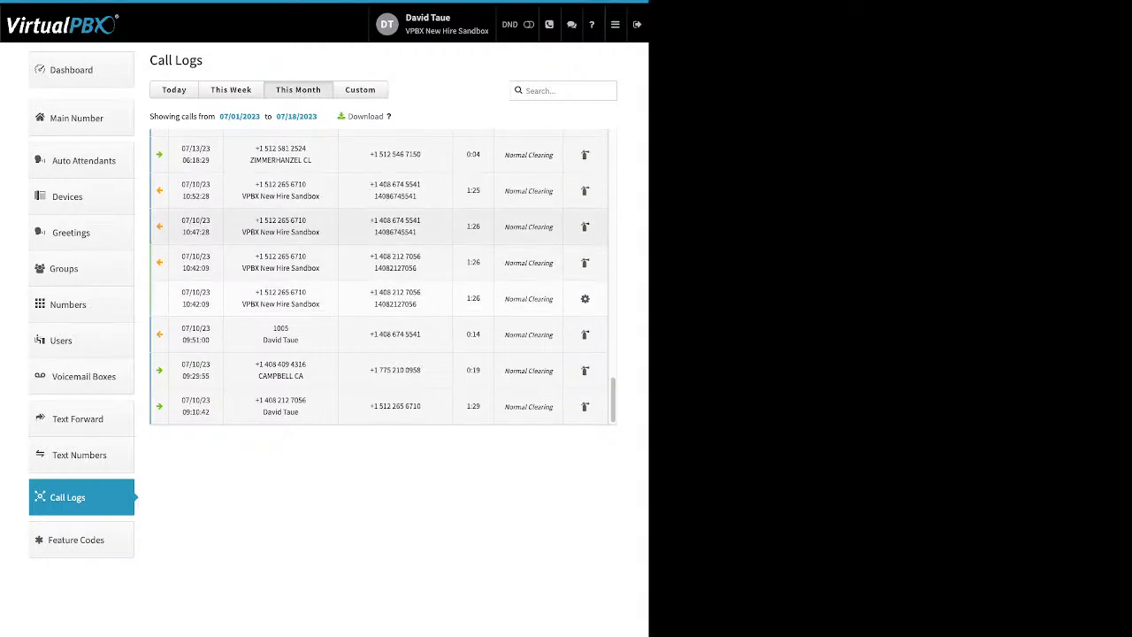
{"action": "scroll", "coordinate": [381, 276], "scroll_direction": "up", "scroll_amount": 2}
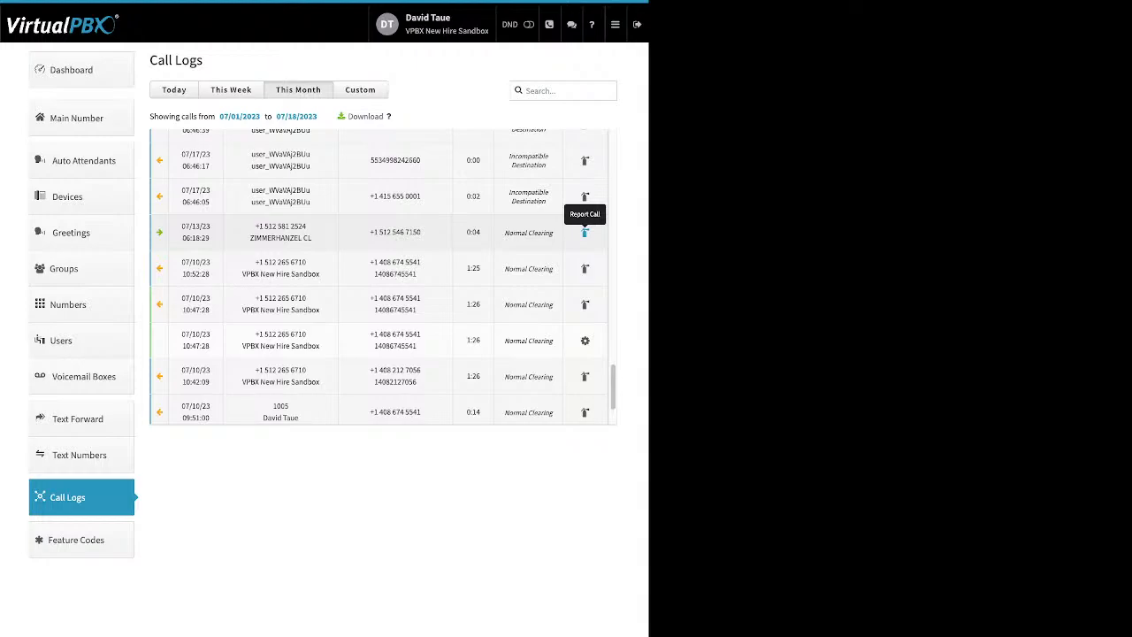
{"action": "left_click", "coordinate": [584, 233]}
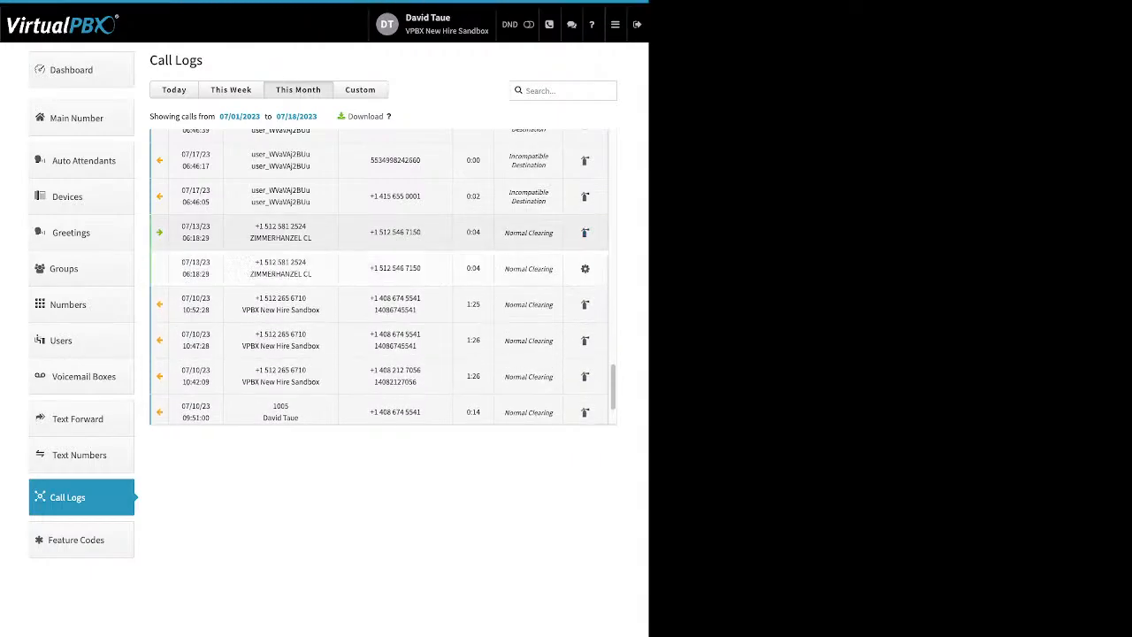
{"action": "scroll", "coordinate": [383, 274], "scroll_direction": "up", "scroll_amount": 3}
{"action": "scroll", "coordinate": [383, 276], "scroll_direction": "up", "scroll_amount": 10}
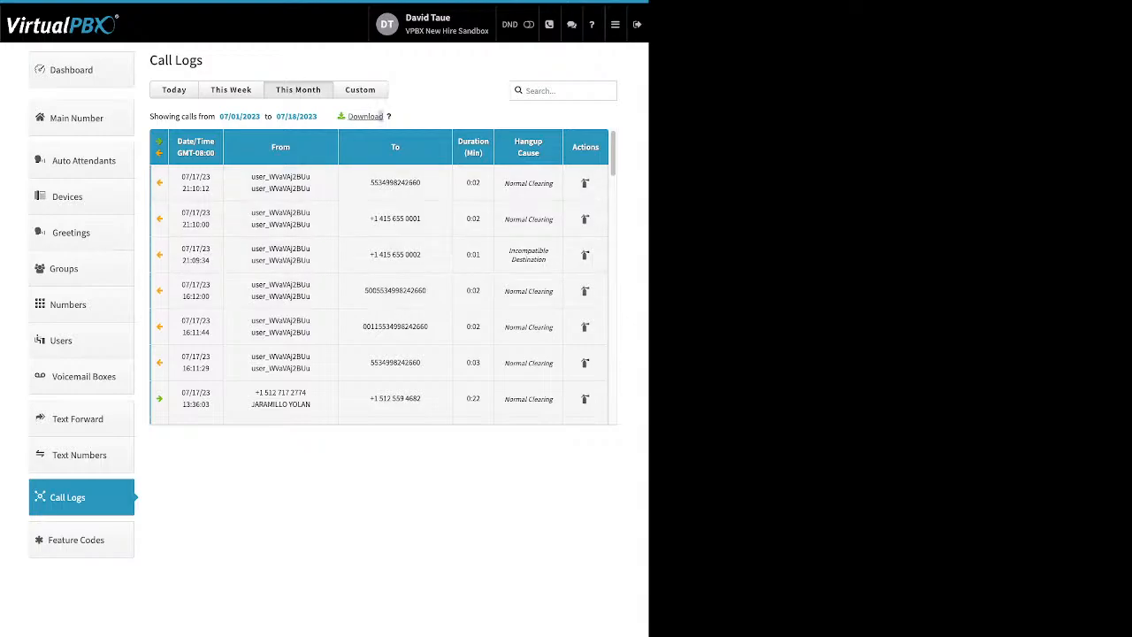
Step: Filter the call logs by a custom date range from 06/01/2023 to 06/30/2023
{"action": "left_click_drag", "start_coordinate": [384, 117], "coordinate": [348, 117]}
{"action": "left_click", "coordinate": [360, 89]}
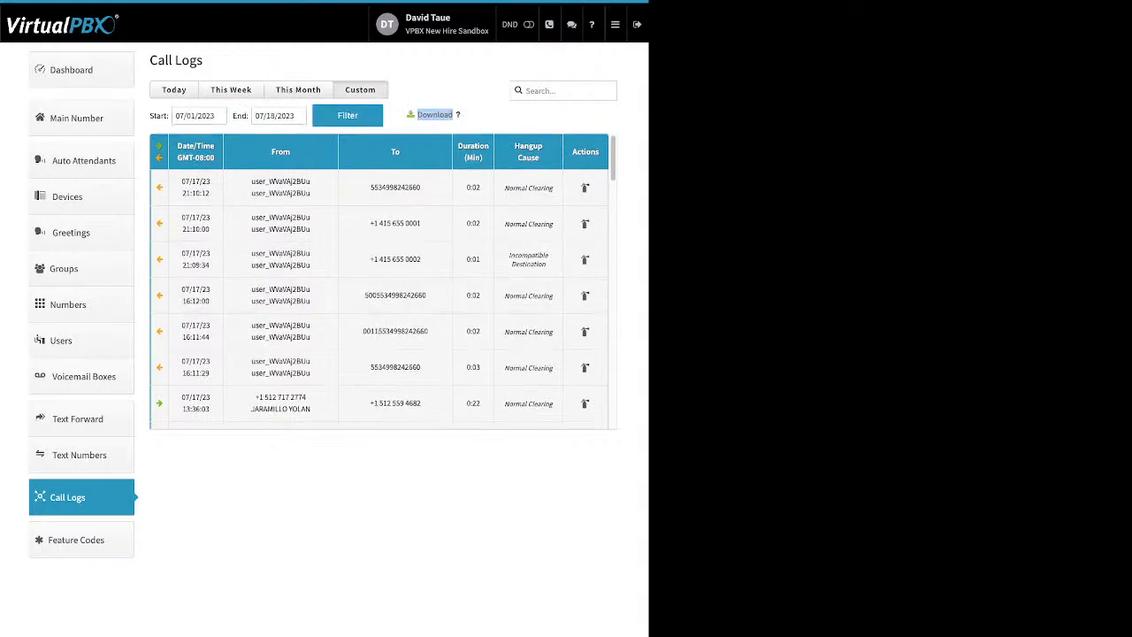
{"action": "left_click", "coordinate": [195, 115]}
{"action": "left_click", "coordinate": [184, 139]}
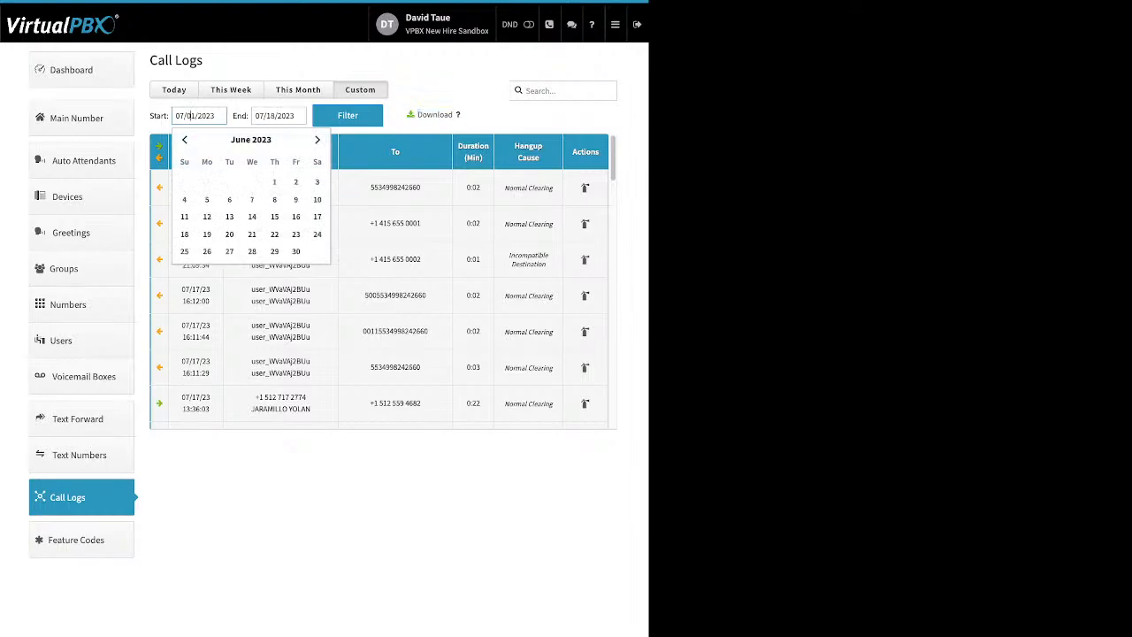
{"action": "left_click", "coordinate": [275, 181]}
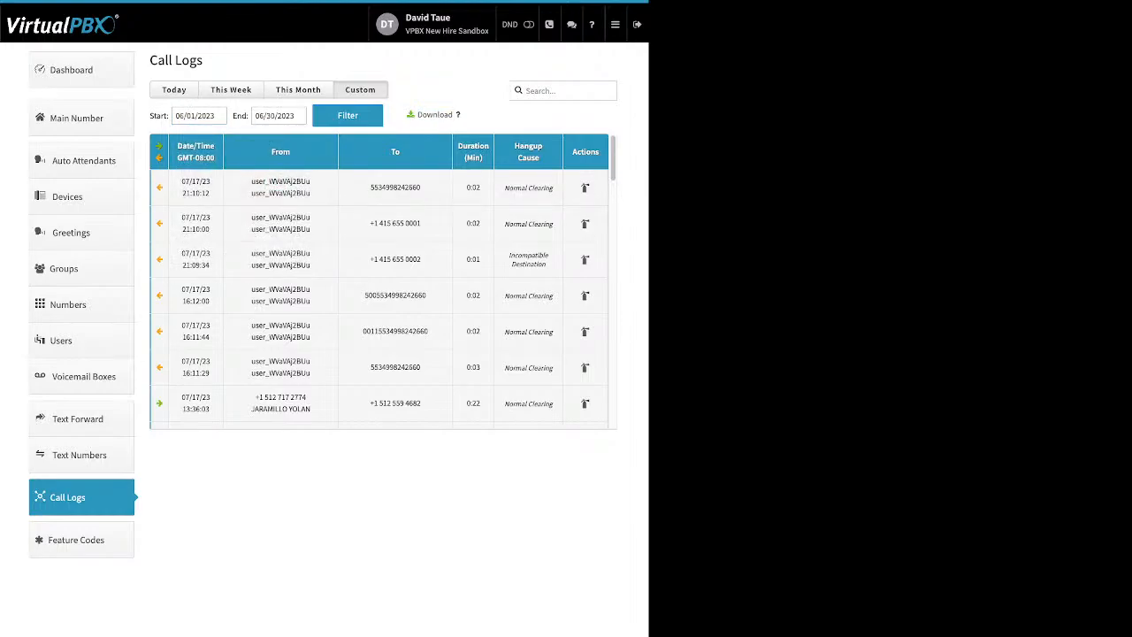
{"action": "left_click", "coordinate": [195, 115]}
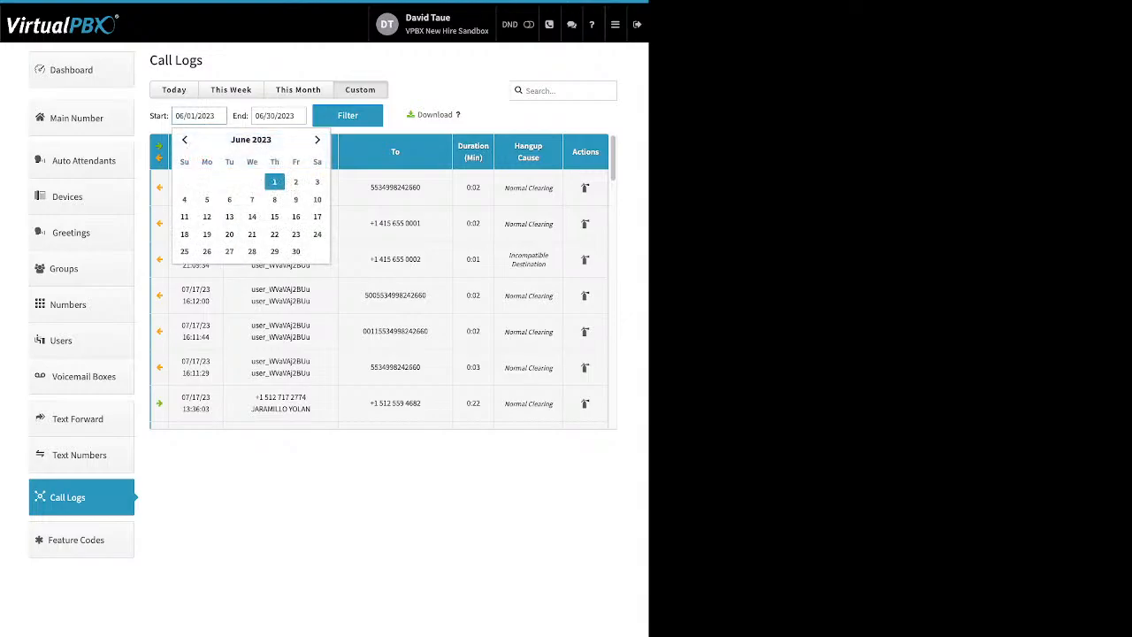
{"action": "left_click", "coordinate": [348, 115]}
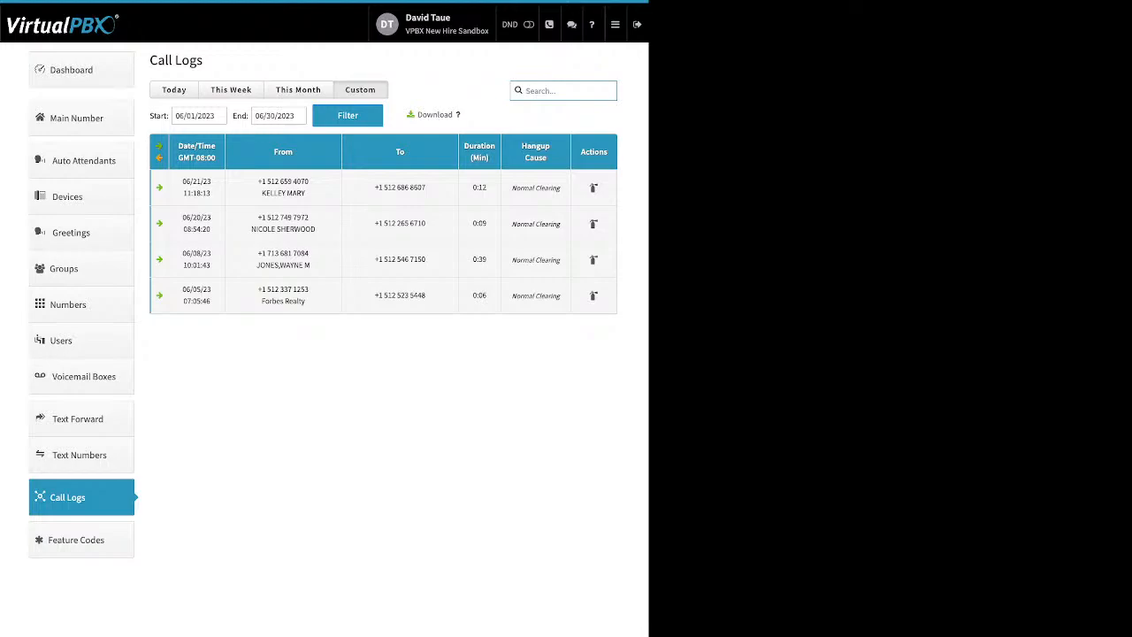
Step: Go to the feature codes and look over the available call center, call-forward, hot-desking and miscellaneous codes
{"action": "left_click", "coordinate": [76, 539]}
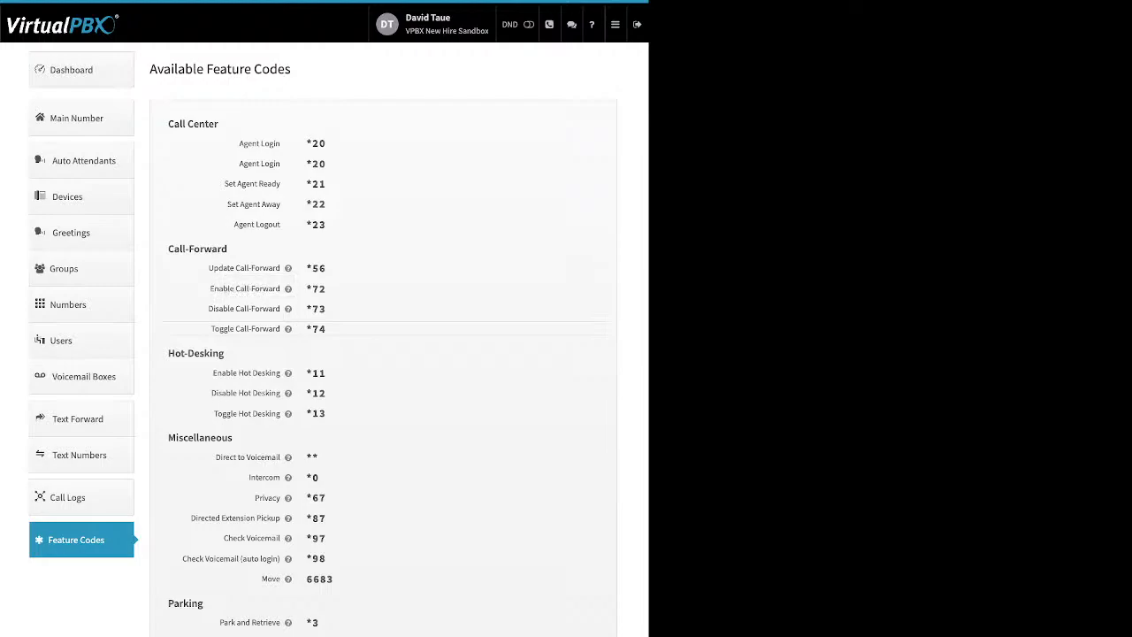
{"action": "mouse_move", "coordinate": [287, 328]}
Step: Go to Blacklists, start editing the blacklists and examine the form for creating a new one
{"action": "left_click", "coordinate": [615, 24]}
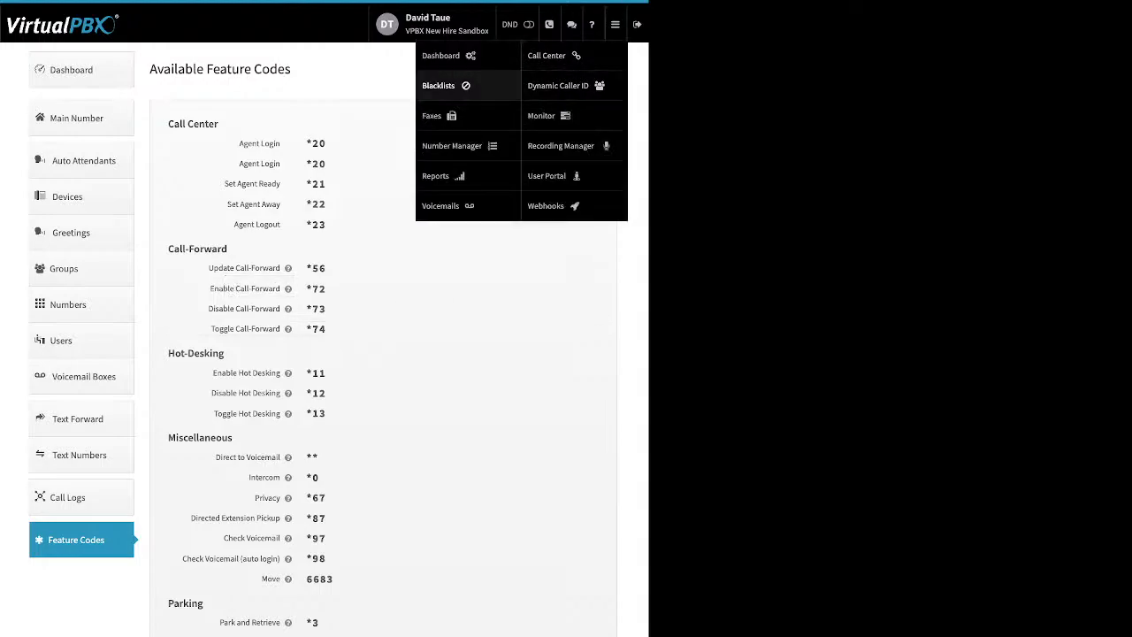
{"action": "left_click", "coordinate": [442, 85]}
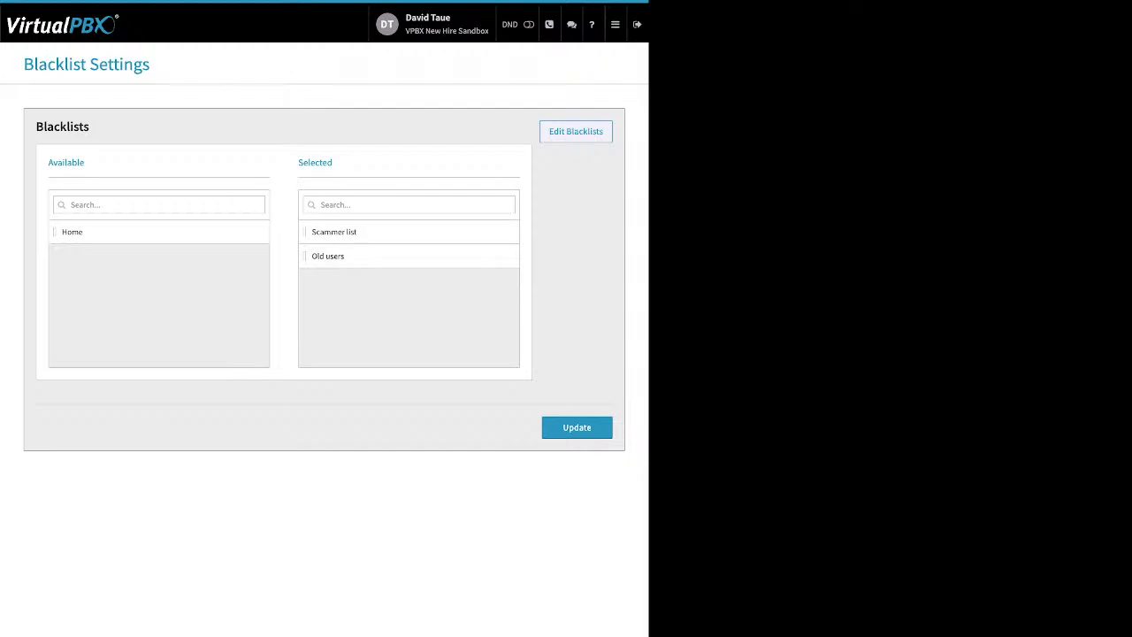
{"action": "left_click", "coordinate": [576, 131]}
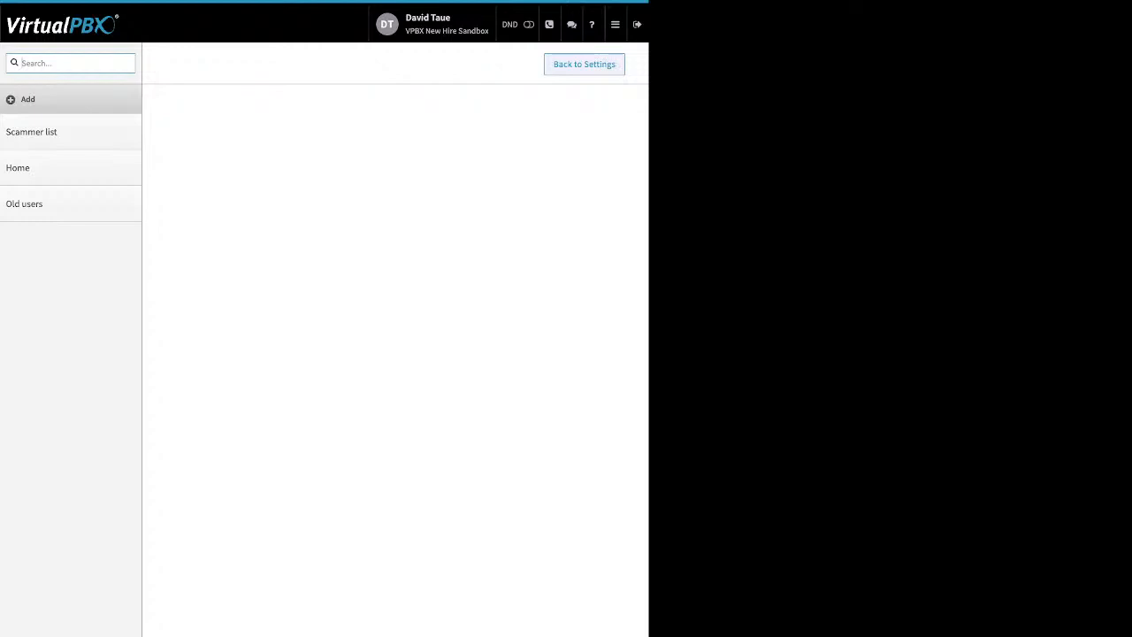
{"action": "left_click", "coordinate": [28, 100]}
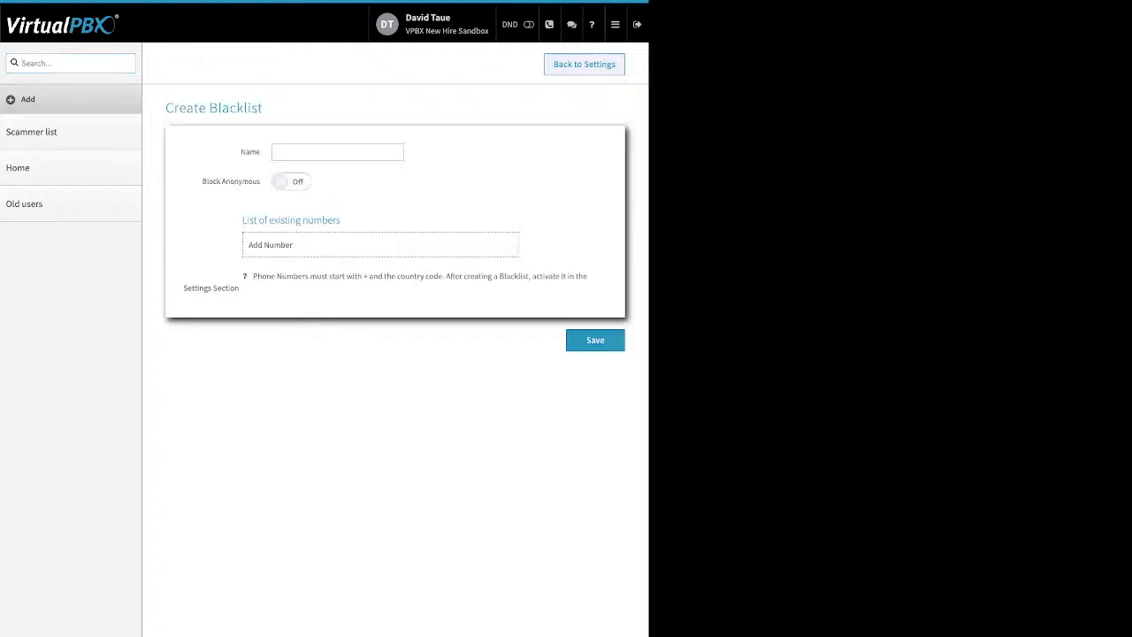
Step: Turn off Block Anonymous for the Scammer list, view the number entry without adding one, and save the blacklist
{"action": "left_click", "coordinate": [31, 132]}
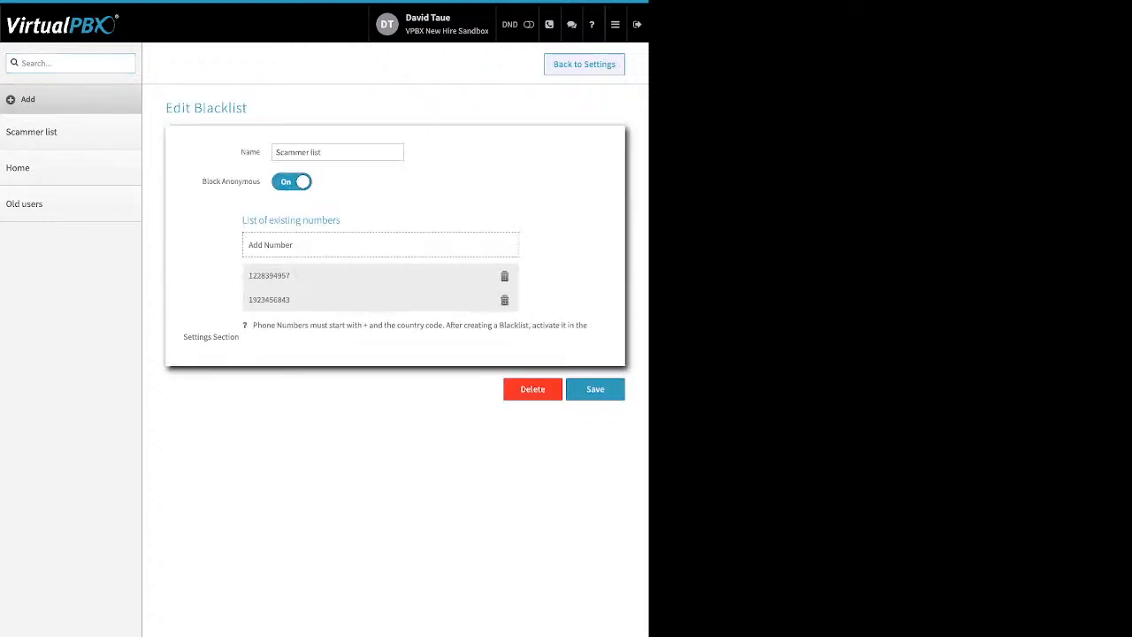
{"action": "double_click", "coordinate": [250, 152]}
{"action": "left_click_drag", "start_coordinate": [202, 181], "coordinate": [253, 182]}
{"action": "left_click", "coordinate": [292, 181]}
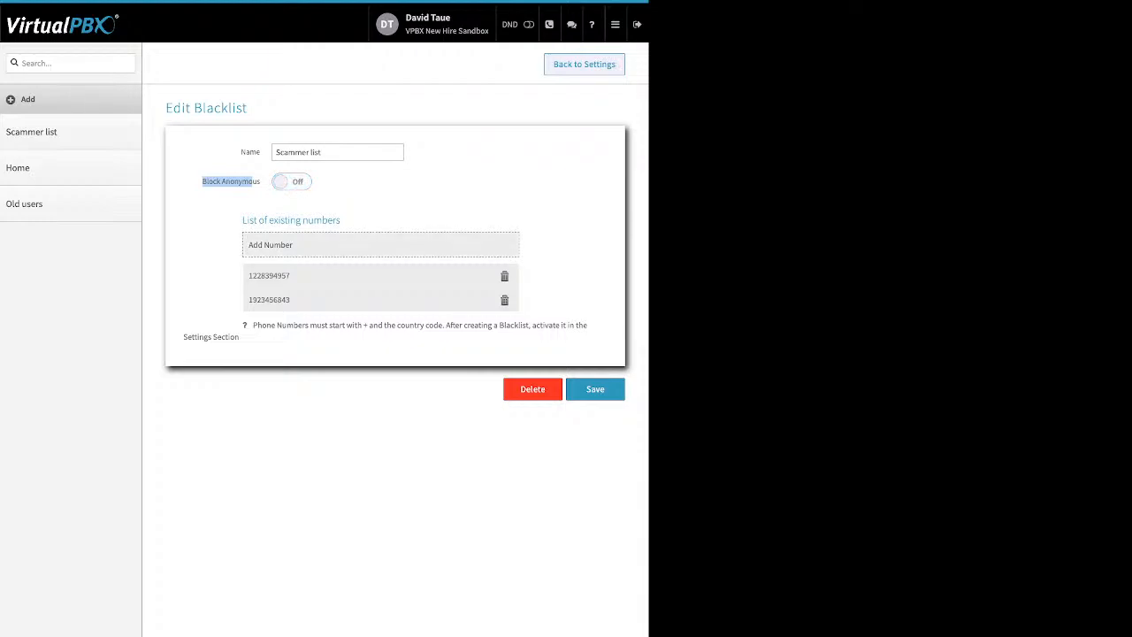
{"action": "left_click", "coordinate": [380, 245]}
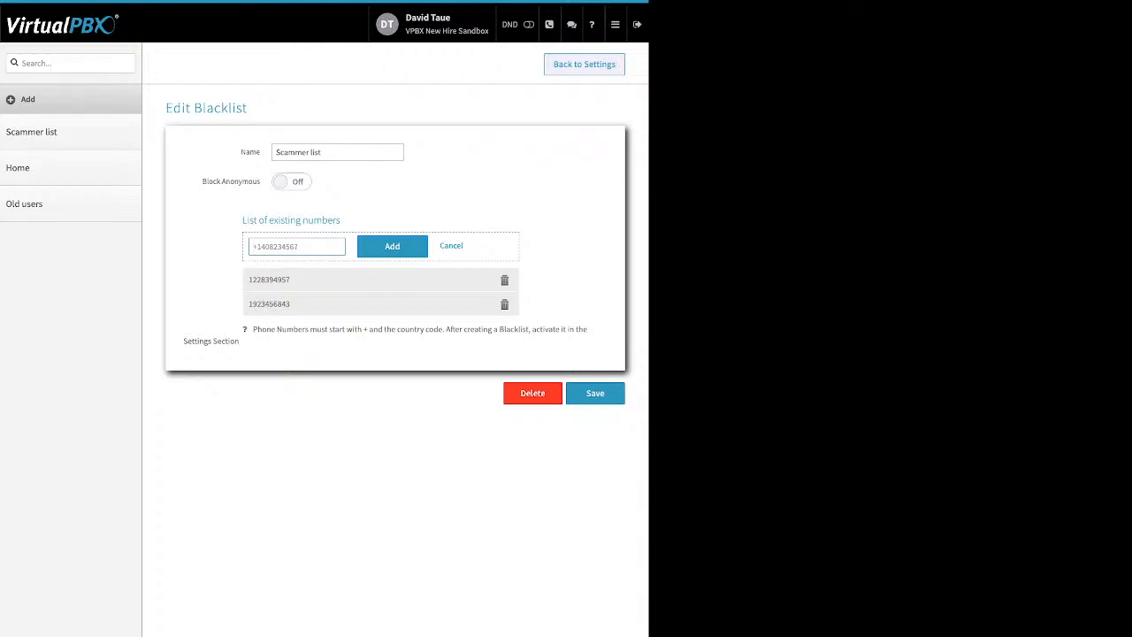
{"action": "left_click", "coordinate": [452, 246]}
{"action": "left_click", "coordinate": [596, 390]}
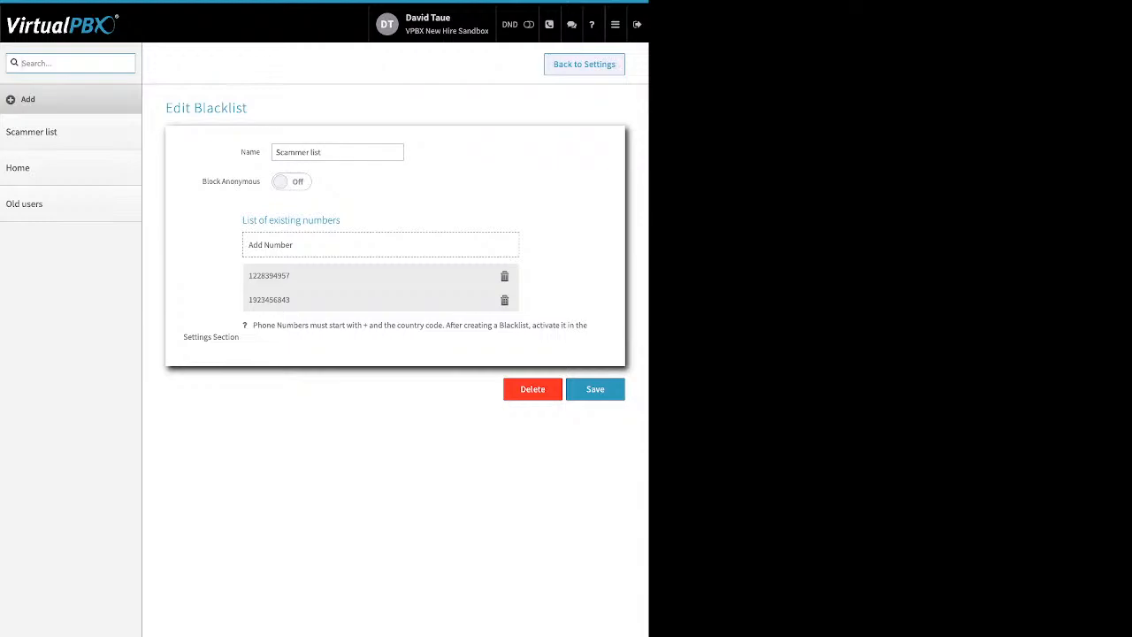
Step: Return to the blacklist settings, move Home from the available to the selected blacklists, and update the settings
{"action": "left_click", "coordinate": [584, 64]}
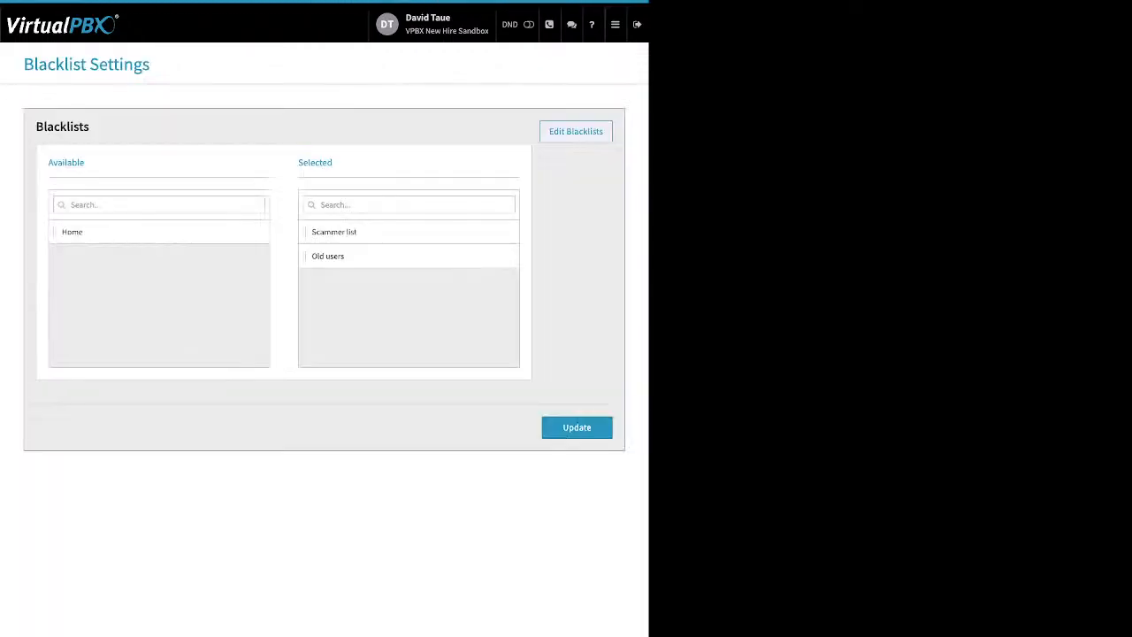
{"action": "double_click", "coordinate": [315, 163]}
{"action": "left_click", "coordinate": [577, 427]}
{"action": "left_click_drag", "start_coordinate": [72, 232], "coordinate": [372, 301]}
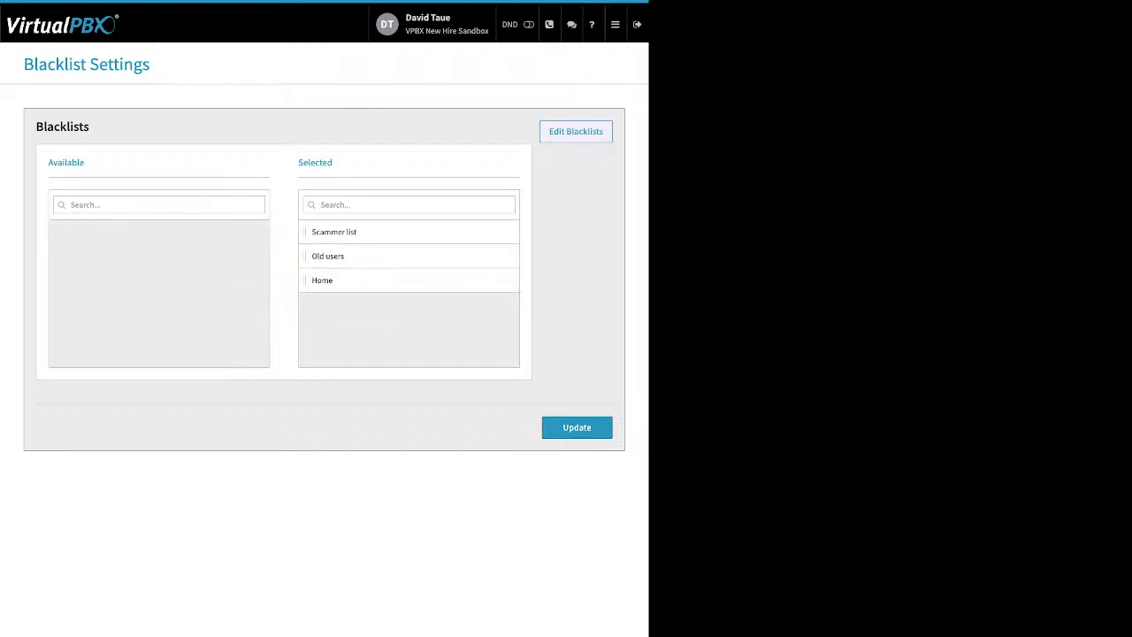
{"action": "left_click", "coordinate": [577, 427]}
Step: Go to Faxes, show the inbound faxes of VPBX New Hire Sandbox's Main Faxbox, and select the received fax
{"action": "left_click", "coordinate": [616, 25]}
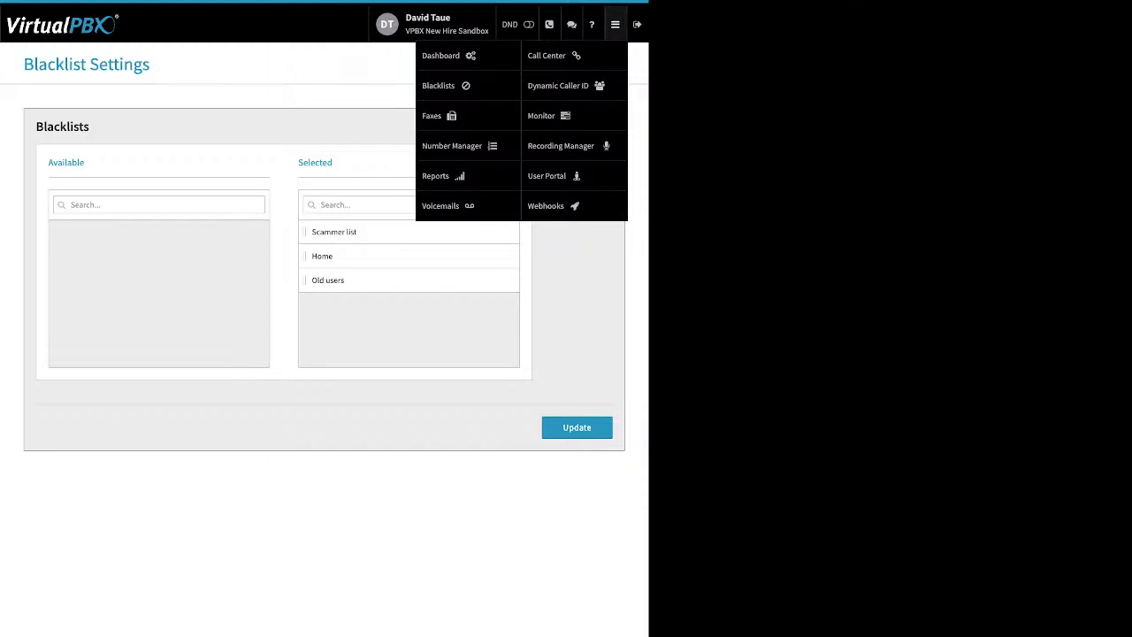
{"action": "left_click", "coordinate": [434, 116]}
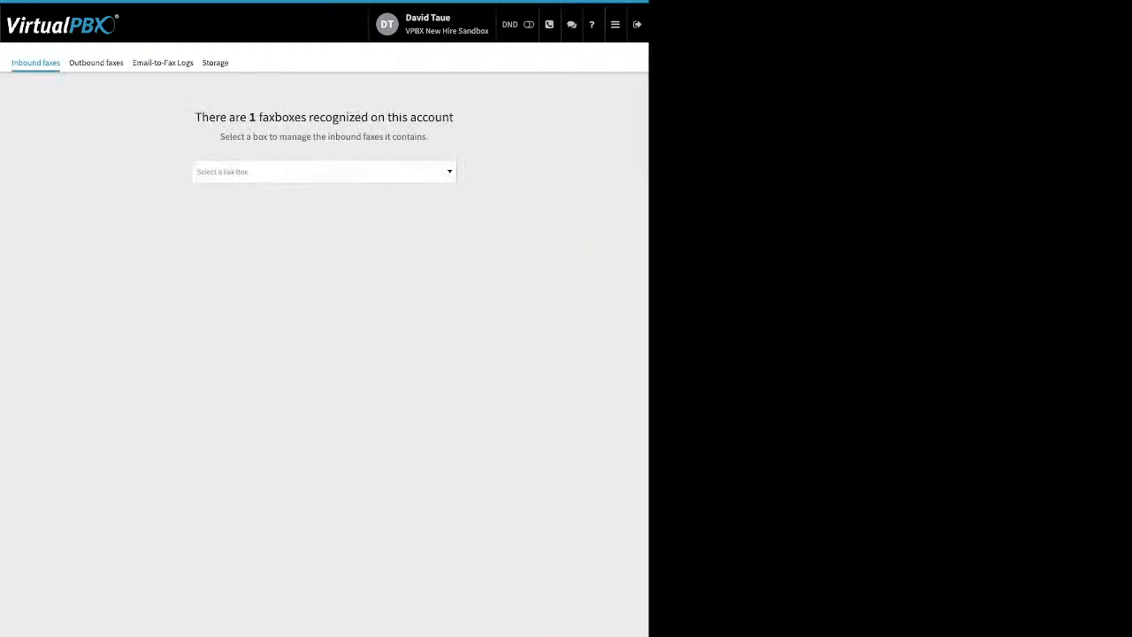
{"action": "left_click", "coordinate": [324, 171]}
{"action": "key", "text": "Return"}
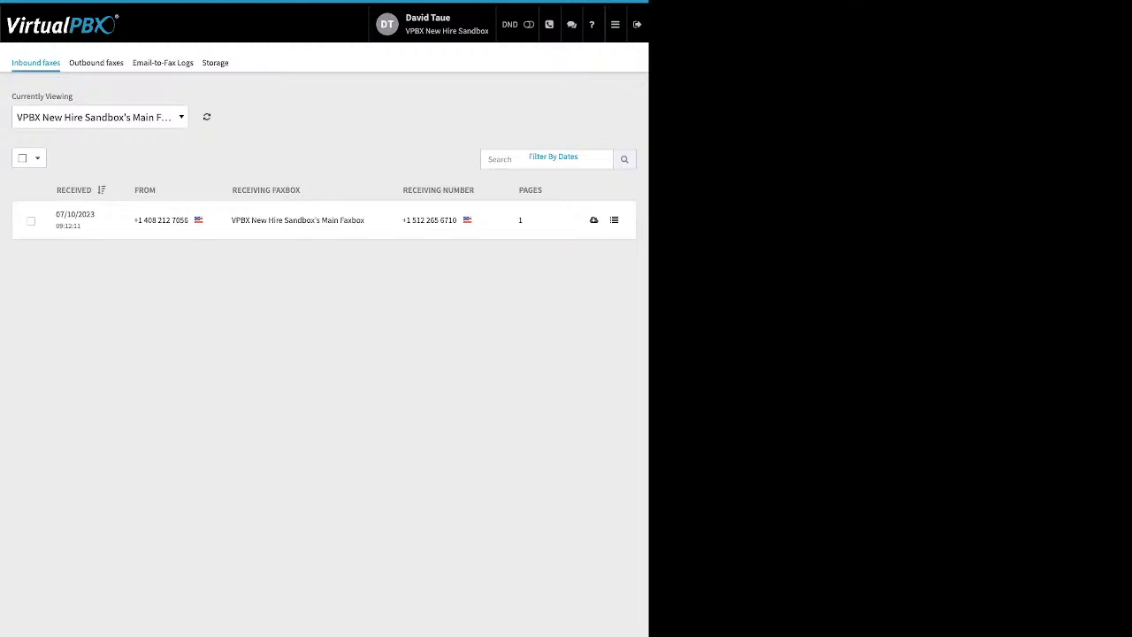
{"action": "left_click", "coordinate": [31, 221]}
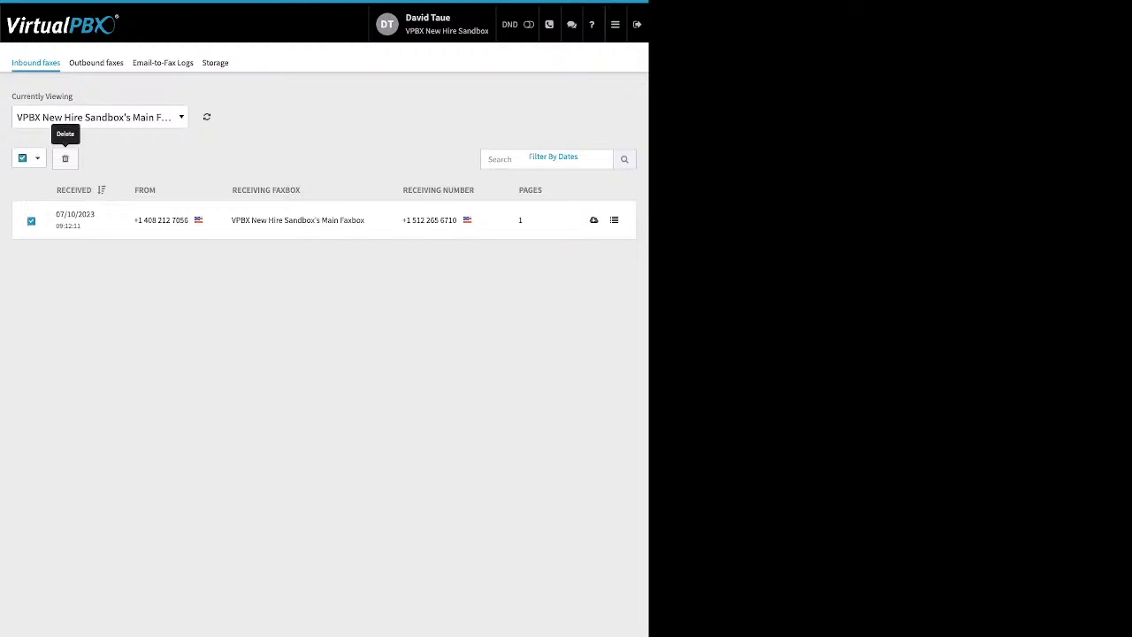
Step: Show the outbound faxes of VPBX New Hire Sandbox's Main Faxbox
{"action": "left_click", "coordinate": [95, 63]}
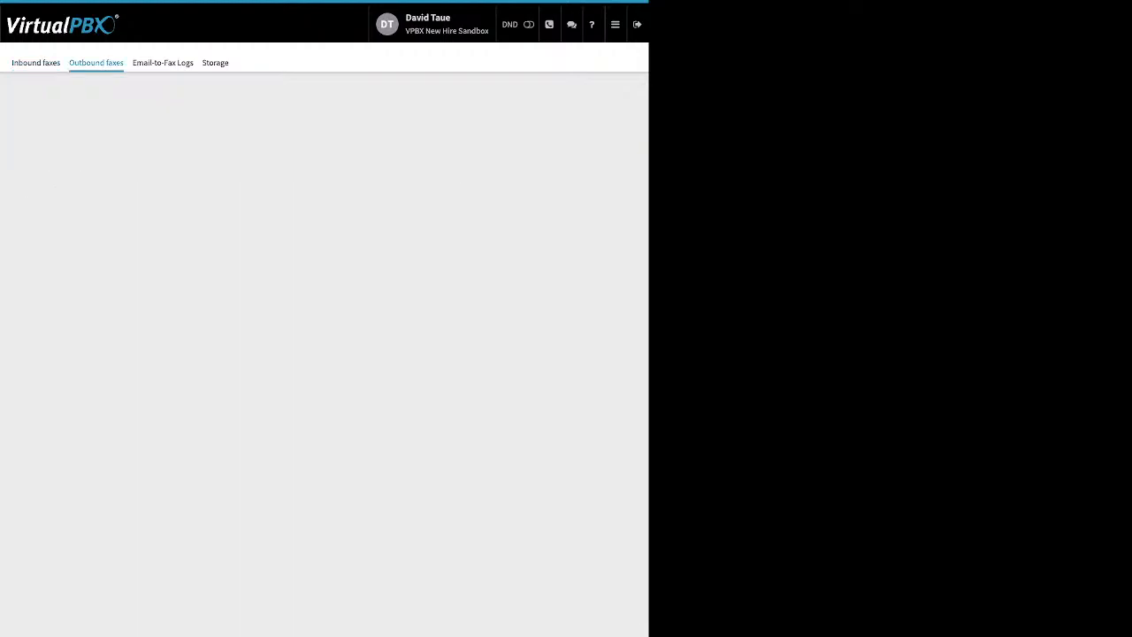
{"action": "left_click", "coordinate": [324, 172]}
{"action": "left_click", "coordinate": [324, 210]}
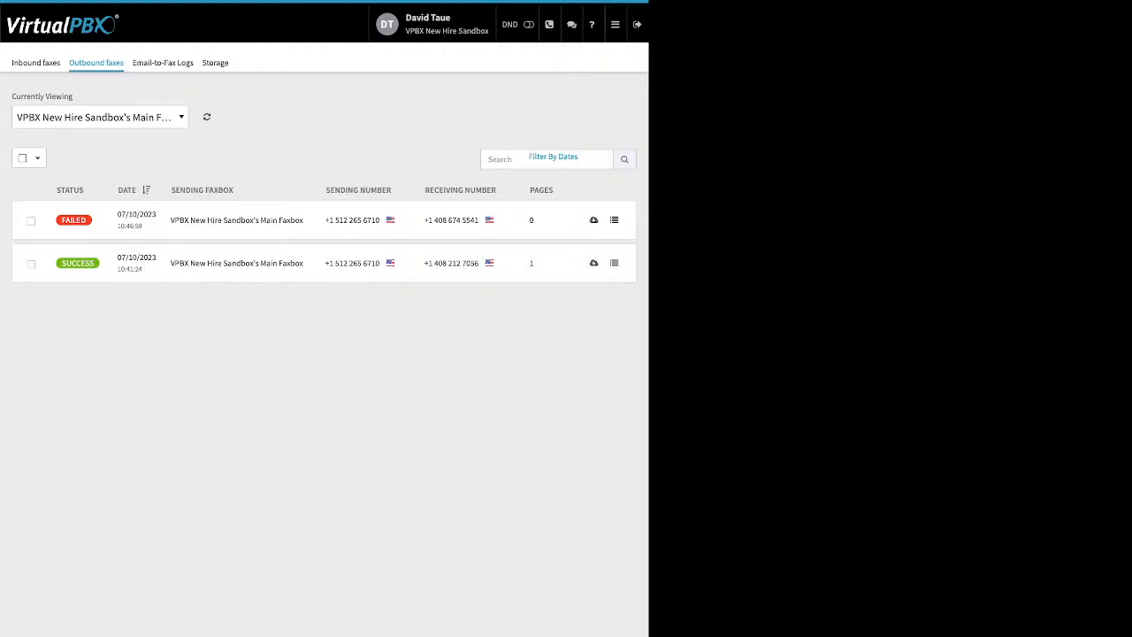
Step: Go to the Email-to-Fax logs and examine the errors in the failed entry's technical details
{"action": "left_click", "coordinate": [163, 62]}
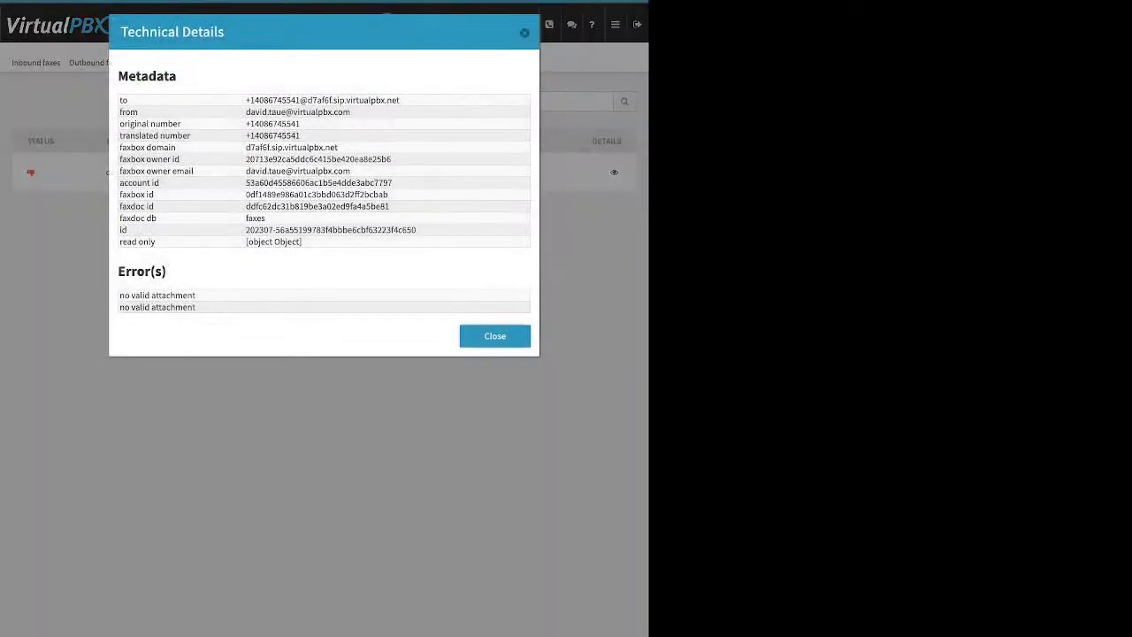
{"action": "left_click_drag", "start_coordinate": [119, 294], "coordinate": [196, 307]}
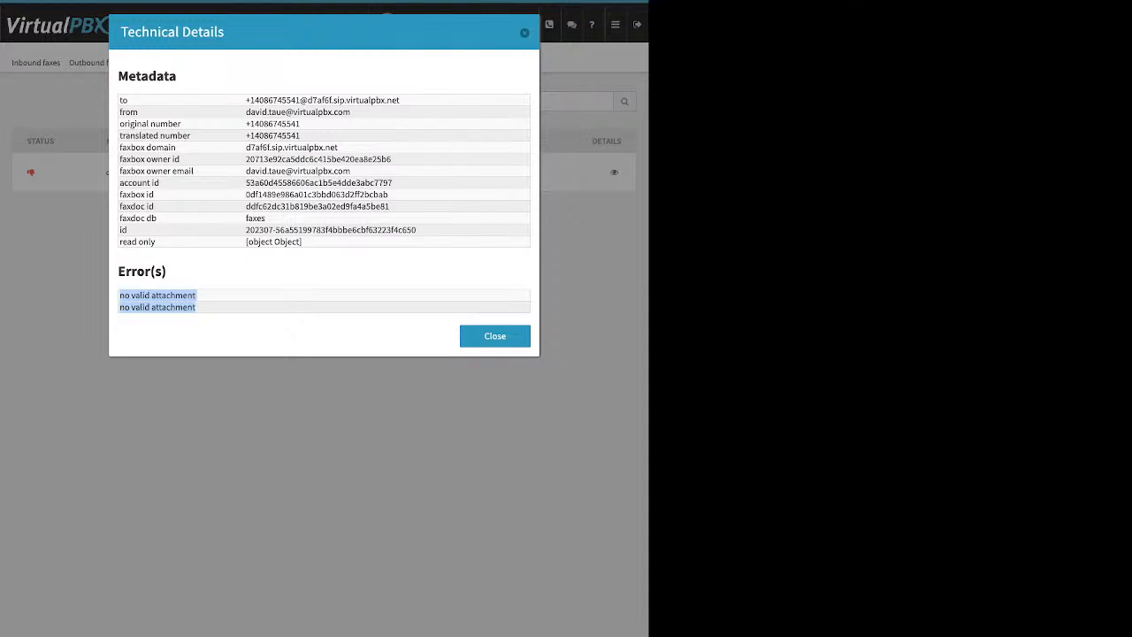
Step: Close the technical details of the failed fax and go to the Number Manager to view the spare numbers
{"action": "left_click", "coordinate": [292, 331]}
{"action": "left_click", "coordinate": [495, 335]}
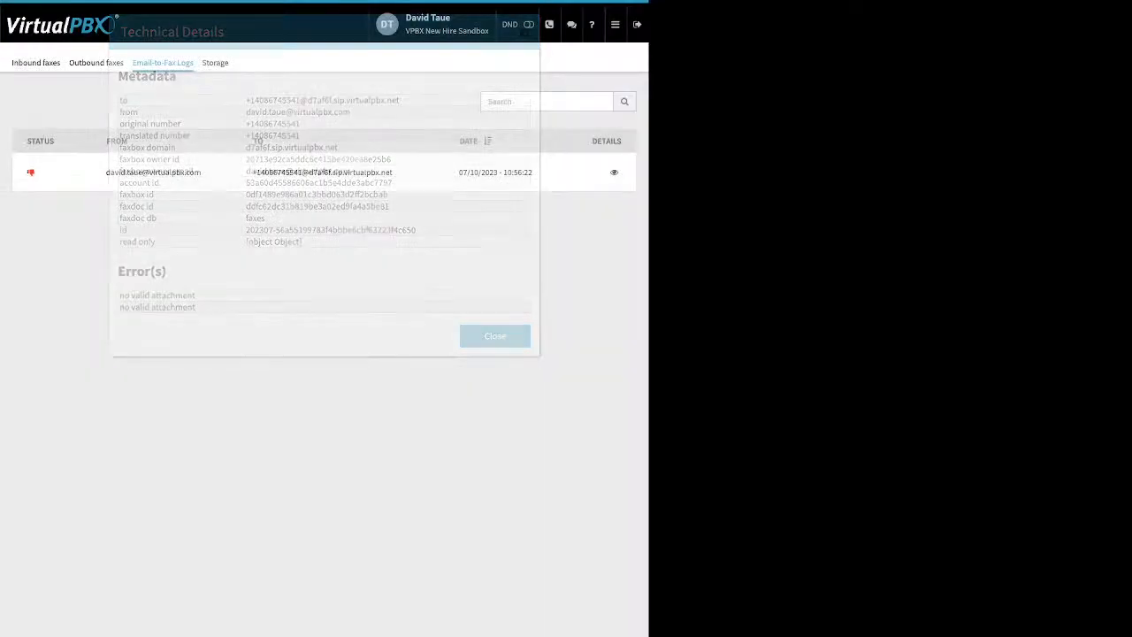
{"action": "left_click", "coordinate": [615, 24]}
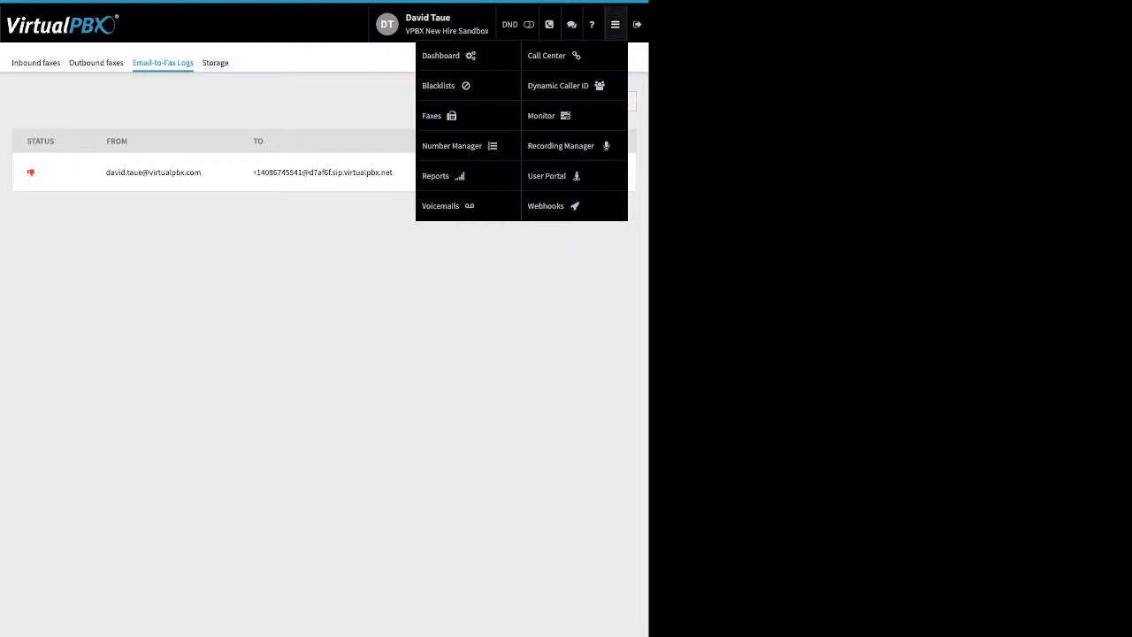
{"action": "left_click", "coordinate": [452, 146]}
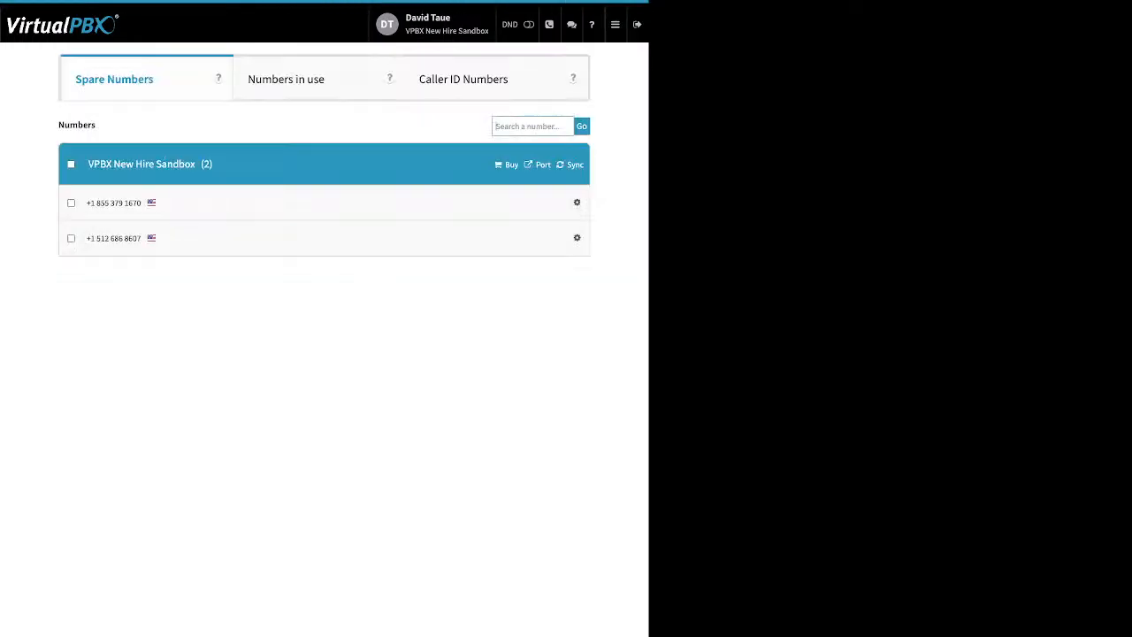
Step: Go to Voicemails and show the received messages in the signed-in user's voicemail box
{"action": "left_click", "coordinate": [615, 24]}
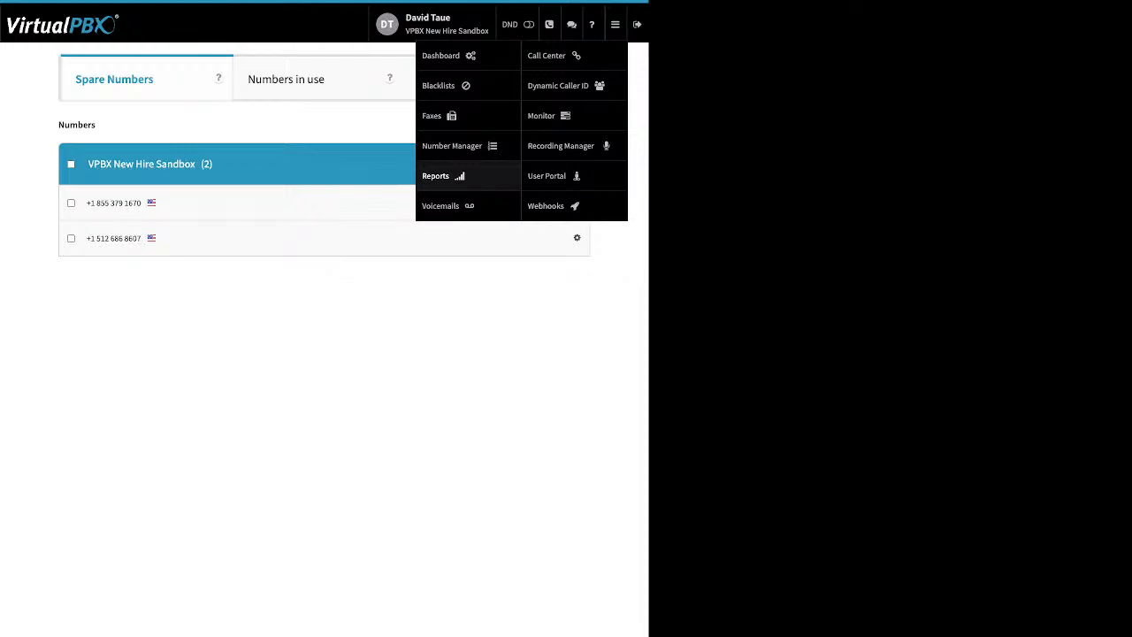
{"action": "left_click", "coordinate": [447, 205]}
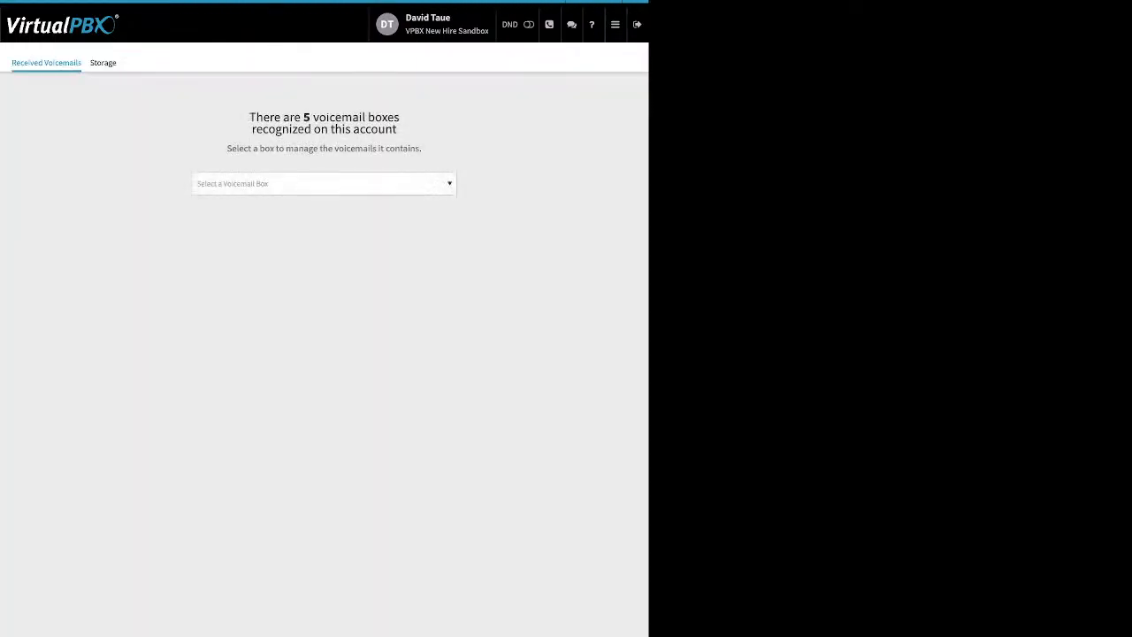
{"action": "left_click", "coordinate": [324, 183]}
{"action": "key", "text": "Down"}
{"action": "key", "text": "Down"}
{"action": "key", "text": "Down"}
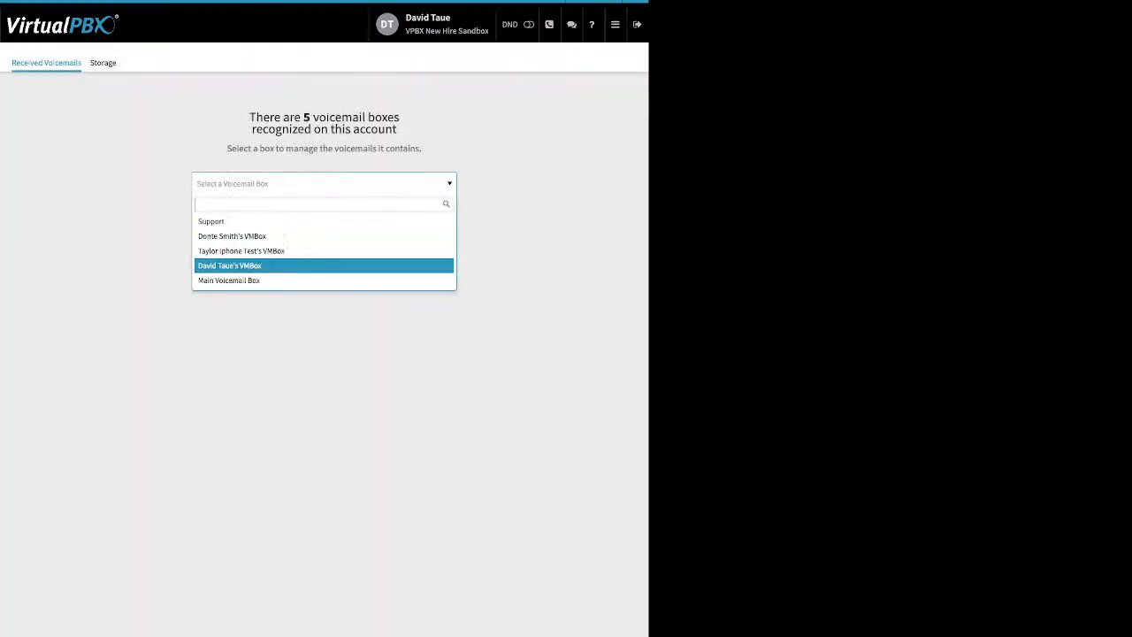
{"action": "key", "text": "Return"}
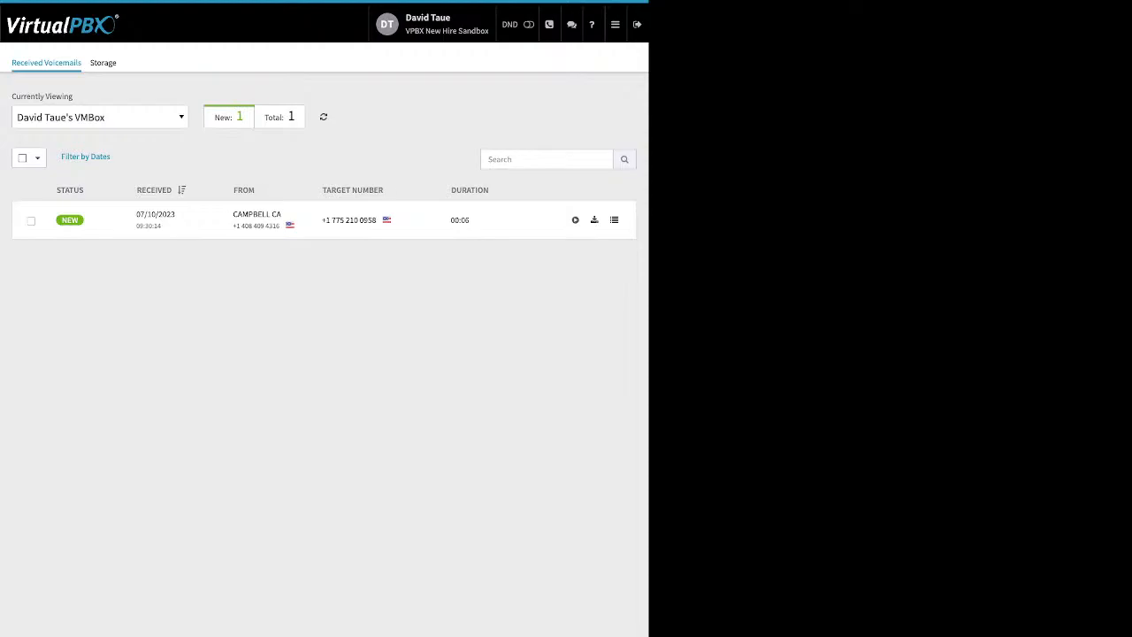
Step: Select the received voicemail and look through its destination voicemail boxes and status-marking options
{"action": "left_click", "coordinate": [31, 221]}
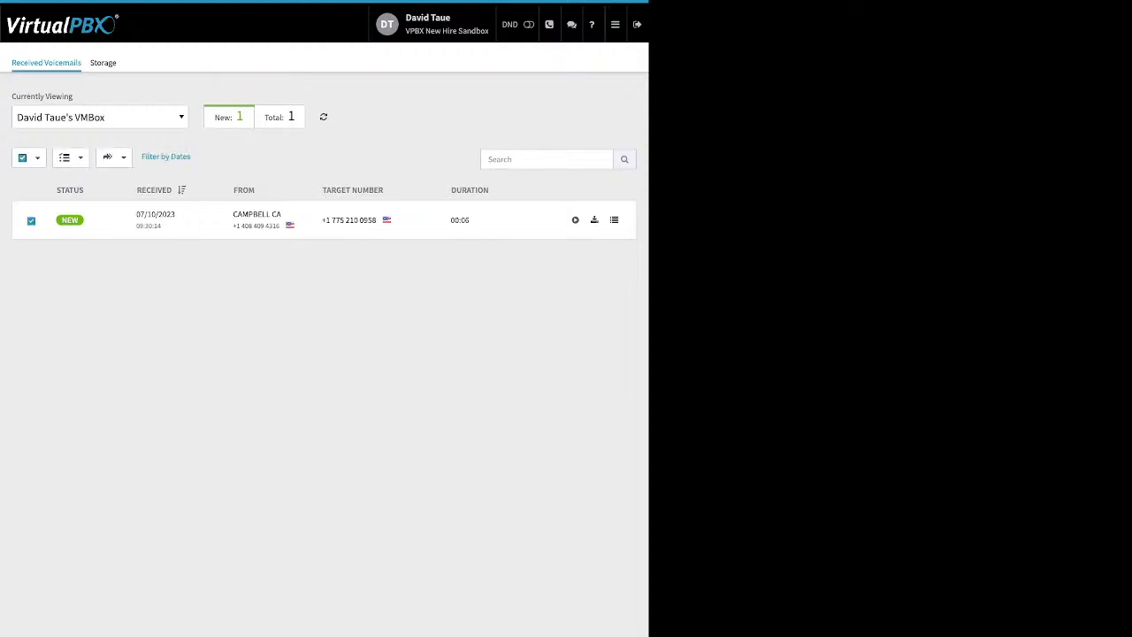
{"action": "left_click", "coordinate": [113, 158]}
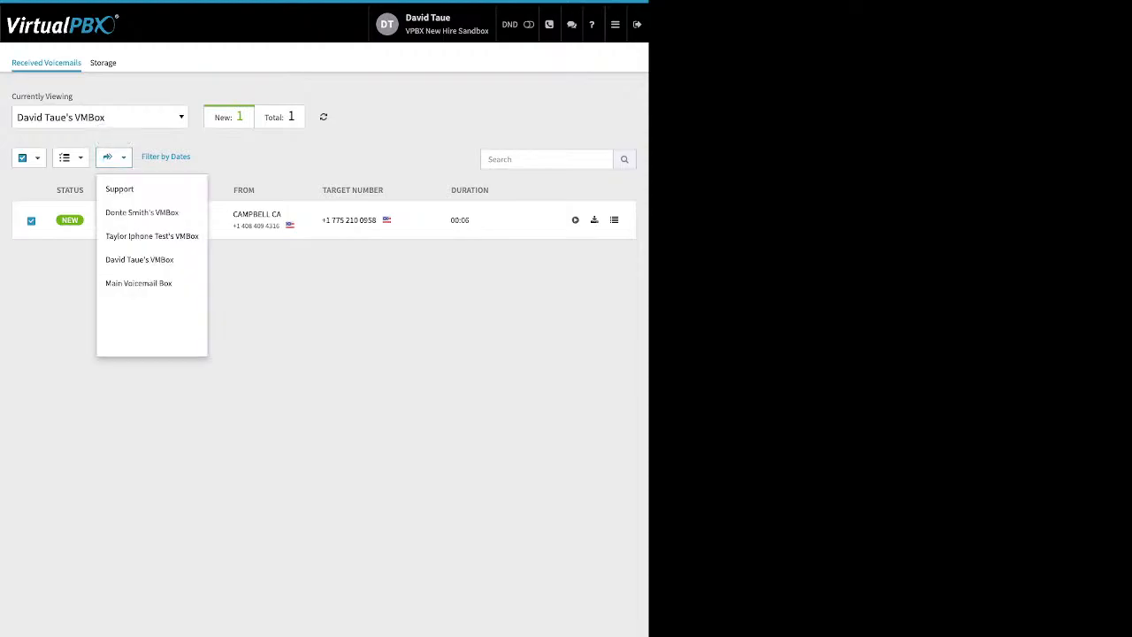
{"action": "left_click", "coordinate": [64, 157]}
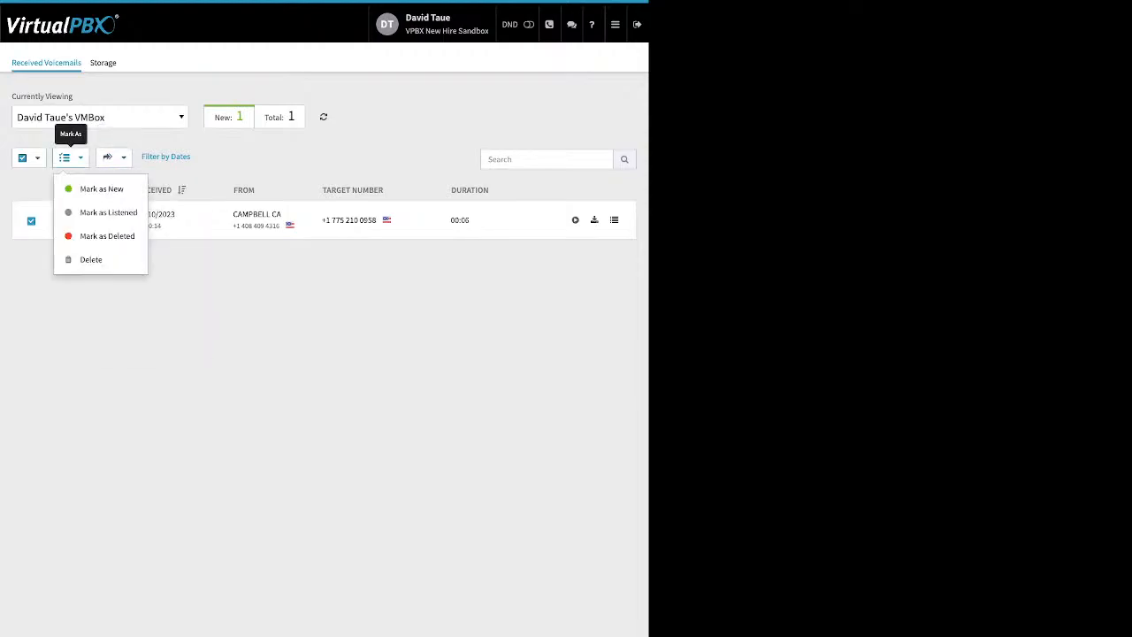
{"action": "left_click", "coordinate": [66, 158]}
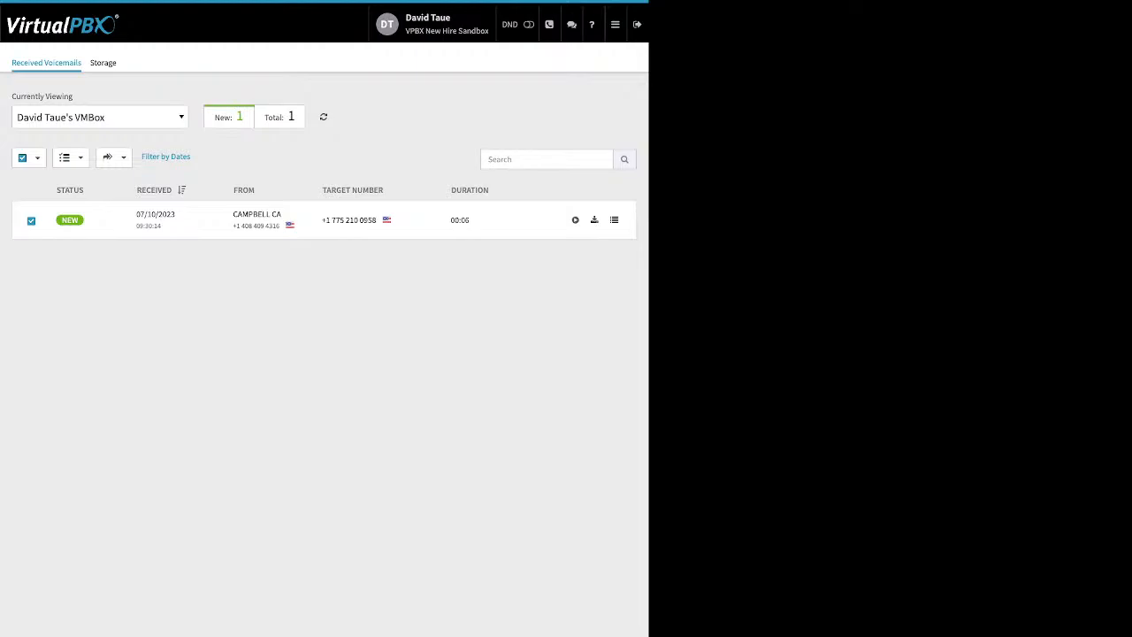
Step: Go to Dynamic Caller ID, review the Vegas rule's area code match, and close the rule
{"action": "left_click", "coordinate": [614, 24]}
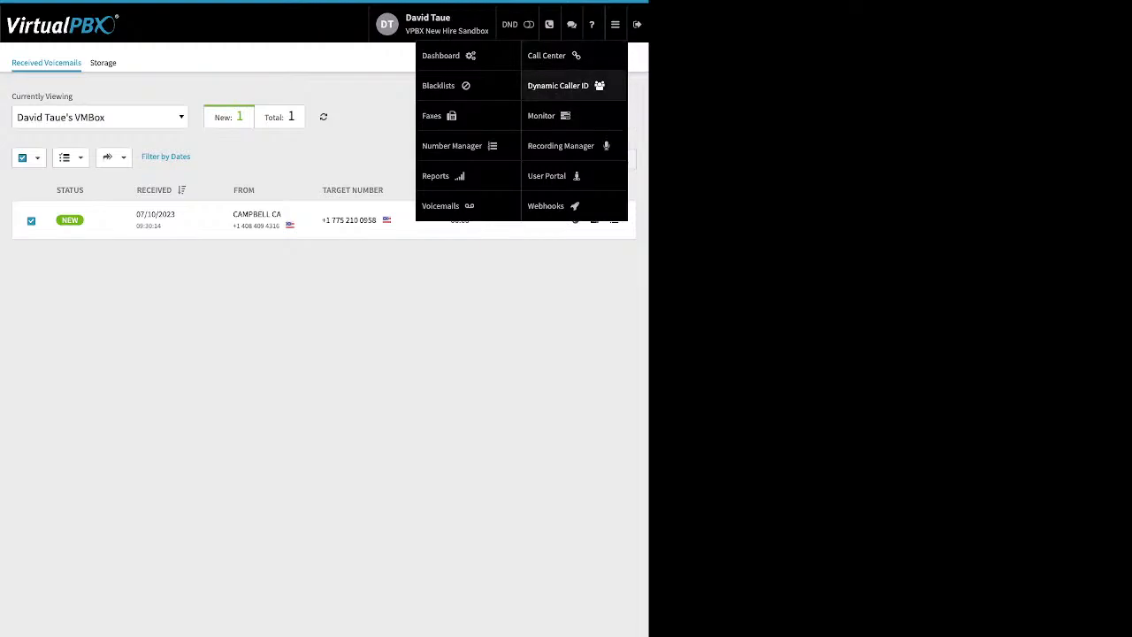
{"action": "left_click", "coordinate": [558, 85]}
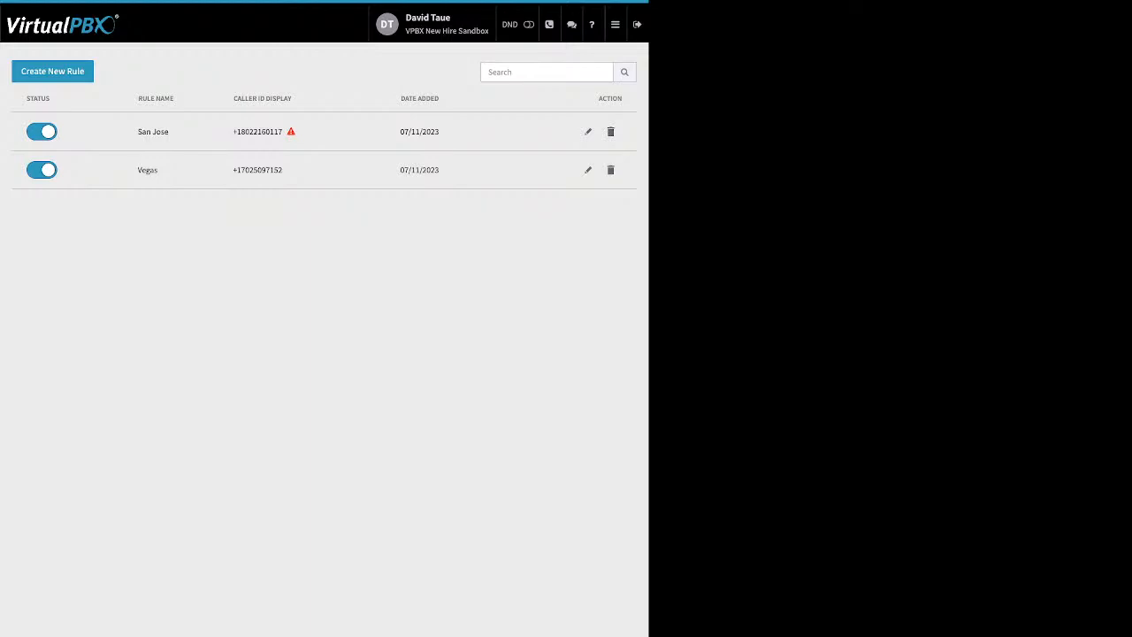
{"action": "left_click", "coordinate": [589, 170]}
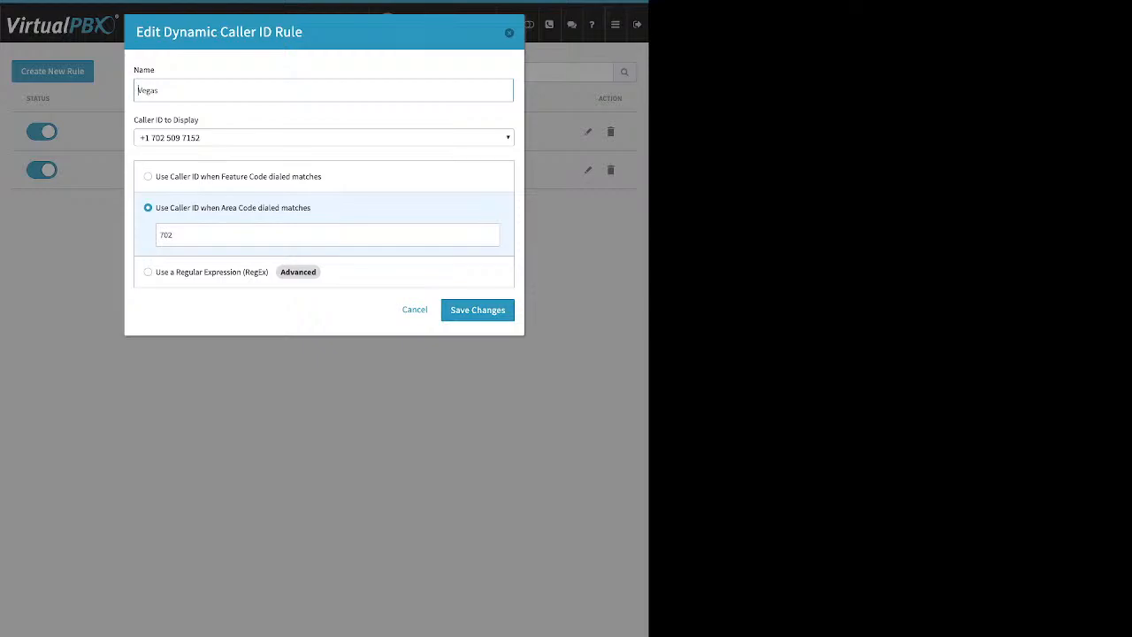
{"action": "left_click", "coordinate": [175, 235]}
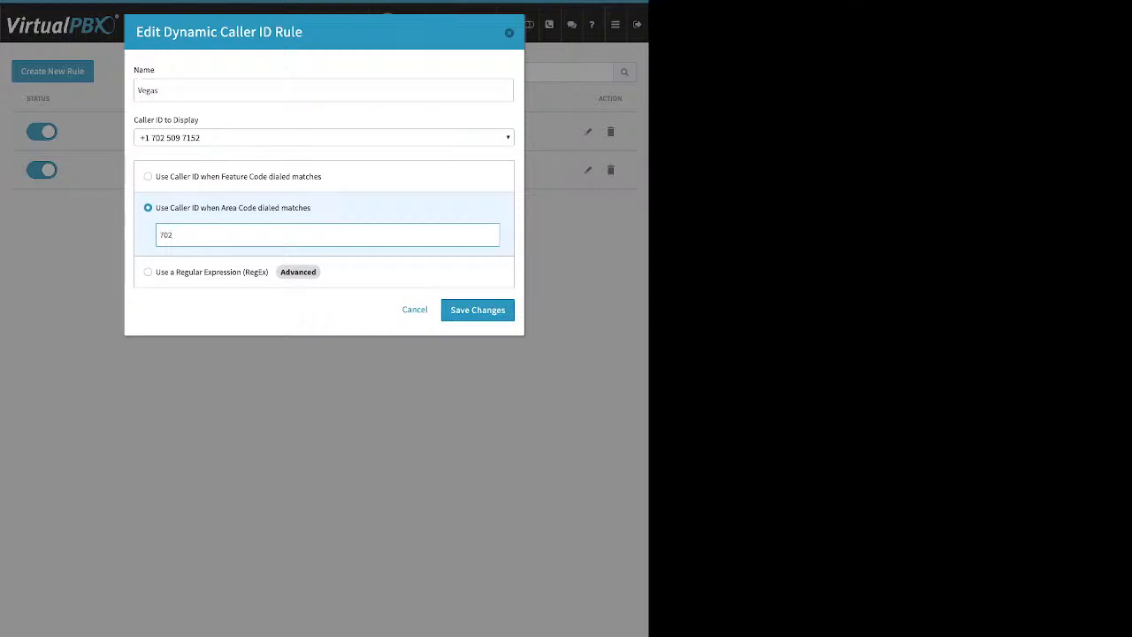
{"action": "key", "text": "Return"}
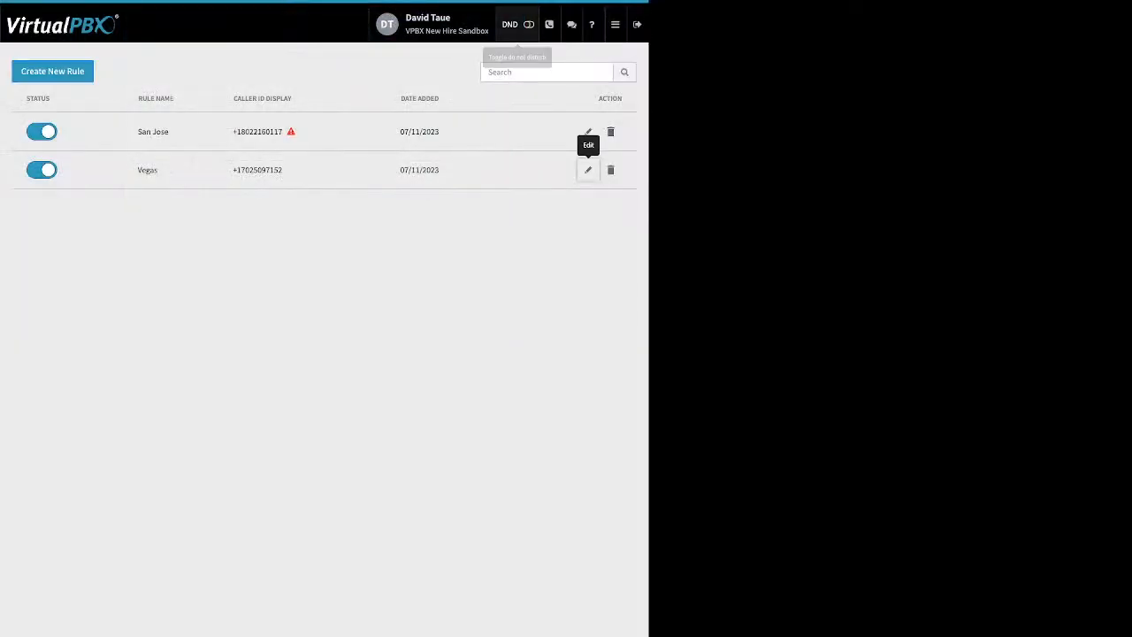
Step: Edit the San Jose rule and assign the toll-free 855 spare number as its caller ID to display
{"action": "left_click", "coordinate": [587, 131]}
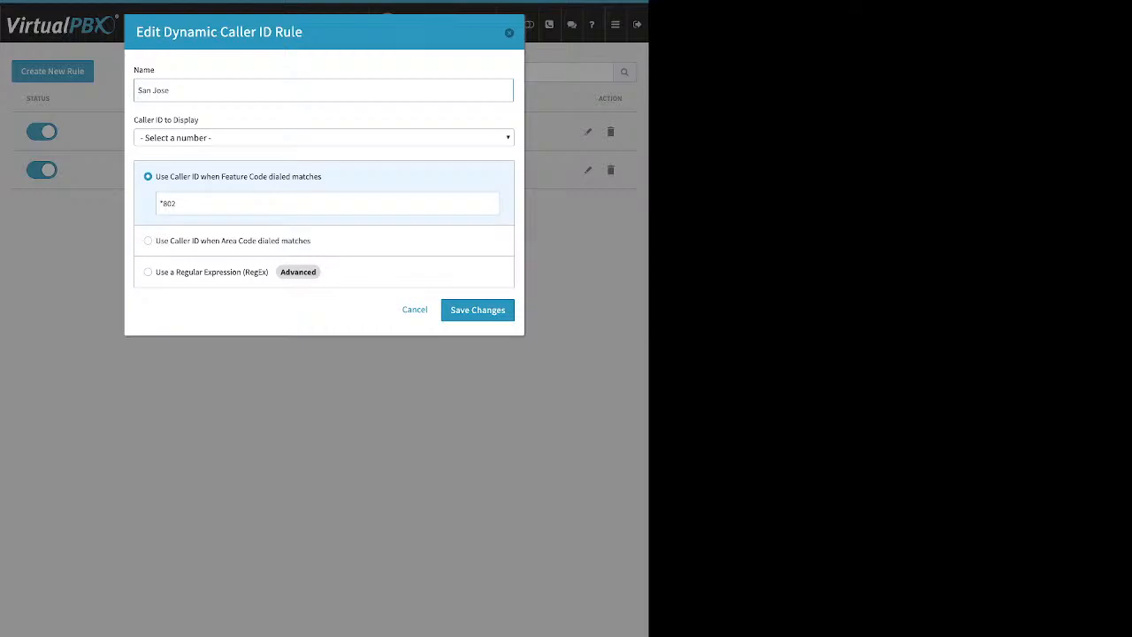
{"action": "left_click", "coordinate": [323, 138]}
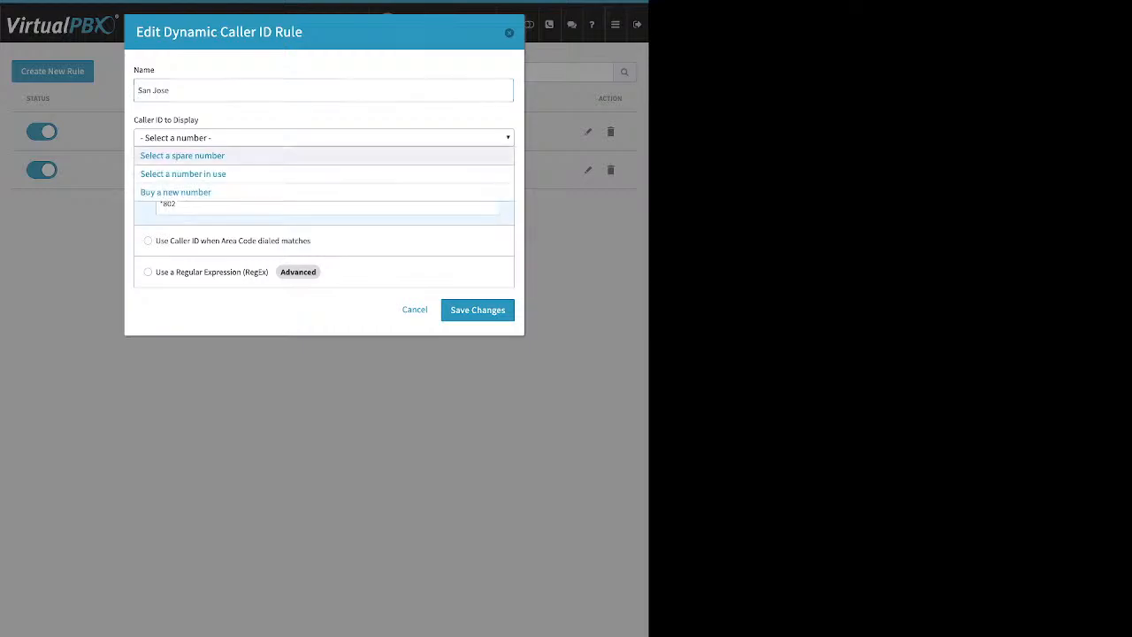
{"action": "key", "text": "Return"}
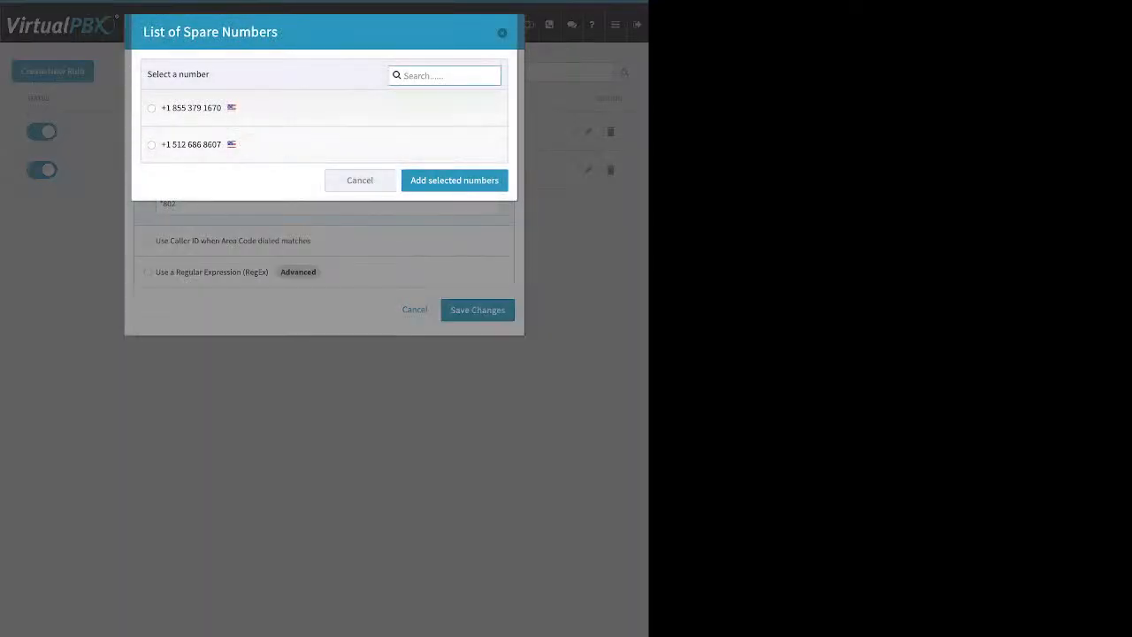
{"action": "left_click", "coordinate": [152, 108]}
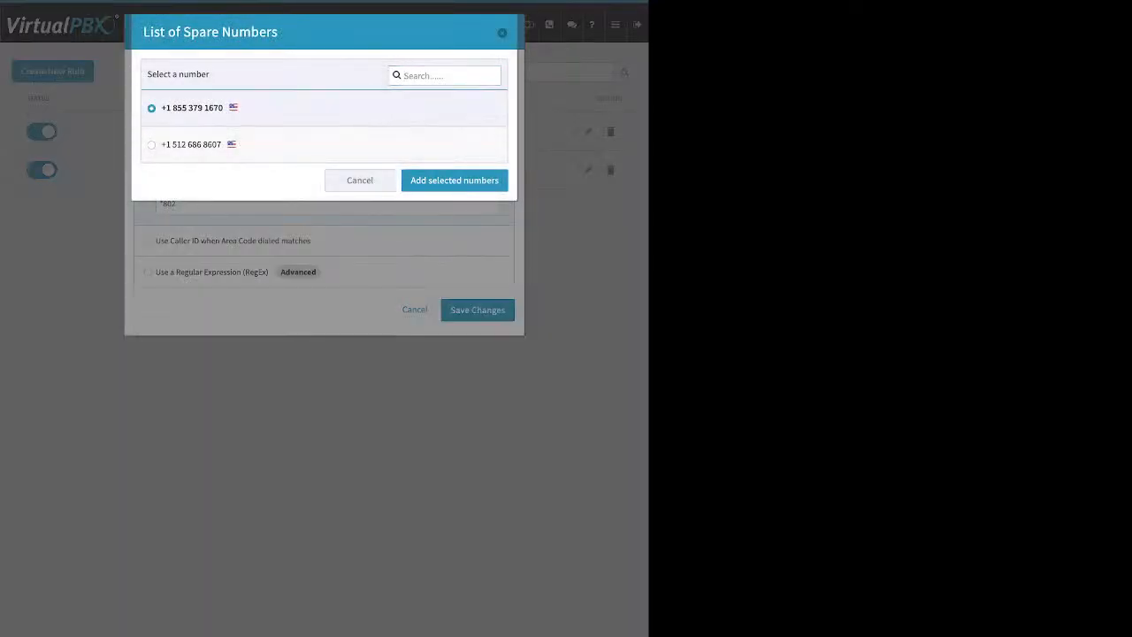
{"action": "left_click", "coordinate": [454, 180]}
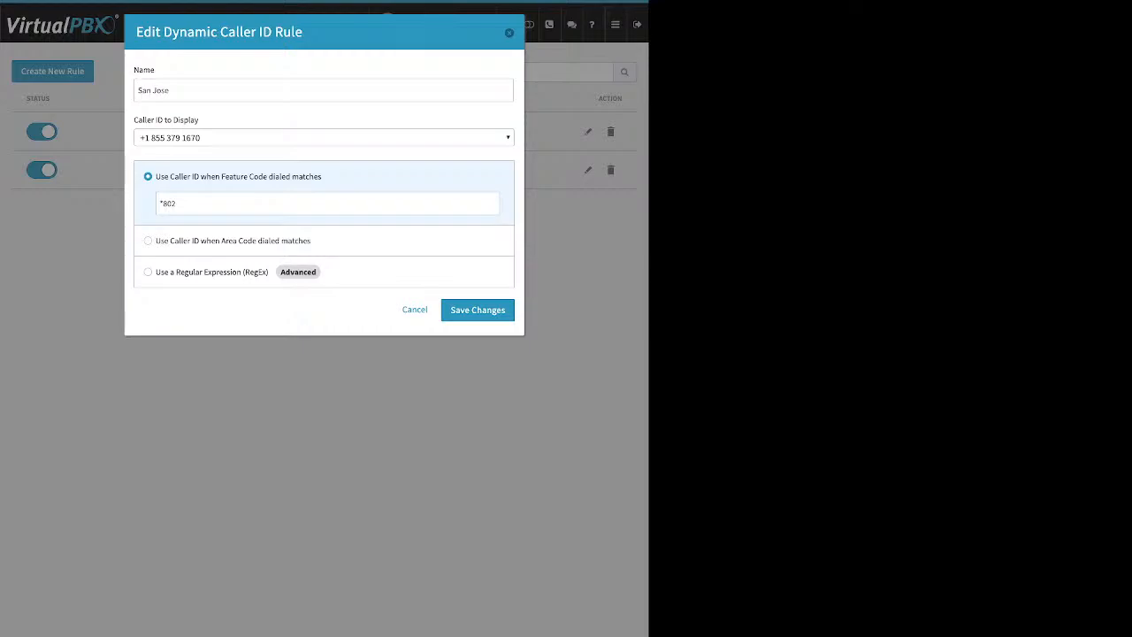
Step: Set the San Jose rule's feature code to *408 and save the changes
{"action": "left_click_drag", "start_coordinate": [177, 204], "coordinate": [163, 203]}
{"action": "type", "text": "408"}
{"action": "key", "text": "Return"}
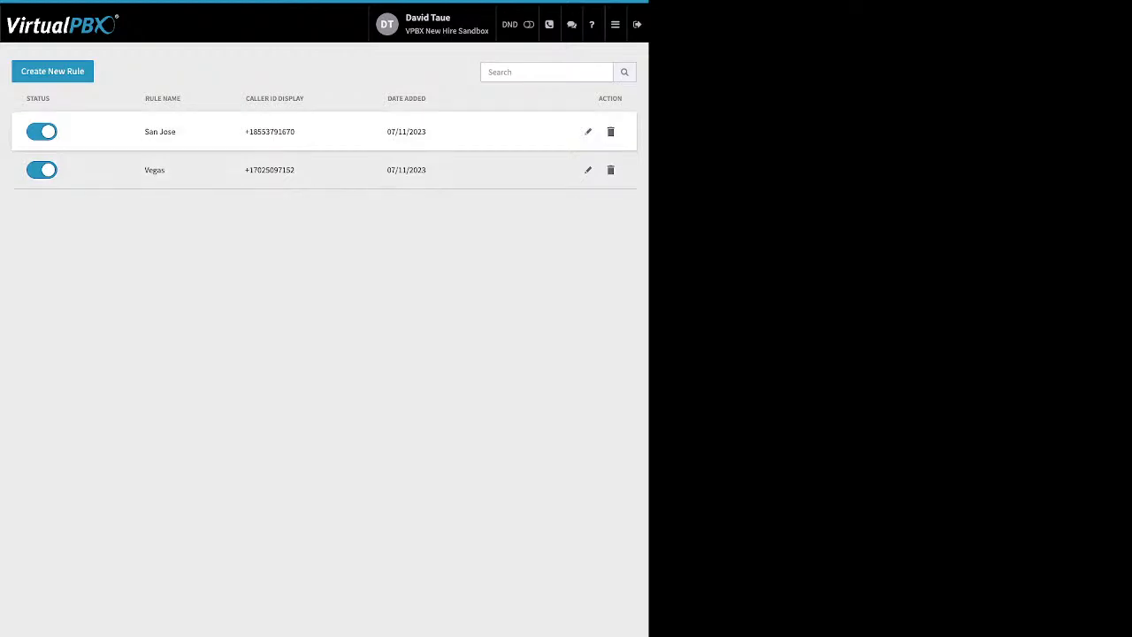
Step: Go to Monitor, view the devices, and filter the employees by Available, Busy and All
{"action": "left_click", "coordinate": [615, 24]}
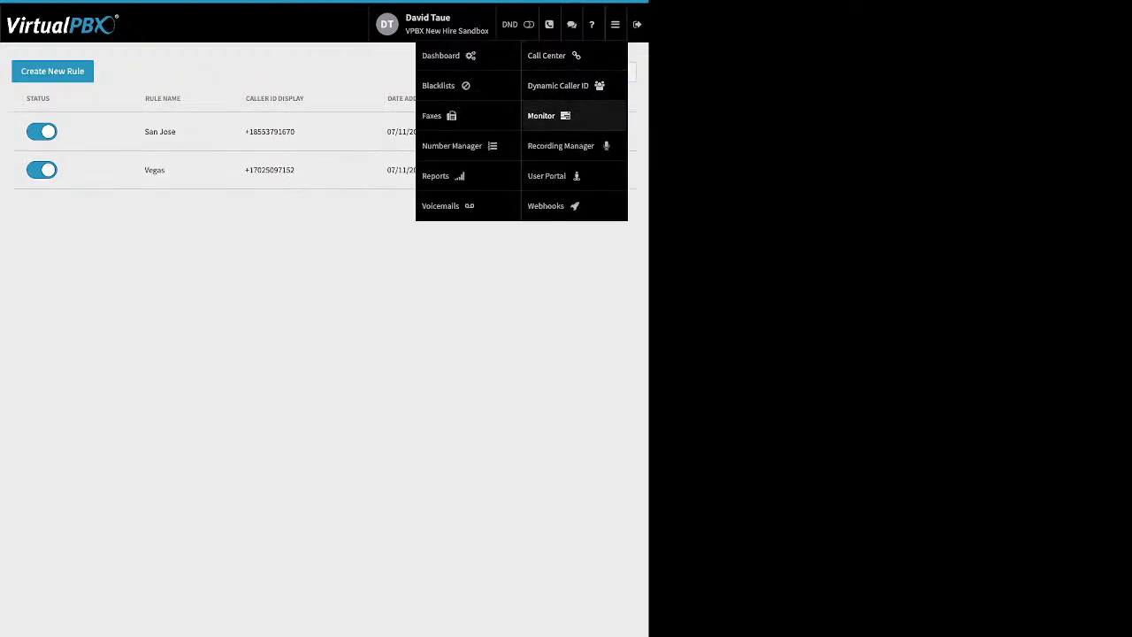
{"action": "left_click", "coordinate": [542, 115]}
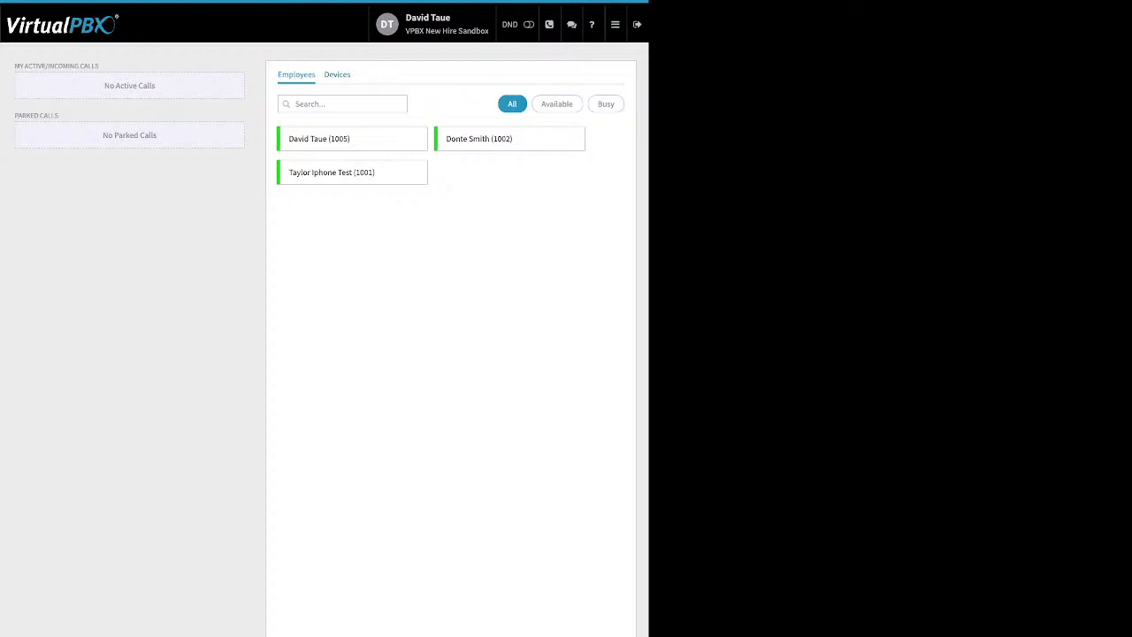
{"action": "left_click", "coordinate": [337, 75]}
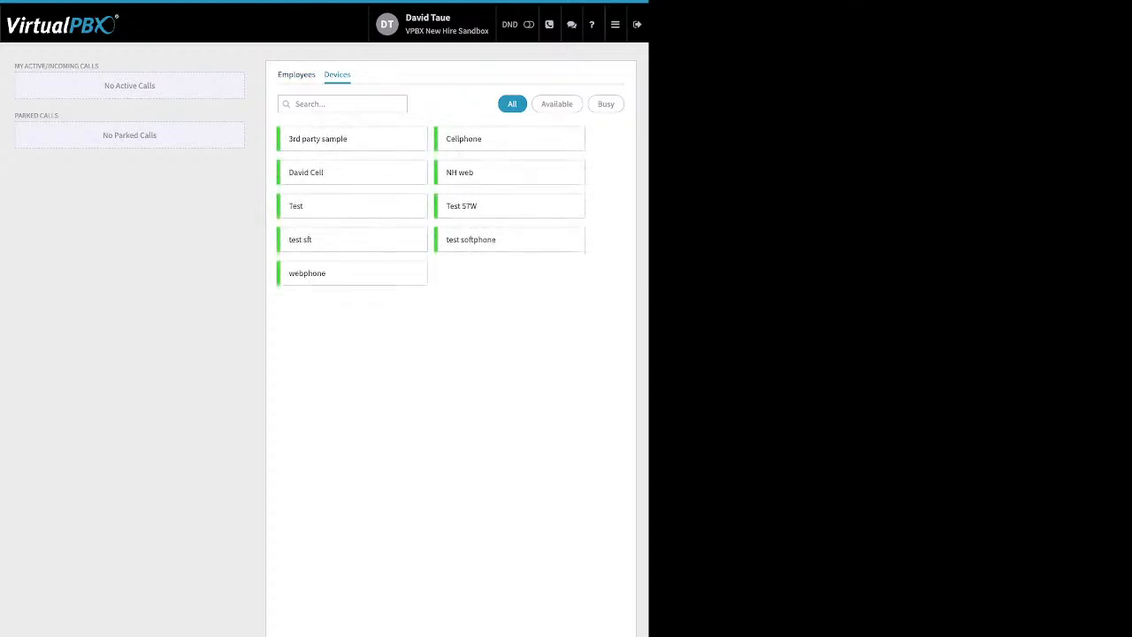
{"action": "left_click", "coordinate": [296, 74]}
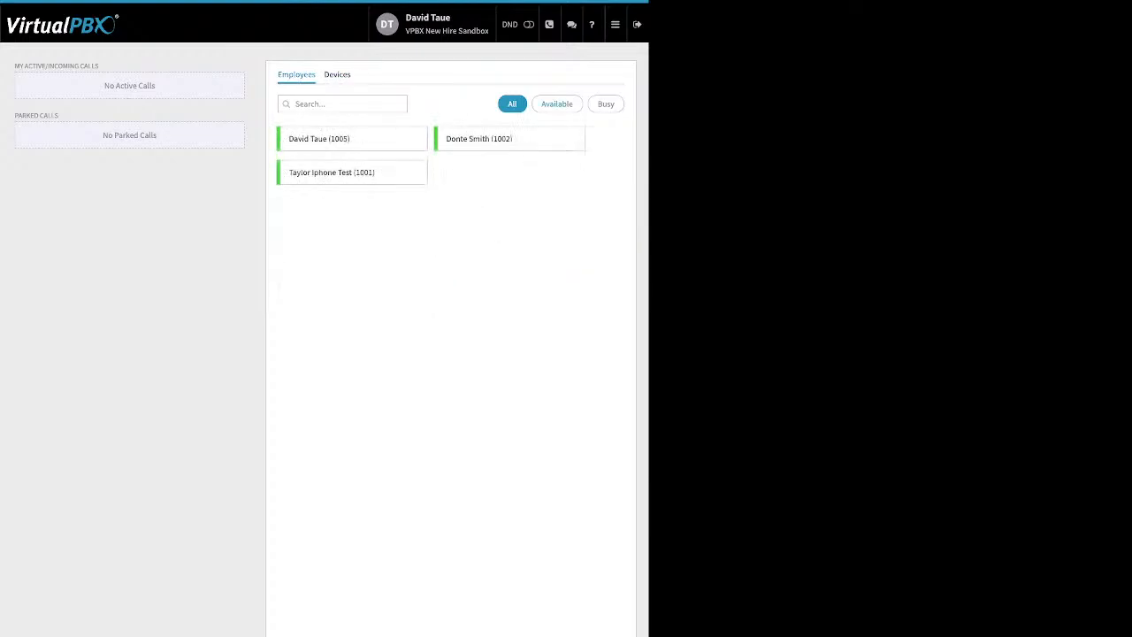
{"action": "left_click", "coordinate": [557, 104]}
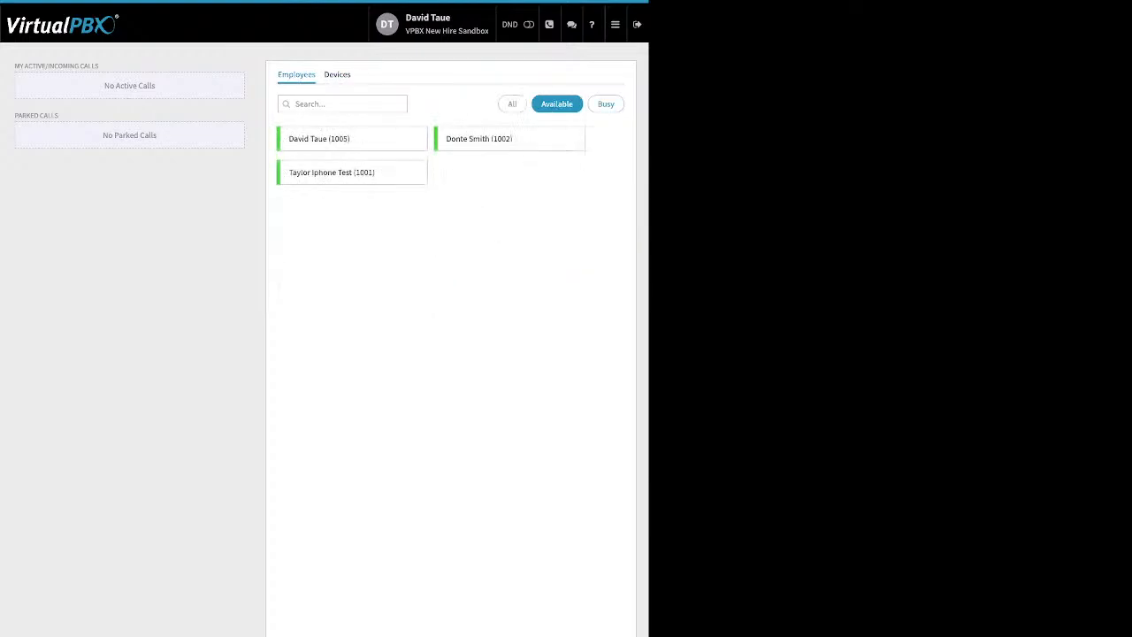
{"action": "left_click", "coordinate": [606, 103]}
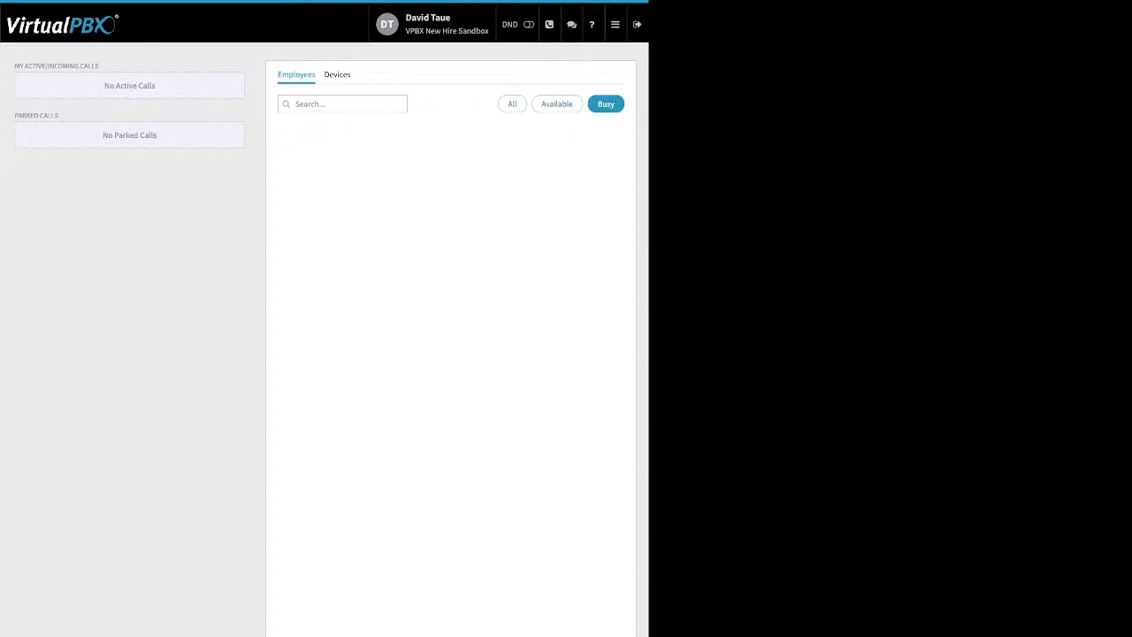
{"action": "left_click", "coordinate": [513, 103]}
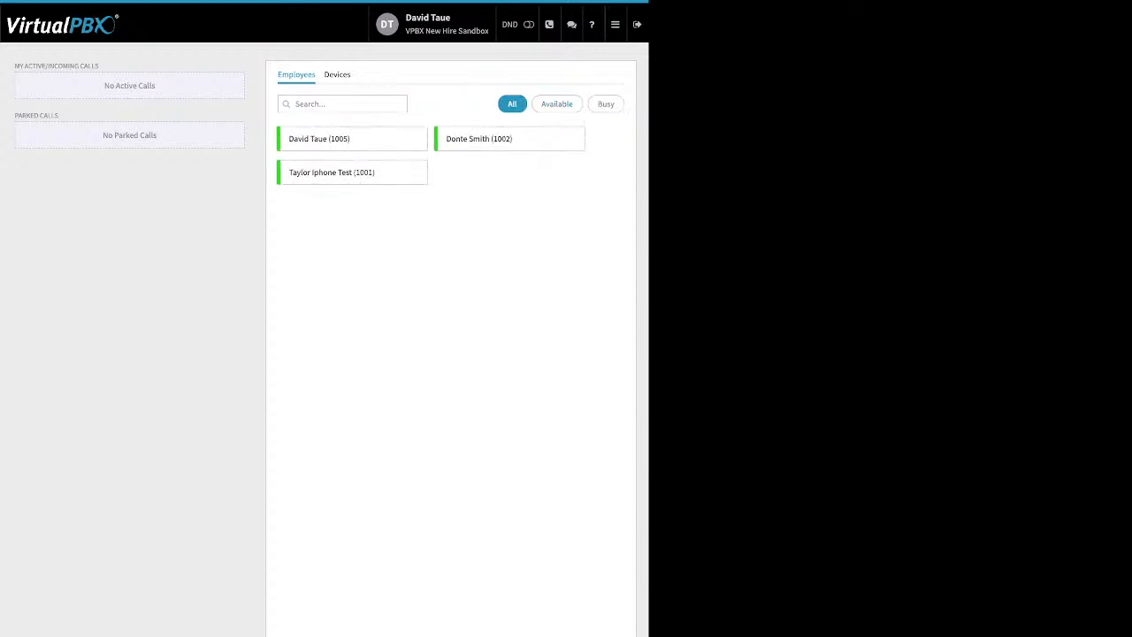
Step: Highlight the headings of the active/incoming calls and parked calls areas in Monitor
{"action": "left_click_drag", "start_coordinate": [99, 66], "coordinate": [20, 66]}
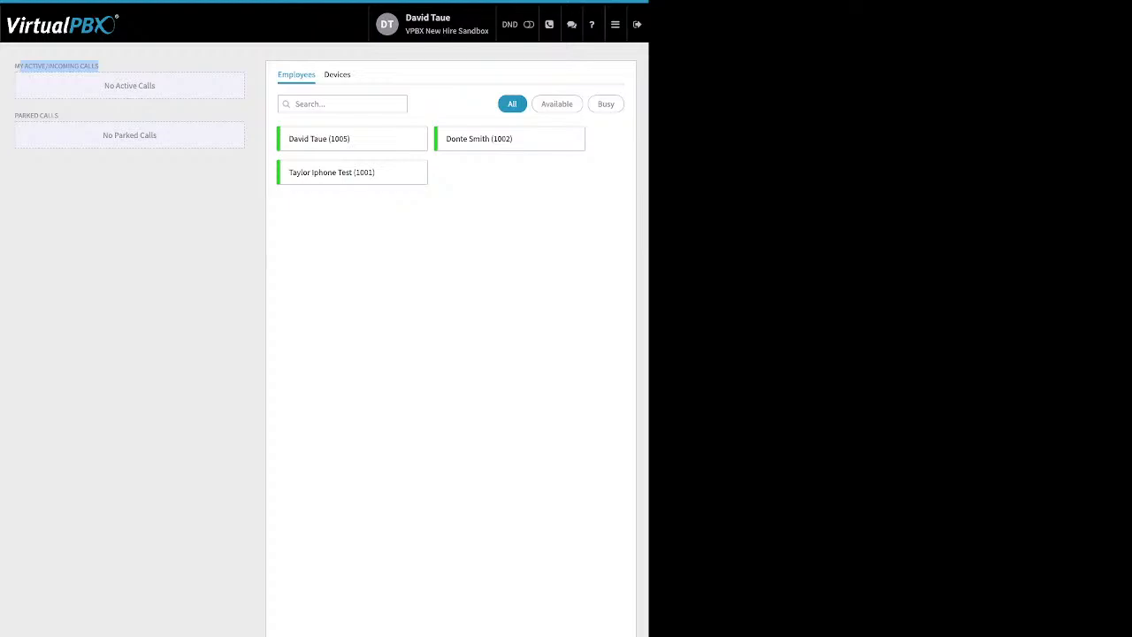
{"action": "left_click", "coordinate": [20, 65]}
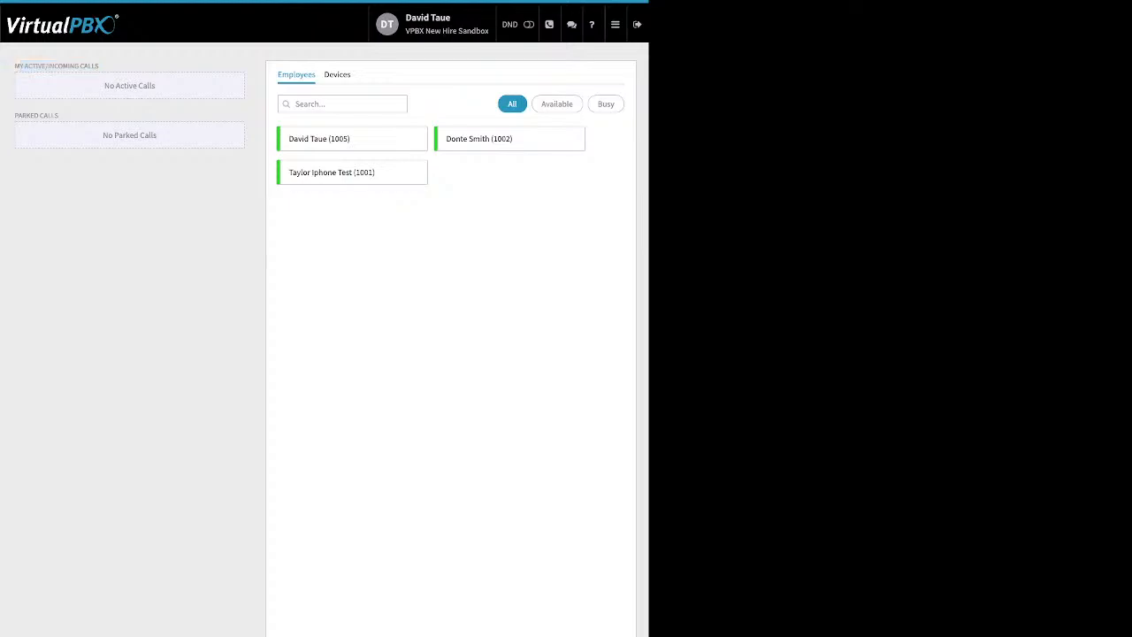
{"action": "left_click_drag", "start_coordinate": [59, 115], "coordinate": [21, 115]}
Step: Go to Webhooks and open the form for creating a new webhook
{"action": "left_click", "coordinate": [614, 24]}
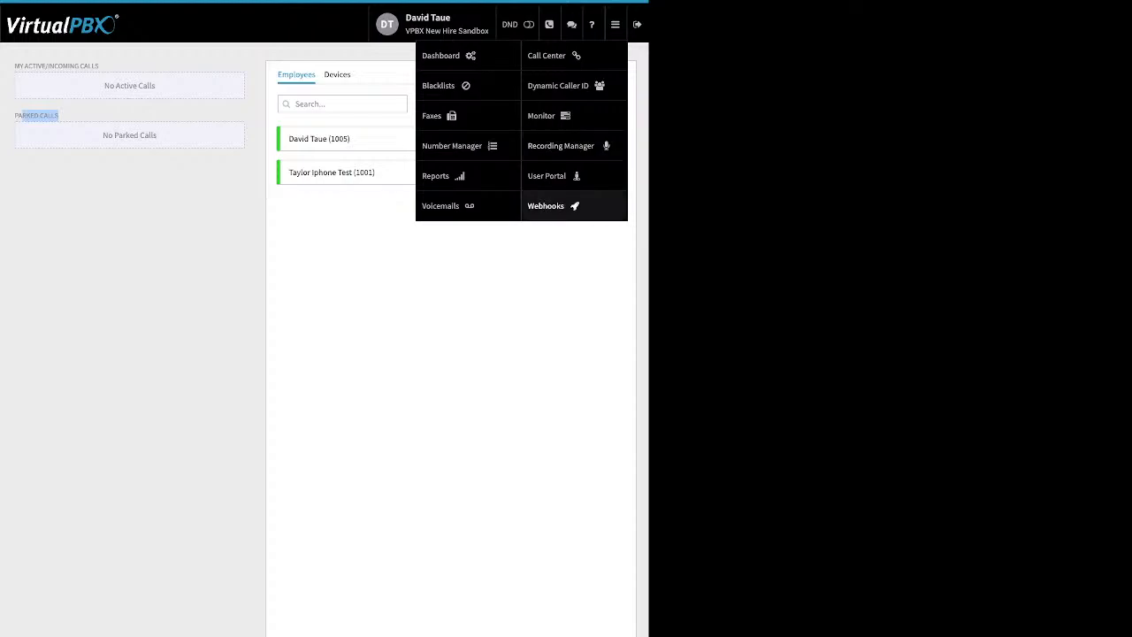
{"action": "left_click", "coordinate": [546, 206]}
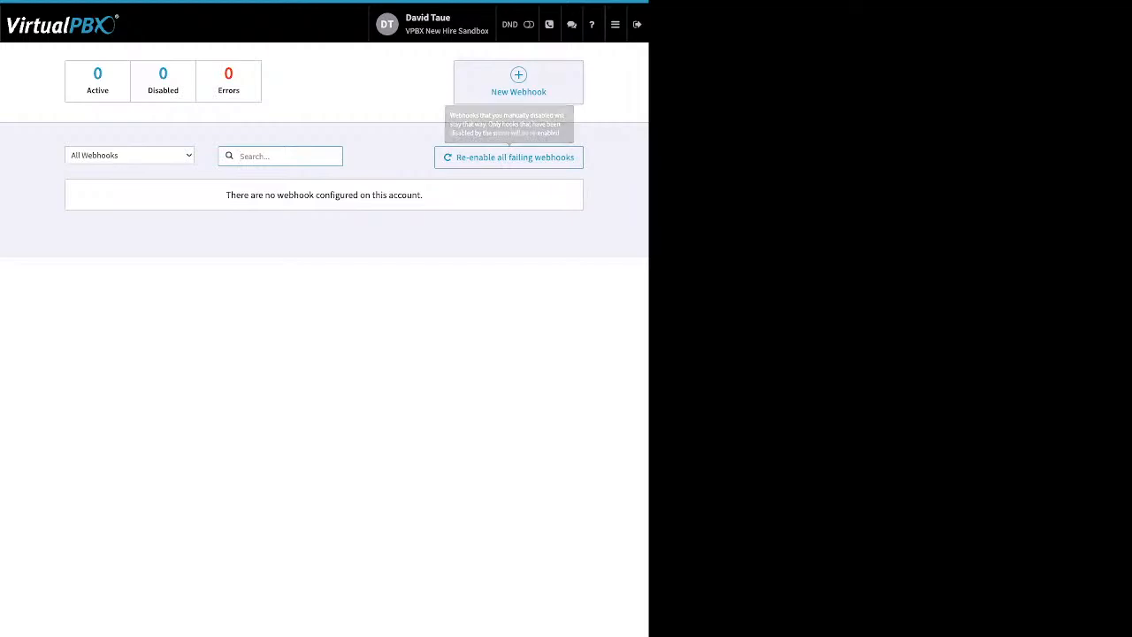
{"action": "left_click", "coordinate": [518, 81]}
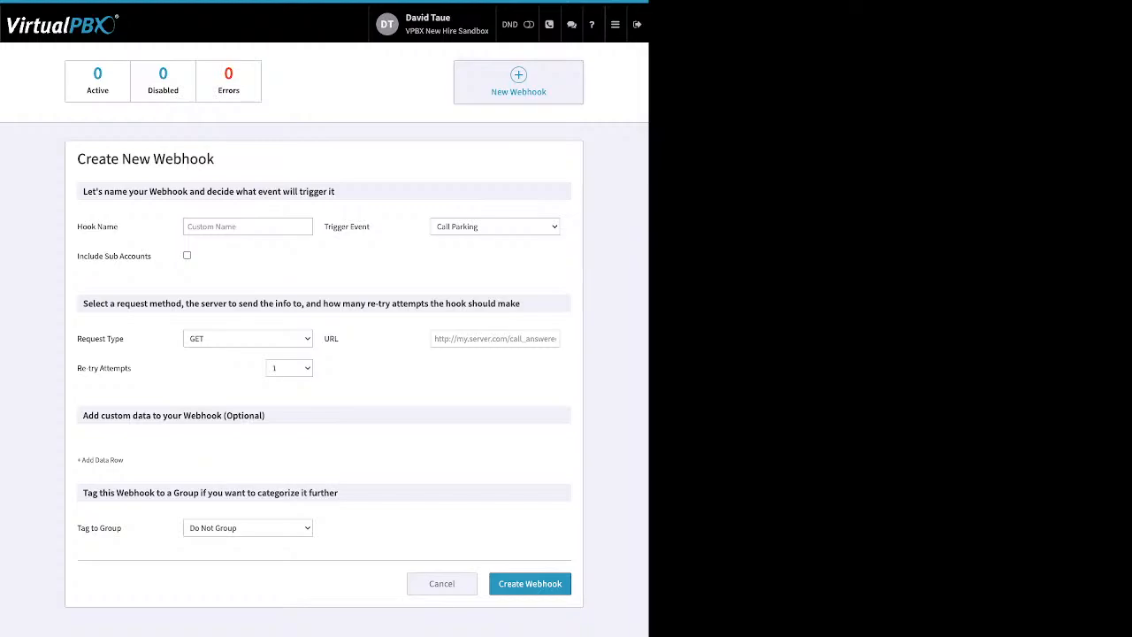
Step: Go to the User Portal, select the listed voicemail, and view the actions available for the selection
{"action": "left_click", "coordinate": [615, 24]}
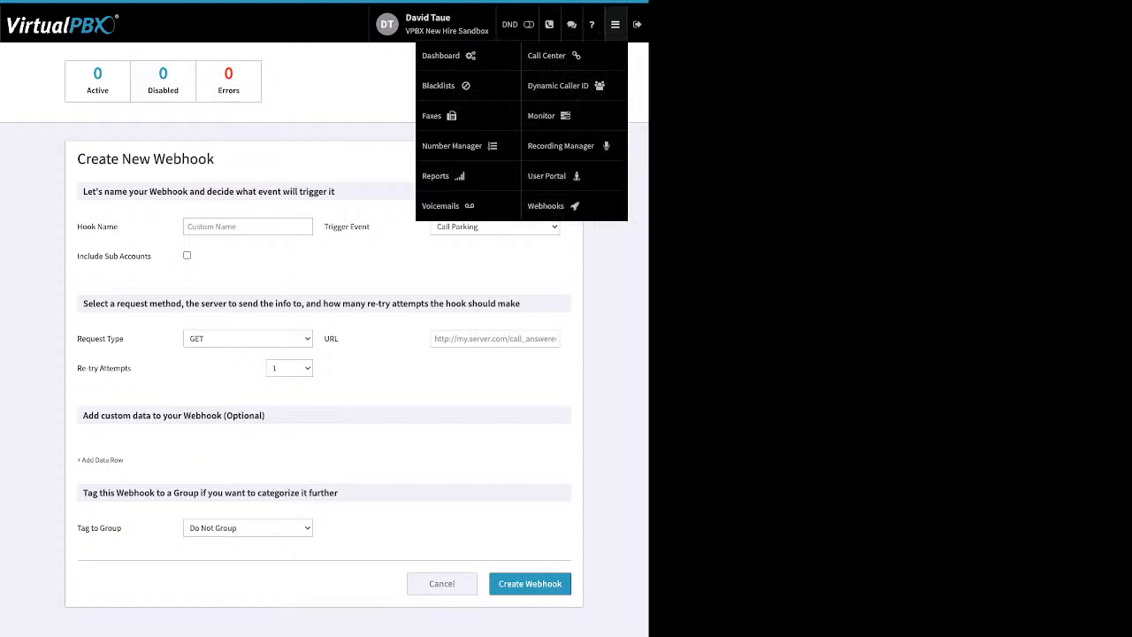
{"action": "left_click", "coordinate": [549, 175]}
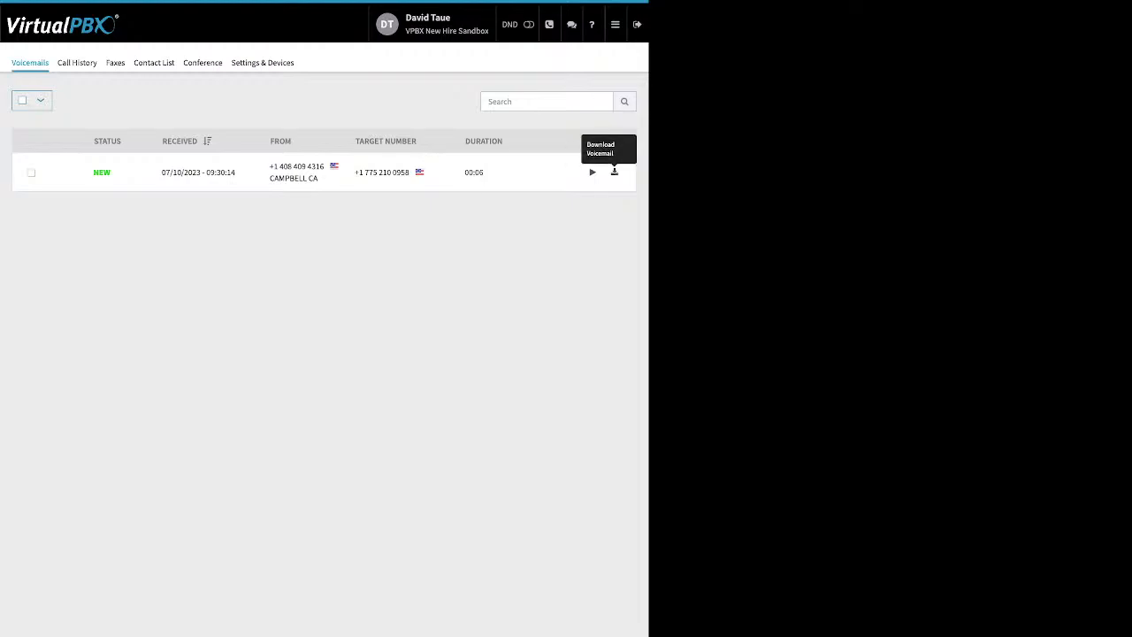
{"action": "left_click", "coordinate": [31, 172]}
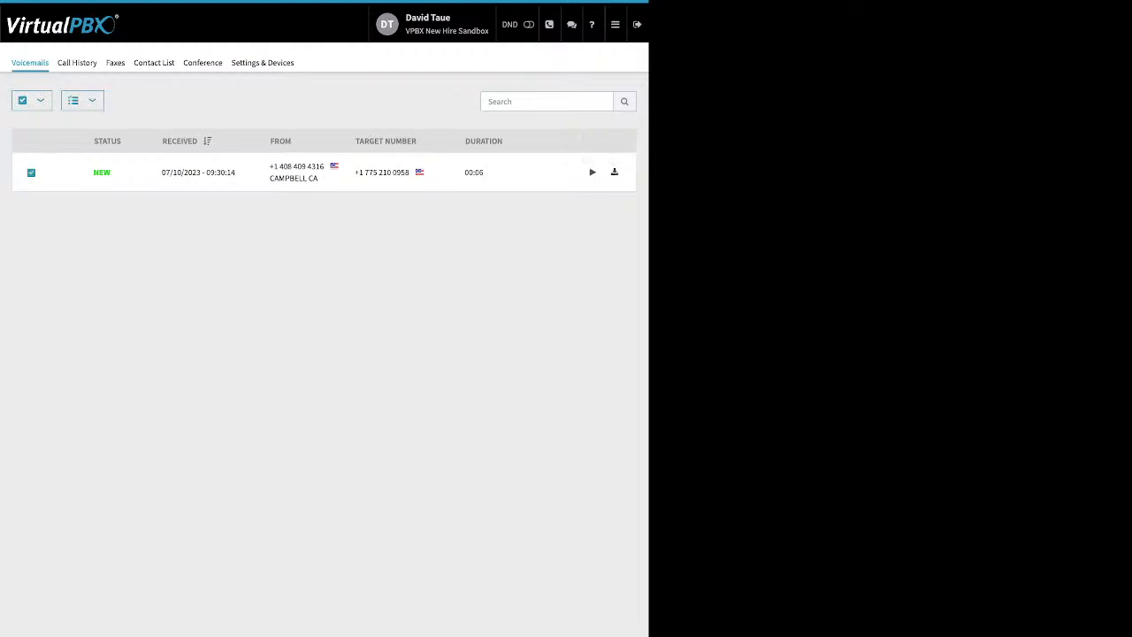
{"action": "left_click", "coordinate": [82, 101]}
{"action": "left_click", "coordinate": [222, 265]}
Step: Filter the User Portal's call history with a start date of 07/01/2023
{"action": "left_click", "coordinate": [77, 62]}
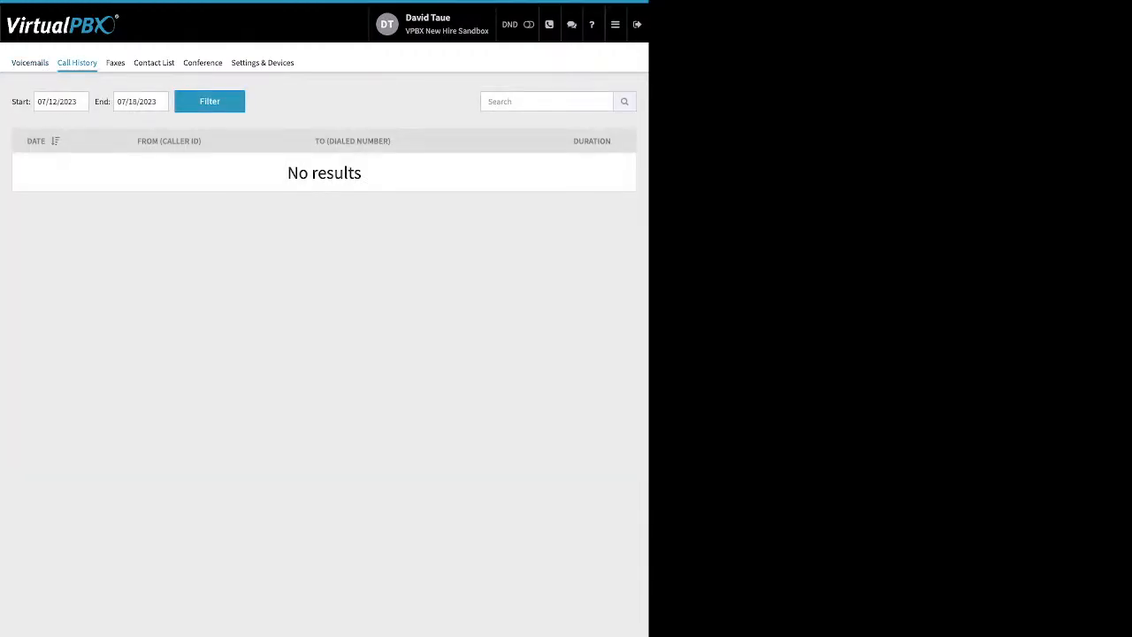
{"action": "left_click", "coordinate": [54, 102]}
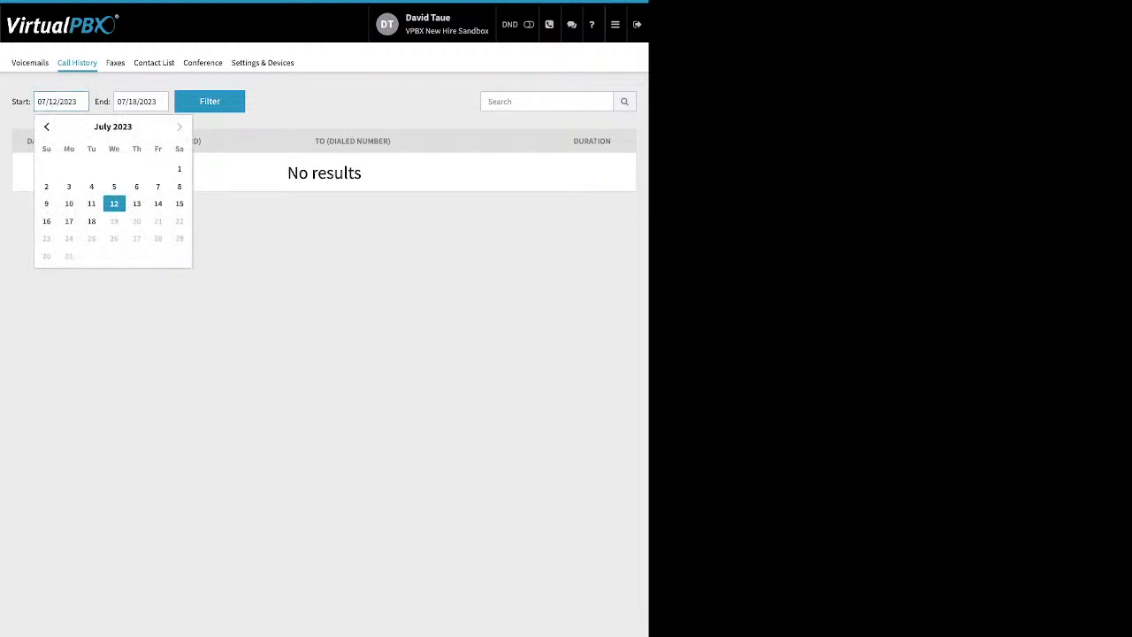
{"action": "left_click", "coordinate": [179, 168]}
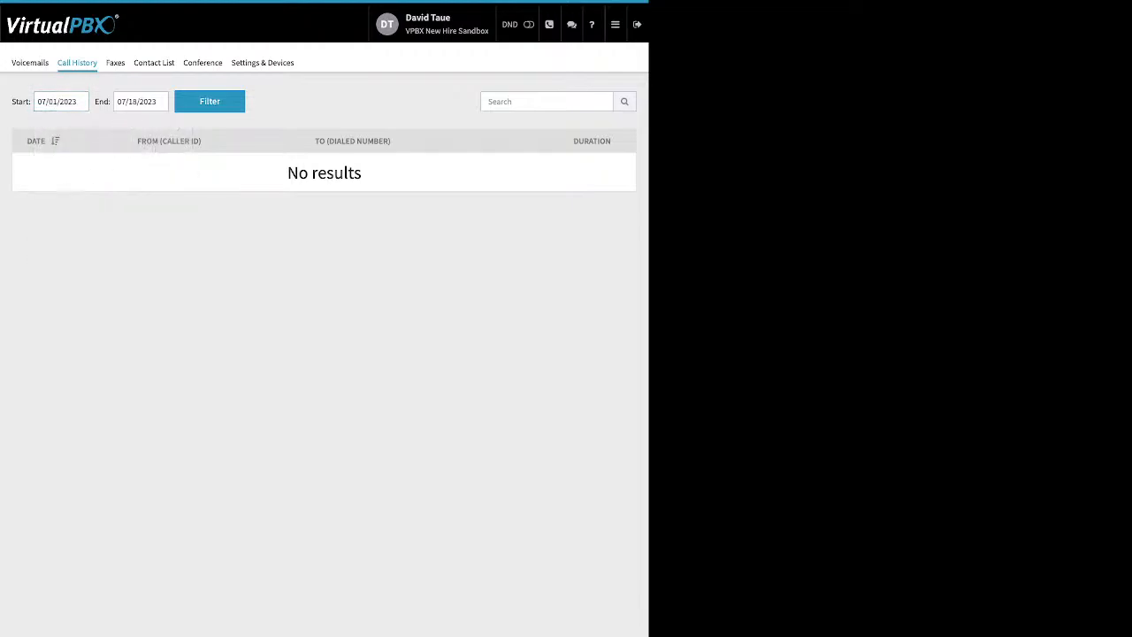
{"action": "left_click", "coordinate": [210, 102]}
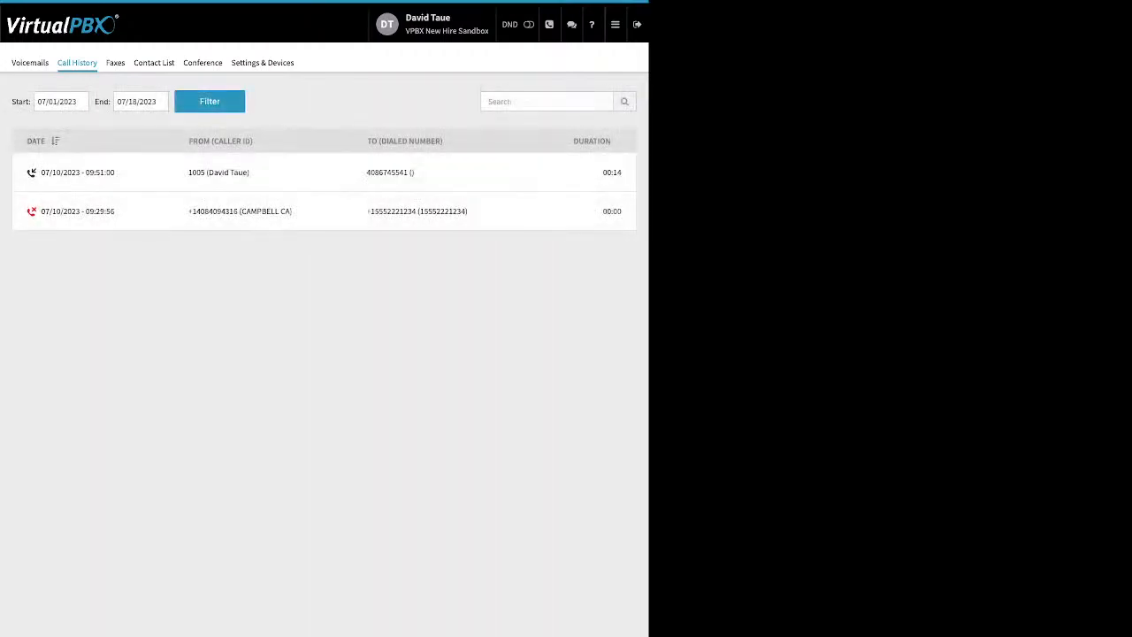
Step: View the Faxes, Contact List and Conference sections of the User Portal
{"action": "left_click", "coordinate": [115, 63]}
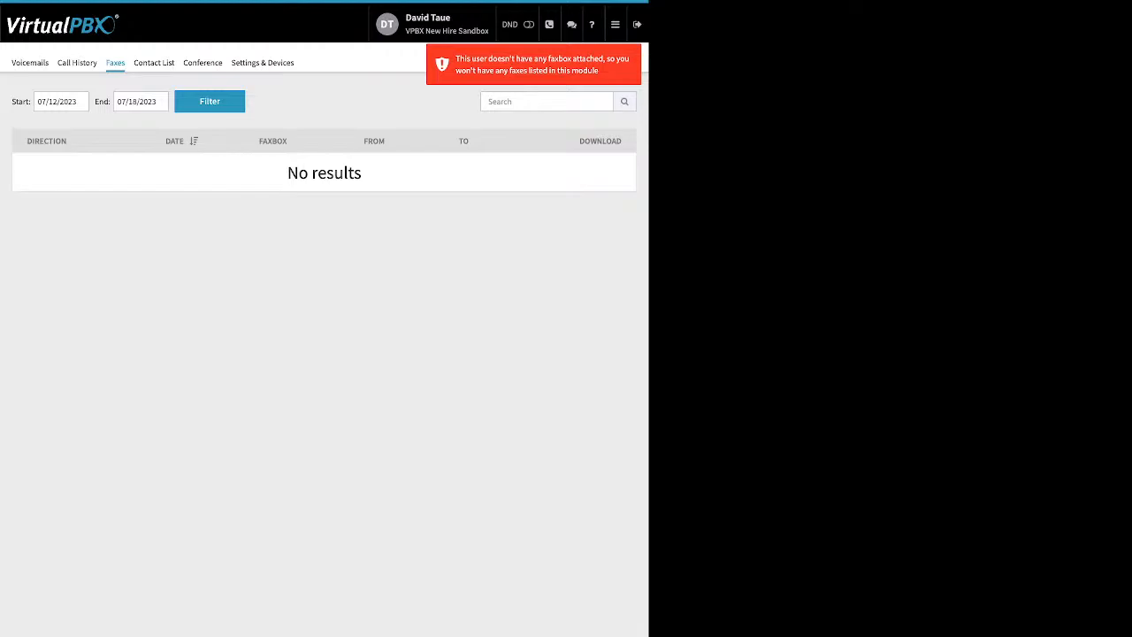
{"action": "left_click", "coordinate": [153, 63]}
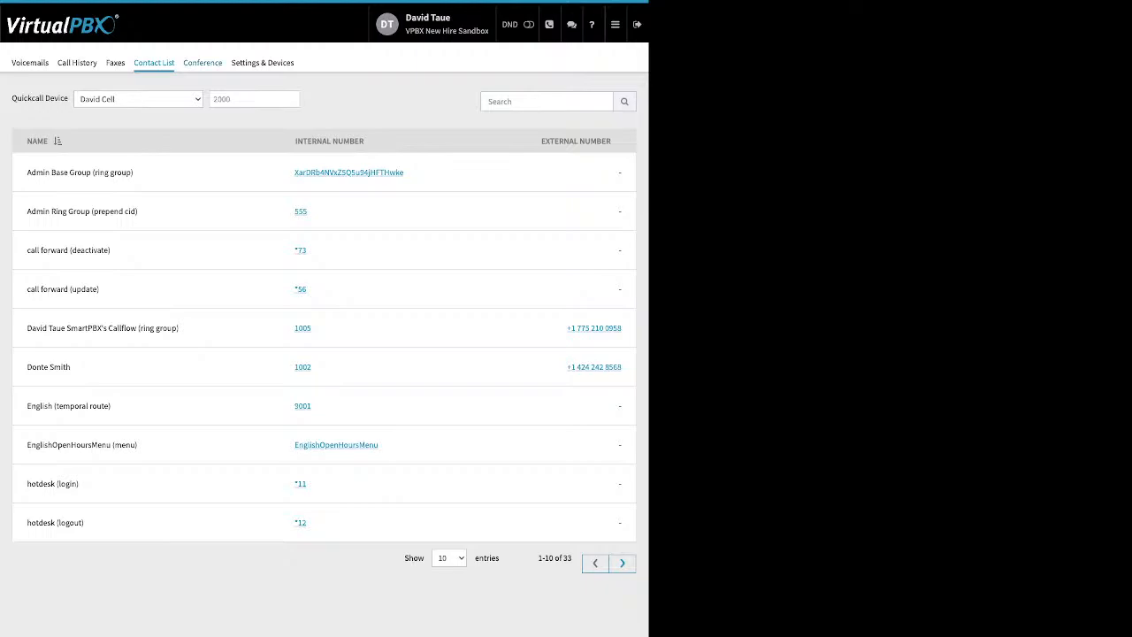
{"action": "left_click", "coordinate": [203, 62]}
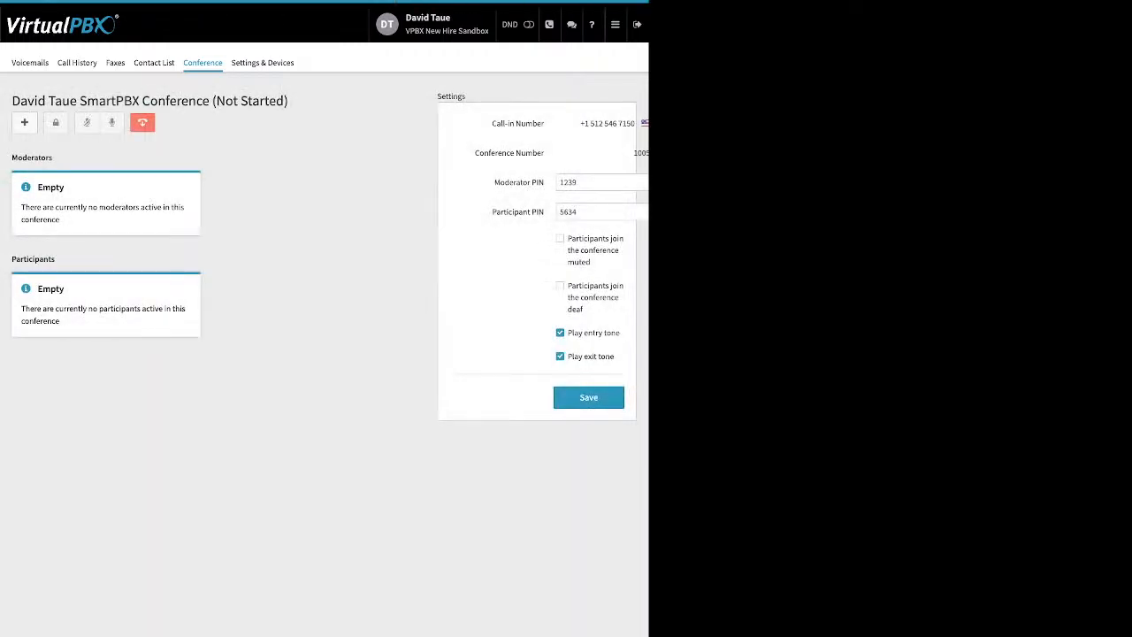
Step: Highlight the conference's moderator and participant PIN fields, the muted and deaf joining options, and the entry and exit tone options
{"action": "left_click_drag", "start_coordinate": [495, 182], "coordinate": [539, 212]}
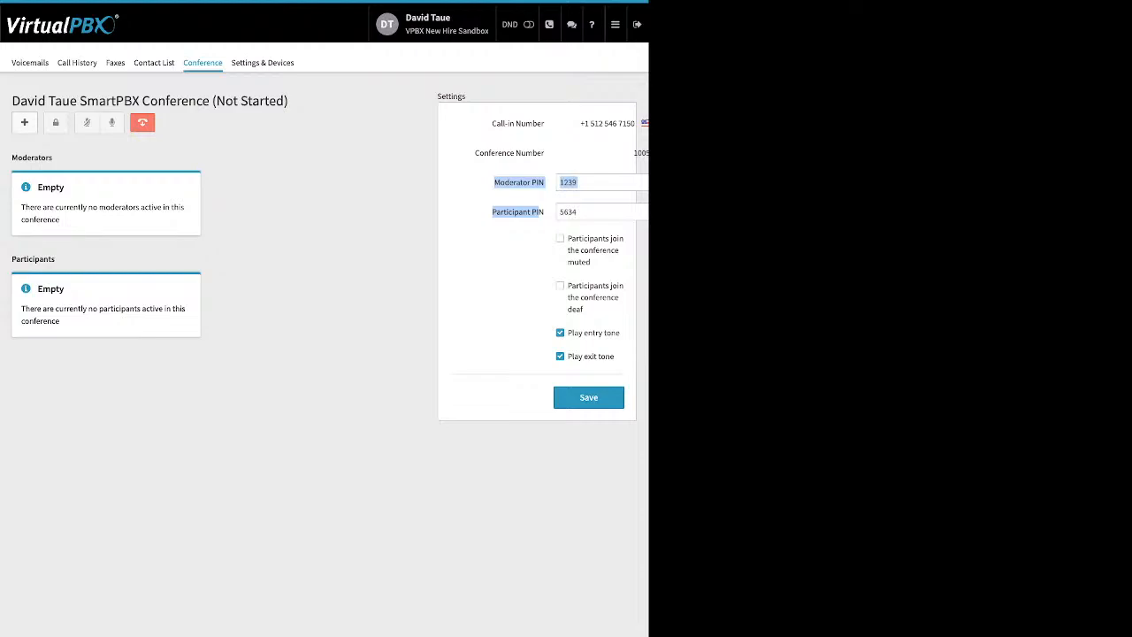
{"action": "left_click", "coordinate": [538, 212]}
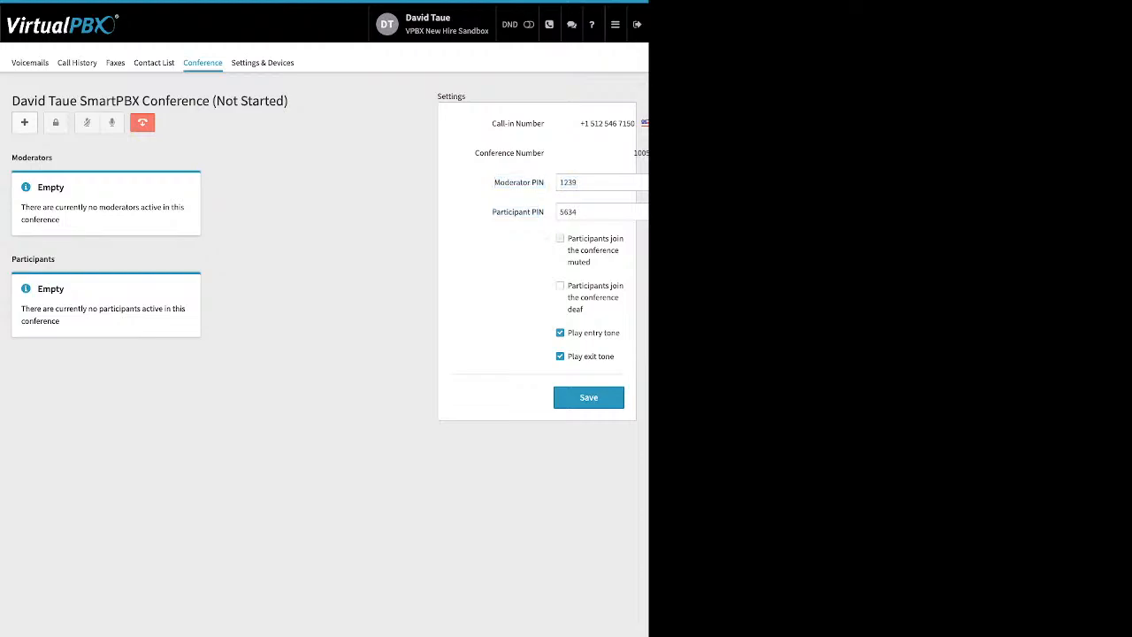
{"action": "left_click_drag", "start_coordinate": [568, 237], "coordinate": [584, 309]}
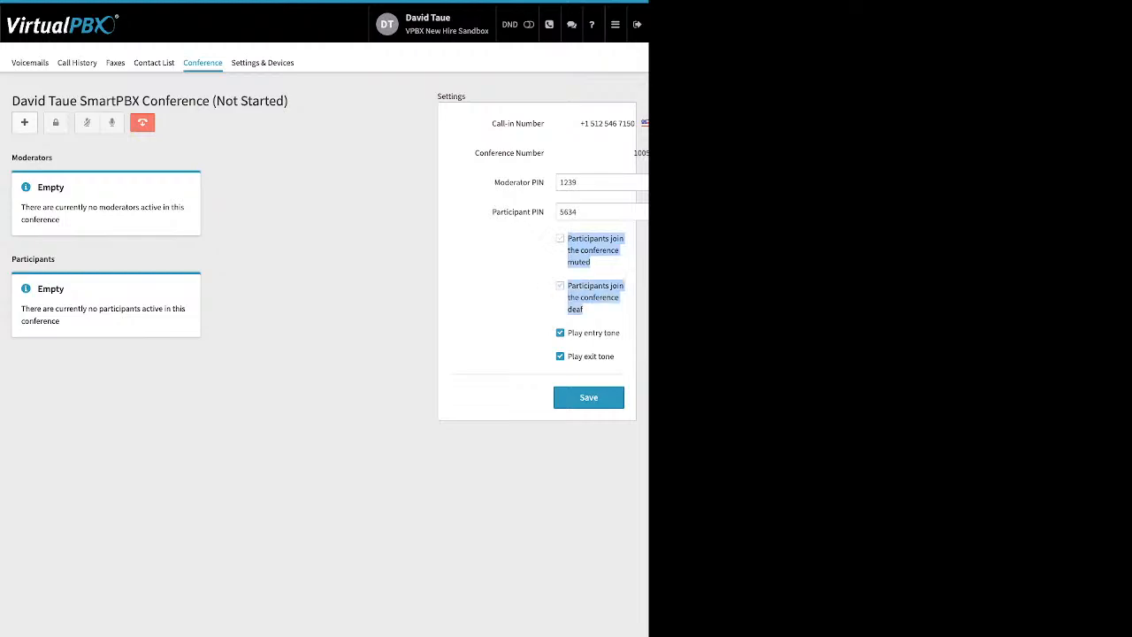
{"action": "left_click_drag", "start_coordinate": [567, 333], "coordinate": [615, 356]}
{"action": "left_click", "coordinate": [618, 358]}
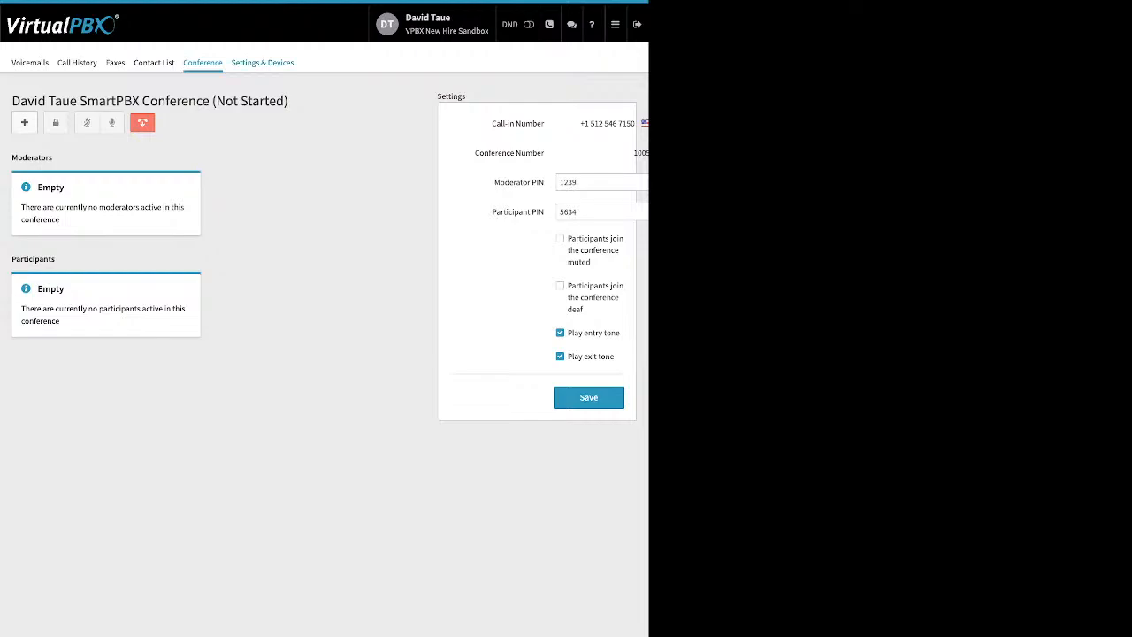
Step: In Settings & Devices, enable call forwarding to examine its options, and disable it again without saving
{"action": "left_click", "coordinate": [262, 62]}
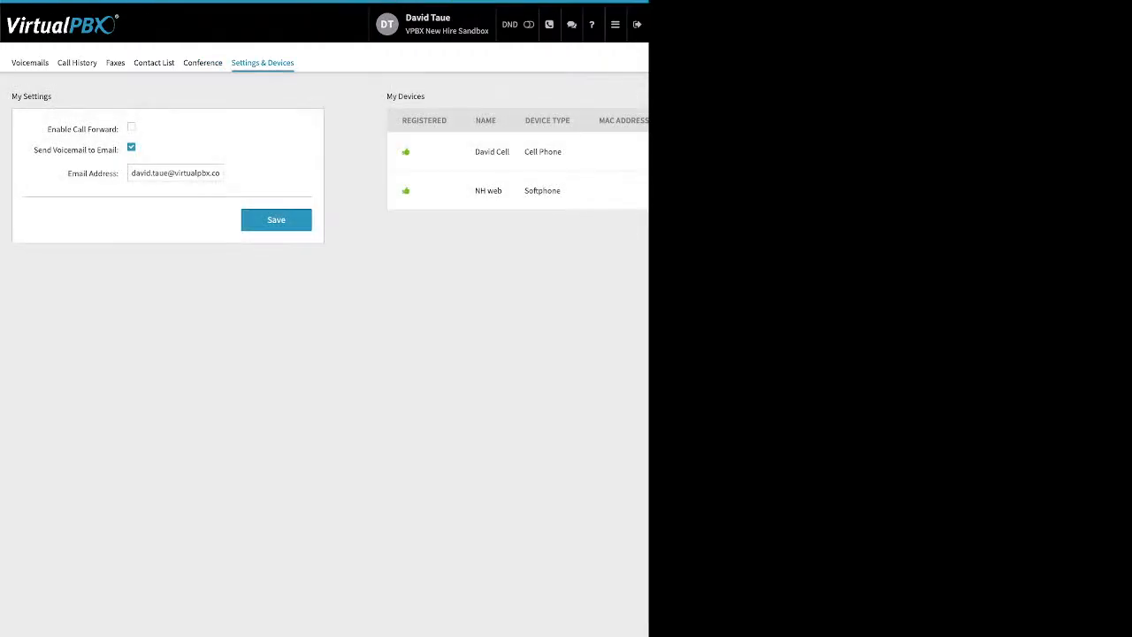
{"action": "left_click_drag", "start_coordinate": [47, 129], "coordinate": [115, 129]}
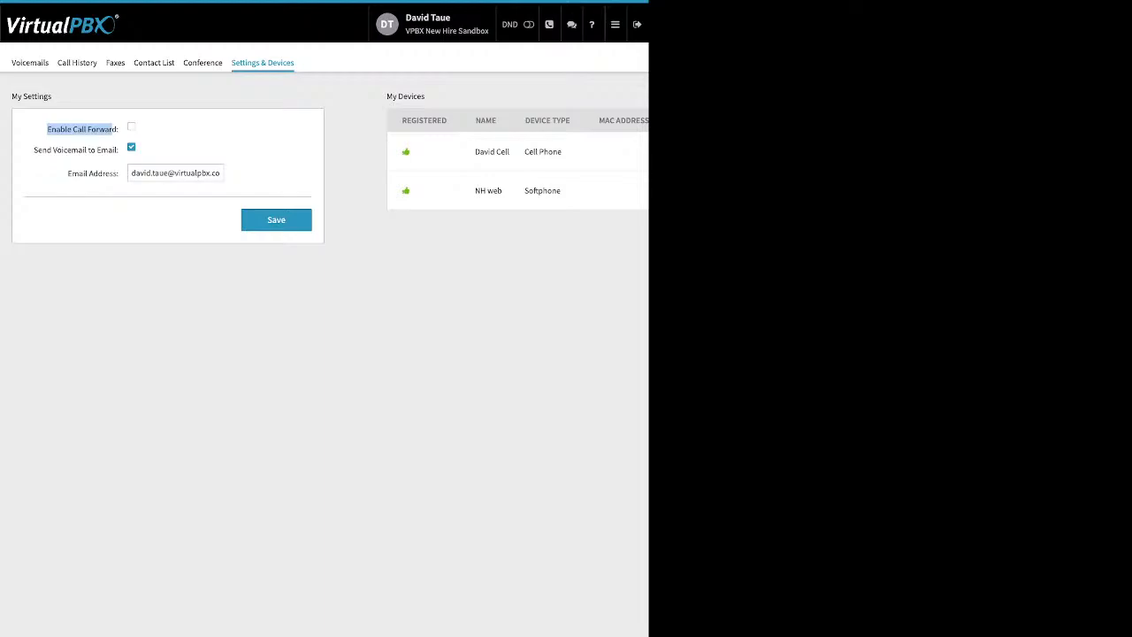
{"action": "left_click", "coordinate": [131, 126]}
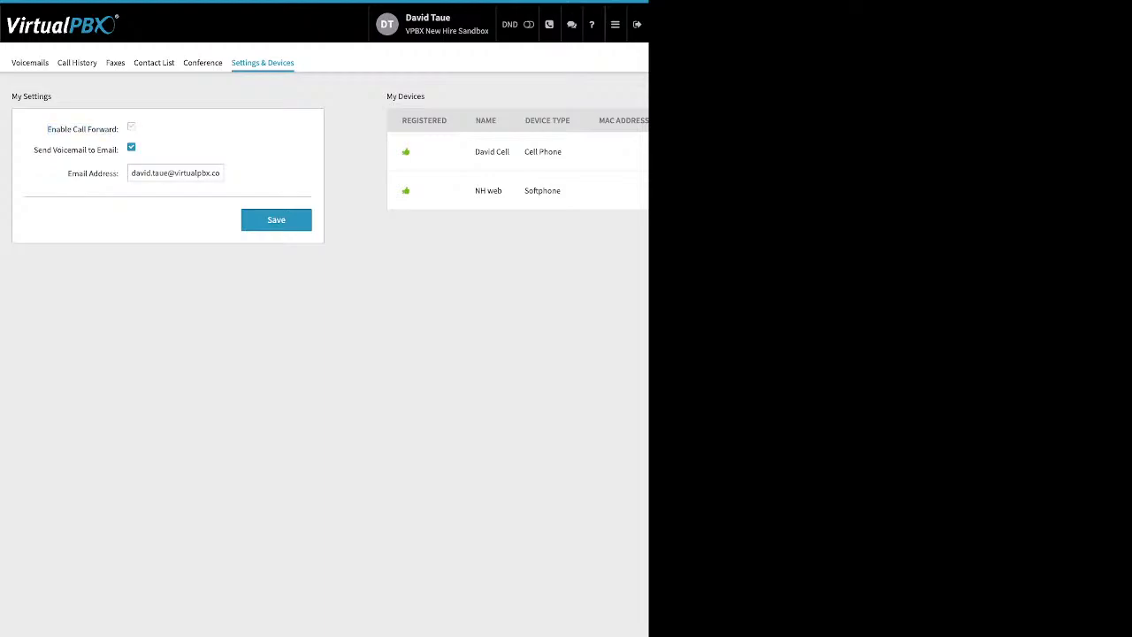
{"action": "key", "text": "Tab"}
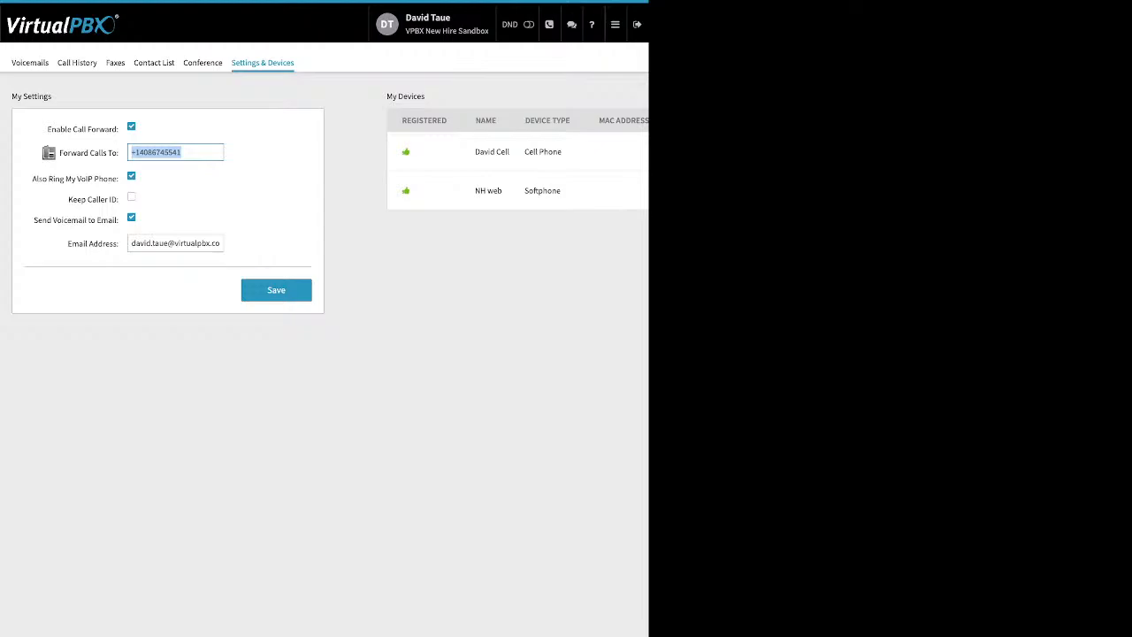
{"action": "key", "text": "shift+Tab"}
{"action": "key", "text": "space"}
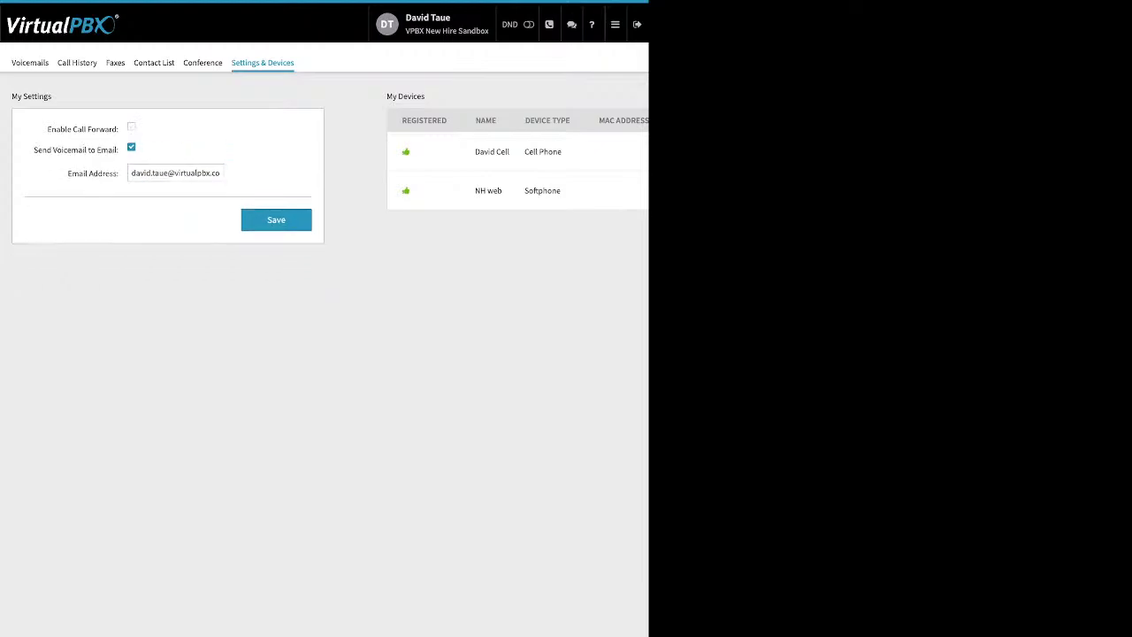
Step: Leave the User Portal and return to the Dashboard
{"action": "key", "text": "Return"}
{"action": "key", "text": "Down"}
{"action": "key", "text": "Return"}
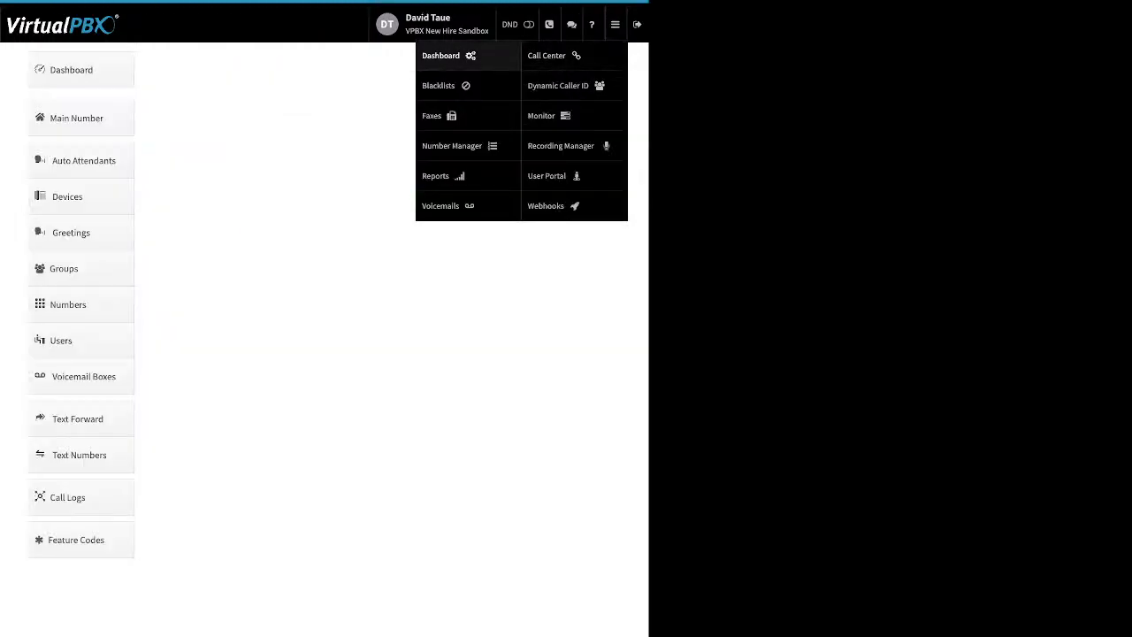